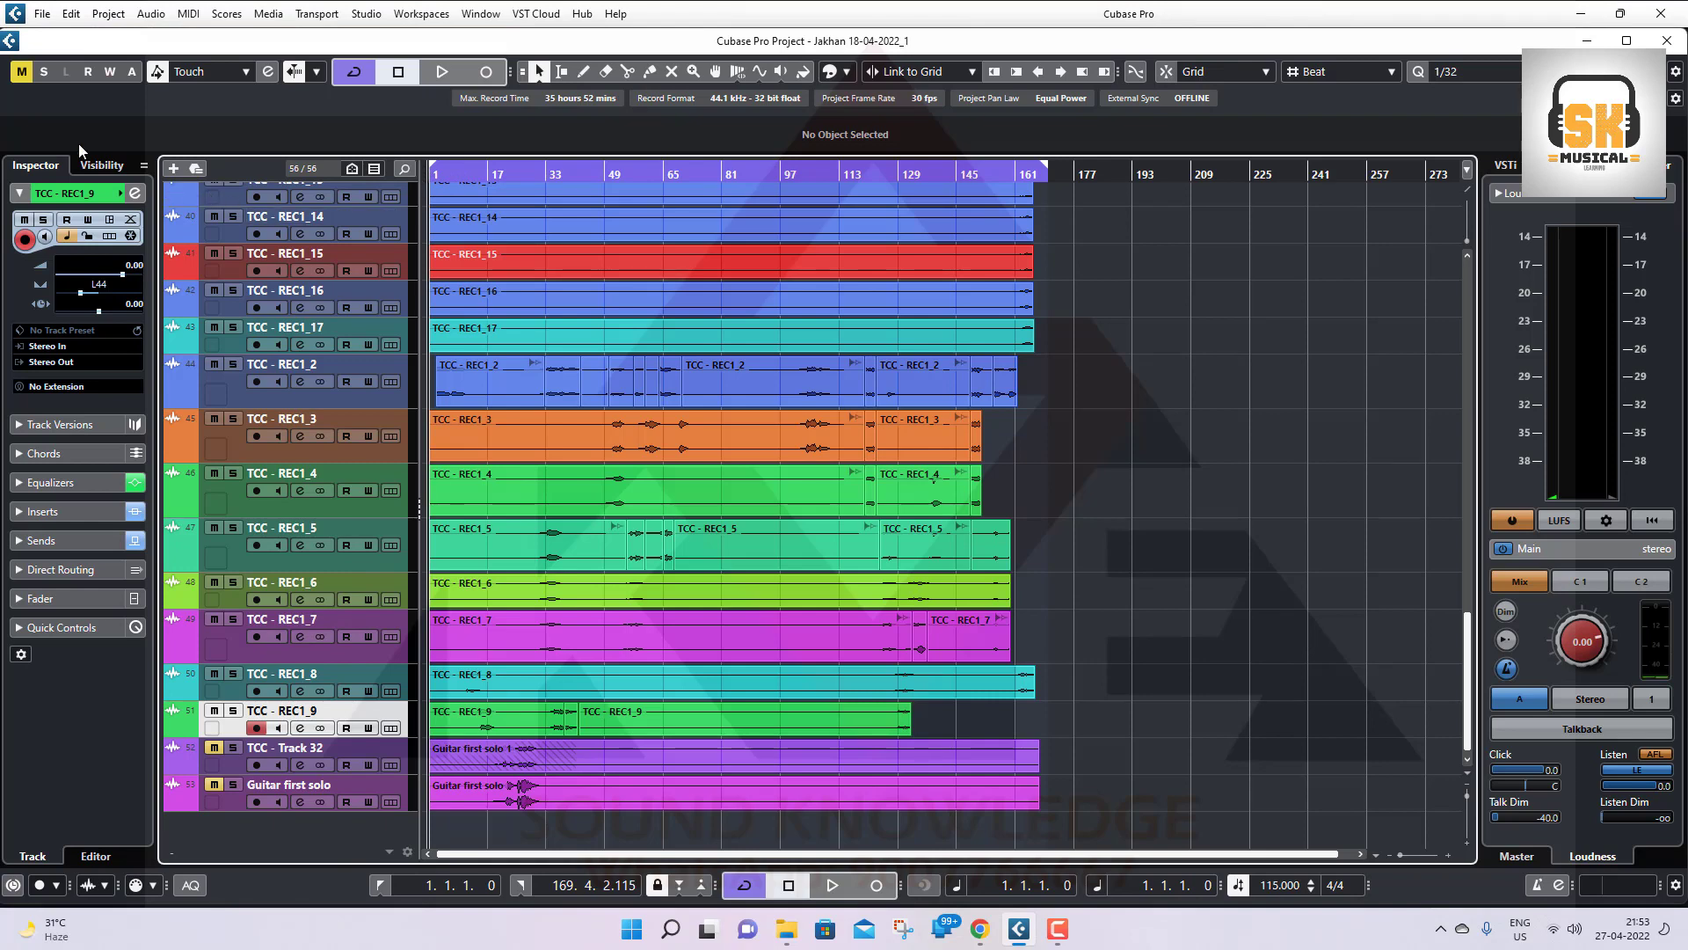
Look over the project's track list, inspecting the Audio 2 (live), Vocal 2 and vocal 4 tracks and their audio events
scroll(686, 573, "up", 15)
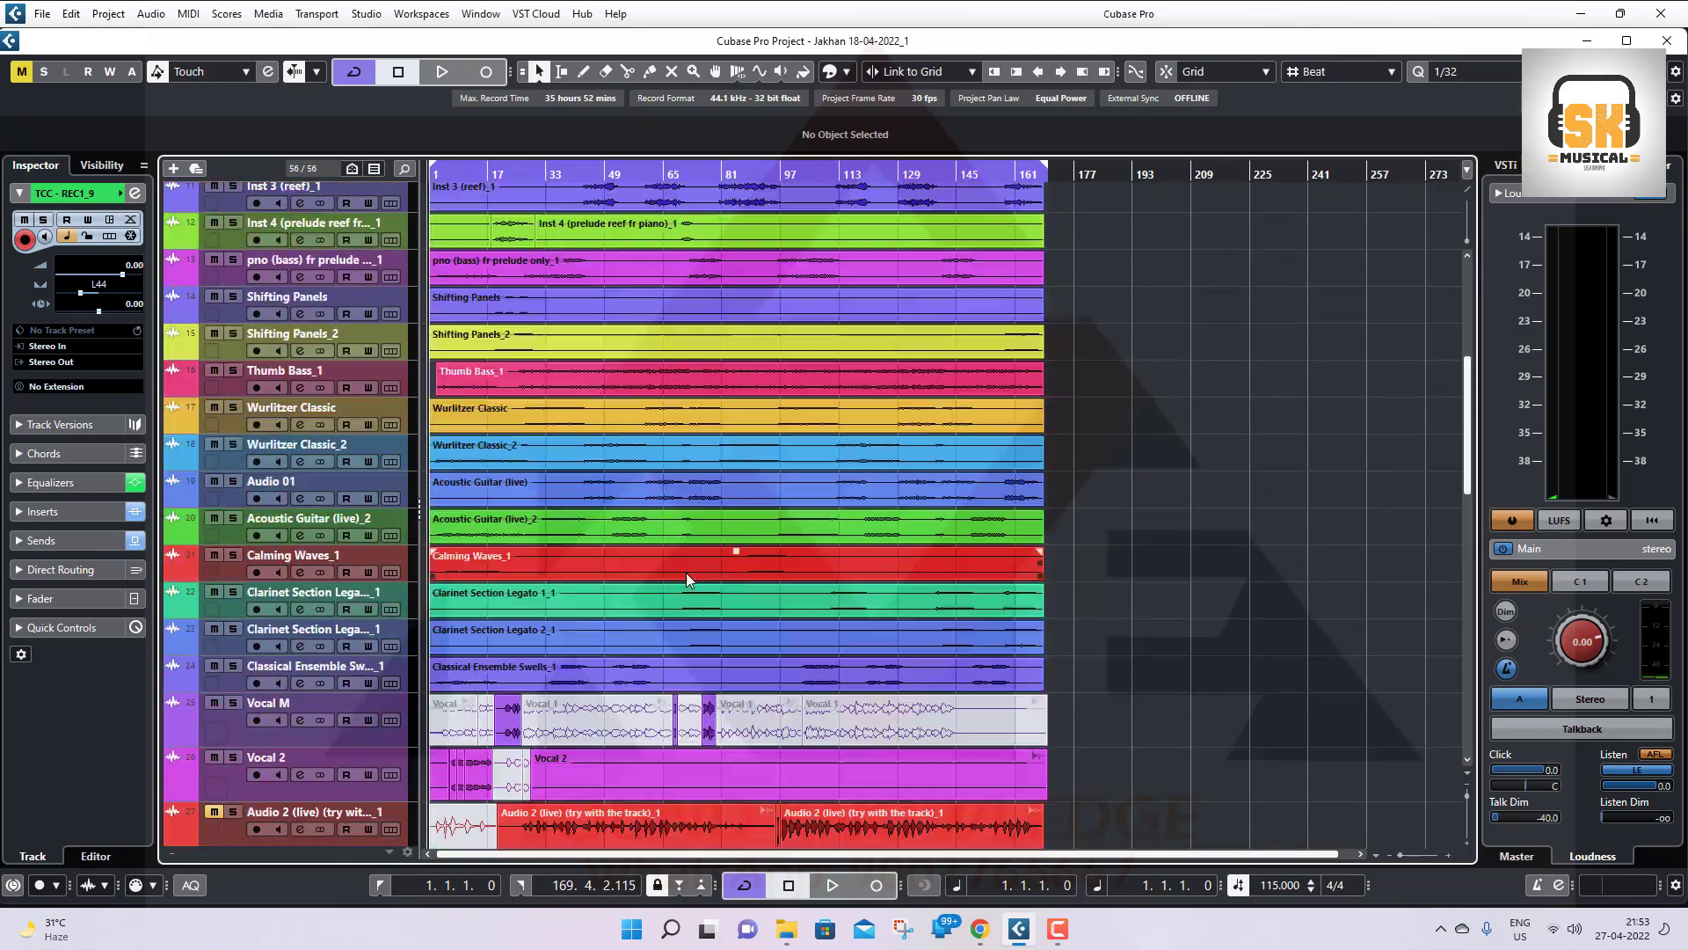
scroll(685, 439, "down", 10)
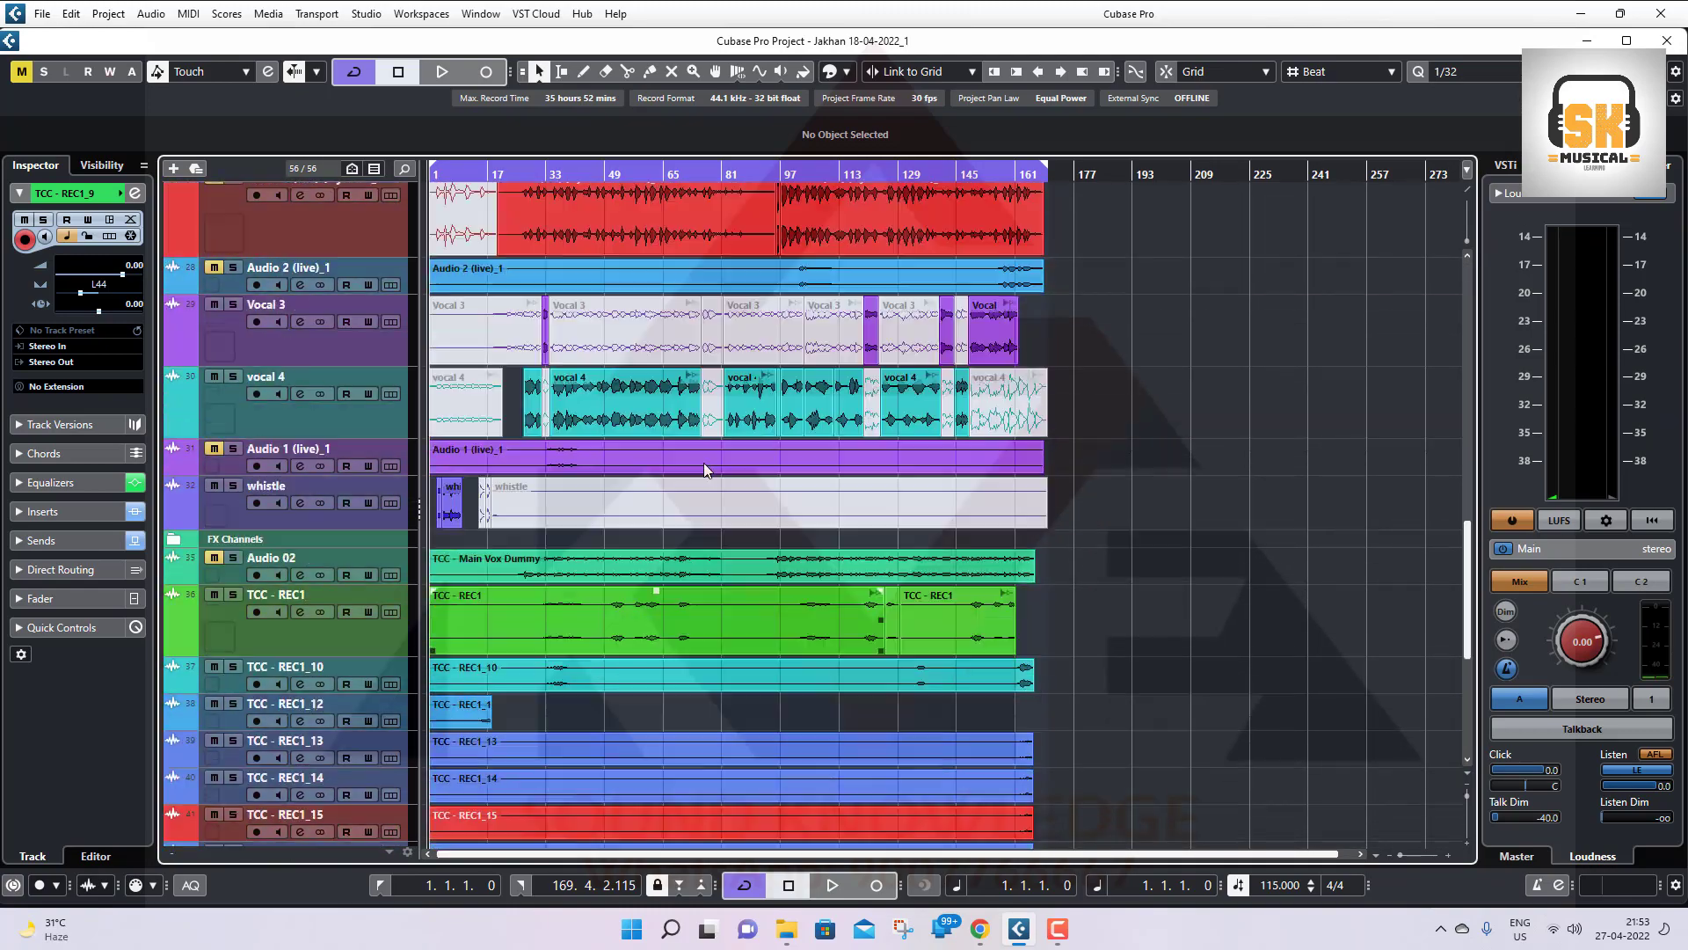
scroll(704, 463, "up", 3)
left_click(348, 500)
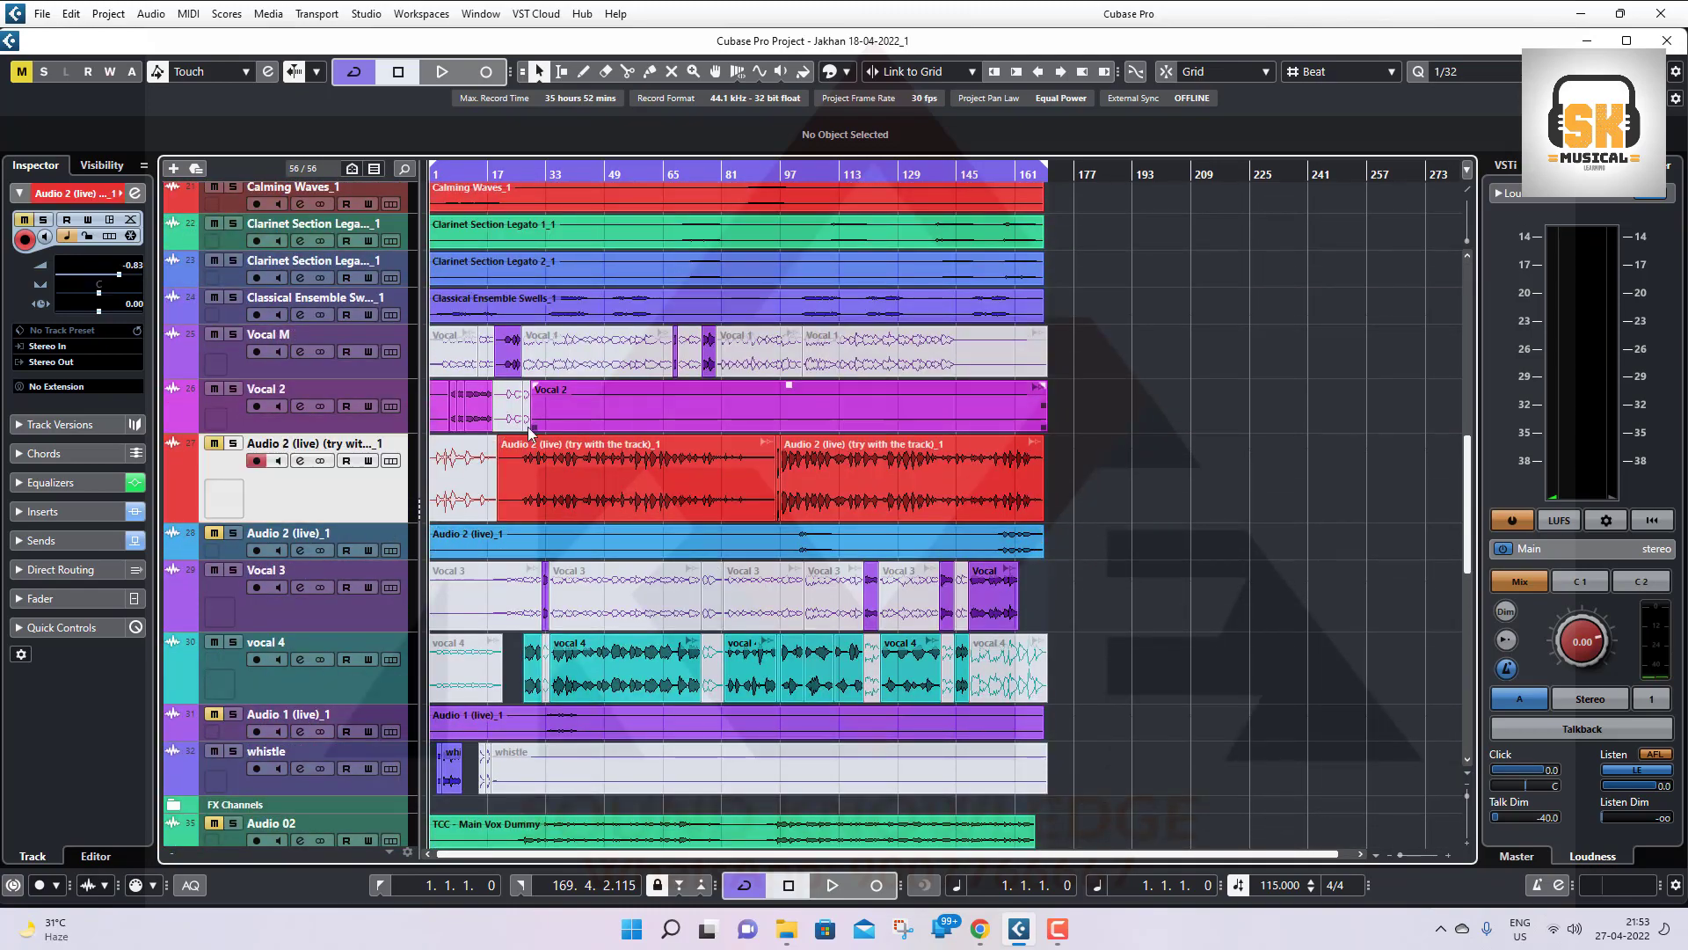
left_click(384, 415)
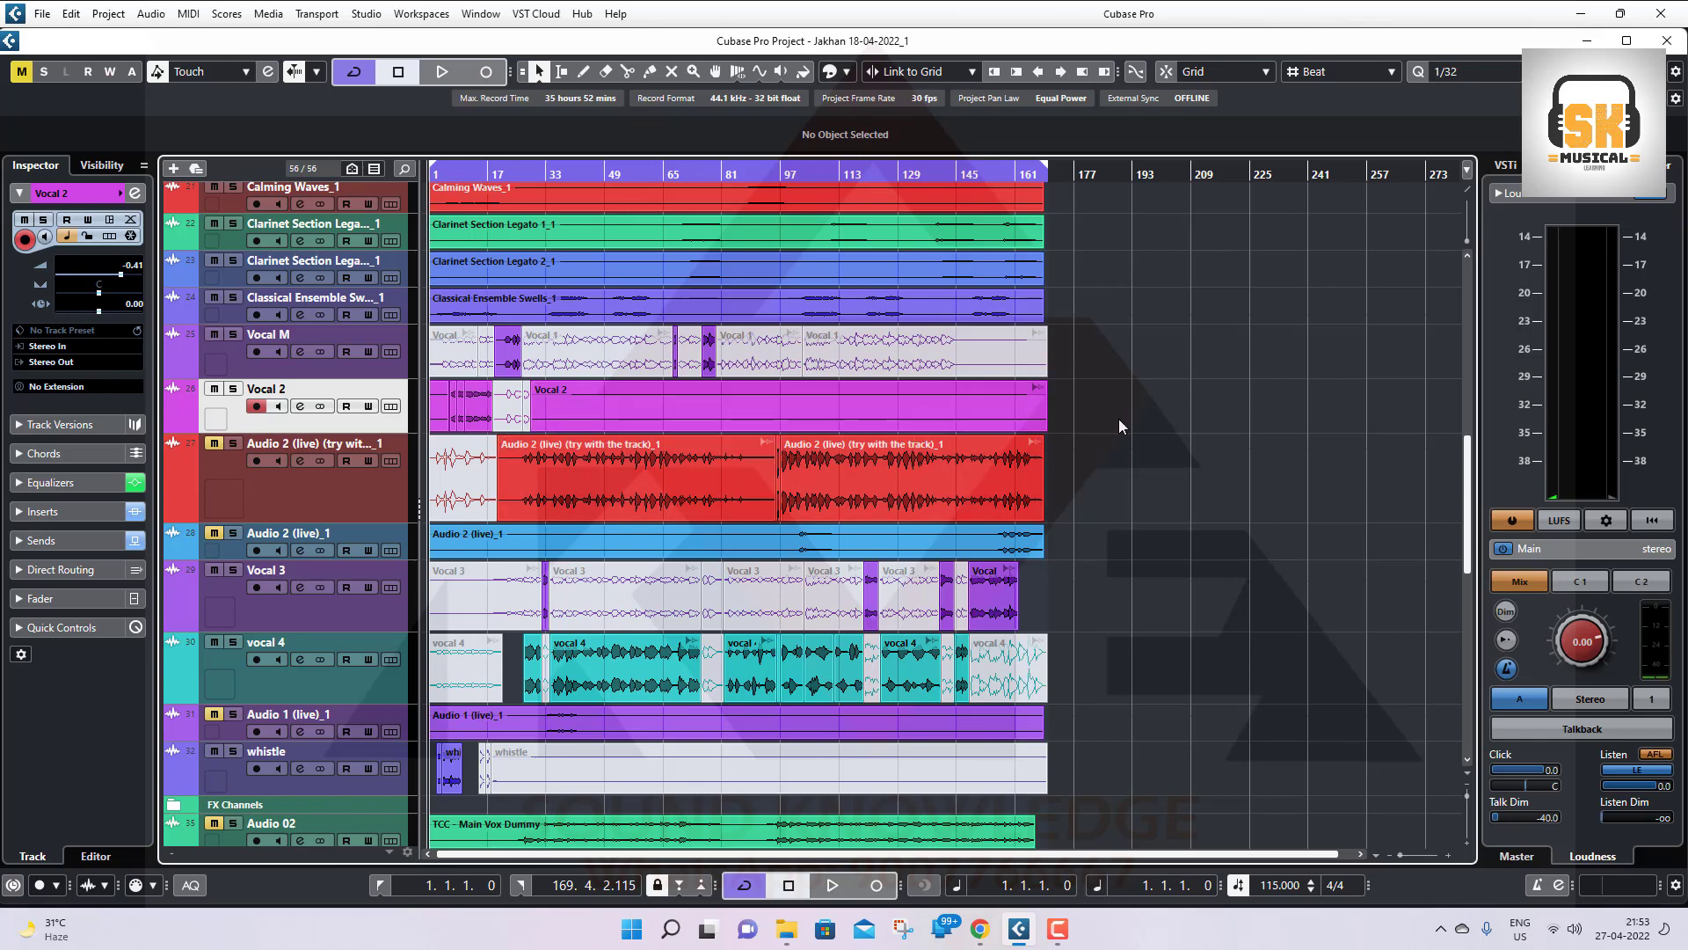
left_click(820, 413)
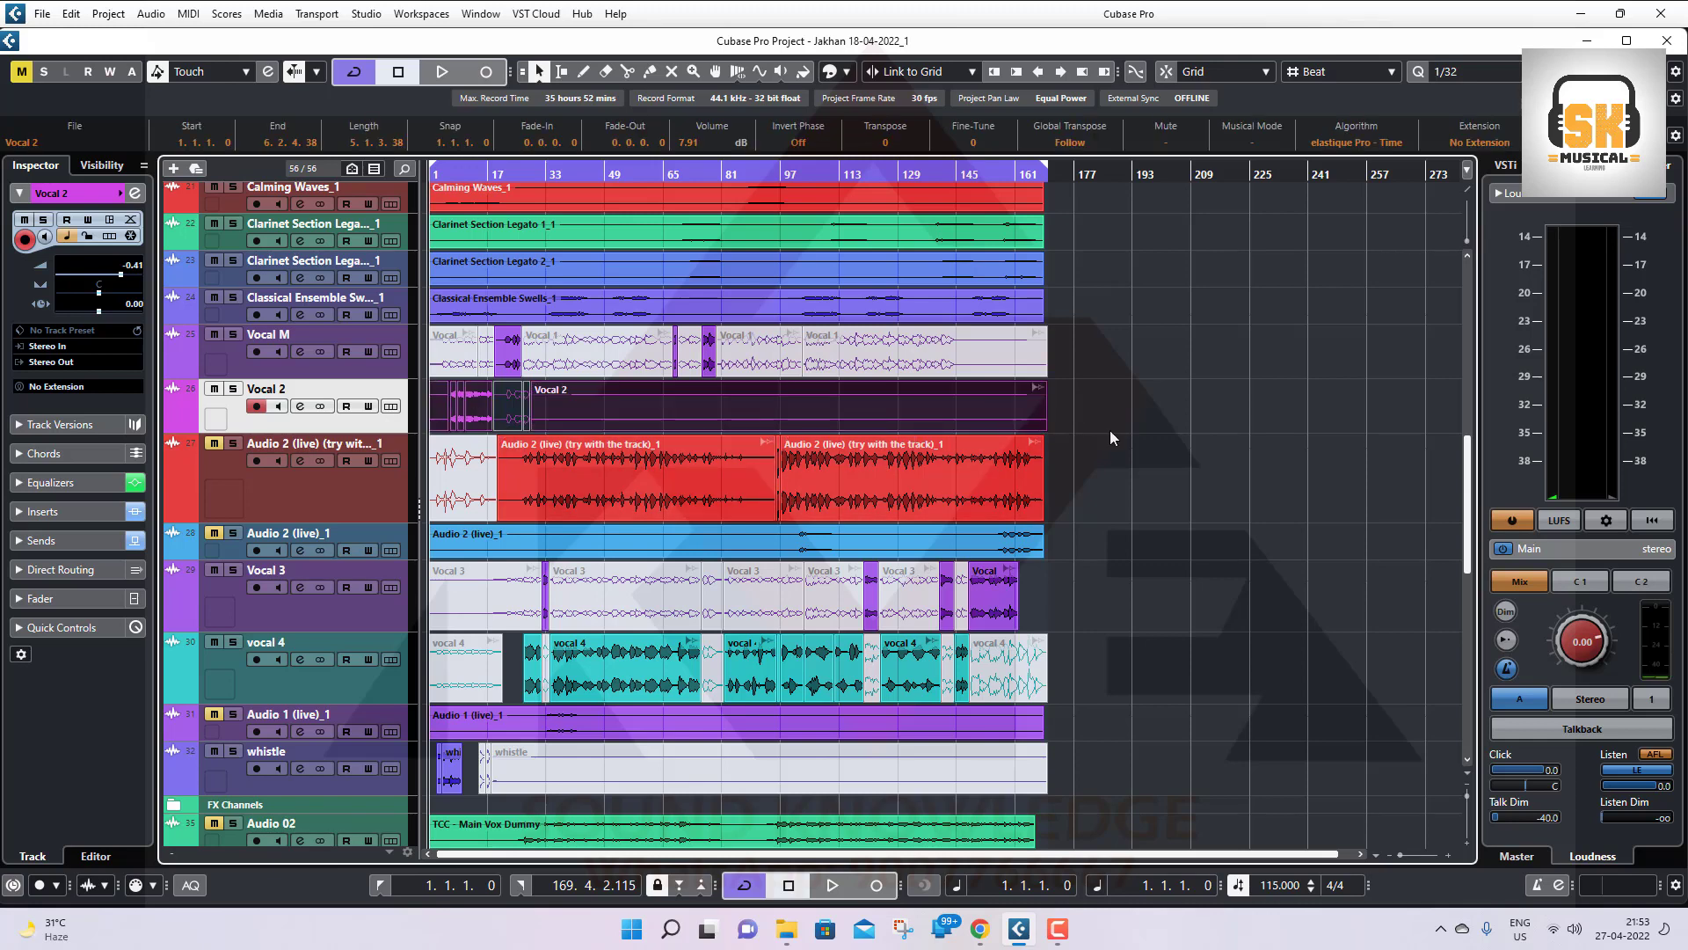
left_click(1164, 425)
left_click(338, 682)
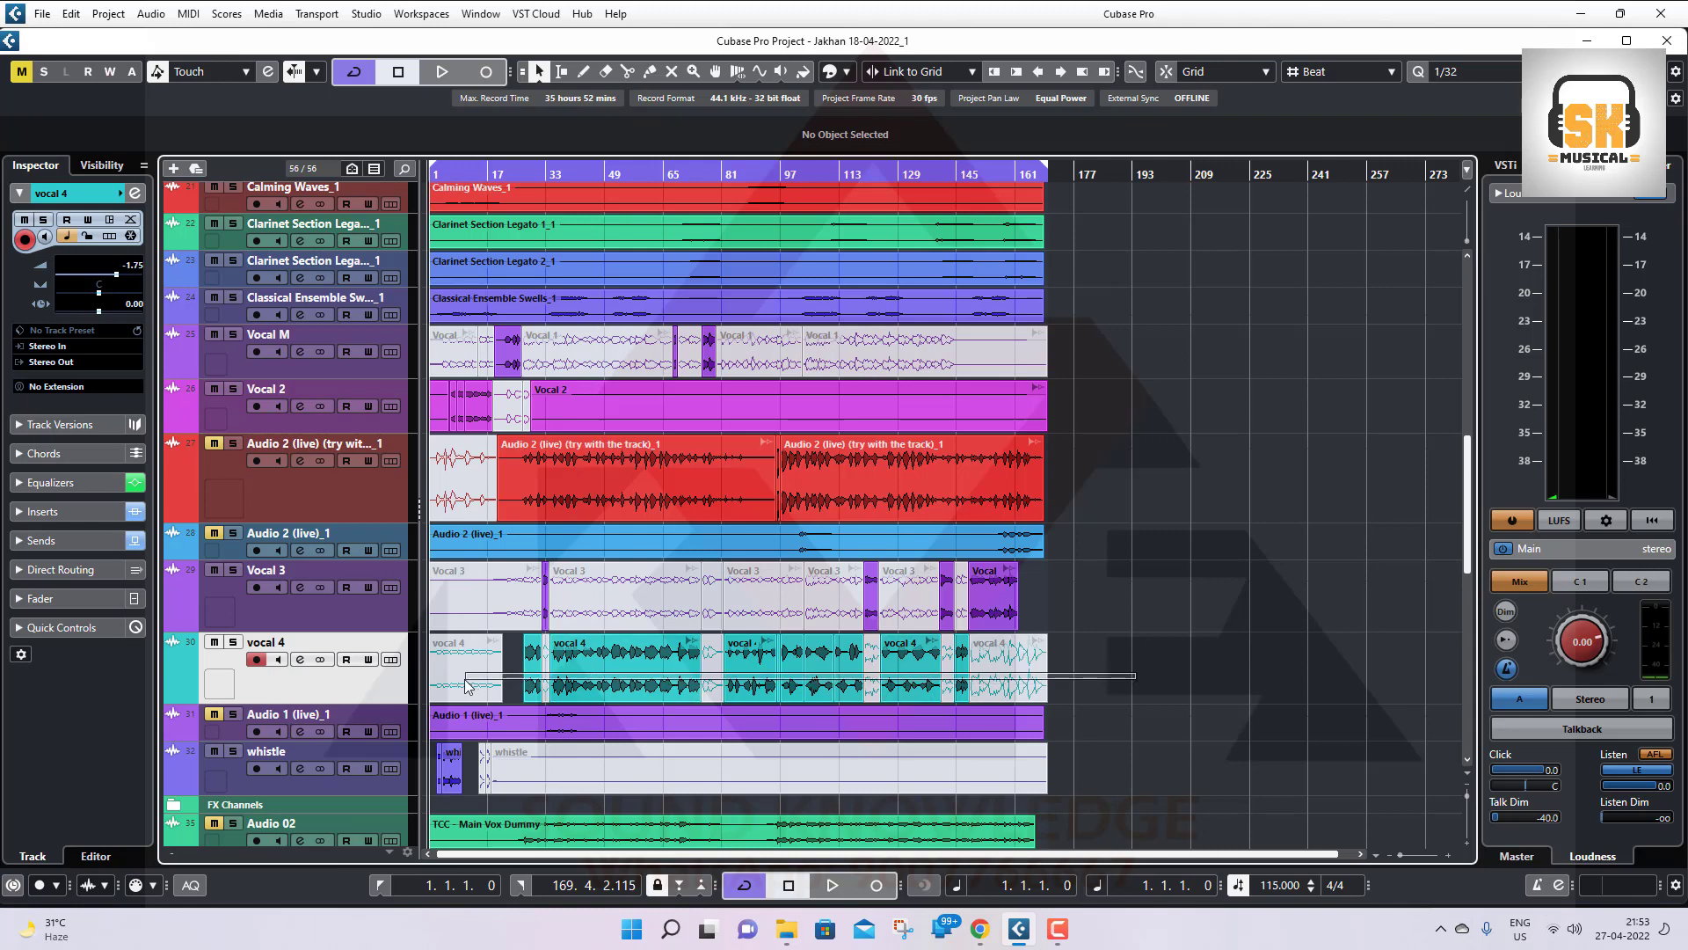
left_click(925, 680)
left_click(1121, 680)
left_click(612, 686)
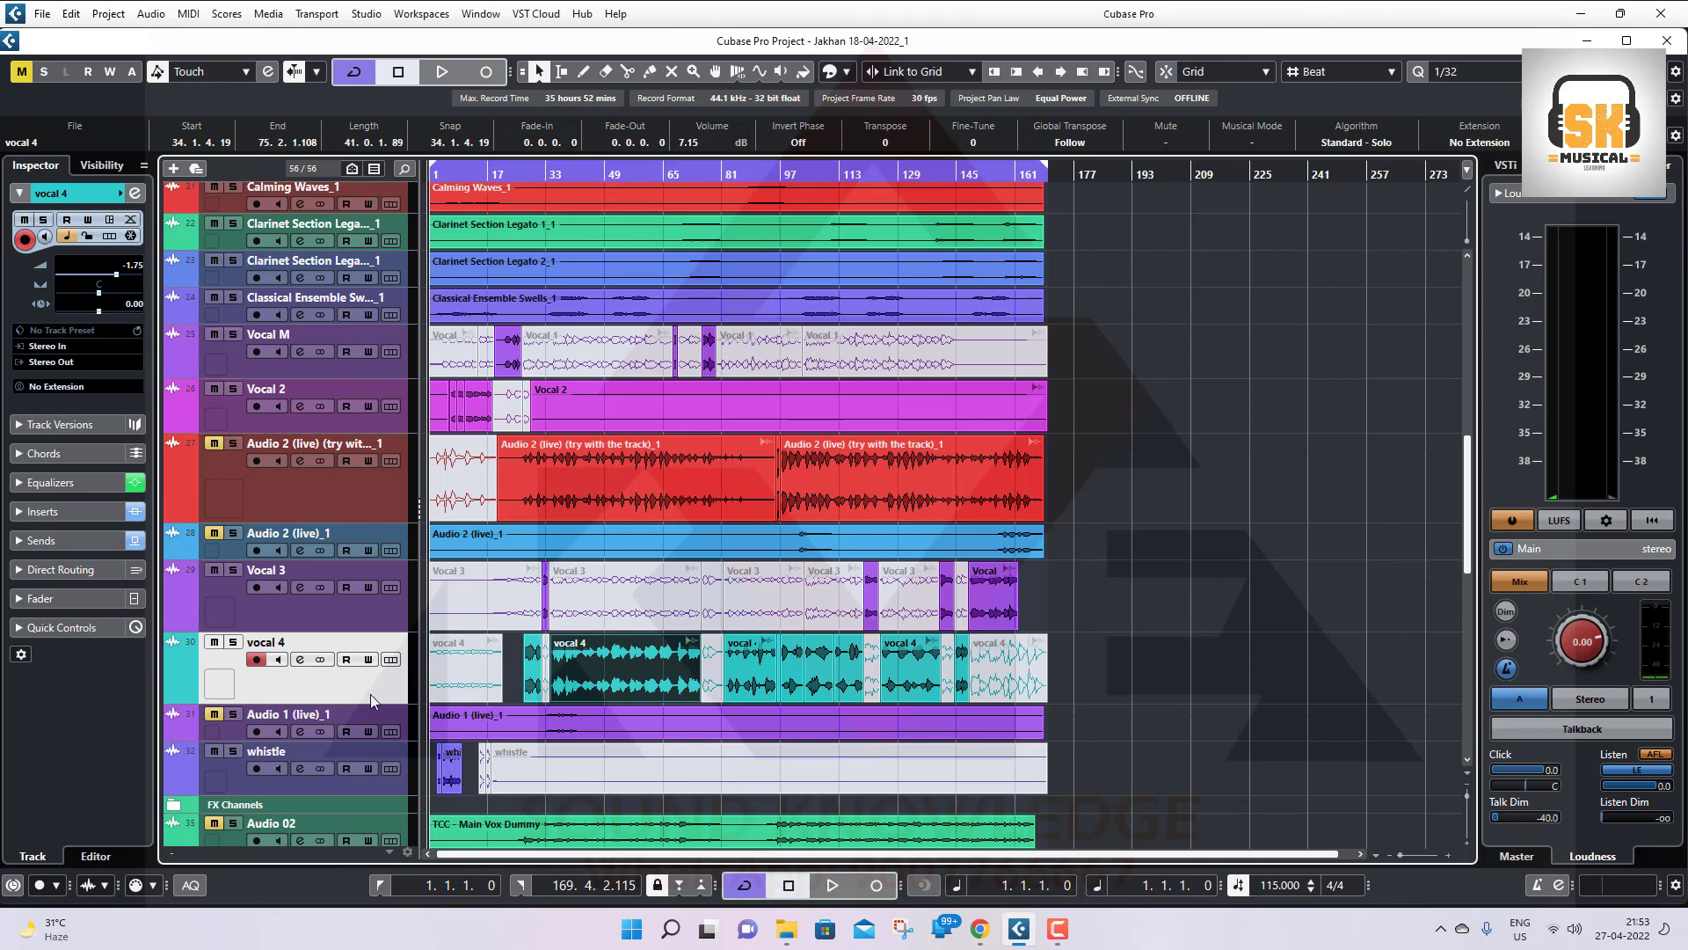
Reduce the track heights of vocal 4, Vocal 3 and Audio 2 (live) (try with the track)_1 in the track list
left_click_drag(369, 700, 383, 608)
left_click(385, 628)
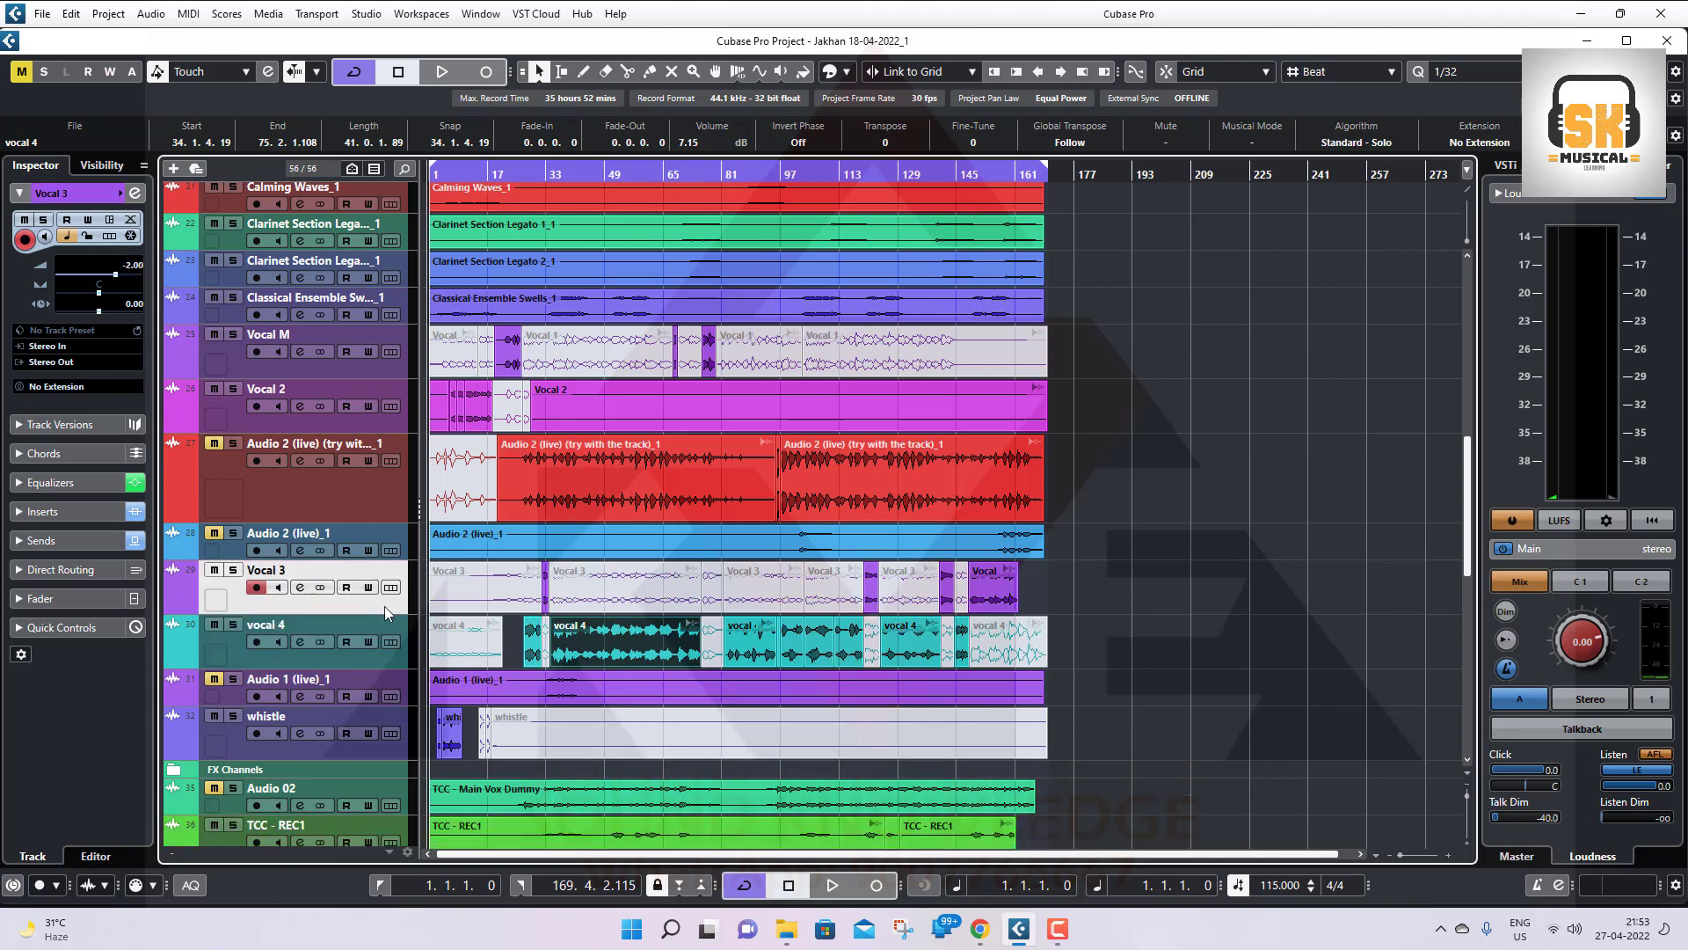
left_click(371, 510)
left_click_drag(376, 515, 376, 496)
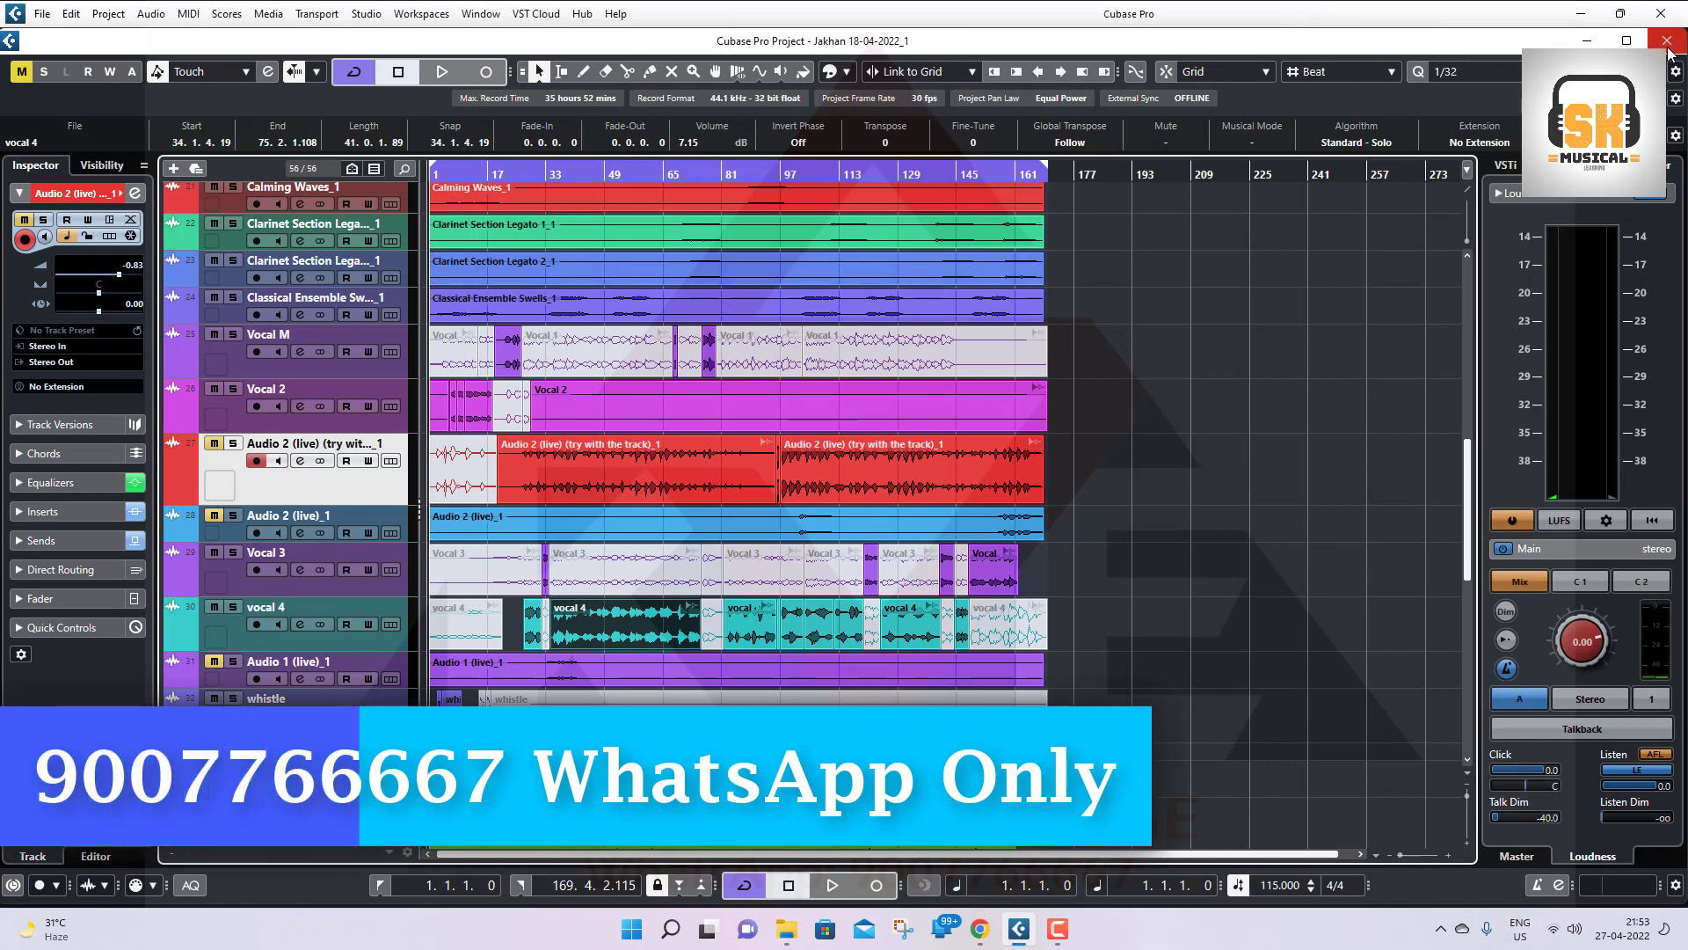
Close the open project and start creating a new project from the Empty template, with a prompt for its location
key("ctrl+w")
left_click(42, 15)
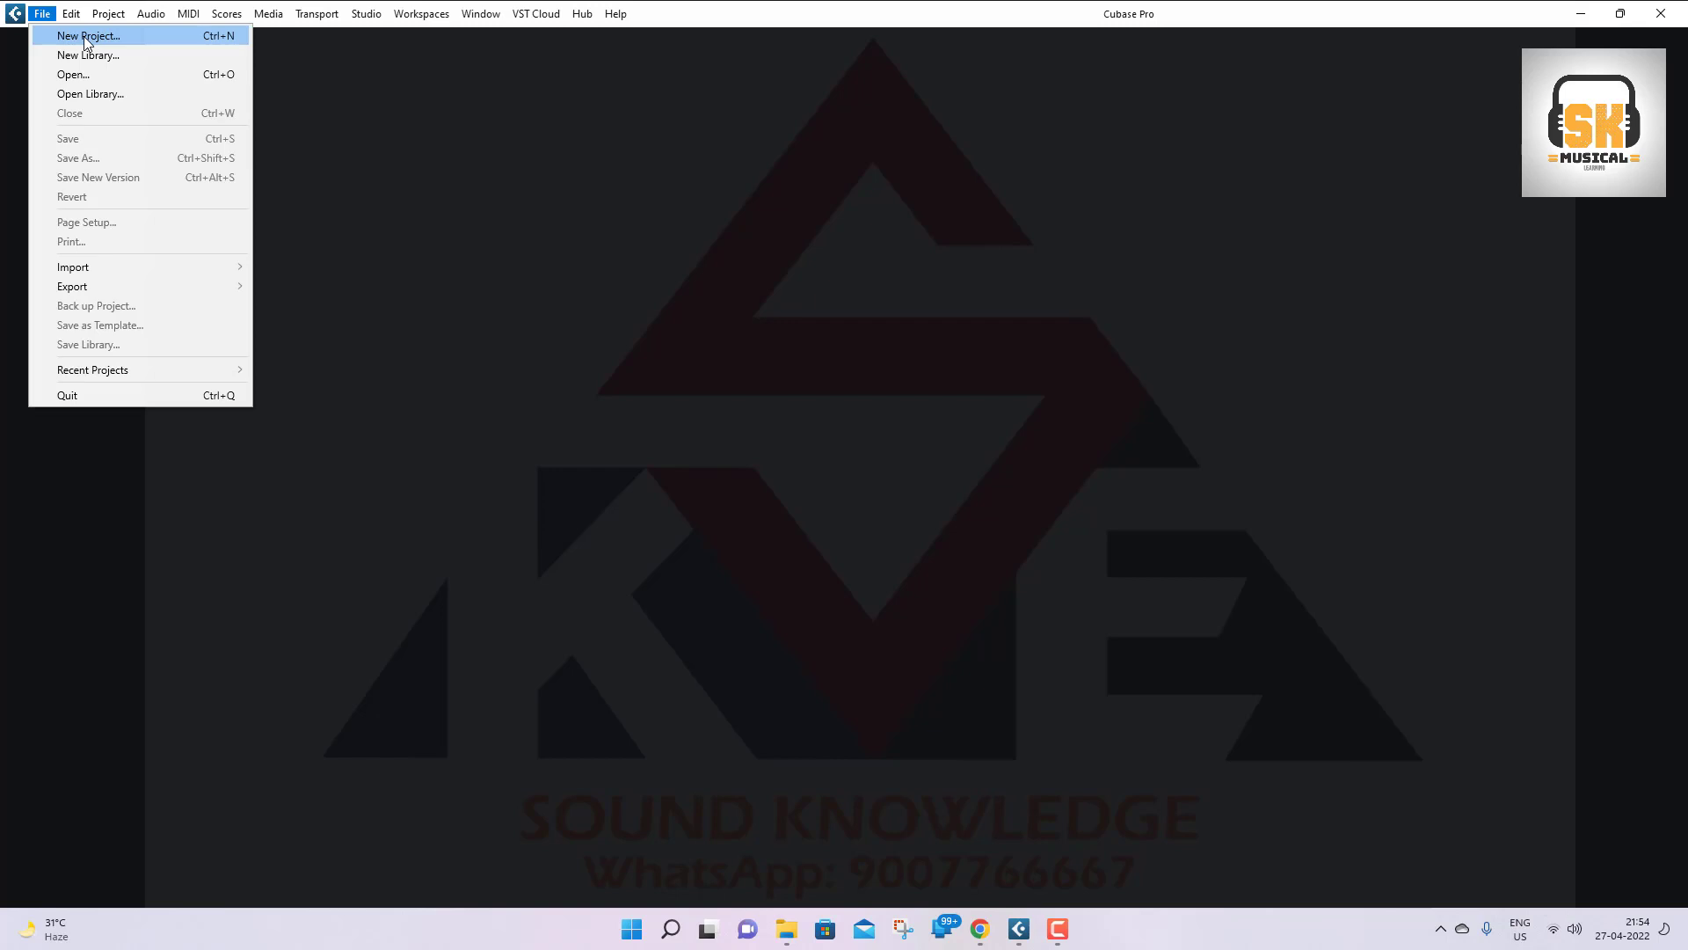
left_click(87, 37)
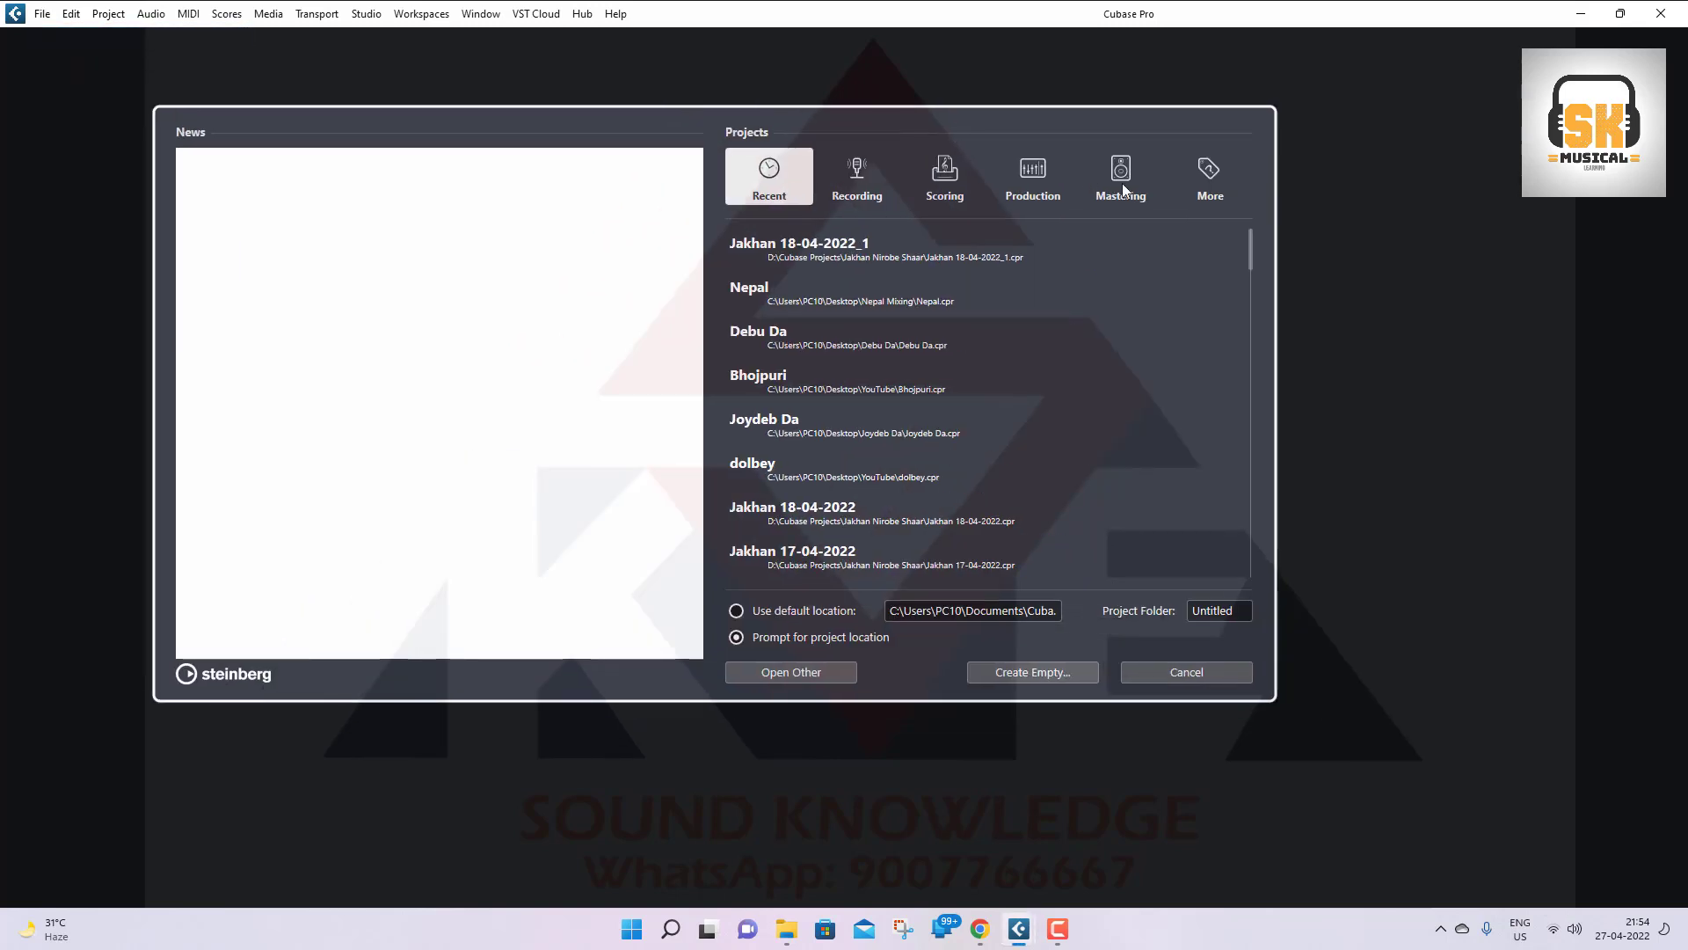
left_click(1179, 188)
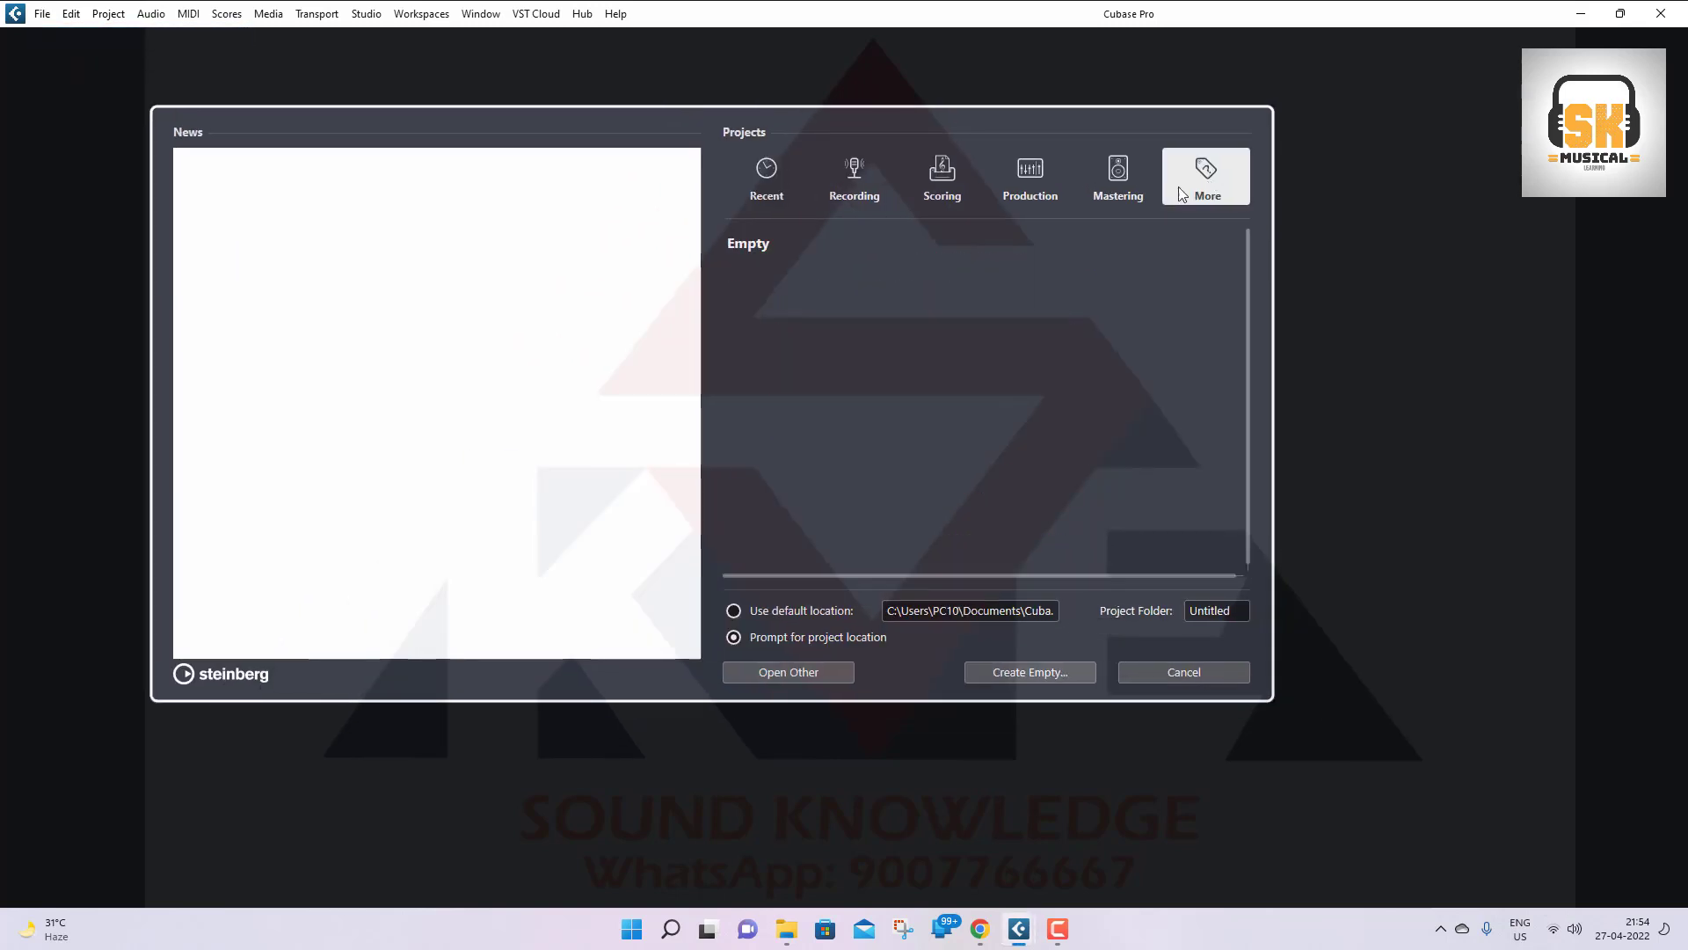
left_click(752, 252)
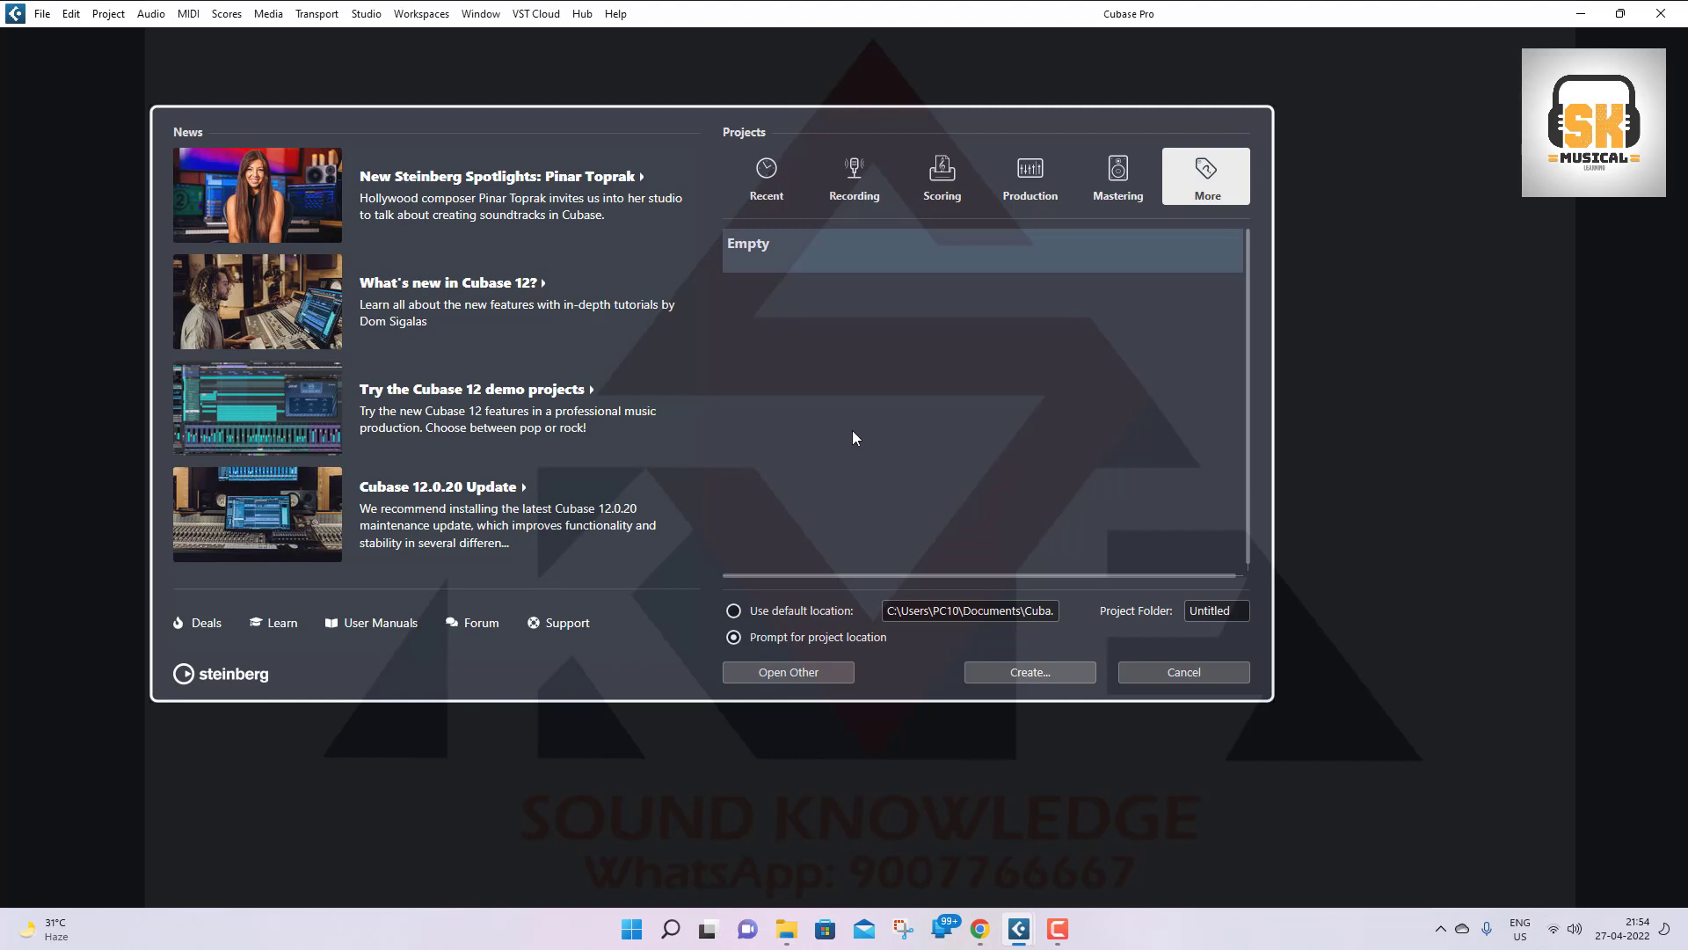
left_click(1030, 673)
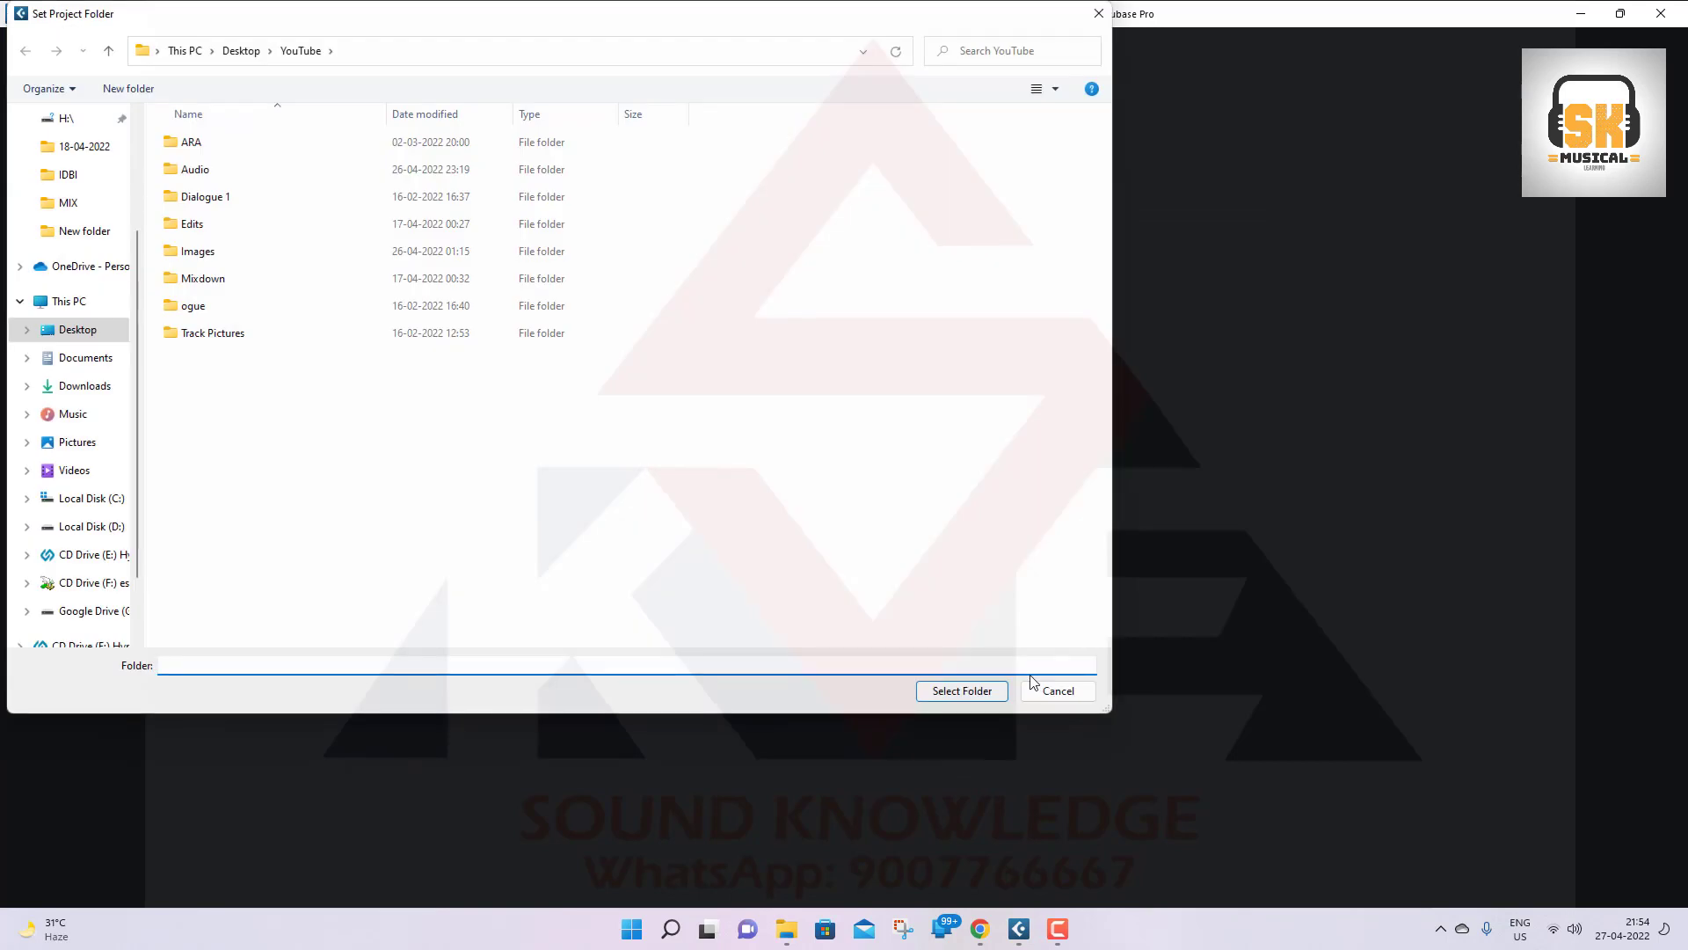
Browse to the YouTube folder on the Desktop as the location for the new project's folder
left_click_drag(564, 24, 873, 143)
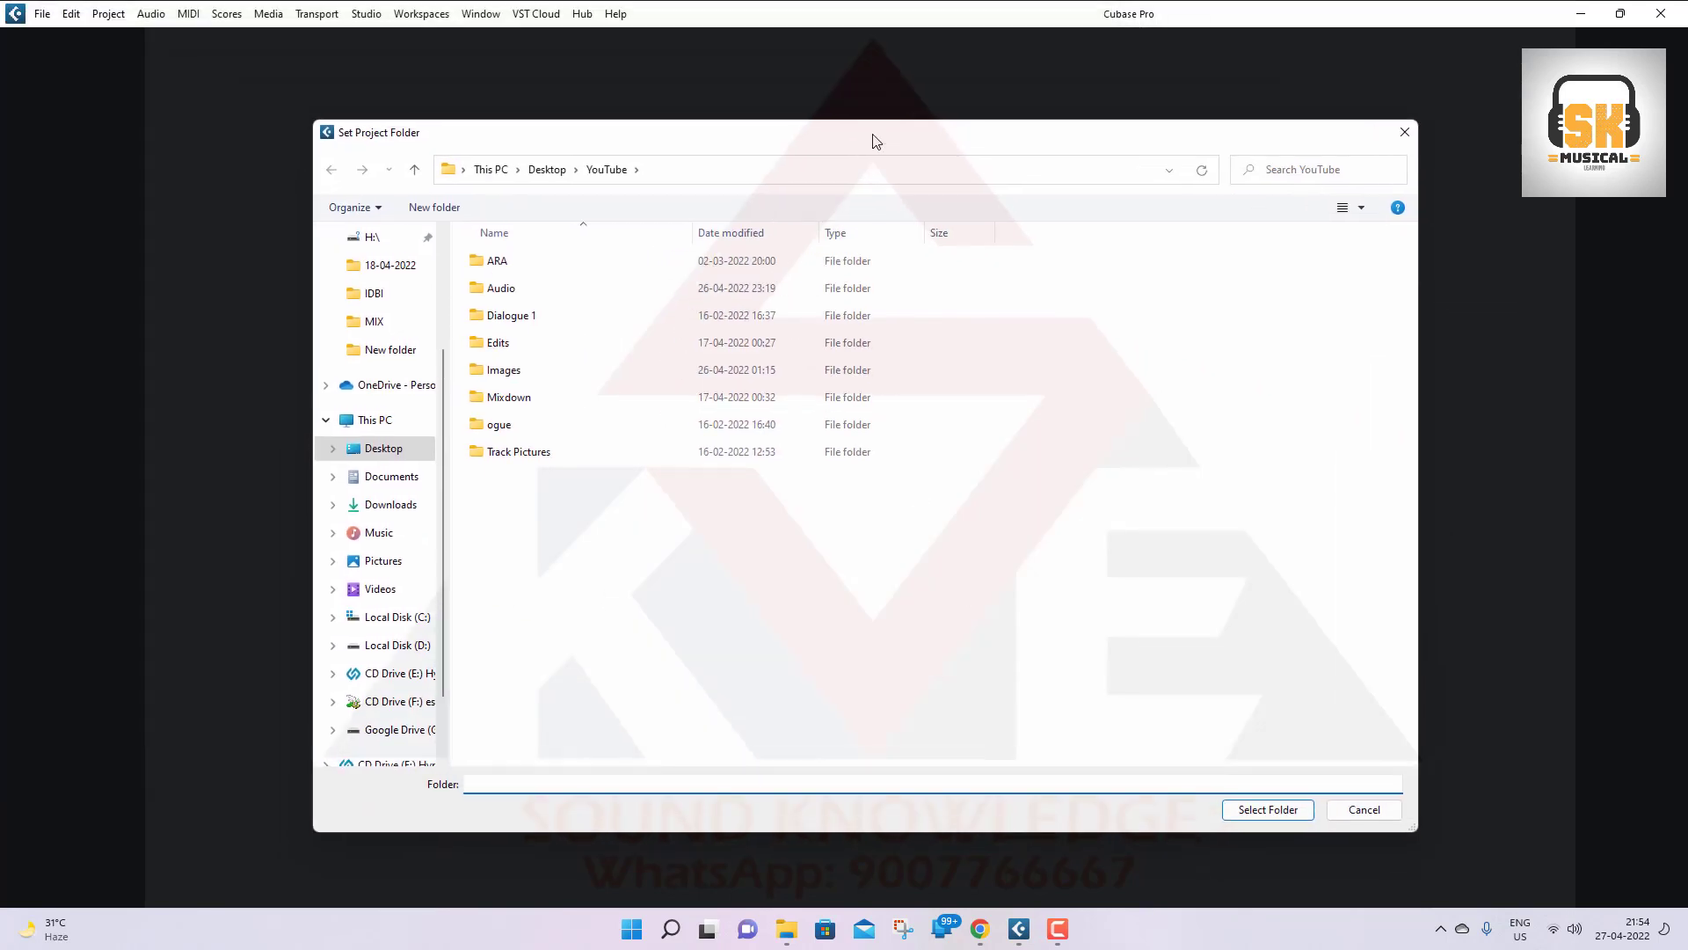
left_click(548, 172)
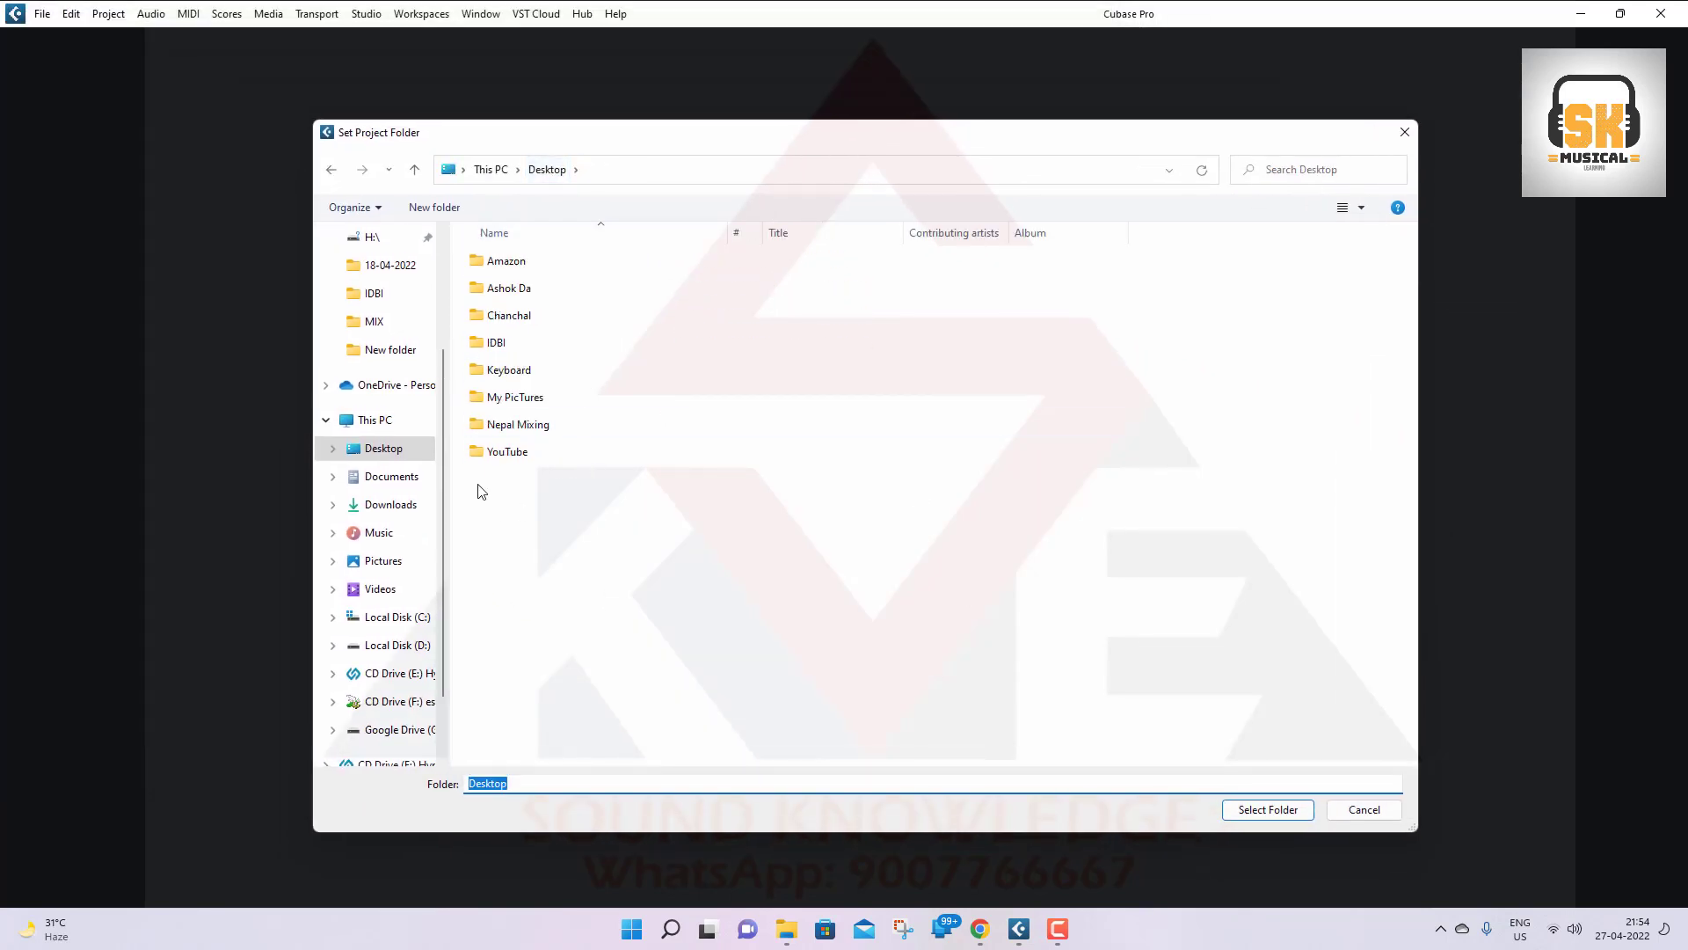
double_click(505, 459)
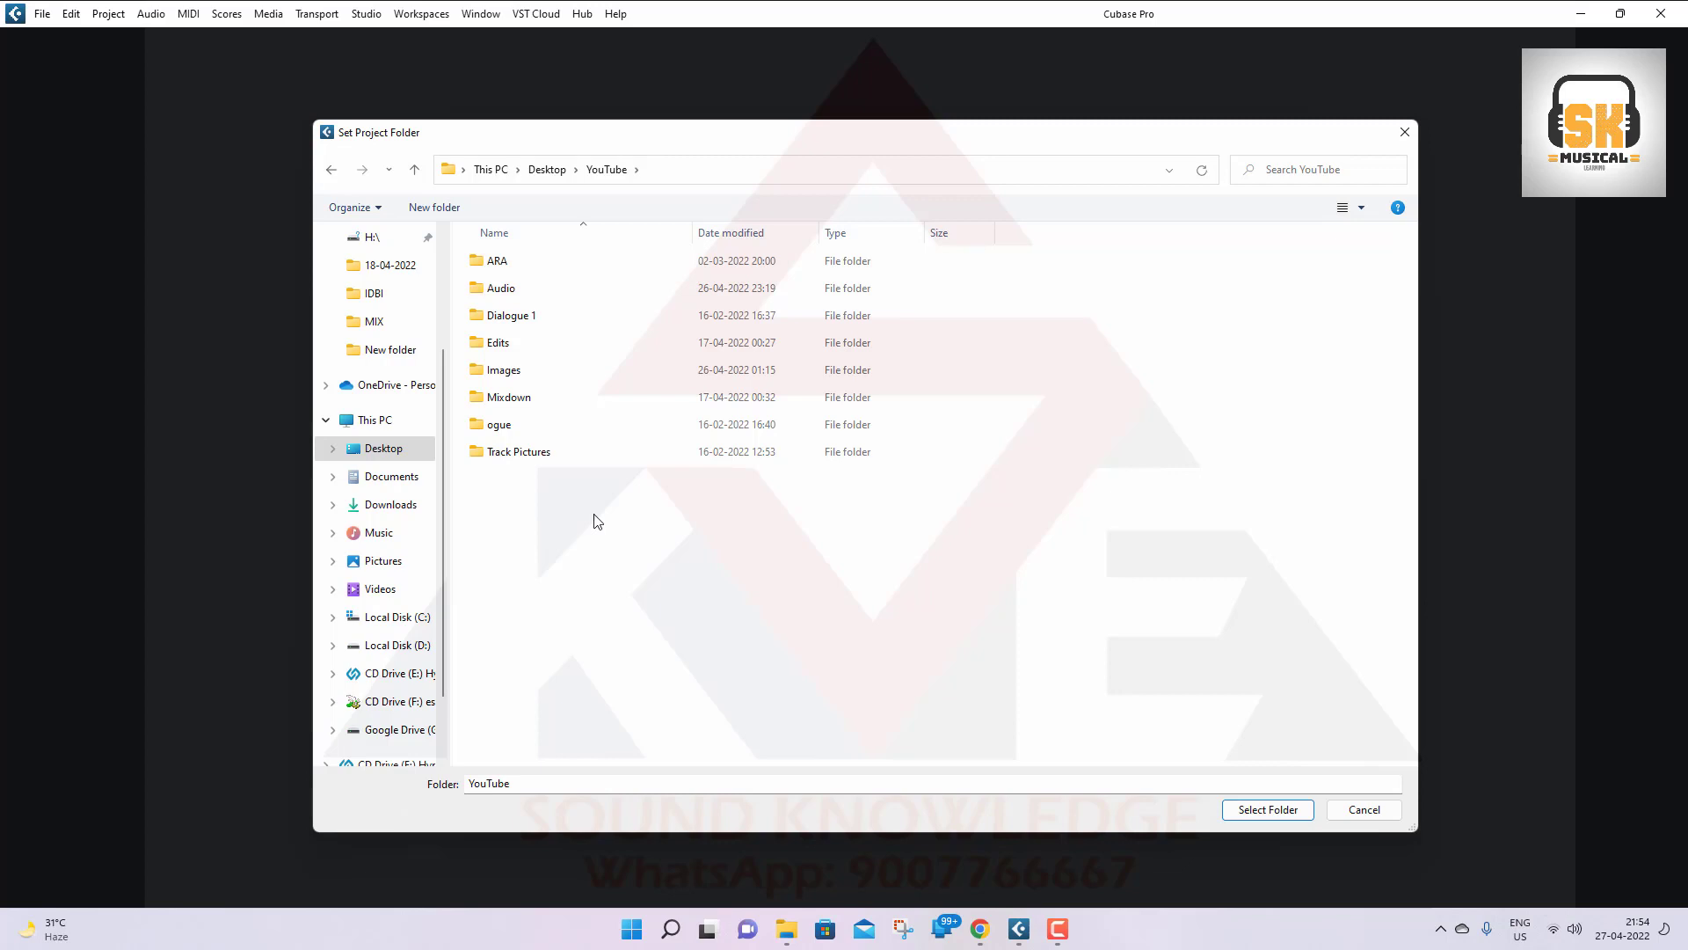
Open Paint and sketch a rectangle linked by a line to a smaller rectangle, with an arrow leading out of the smaller one
left_click(632, 931)
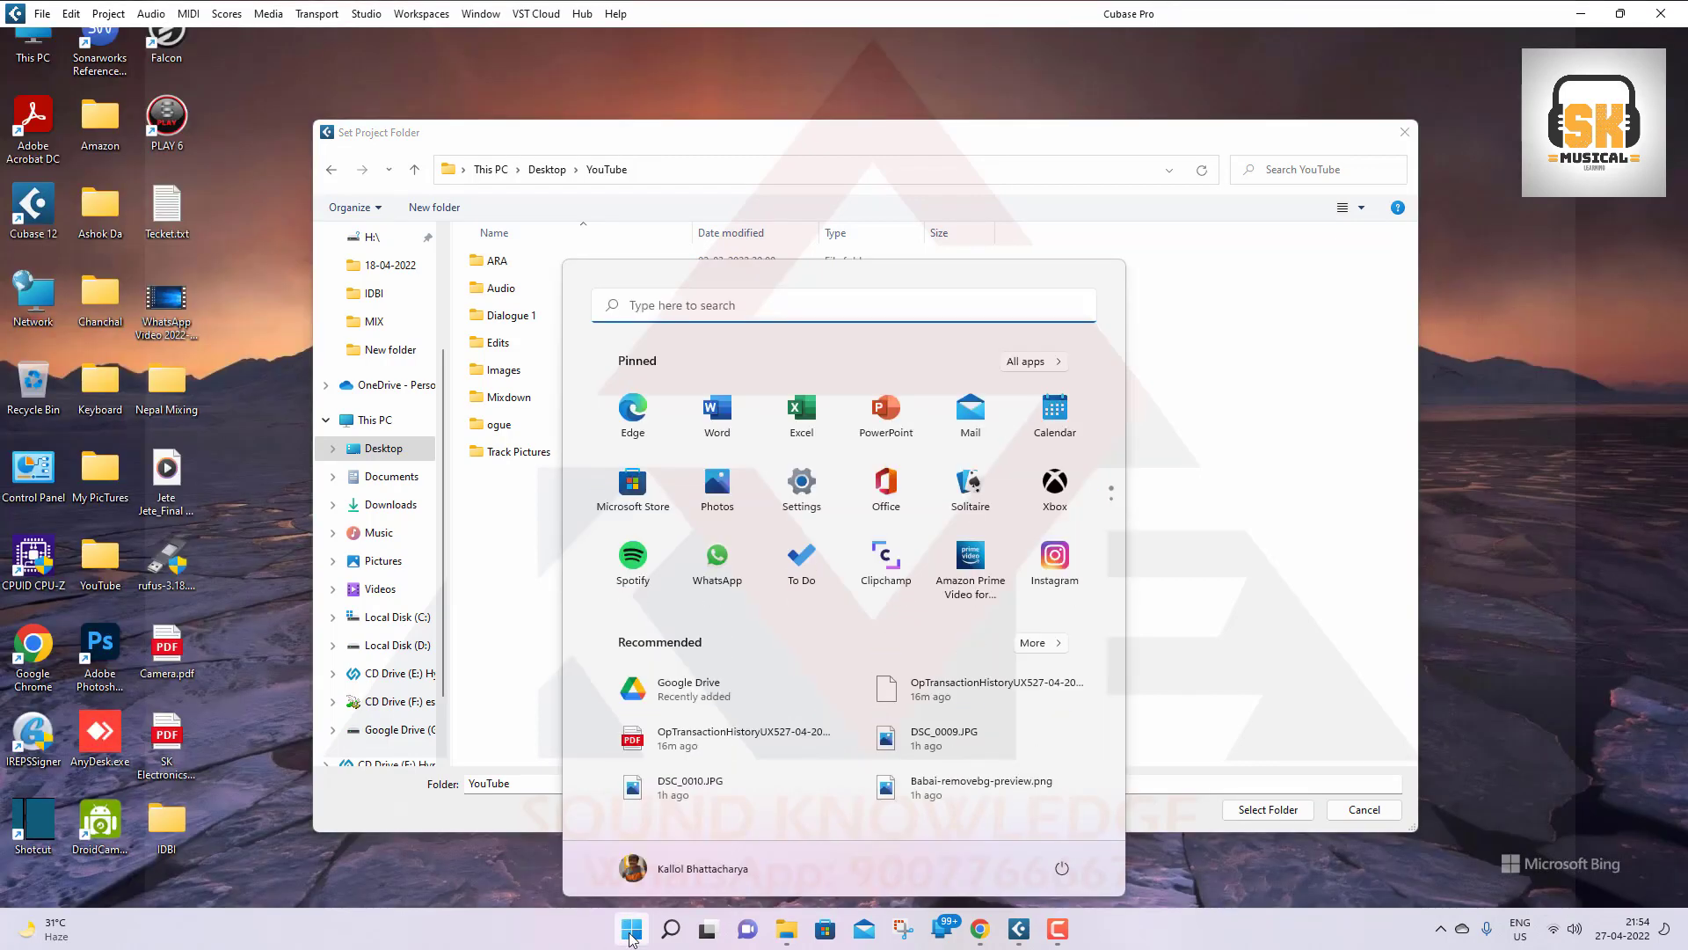
type("paint")
key("Return")
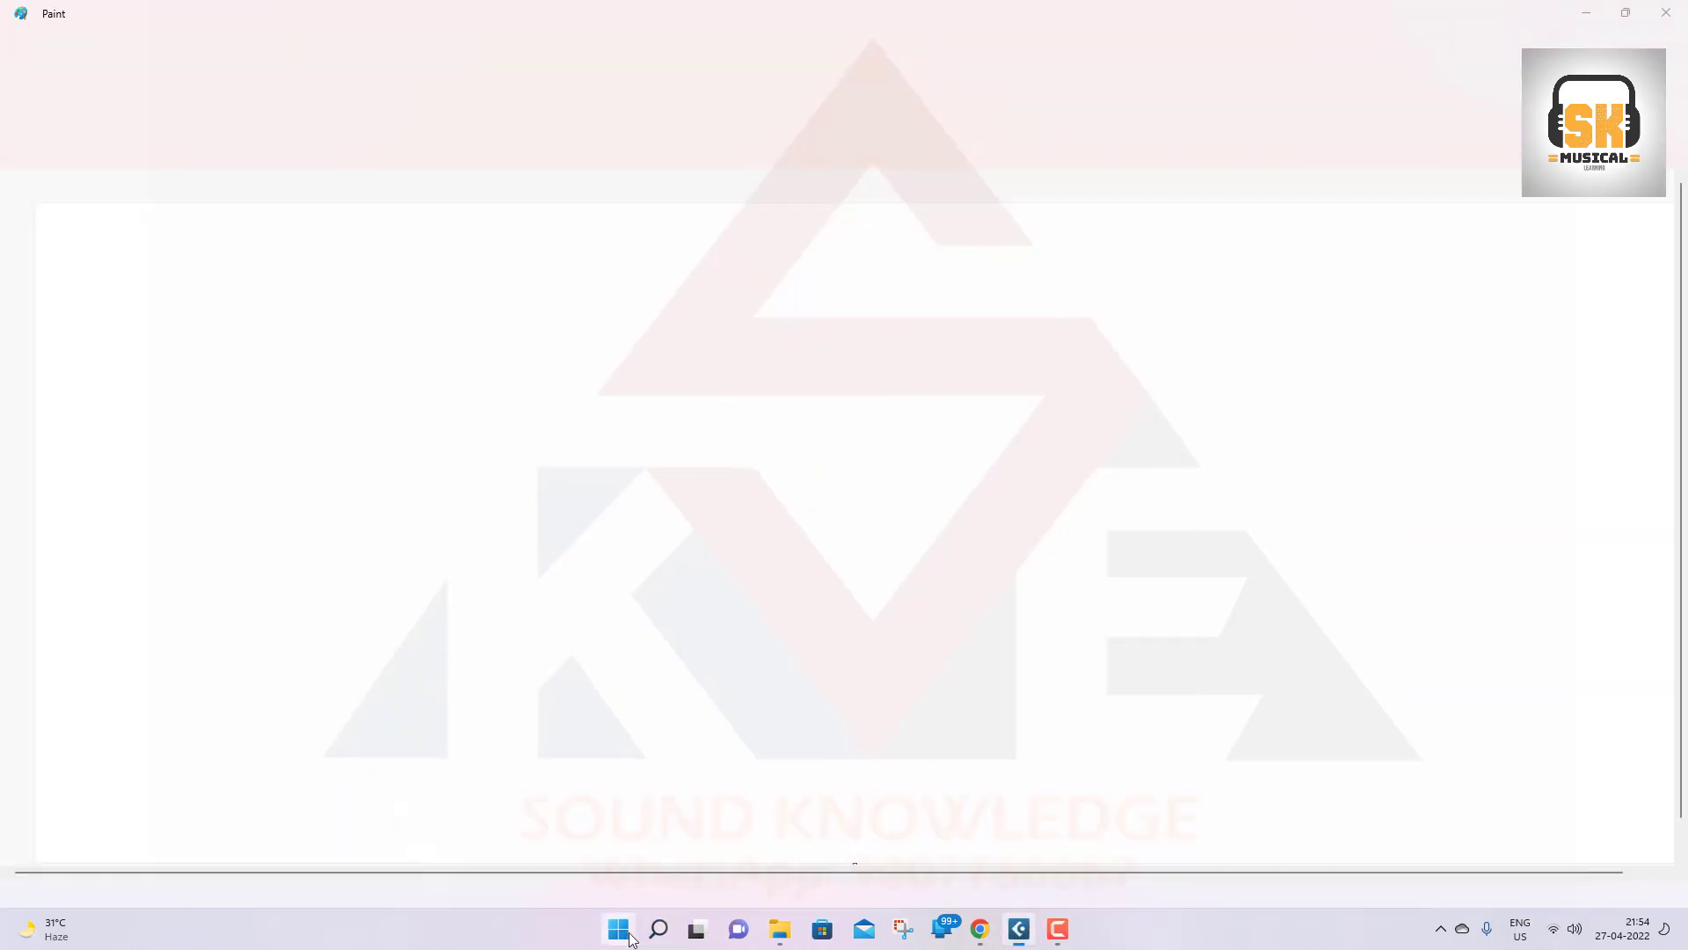
mouse_move(573, 366)
left_mouse_down()
mouse_move(576, 464)
mouse_move(777, 464)
mouse_move(770, 372)
mouse_move(580, 370)
left_mouse_up()
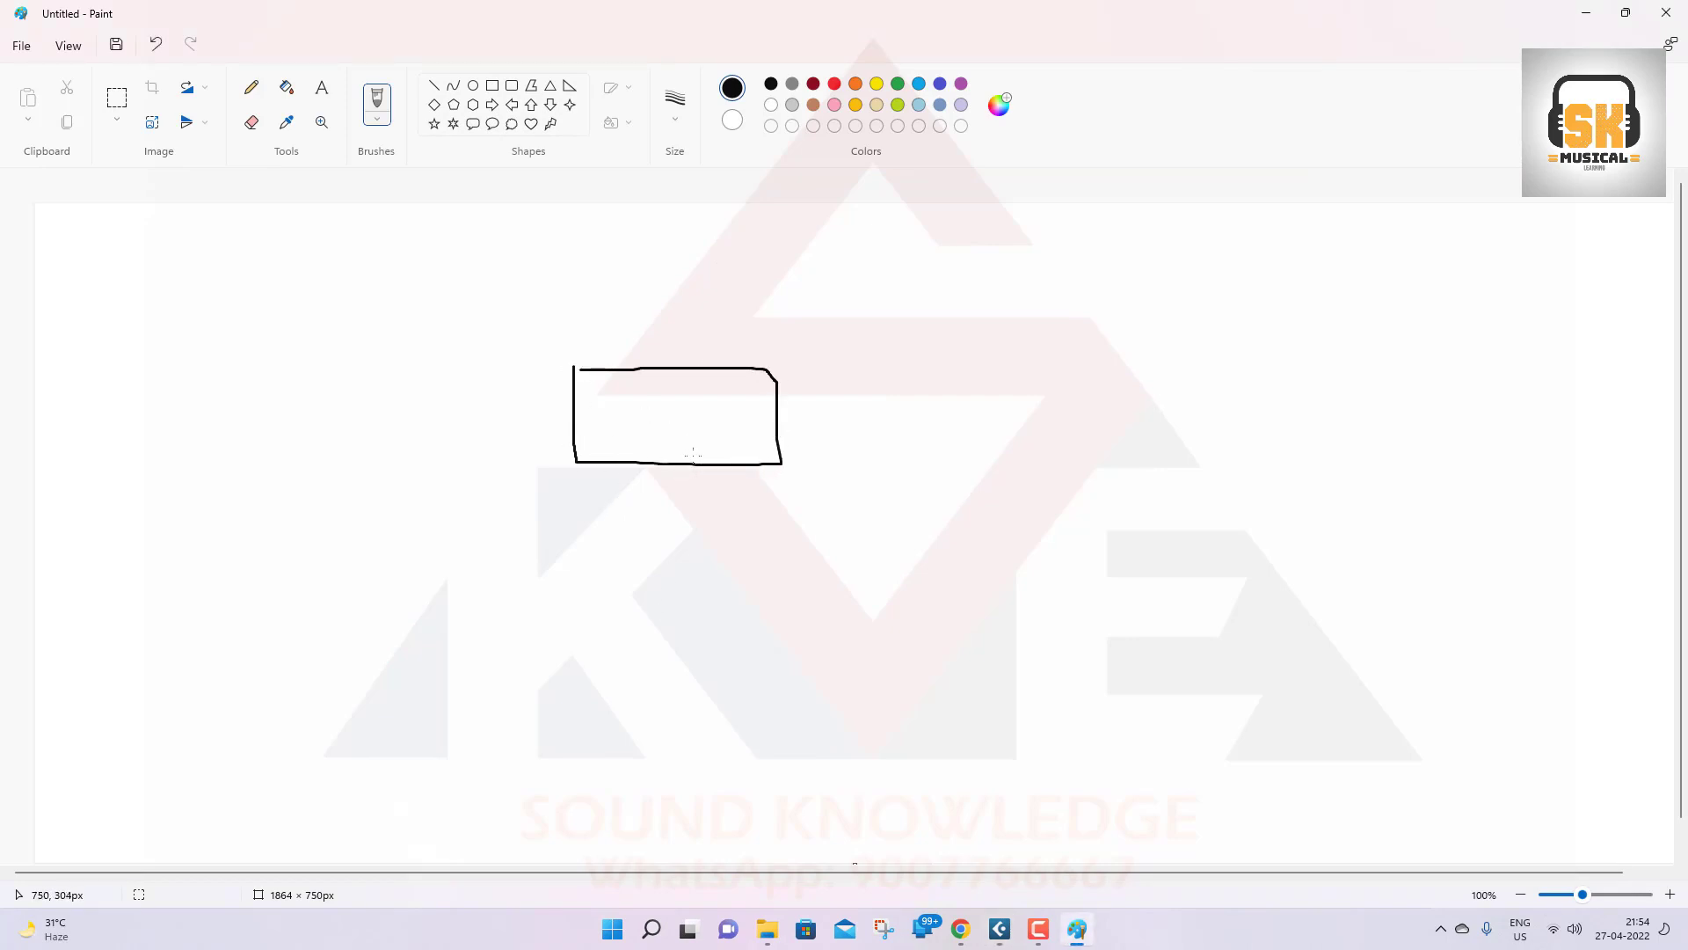
mouse_move(691, 450)
left_mouse_down()
mouse_move(698, 552)
mouse_move(849, 551)
mouse_move(849, 593)
mouse_move(992, 589)
mouse_move(990, 519)
mouse_move(819, 522)
left_mouse_up()
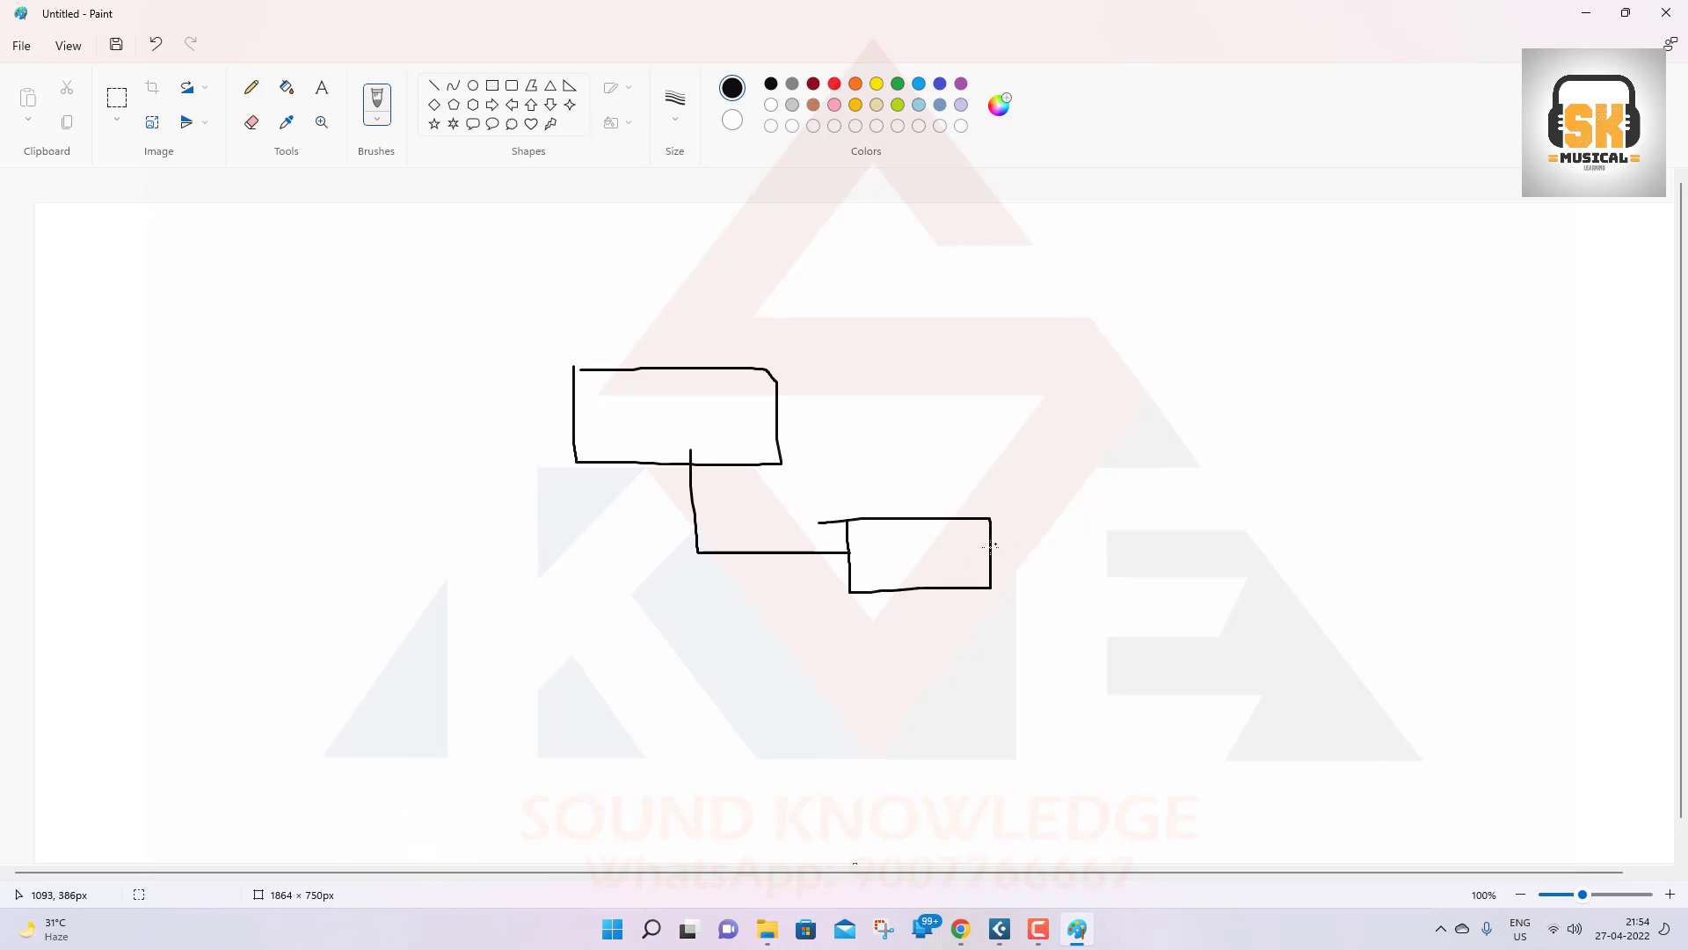
mouse_move(914, 590)
left_mouse_down()
mouse_move(923, 640)
mouse_move(1185, 623)
mouse_move(1168, 642)
left_mouse_up()
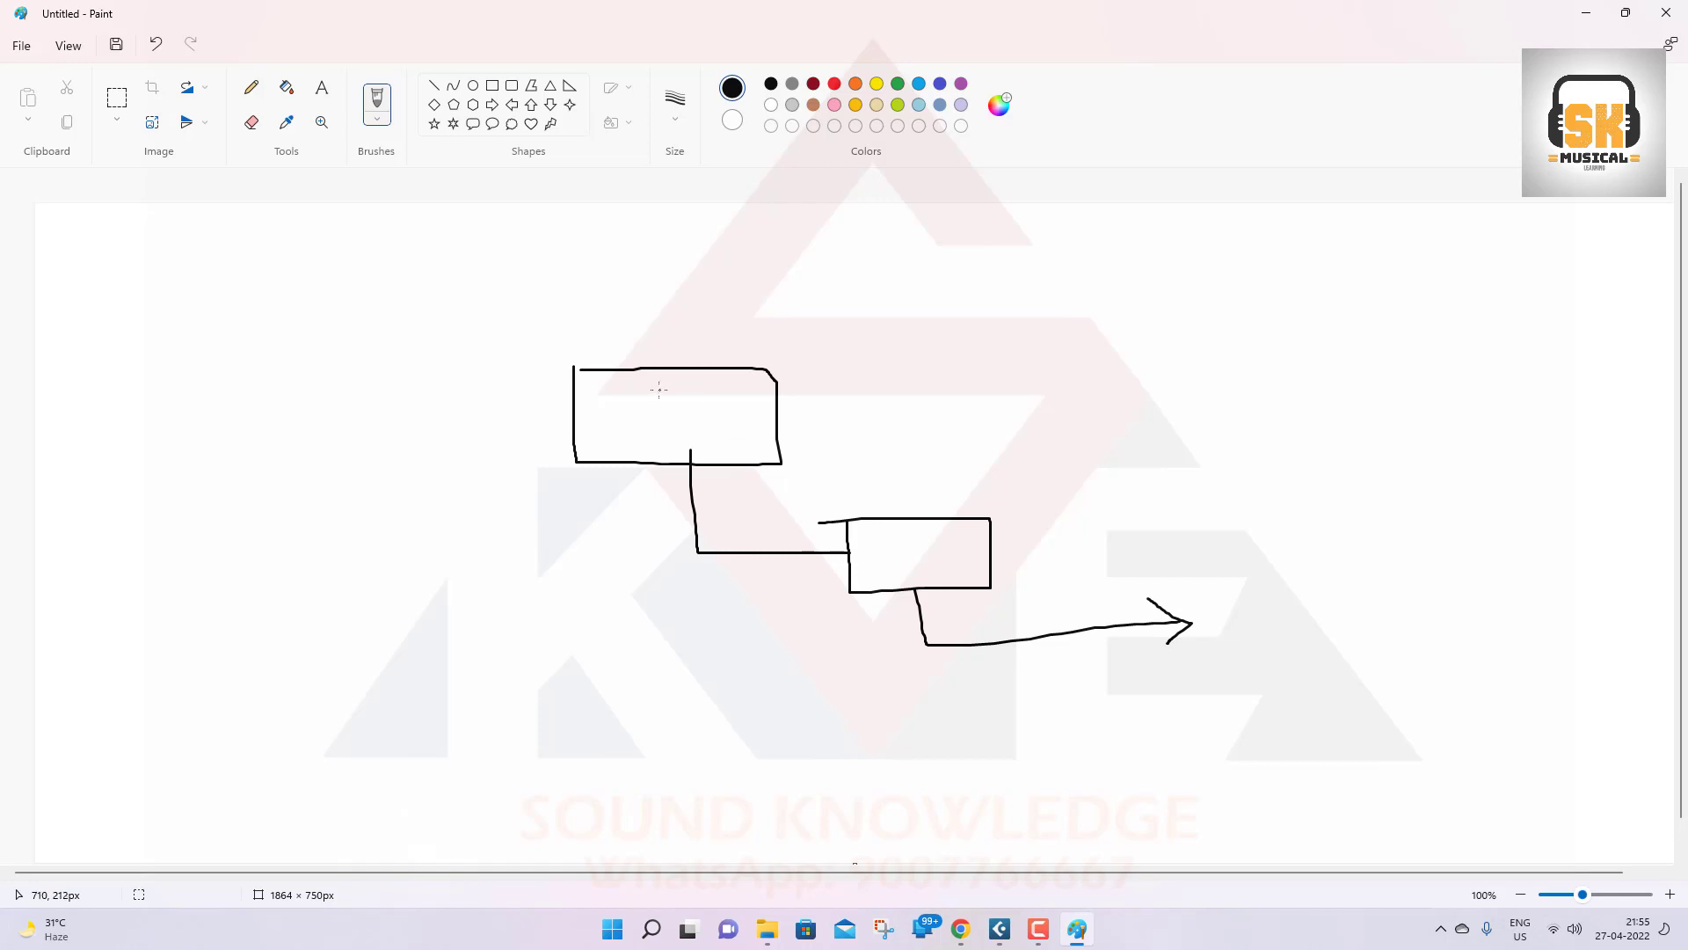
Add a circle inside the first rectangle and a short line towards a new rectangle above it, then return to Cubase's project folder dialog
mouse_move(656, 393)
left_mouse_down()
mouse_move(640, 422)
mouse_move(667, 438)
mouse_move(693, 411)
mouse_move(655, 399)
left_mouse_up()
left_click_drag(772, 368, 840, 339)
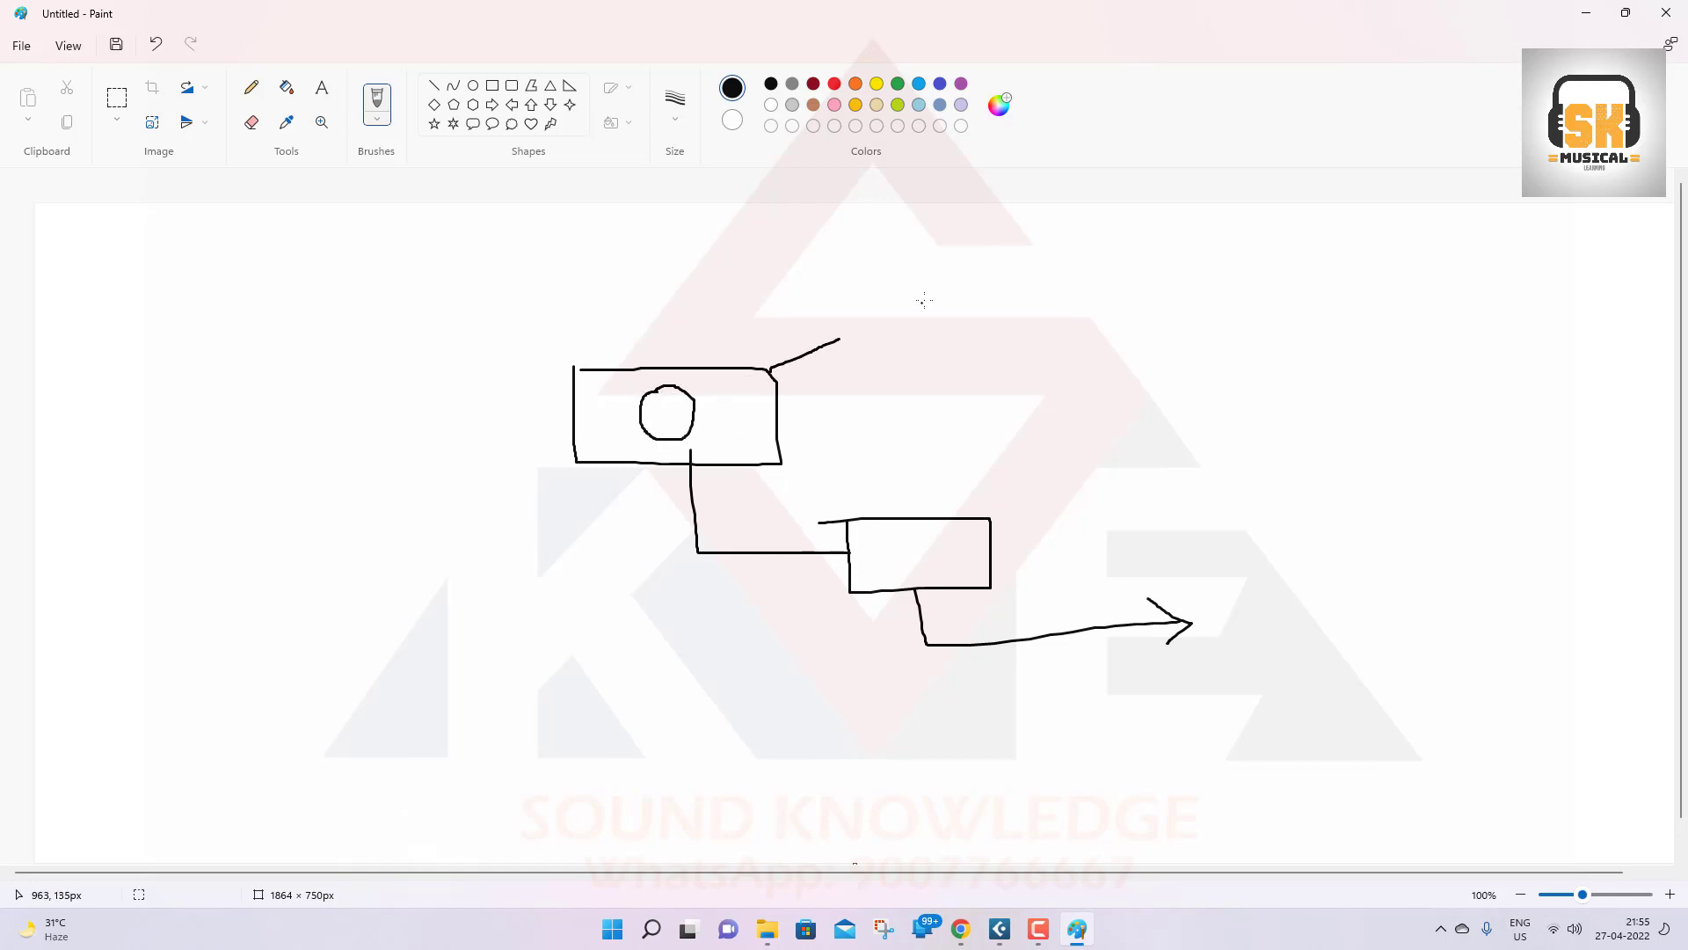
mouse_move(876, 269)
left_mouse_down()
mouse_move(876, 367)
mouse_move(1032, 357)
mouse_move(1027, 281)
mouse_move(867, 273)
left_mouse_up()
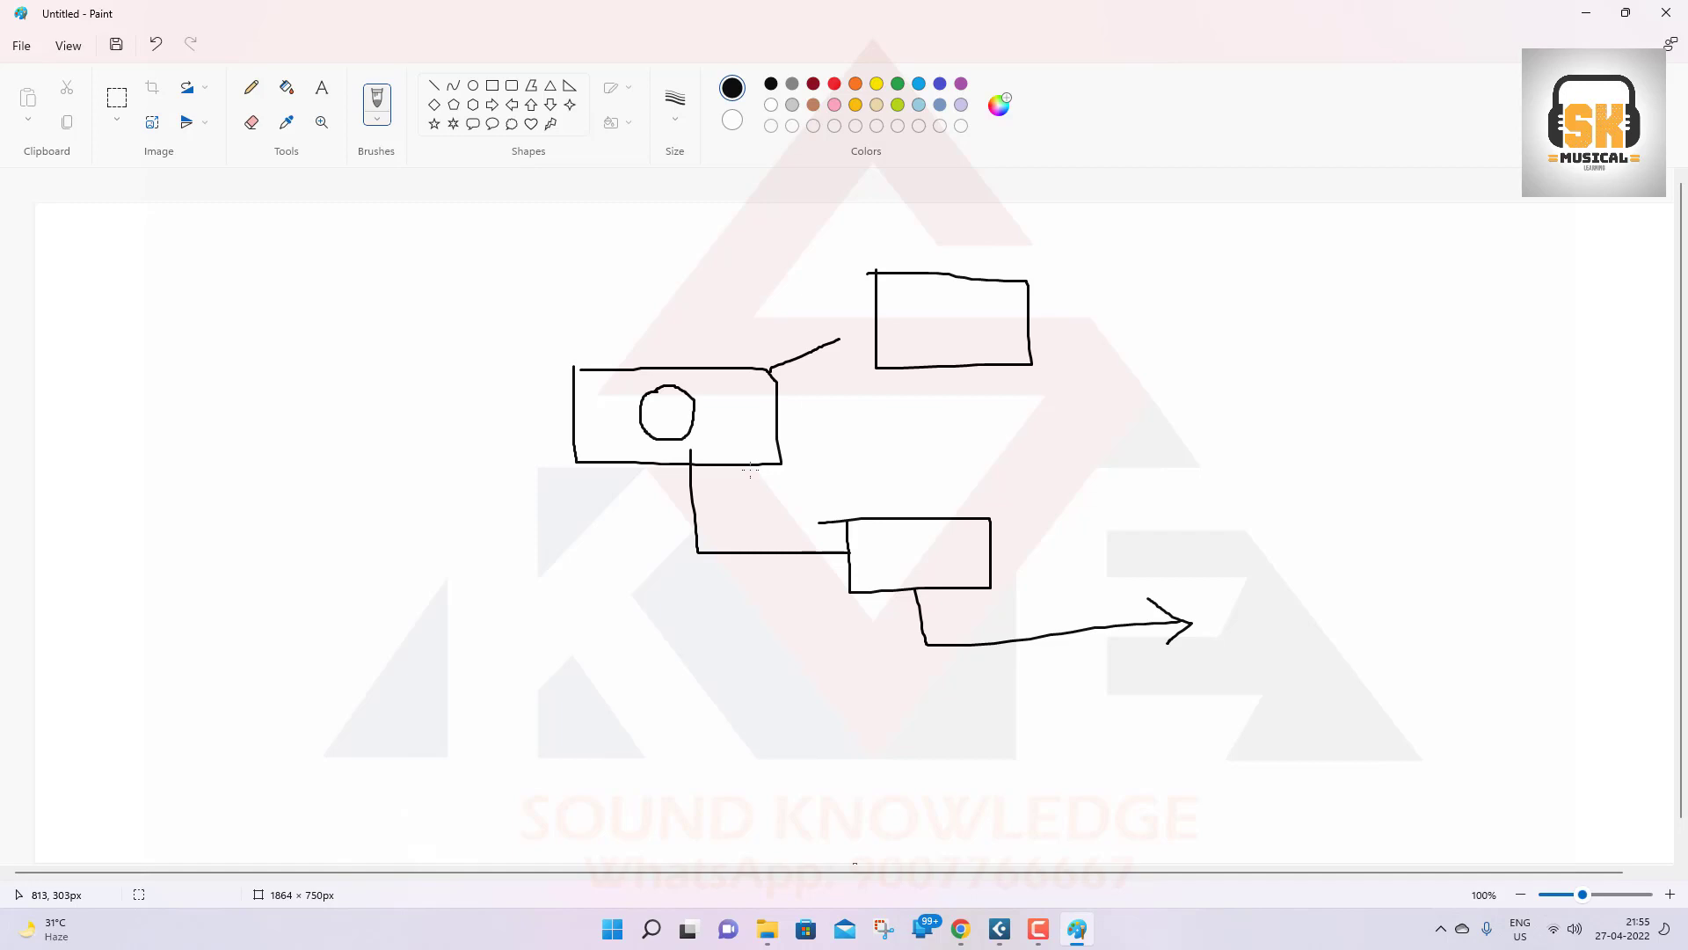
left_click(1586, 13)
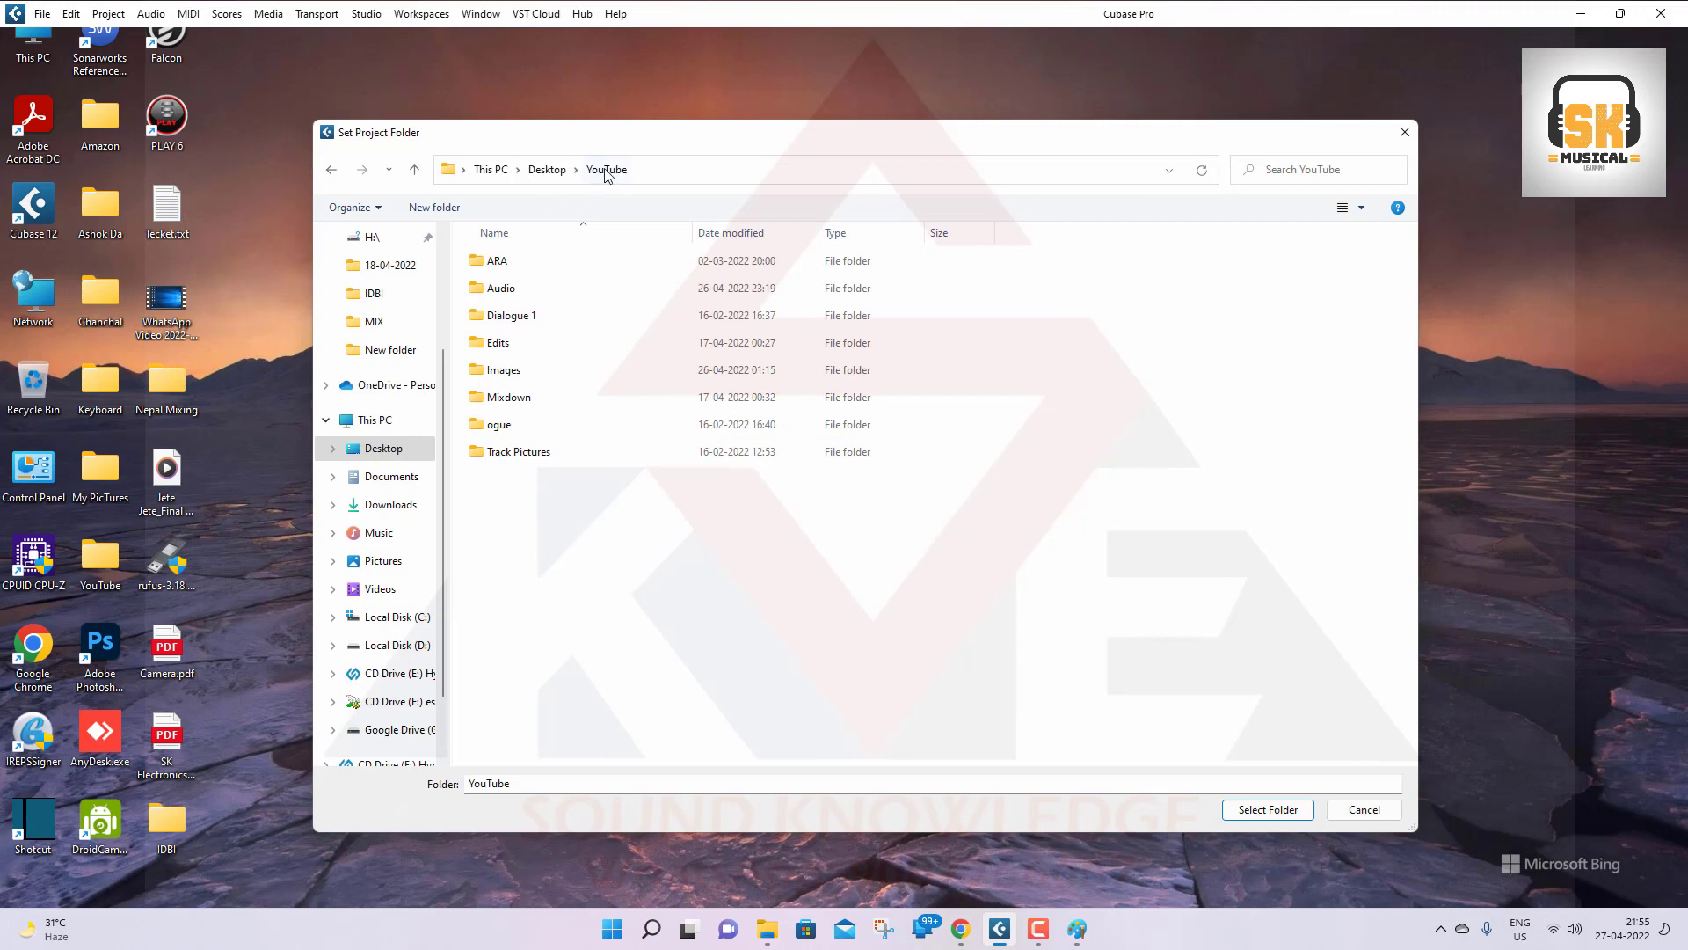
Create a folder named 27-04-2022 inside the YouTube folder and set it as the new project's folder
right_click(545, 516)
mouse_move(688, 687)
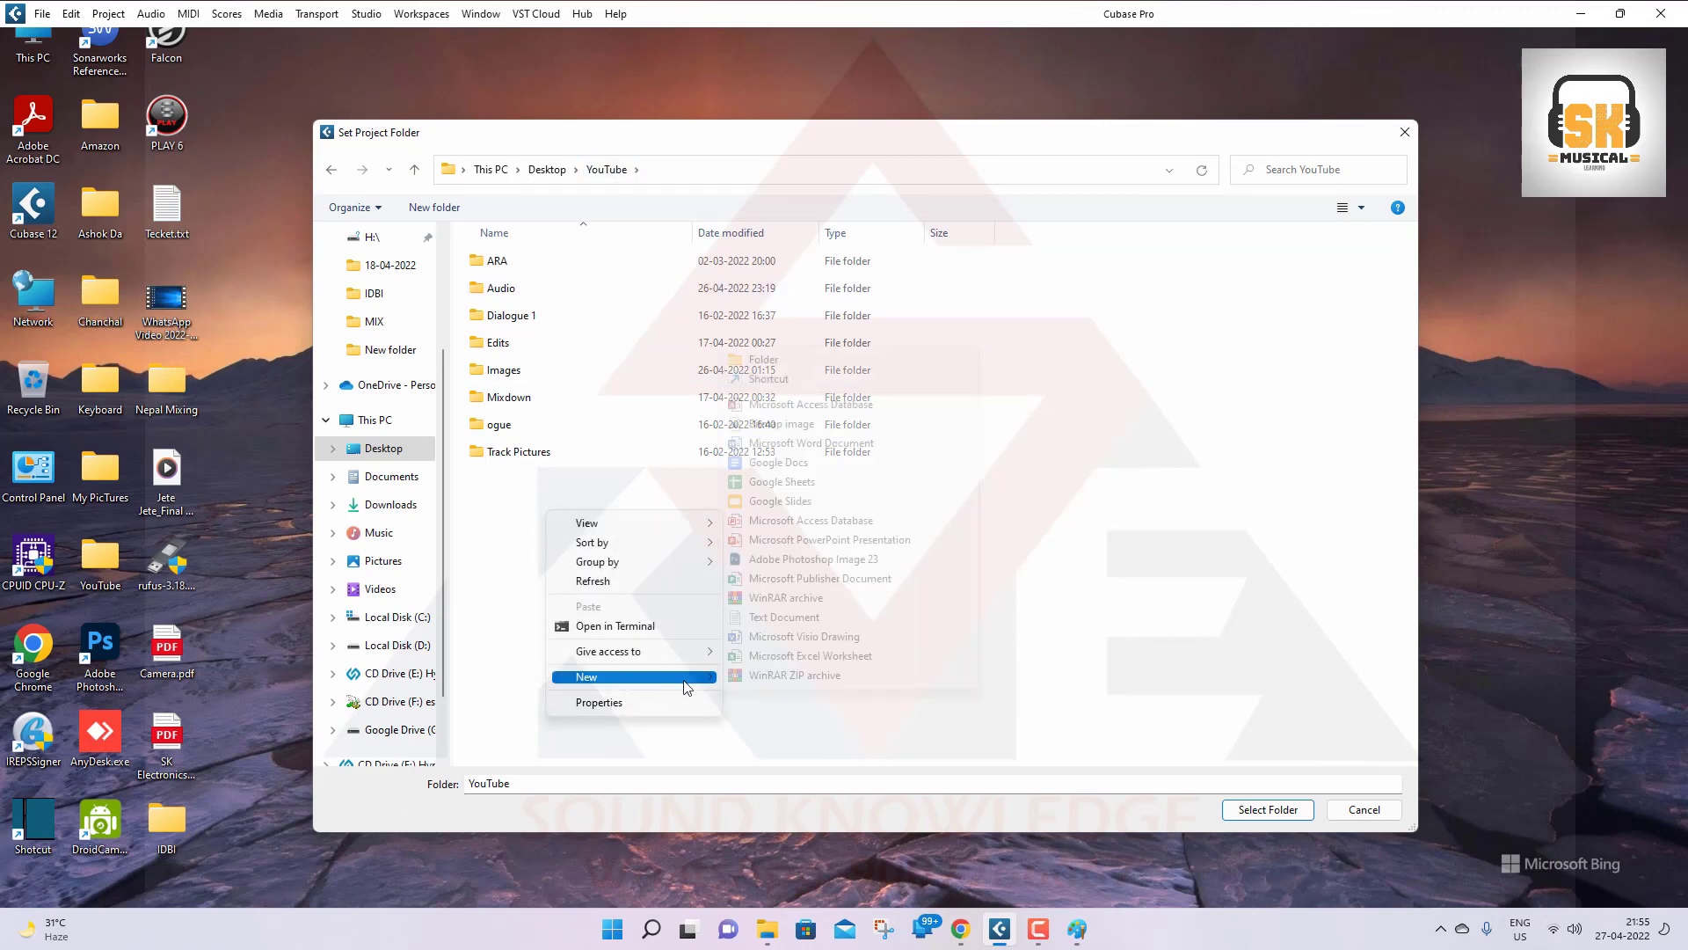
left_click(807, 360)
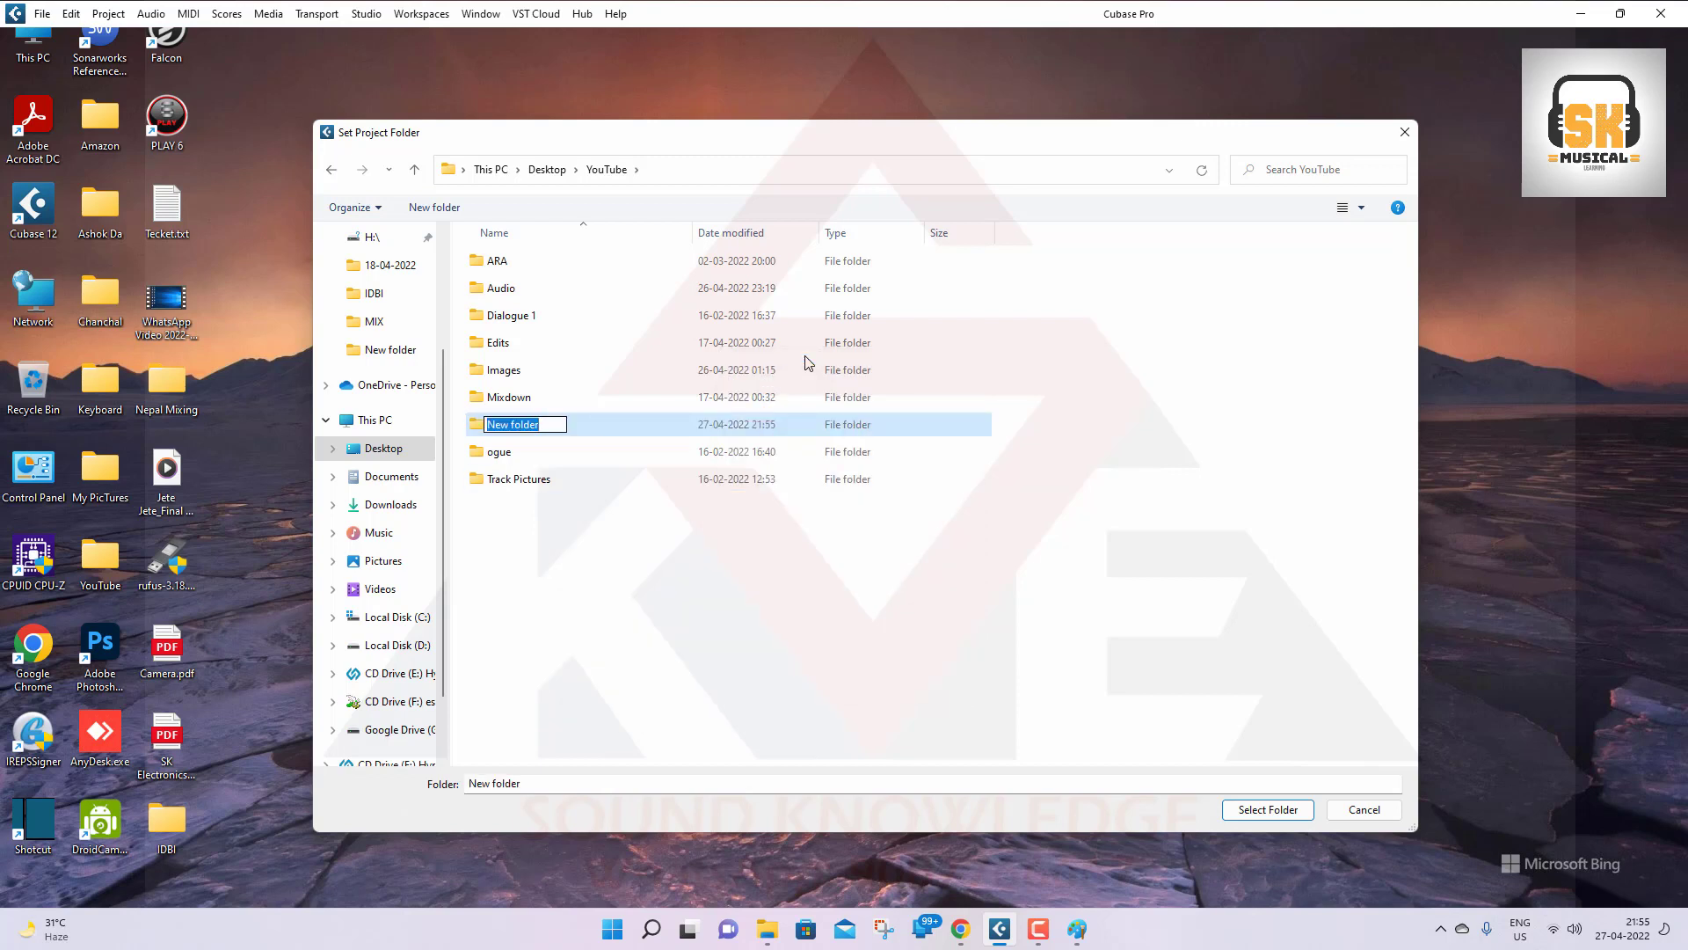
type("2")
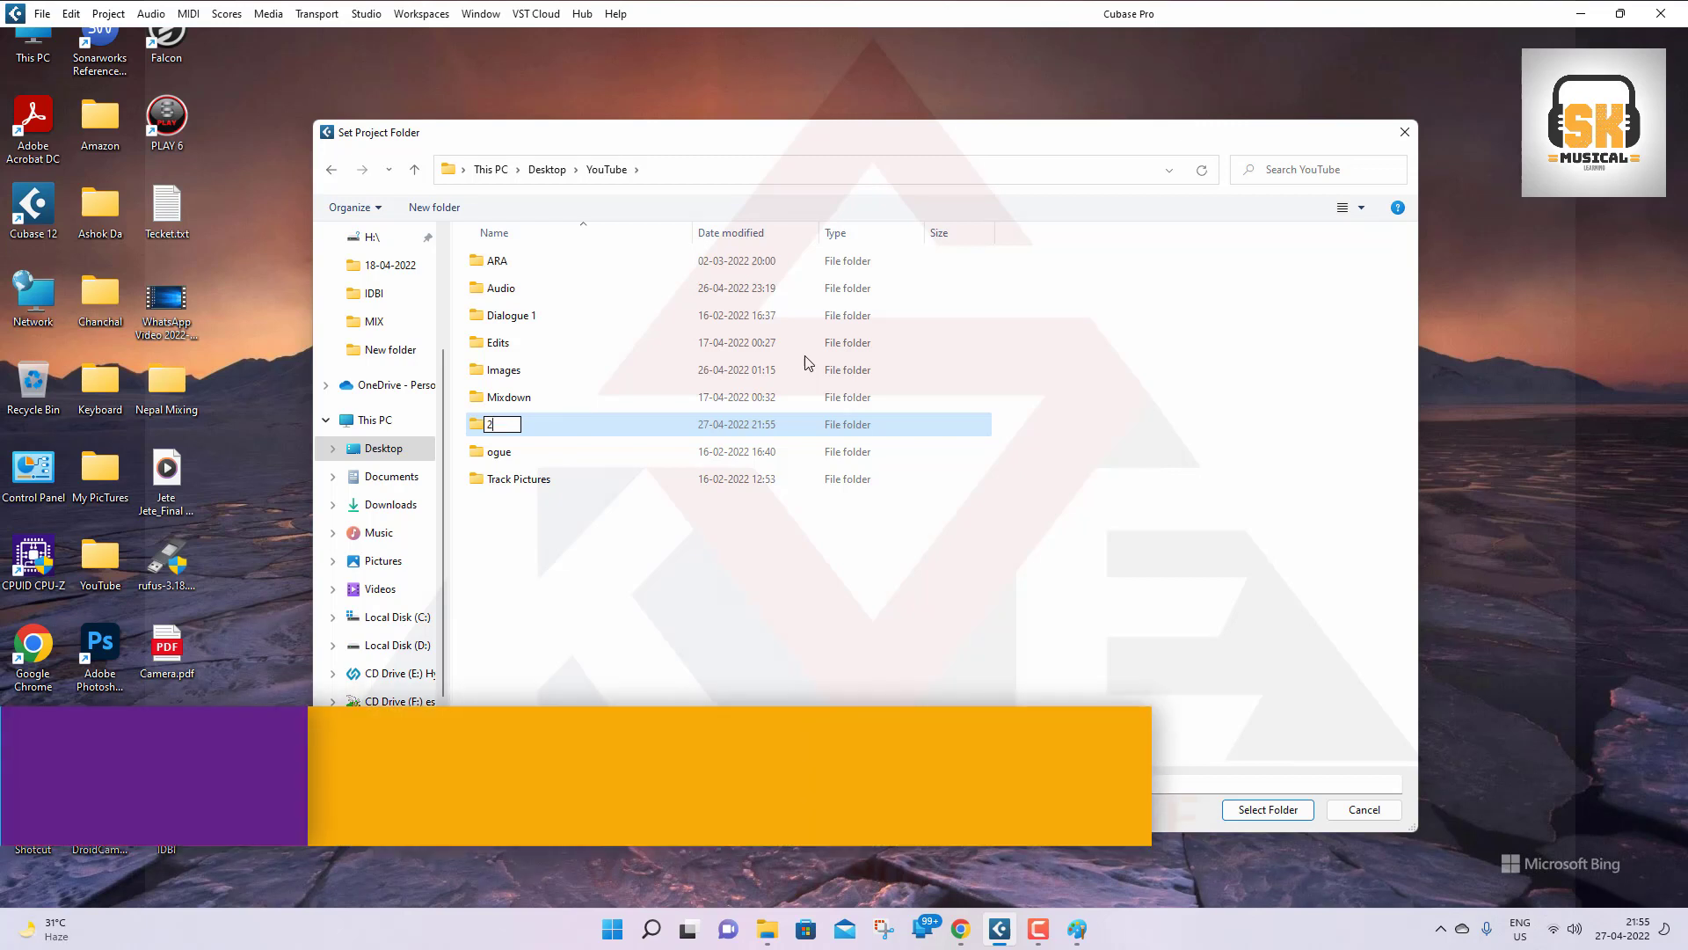
type("7-04-")
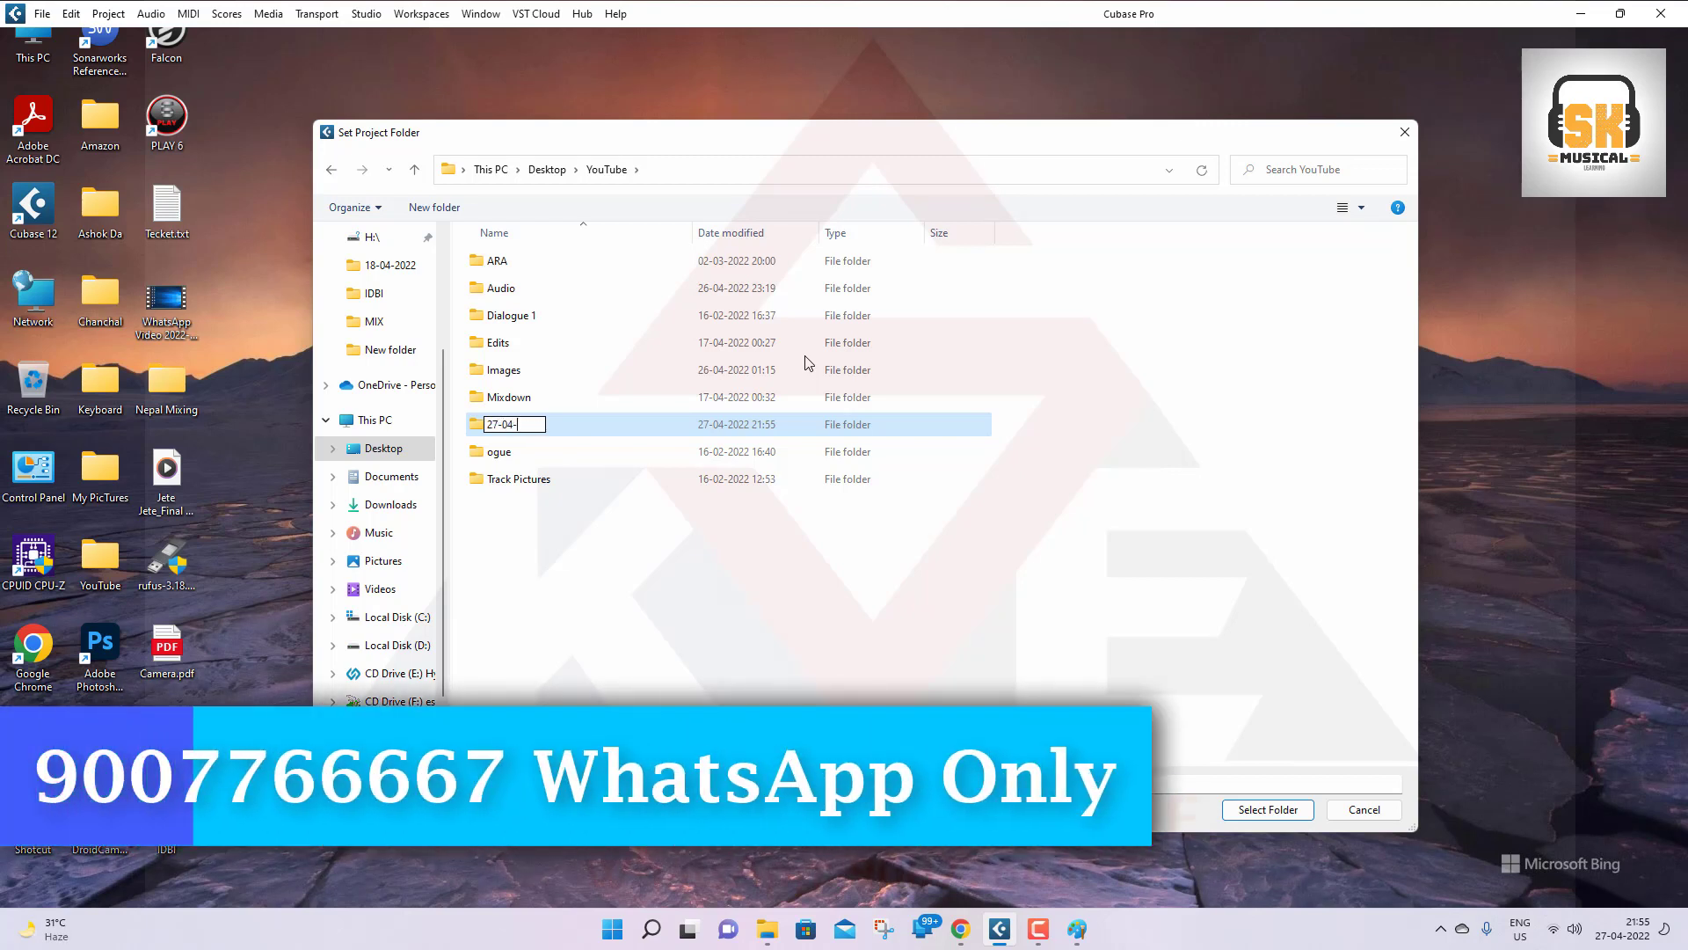
type("2022")
key("Return")
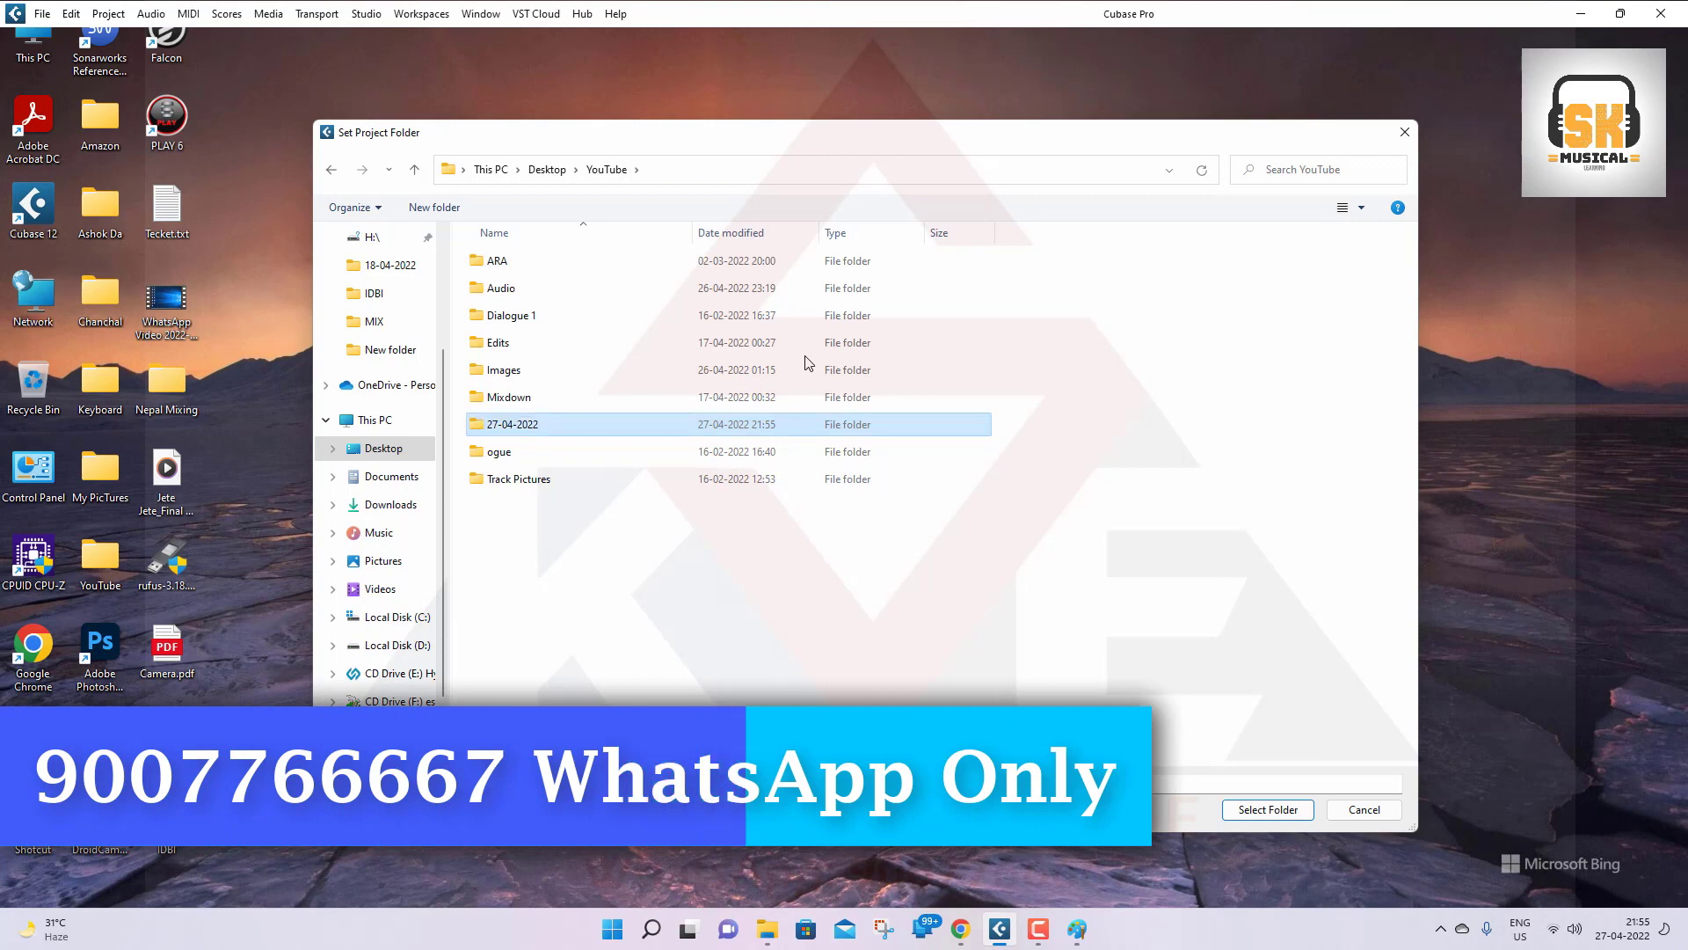
double_click(514, 425)
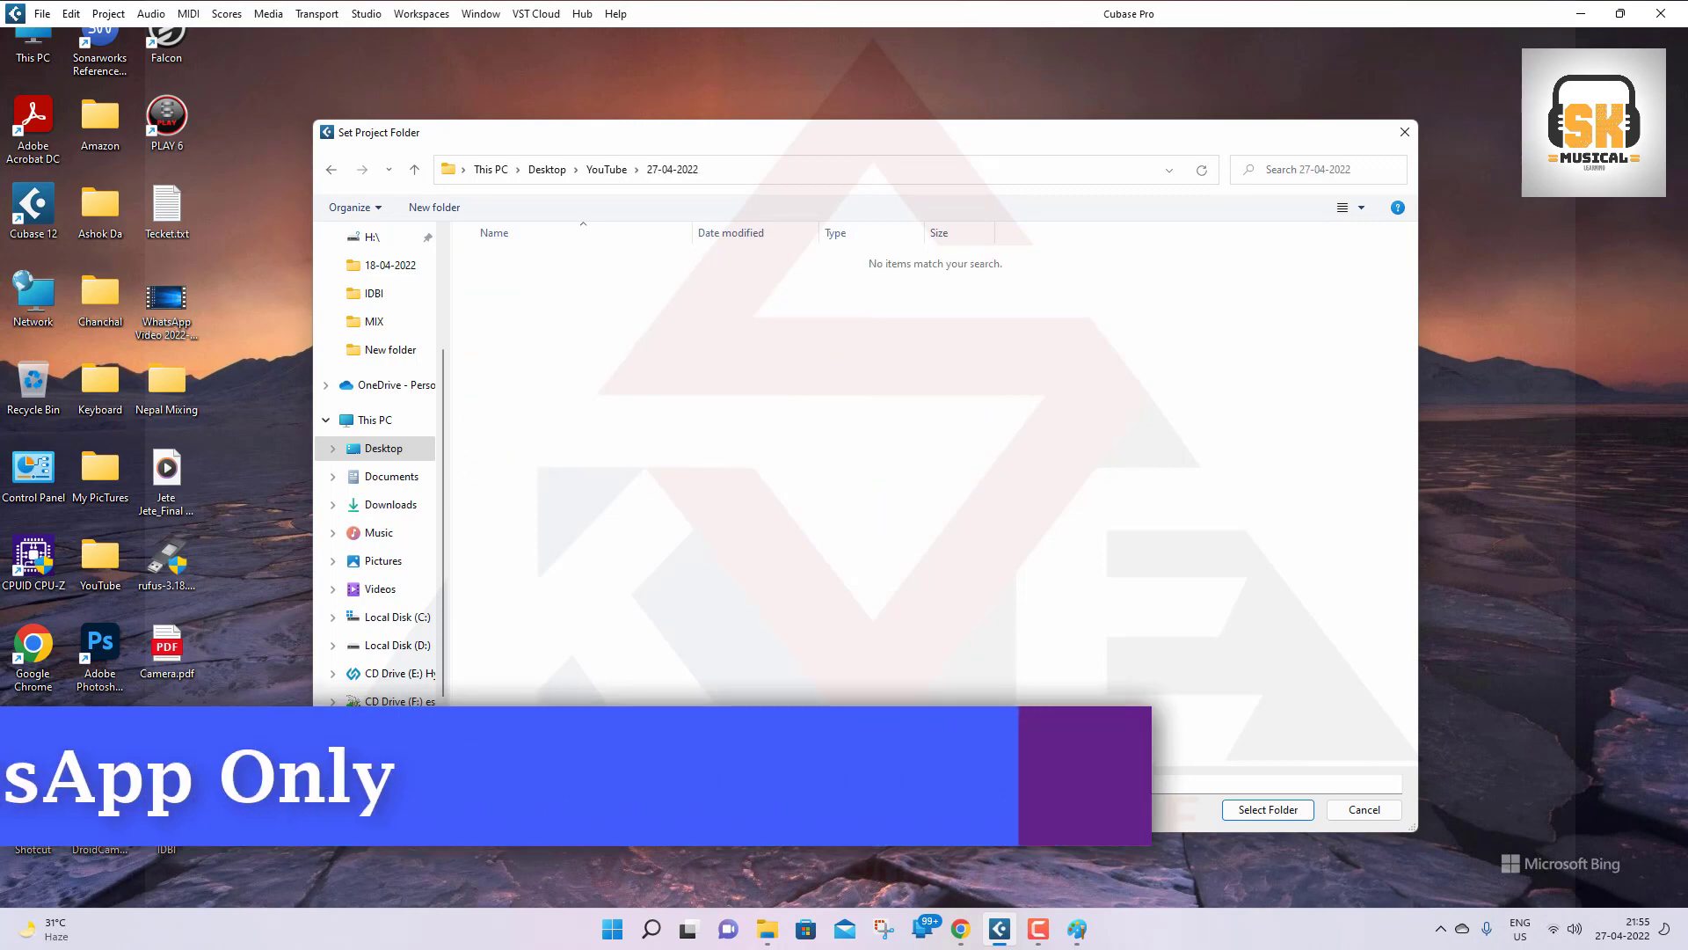
key("Return")
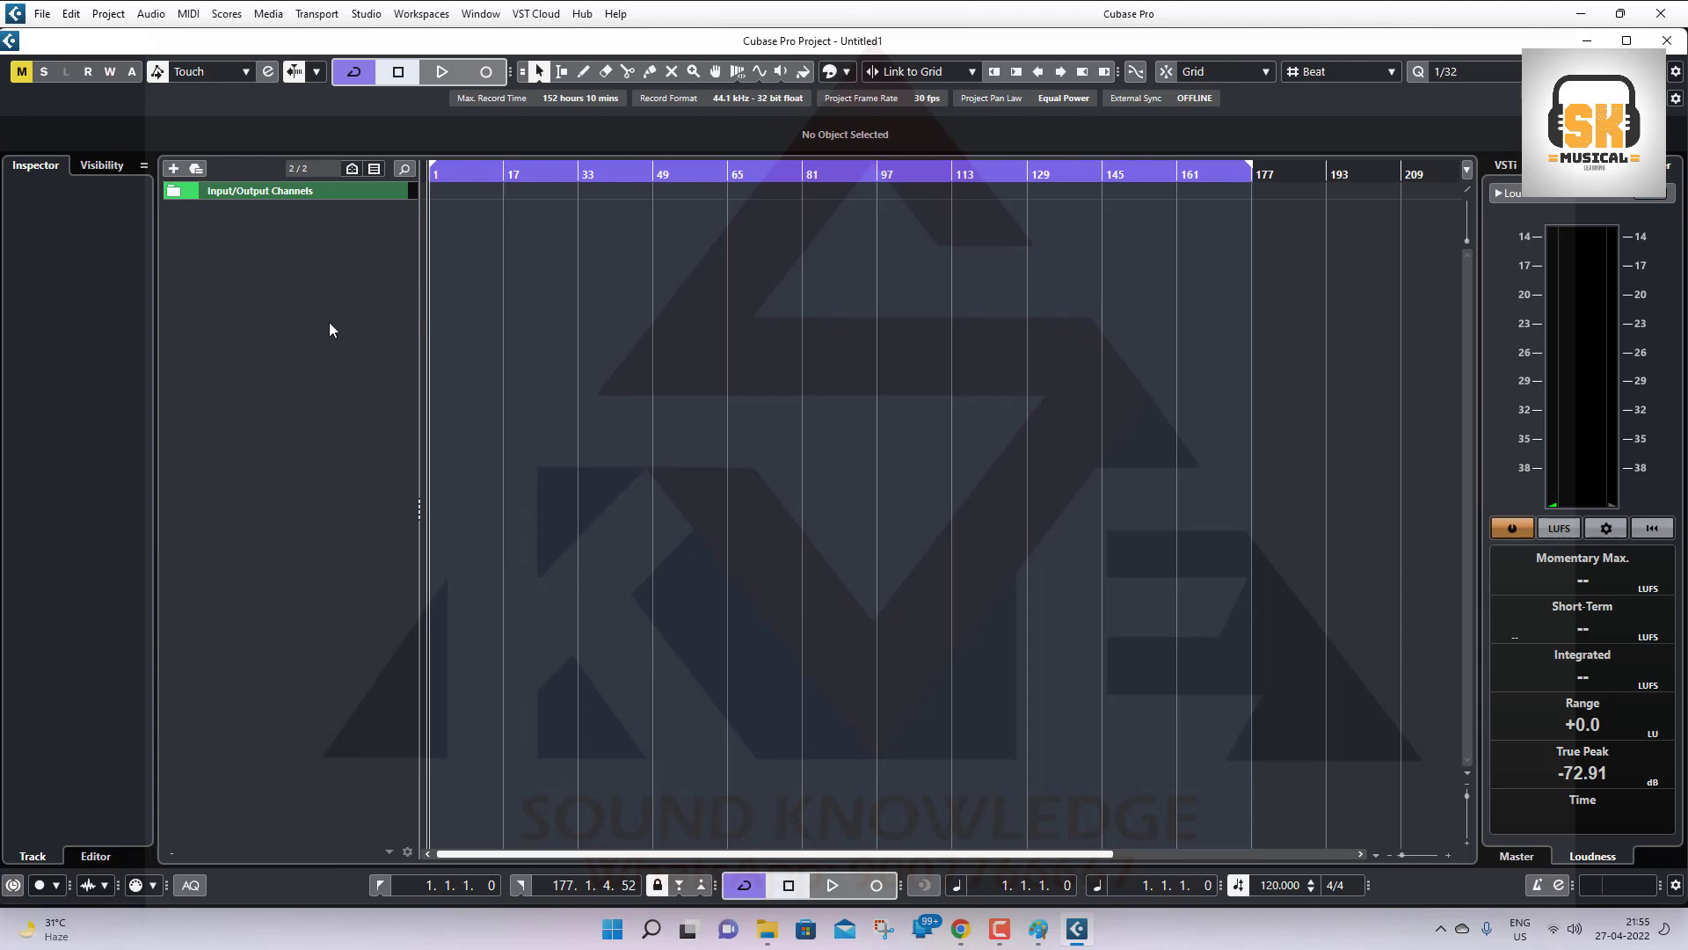
Switch to File Explorer, locate the 27-04-2022 folder inside the Desktop's YouTube folder, and copy it before closing the window
left_click(767, 929)
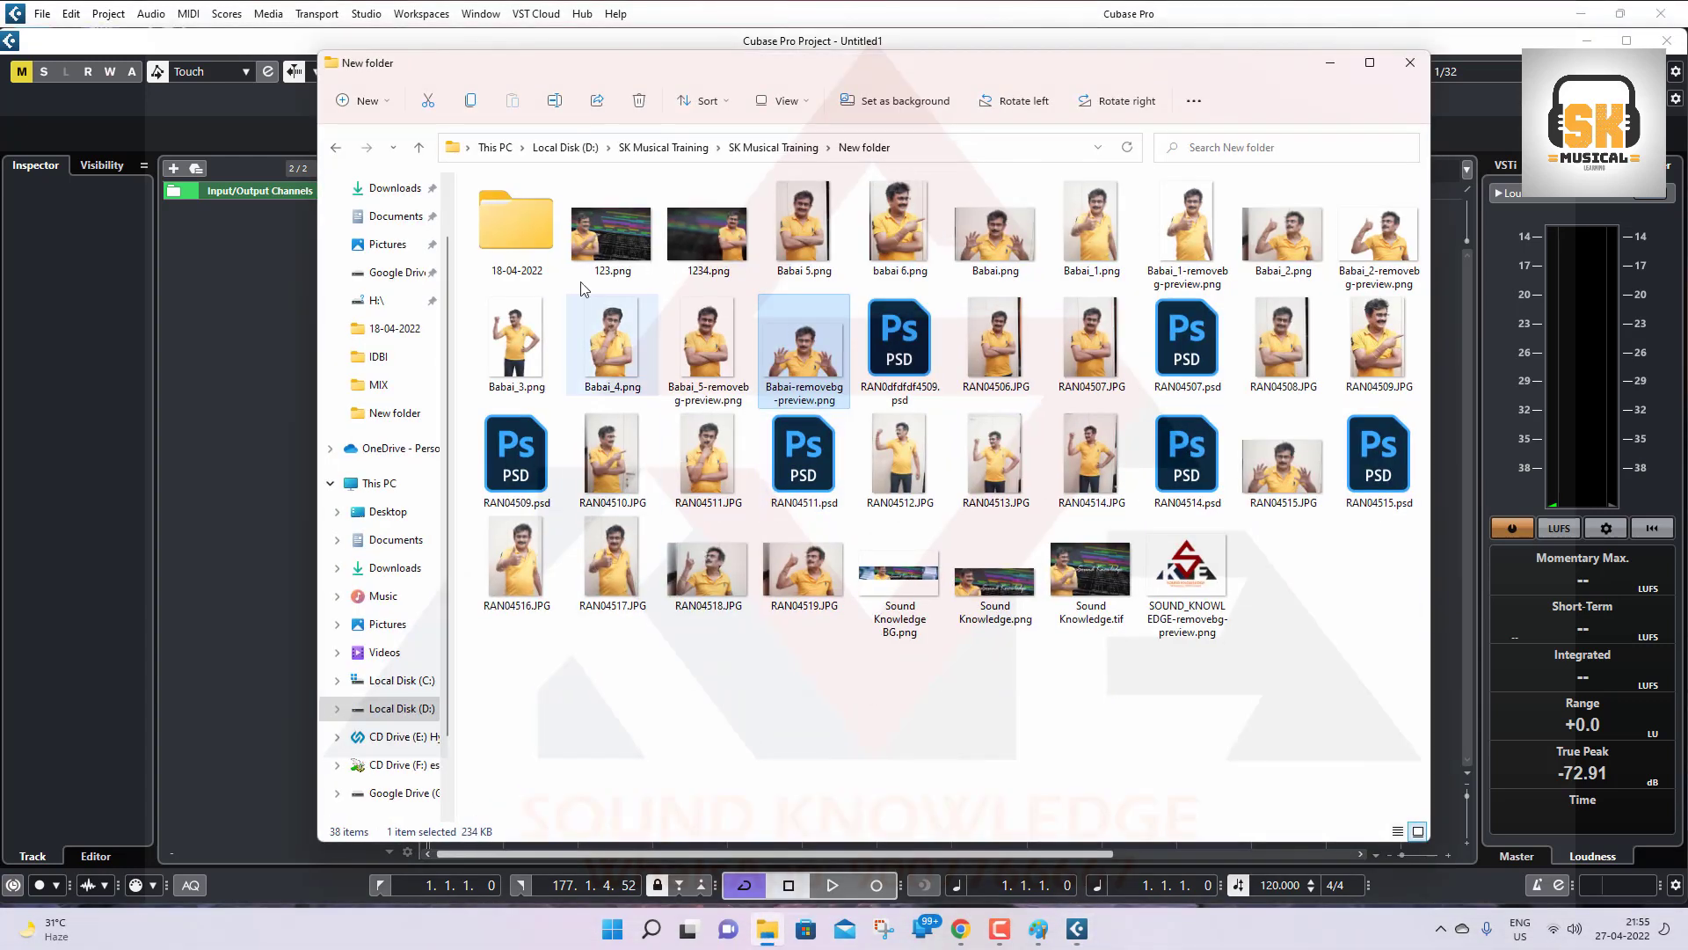
left_click(495, 146)
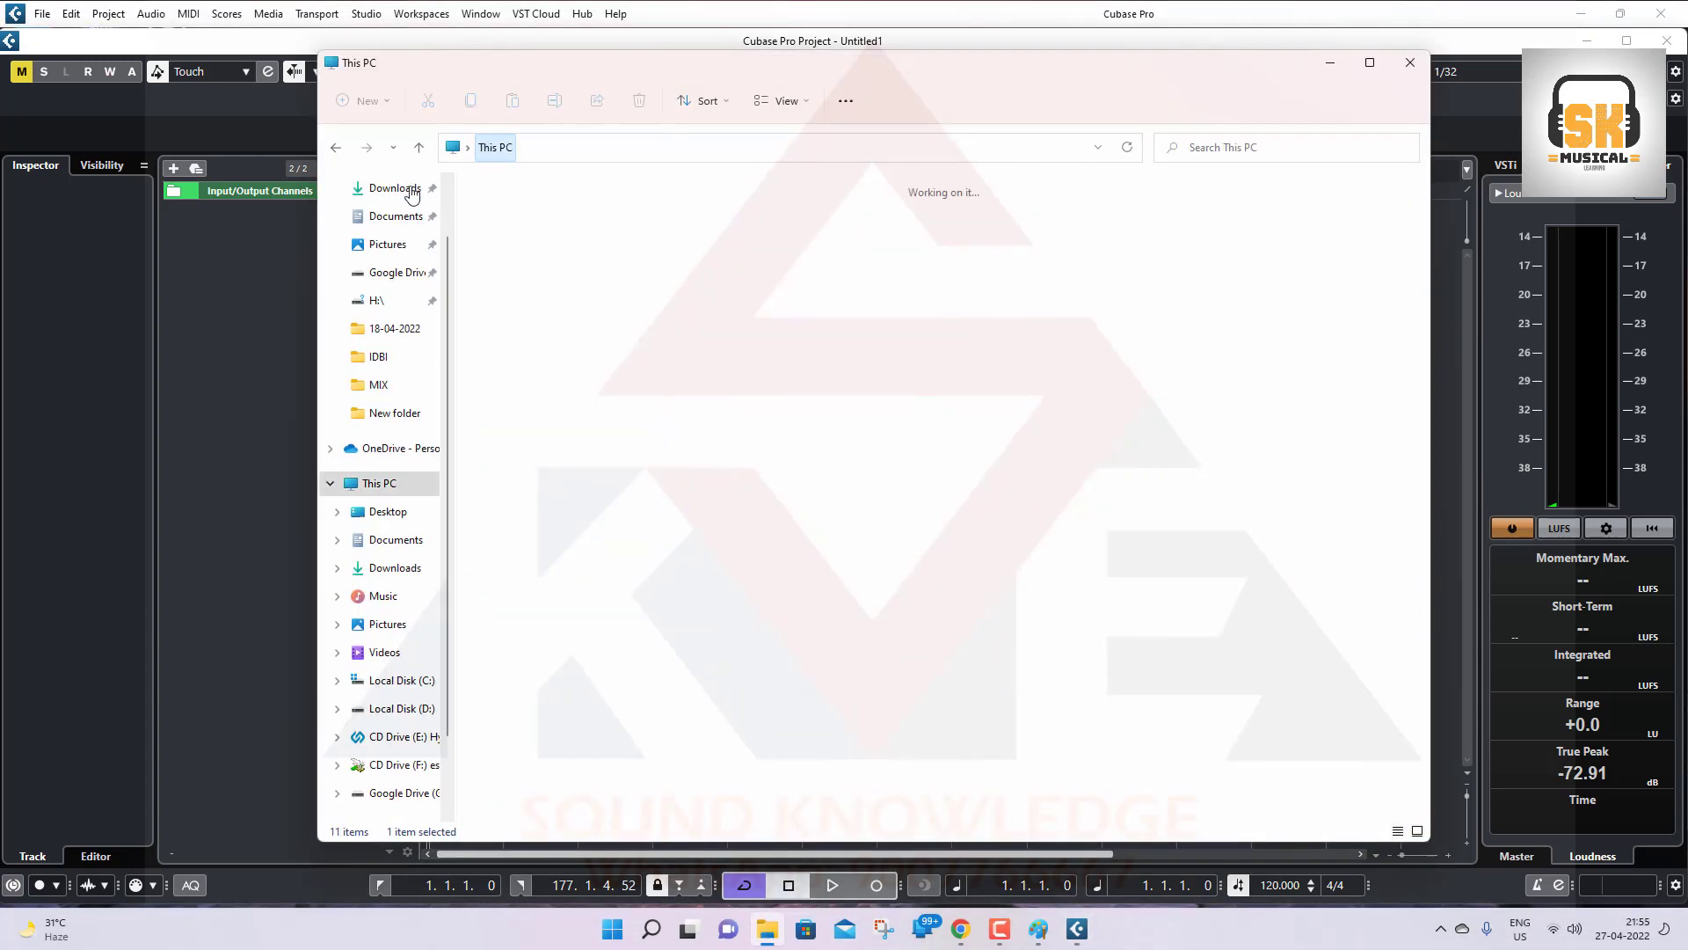
left_click(387, 245)
left_click(387, 222)
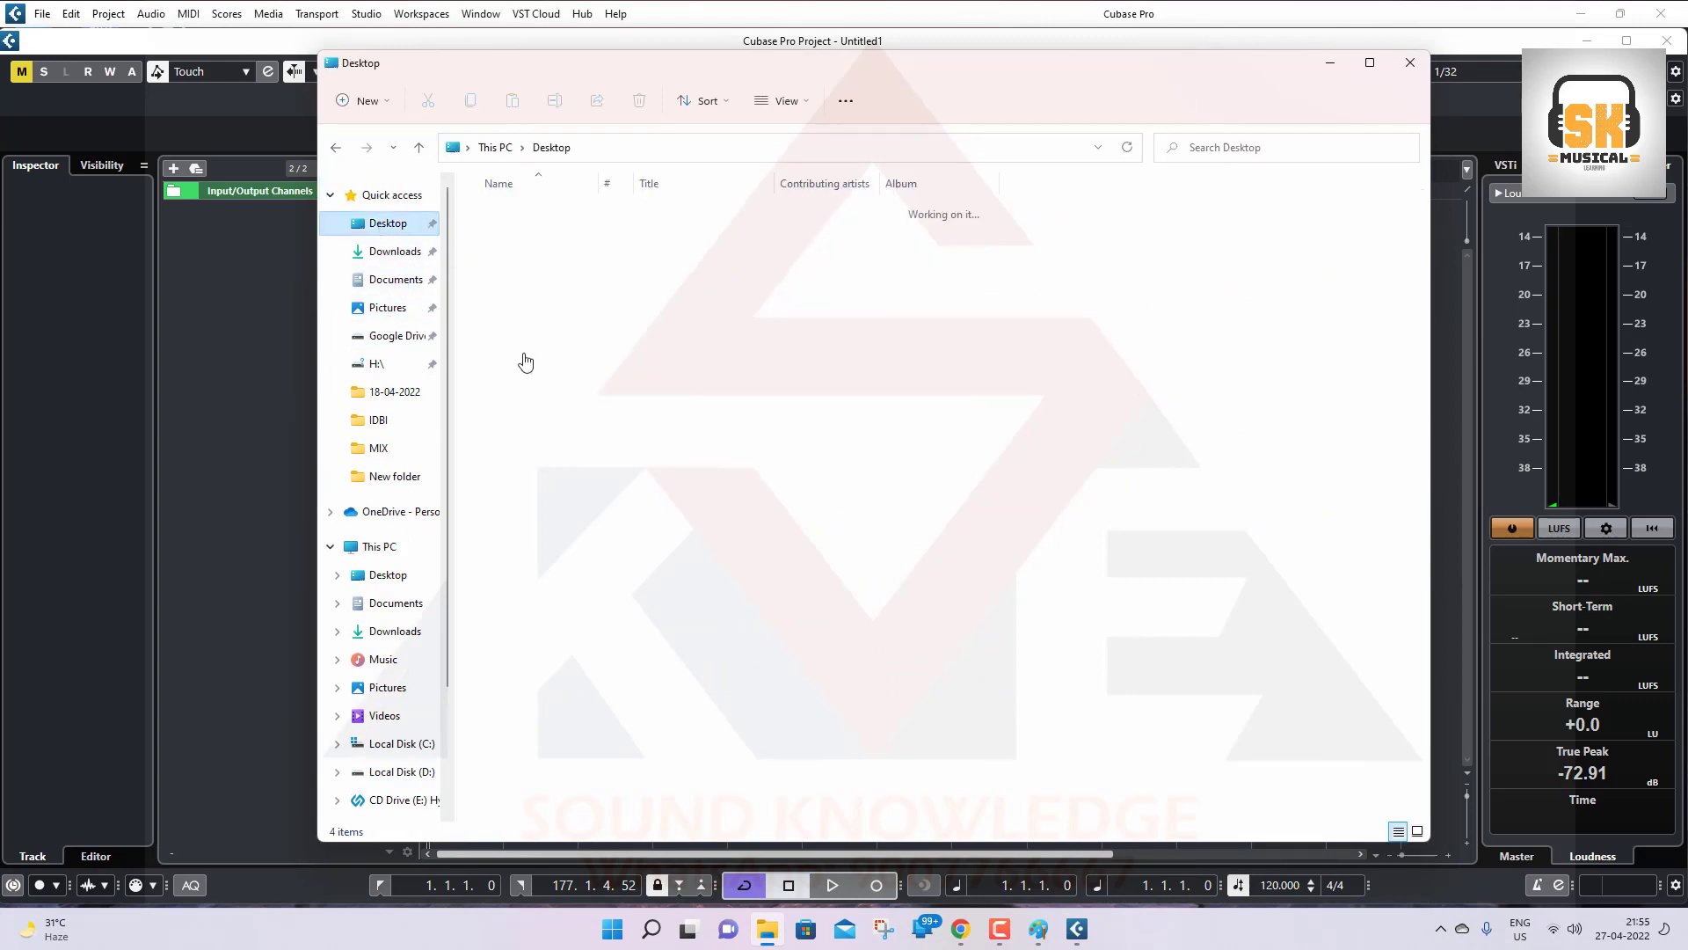
left_click(521, 407)
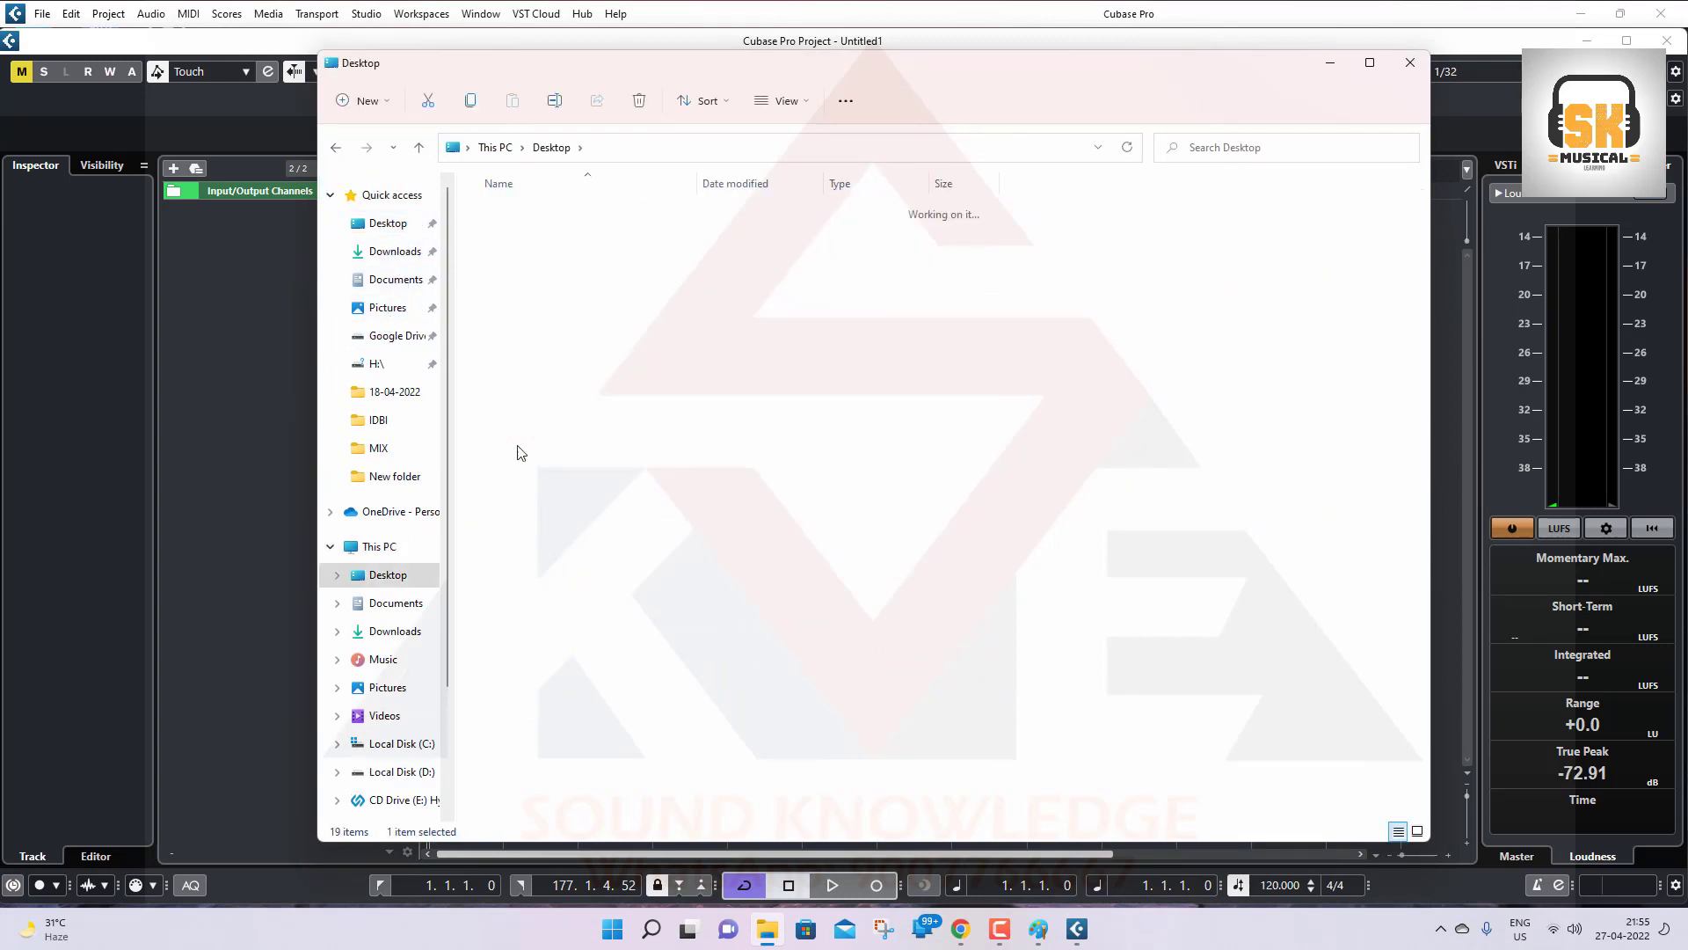
left_click(517, 216)
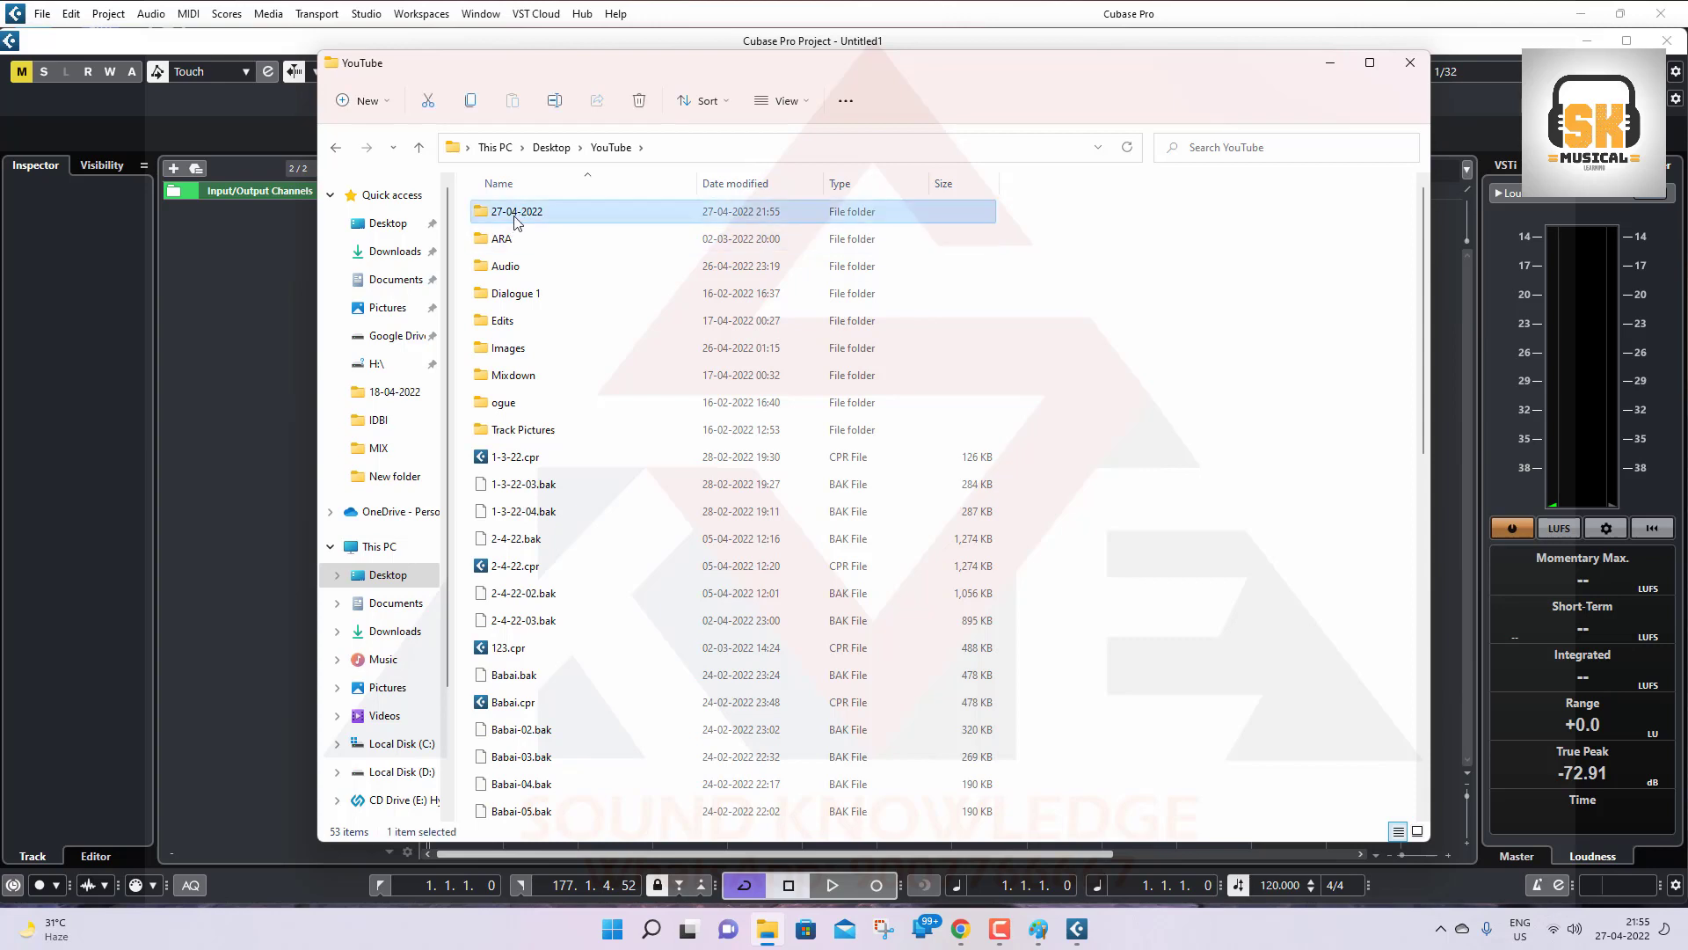
right_click(516, 220)
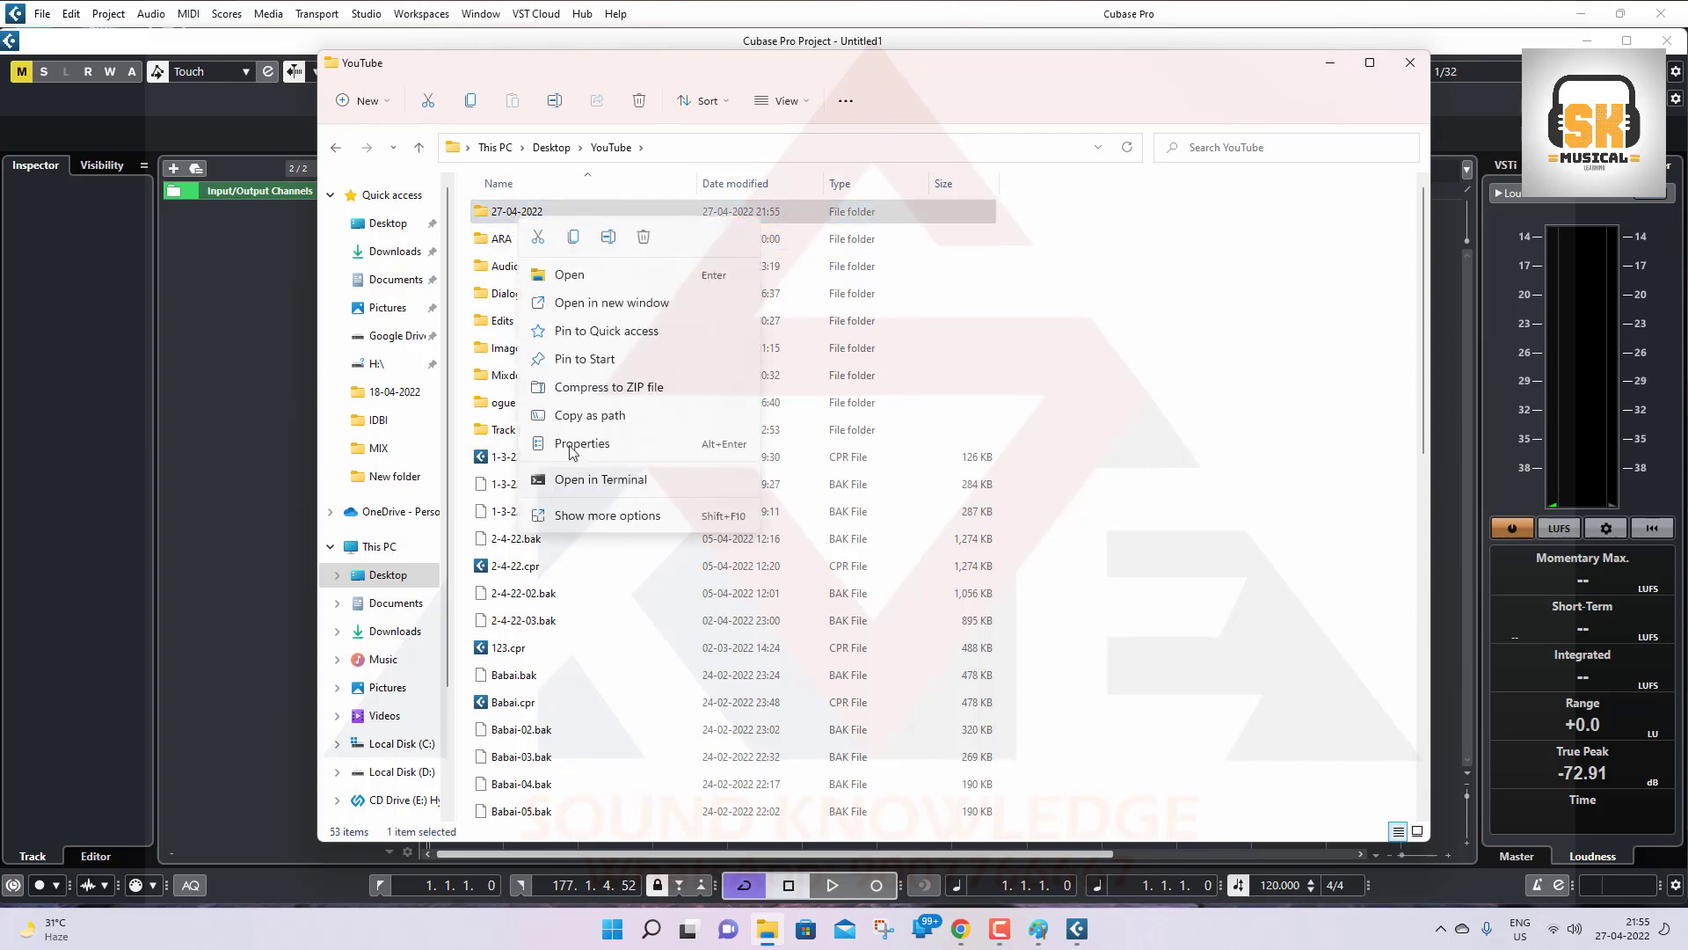
left_click(574, 243)
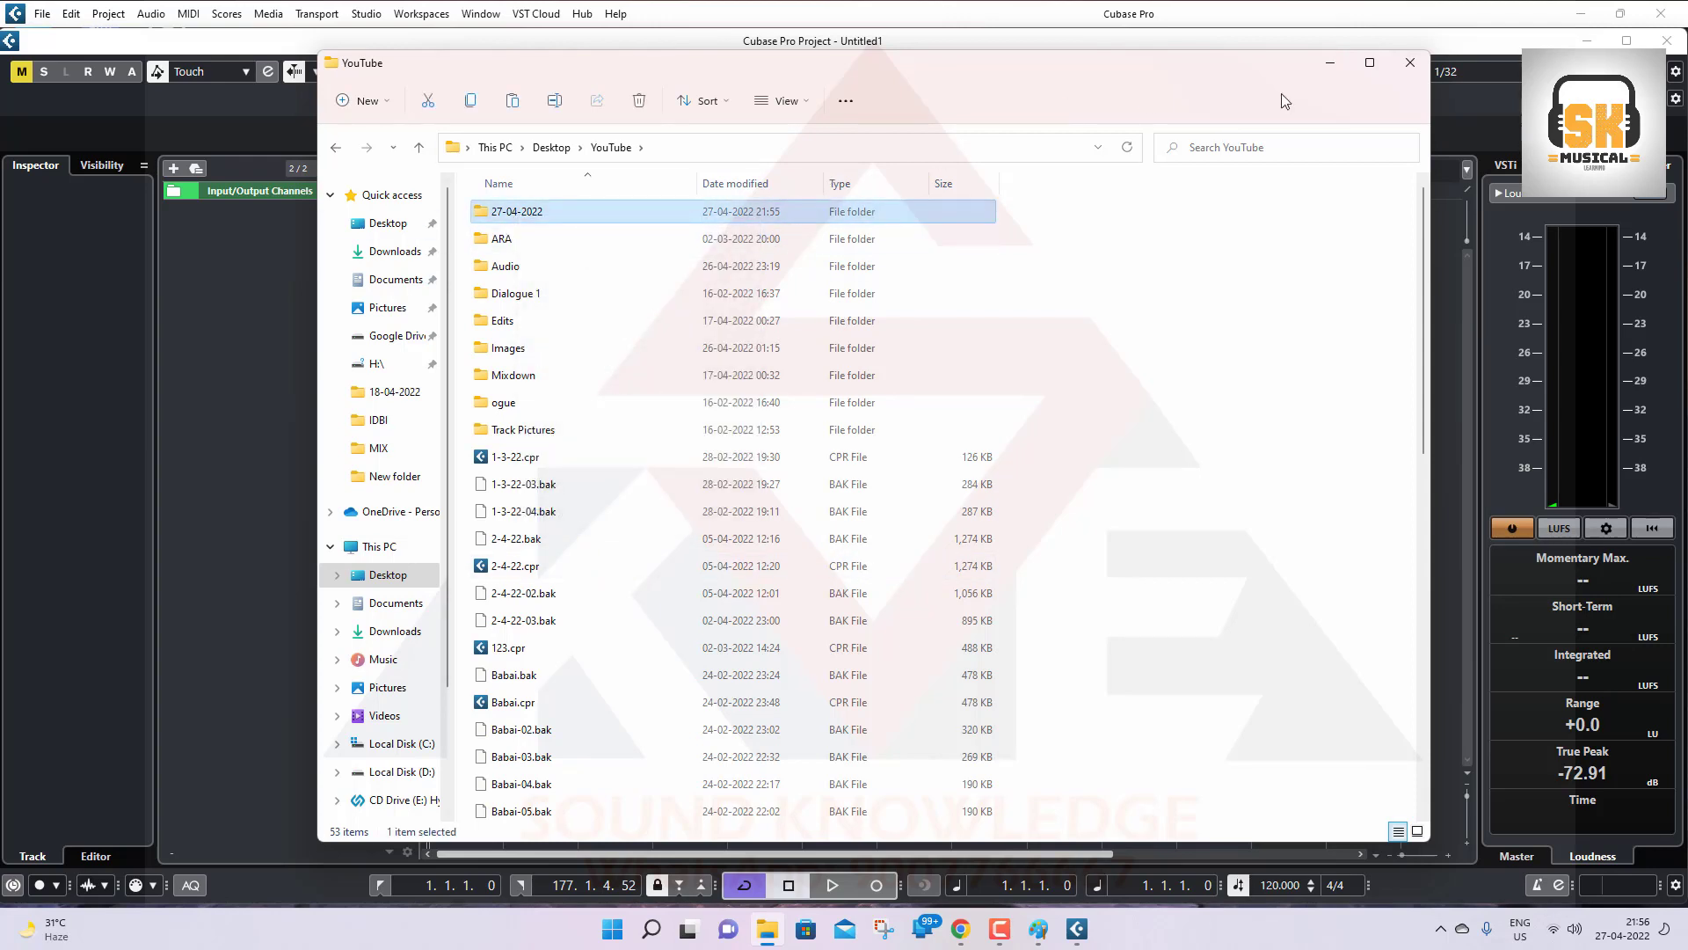
left_click(1409, 62)
Add one audio track to the empty project, keeping the offered track settings
right_click(261, 245)
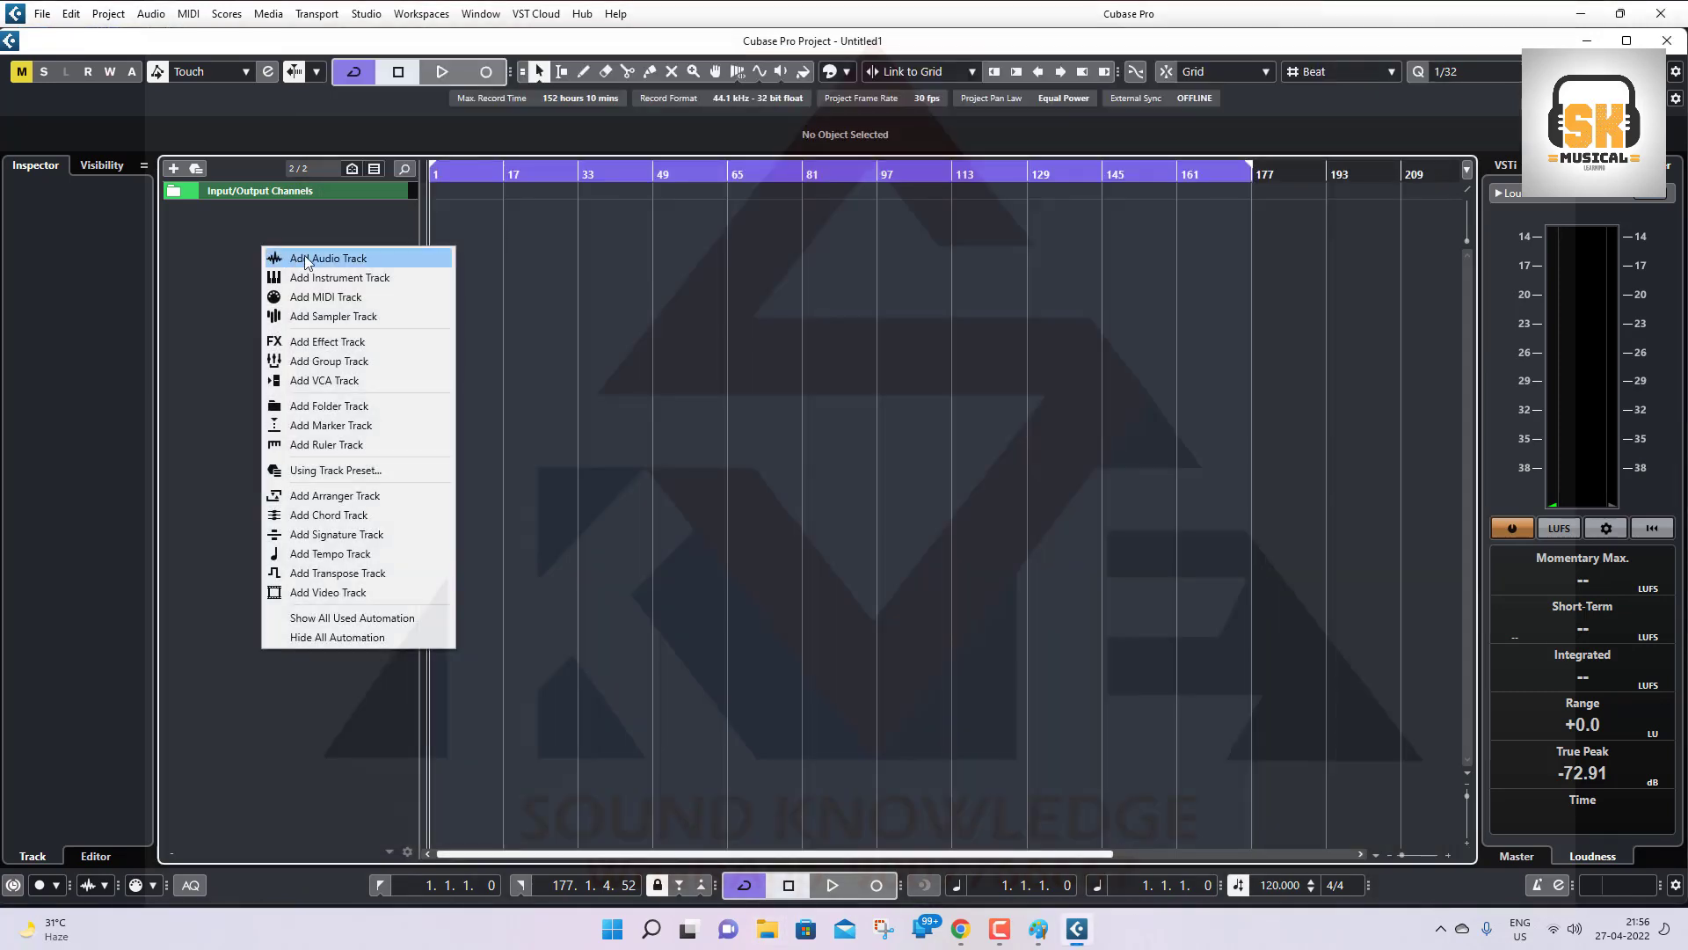
left_click(309, 256)
left_click(873, 591)
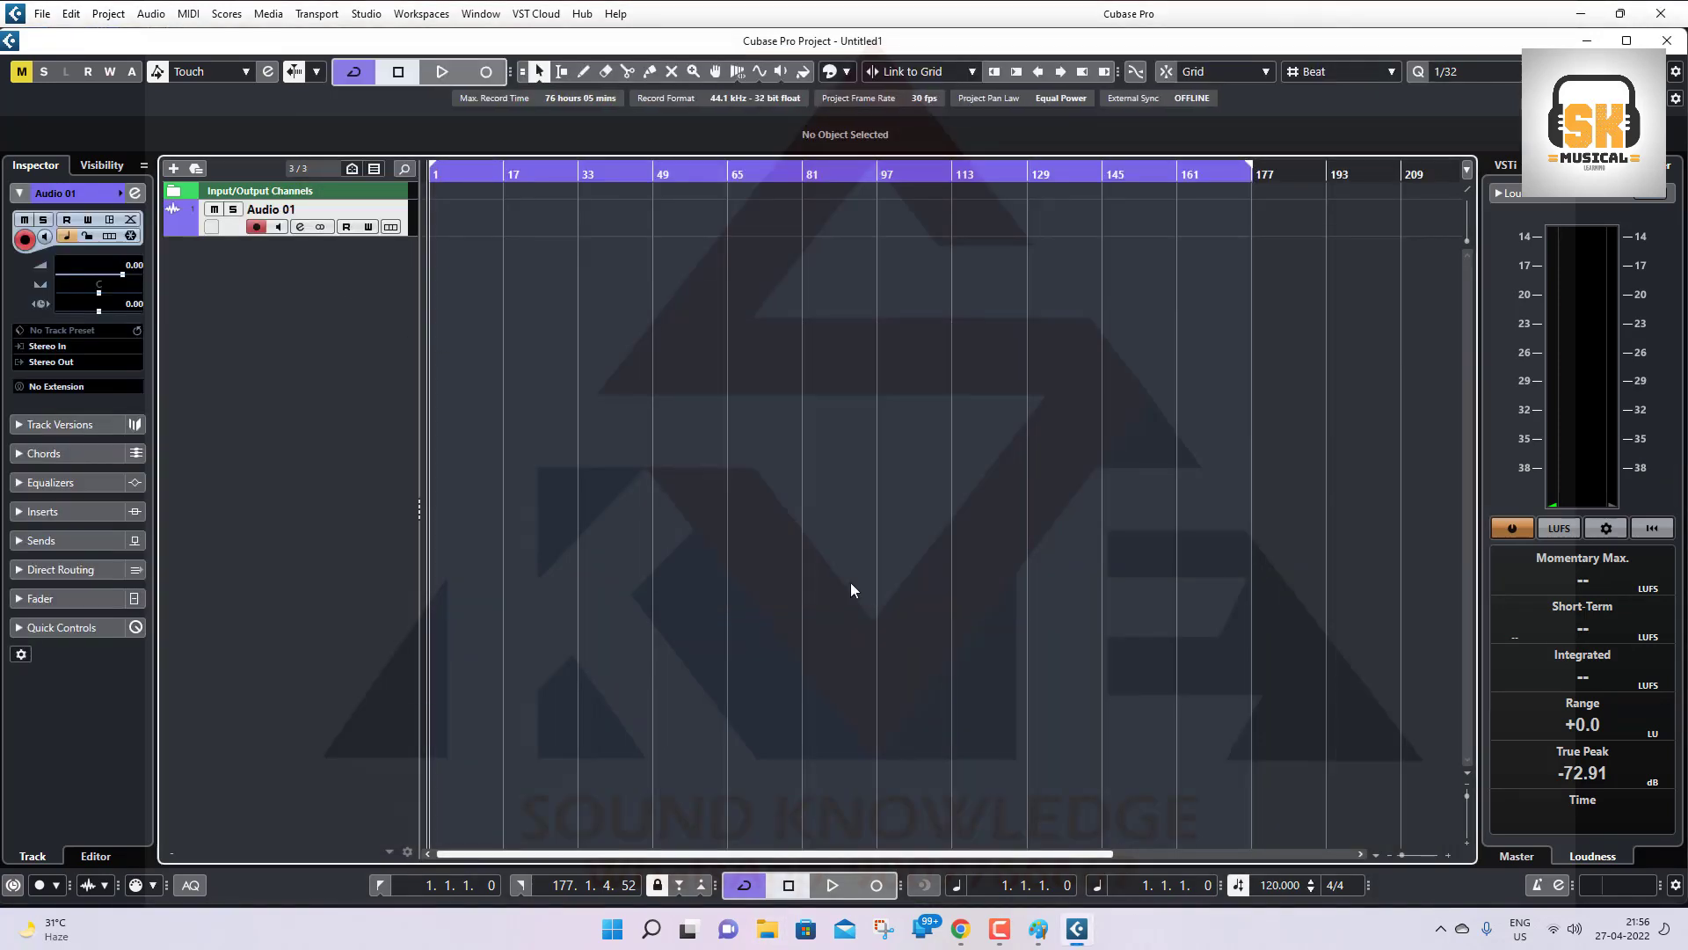
Import Jakhan 14-04-2022 3rd Mix.mp3 onto the audio track with Copy File to Project Folder turned off, and enlarge the track's height
left_click(42, 15)
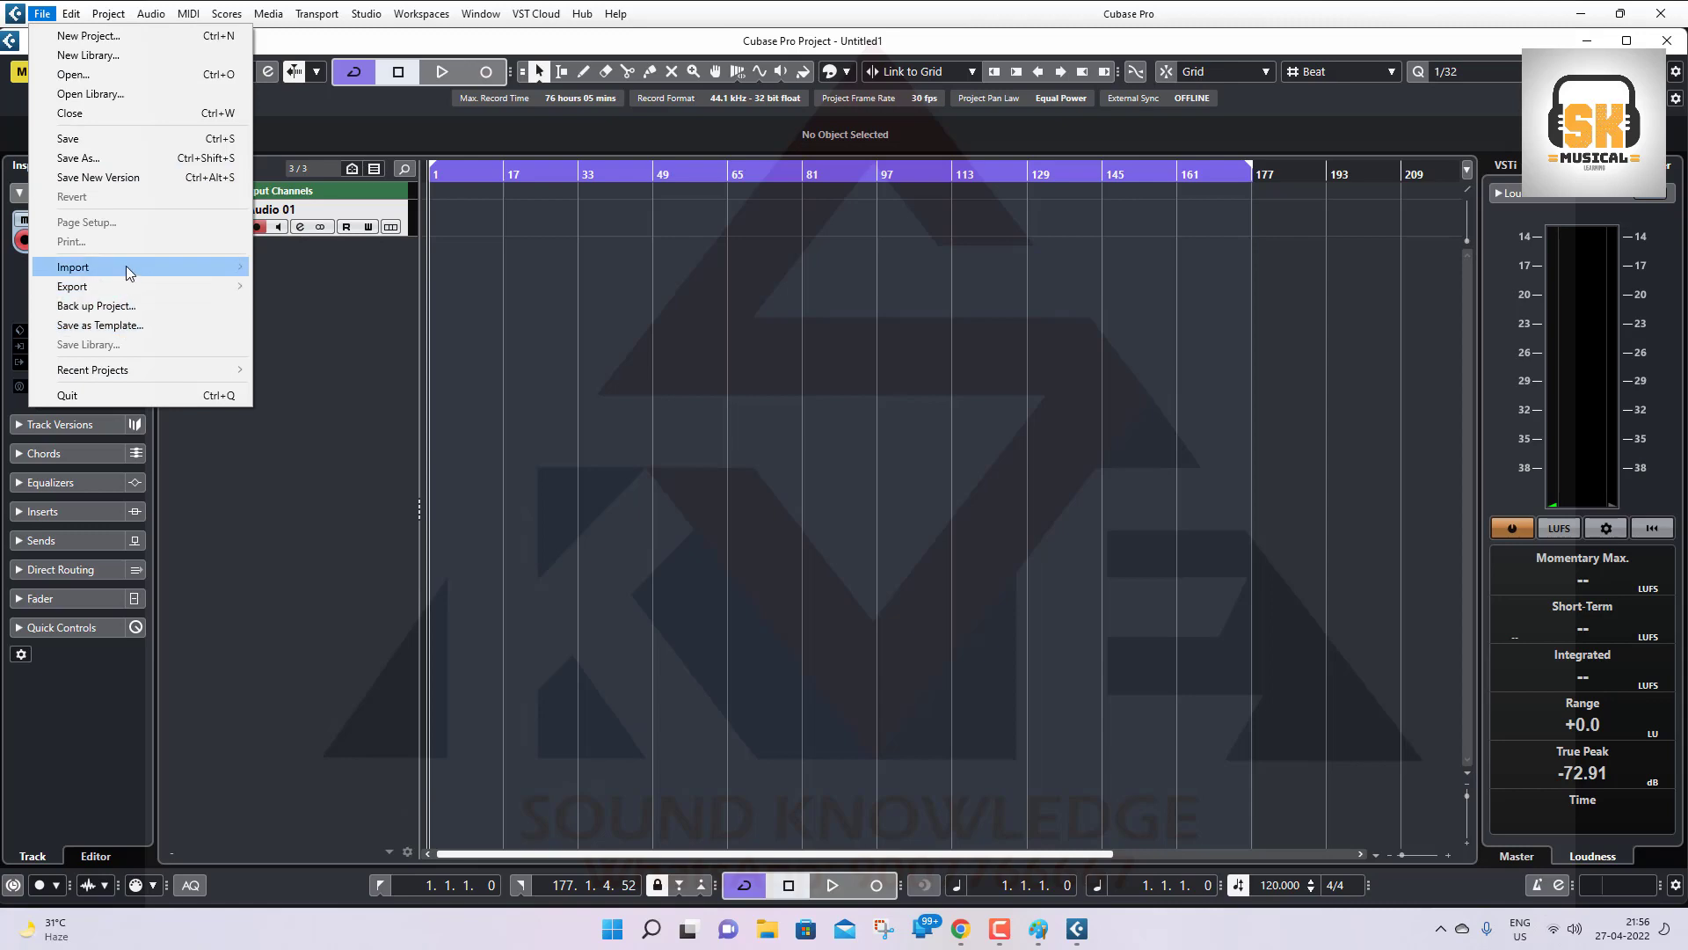
mouse_move(127, 271)
left_click(336, 314)
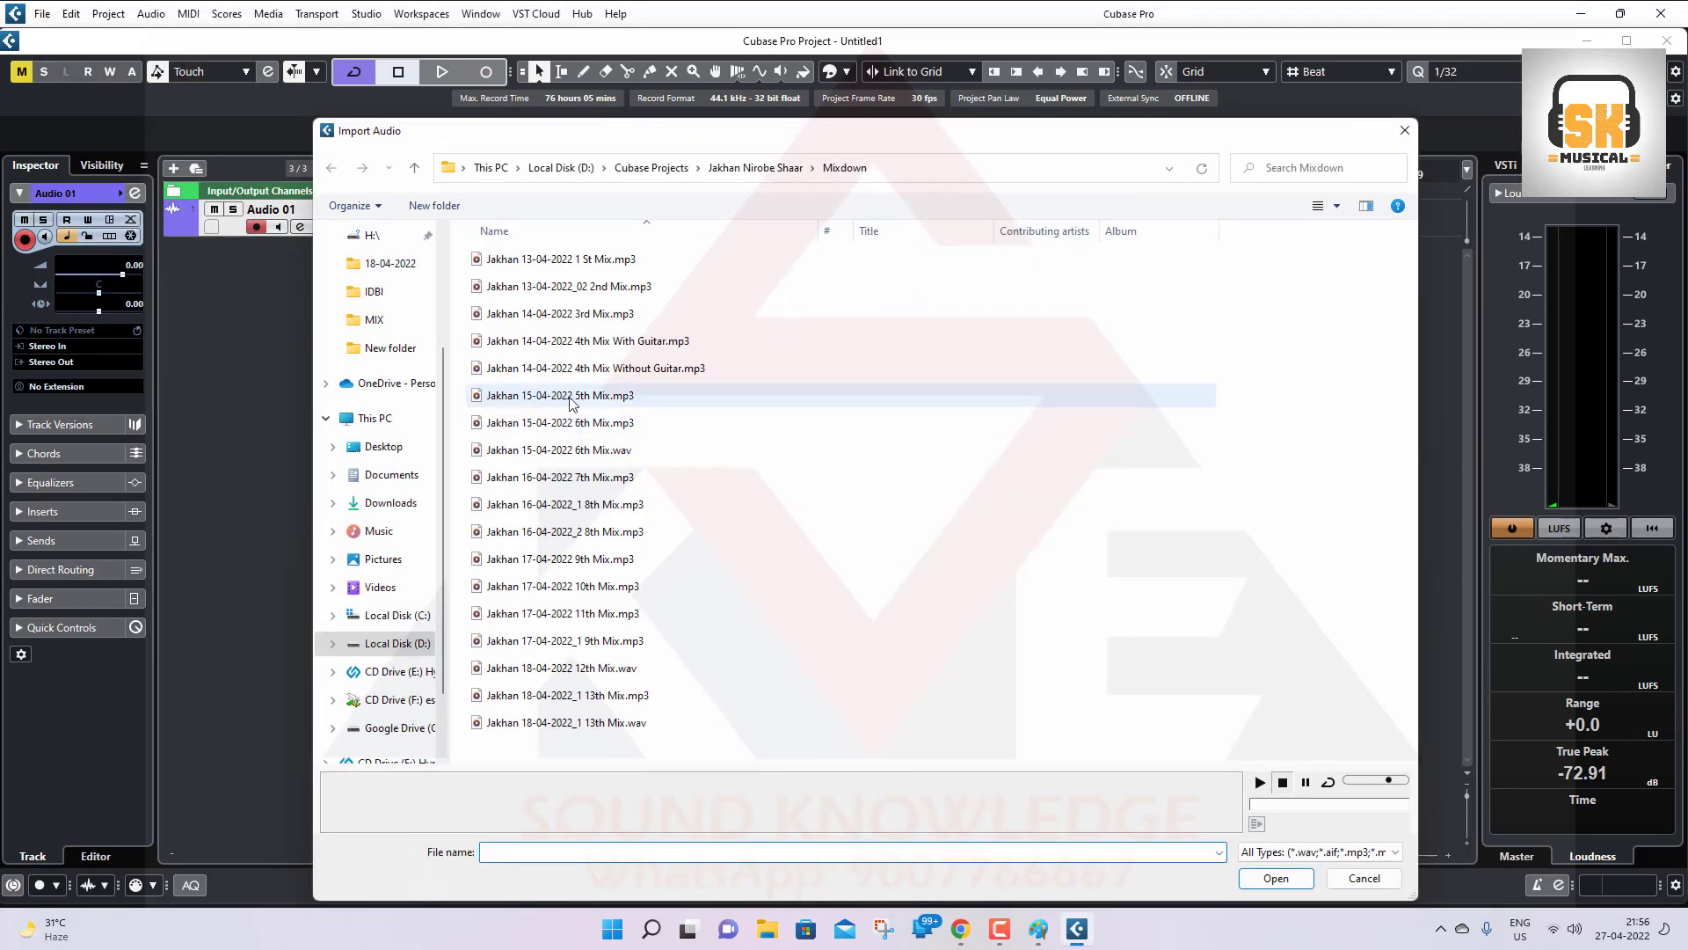
left_click(563, 316)
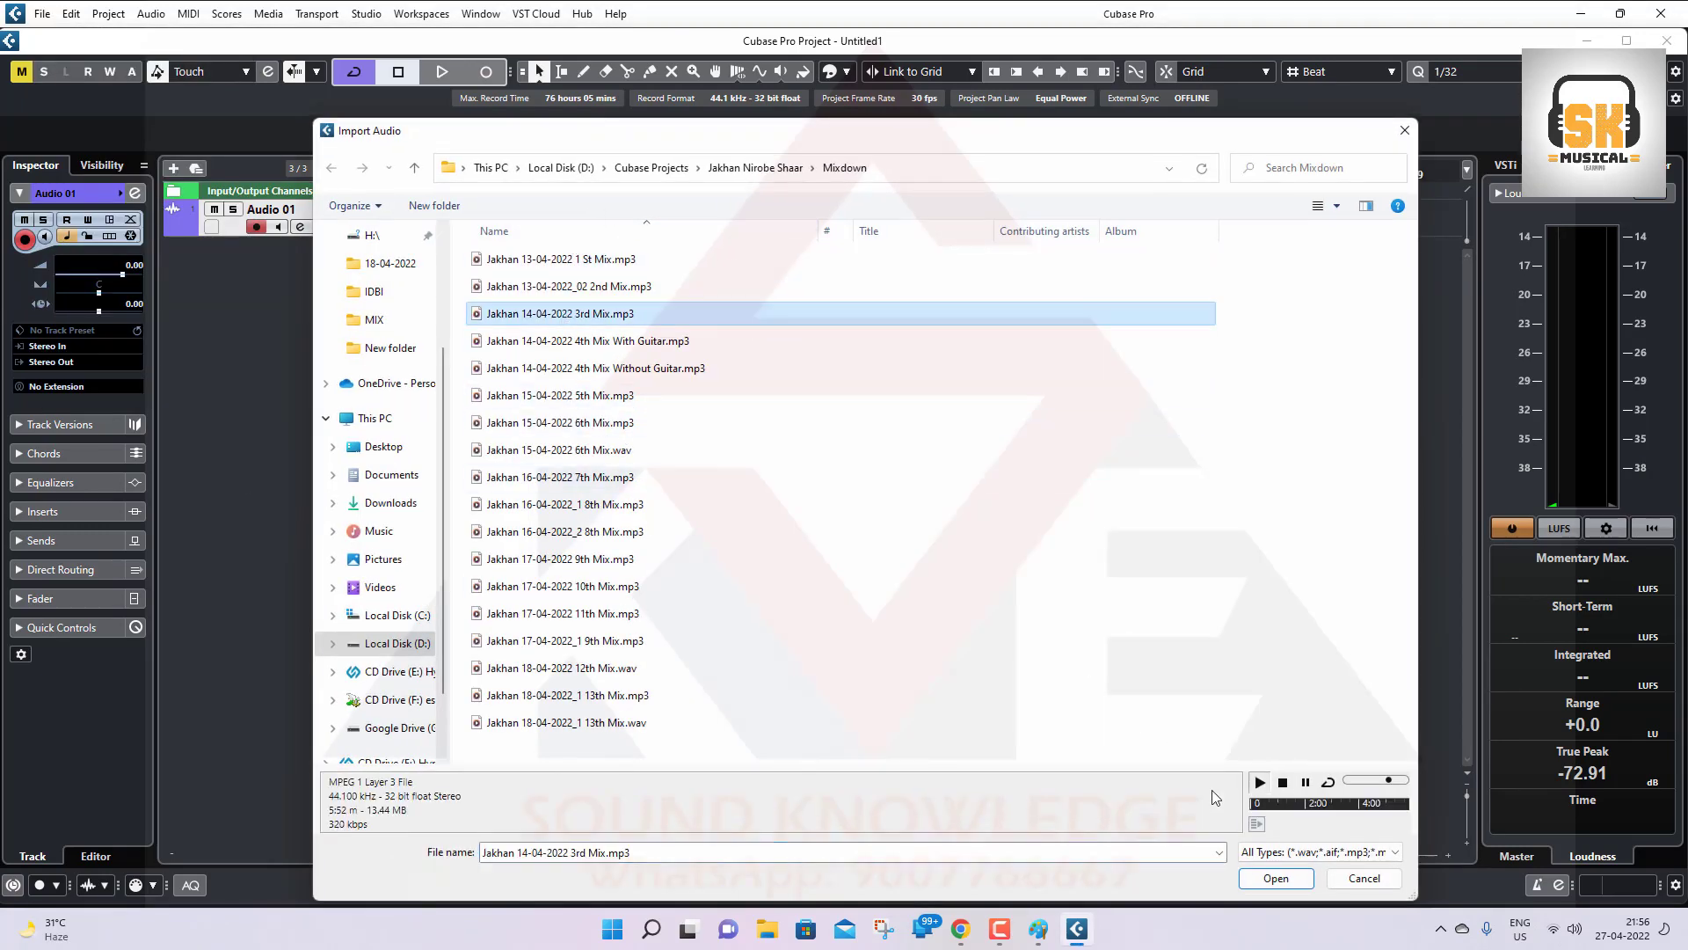
left_click(1276, 878)
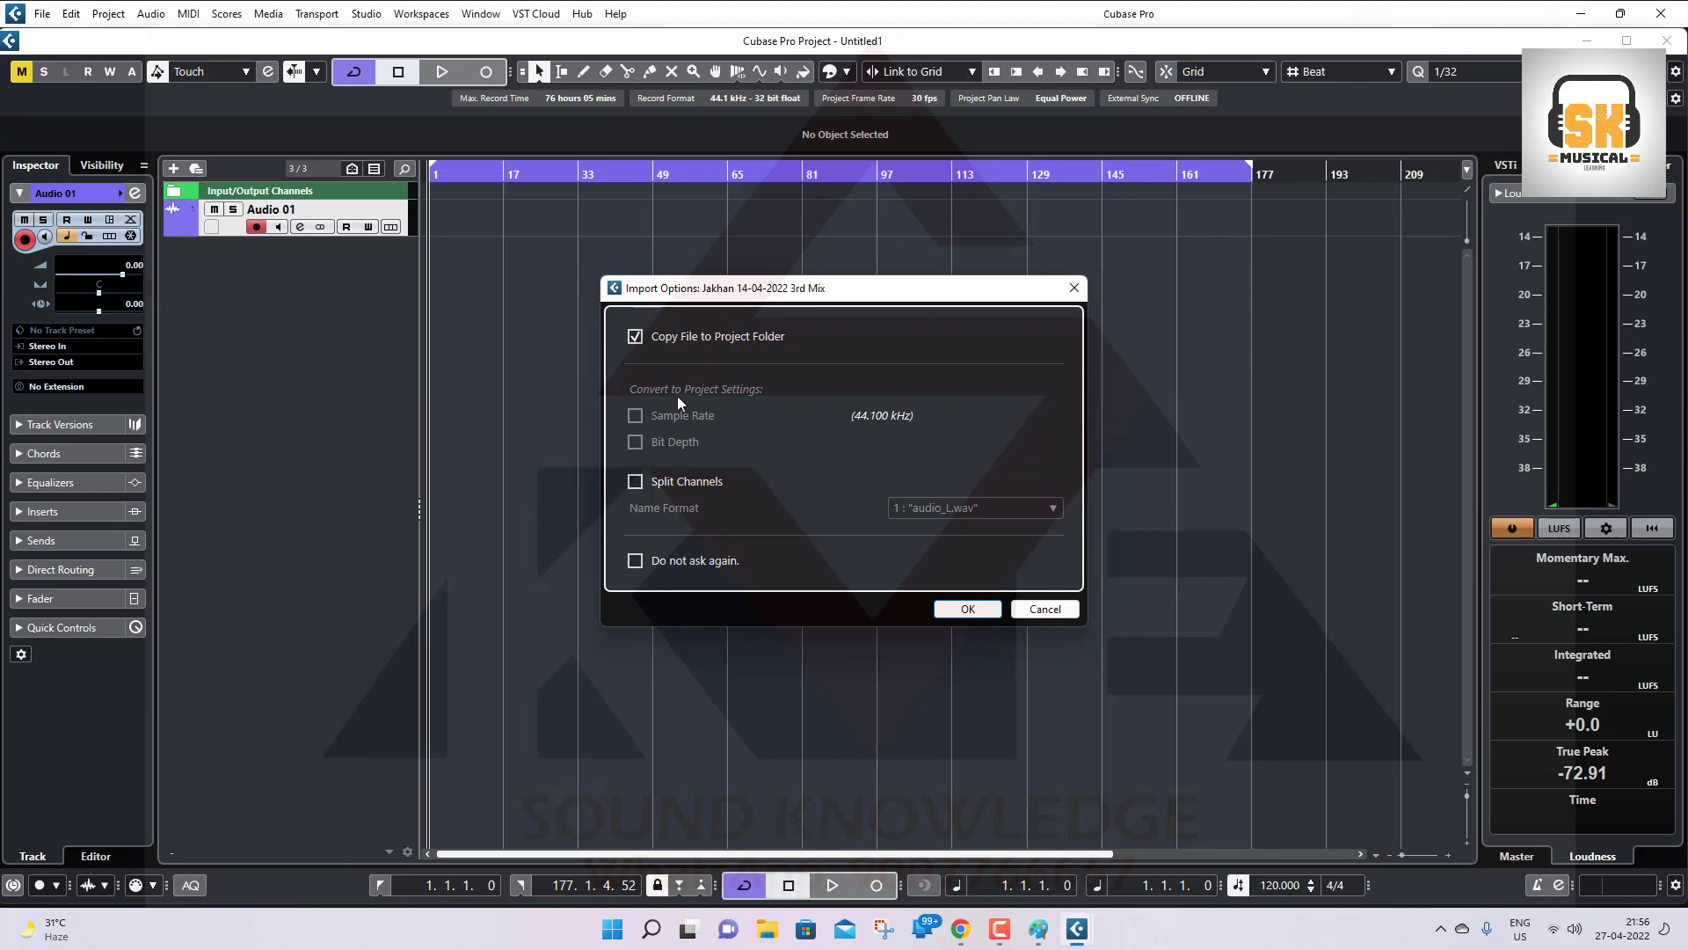
left_click(635, 336)
left_click(966, 608)
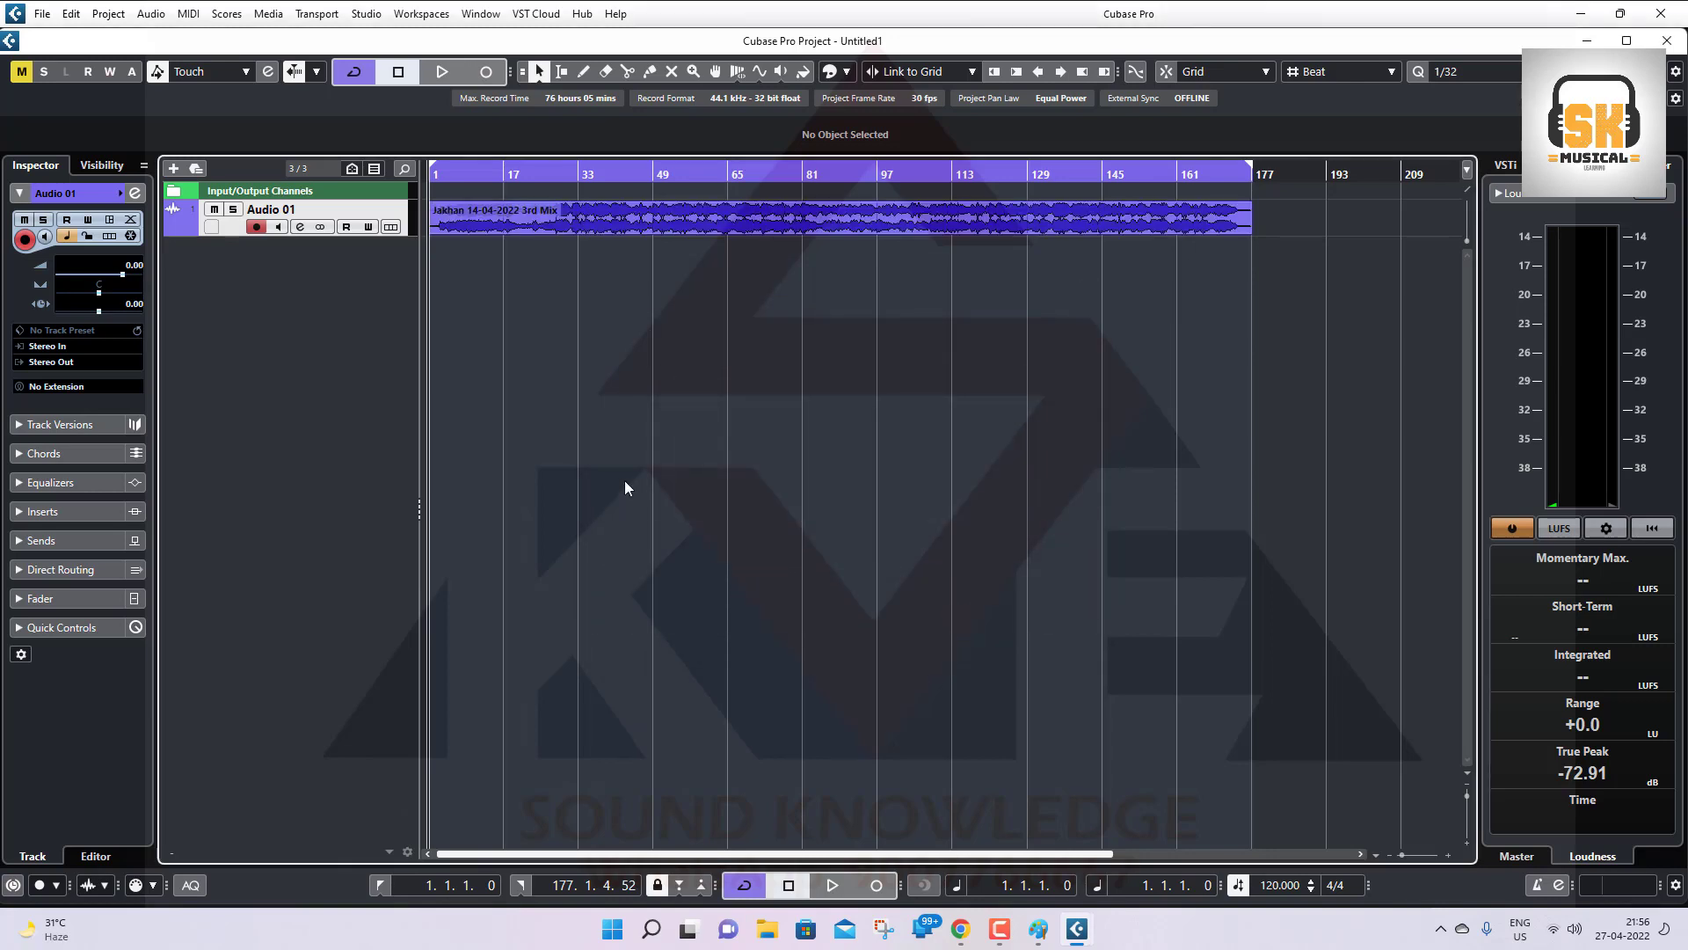
left_click_drag(388, 236, 387, 359)
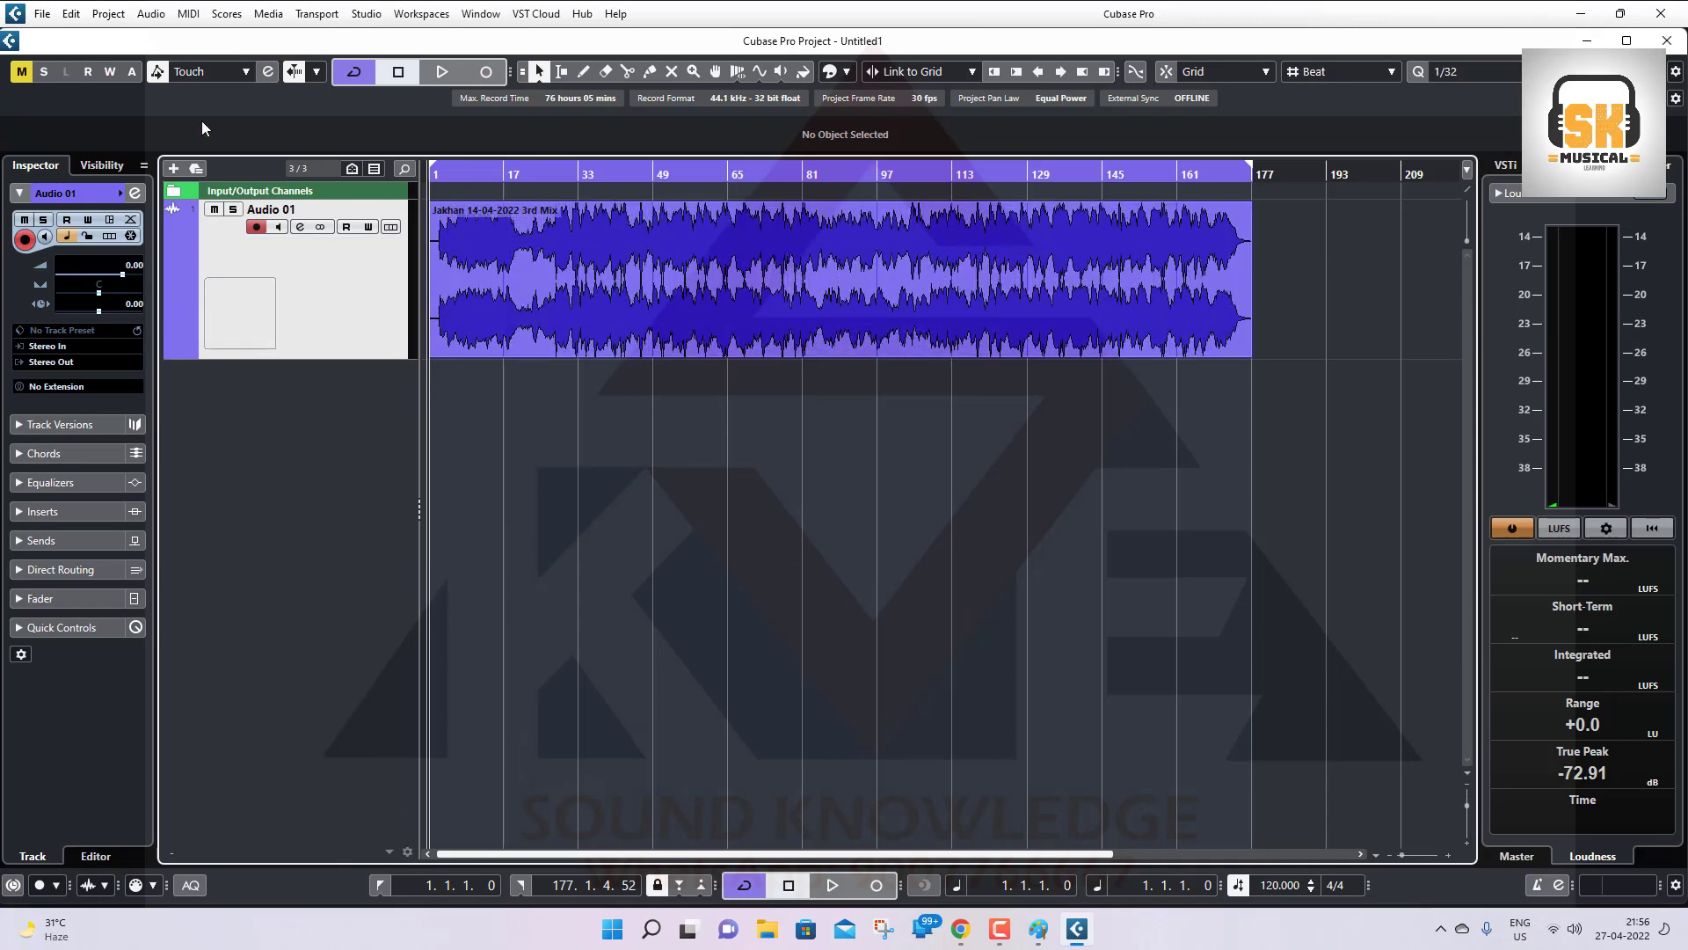
Look for the Pool command, open the project's Pool window, and close it again
left_click(106, 13)
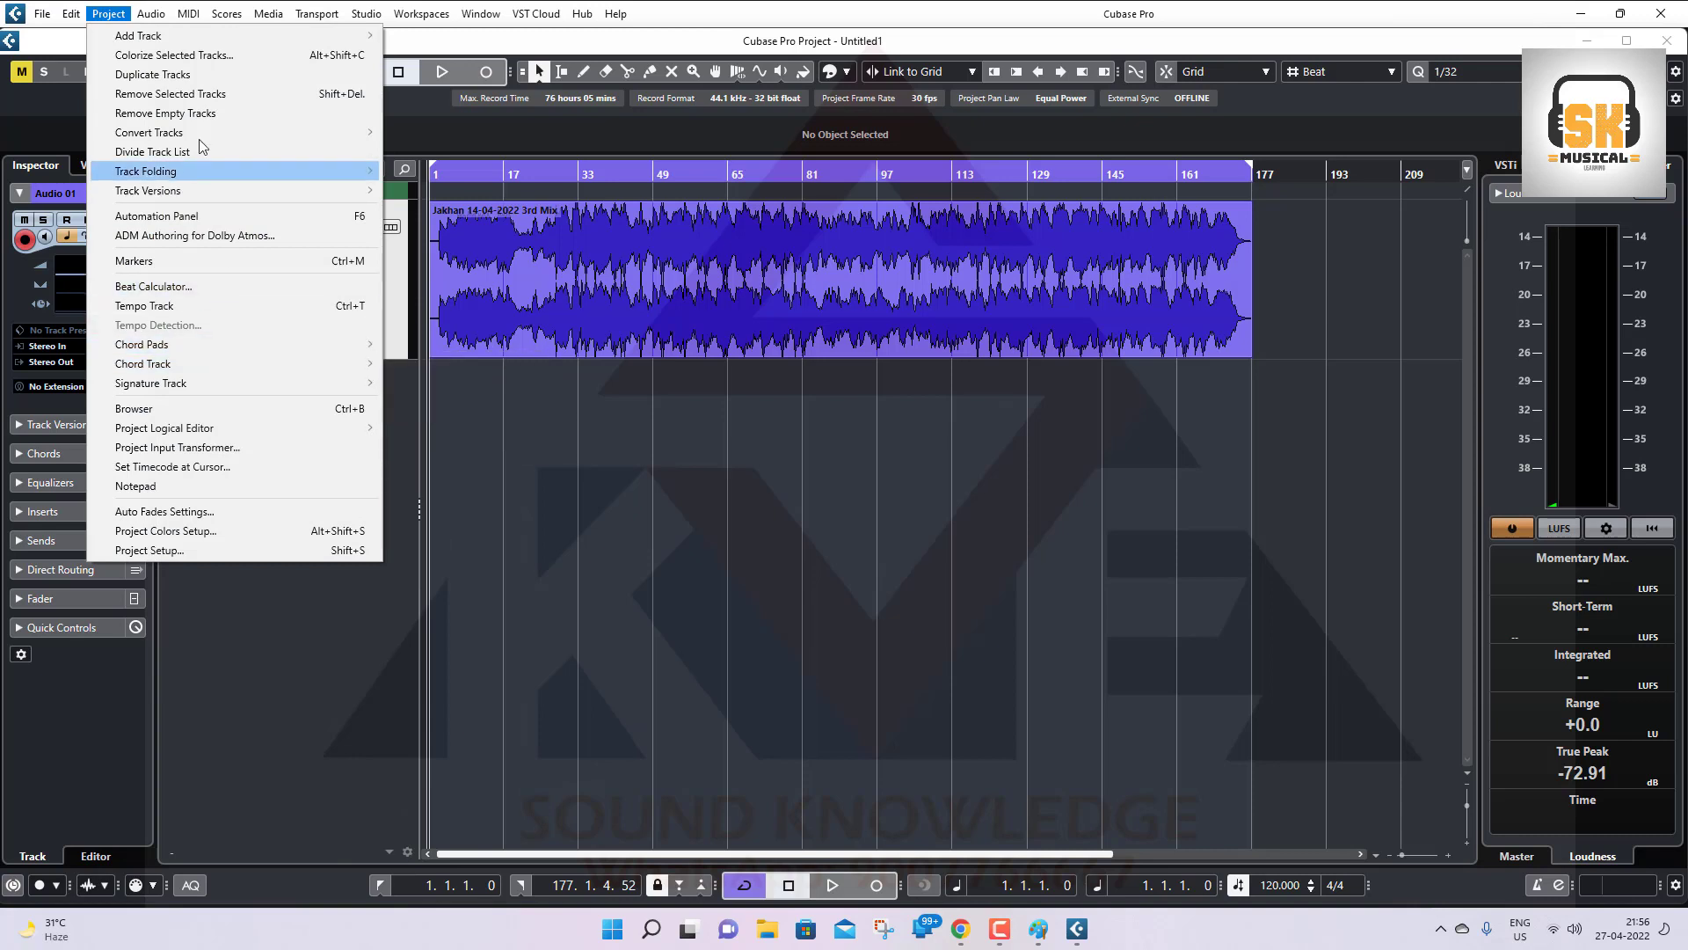
mouse_move(150, 10)
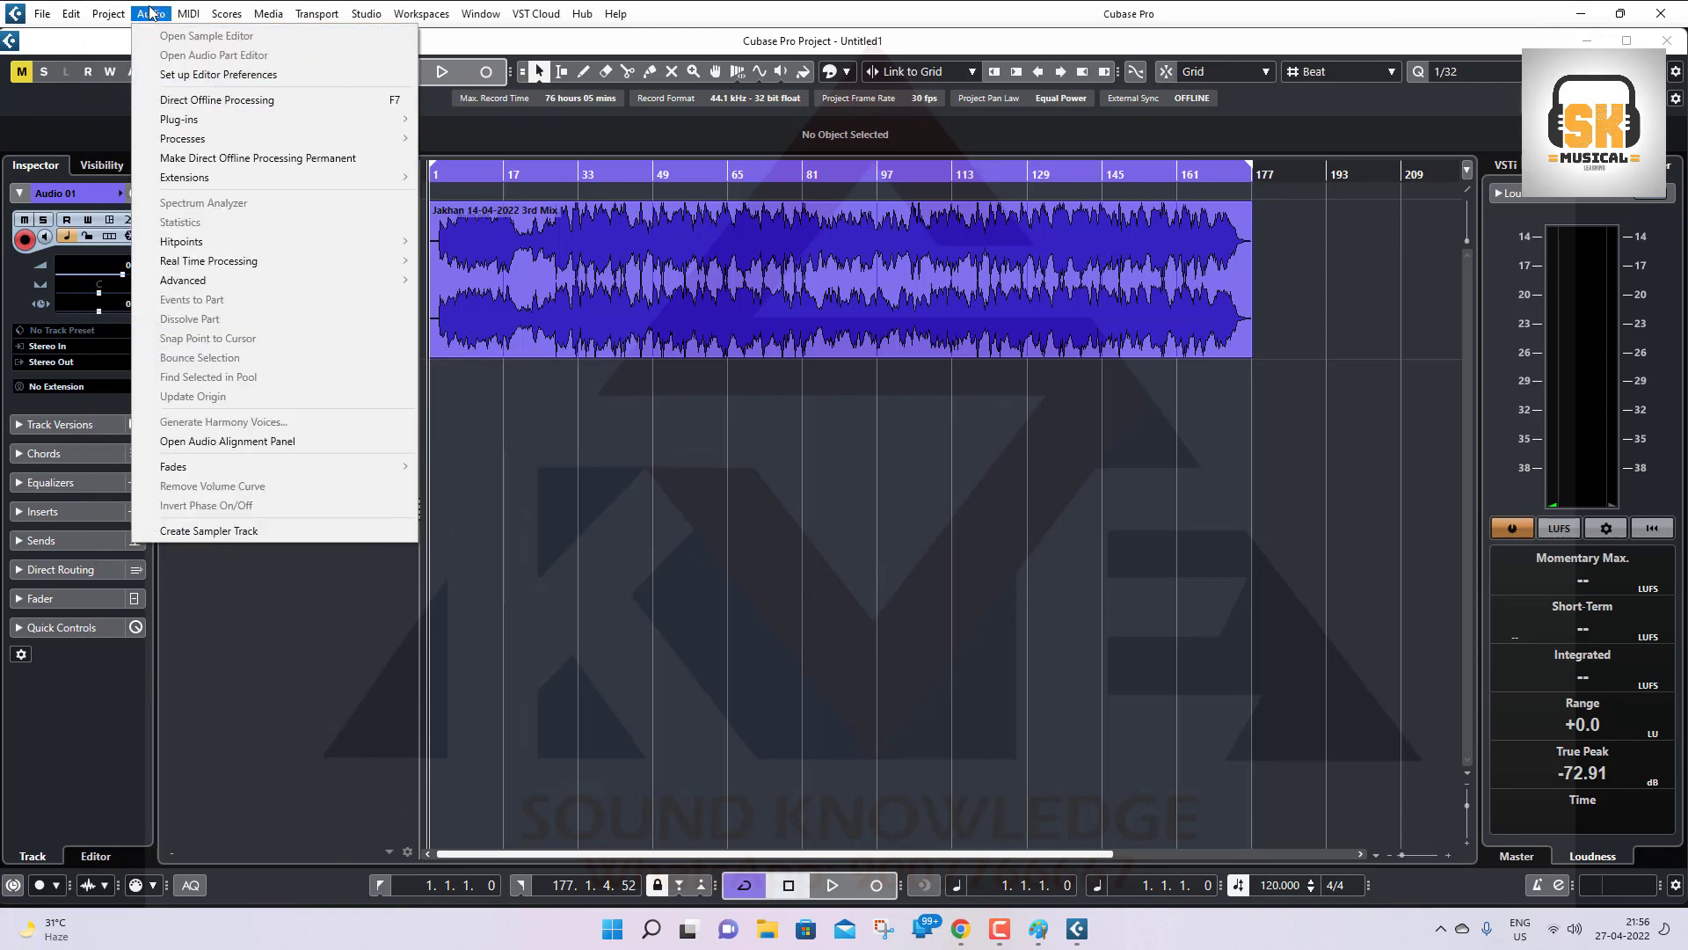
mouse_move(93, 17)
key("Left")
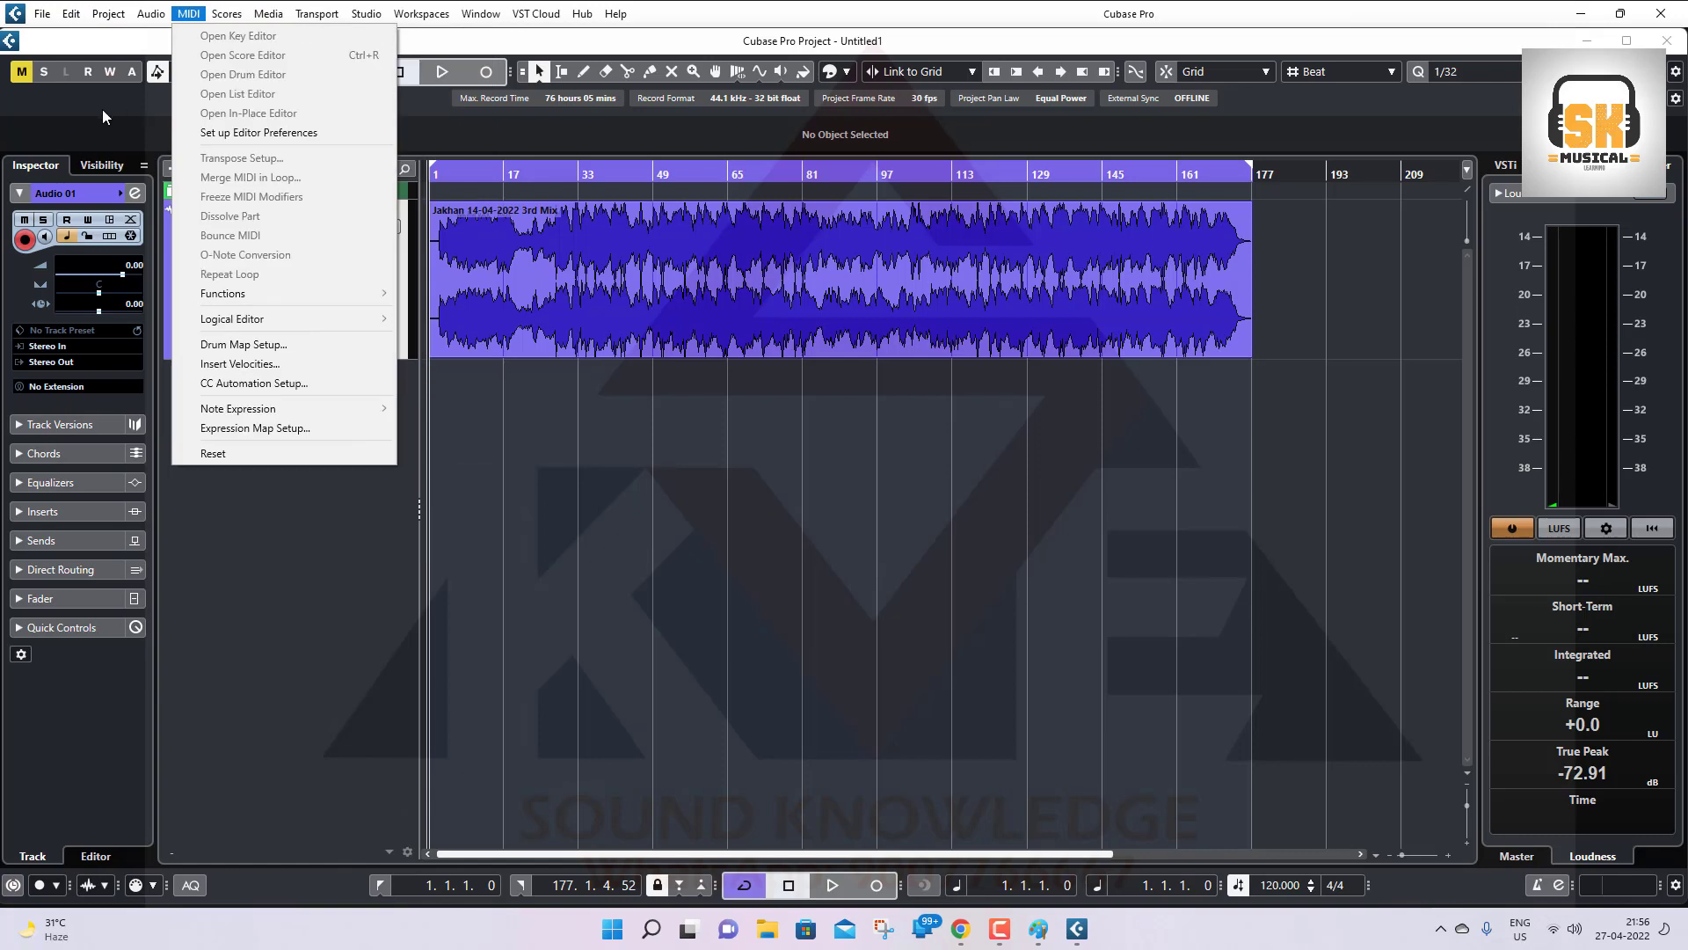
left_click(277, 107)
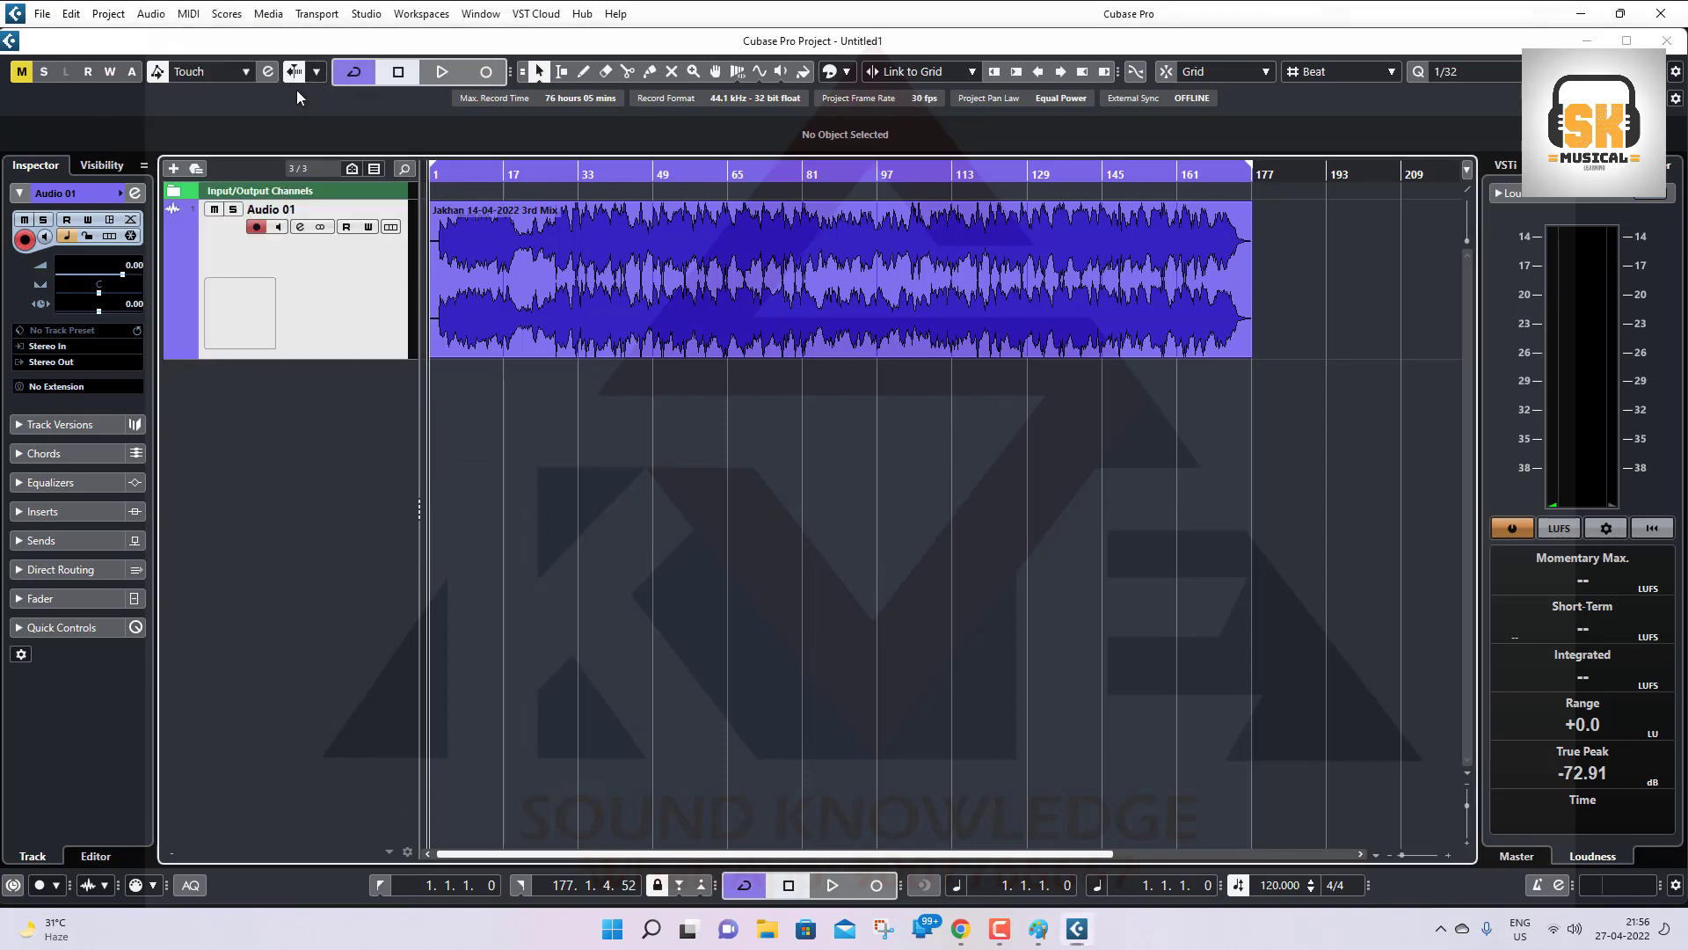
key("ctrl+p")
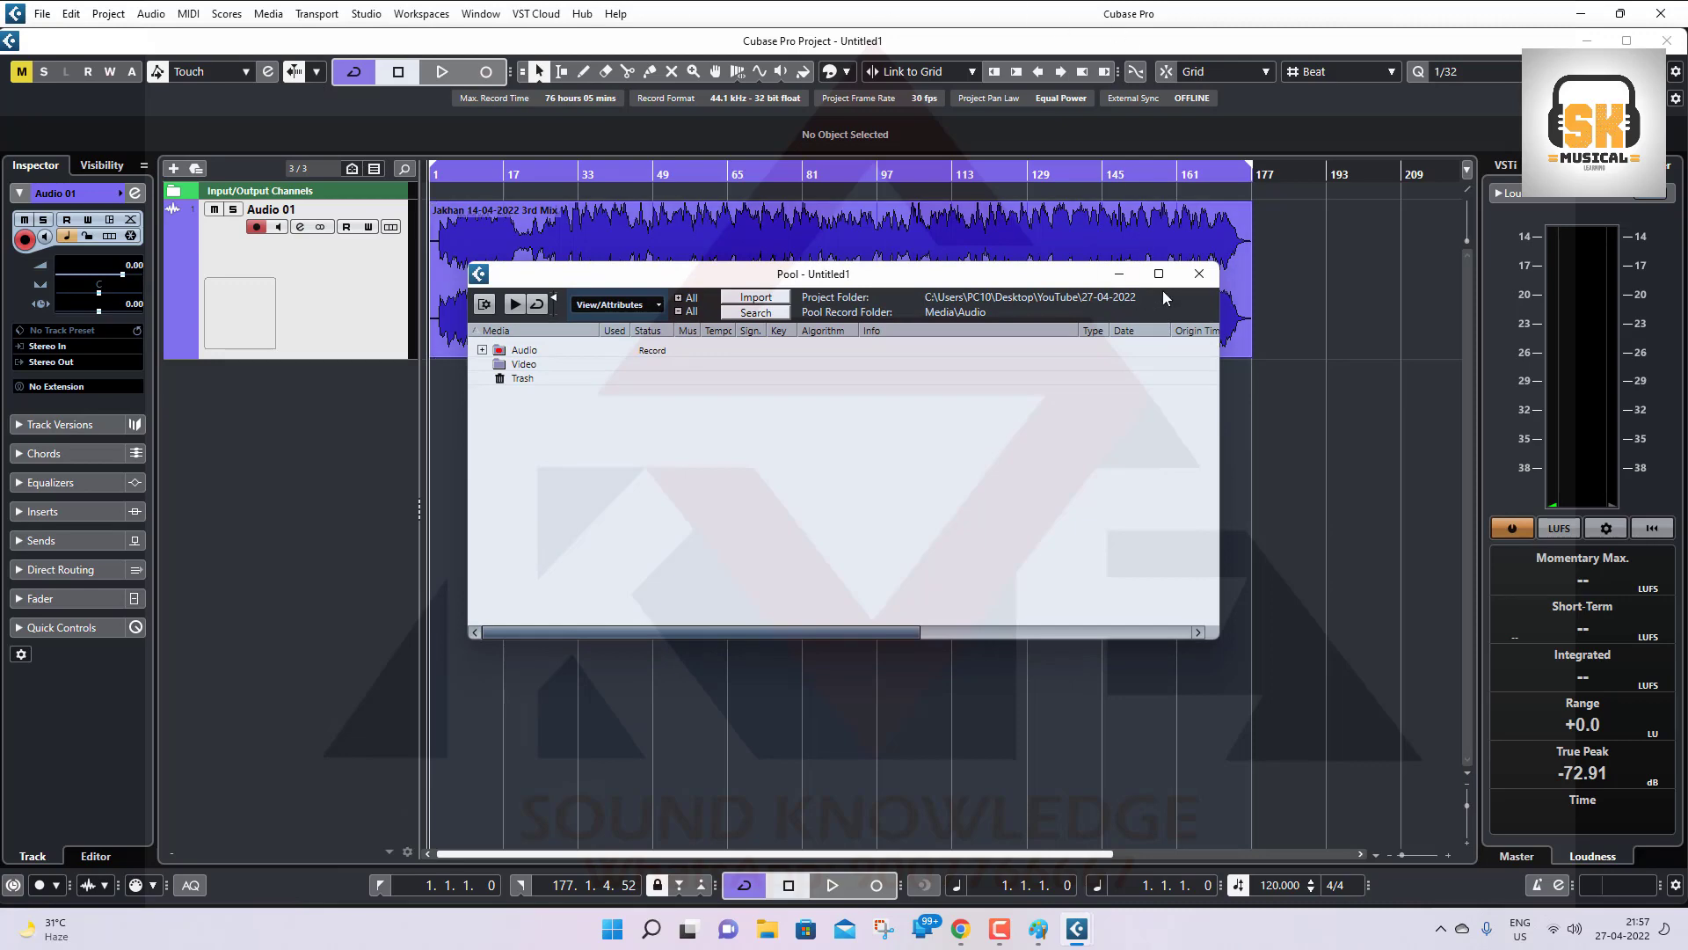
left_click(1198, 274)
Reopen the Pool and expand its Audio folder to examine the imported file's entry
left_click(109, 14)
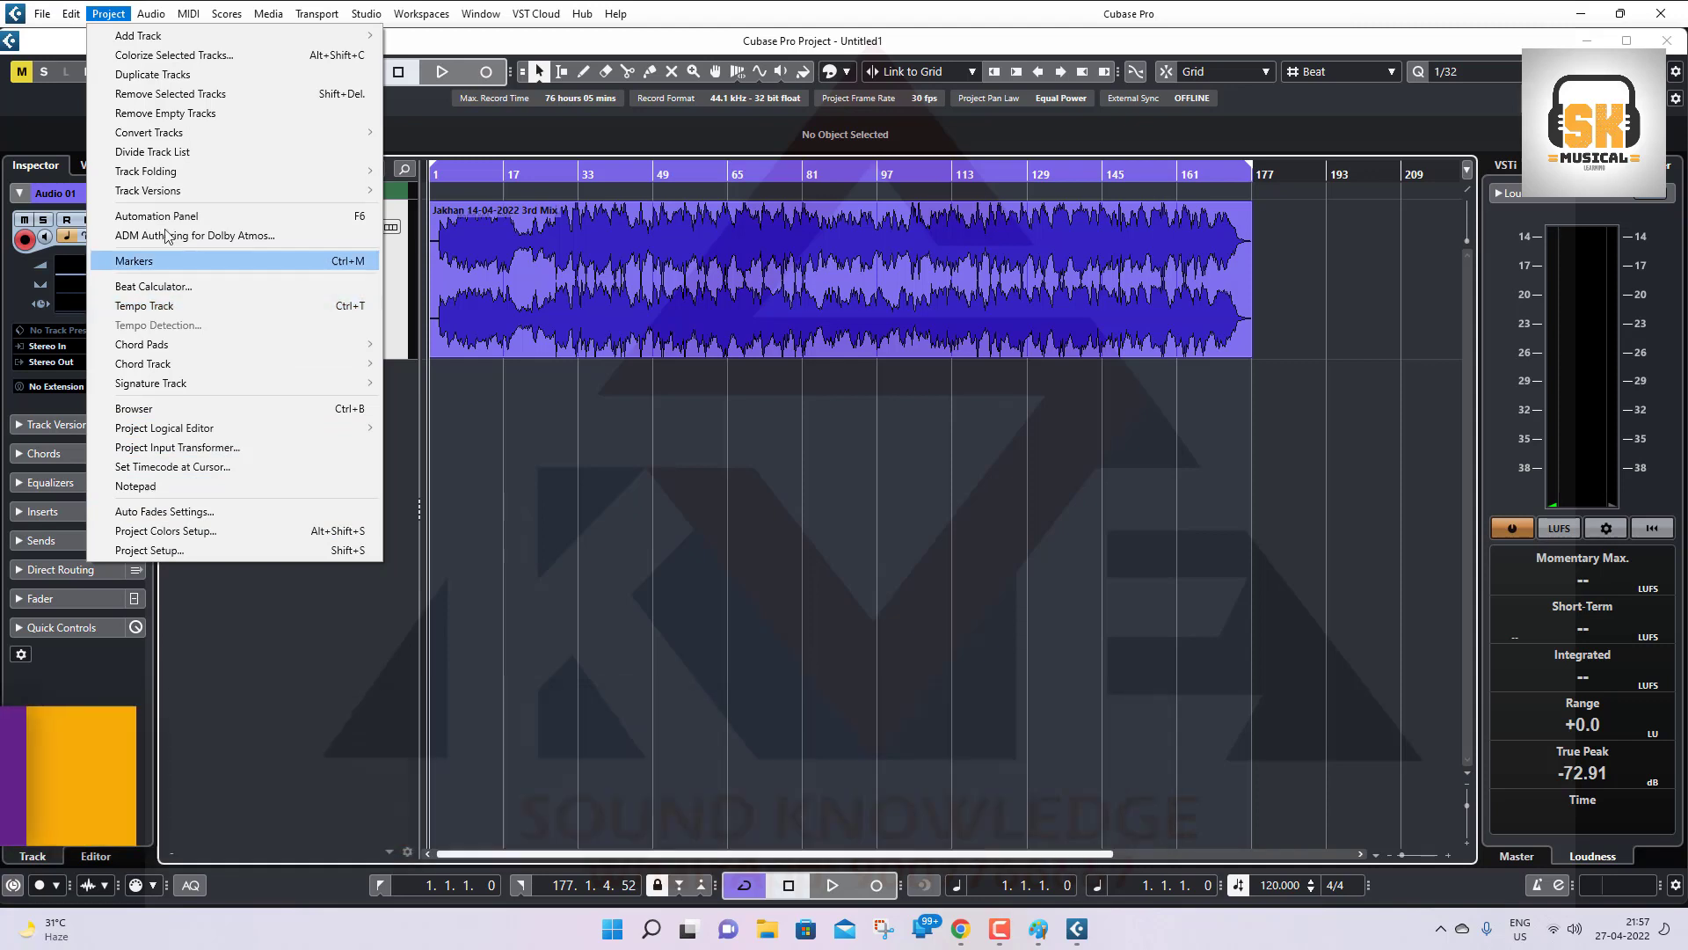
left_click(612, 445)
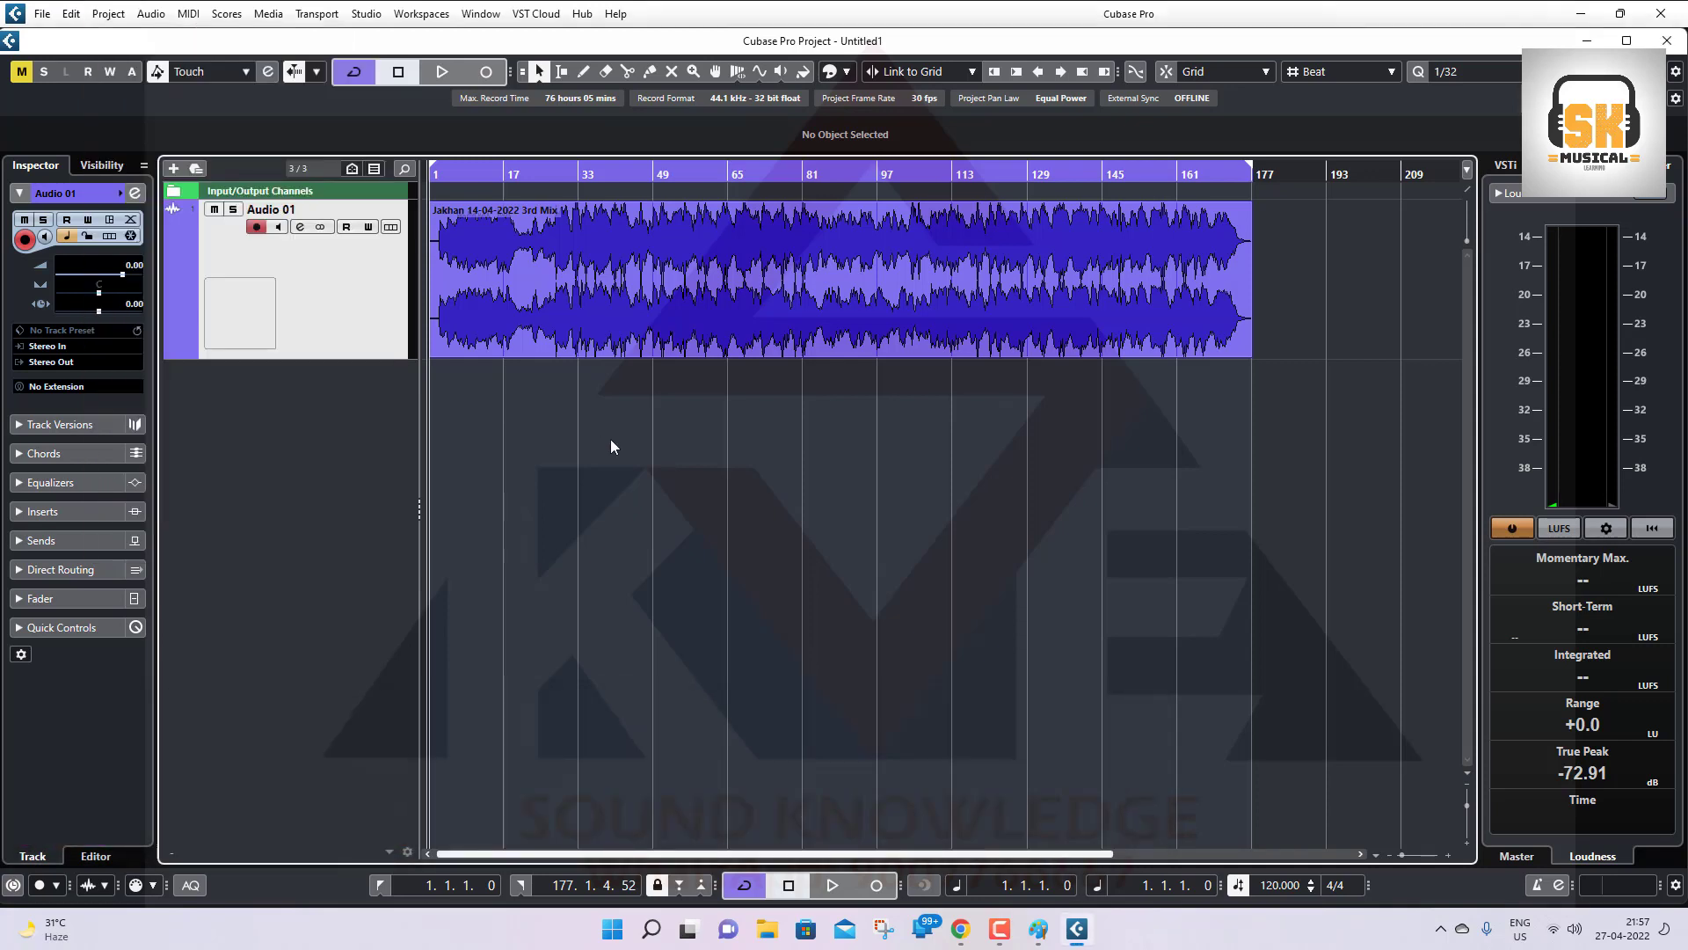
key("ctrl+p")
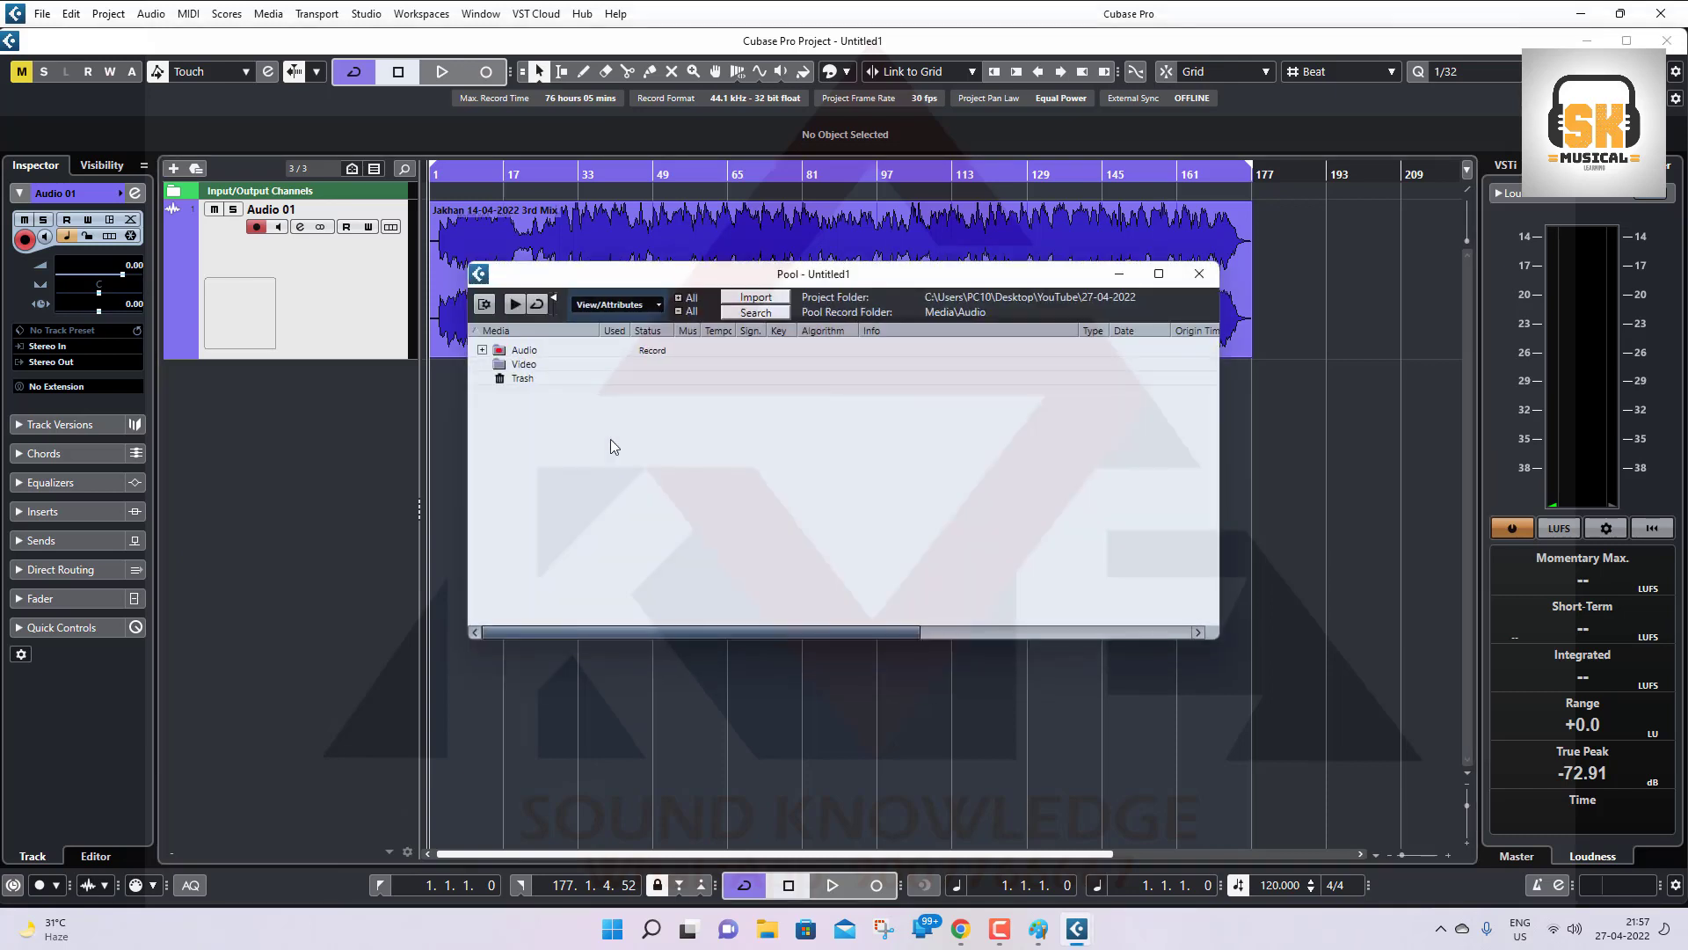
left_click_drag(757, 283, 741, 250)
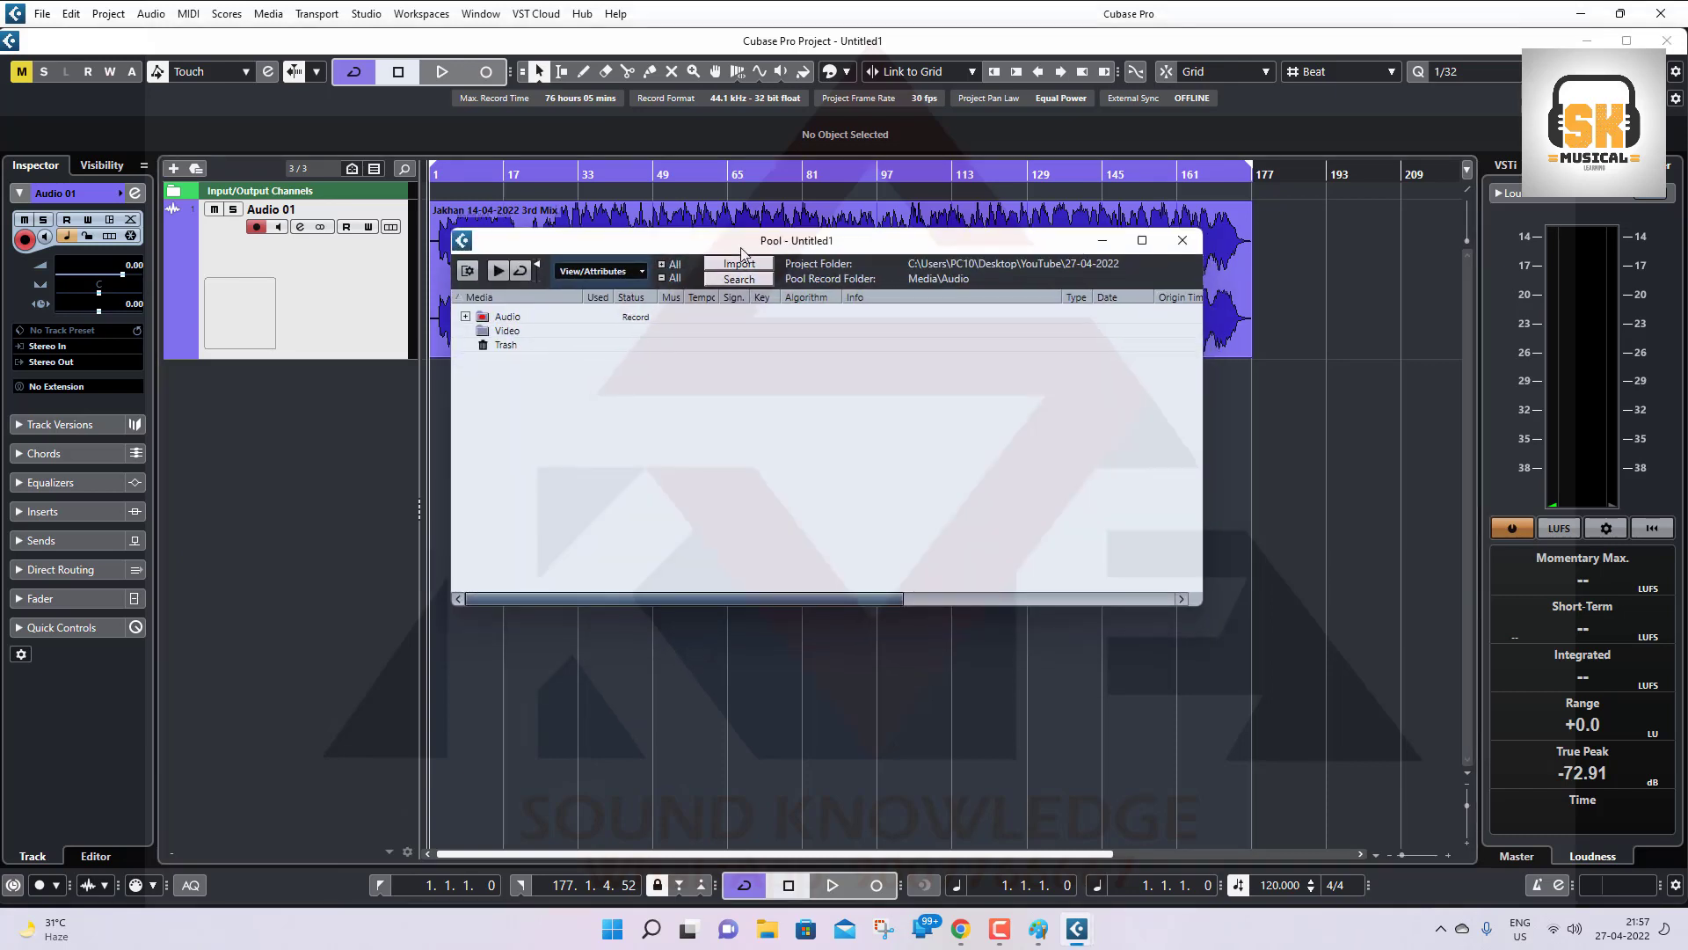
left_click(465, 317)
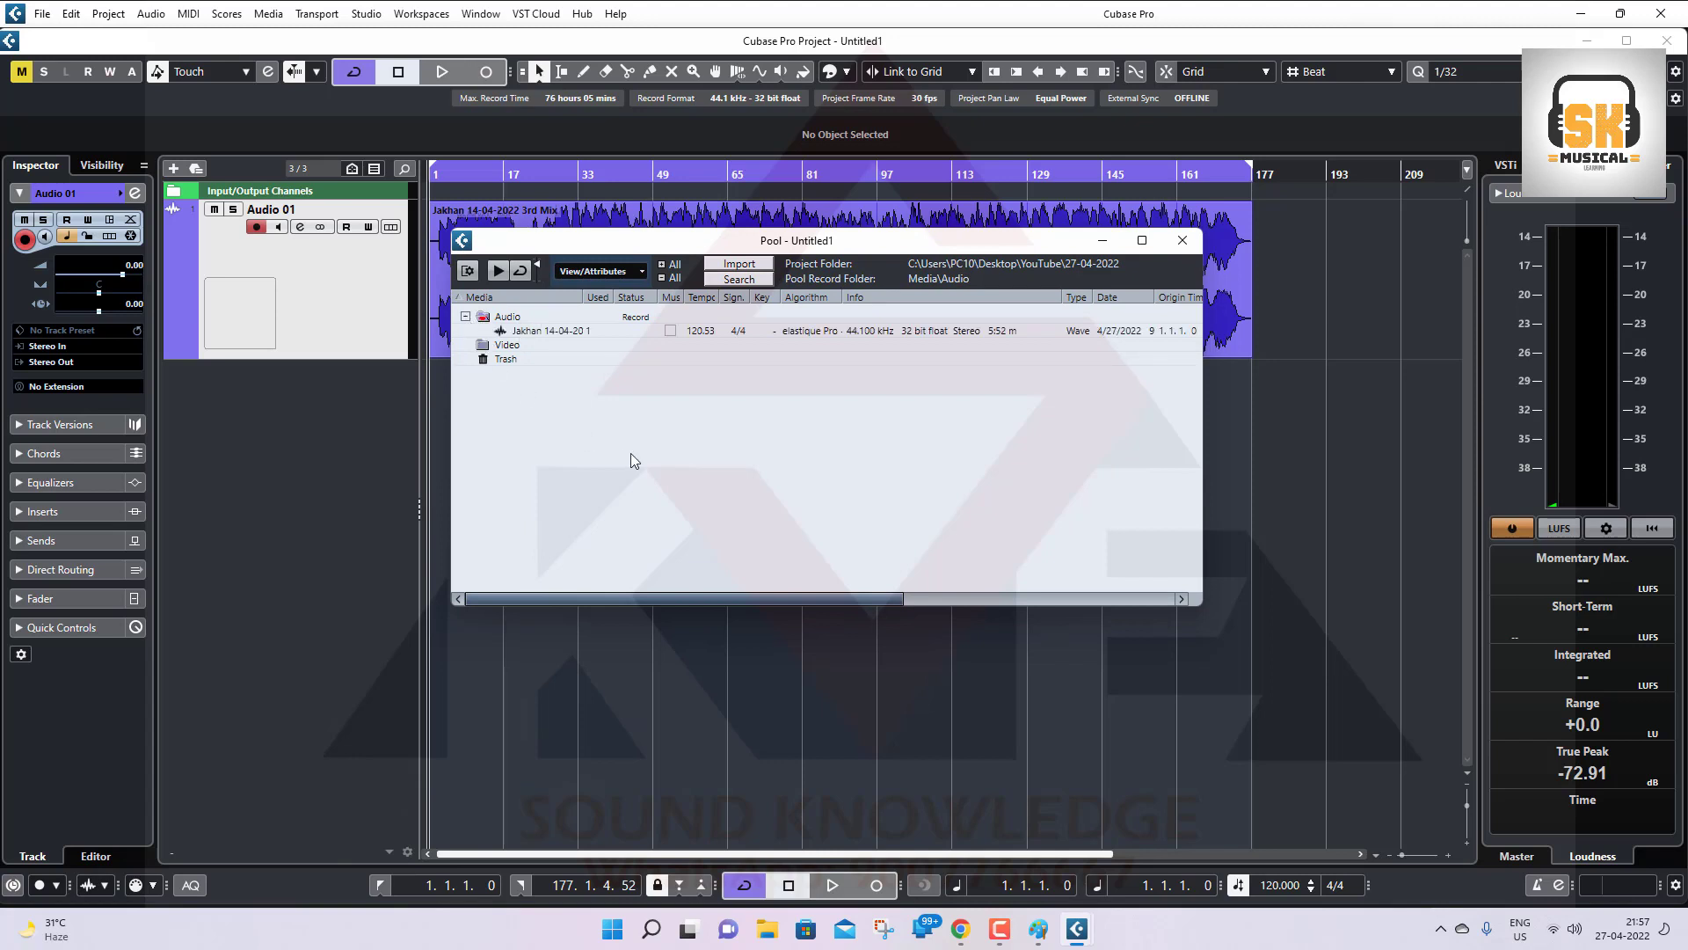
left_click_drag(861, 600, 675, 541)
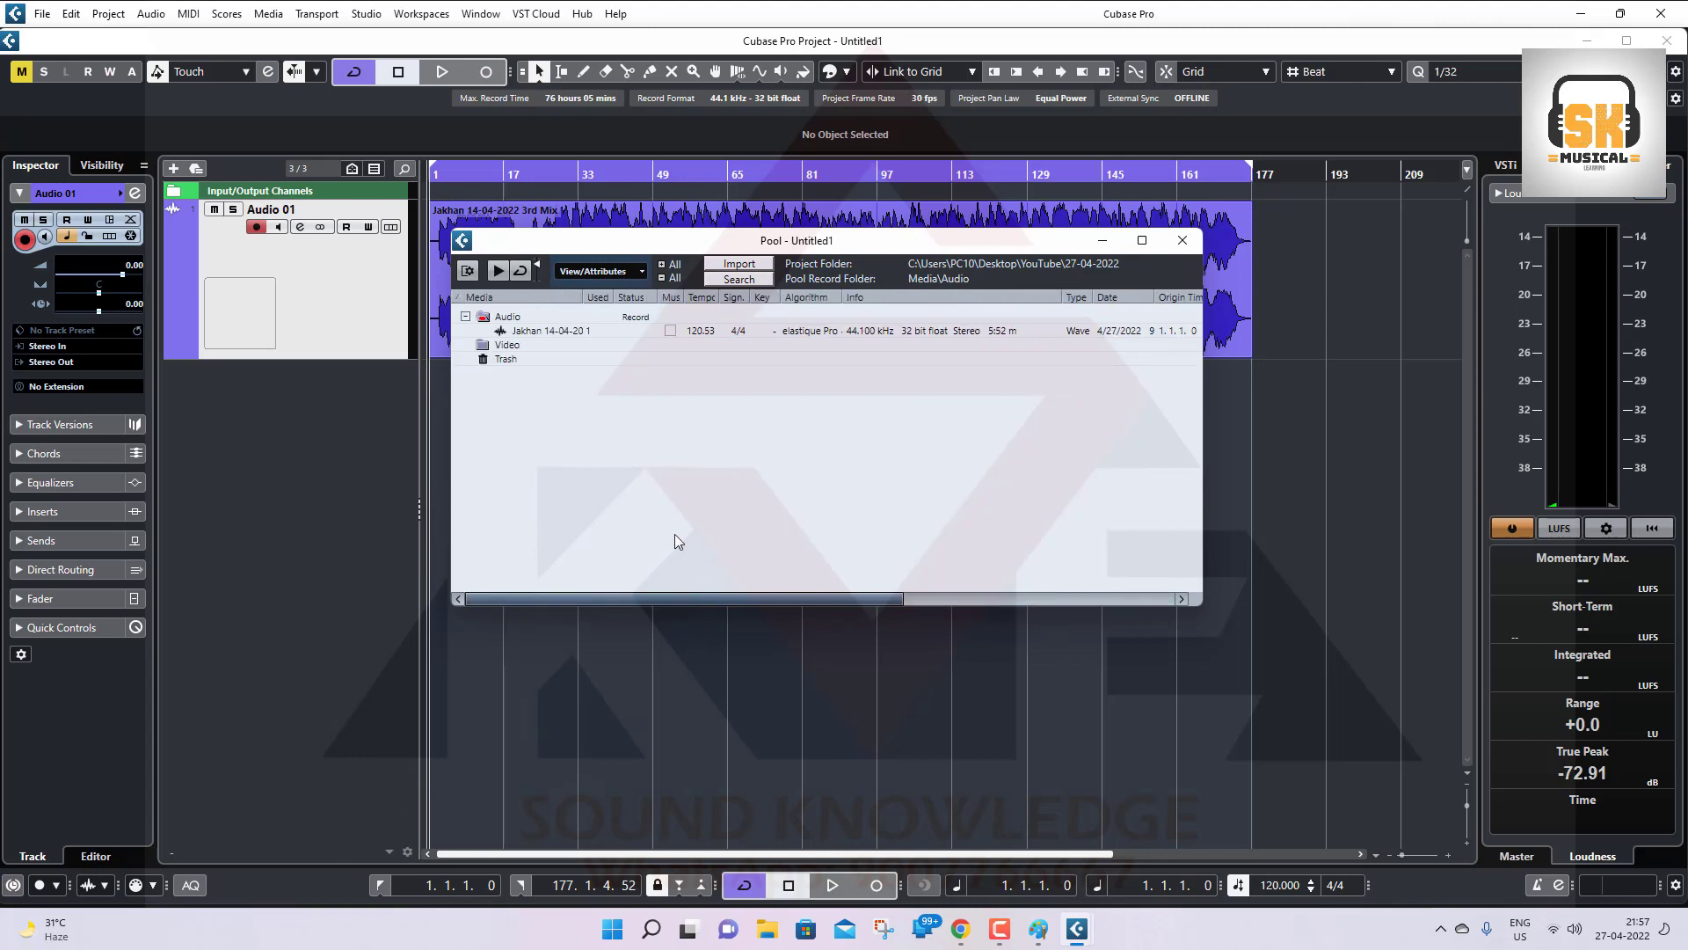
Remove the imported Jakhan mix from the Pool without moving it to the trash, and close the Pool
left_click(549, 334)
left_click(668, 457)
left_click(549, 334)
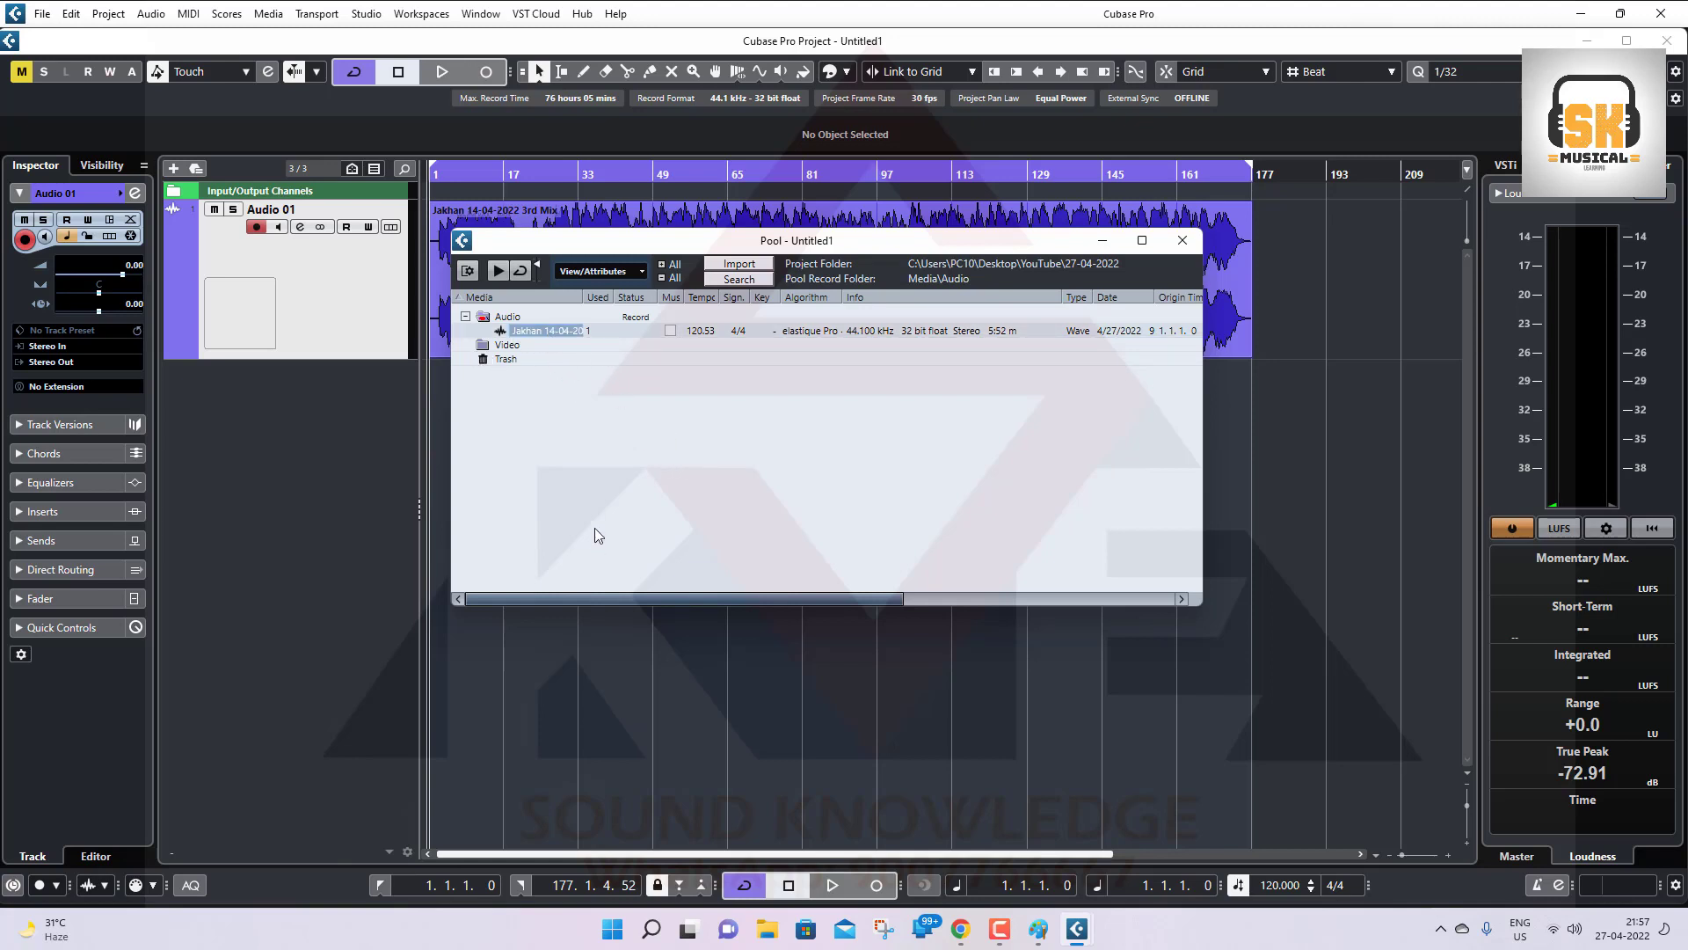
key("Delete")
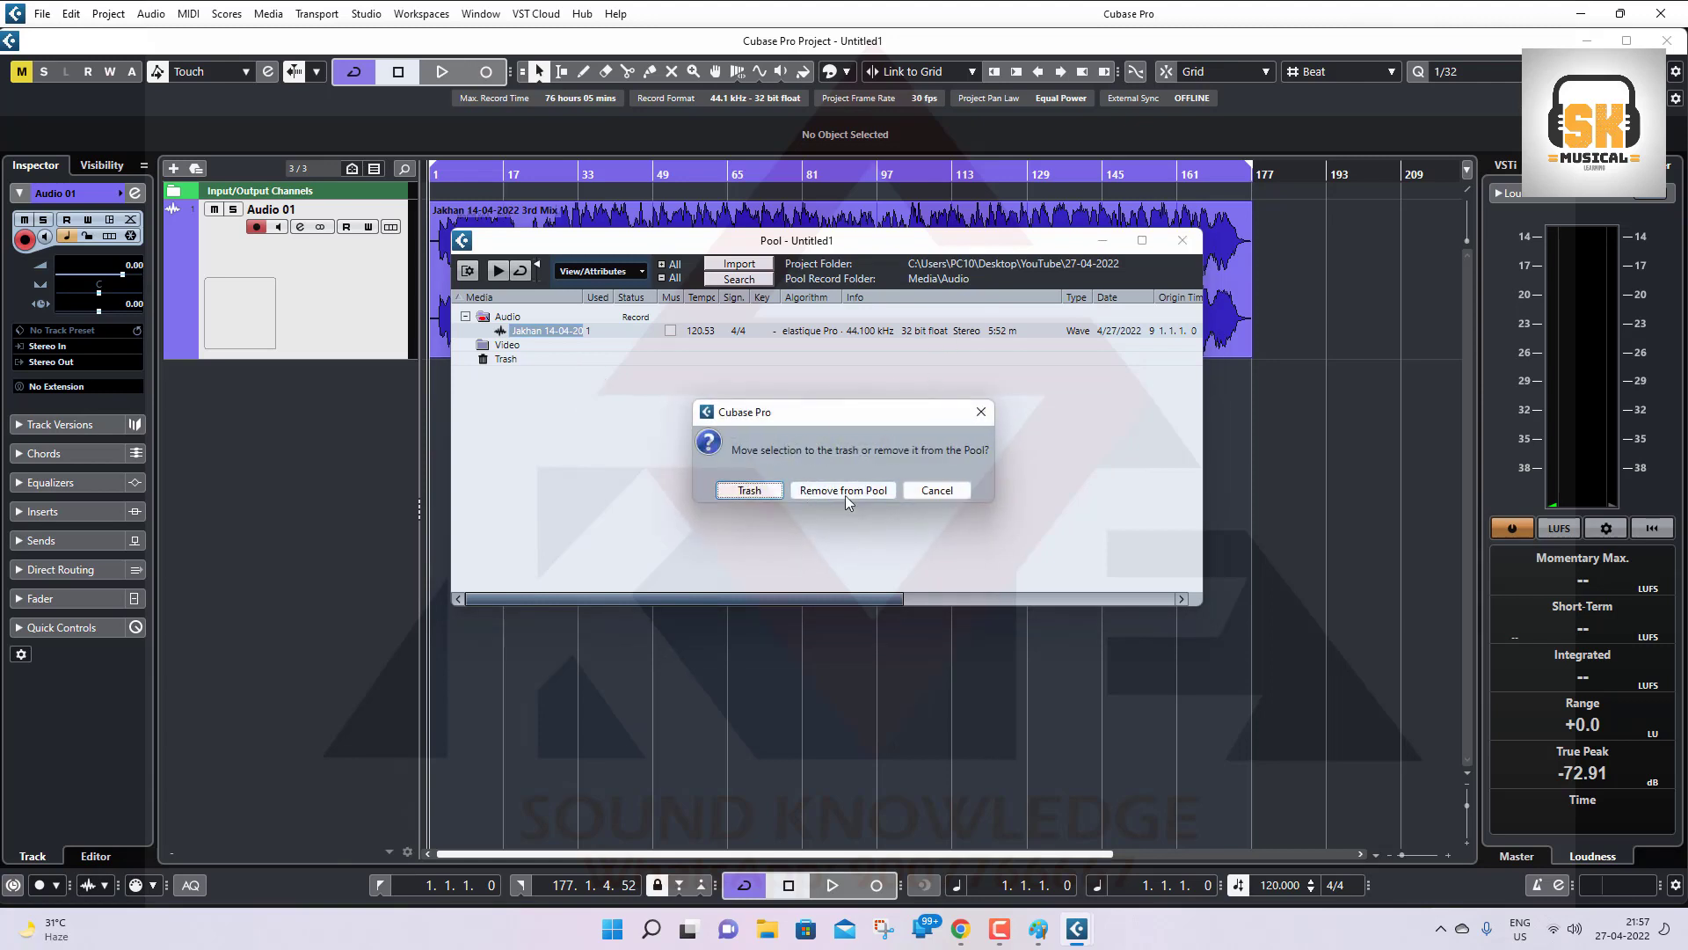
left_click(849, 489)
left_click(1182, 240)
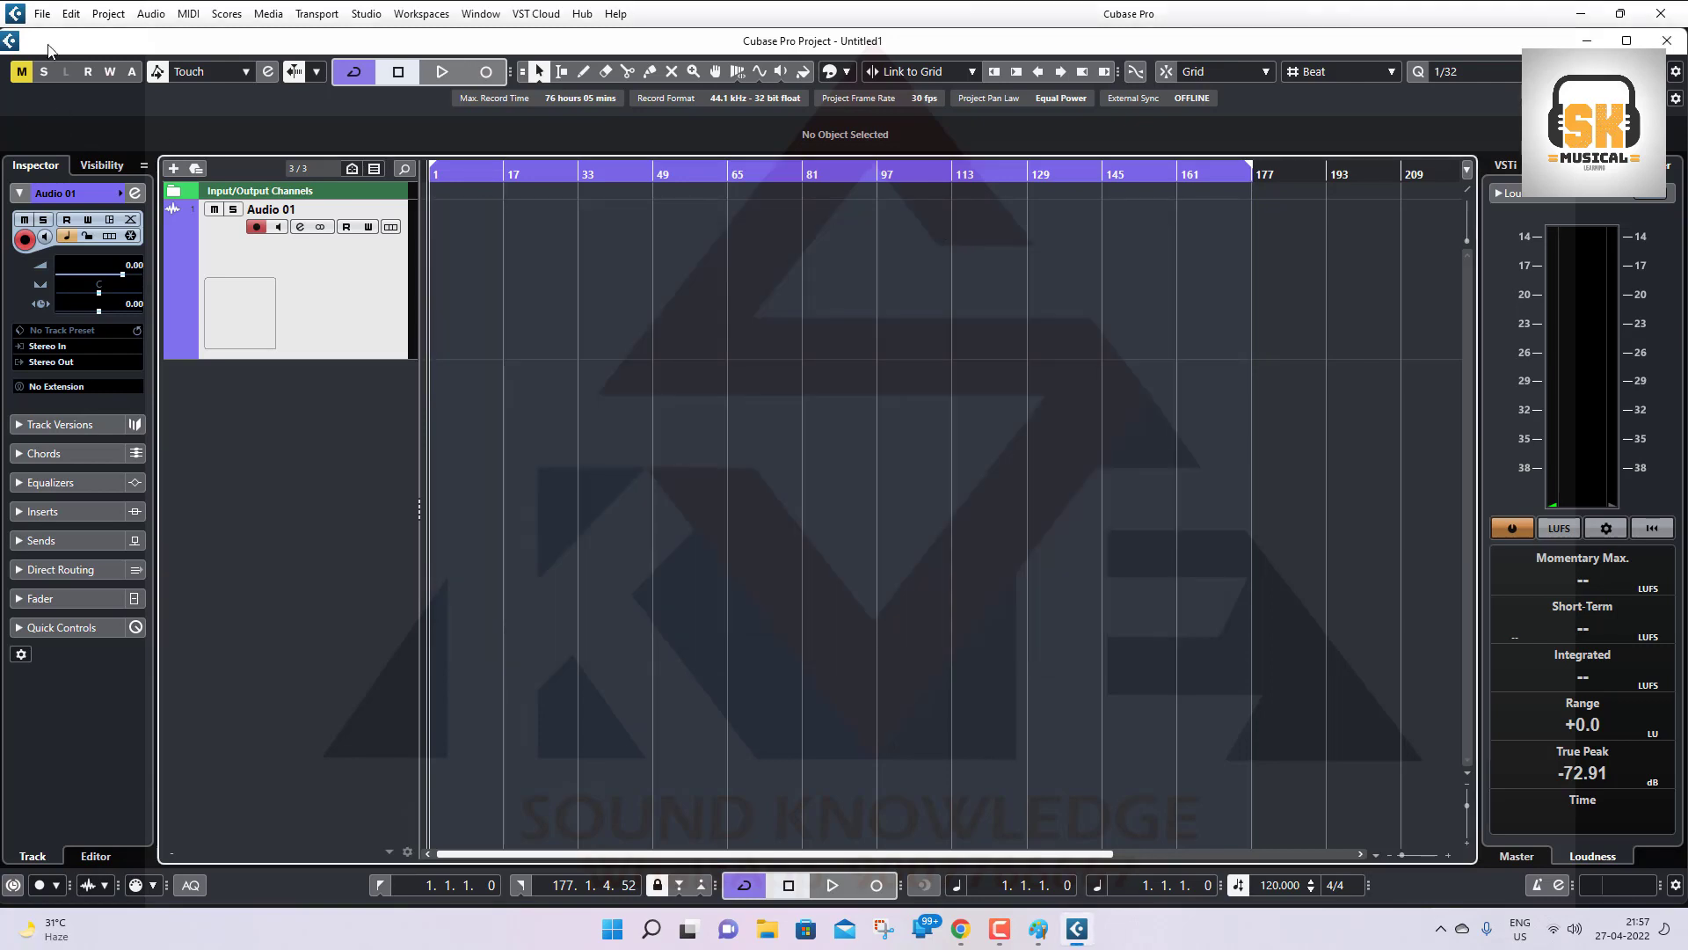
Import Cymatics - Ultimate Kick 9 - D from the Cymatics Kick Collection in the D: drive's Sample folder, leaving Copy File to Project Folder off
left_click(41, 14)
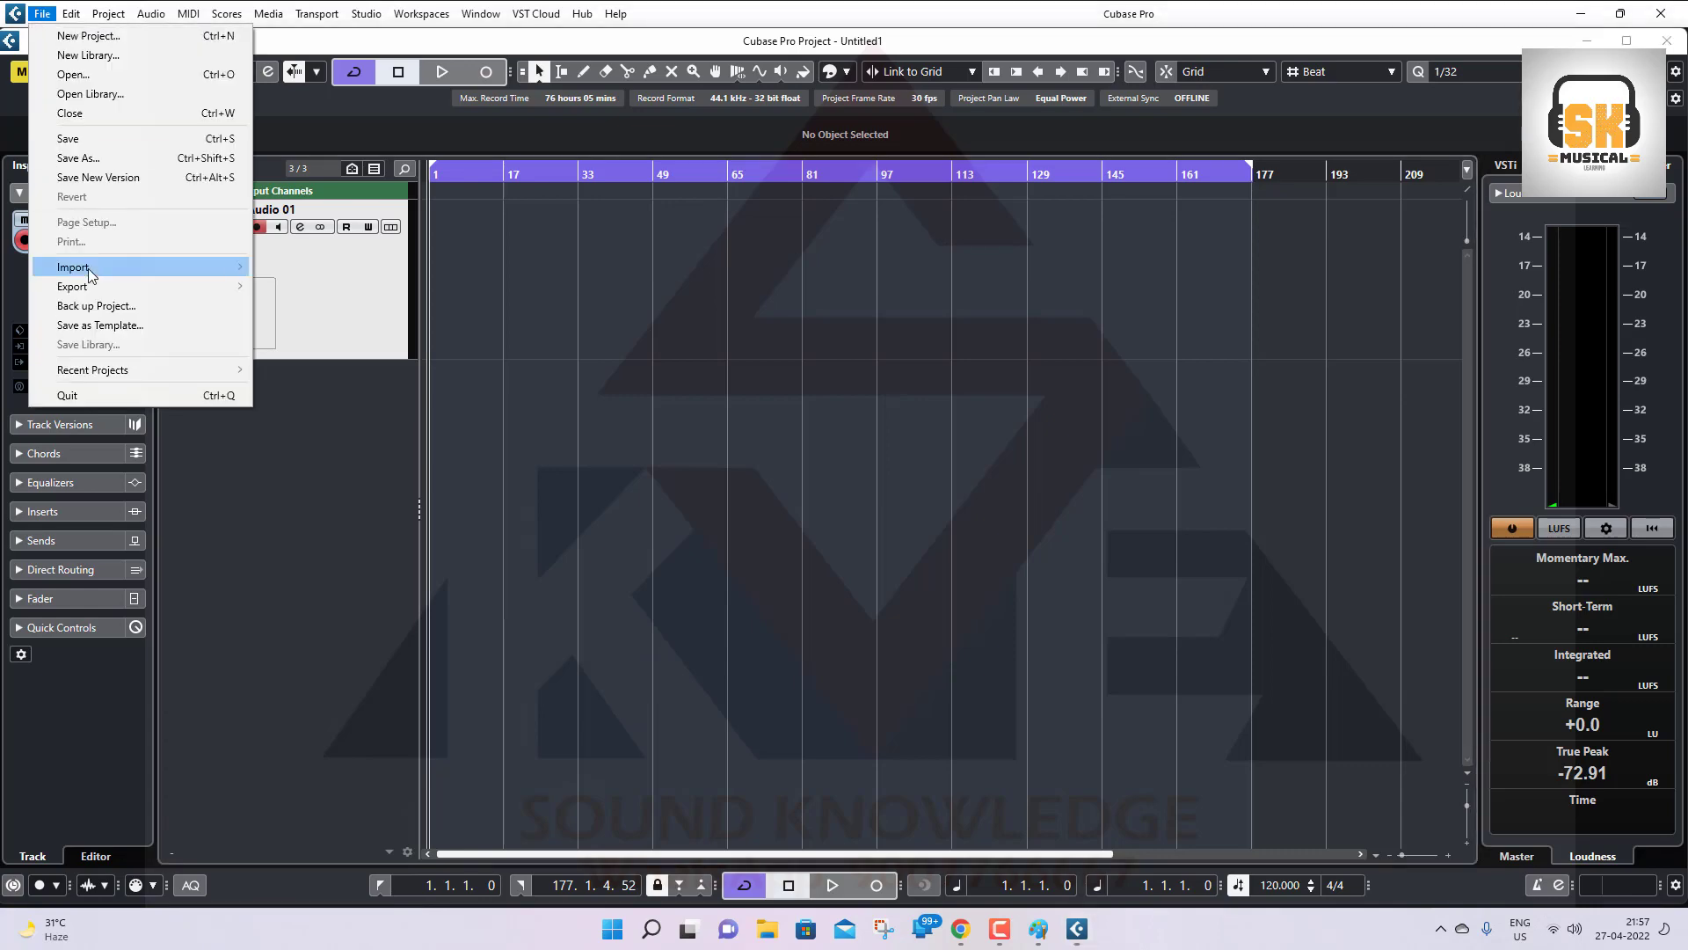
mouse_move(114, 264)
left_click(301, 268)
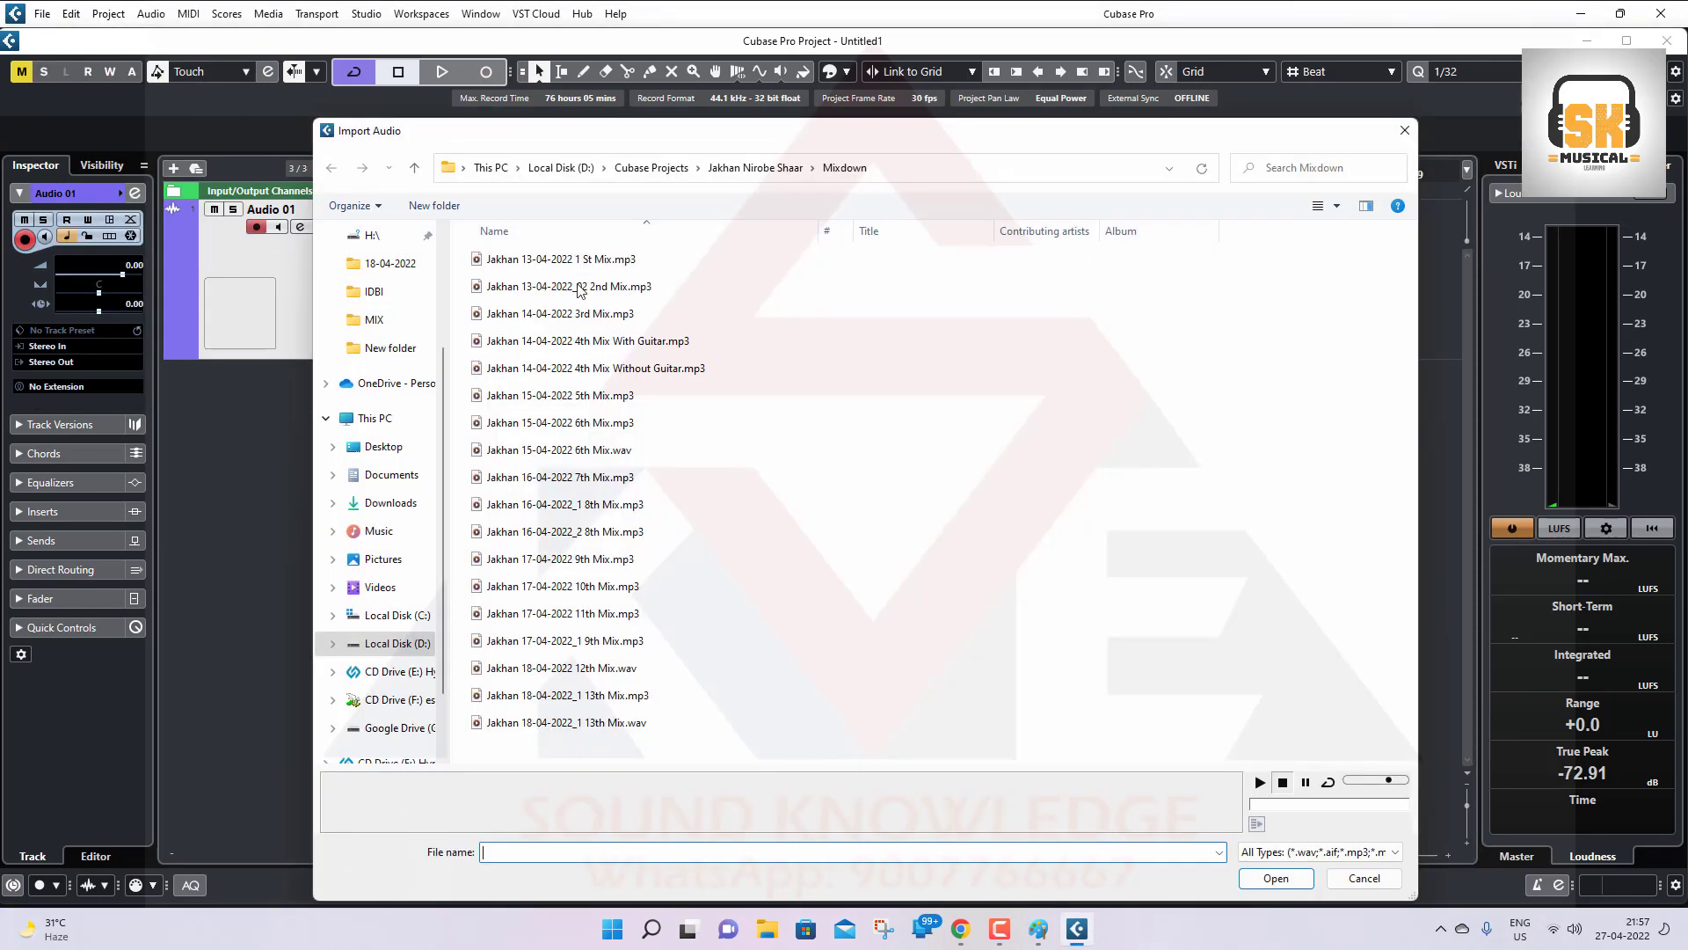
left_click(651, 165)
left_click(570, 166)
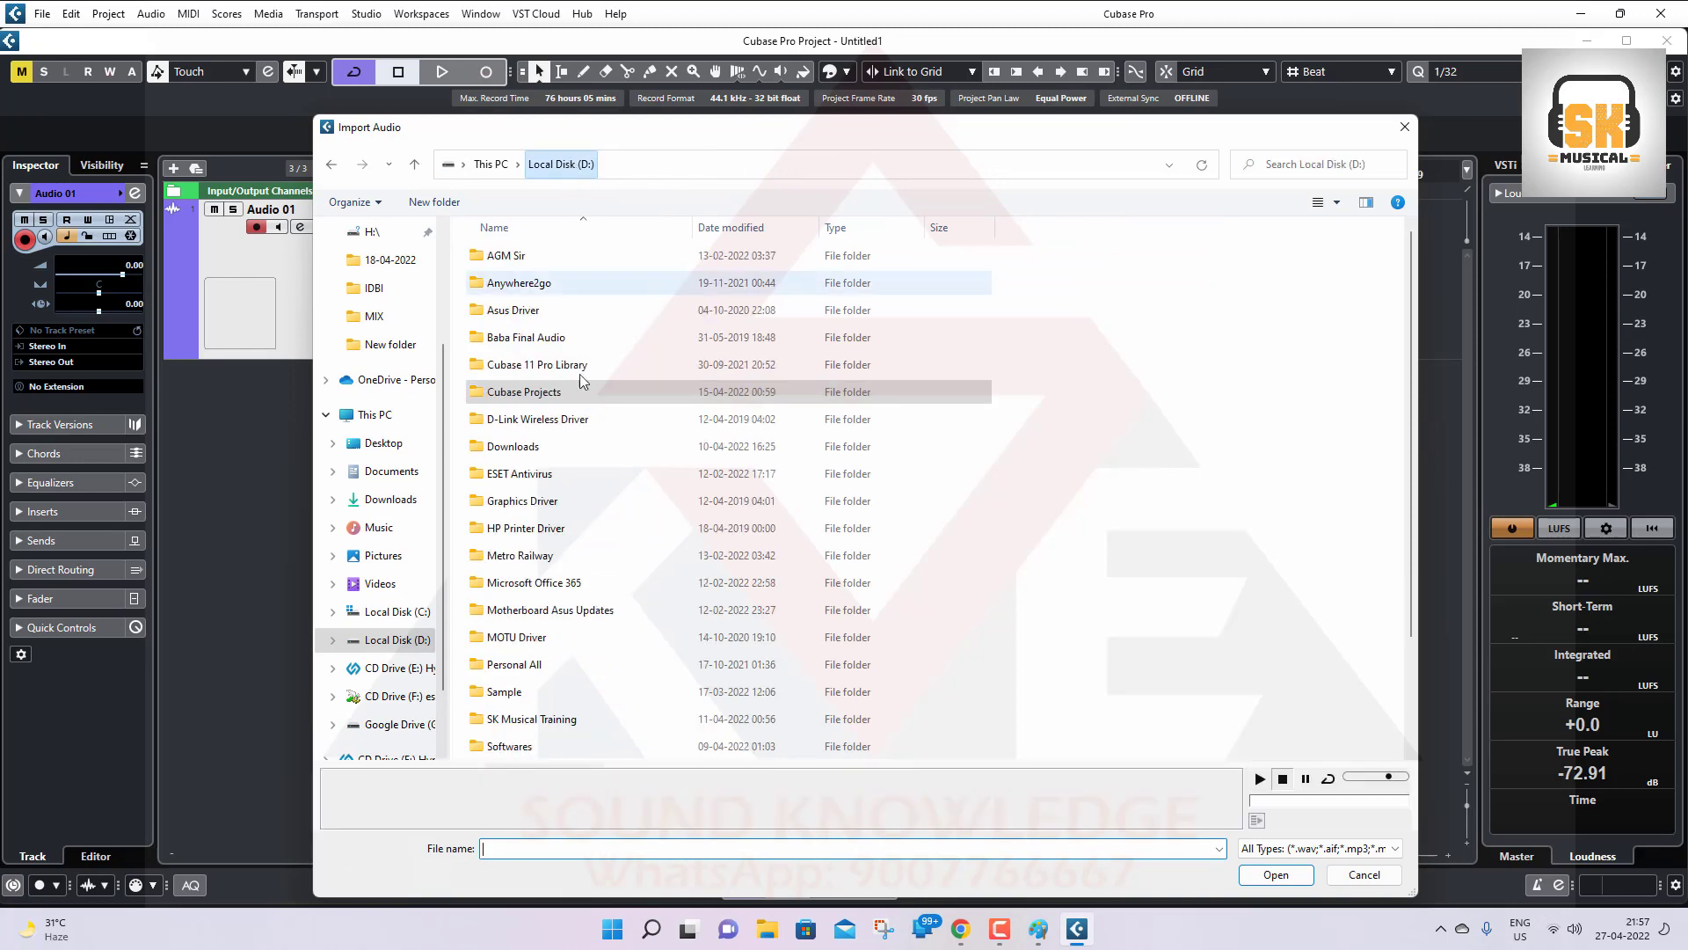
left_click(515, 612)
double_click(515, 612)
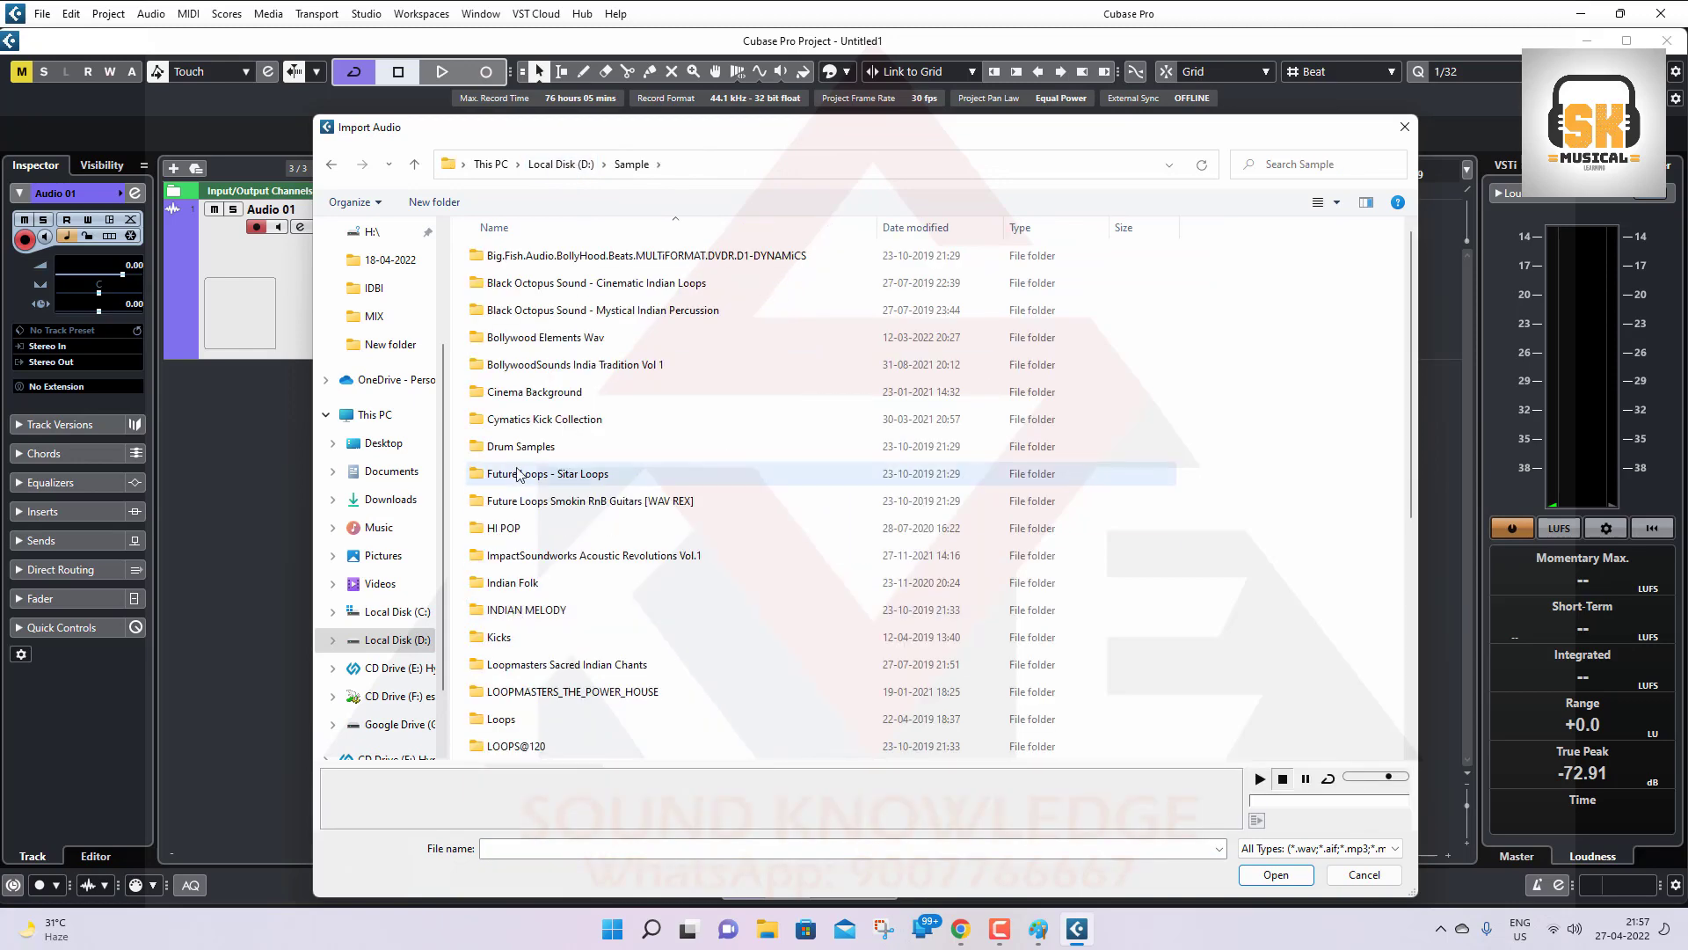
left_click(539, 425)
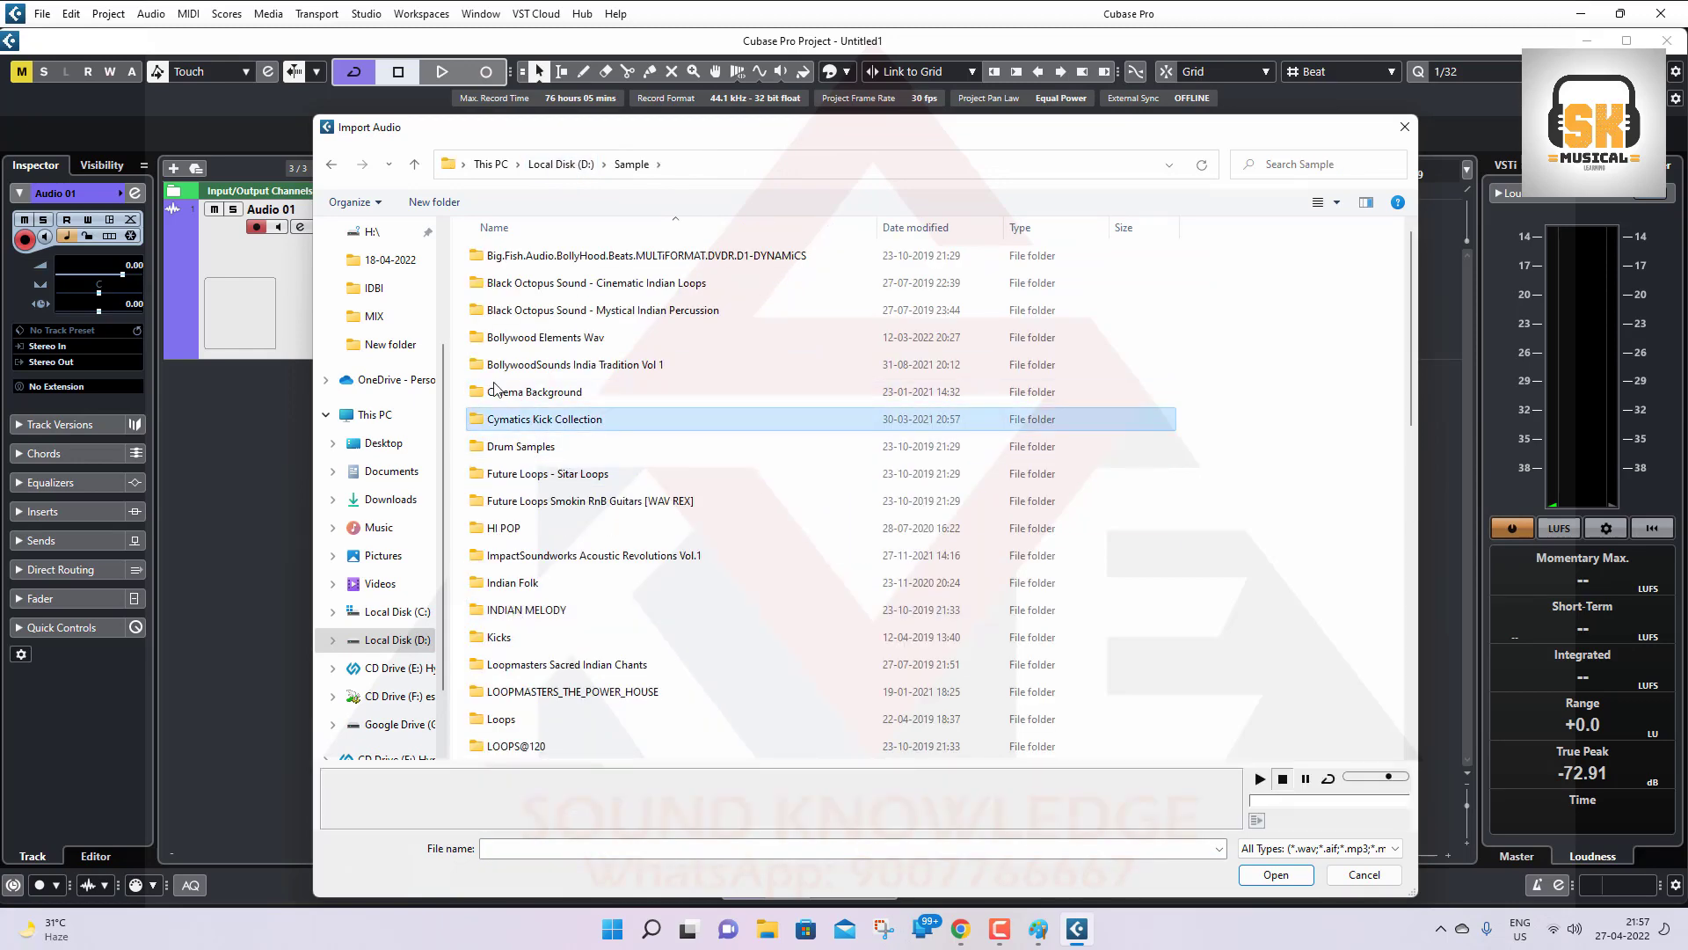
double_click(539, 426)
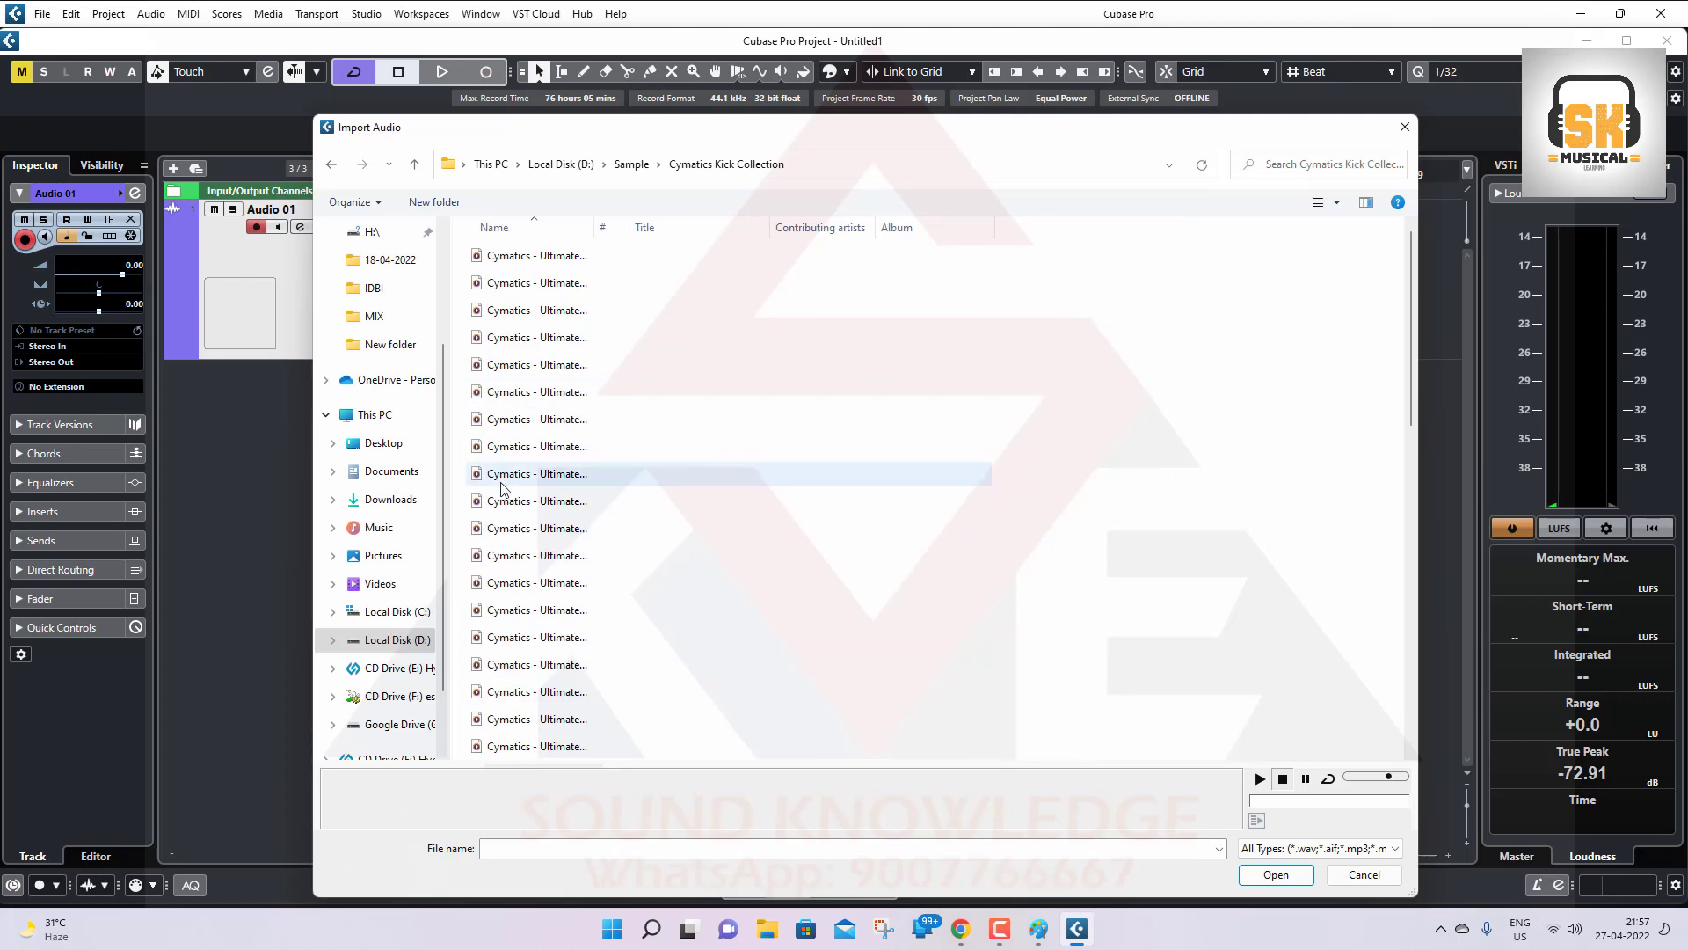
left_click(756, 473)
left_click(1275, 874)
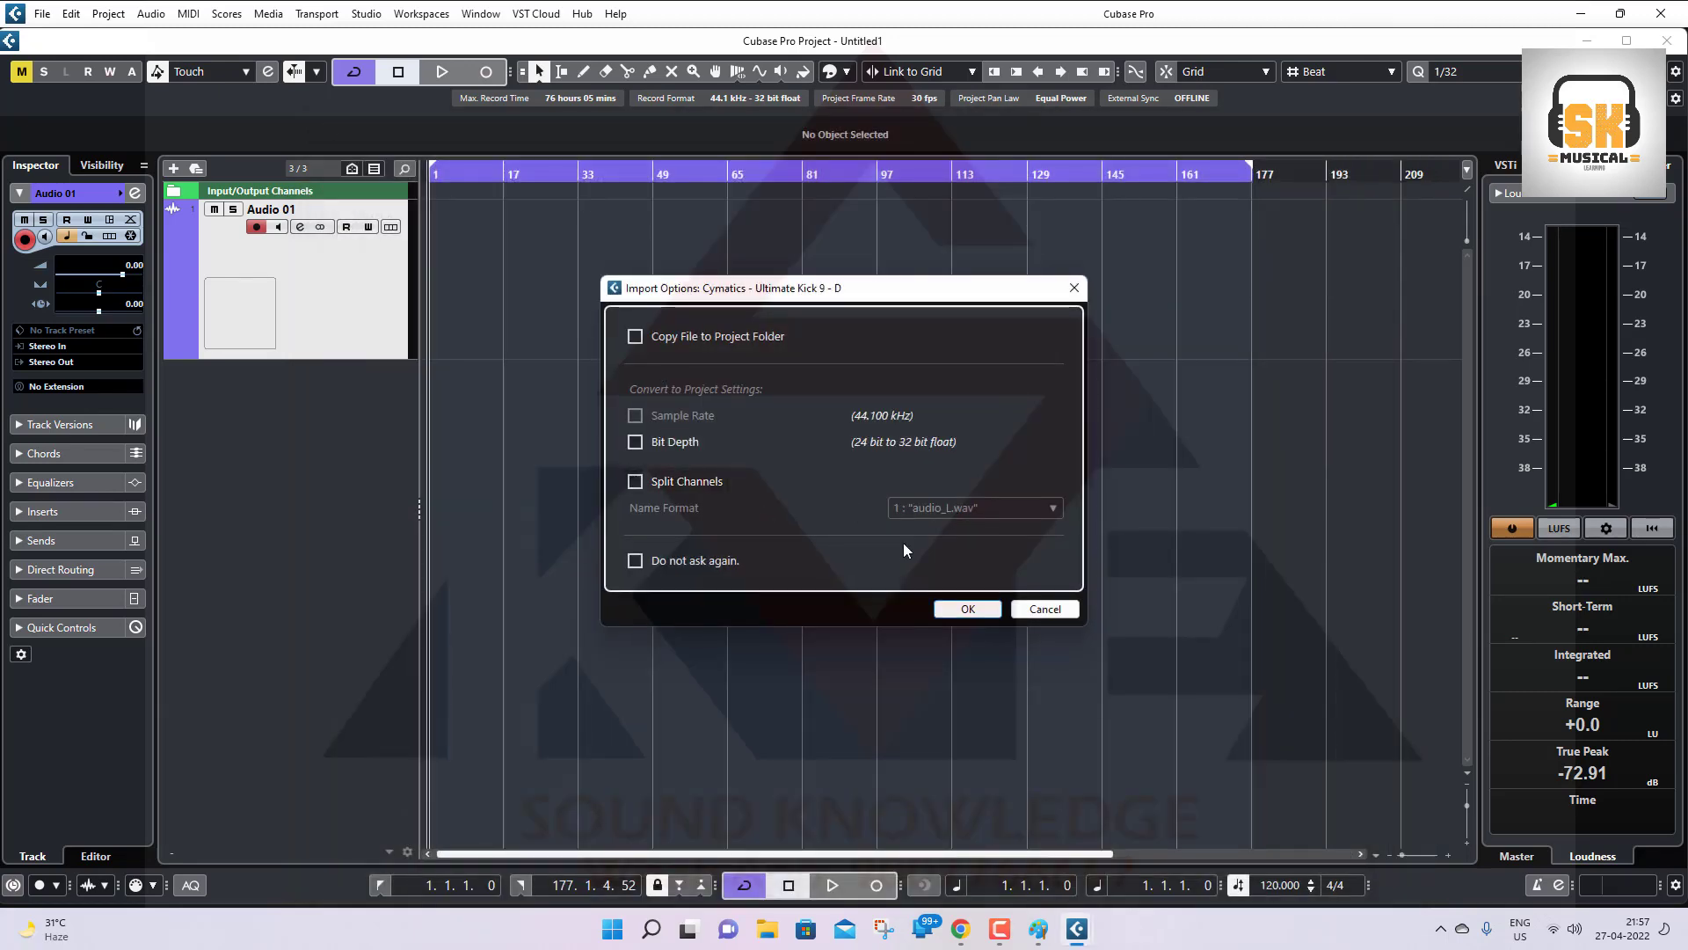
left_click(968, 609)
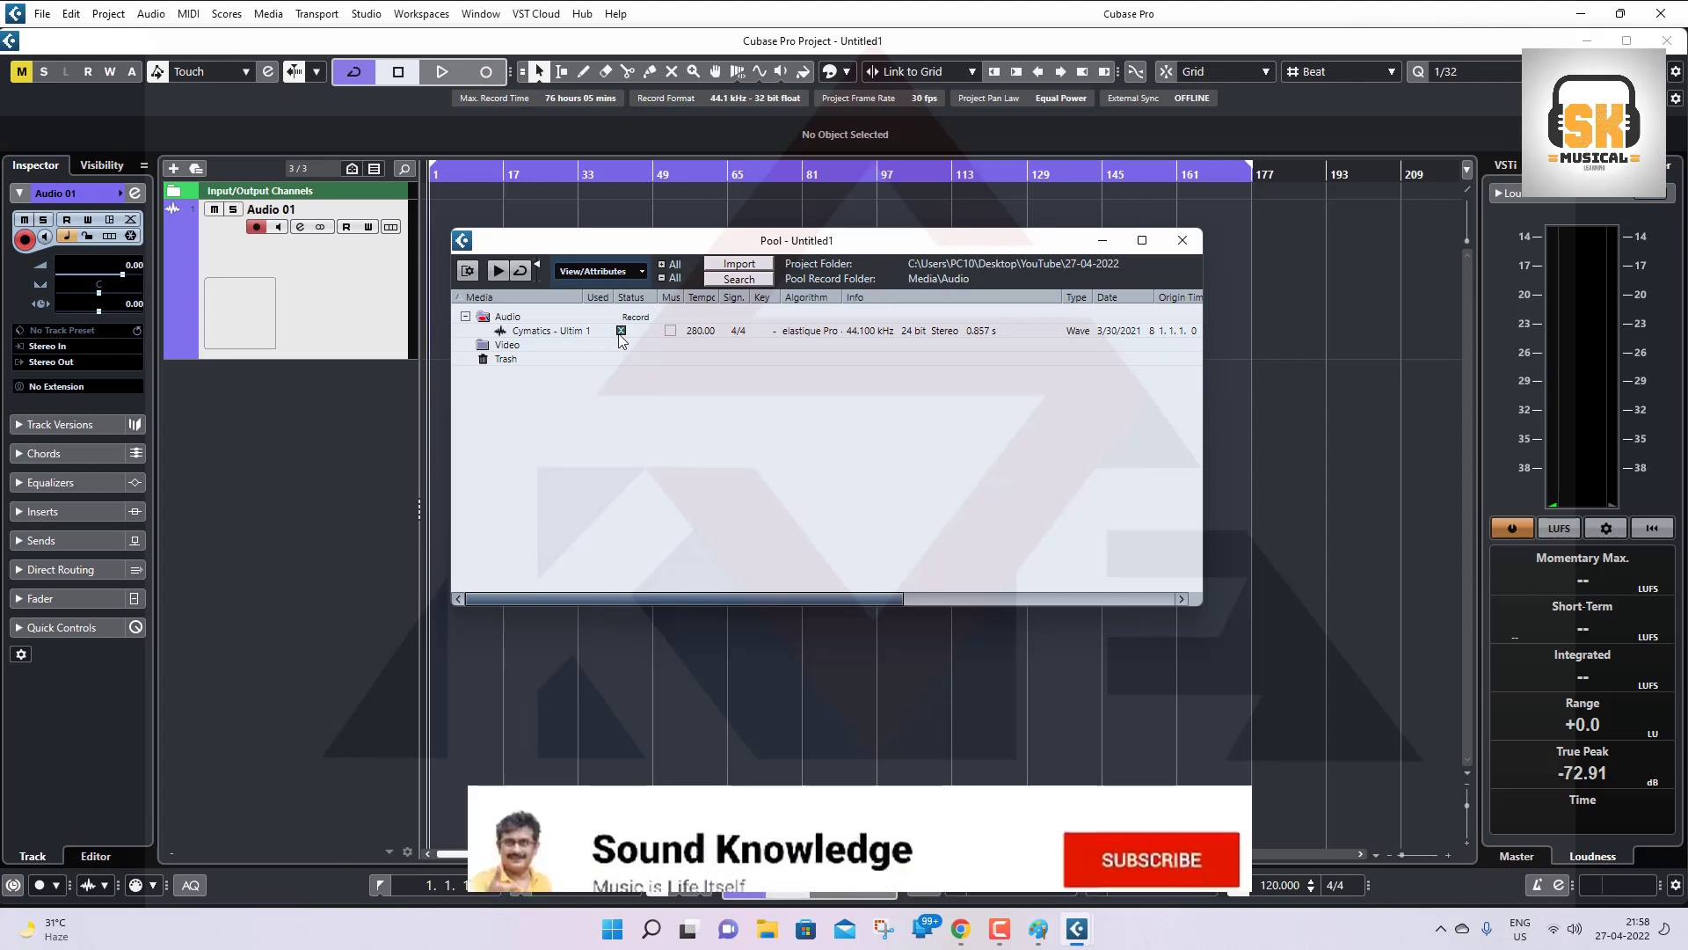
Select the kick sample in the Pool, switch to File Explorer, open Desktop > YouTube > 27-04-2022 > Audio, and widen the Name column
double_click(567, 331)
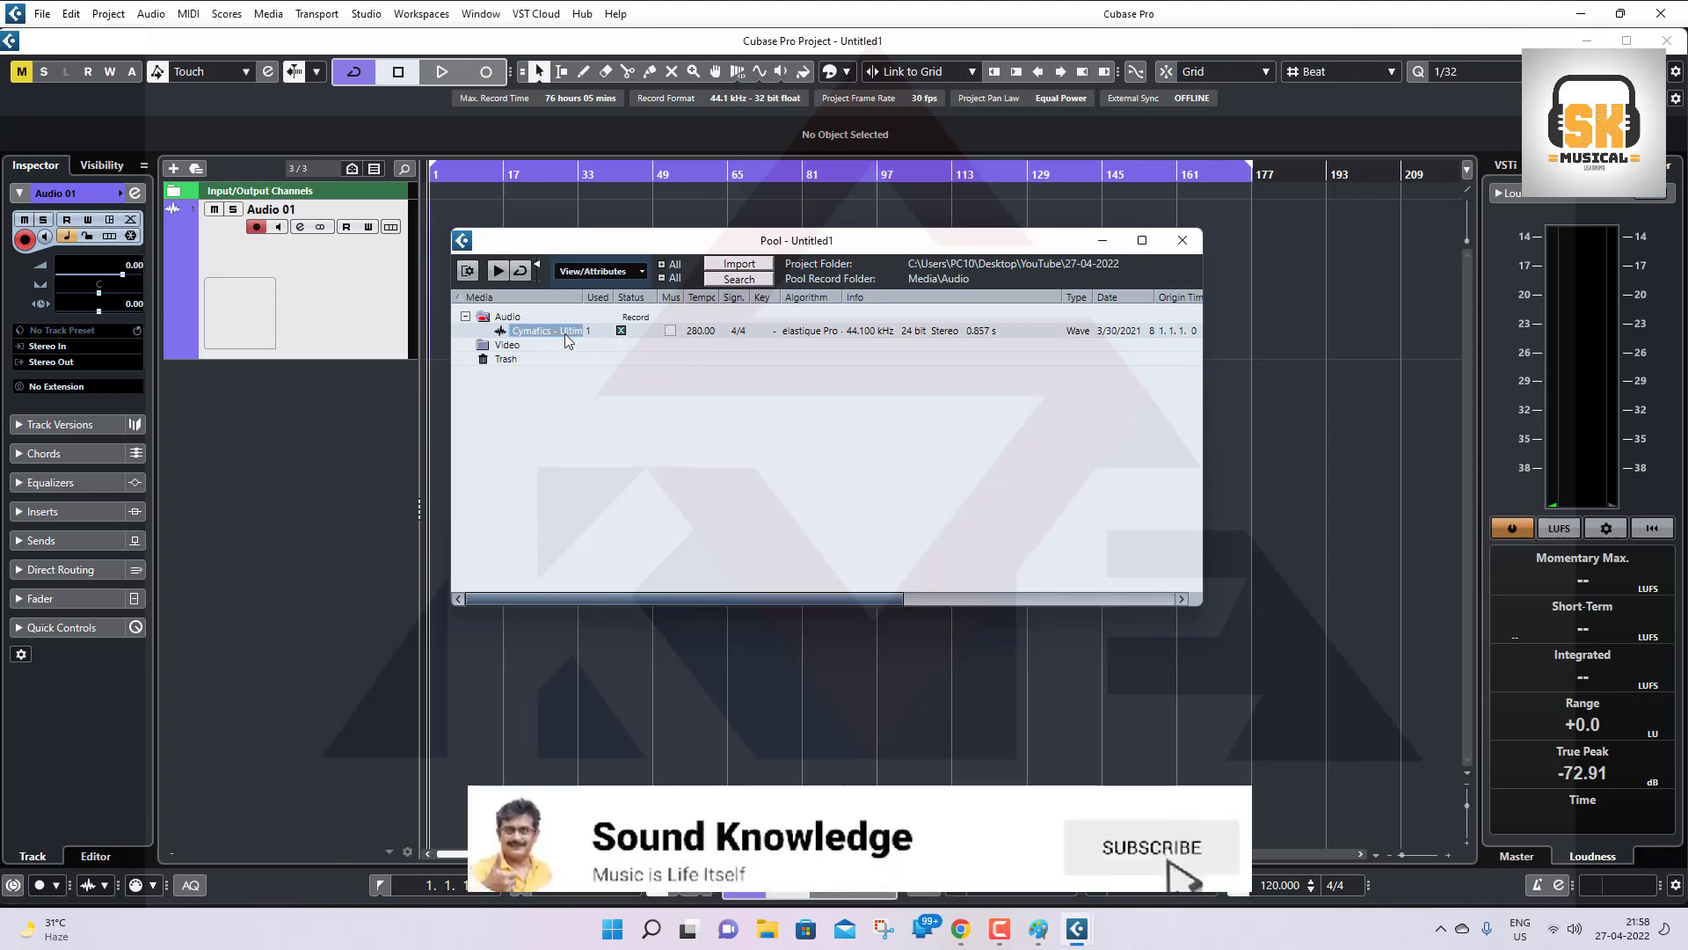
left_click(758, 934)
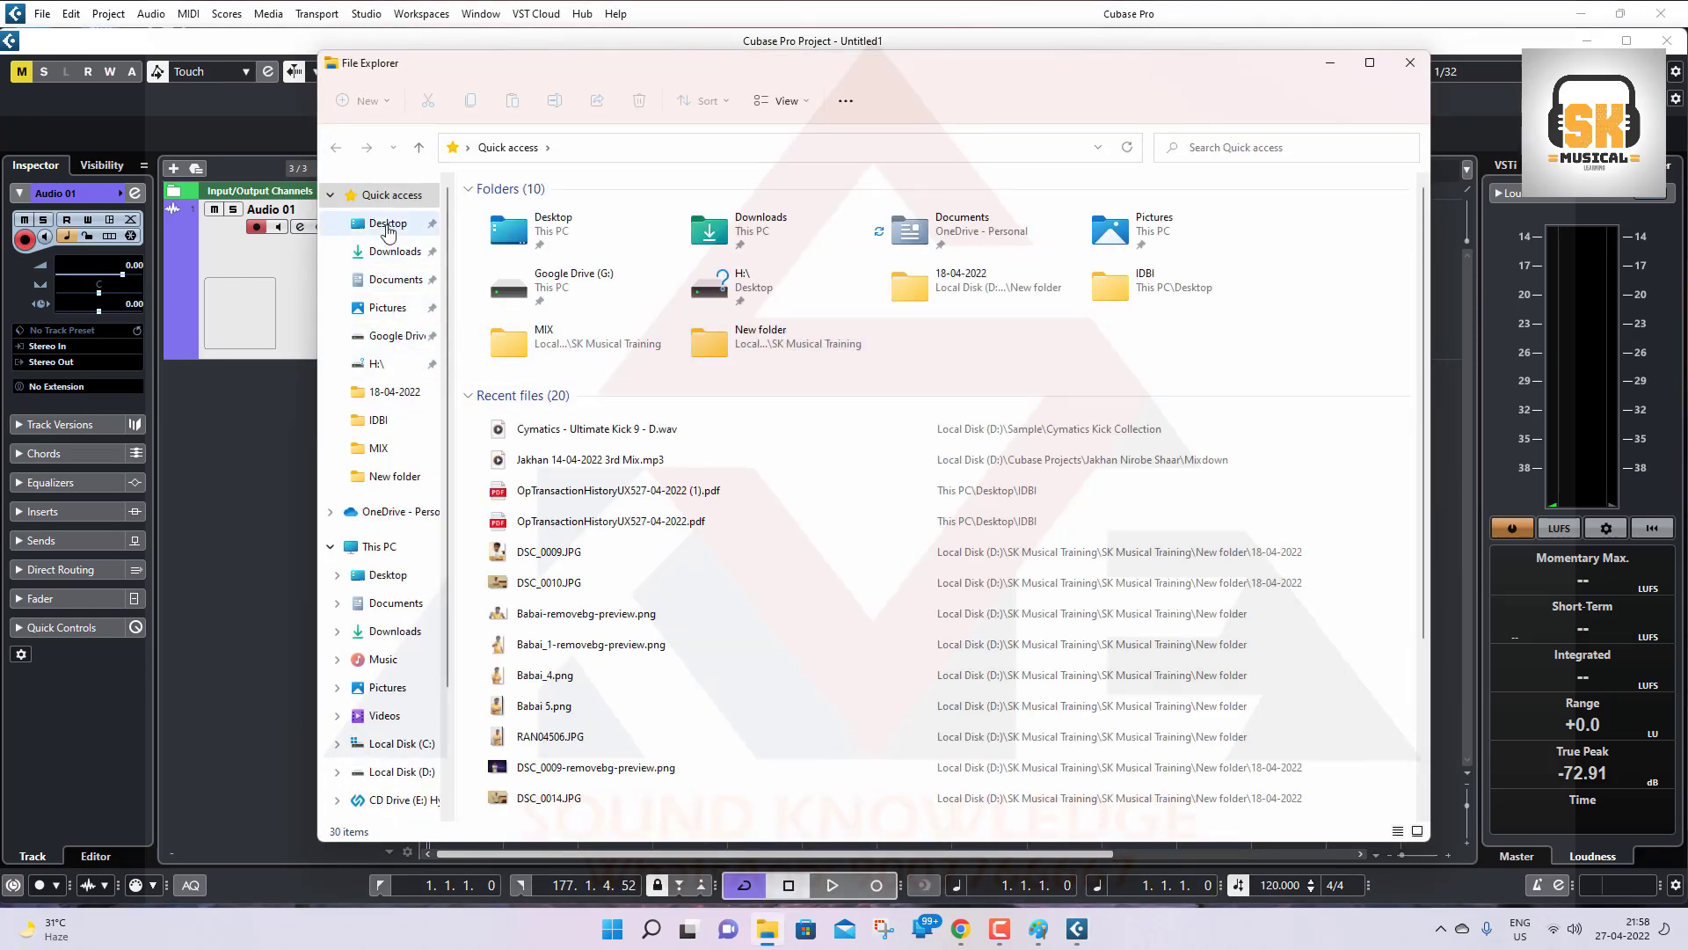
left_click(385, 223)
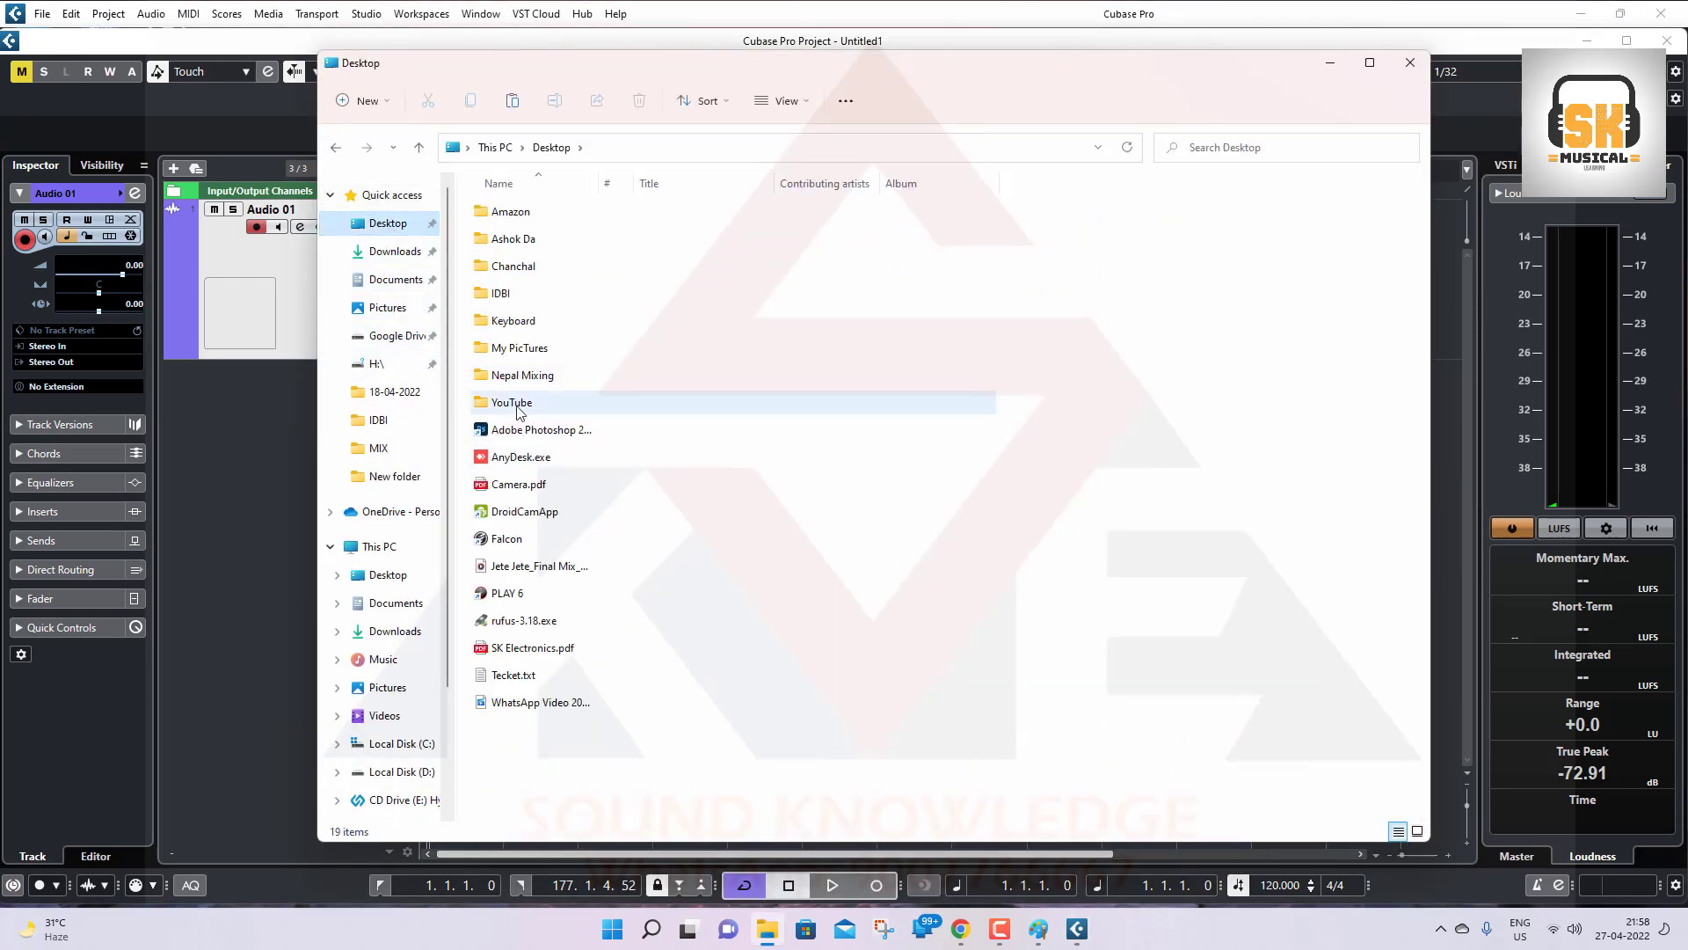
double_click(518, 405)
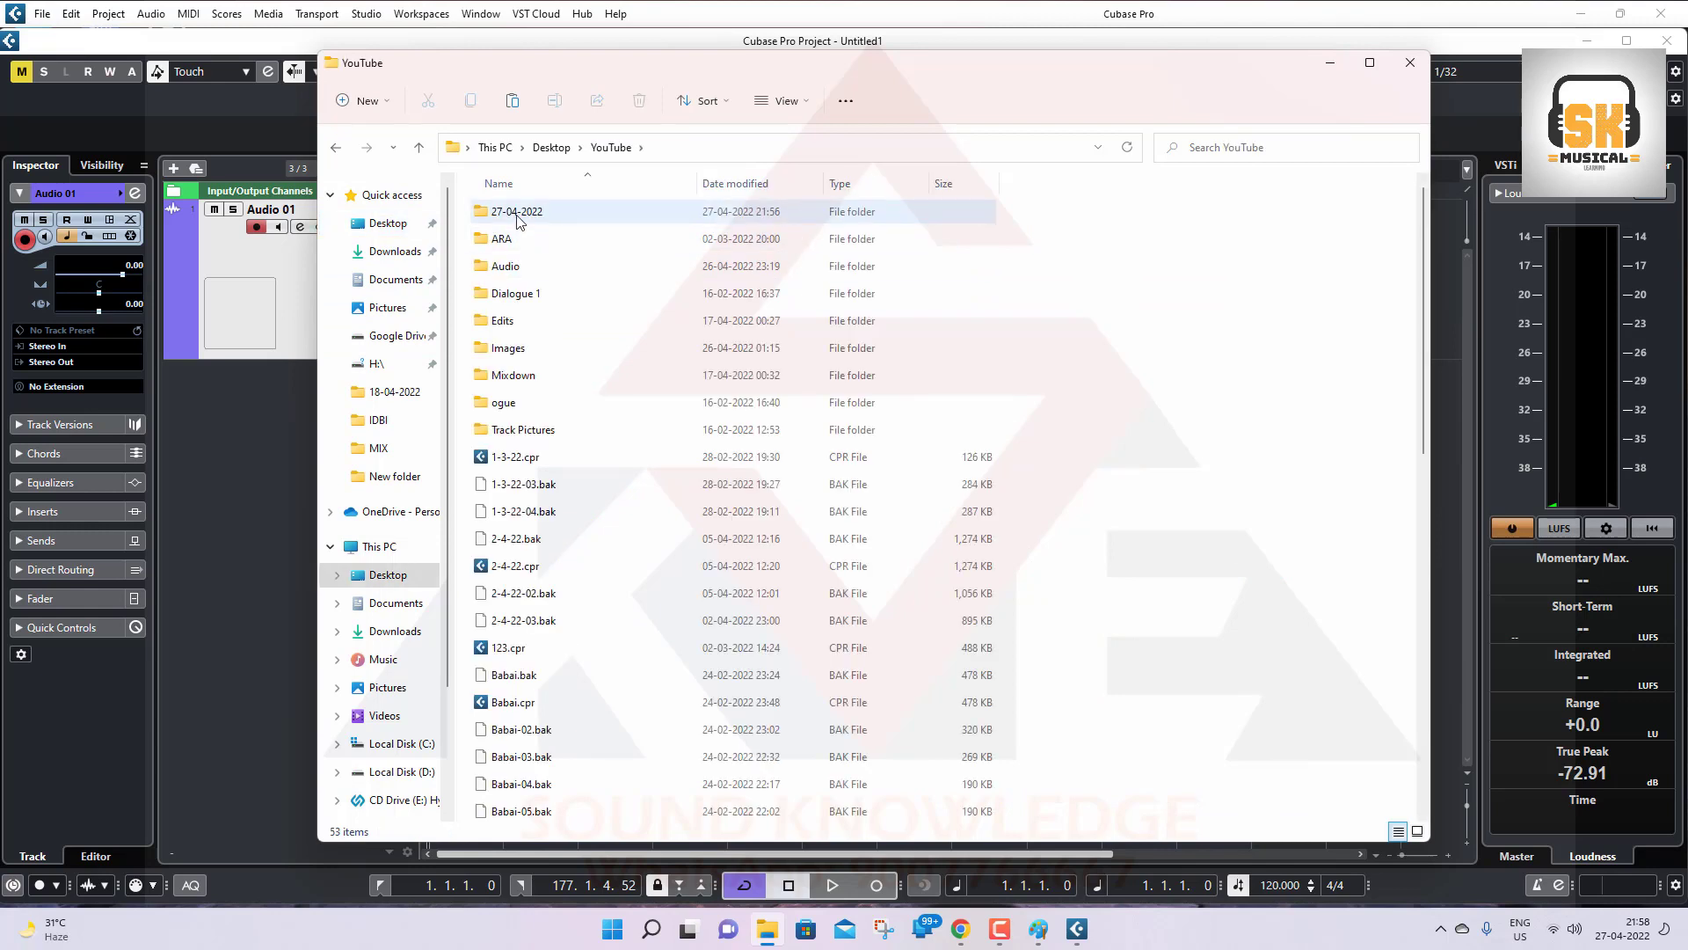
left_click(518, 216)
right_click(519, 218)
left_click(572, 272)
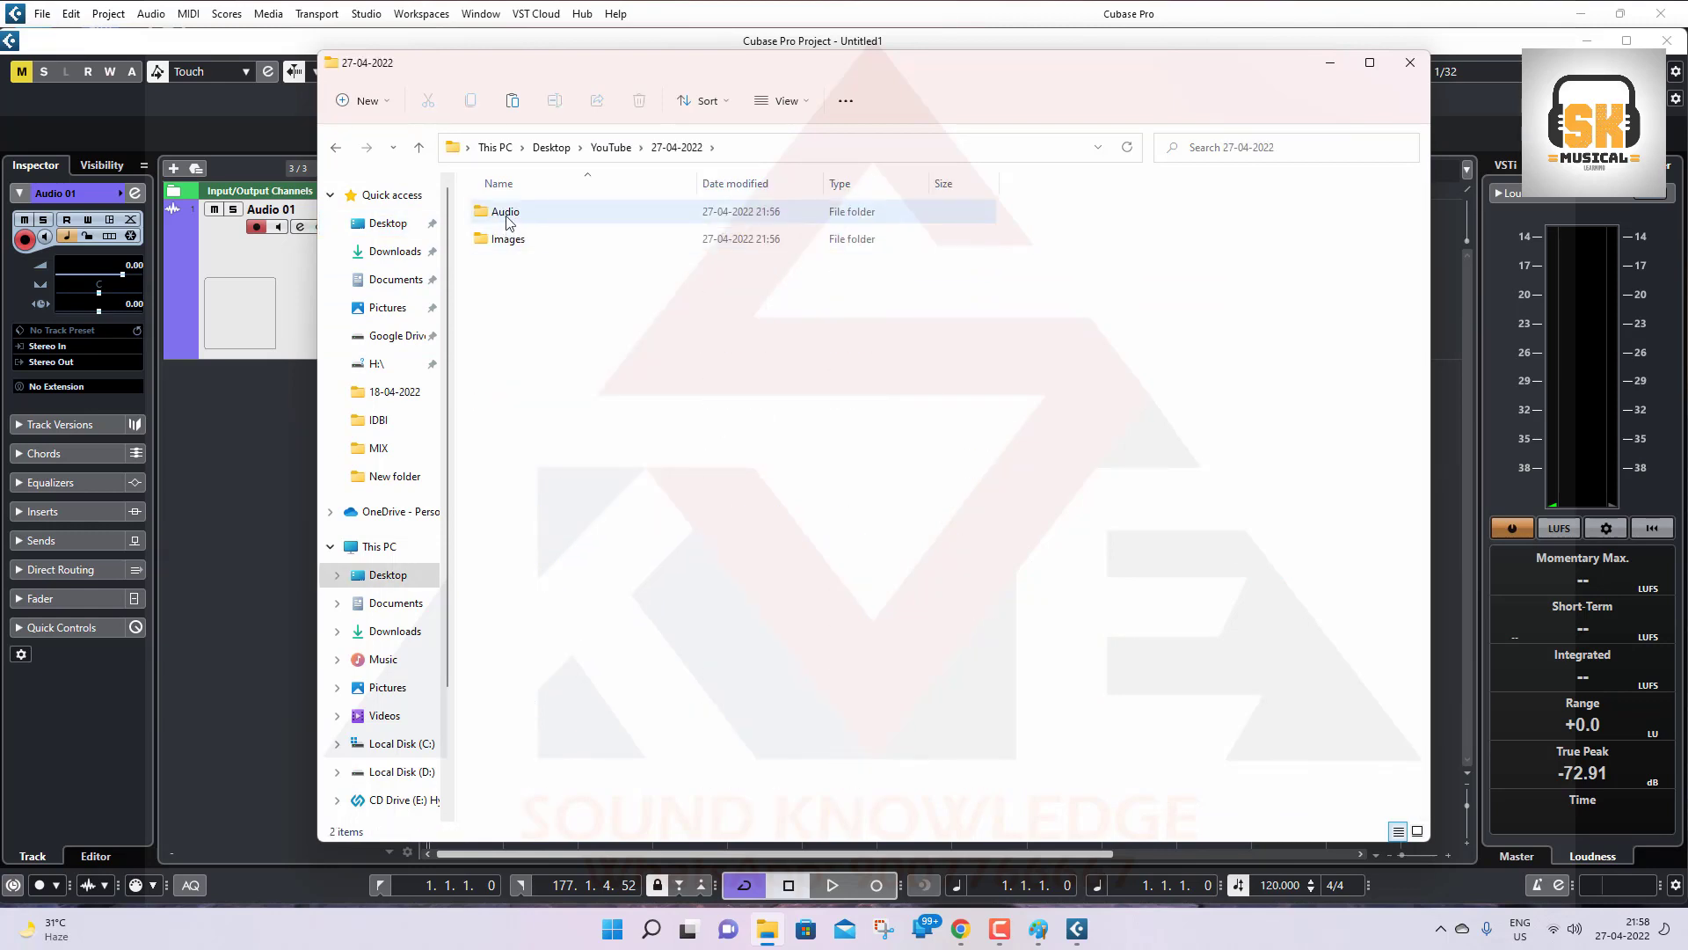
double_click(501, 212)
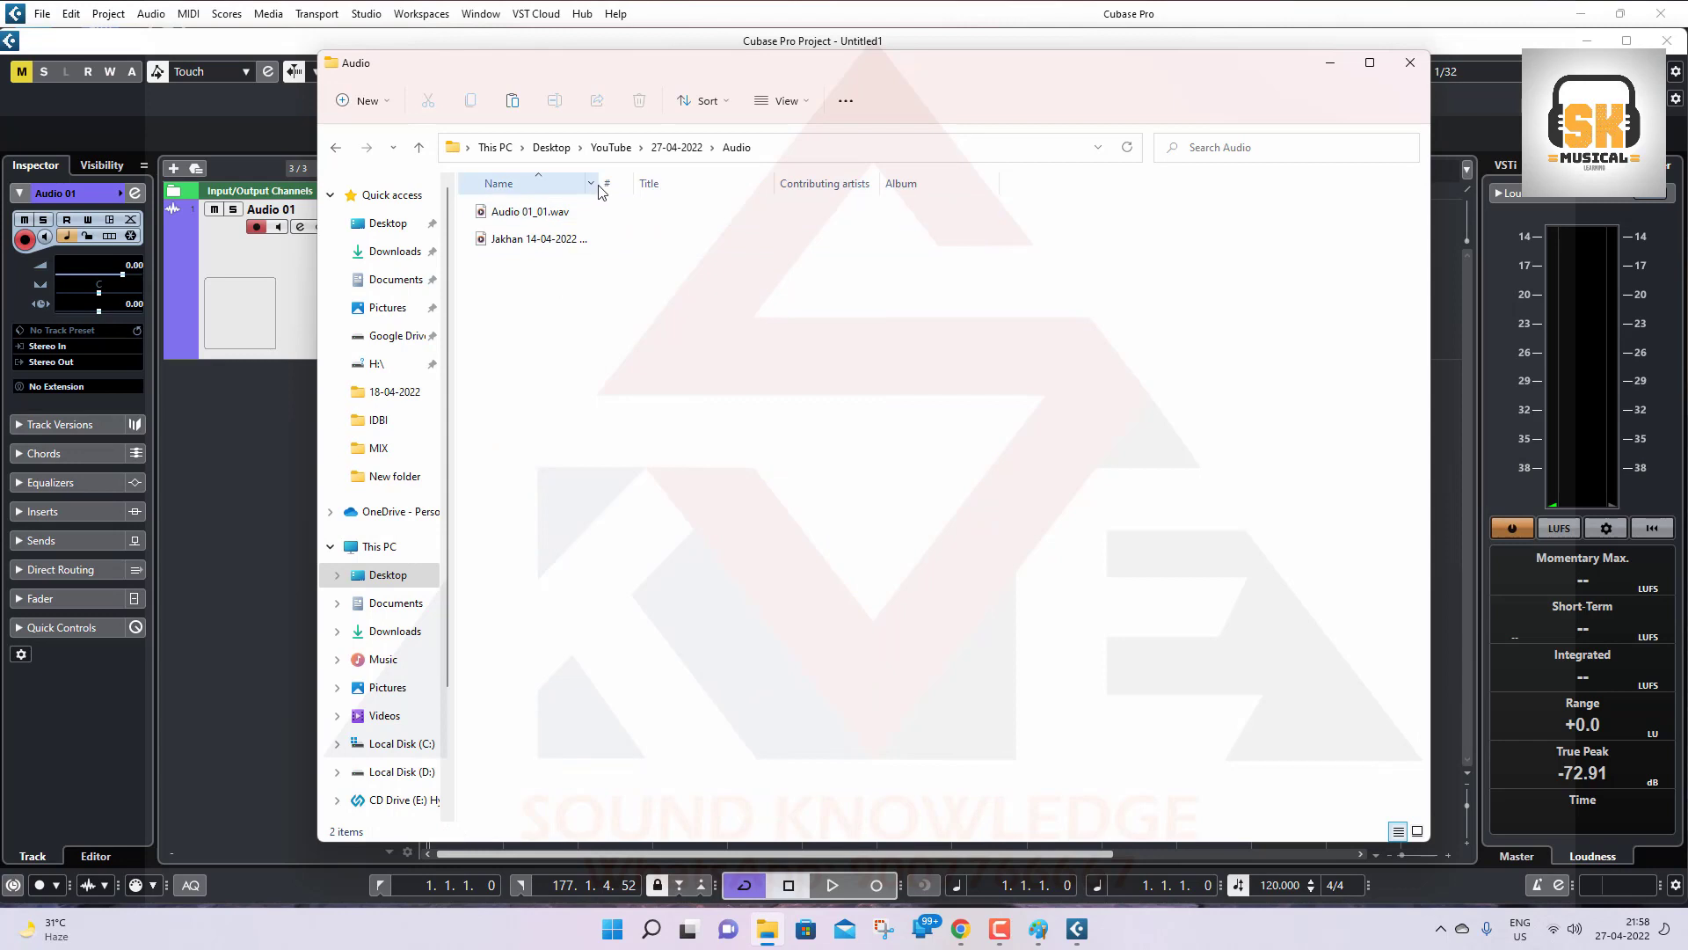
left_click_drag(696, 184, 697, 184)
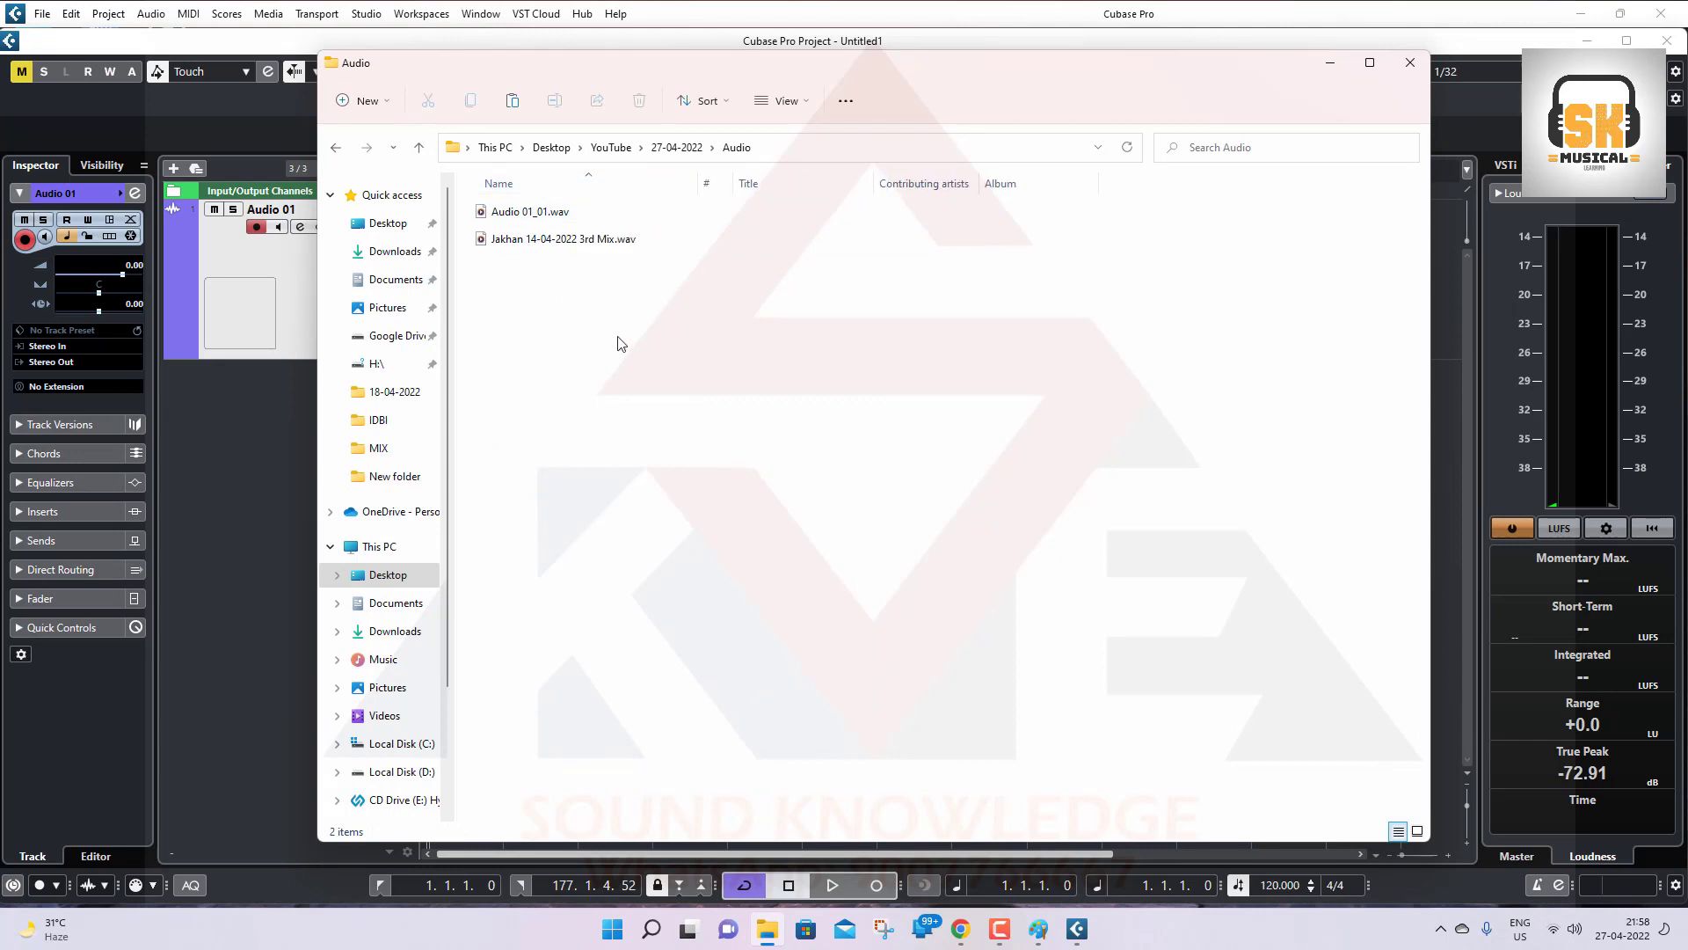
Delete Jakhan 14-04-2022 3rd Mix.wav from the project's Audio folder and close File Explorer
left_click(546, 241)
key("Delete")
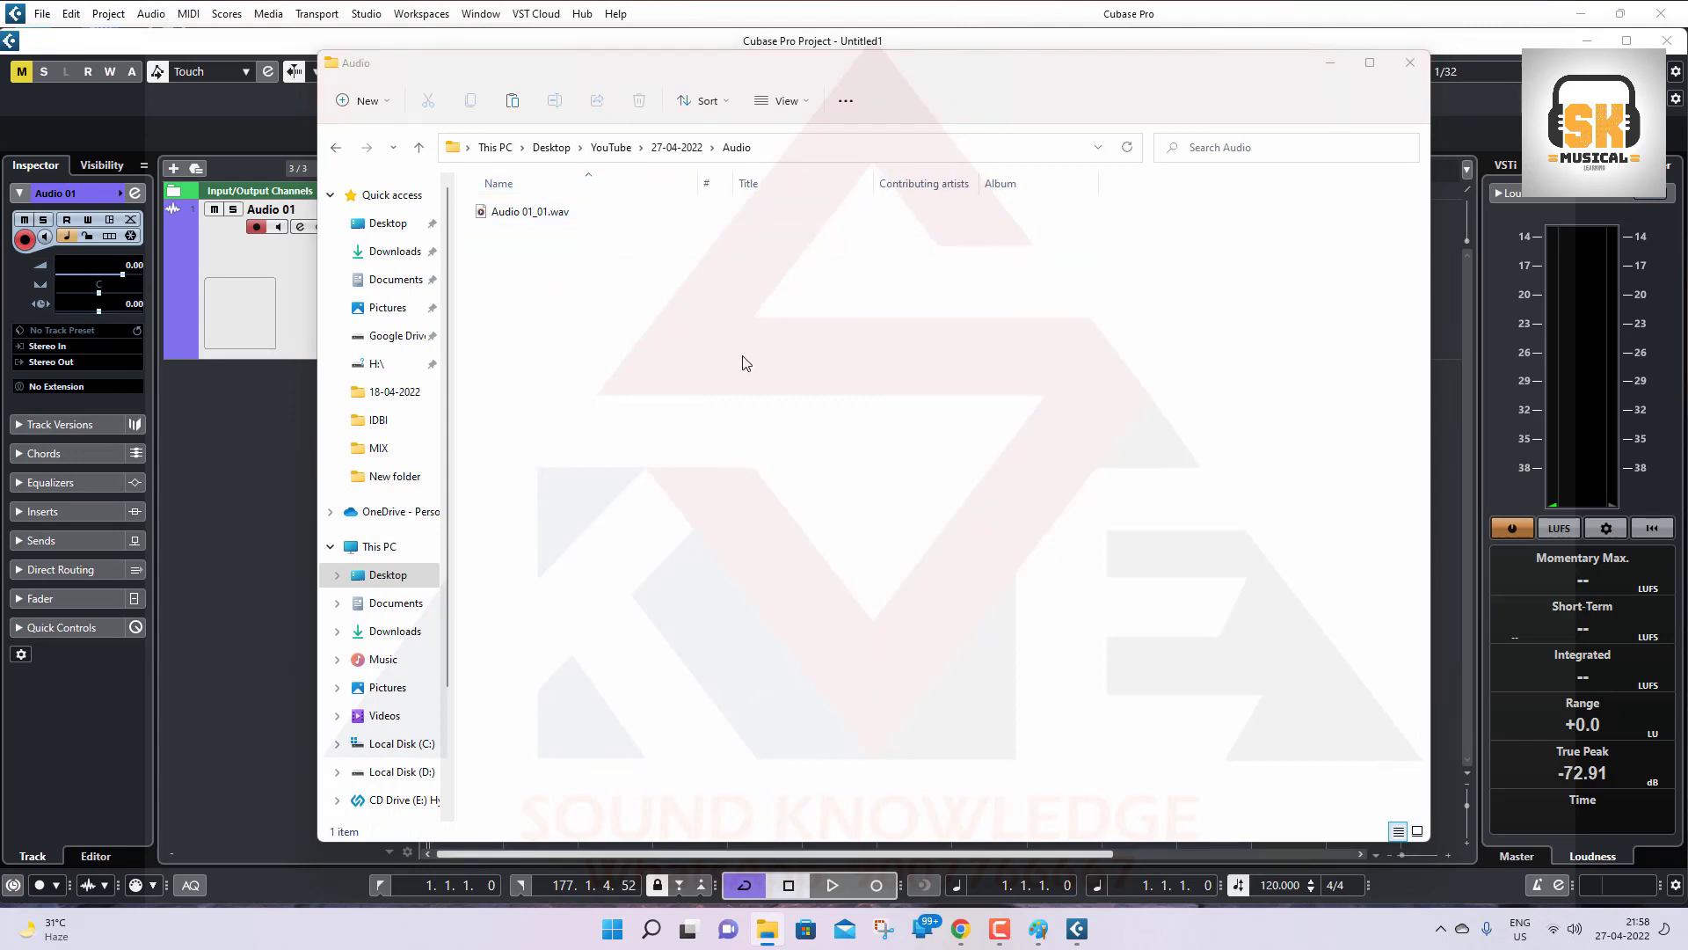
left_click(537, 215)
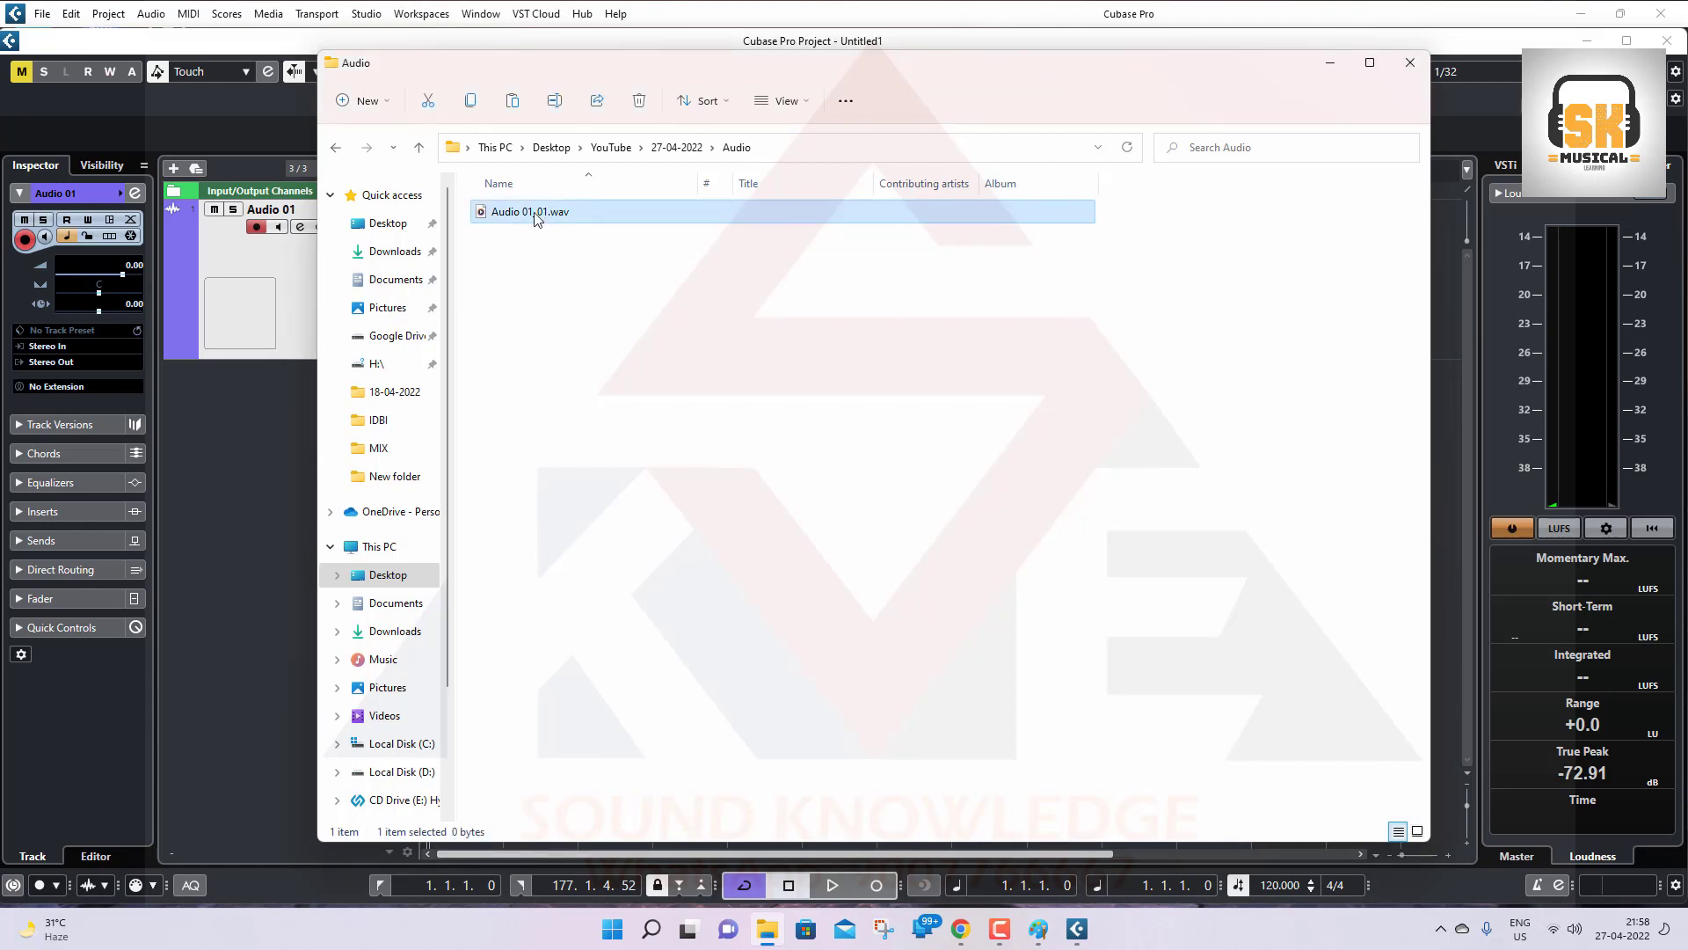
left_click(1410, 63)
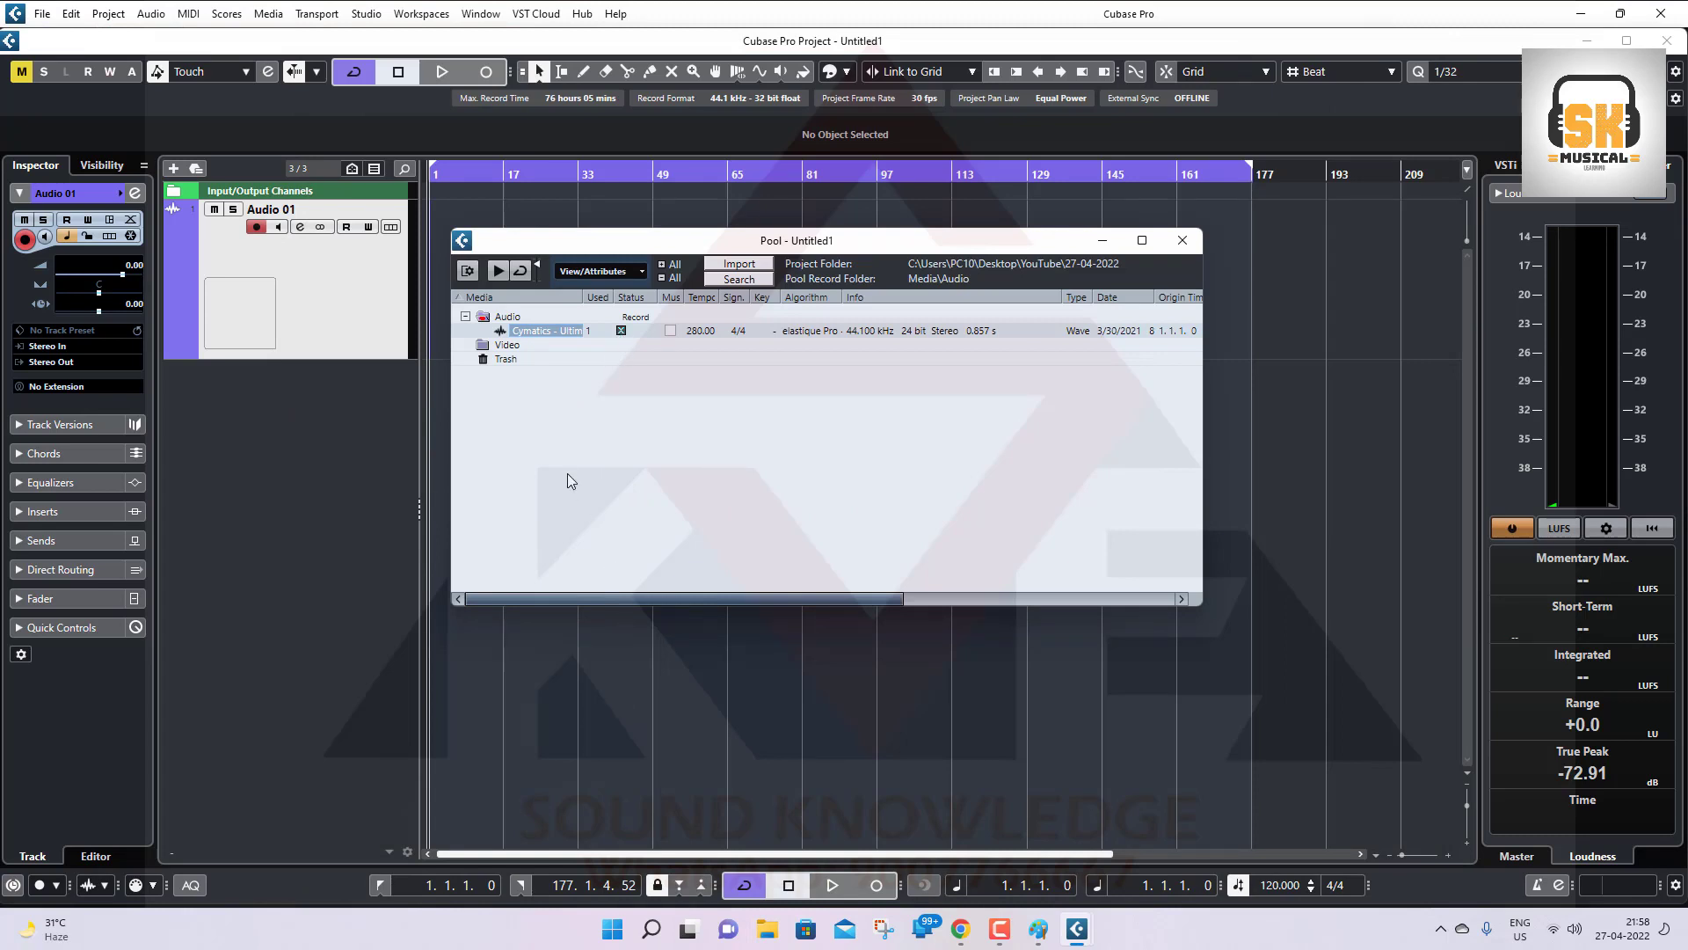
Run Prepare Archive from the Pool to copy the external kick file into the working directory, and close the Pool
right_click(561, 417)
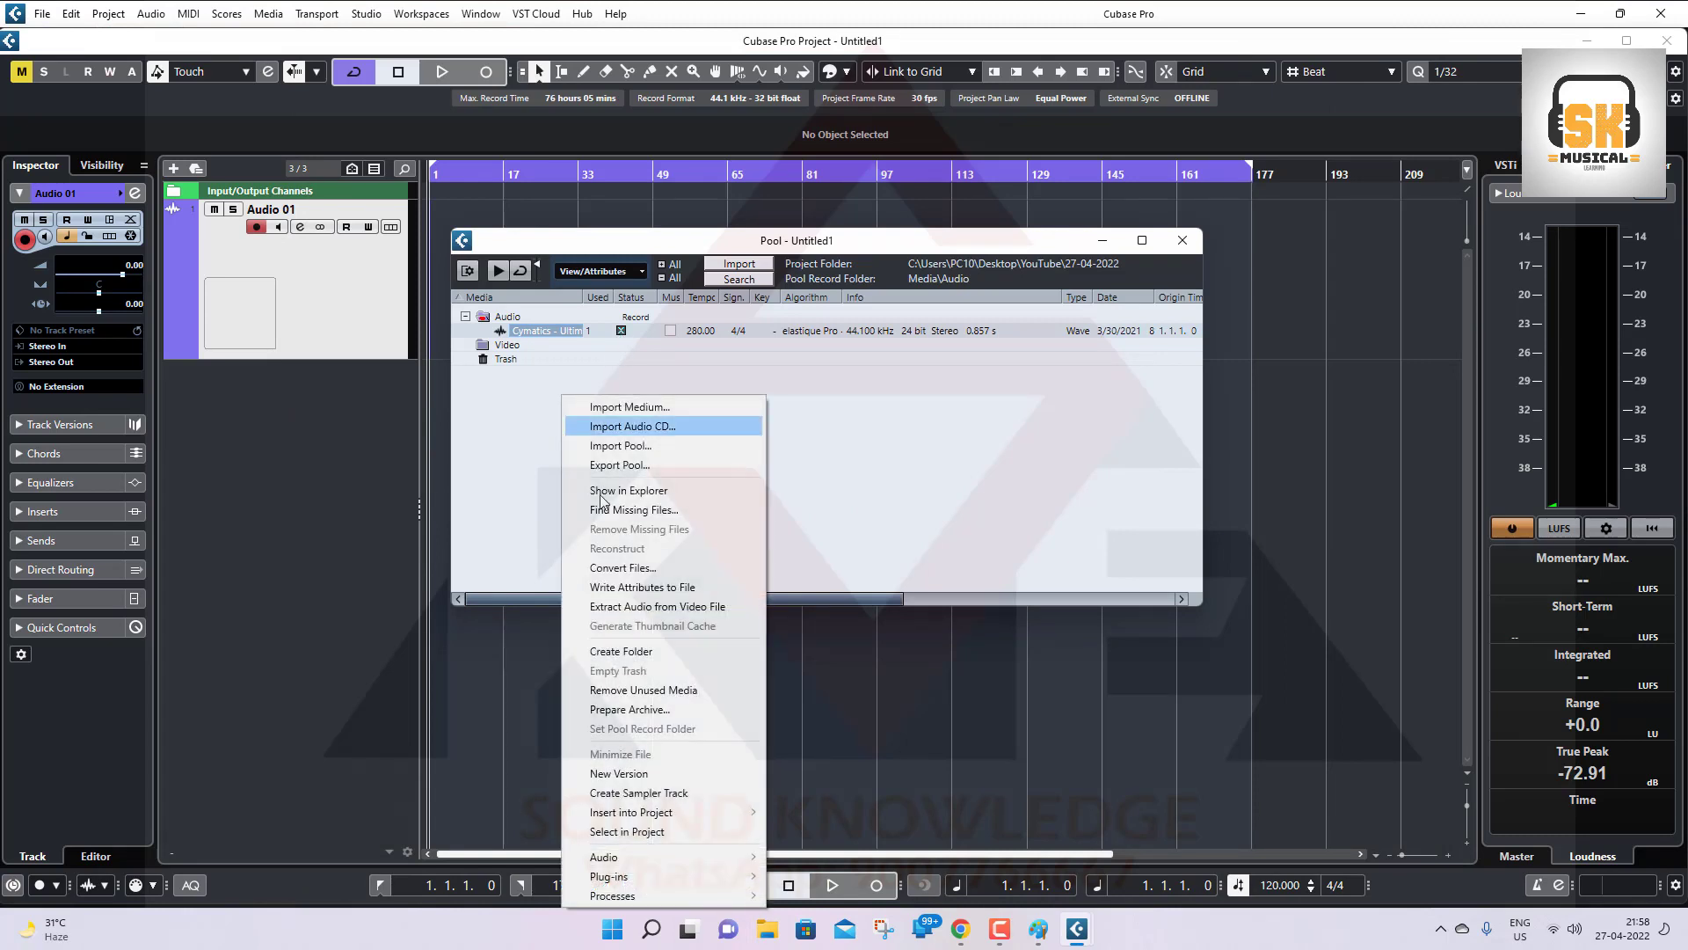
left_click(631, 711)
left_click(806, 490)
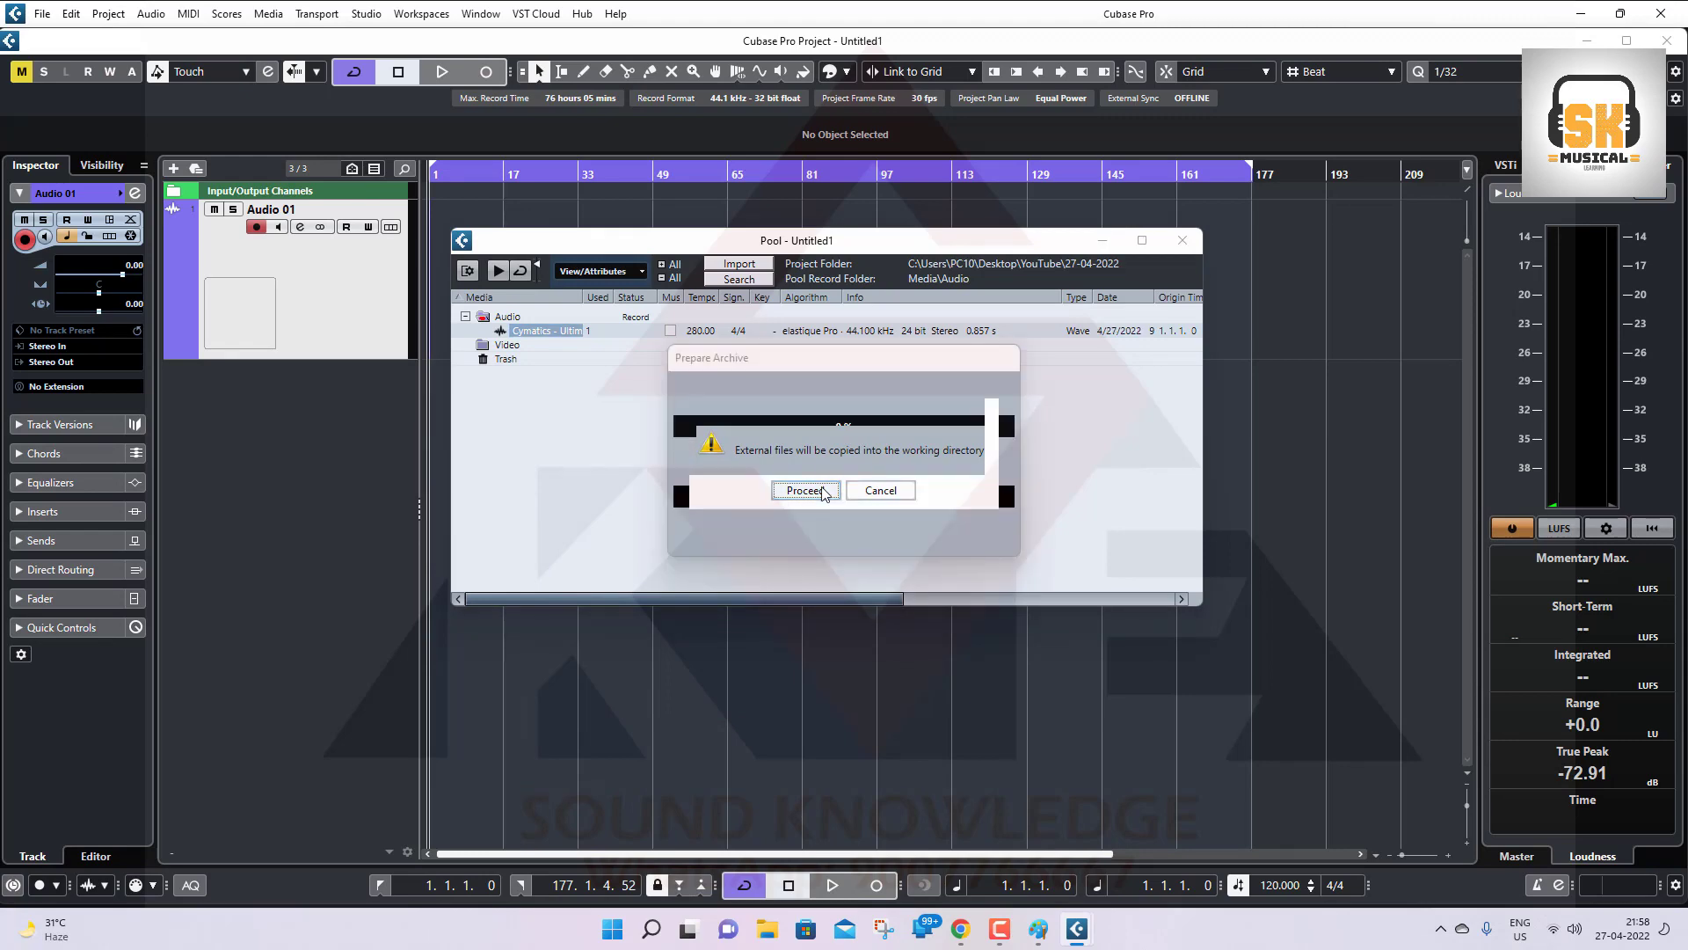
left_click(842, 490)
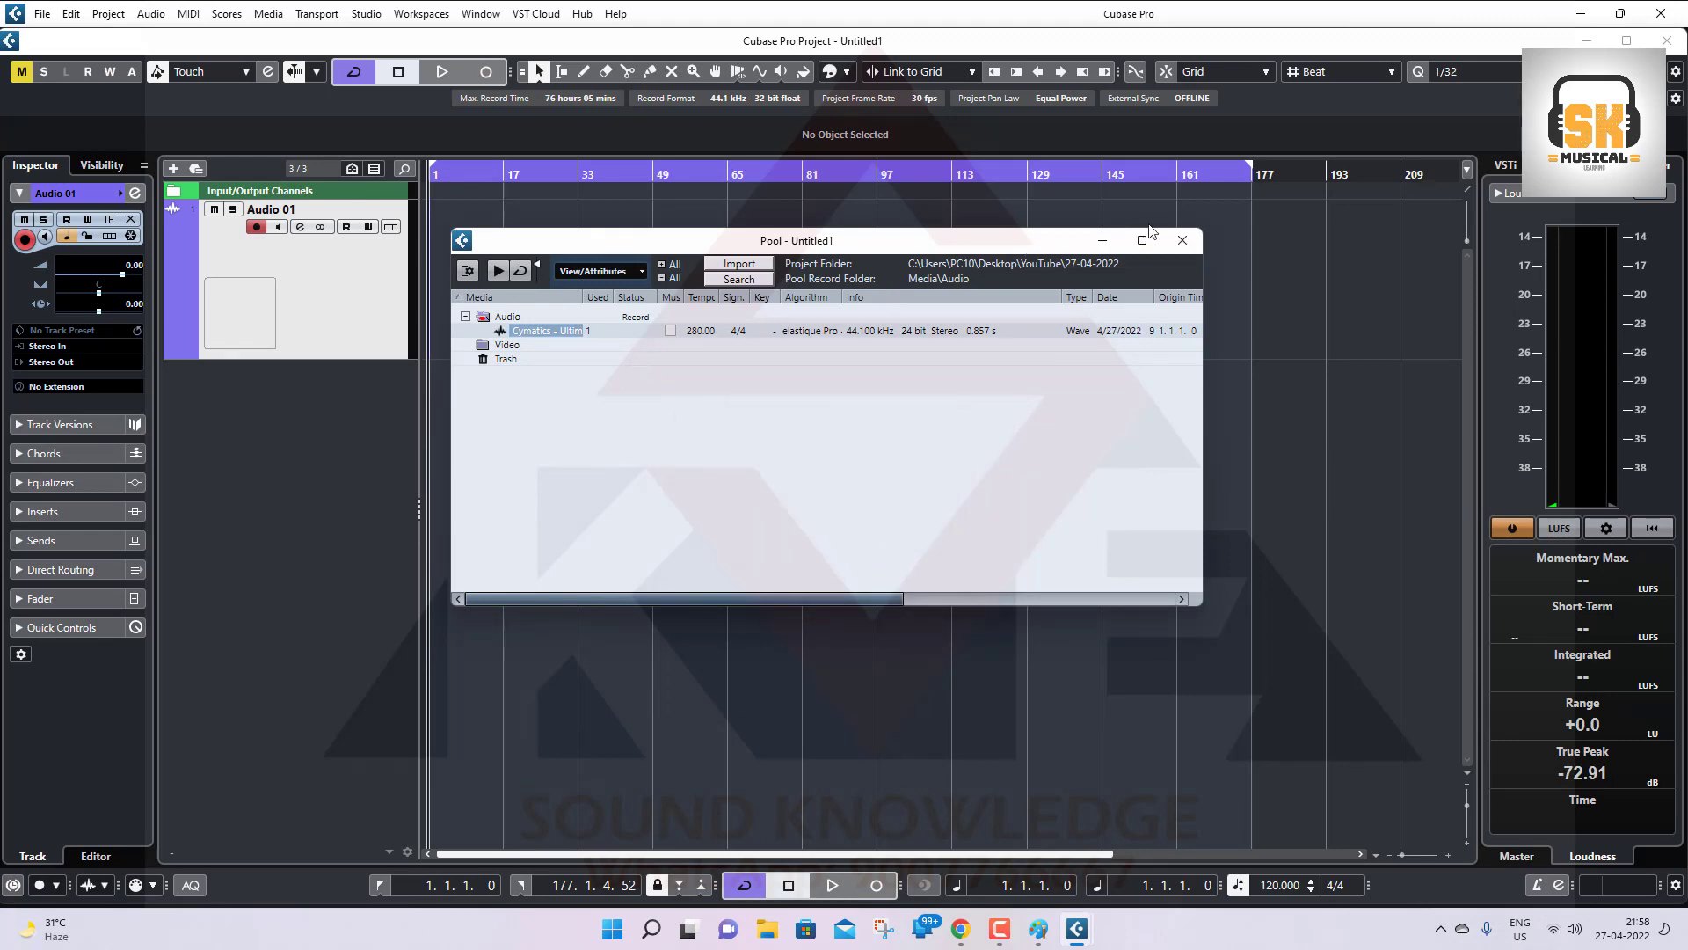
left_click(1181, 240)
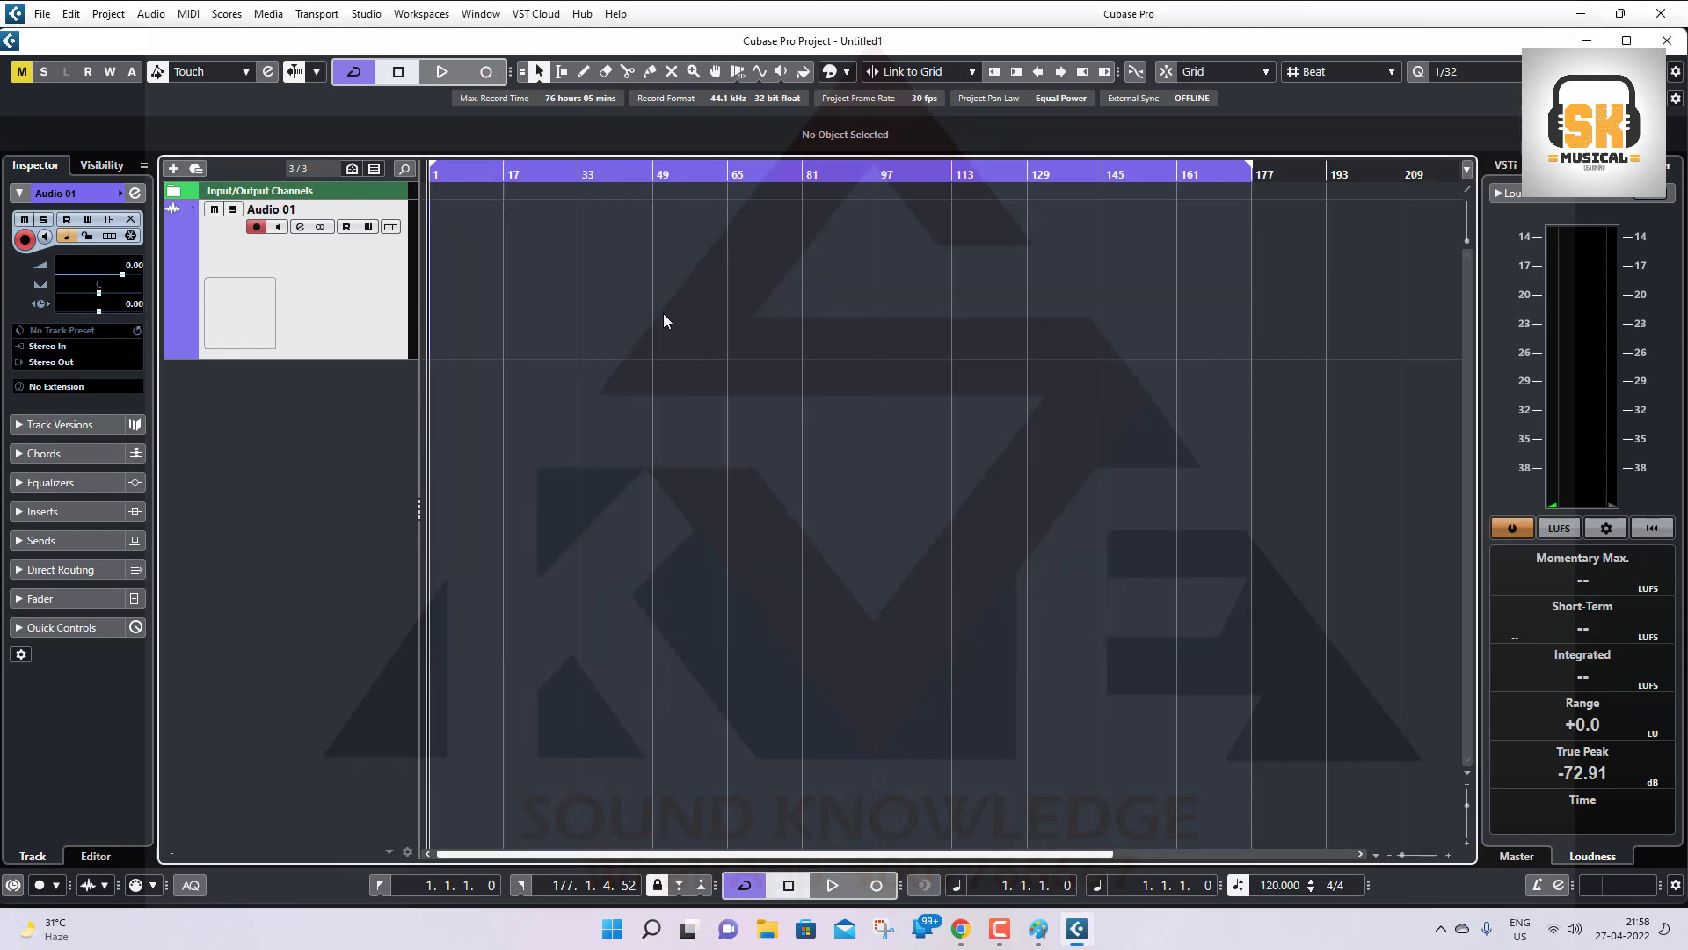
Remove the Audio 01 track from the project, confirming the deletion of its data
right_click(328, 314)
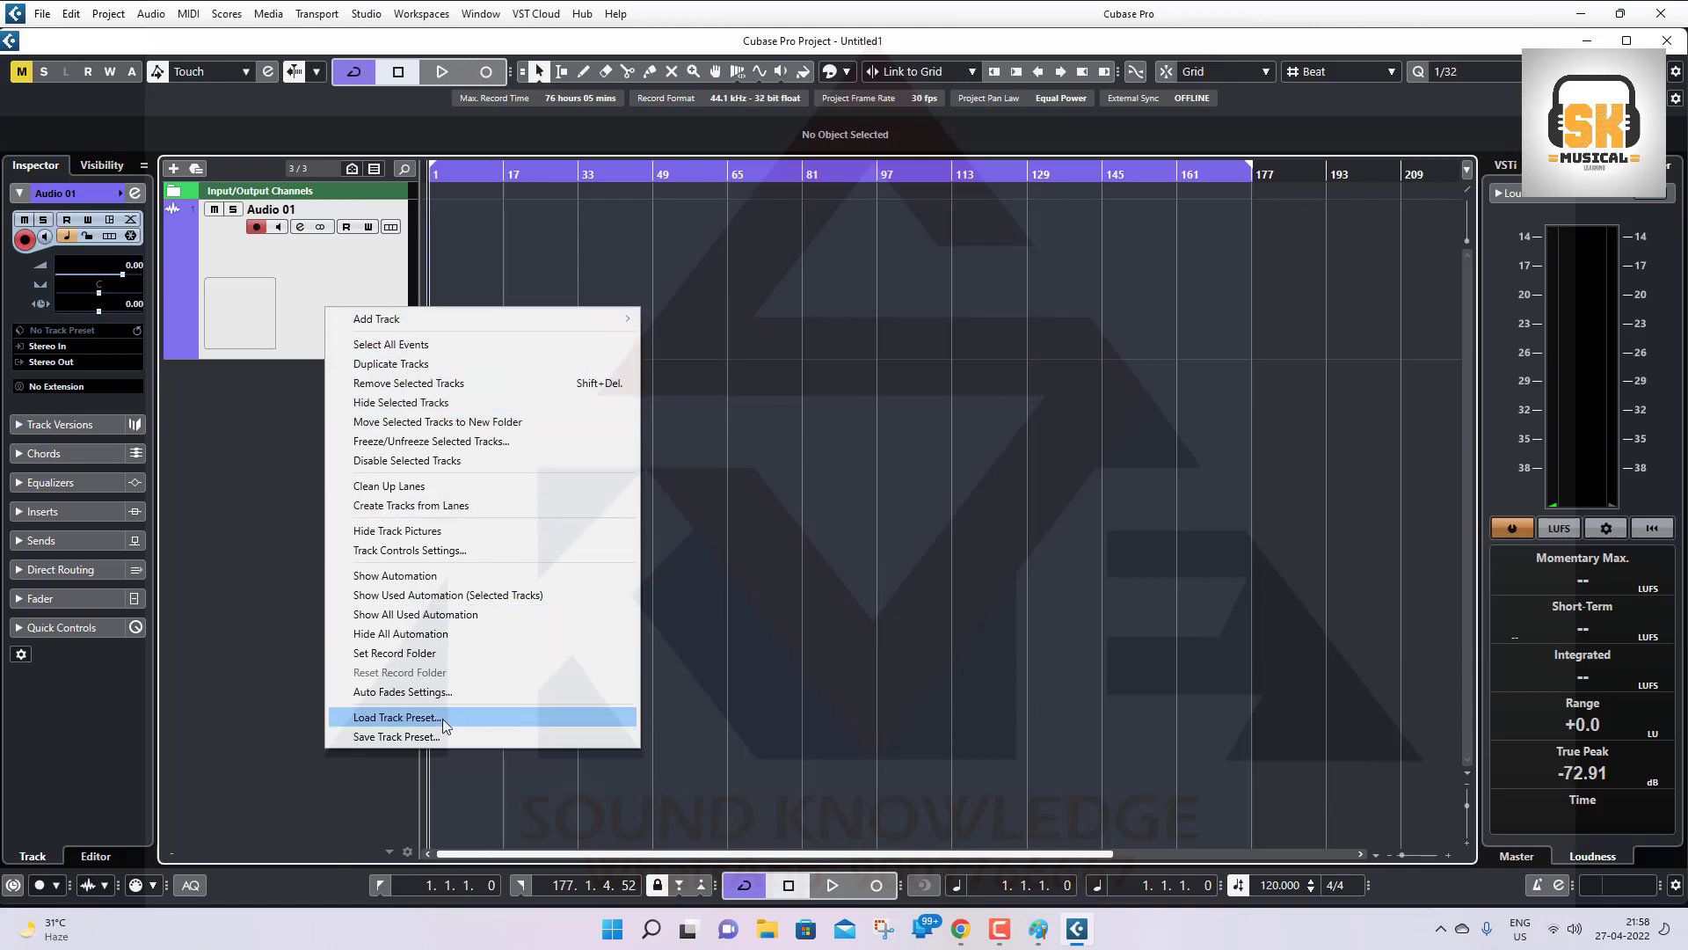
left_click(872, 339)
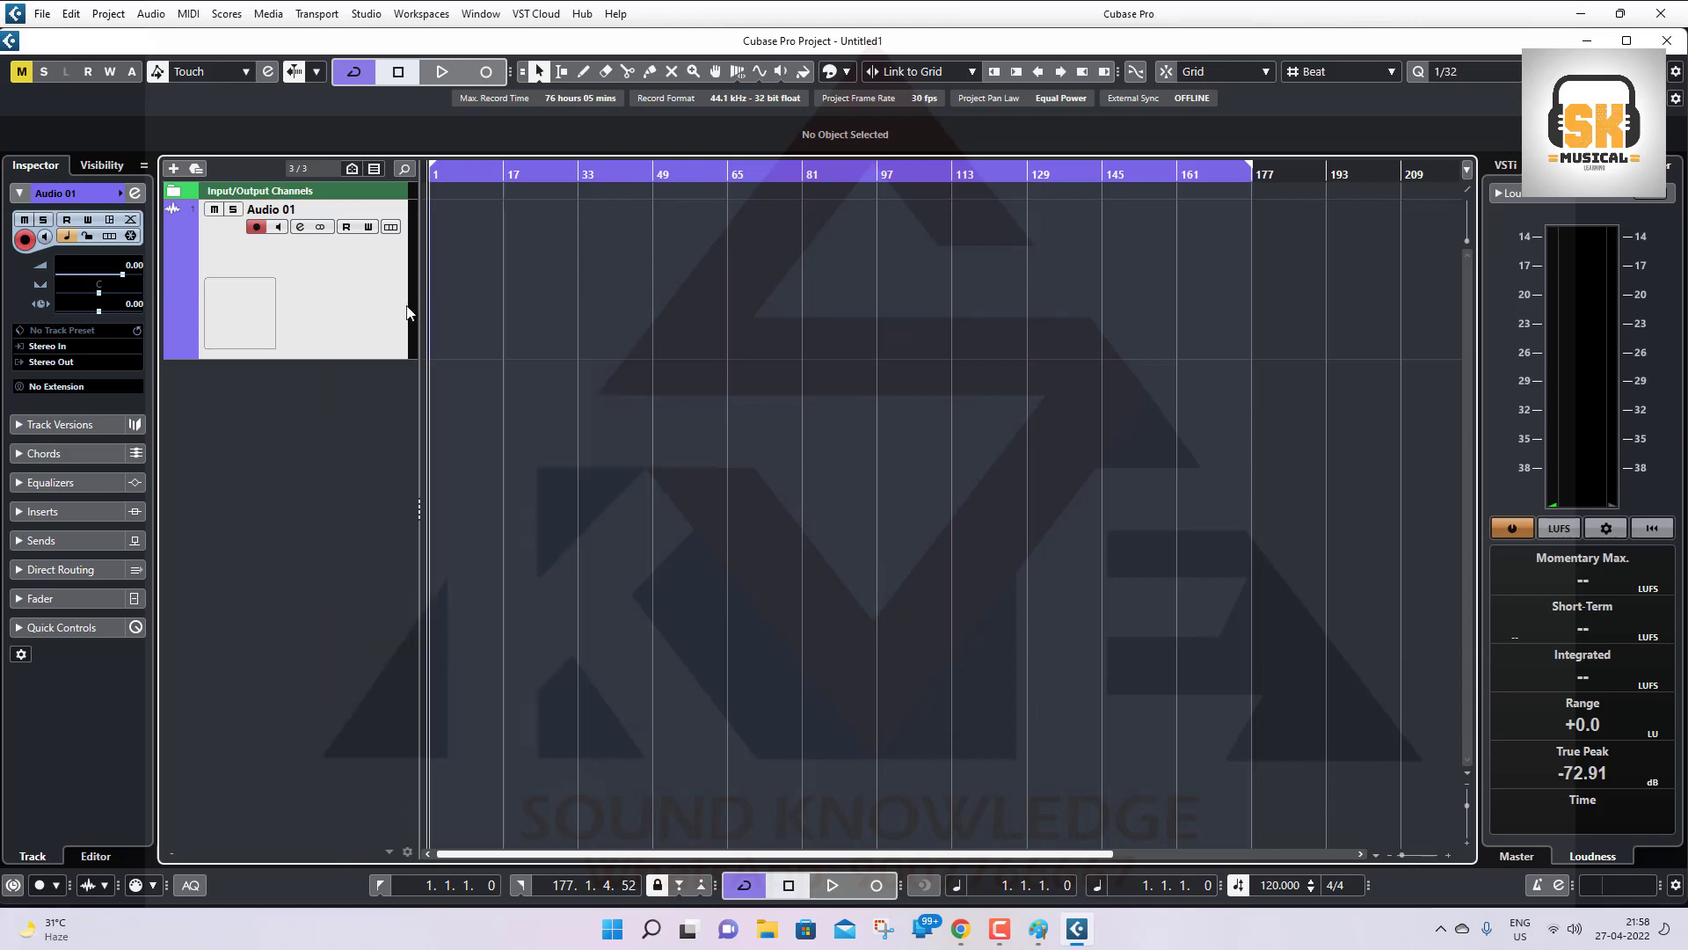
right_click(361, 295)
left_click(445, 387)
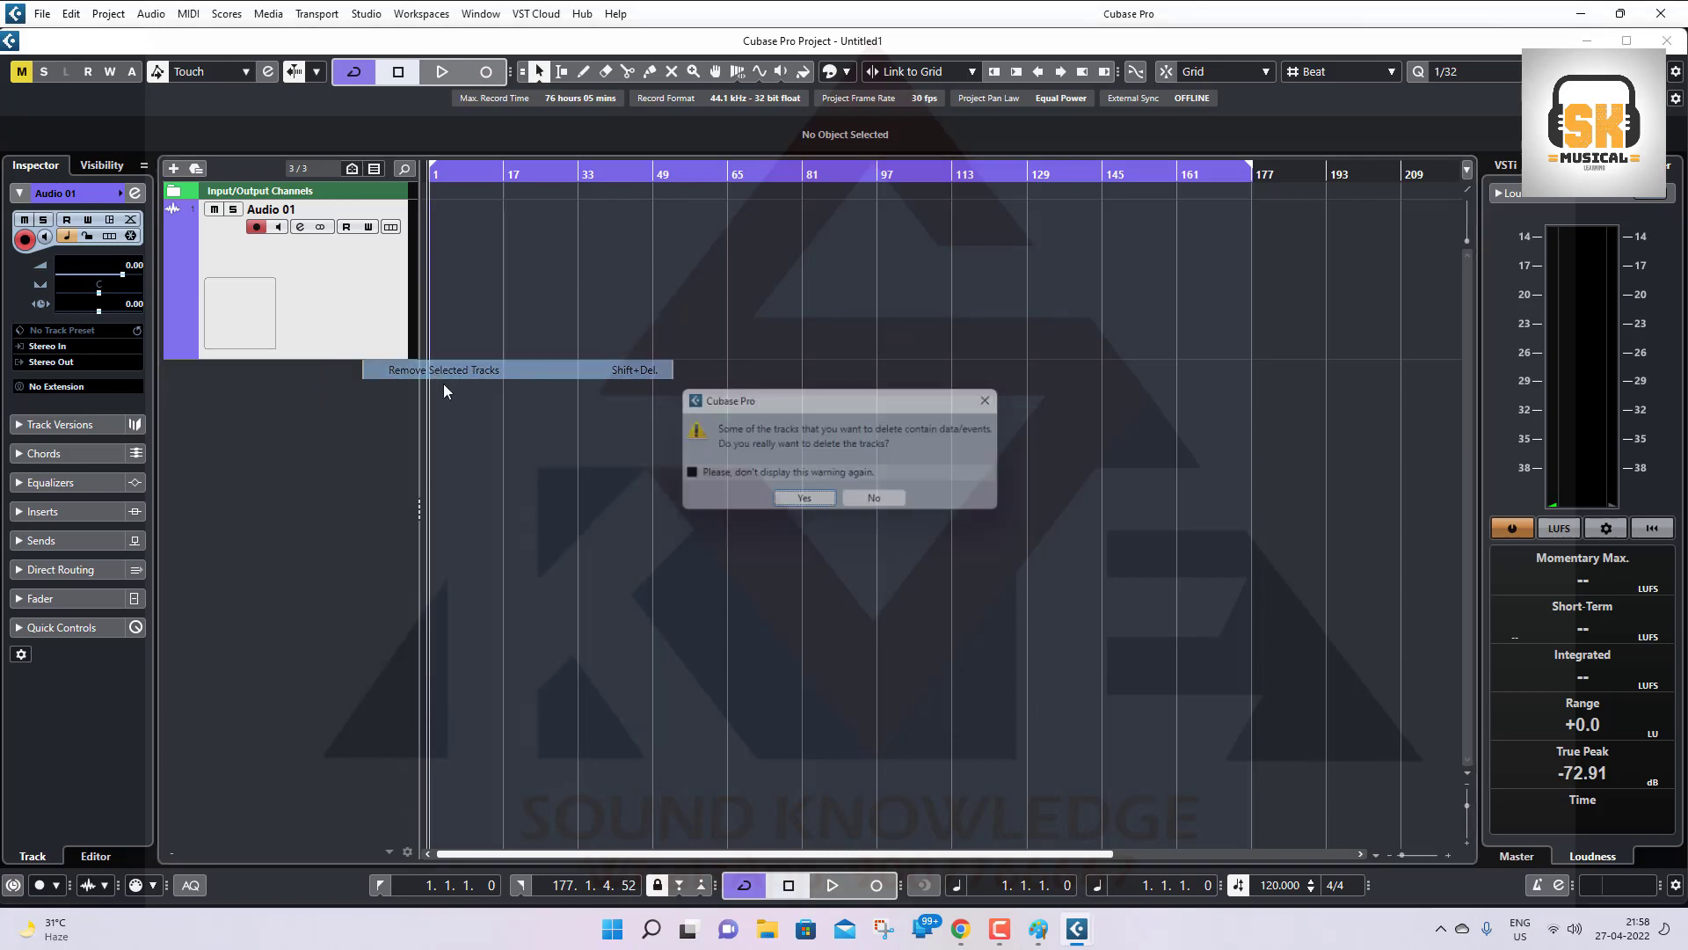
left_click(802, 497)
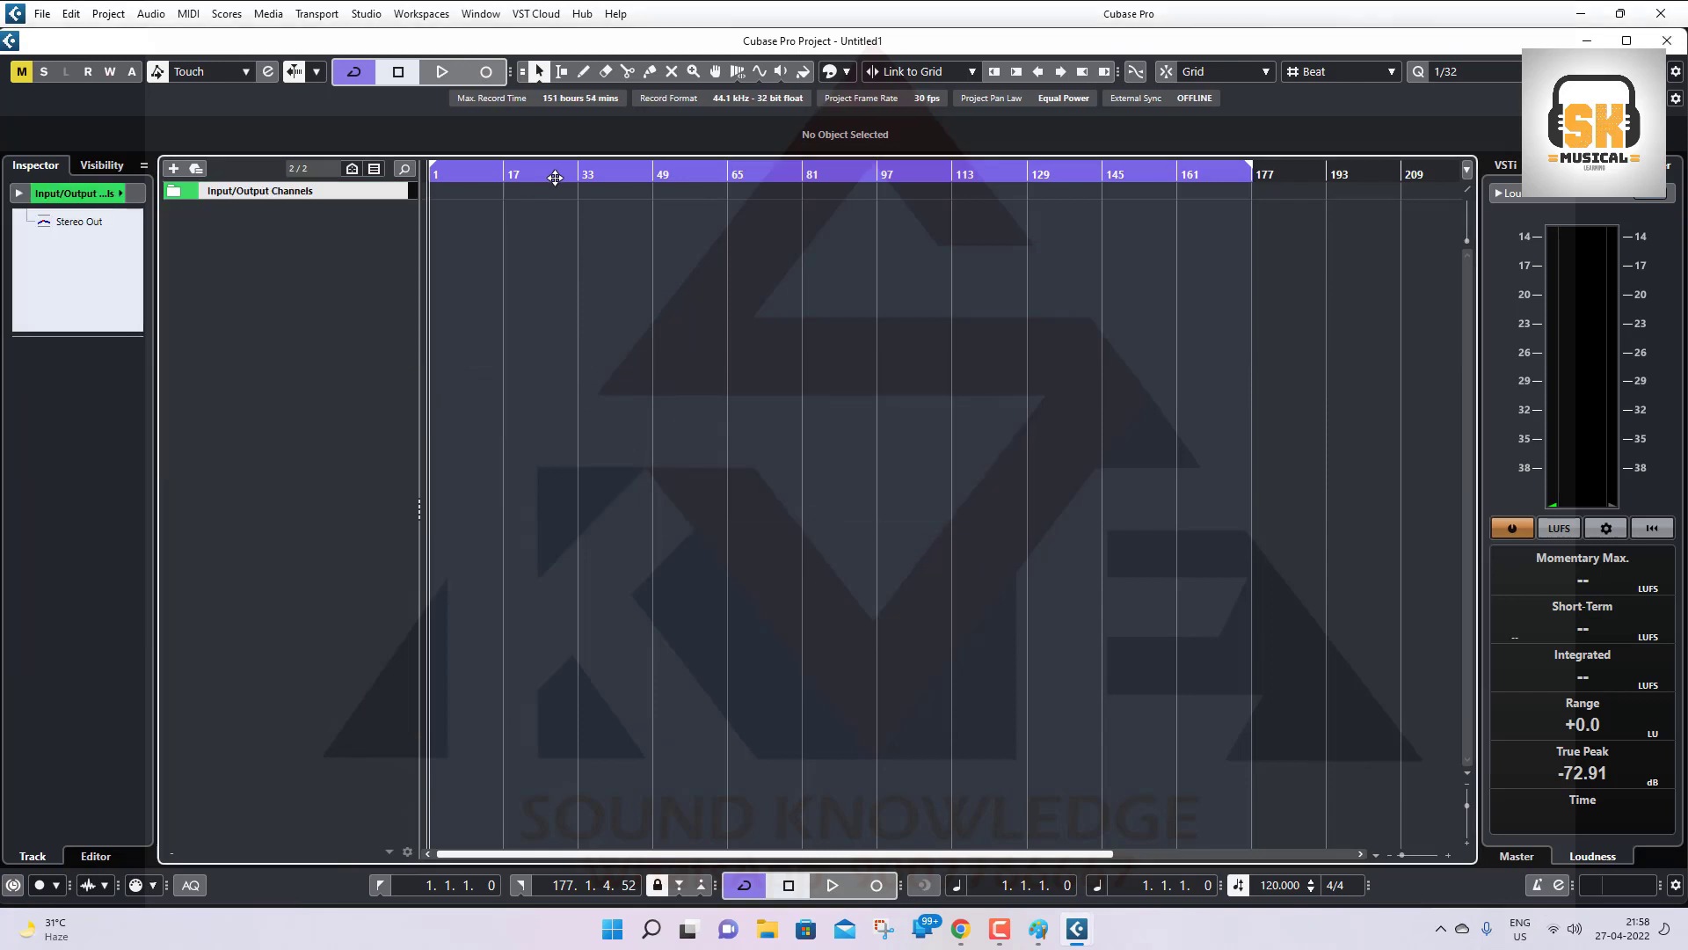
Move the right locator back to the project start at 1.1.1.0 and deactivate all mute states
left_click_drag(1250, 173, 431, 202)
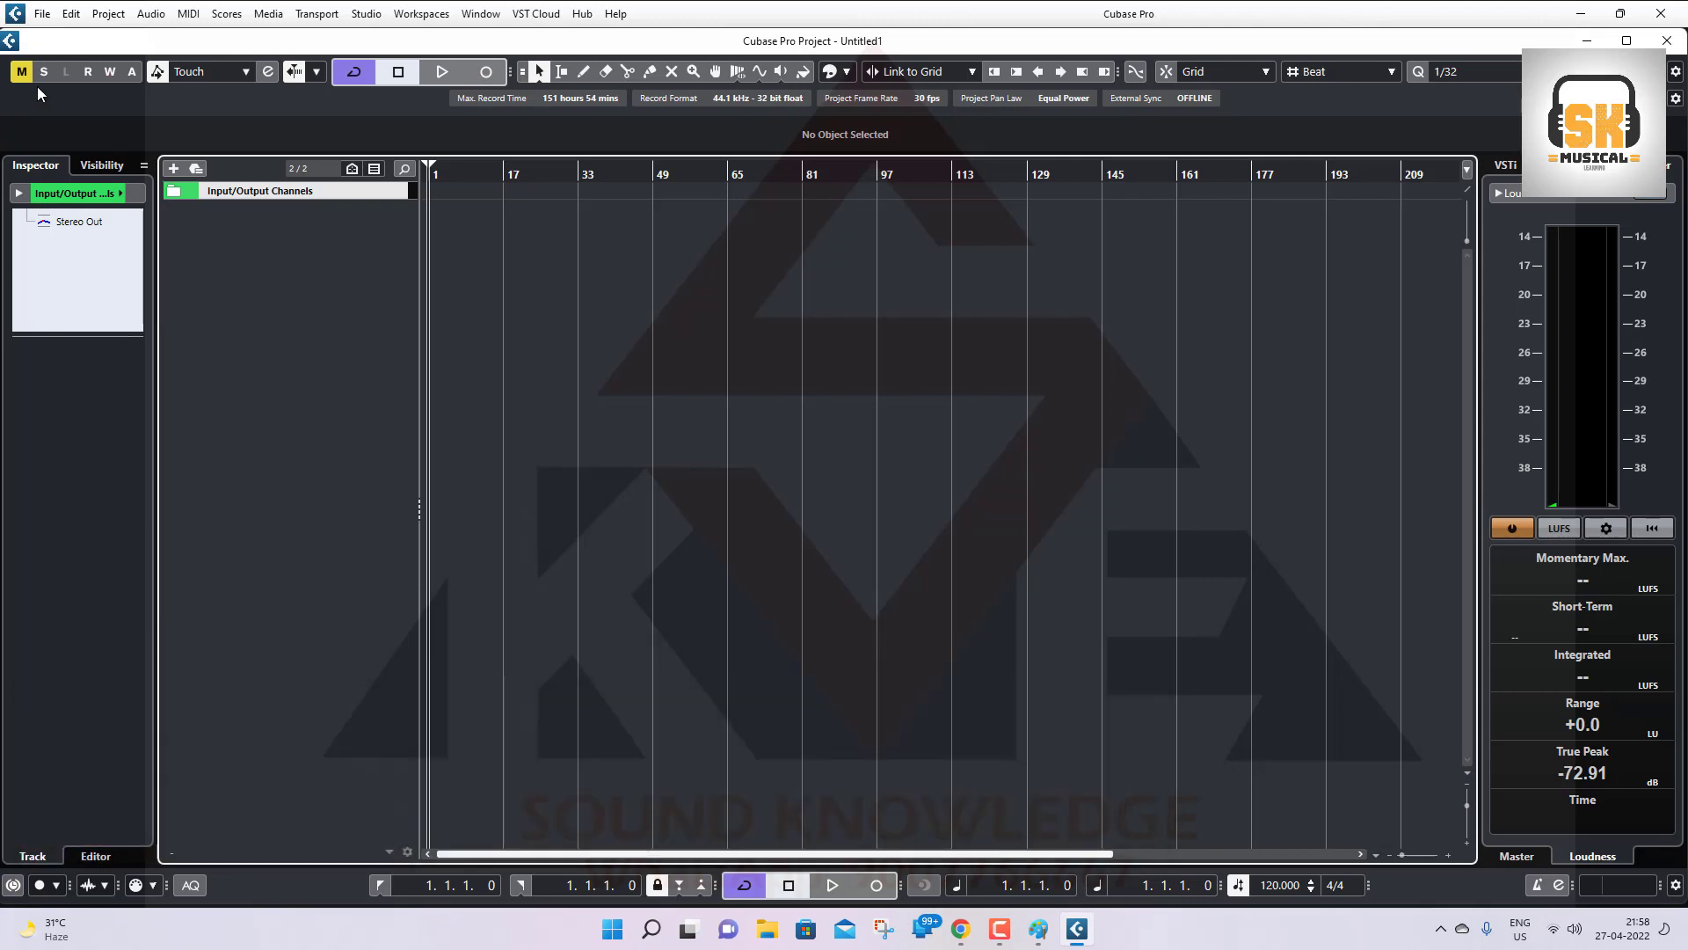
left_click(22, 71)
Try a record file format of 44.100 kHz sample rate and 24 bit depth in Project Setup, and close the dialog
left_click(108, 13)
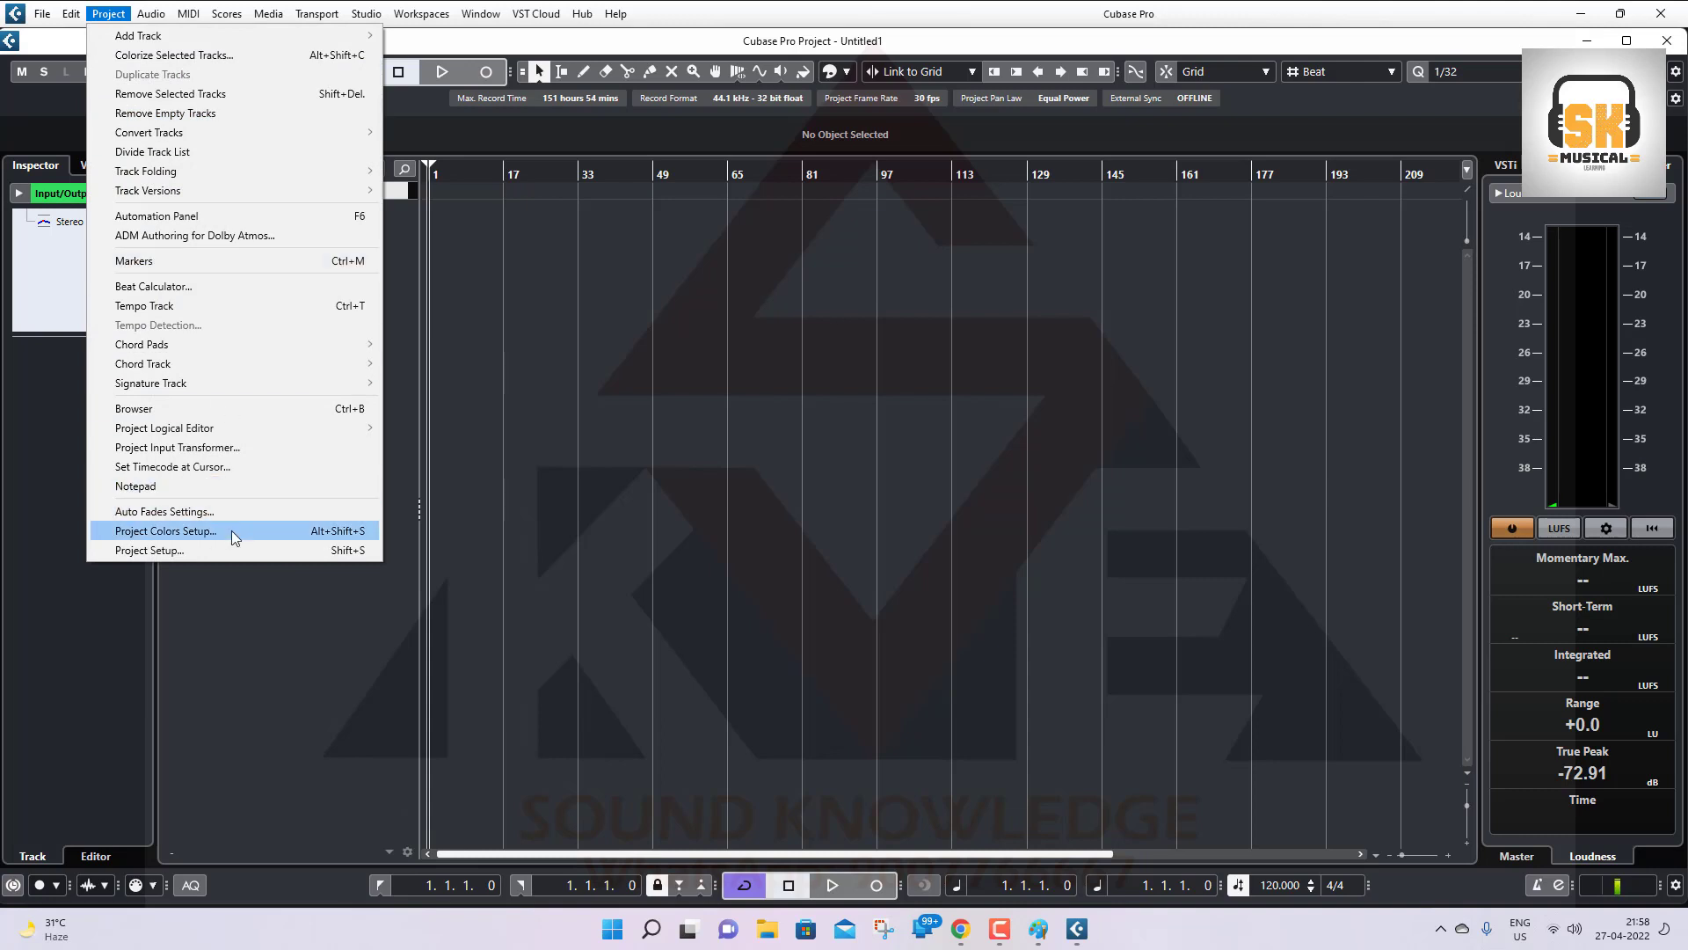
left_click(225, 554)
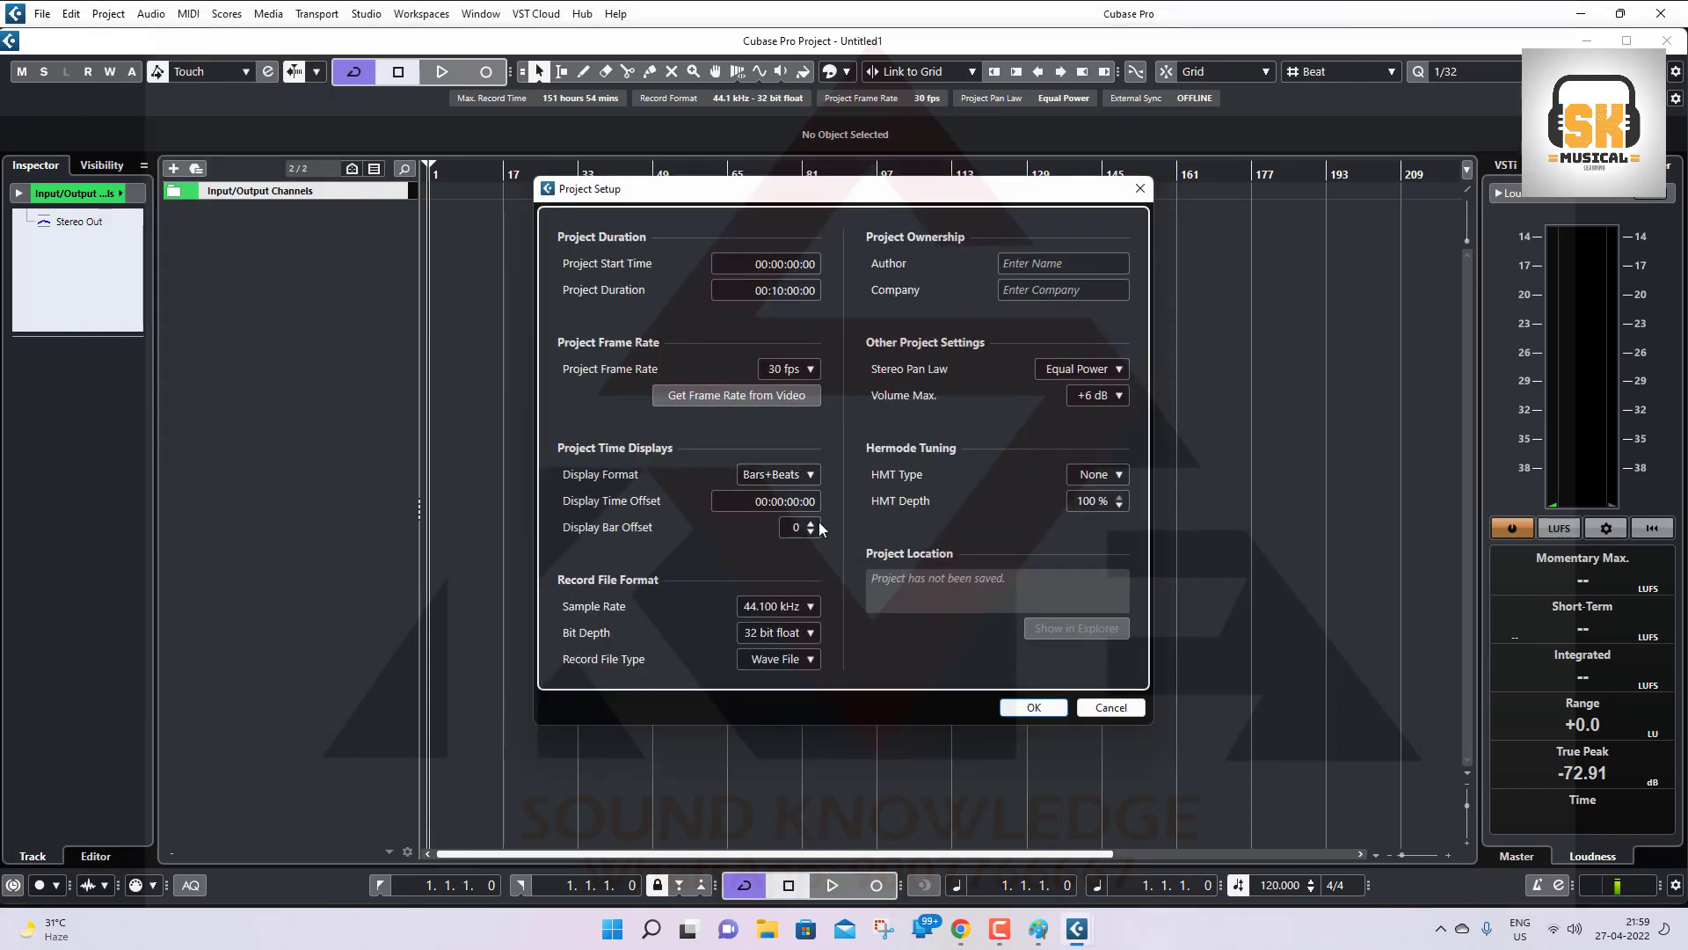
left_click(773, 607)
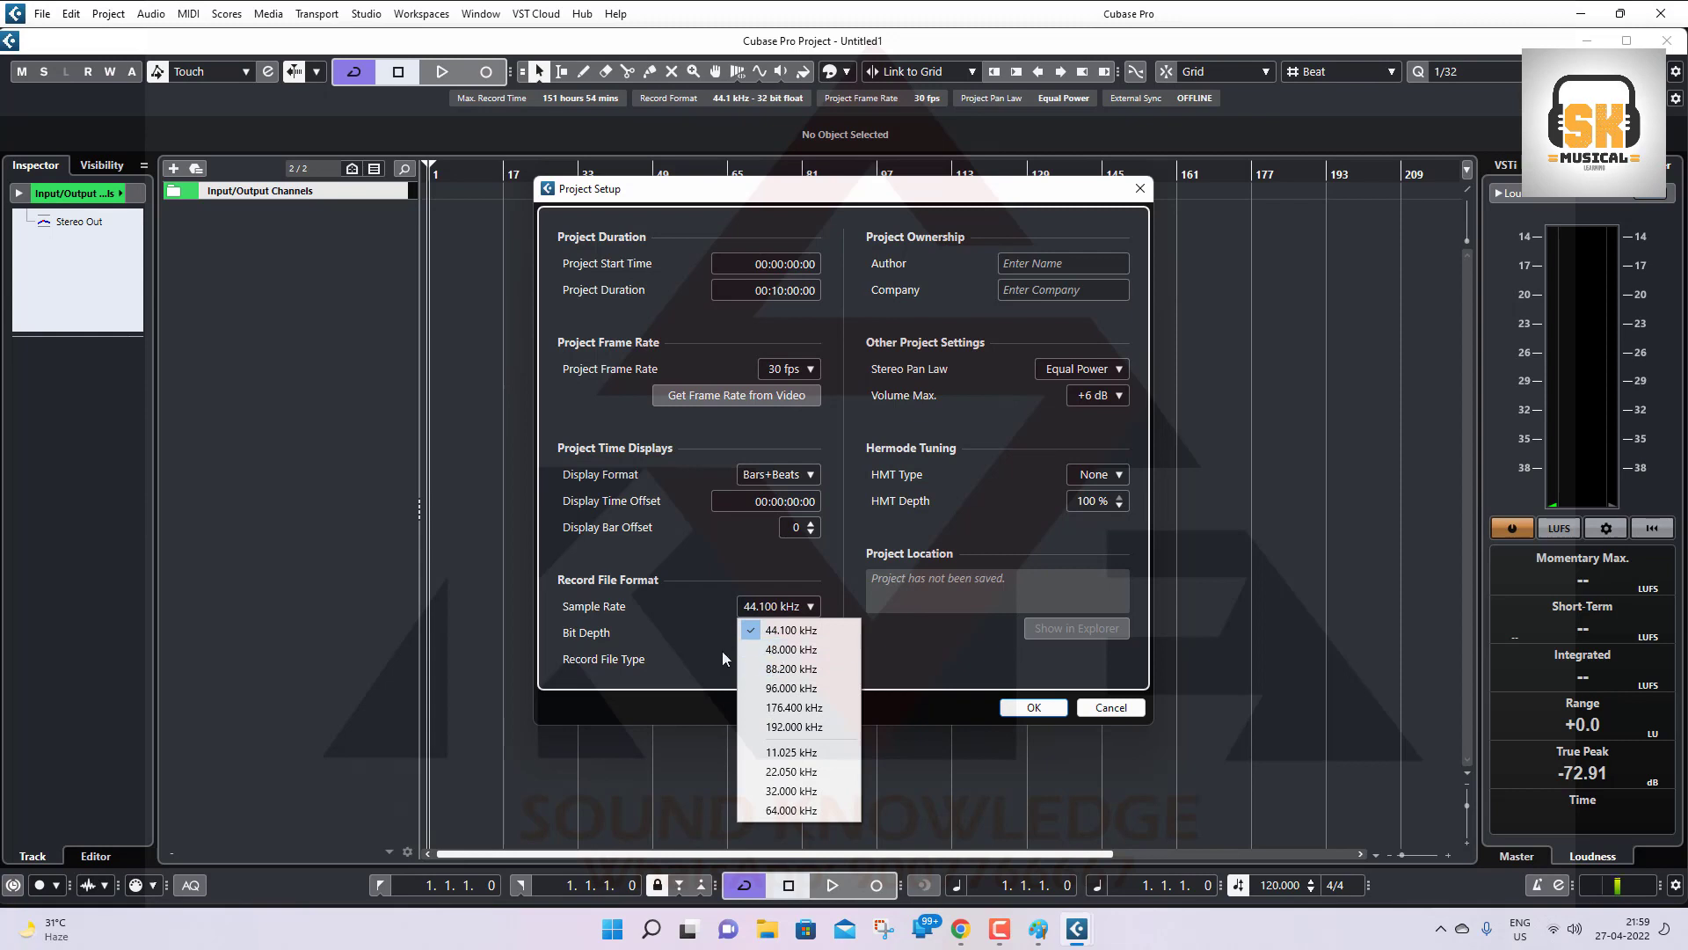
left_click(773, 630)
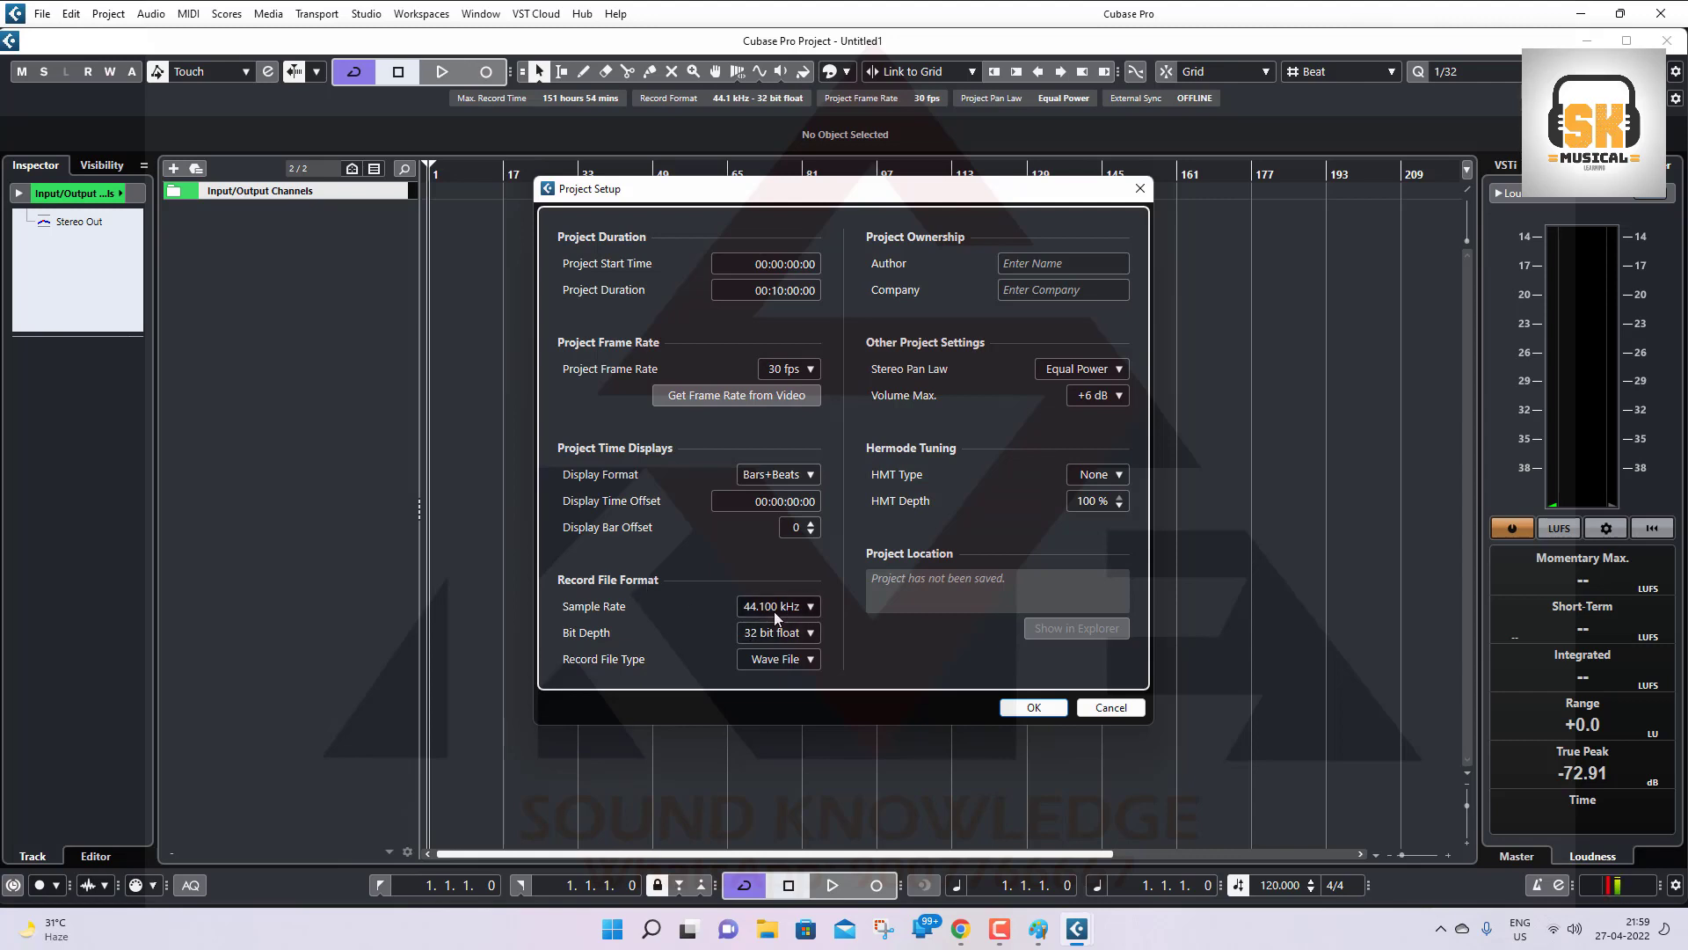
left_click(770, 636)
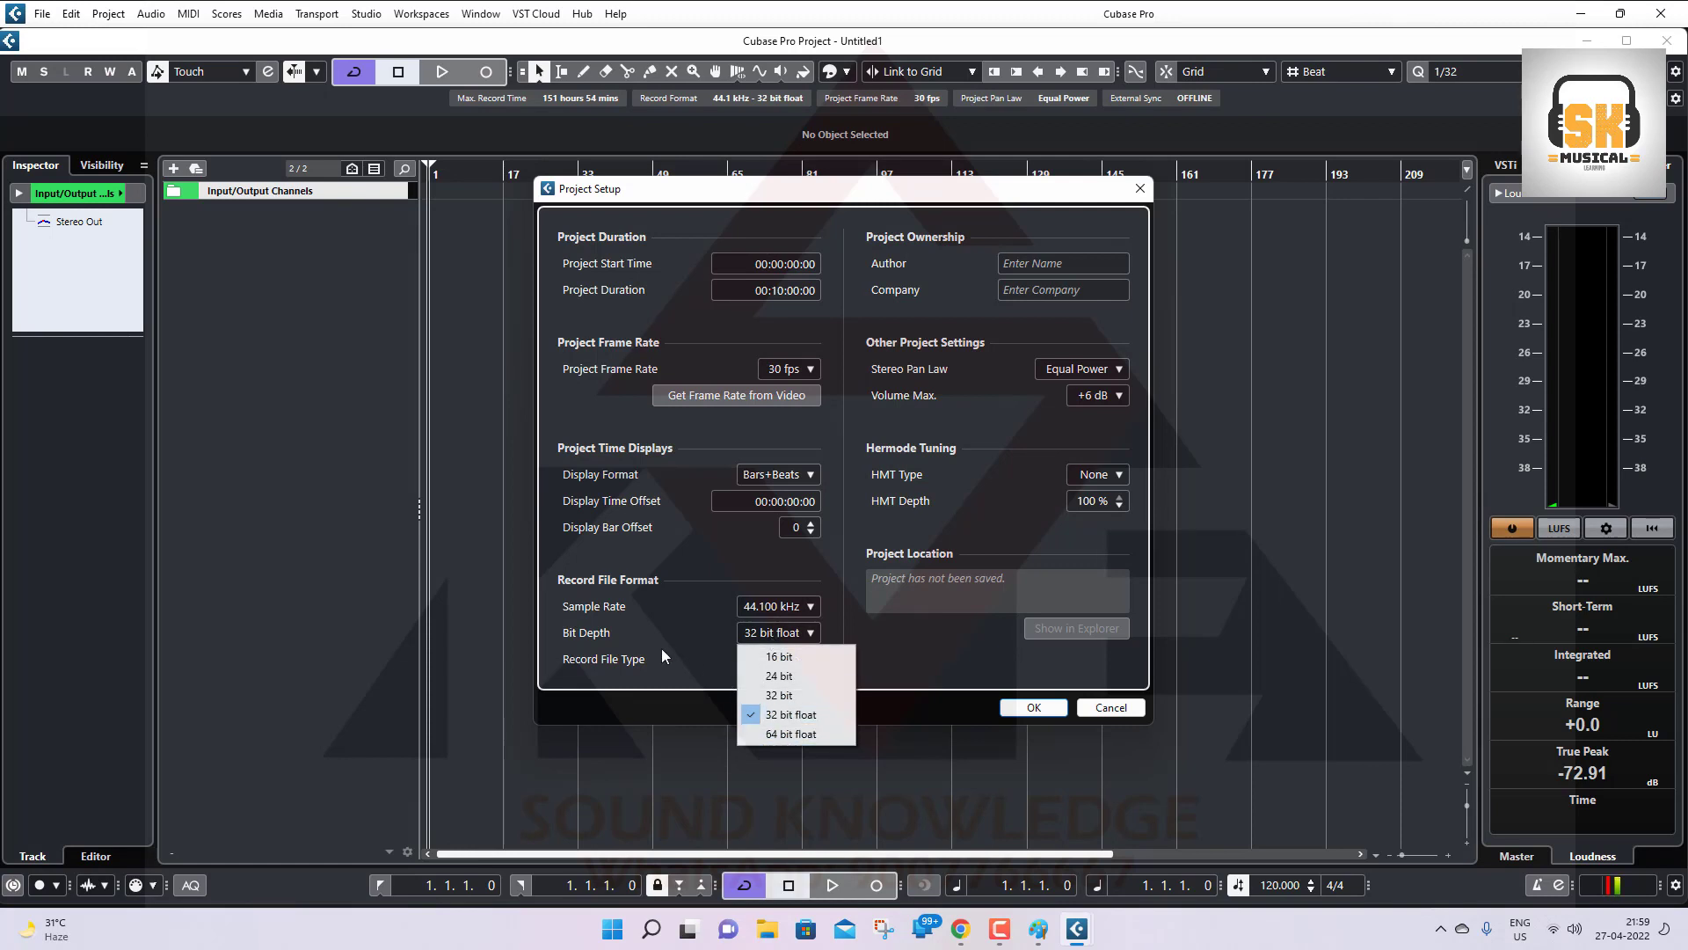
left_click(779, 675)
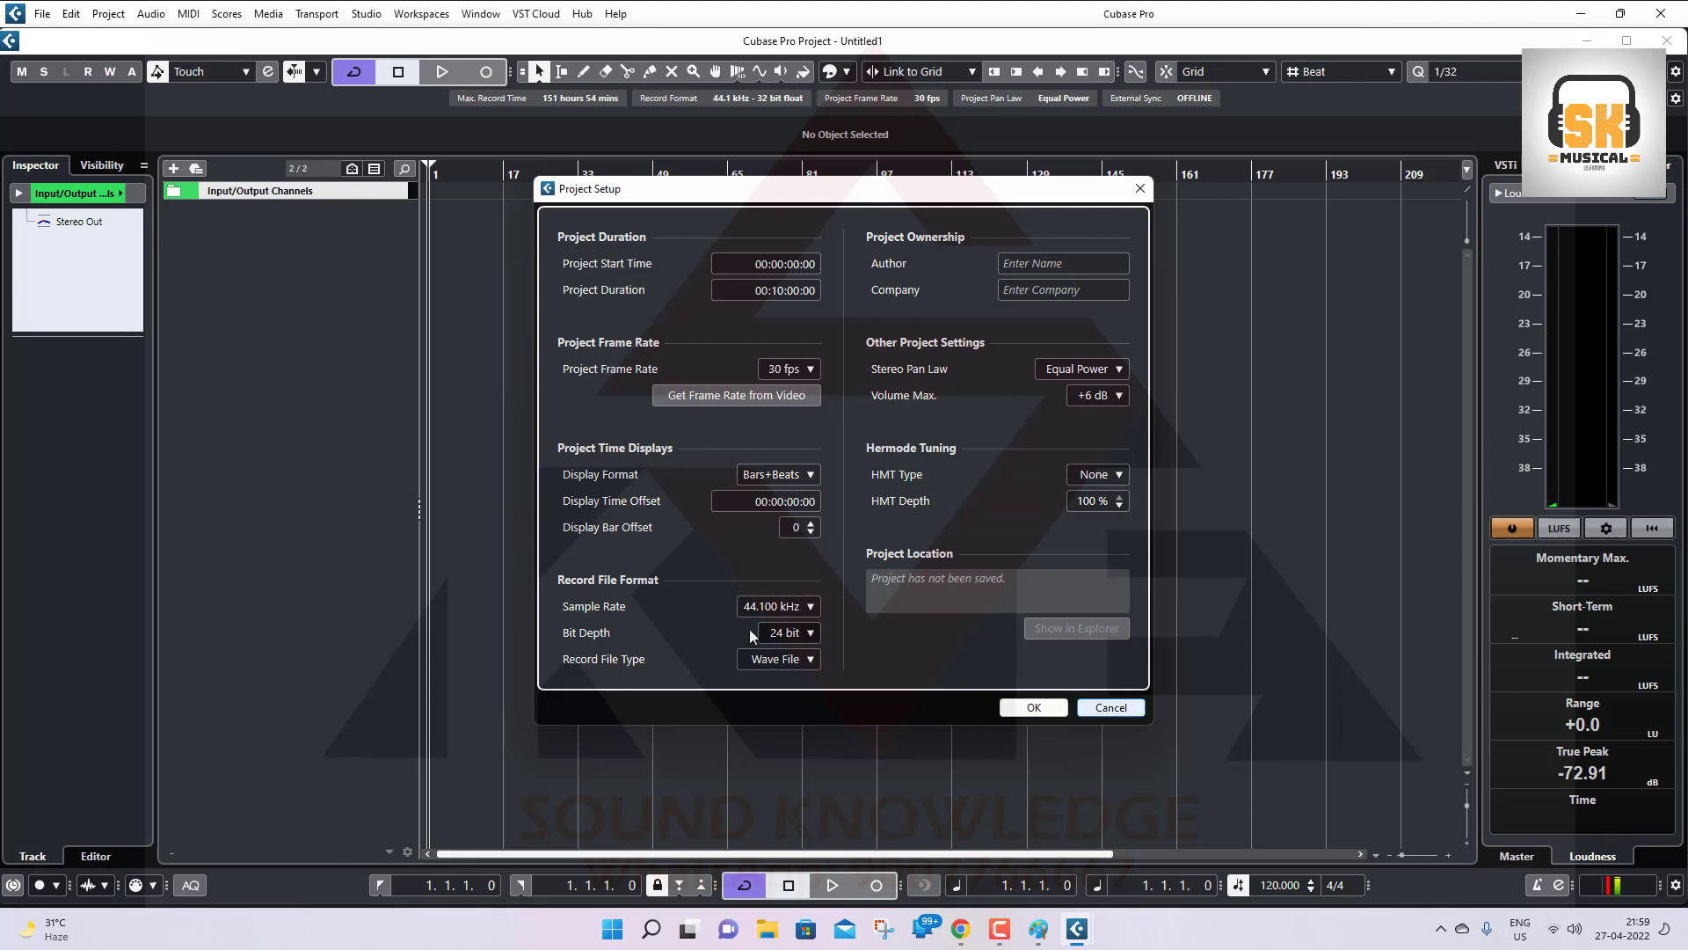
left_click(1060, 709)
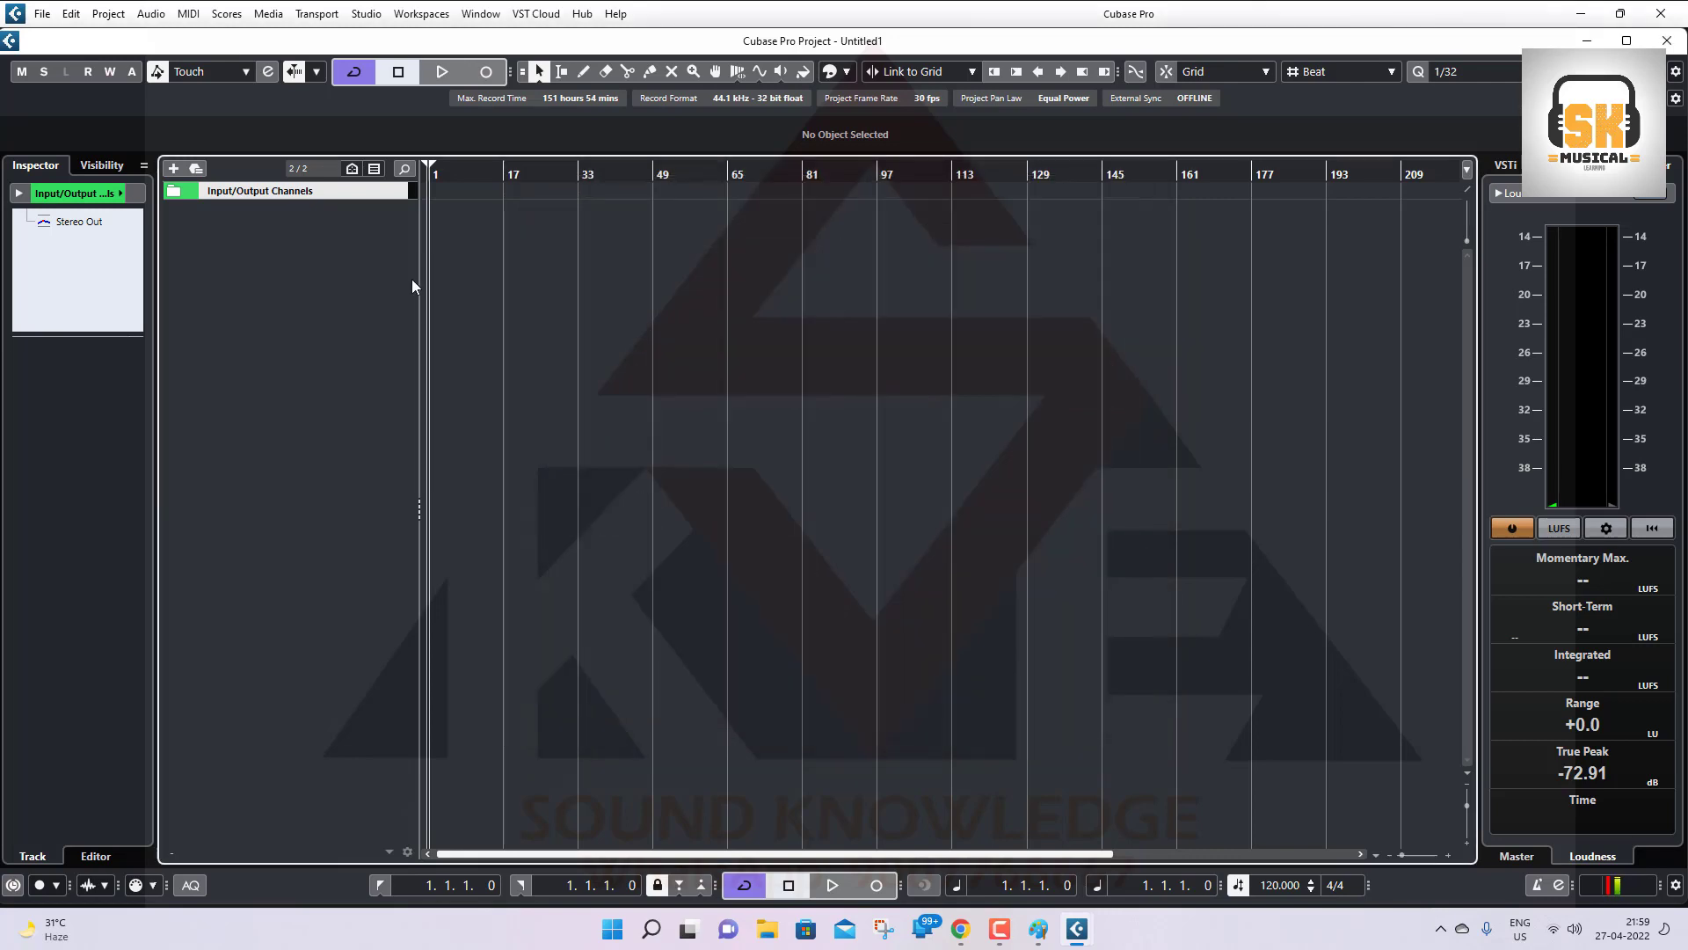
Add one audio track with a Mono configuration, routed to Stereo Out
right_click(279, 252)
left_click(341, 253)
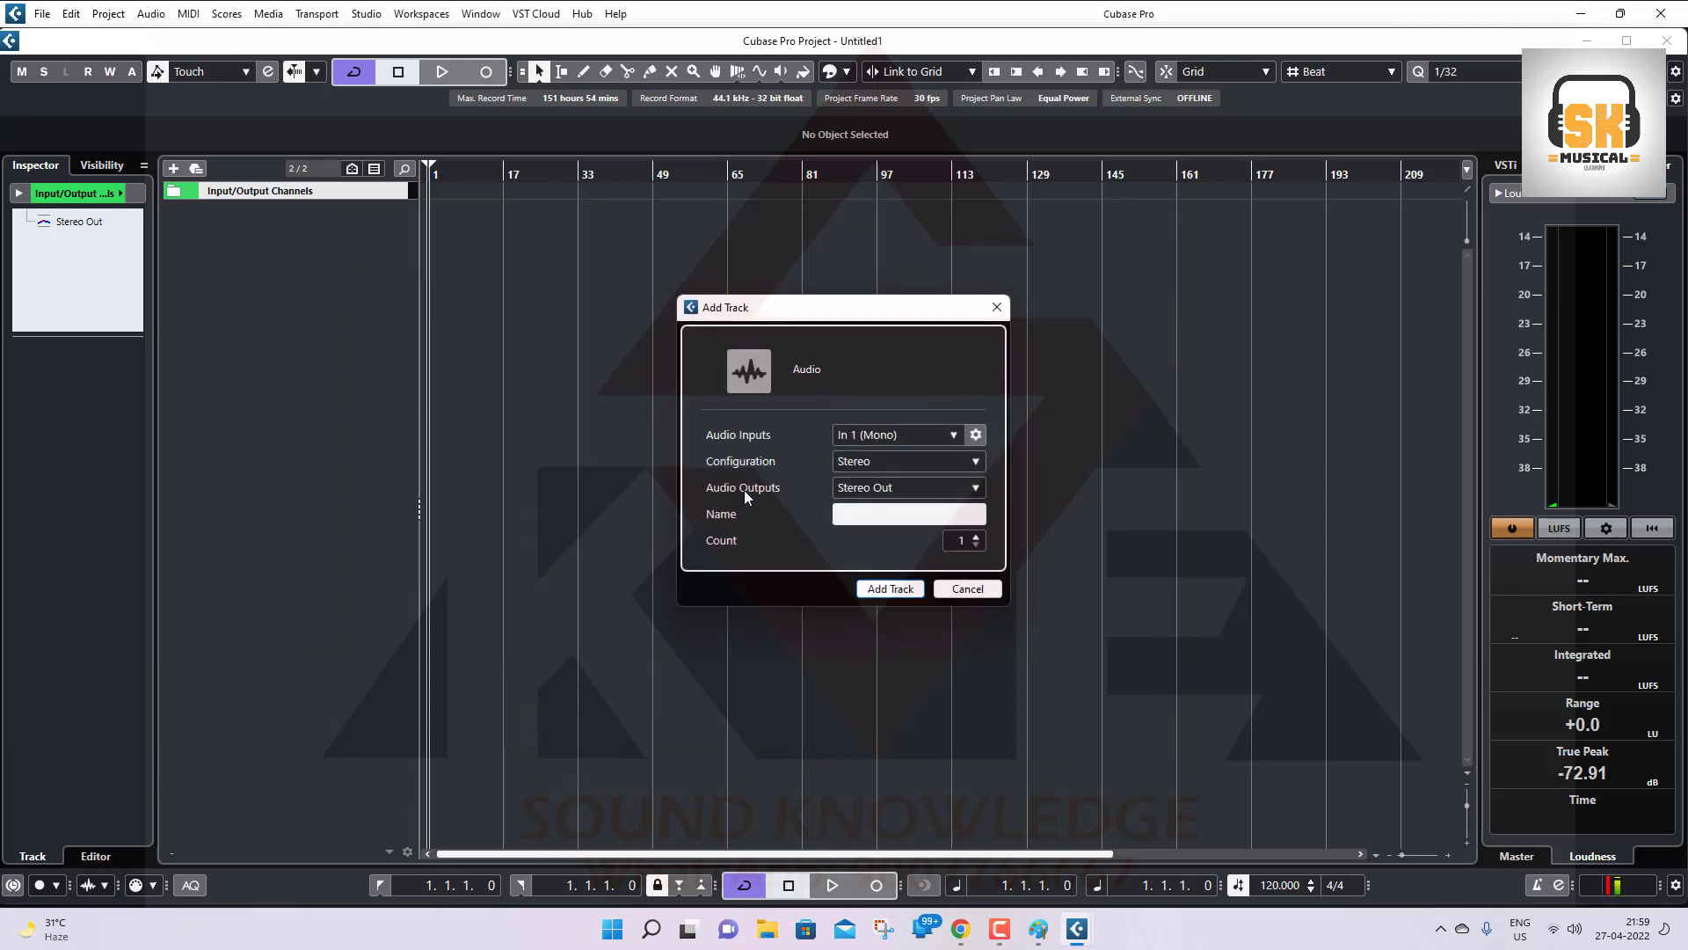
left_click(856, 462)
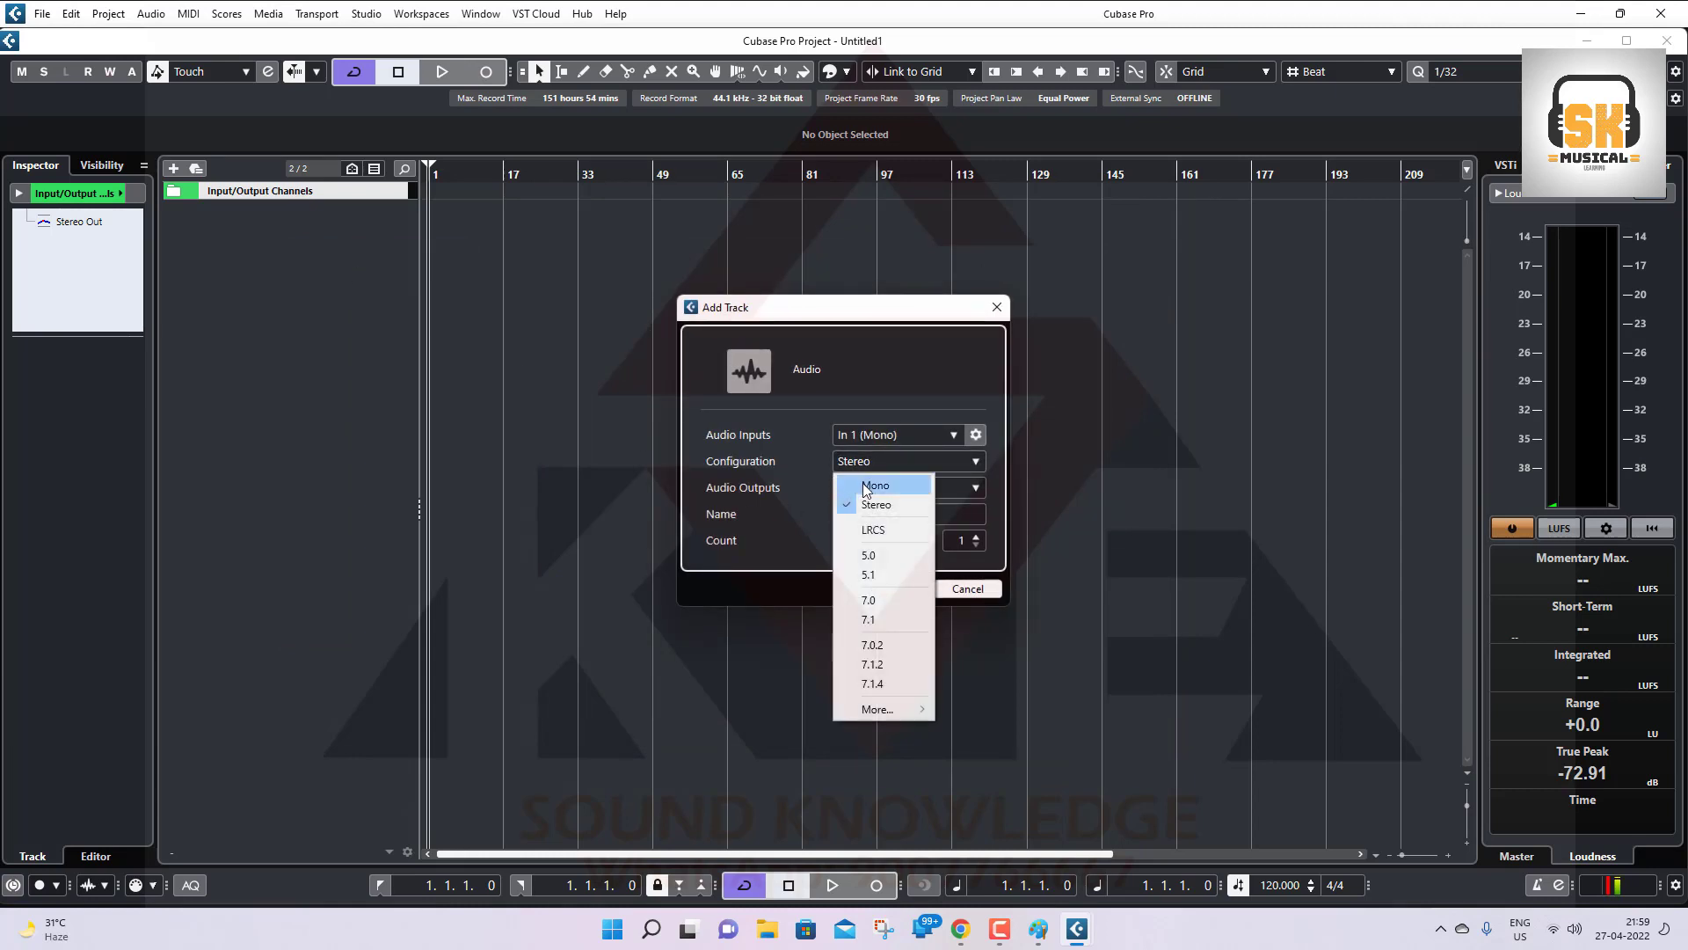
left_click(862, 486)
left_click(890, 588)
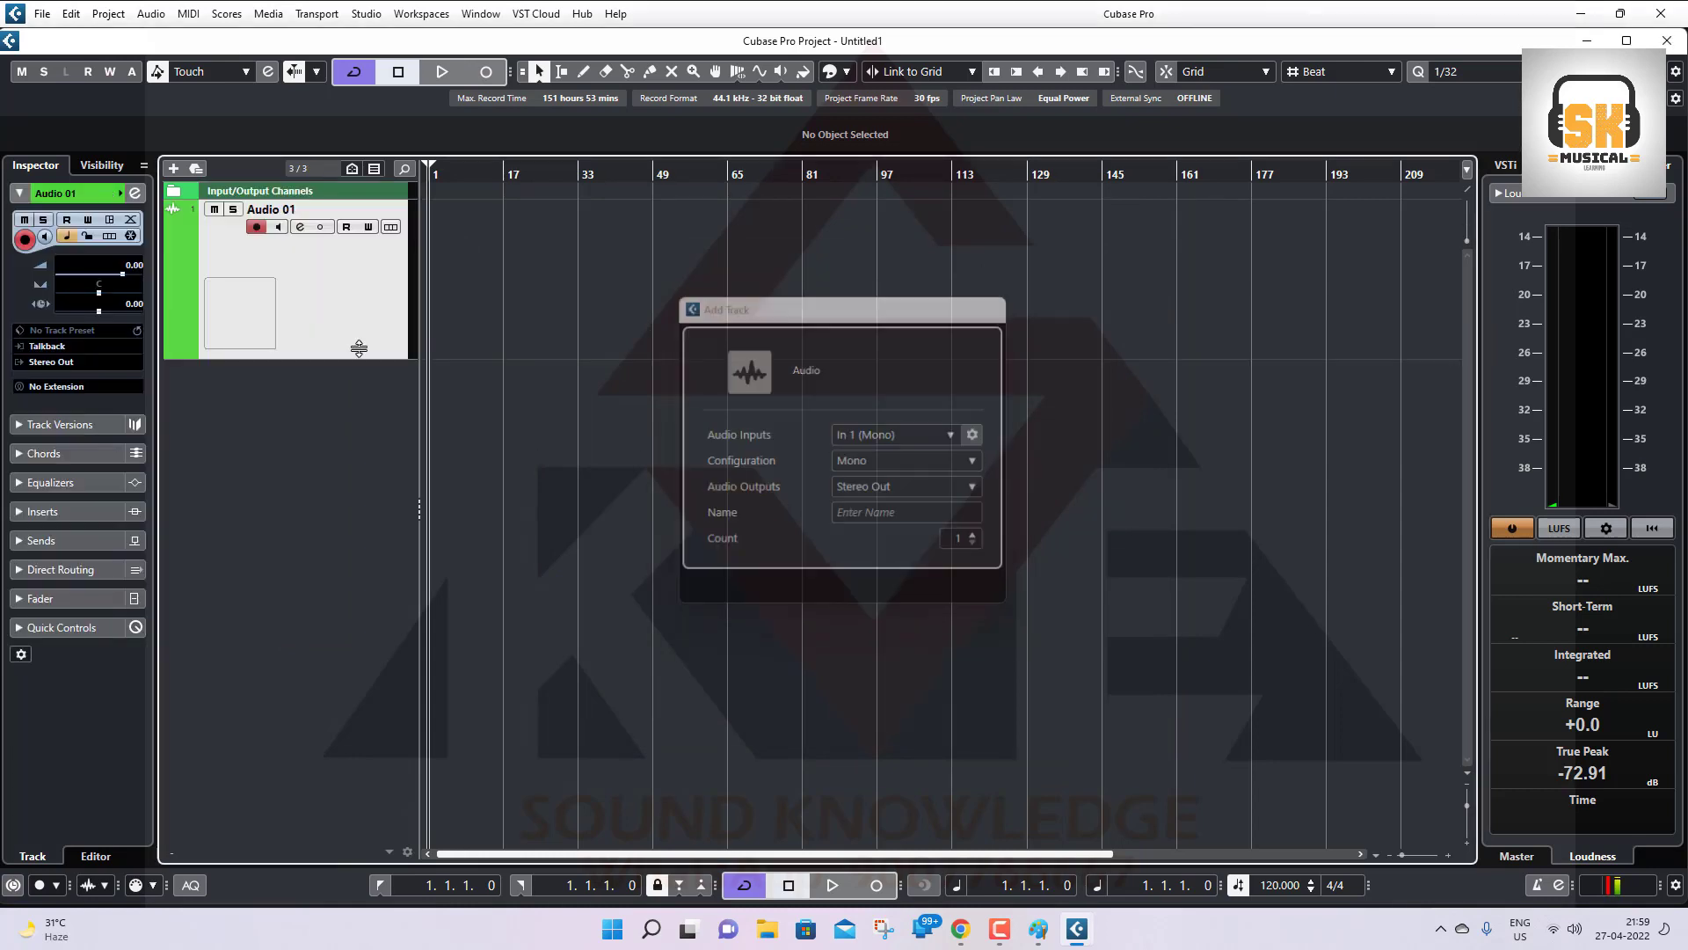
Rename the new mono track as Vocal and reduce its height in the track list
double_click(275, 209)
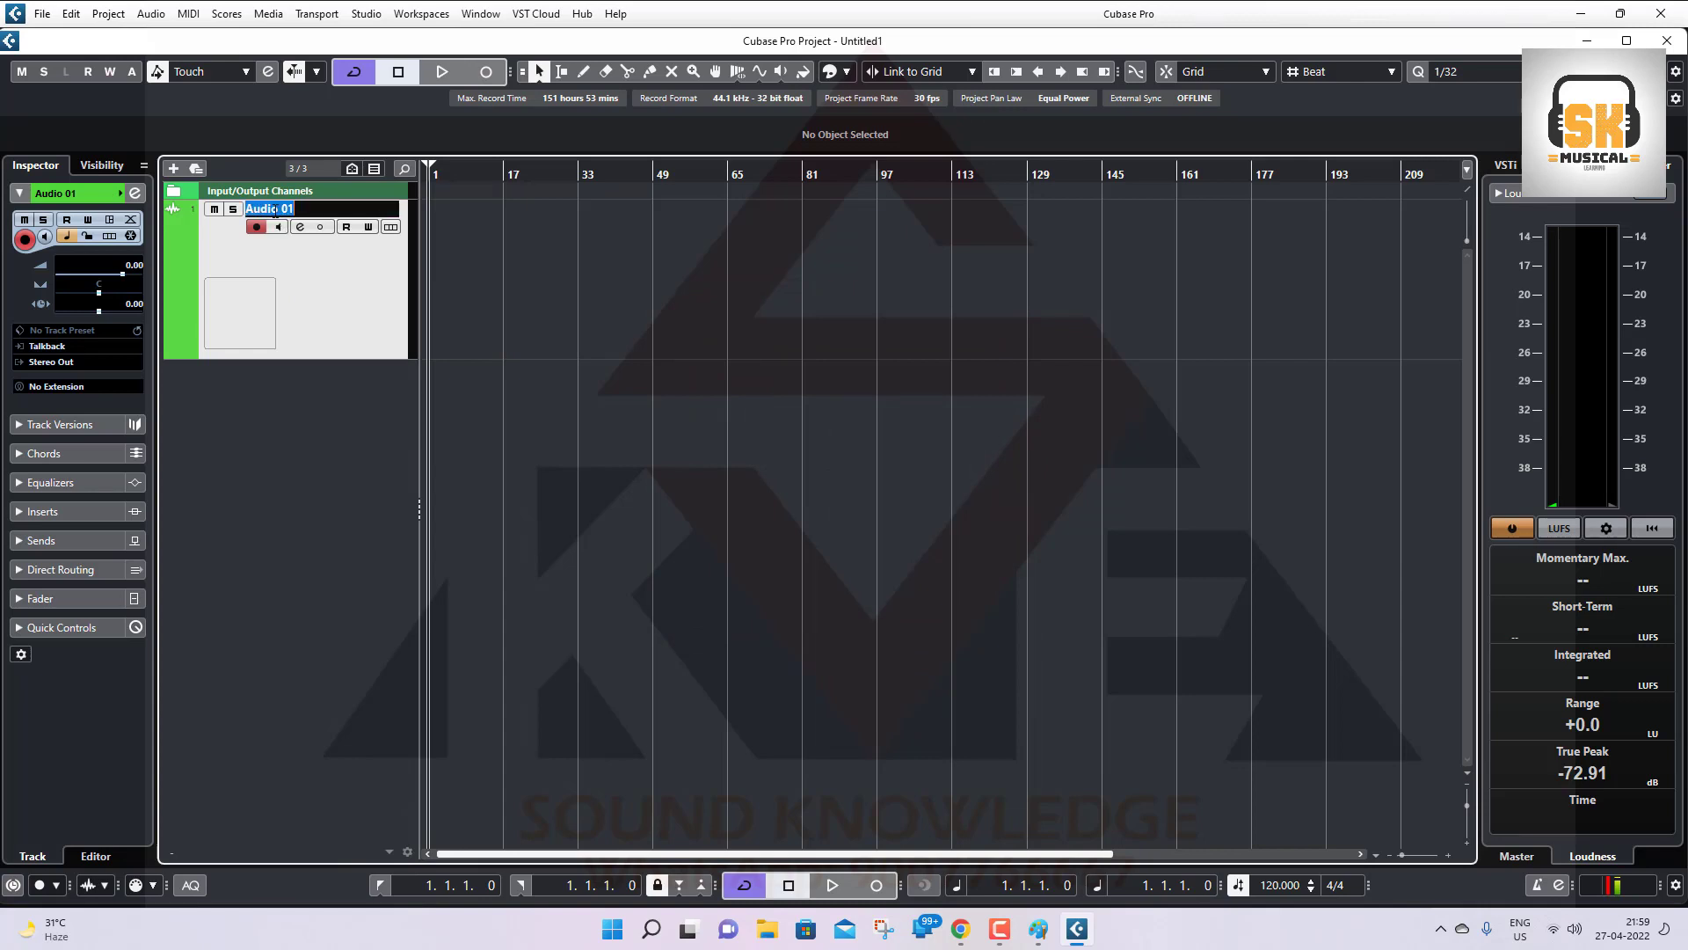
type("Vocal")
key("Return")
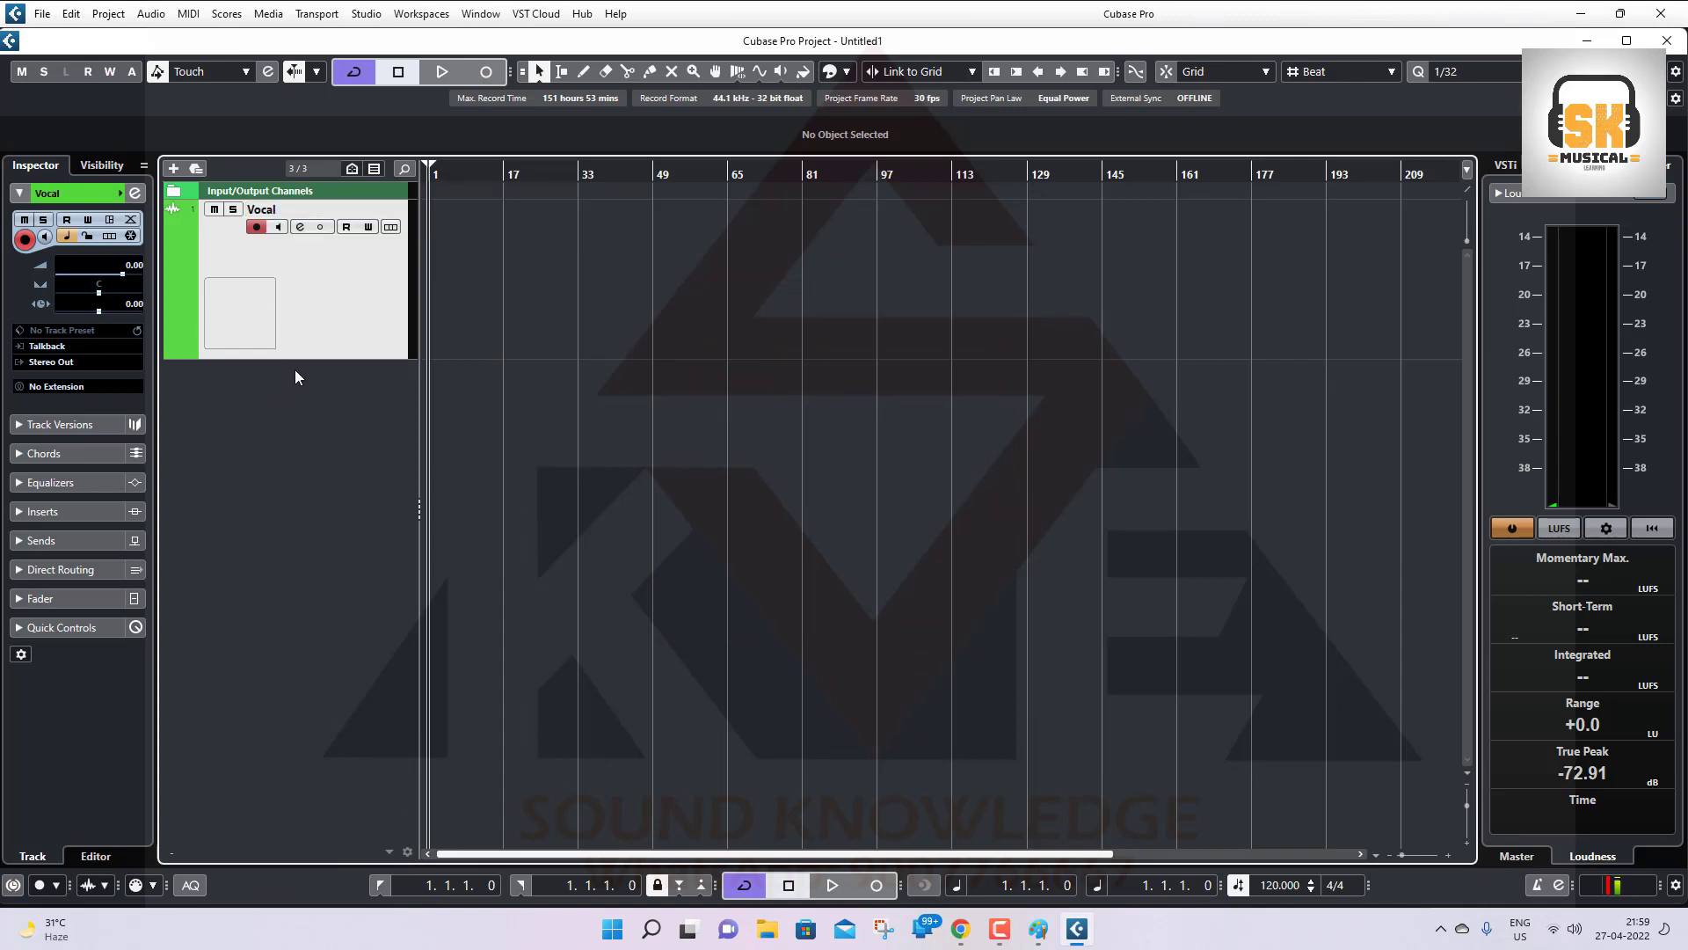
left_click_drag(300, 358, 308, 265)
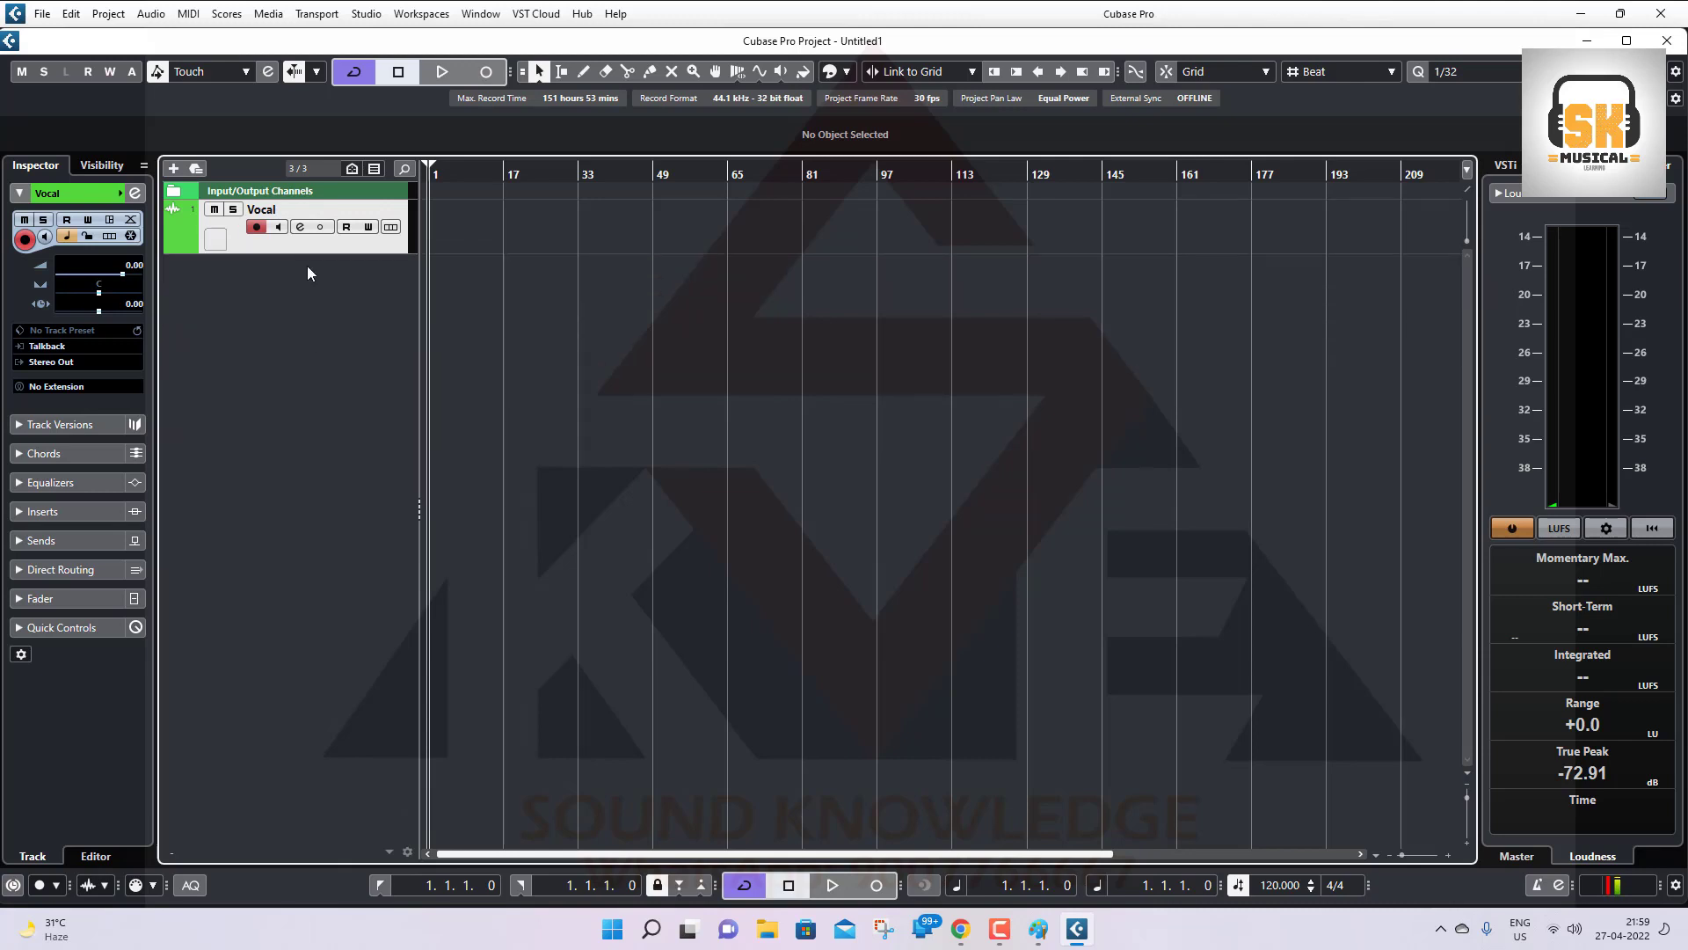
Add a second audio track with a Stereo configuration below the Vocal track
right_click(290, 322)
left_click(352, 335)
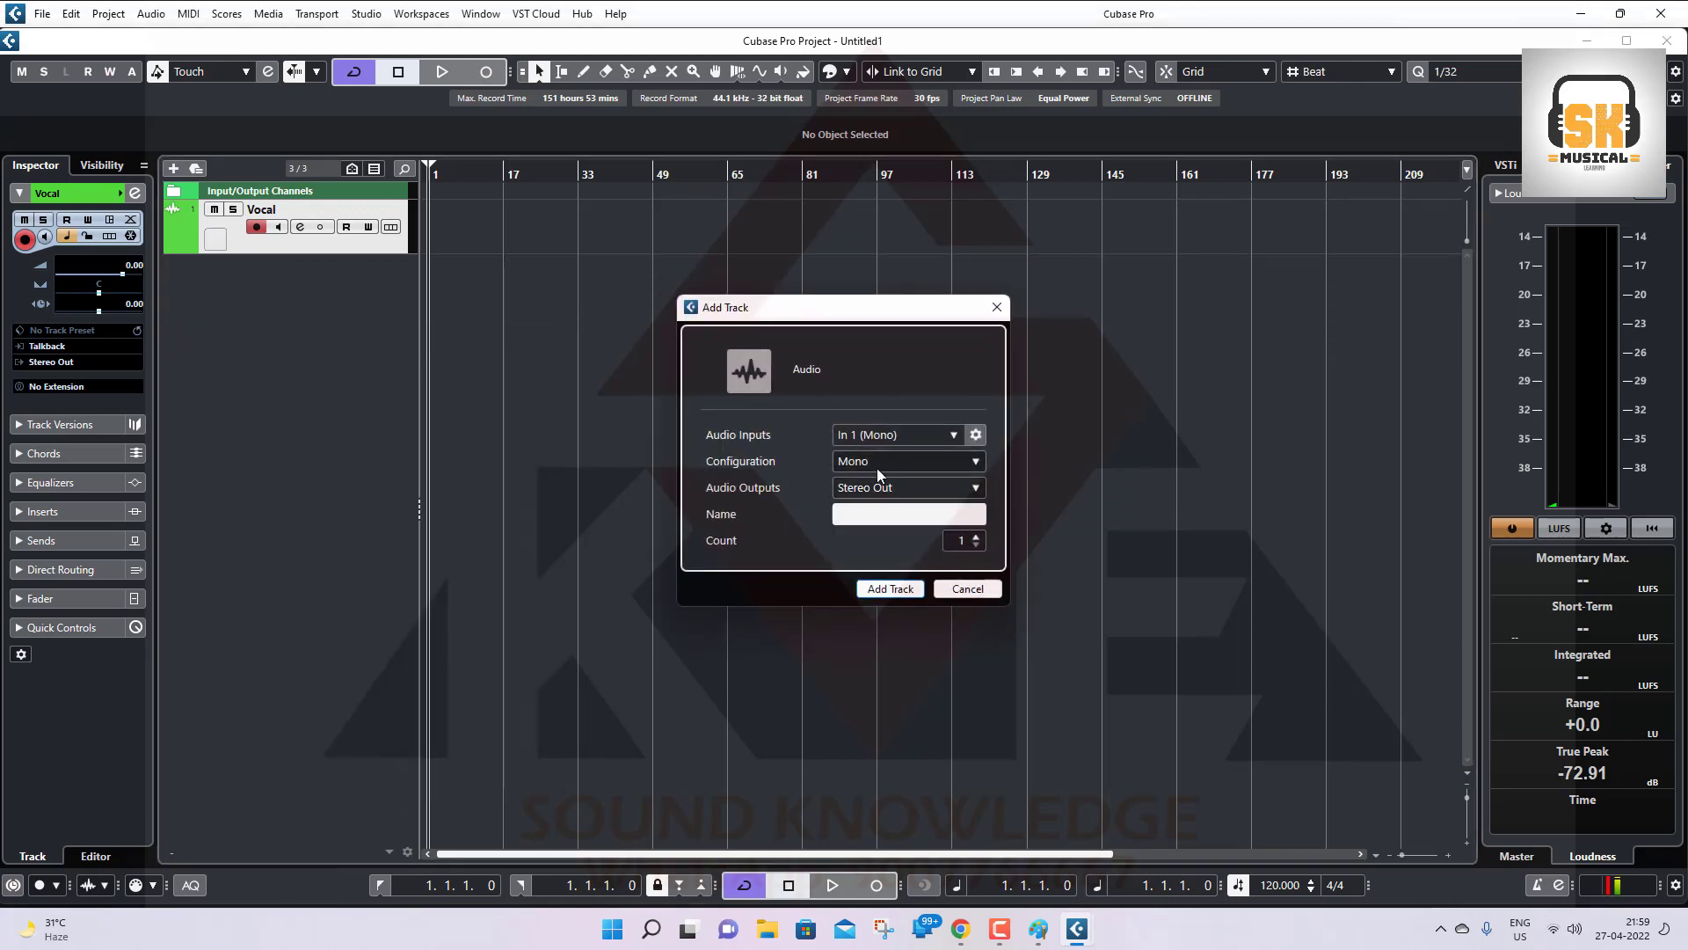
left_click(878, 468)
left_click(867, 505)
left_click(888, 589)
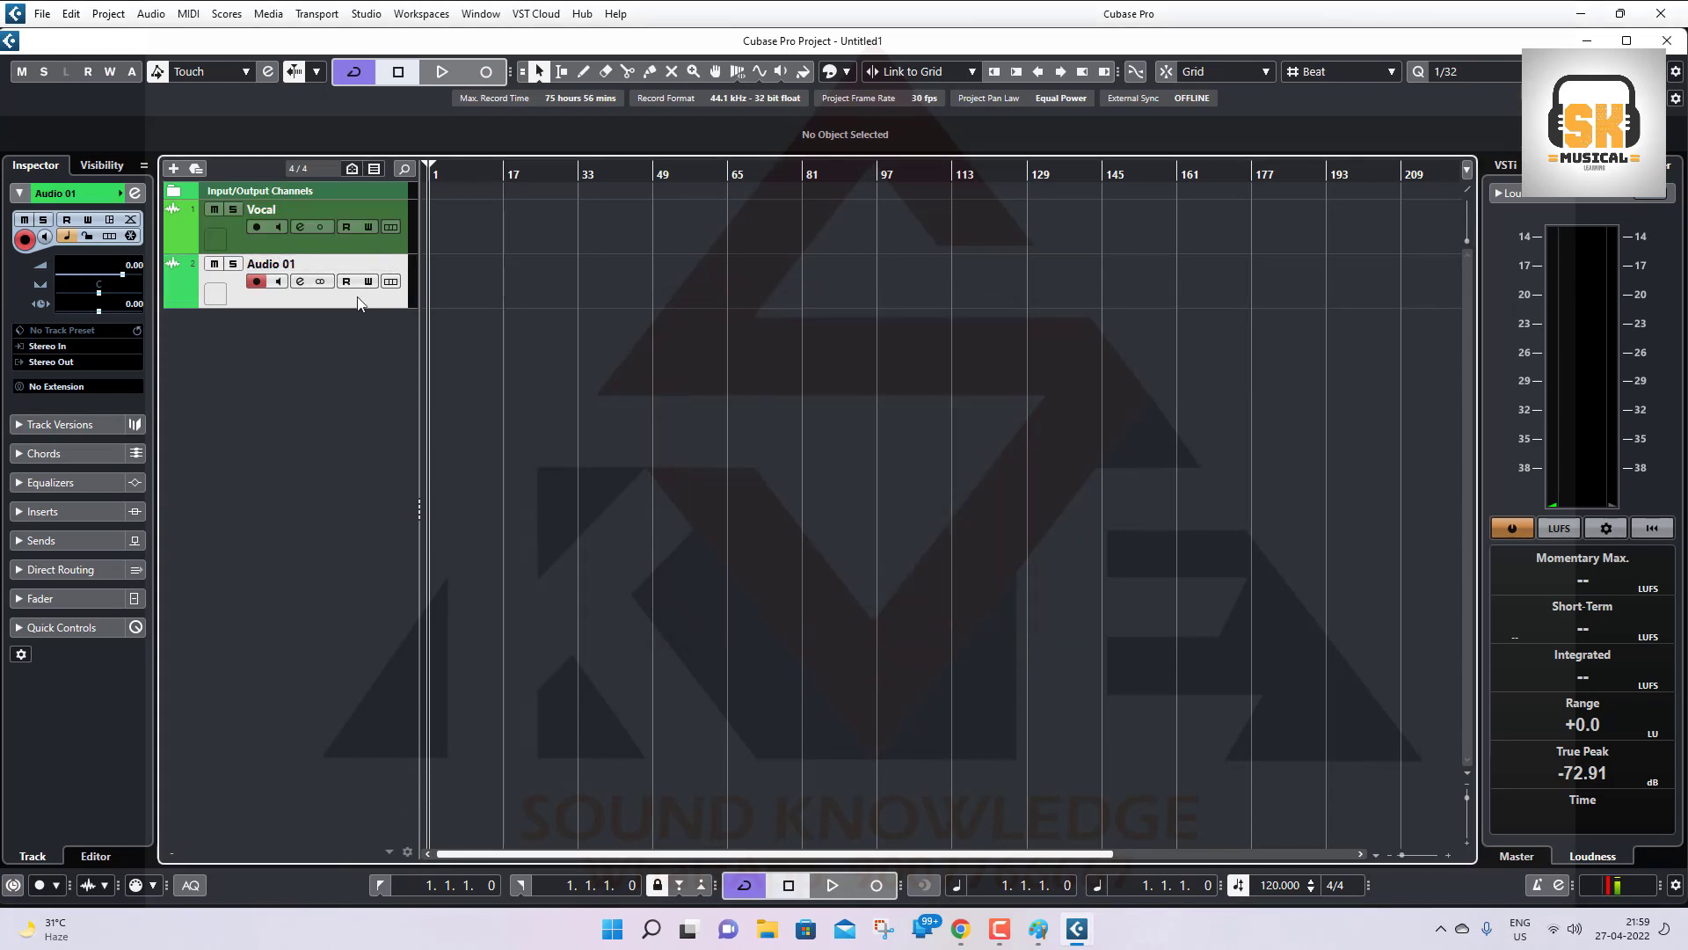
Move the new stereo Audio 01 track above the Vocal track
key("Delete")
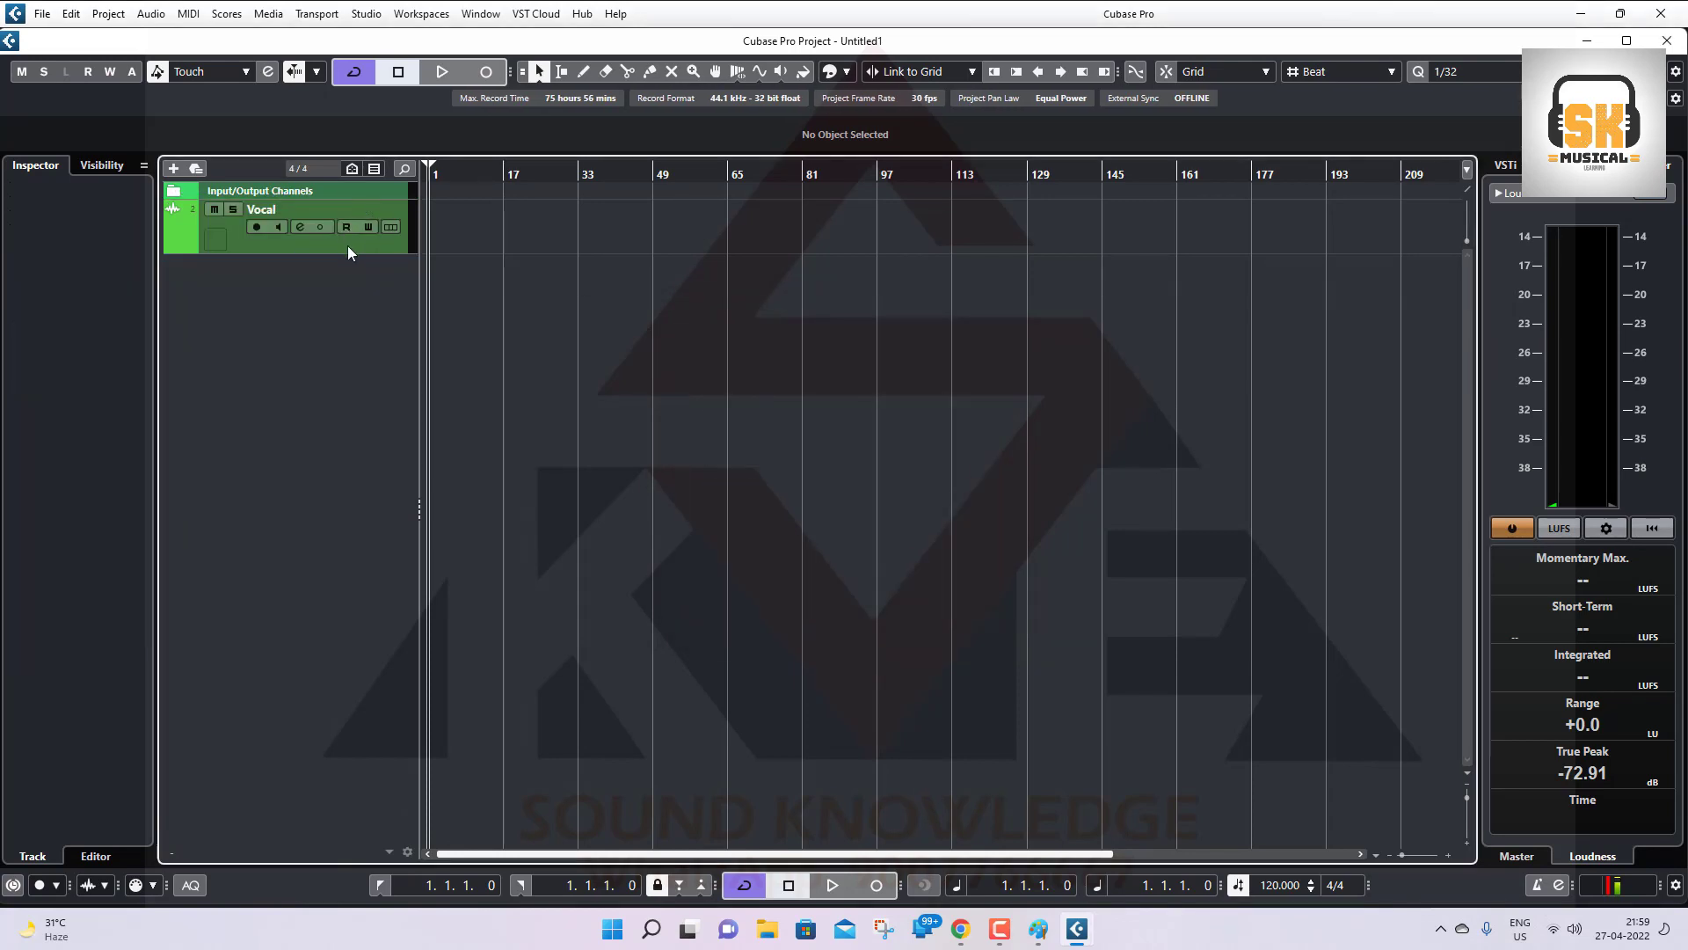
key("ctrl+z")
left_click(343, 303)
left_click_drag(344, 303, 351, 244)
Rename the stereo Audio 01 track as Track
double_click(278, 208)
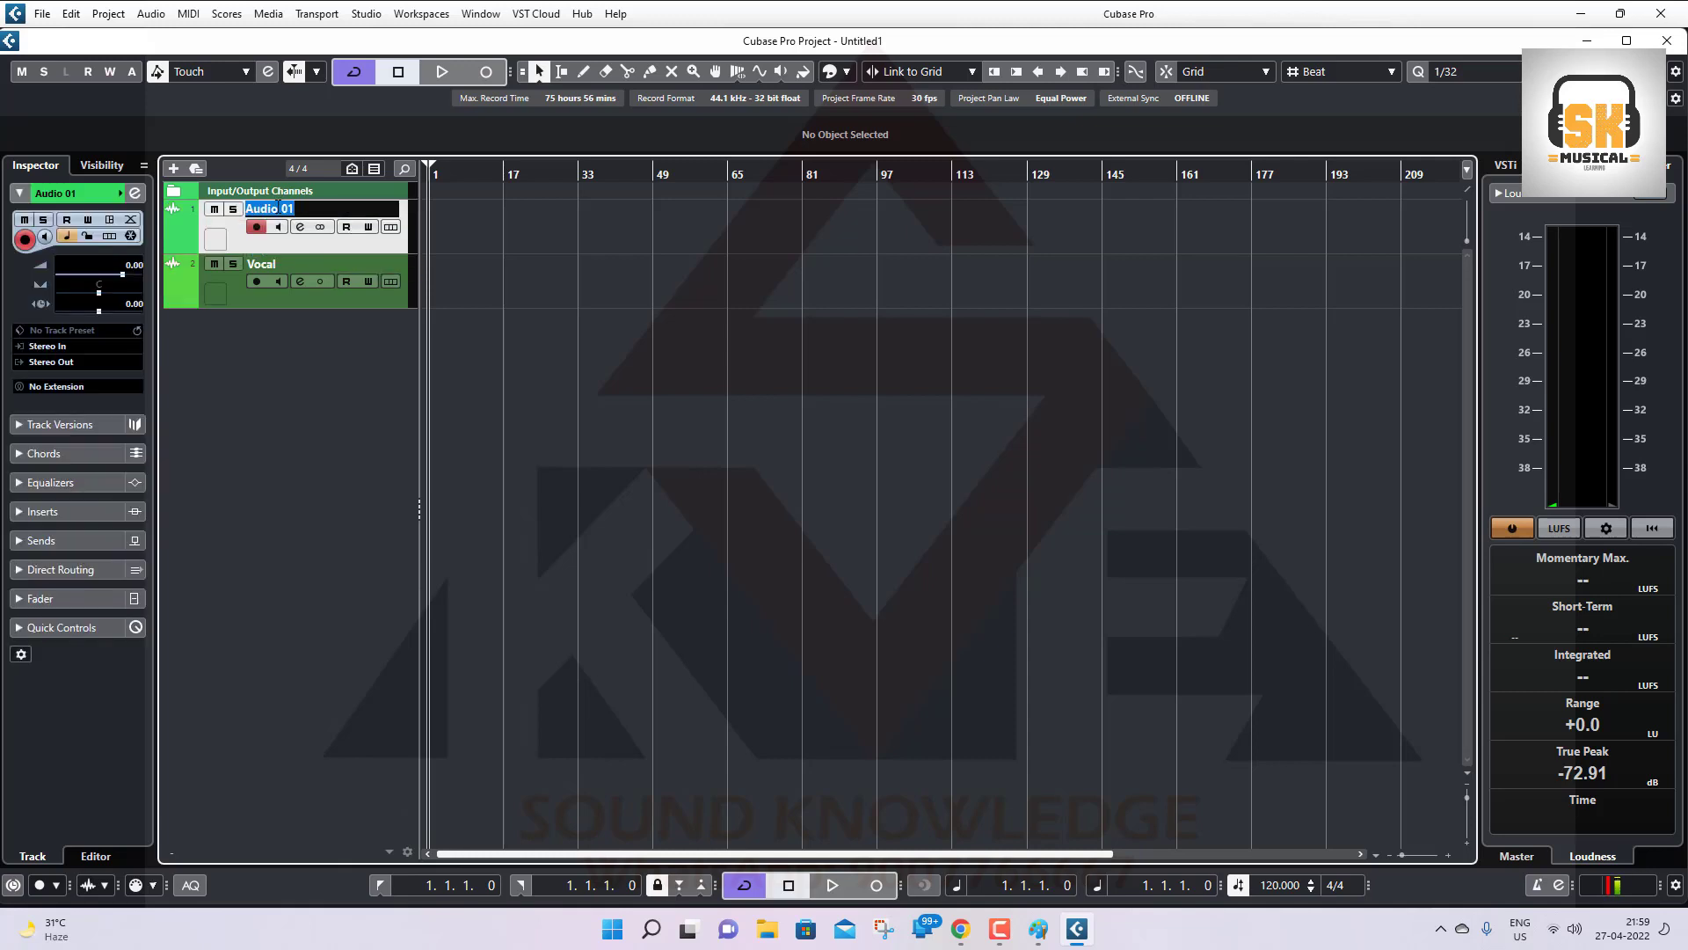
type("Tea")
key("BackSpace")
key("BackSpace")
type("rack")
key("Return")
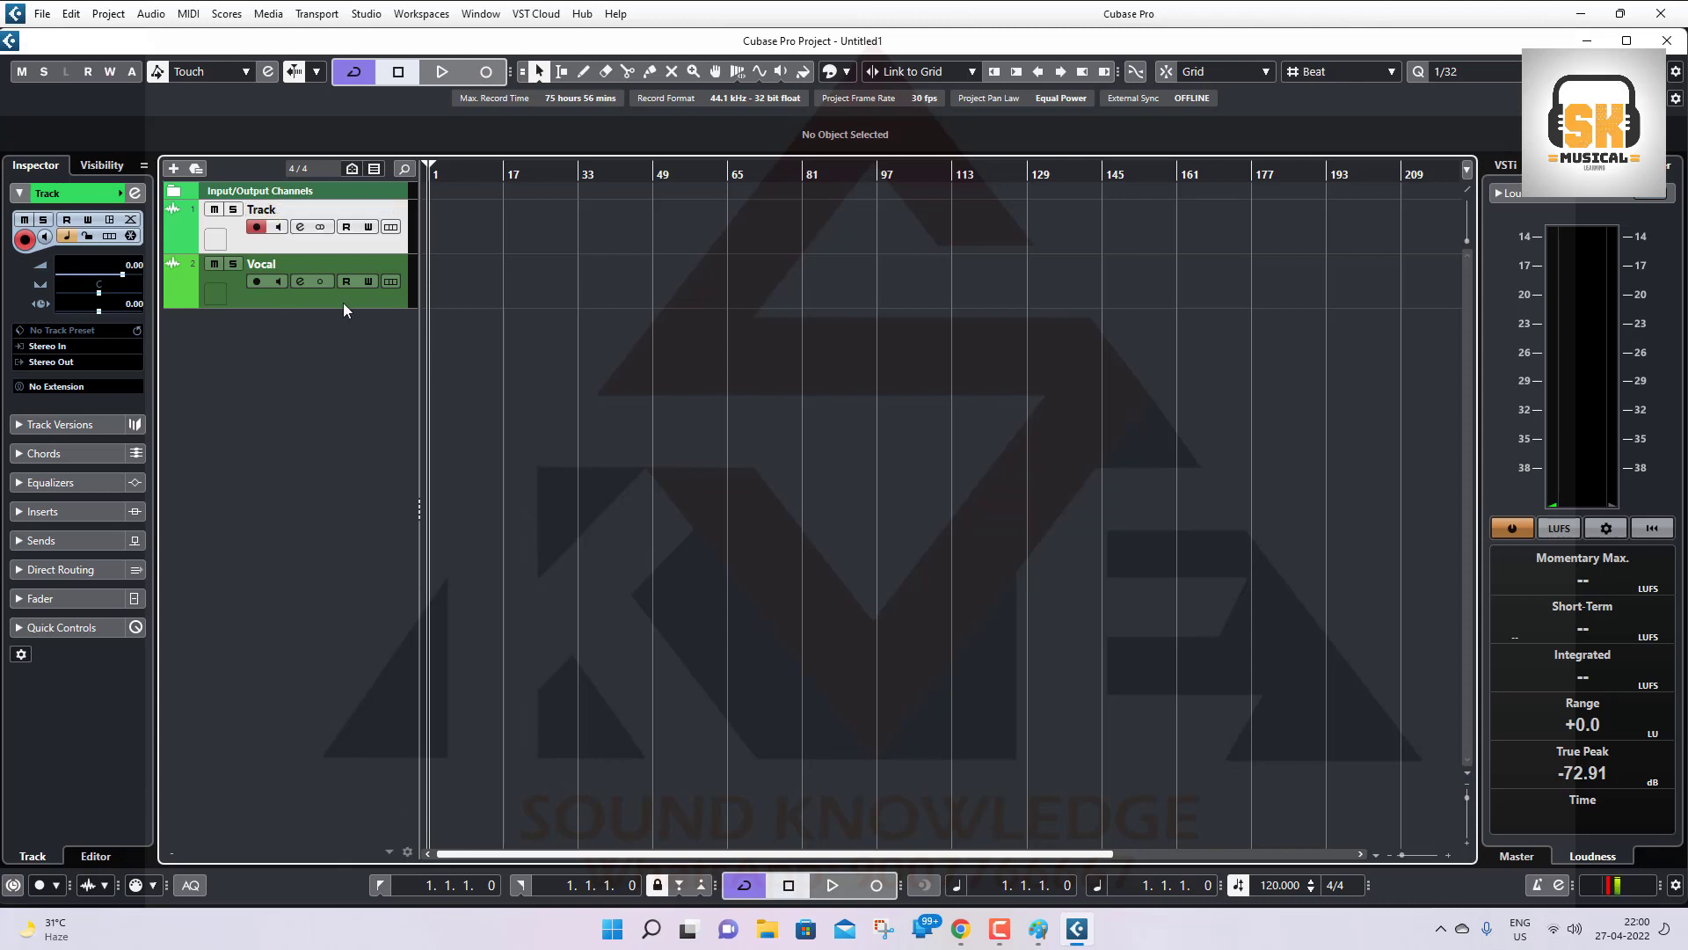
Increase the heights of the Track and Vocal tracks in the track list
left_click(343, 303)
left_click(338, 248)
left_click_drag(339, 254, 339, 271)
left_click(336, 303)
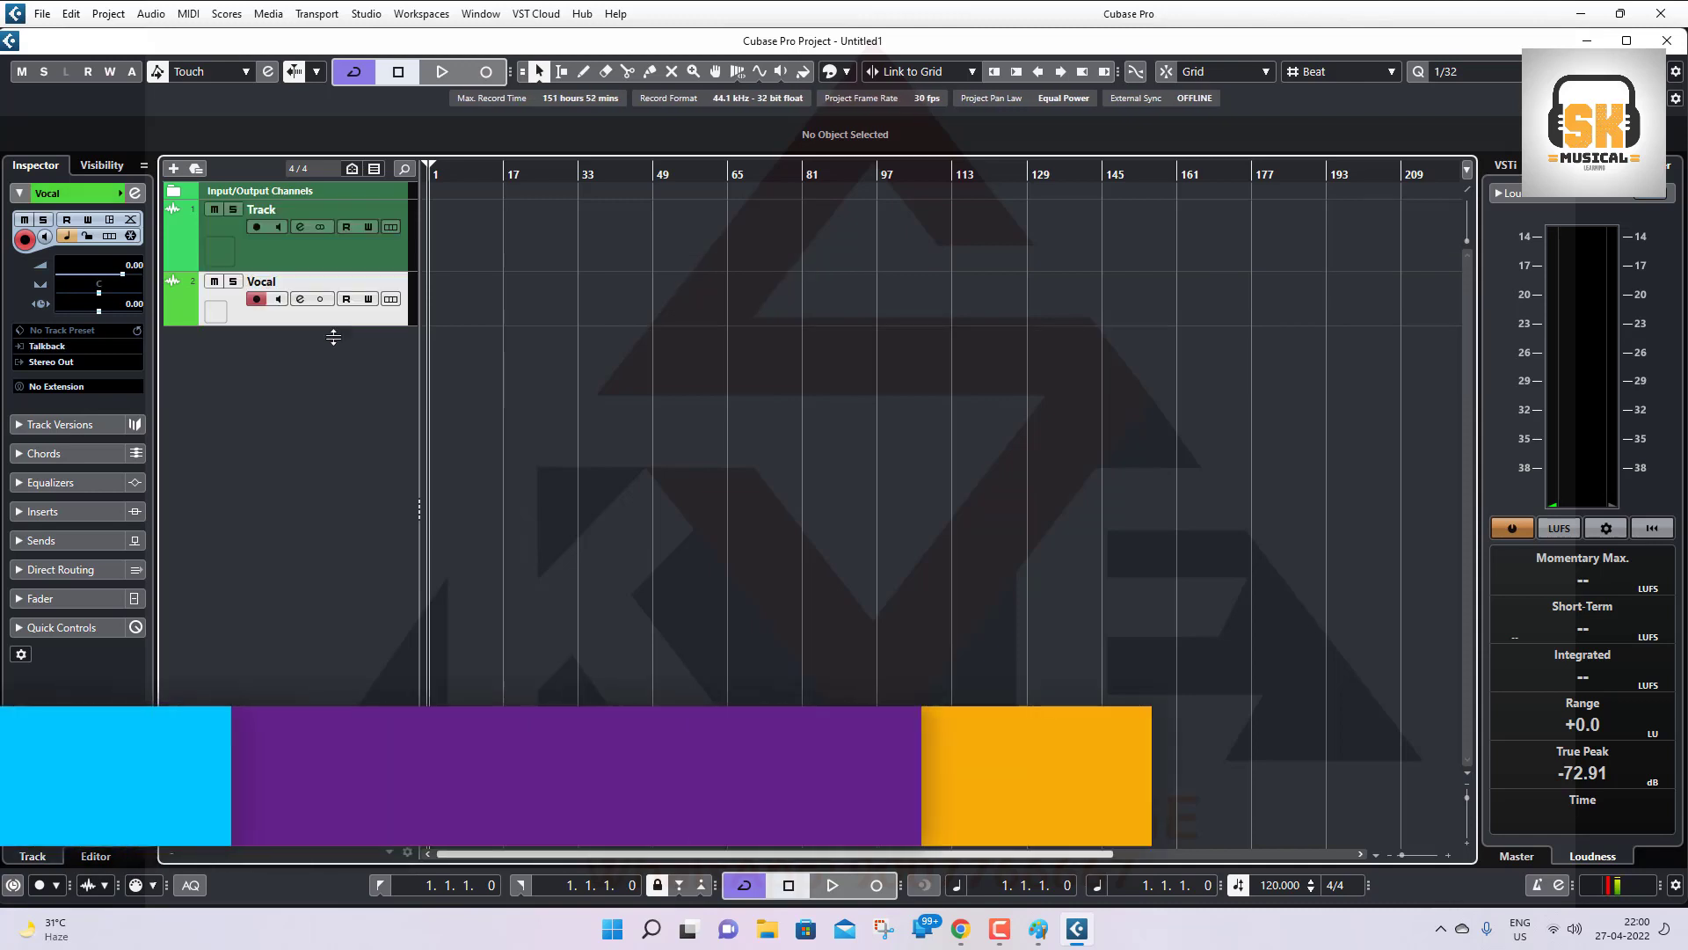
left_click_drag(333, 337, 333, 361)
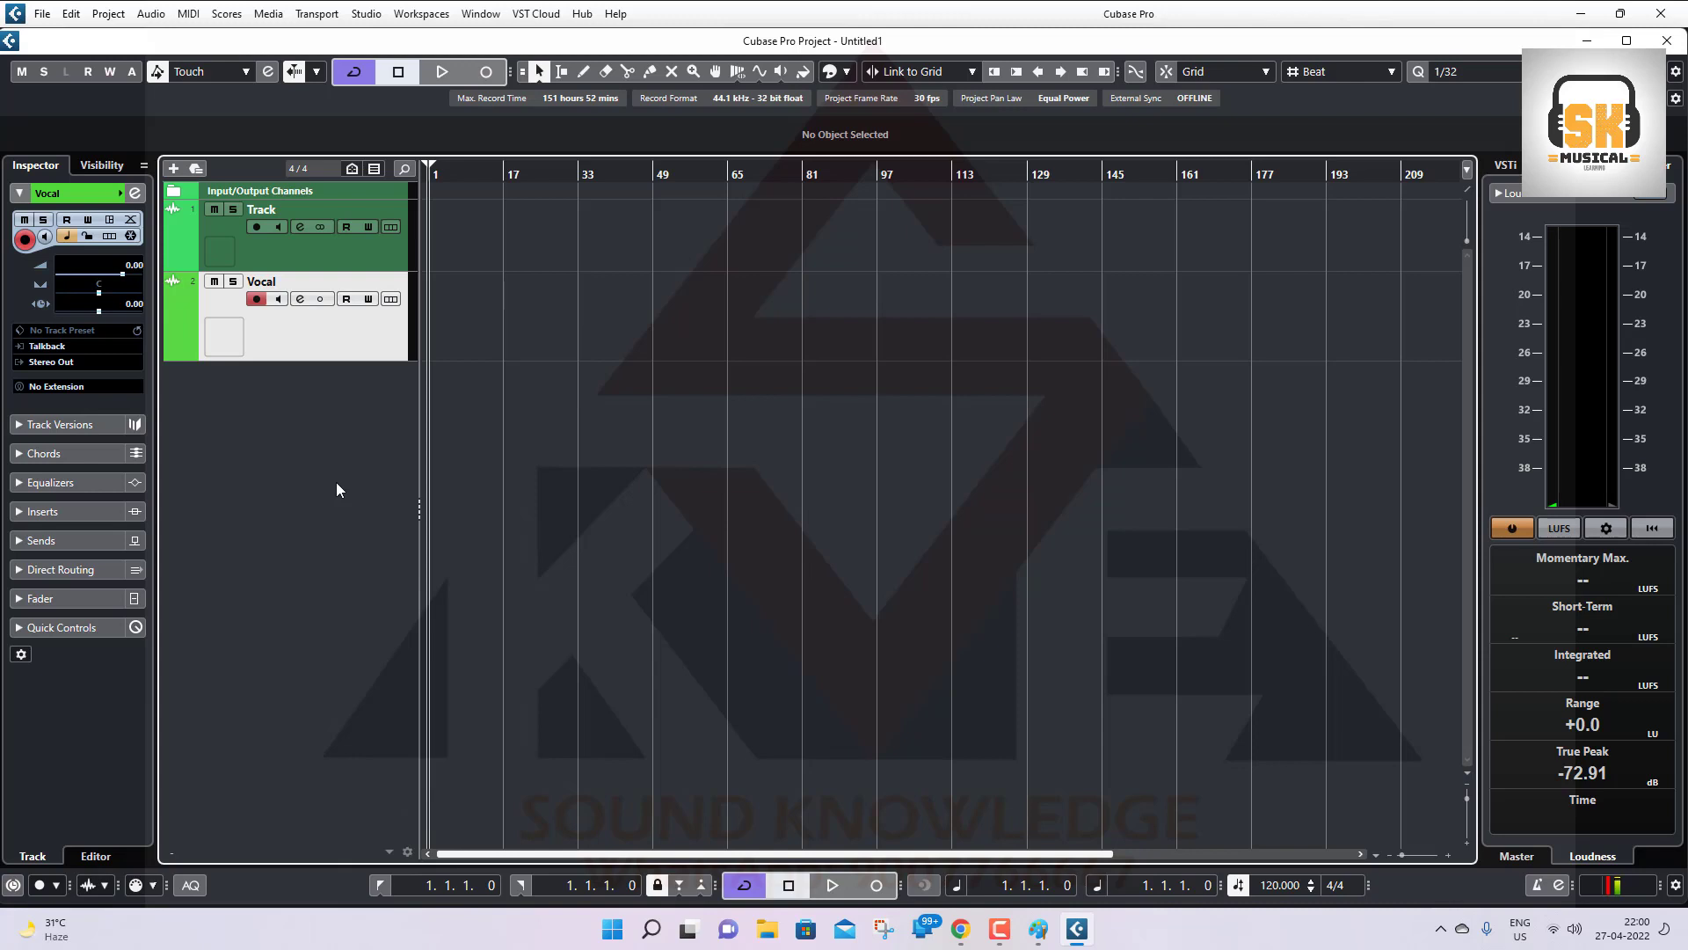
Open the channel settings of the Vocal track
left_click(341, 240)
left_click(319, 351)
left_click(300, 302)
left_click(1175, 267)
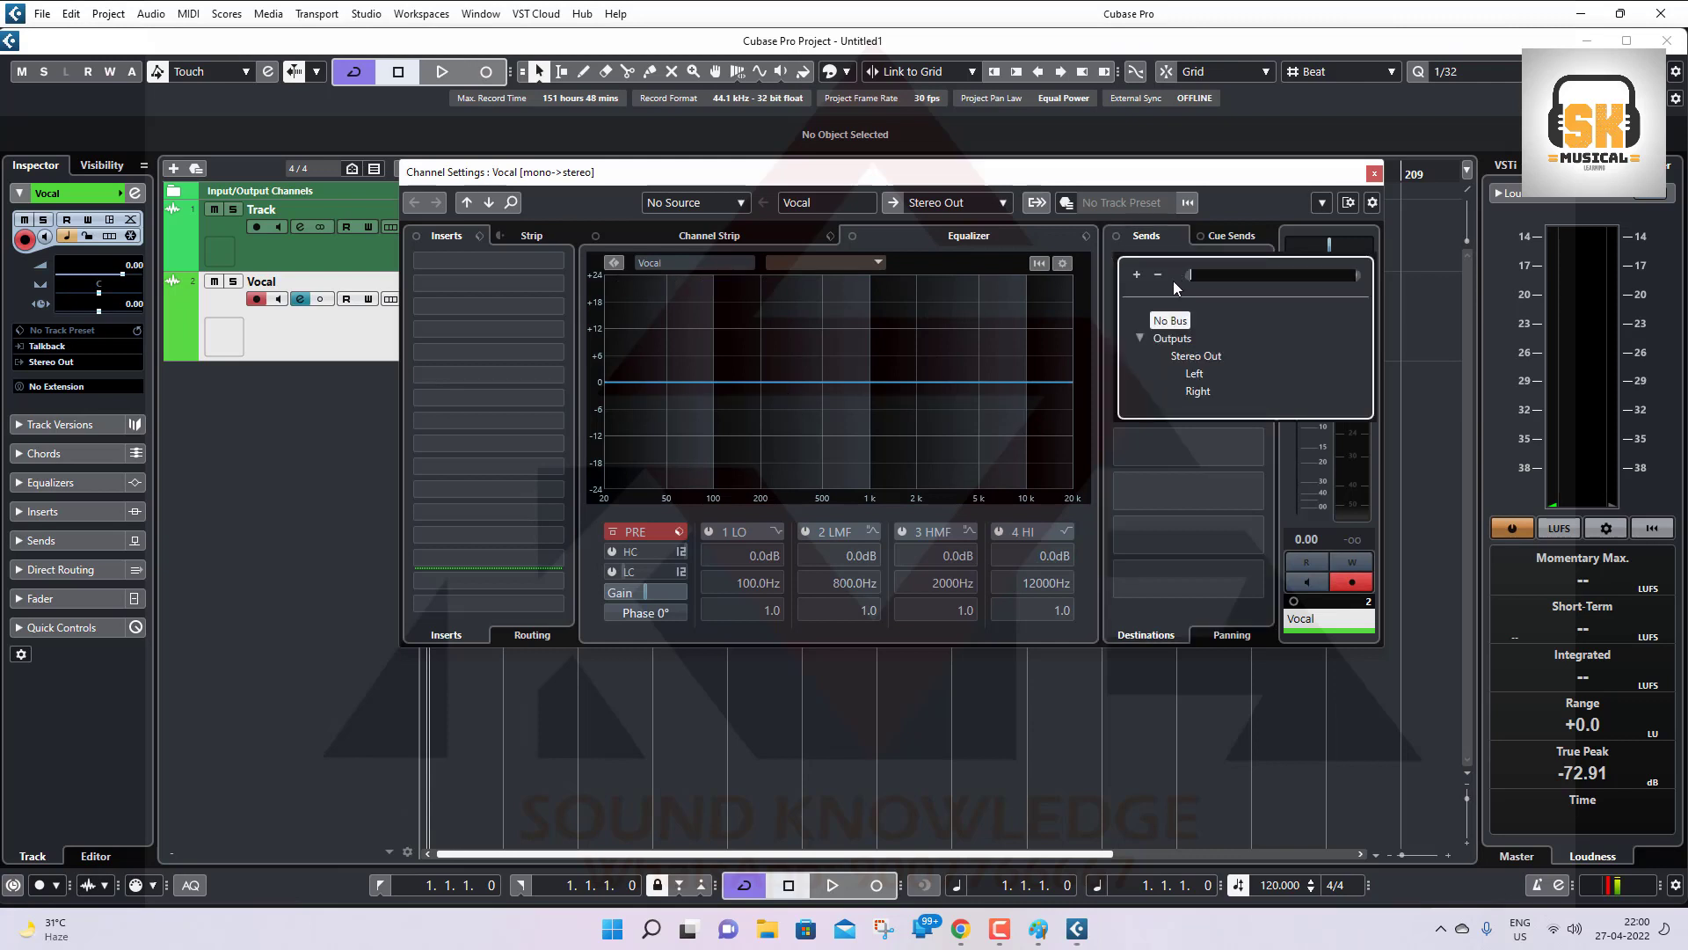
key("Escape")
Add a stereo FX channel with the StereoDelay effect to Send 1 of the Vocal channel
right_click(1147, 272)
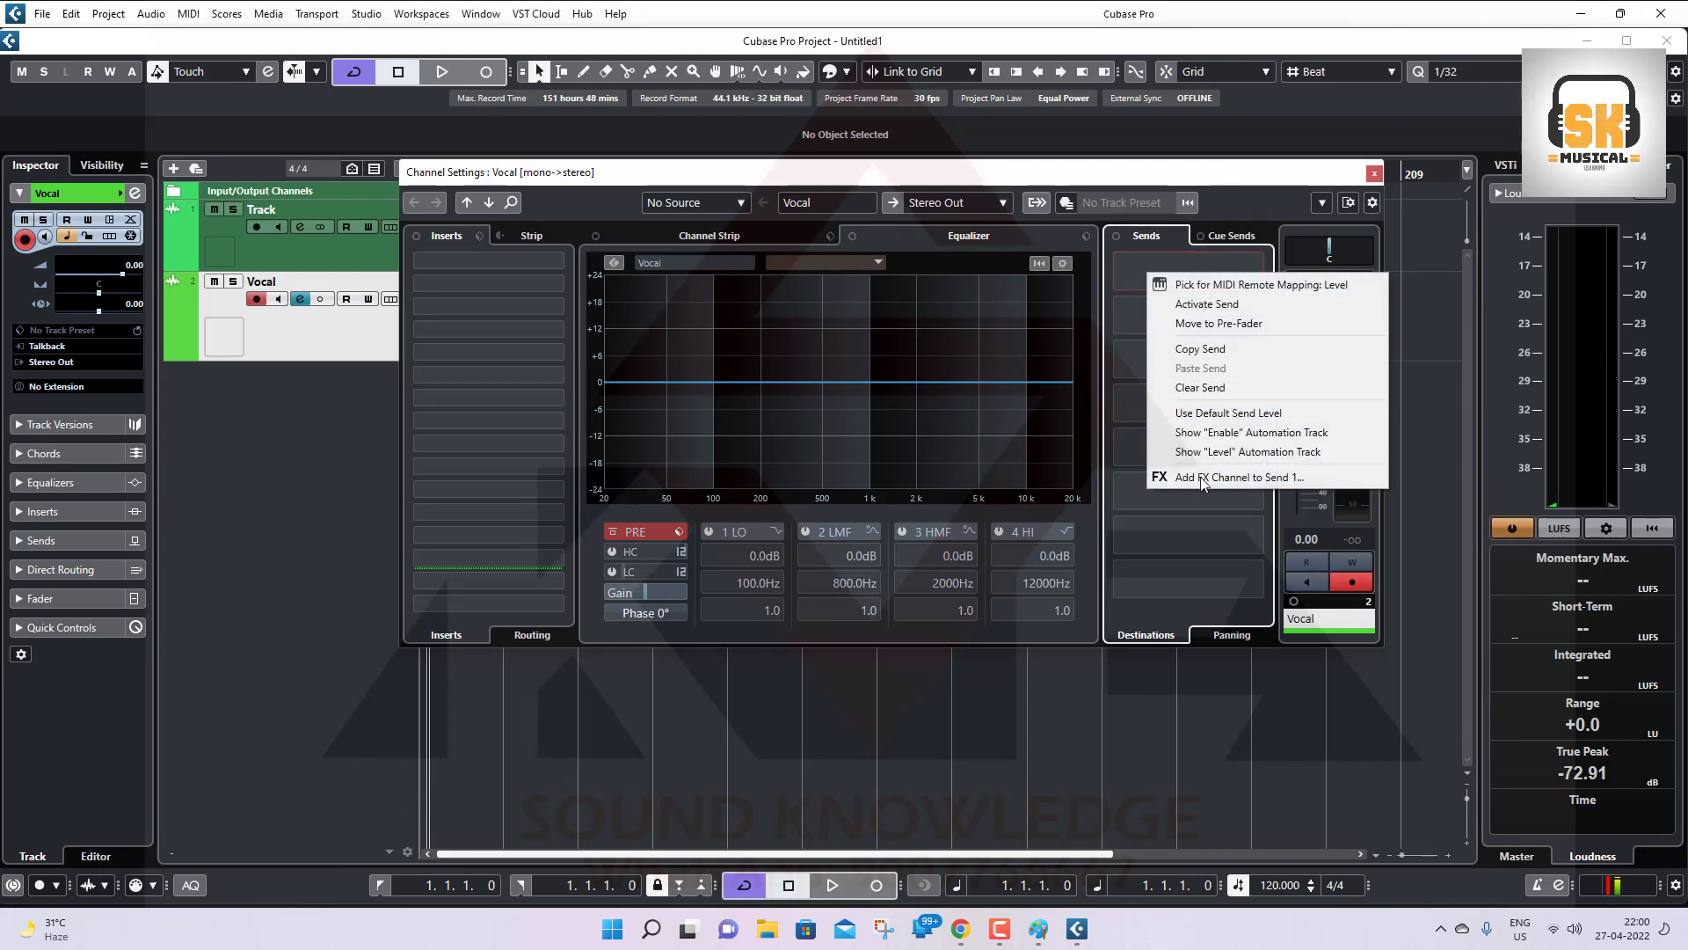
left_click(1196, 476)
left_click(883, 412)
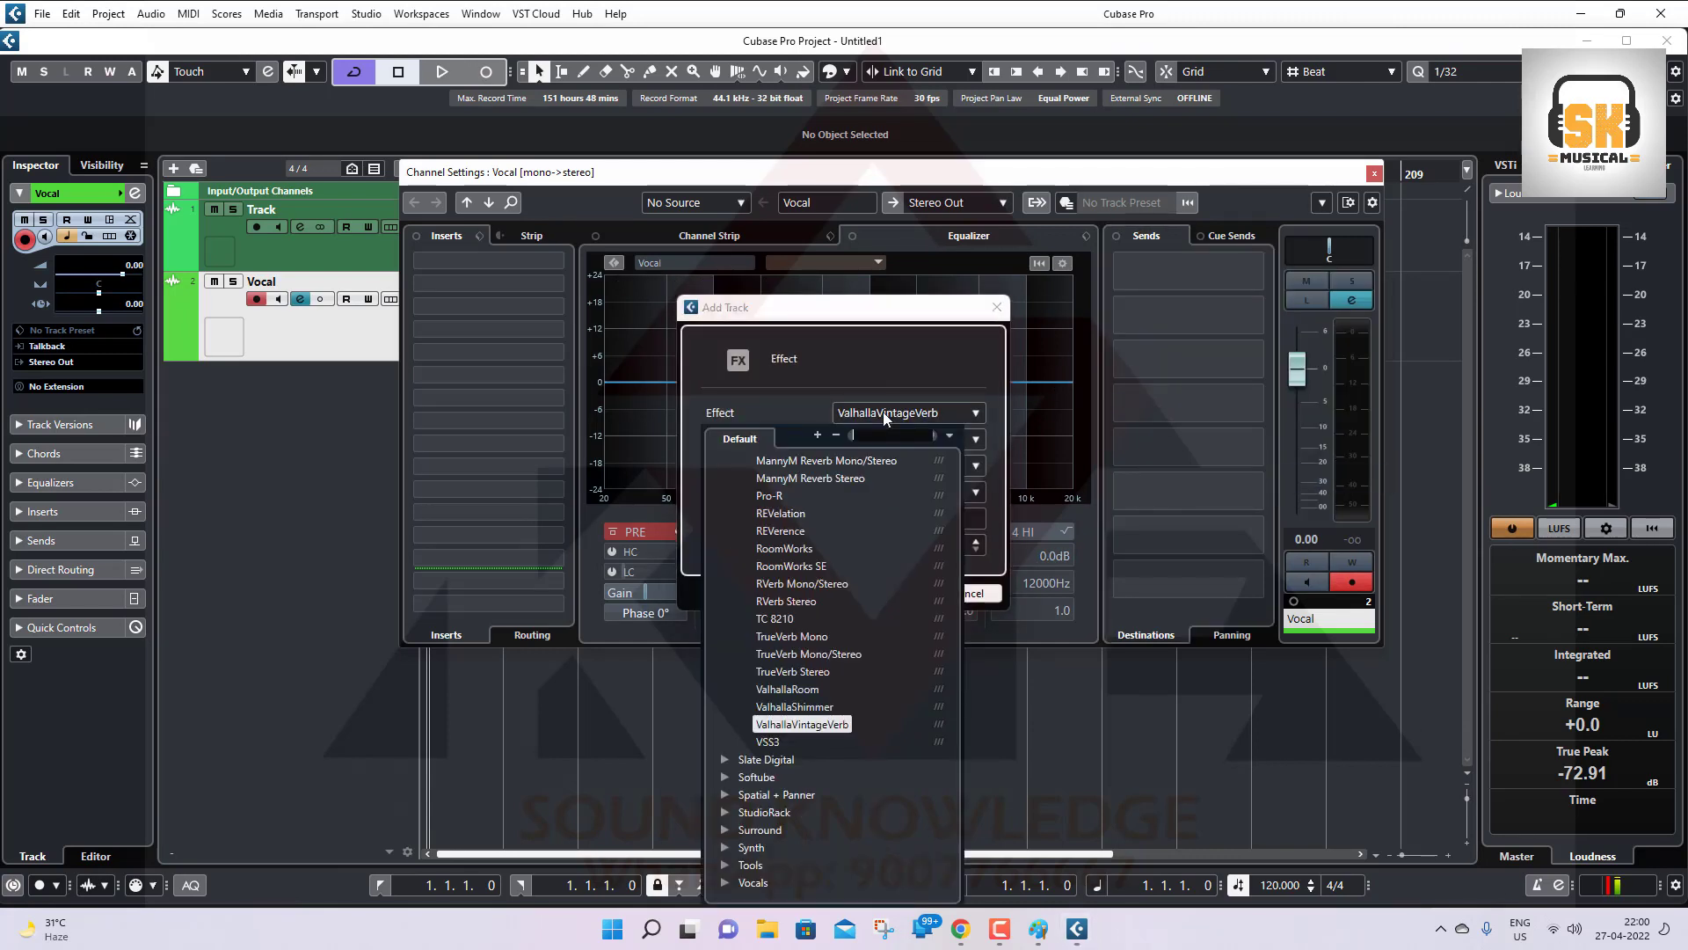
type("delay")
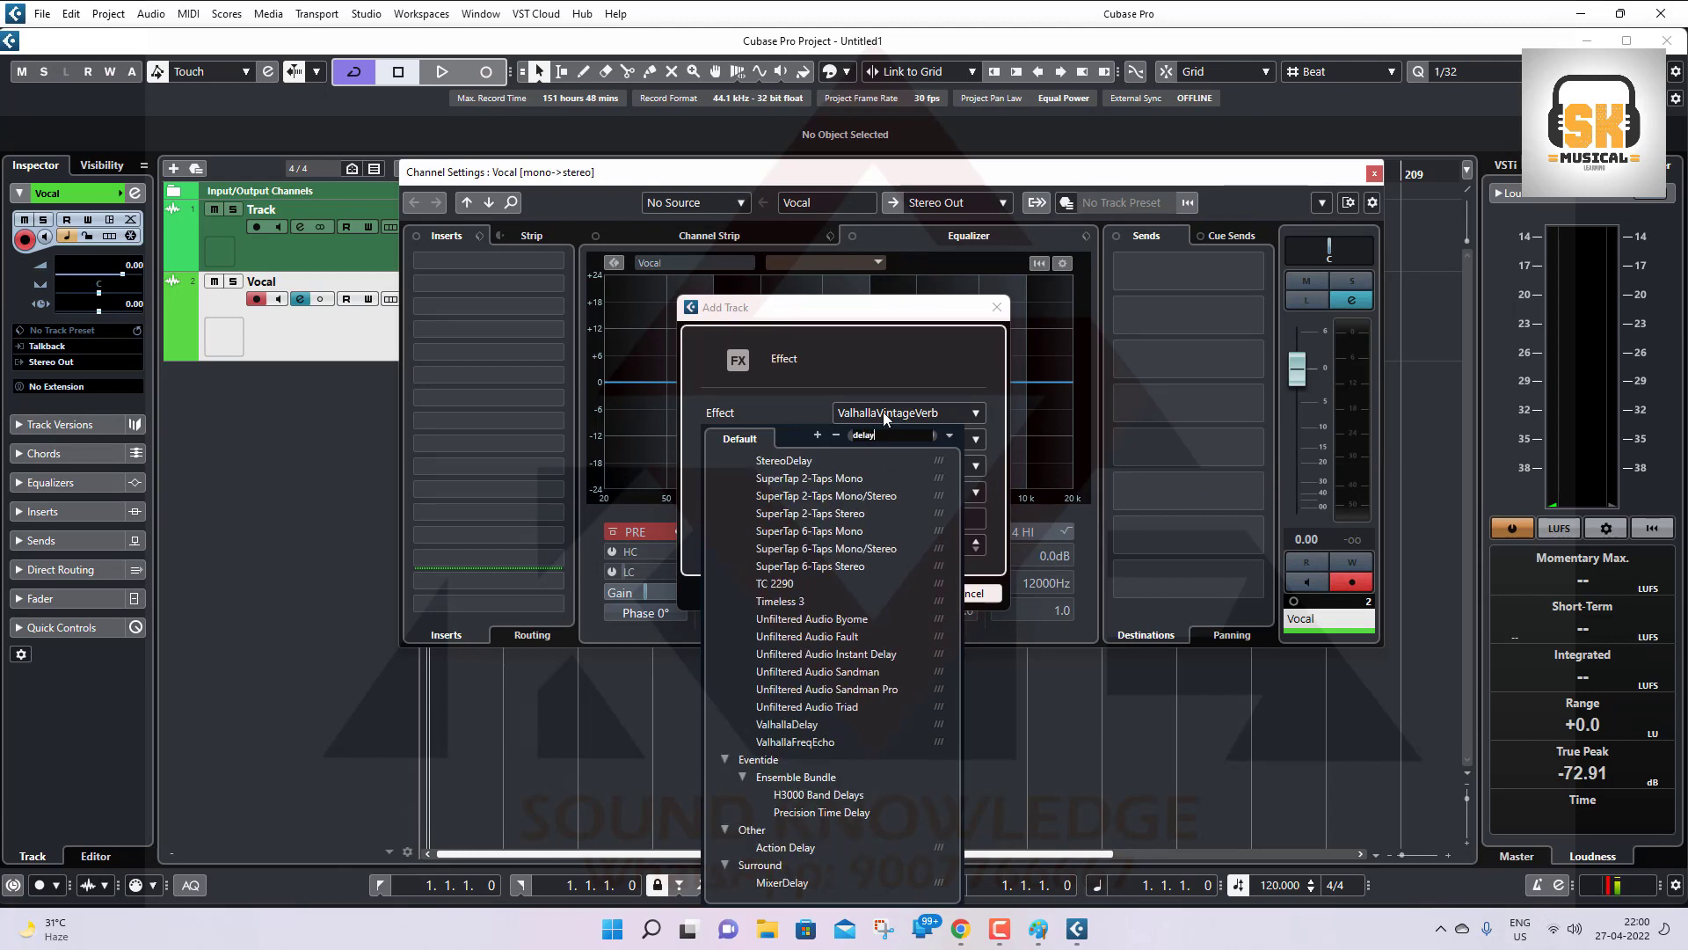
scroll(778, 588, "up", 3)
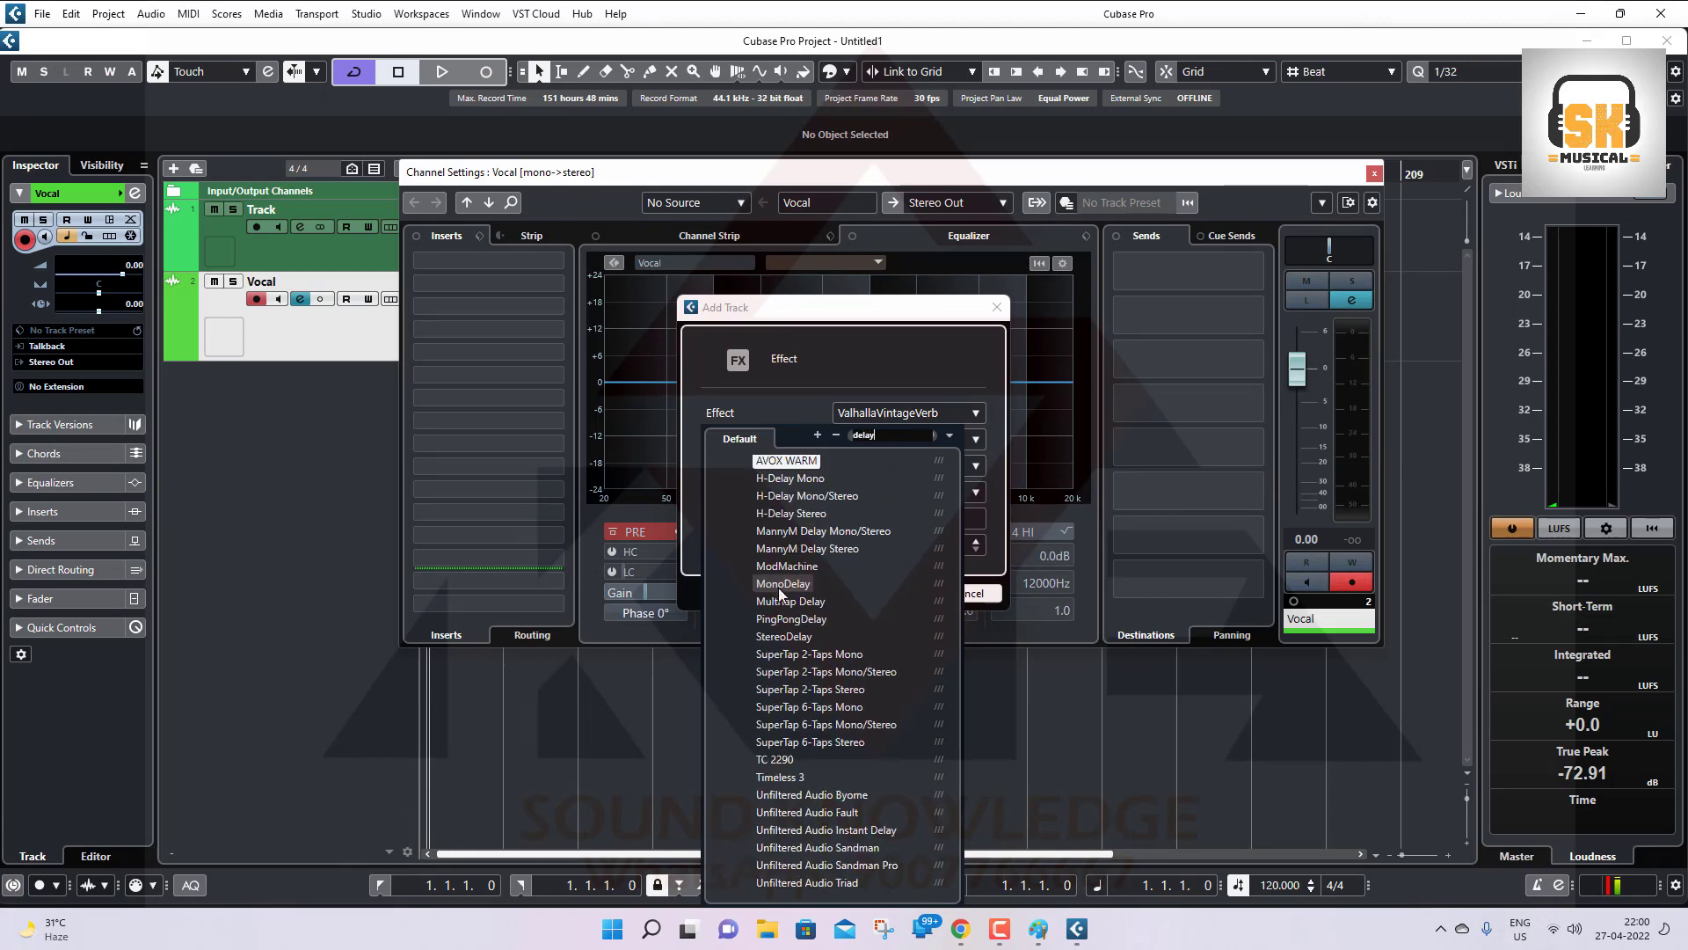
left_click(790, 637)
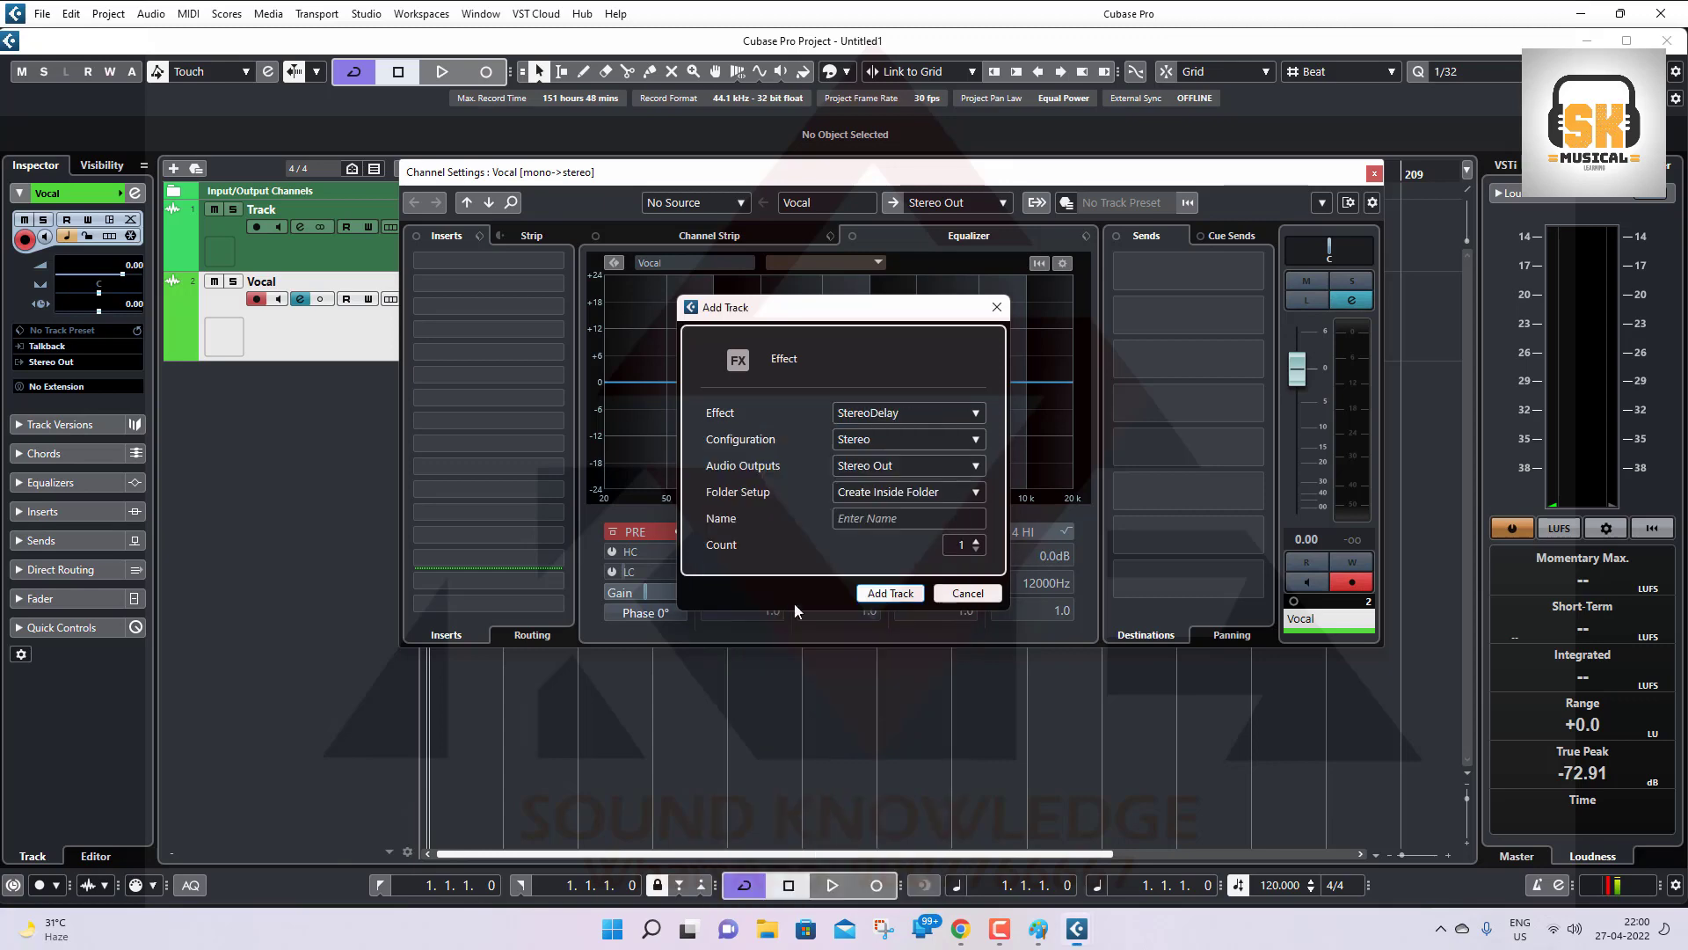
left_click(891, 592)
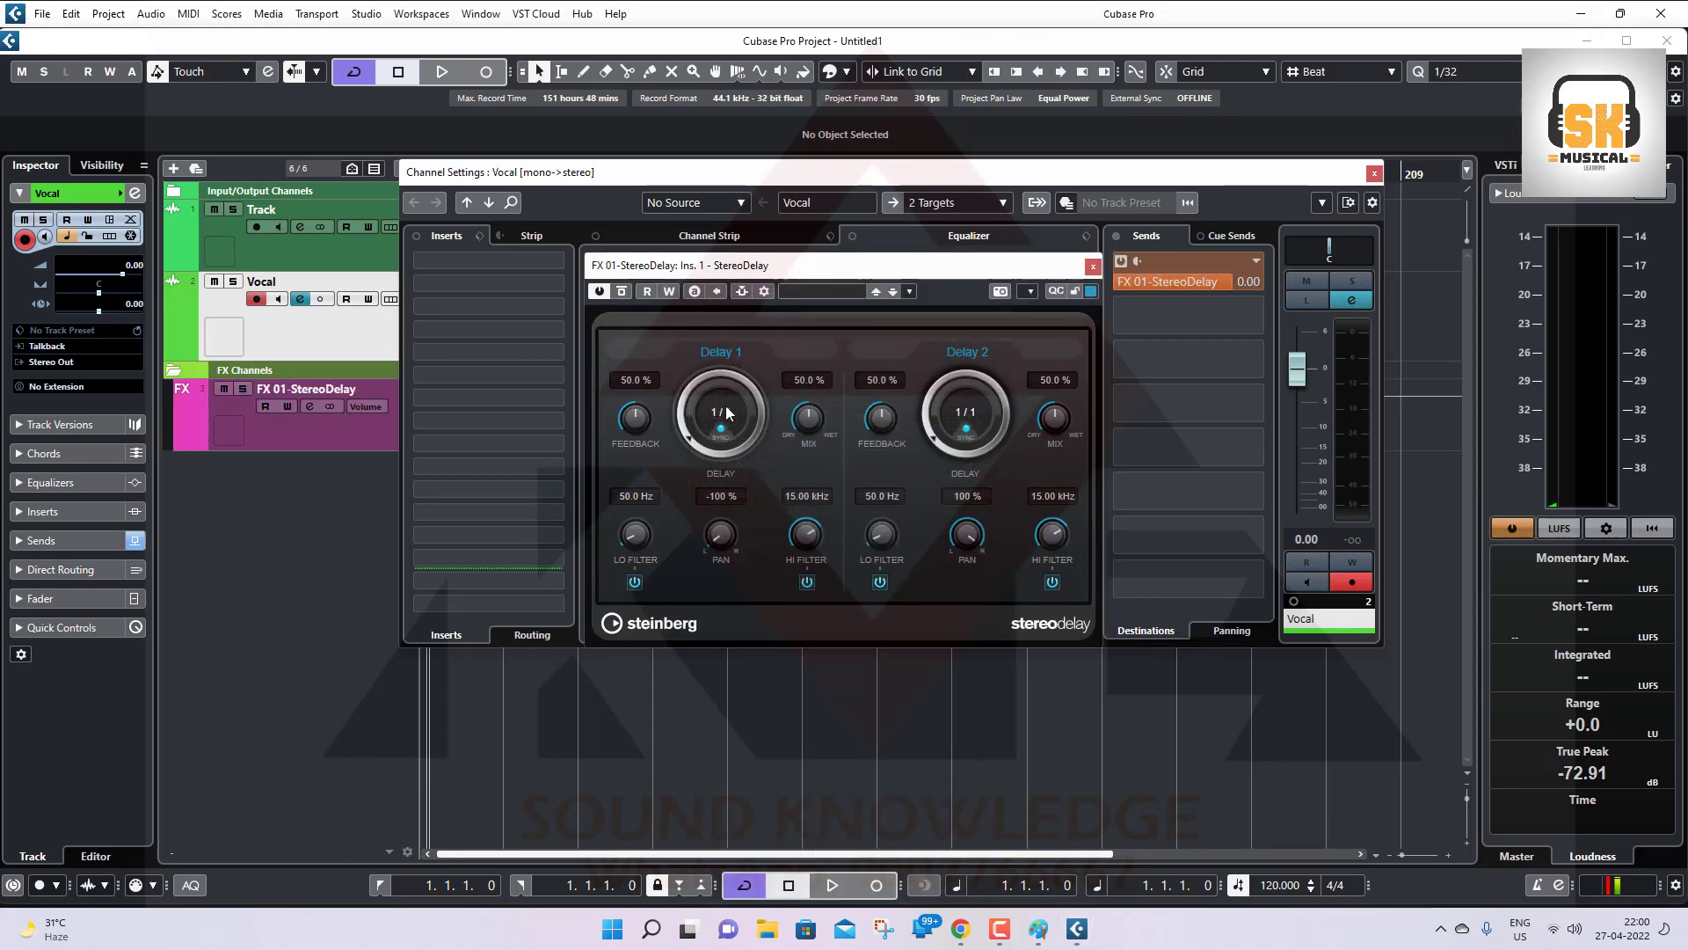
Set Delay 1 to 1/8, turn off tempo sync for Delay 2 and set its time to 28 ms
left_click(723, 413)
left_click(732, 493)
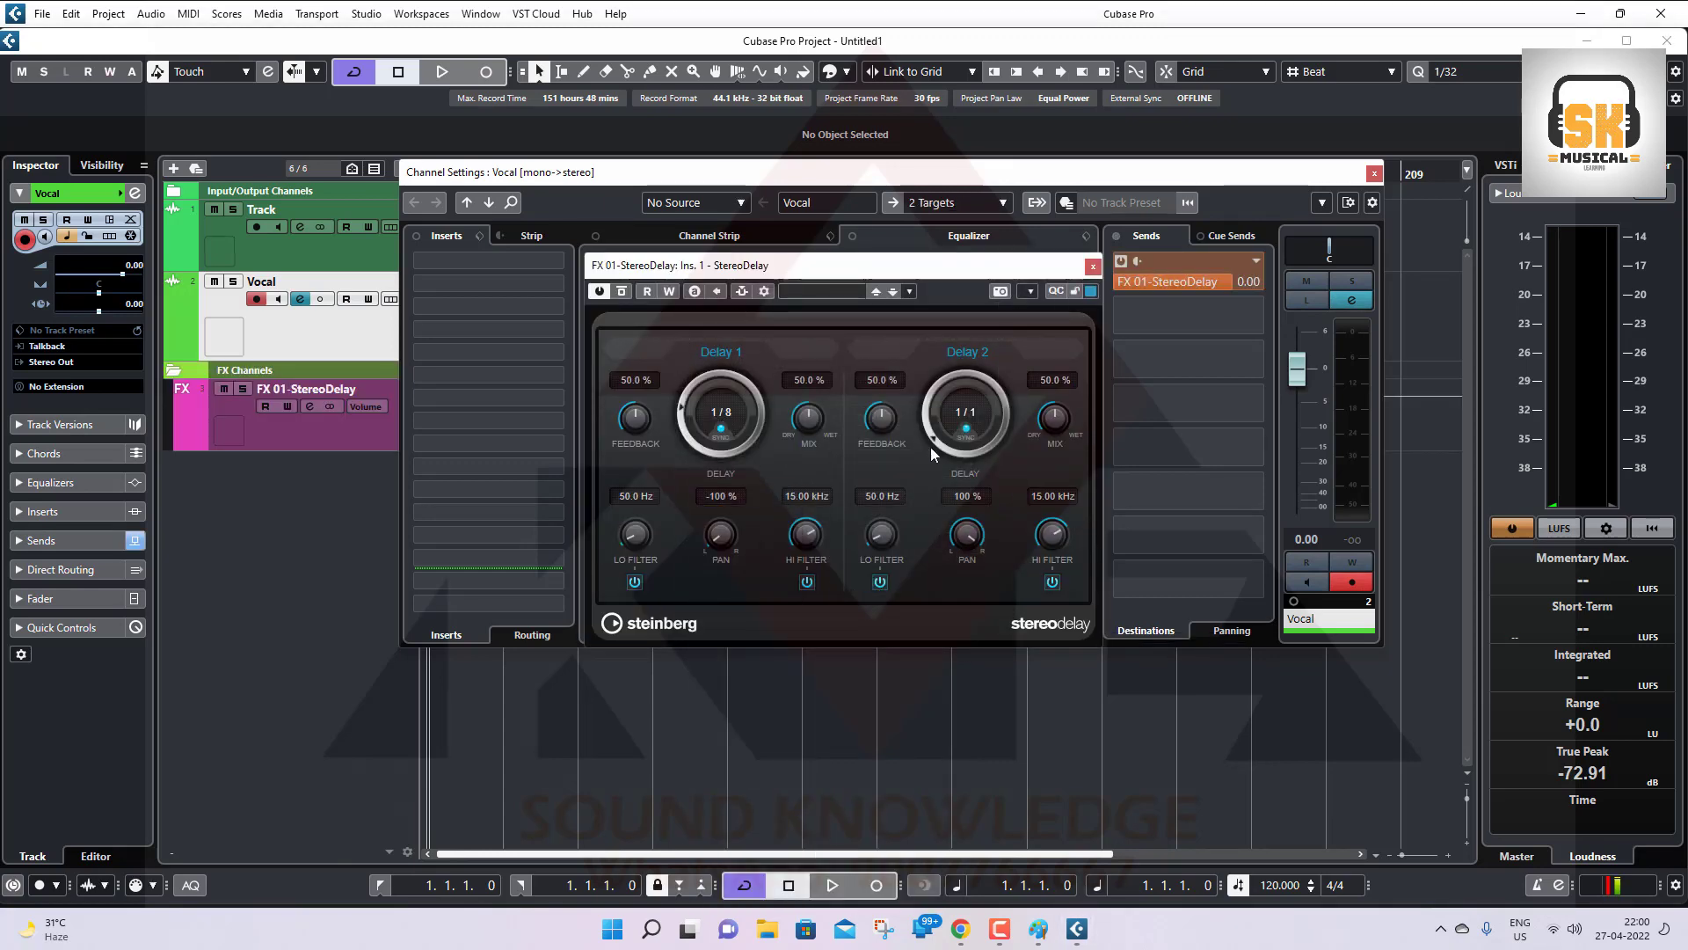
left_click(967, 430)
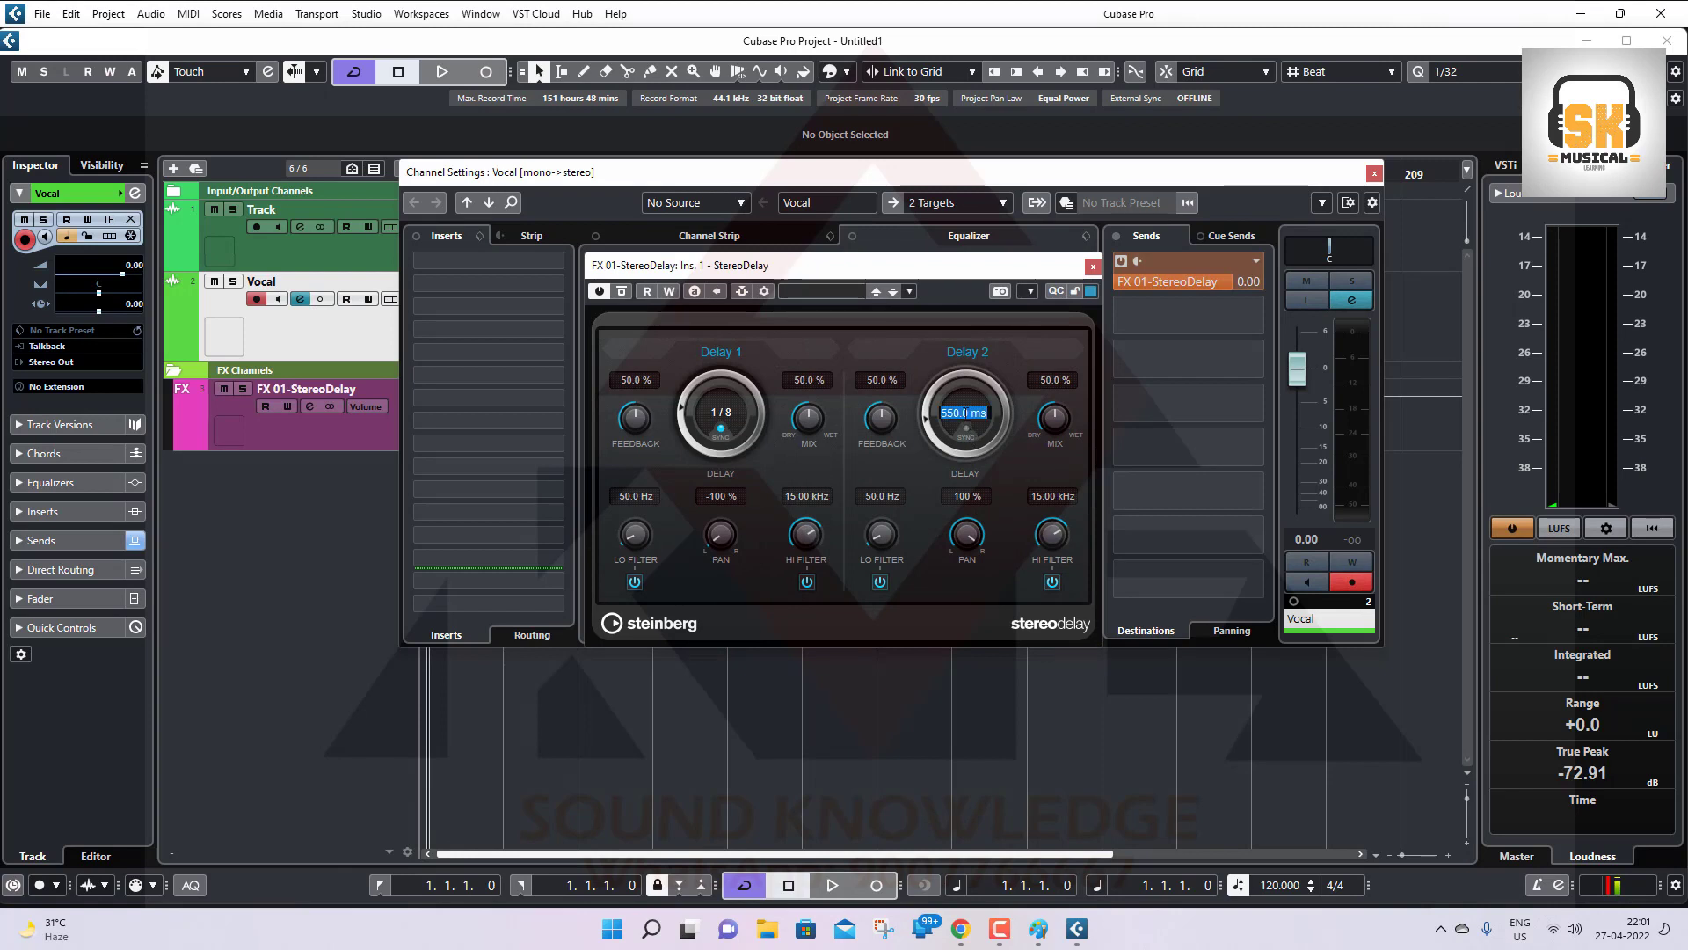
type("28")
key("Return")
left_click(1093, 265)
Lower the Vocal channel's StereoDelay send level to -15.5 and turn on monitoring for the track
left_click_drag(1196, 282, 1122, 287)
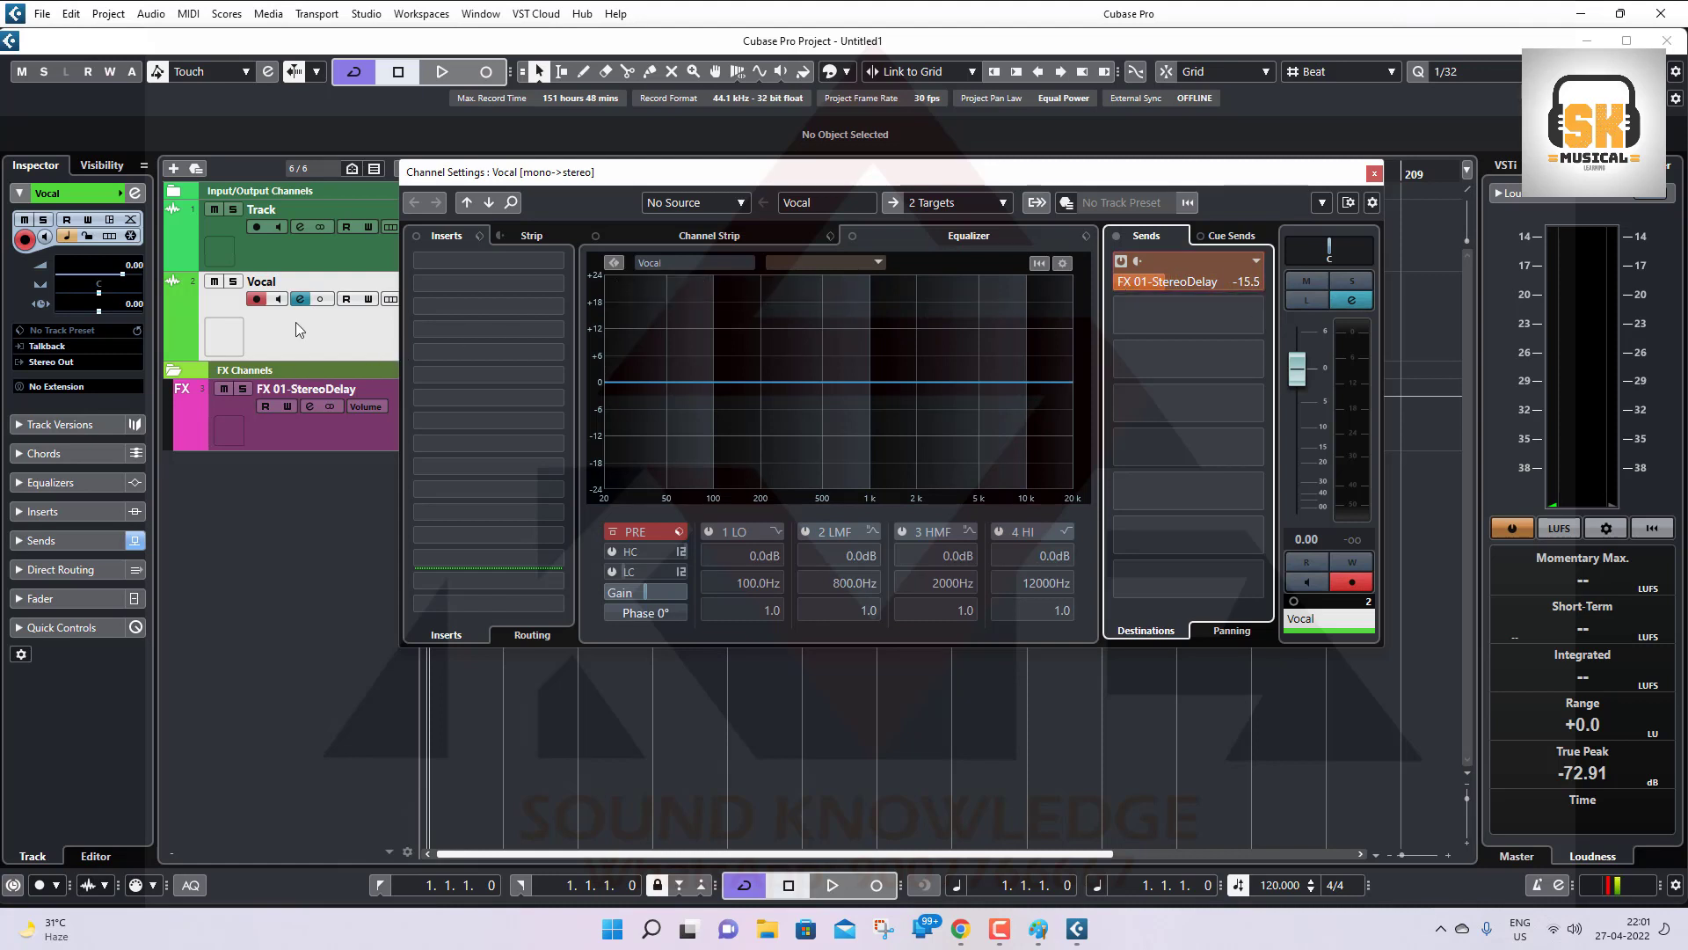
left_click(278, 300)
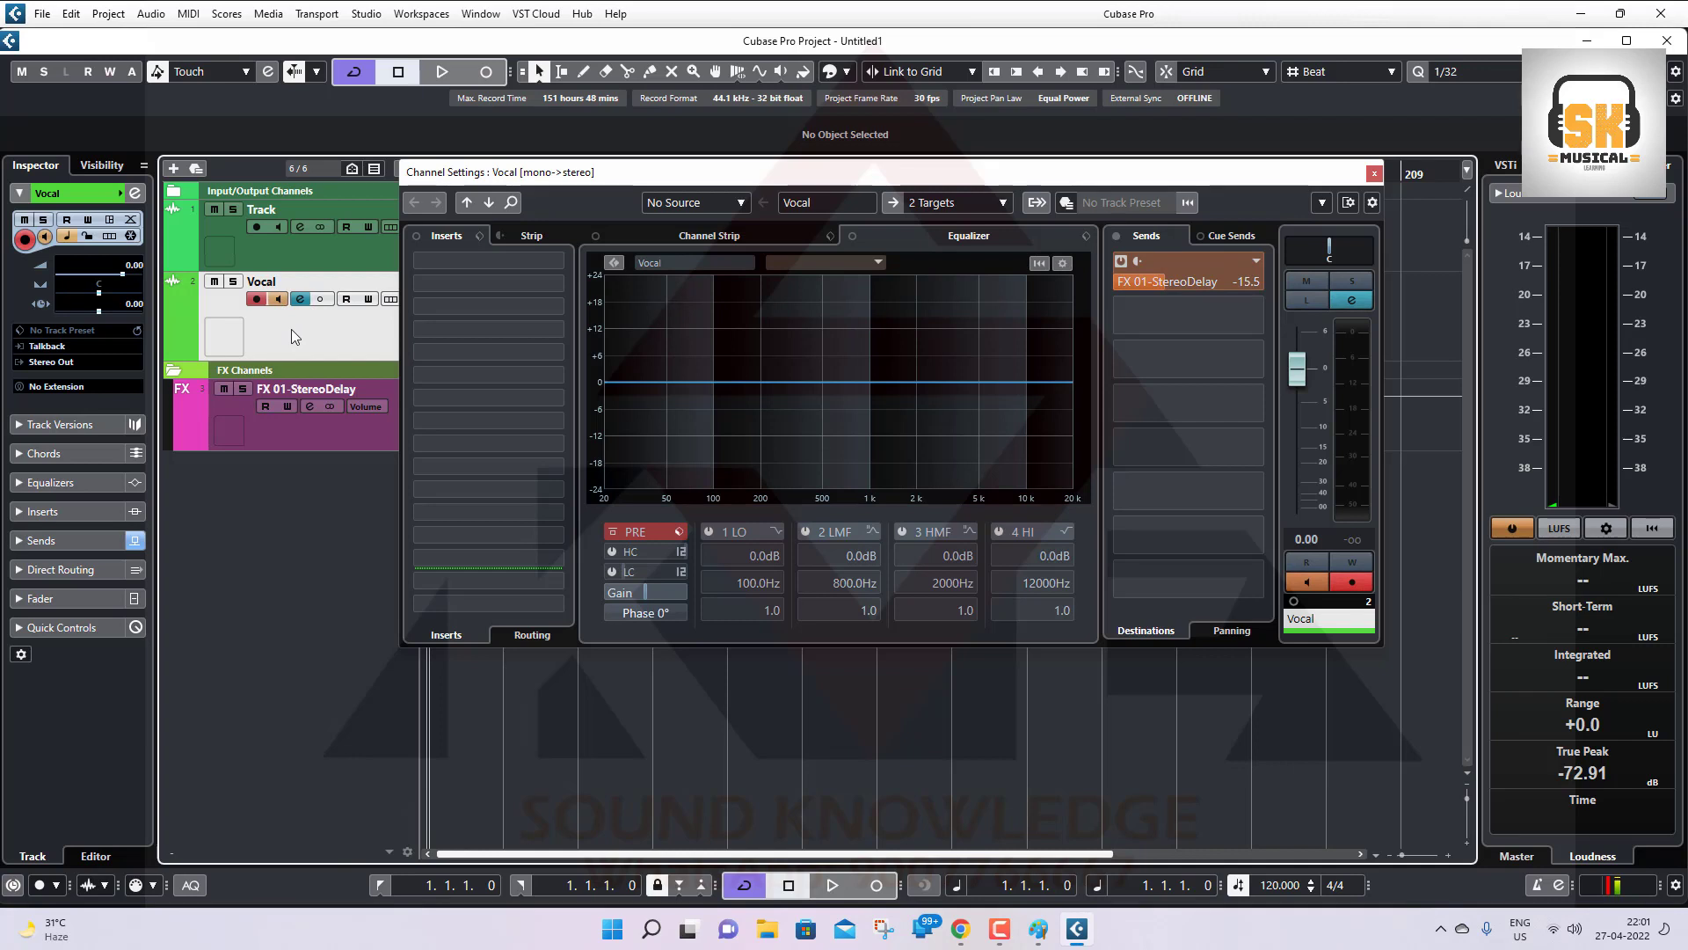
left_click(1374, 174)
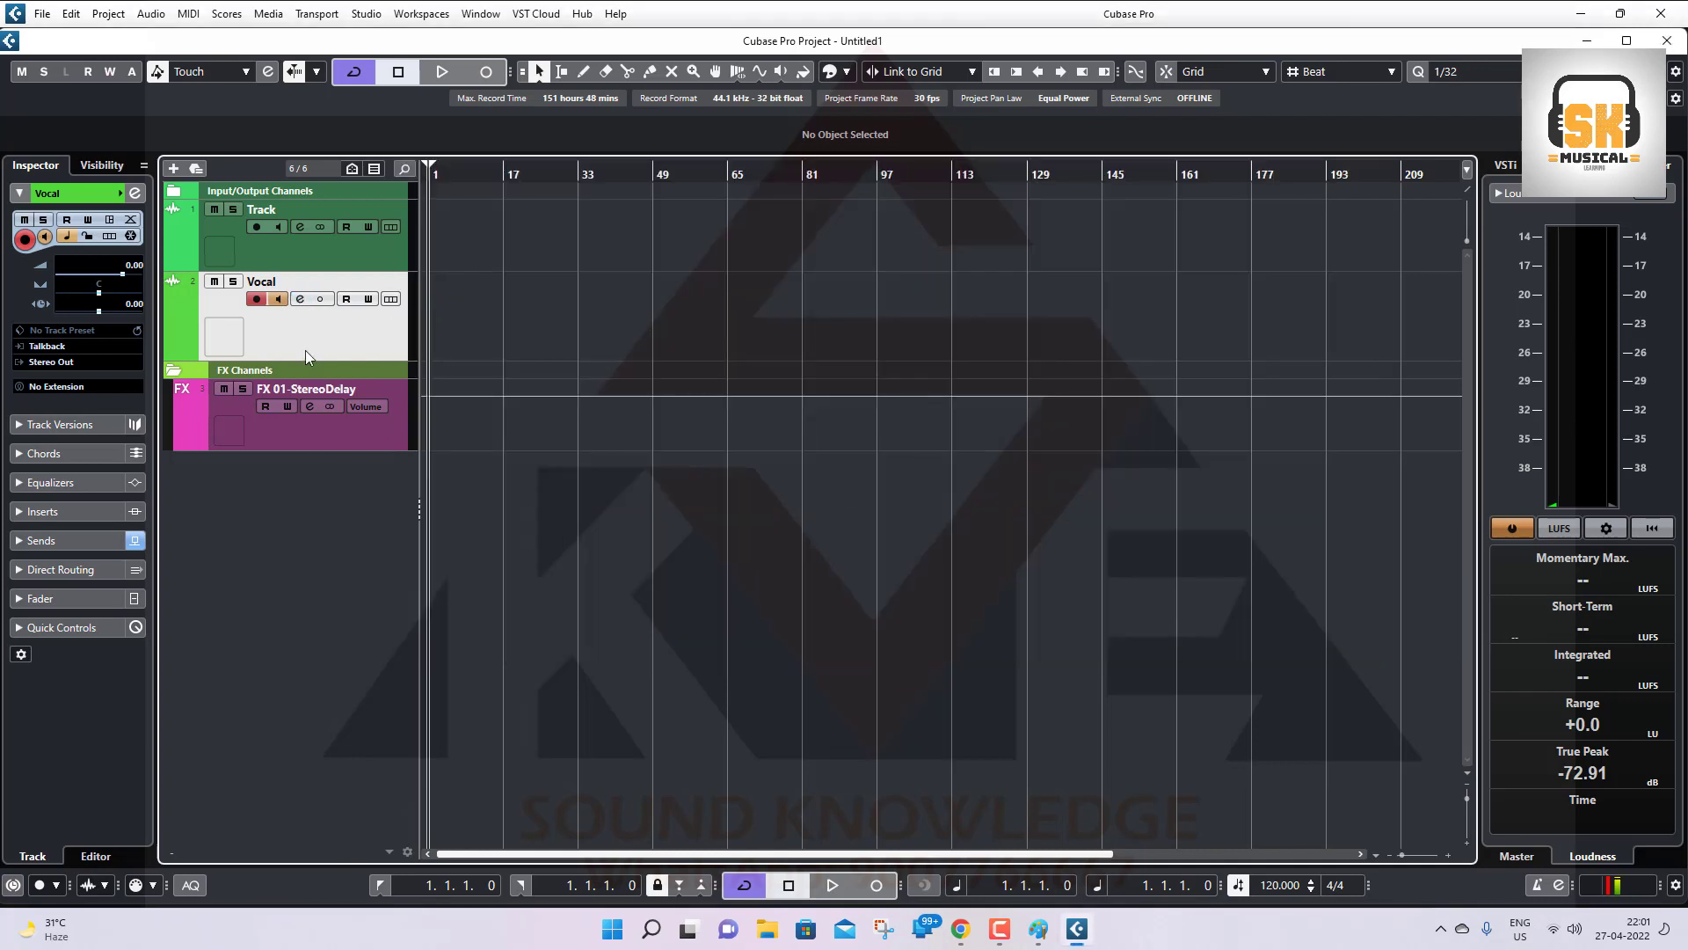
Check the Monitor 1 output ports under Control Room in Audio Connections
left_click(422, 14)
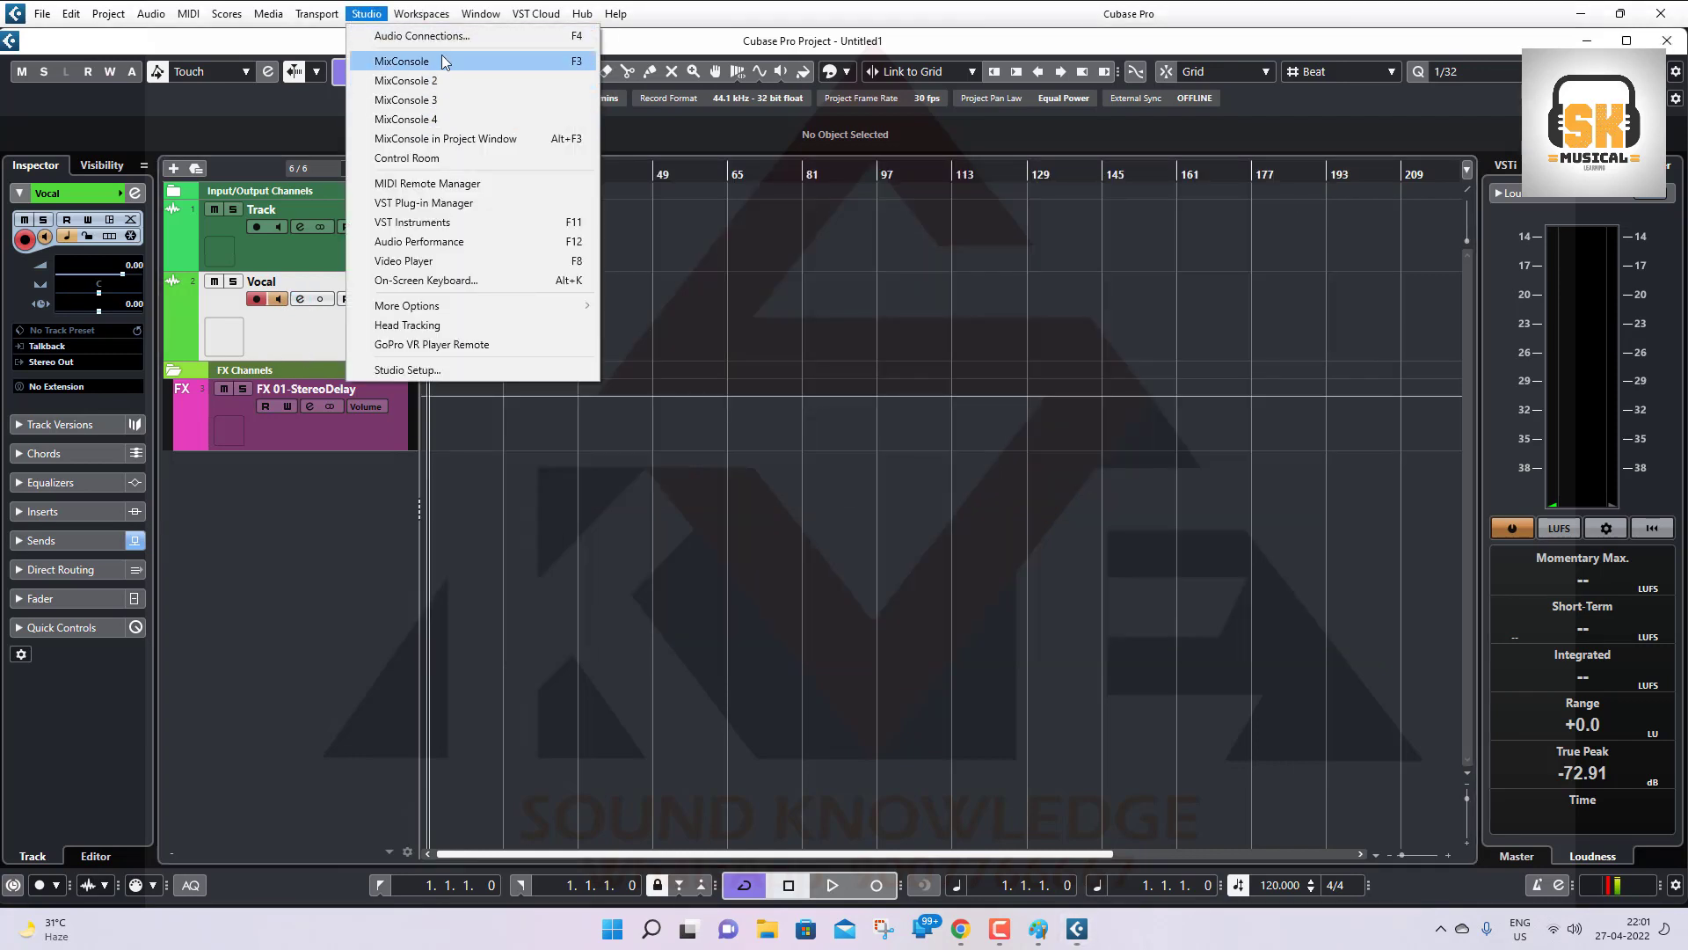
left_click(388, 37)
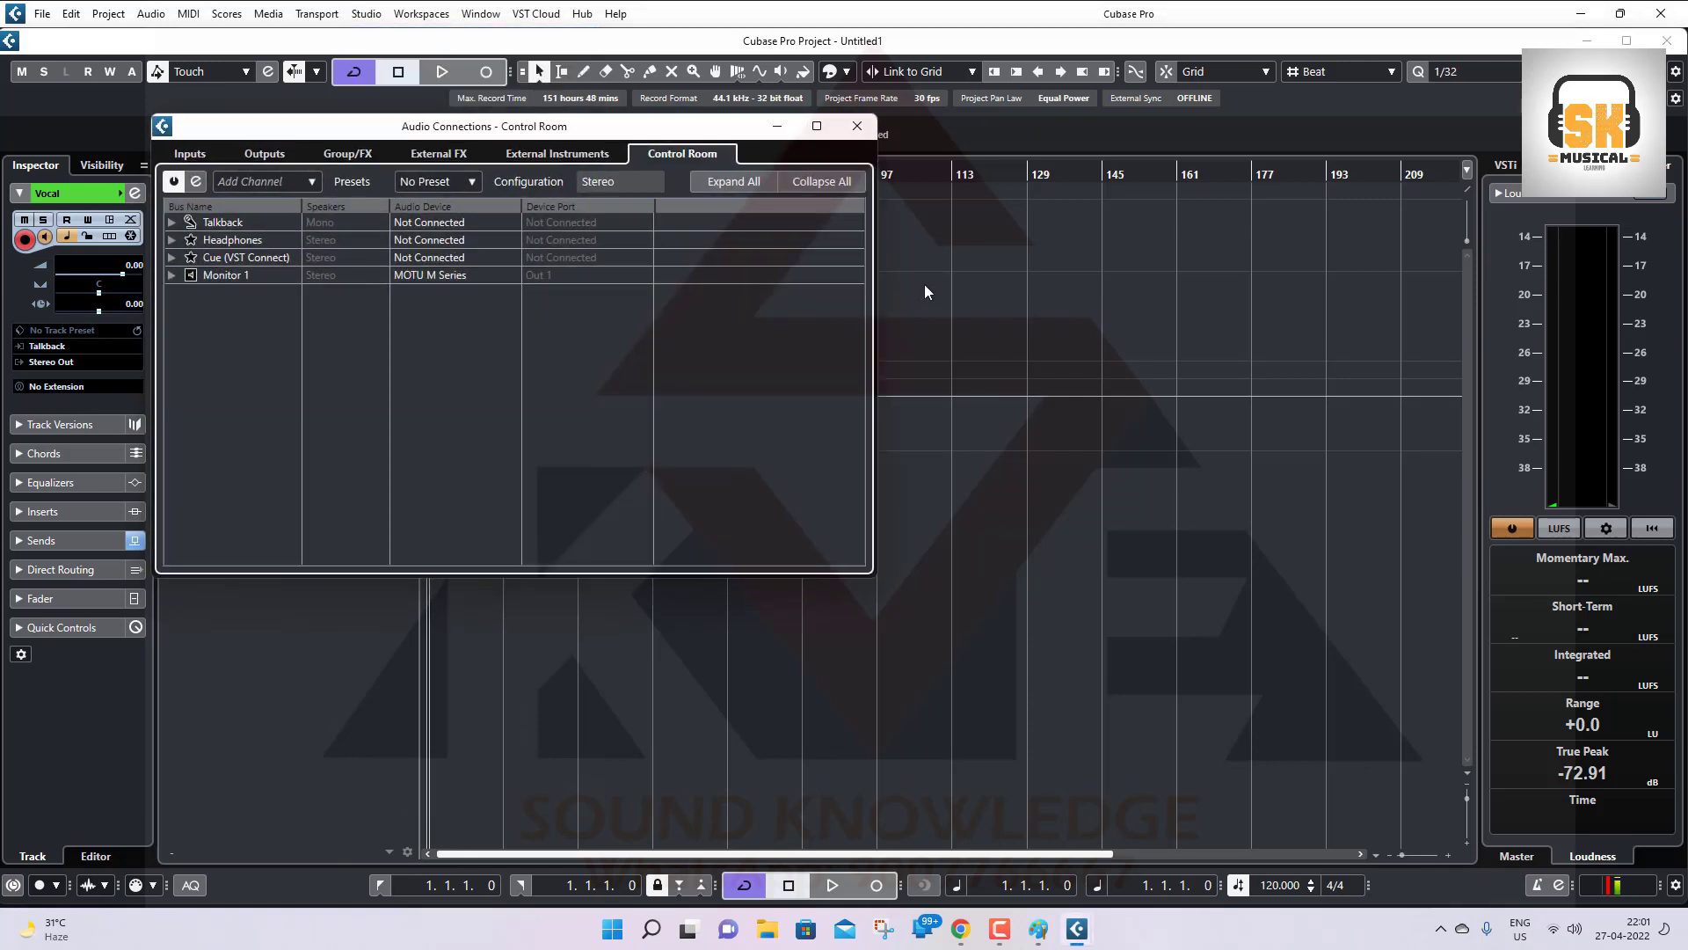
left_click(172, 275)
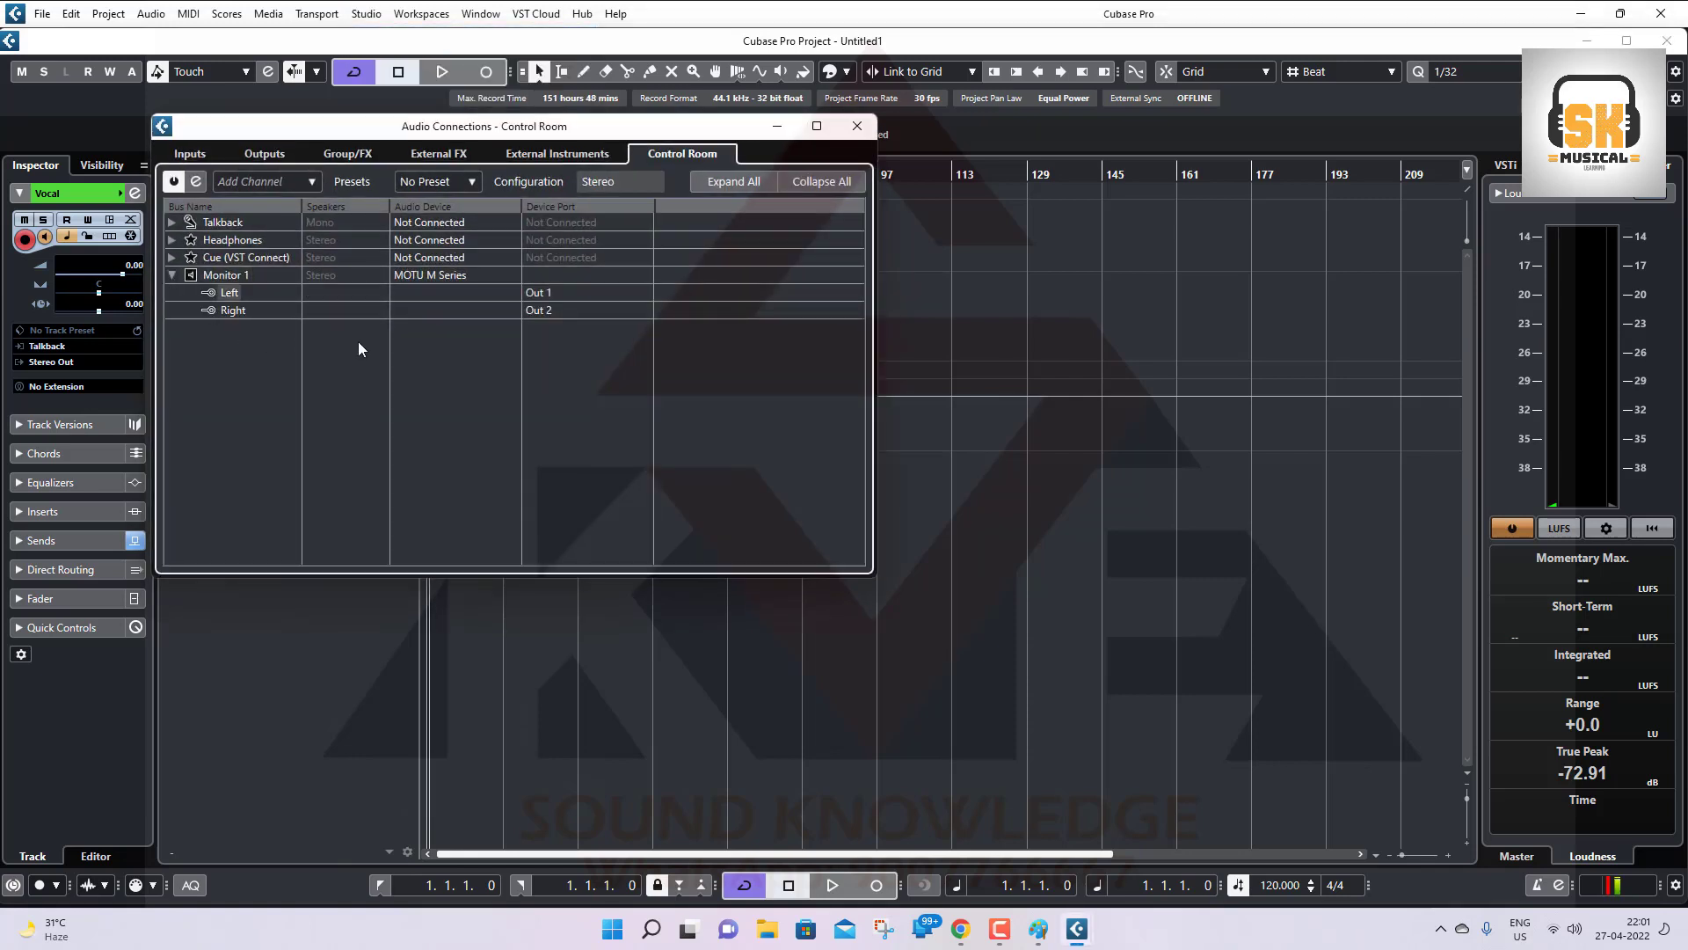
left_click(858, 127)
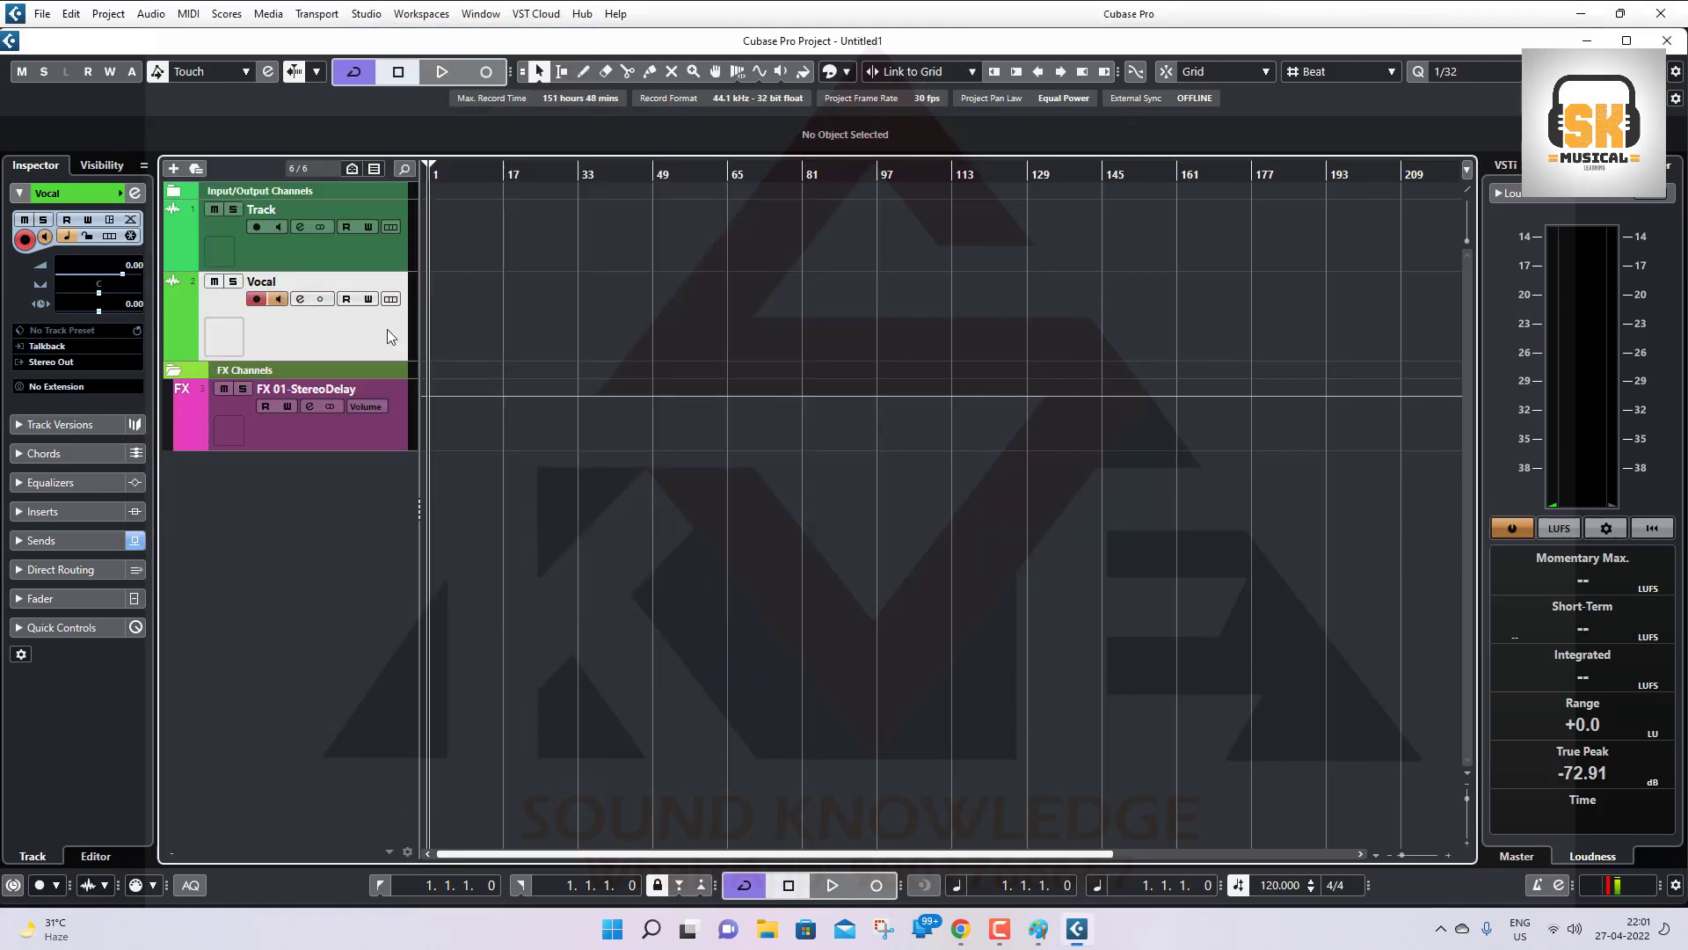
Turn off monitoring on the Vocal track
left_click(299, 426)
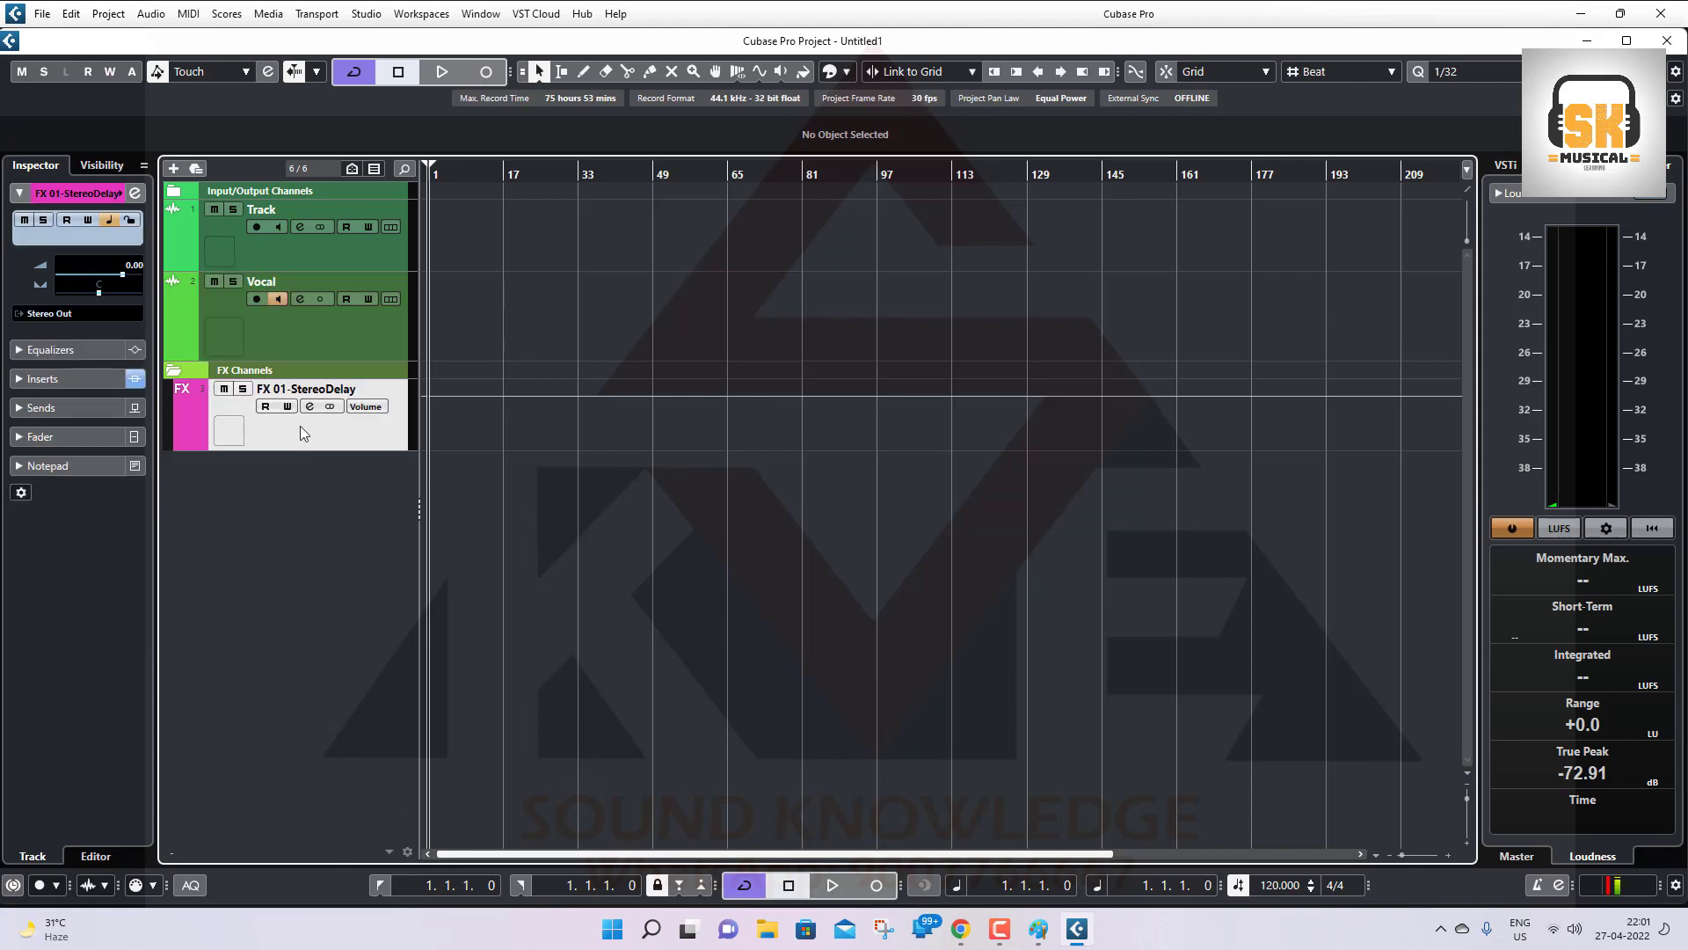
left_click(325, 336)
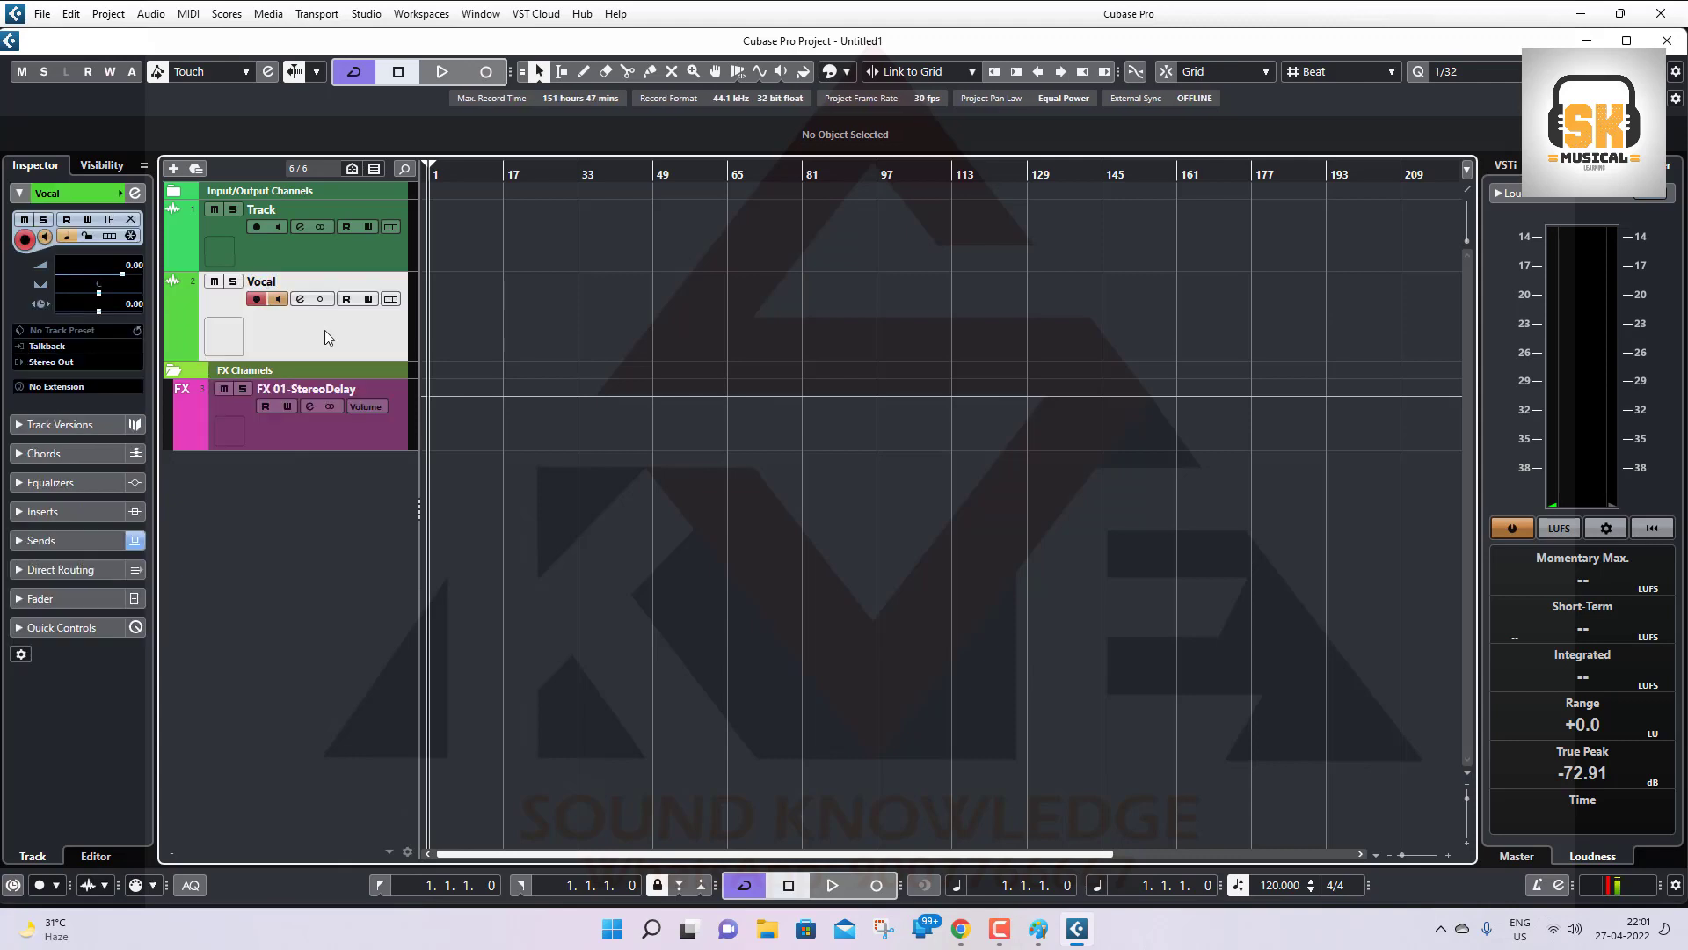
left_click(281, 304)
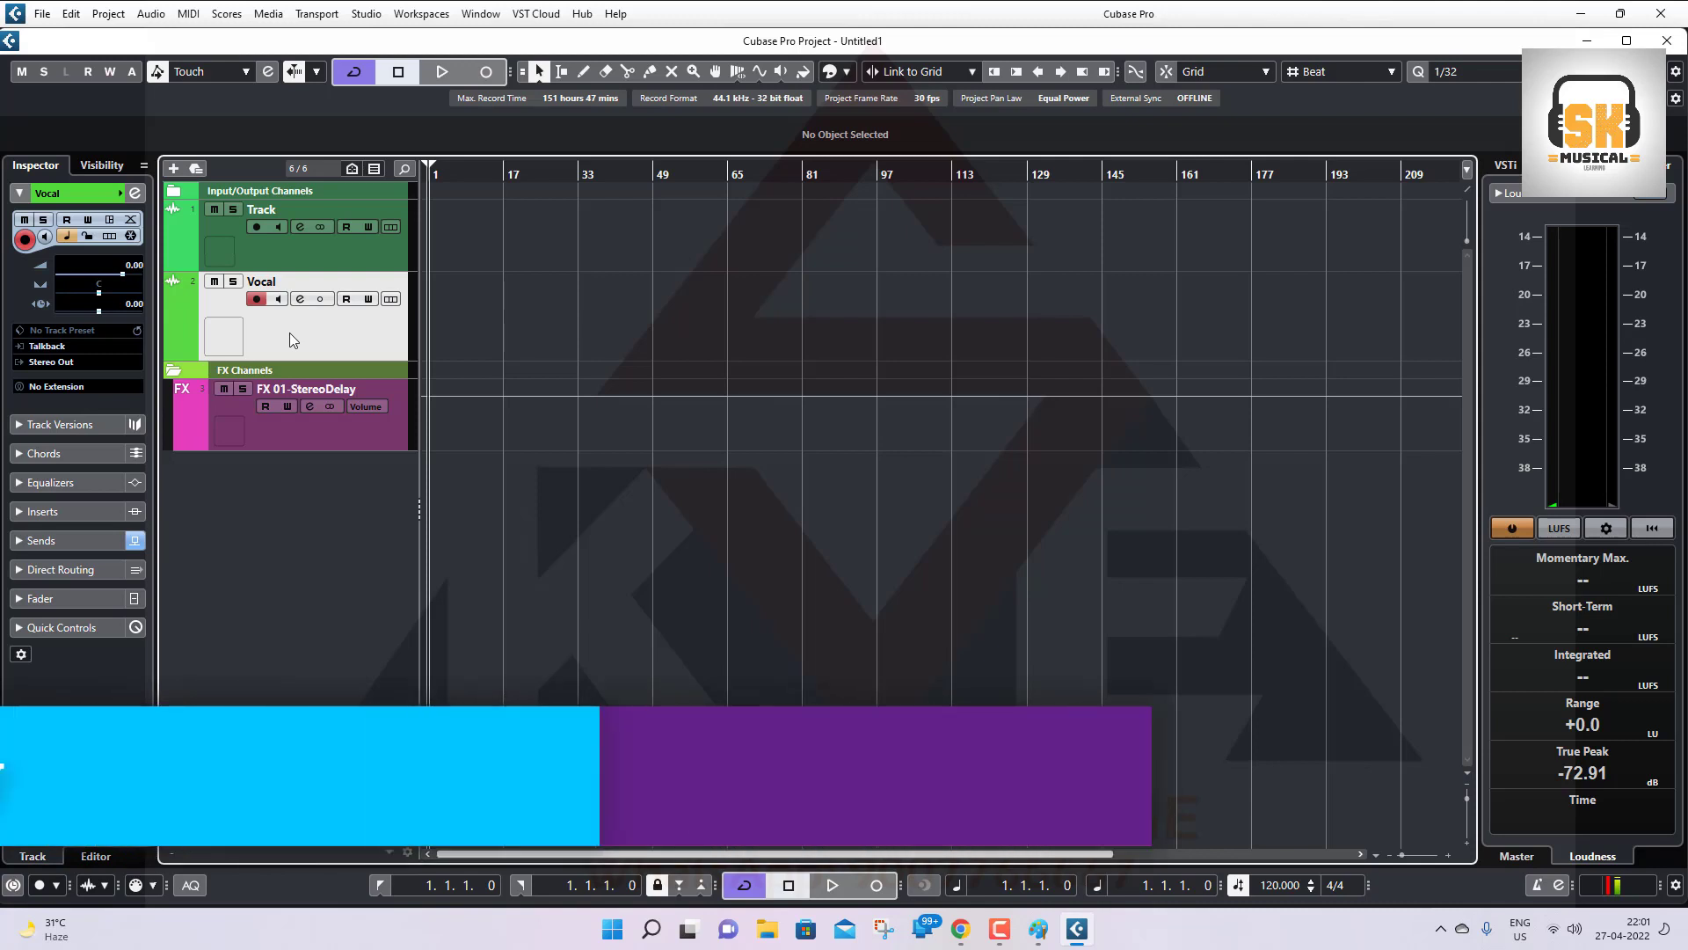
Set the Vocal channel's StereoDelay send to No Bus and close the channel settings
left_click(299, 299)
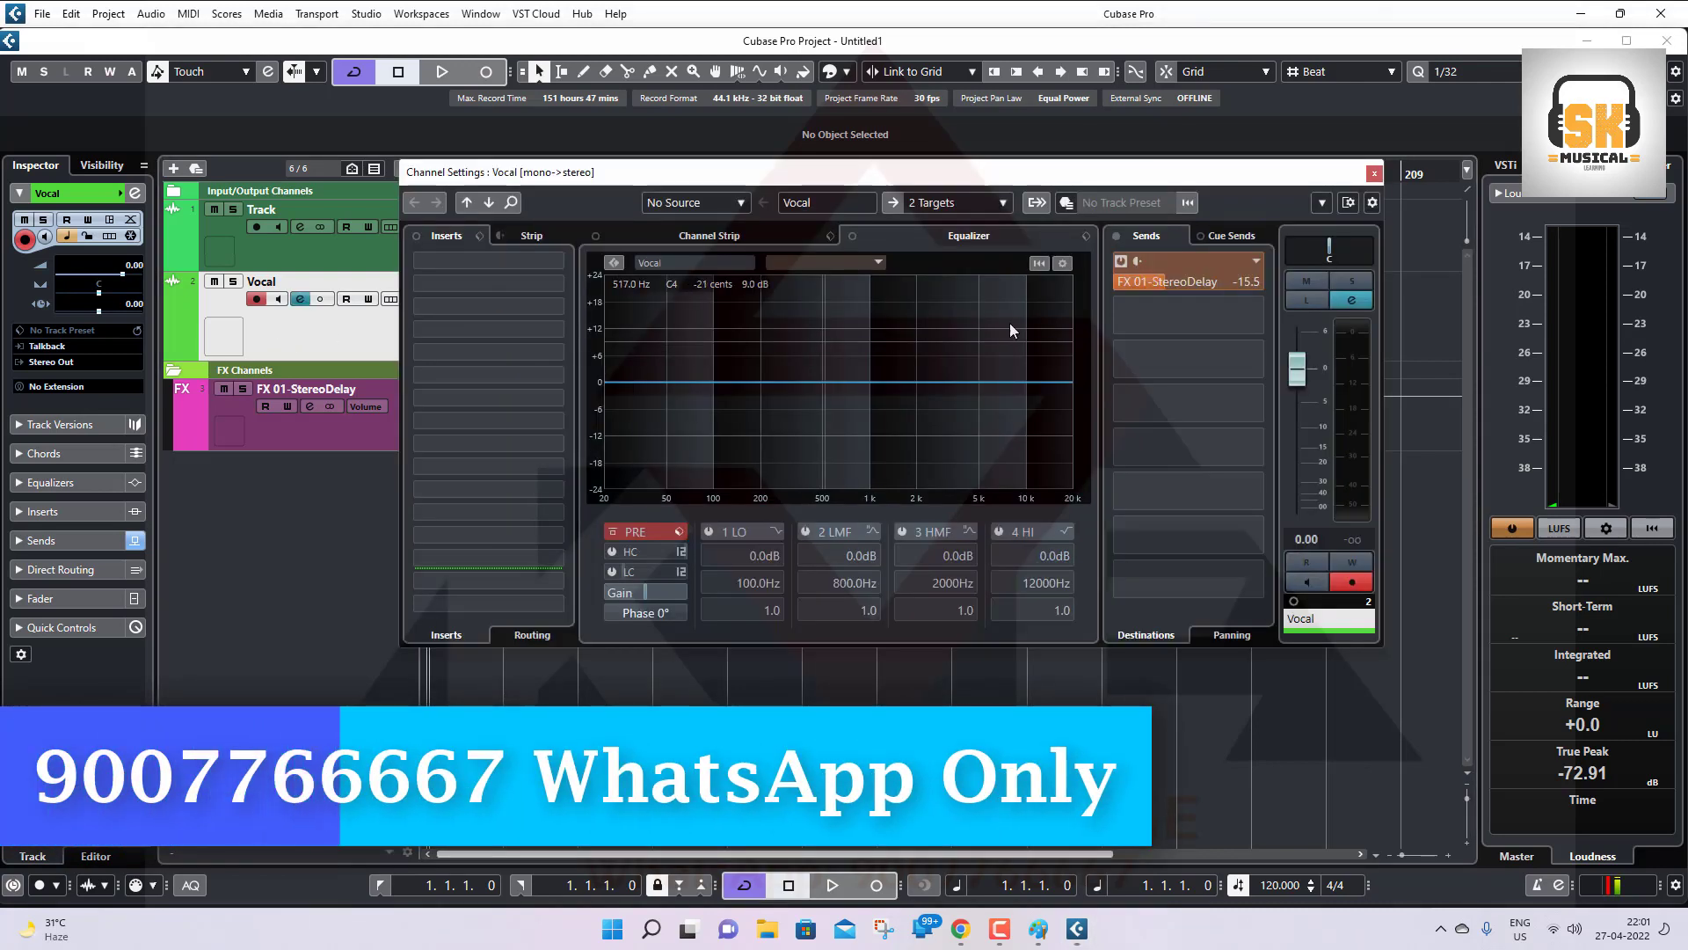
left_click(1258, 261)
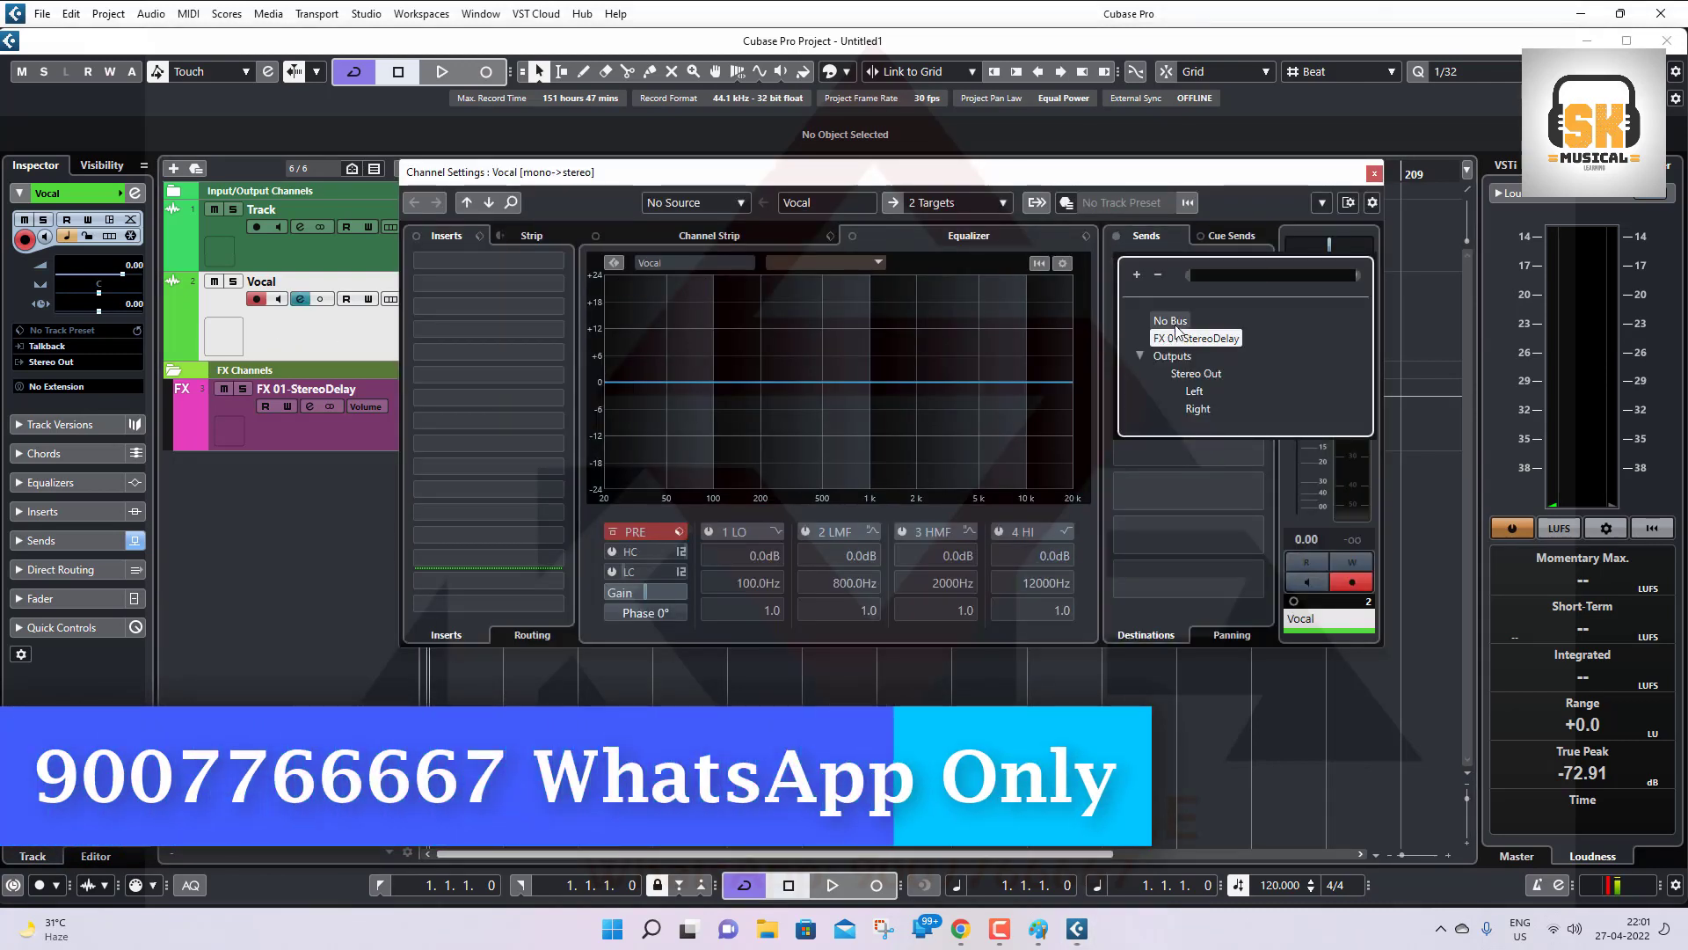
left_click(1168, 315)
left_click(1374, 174)
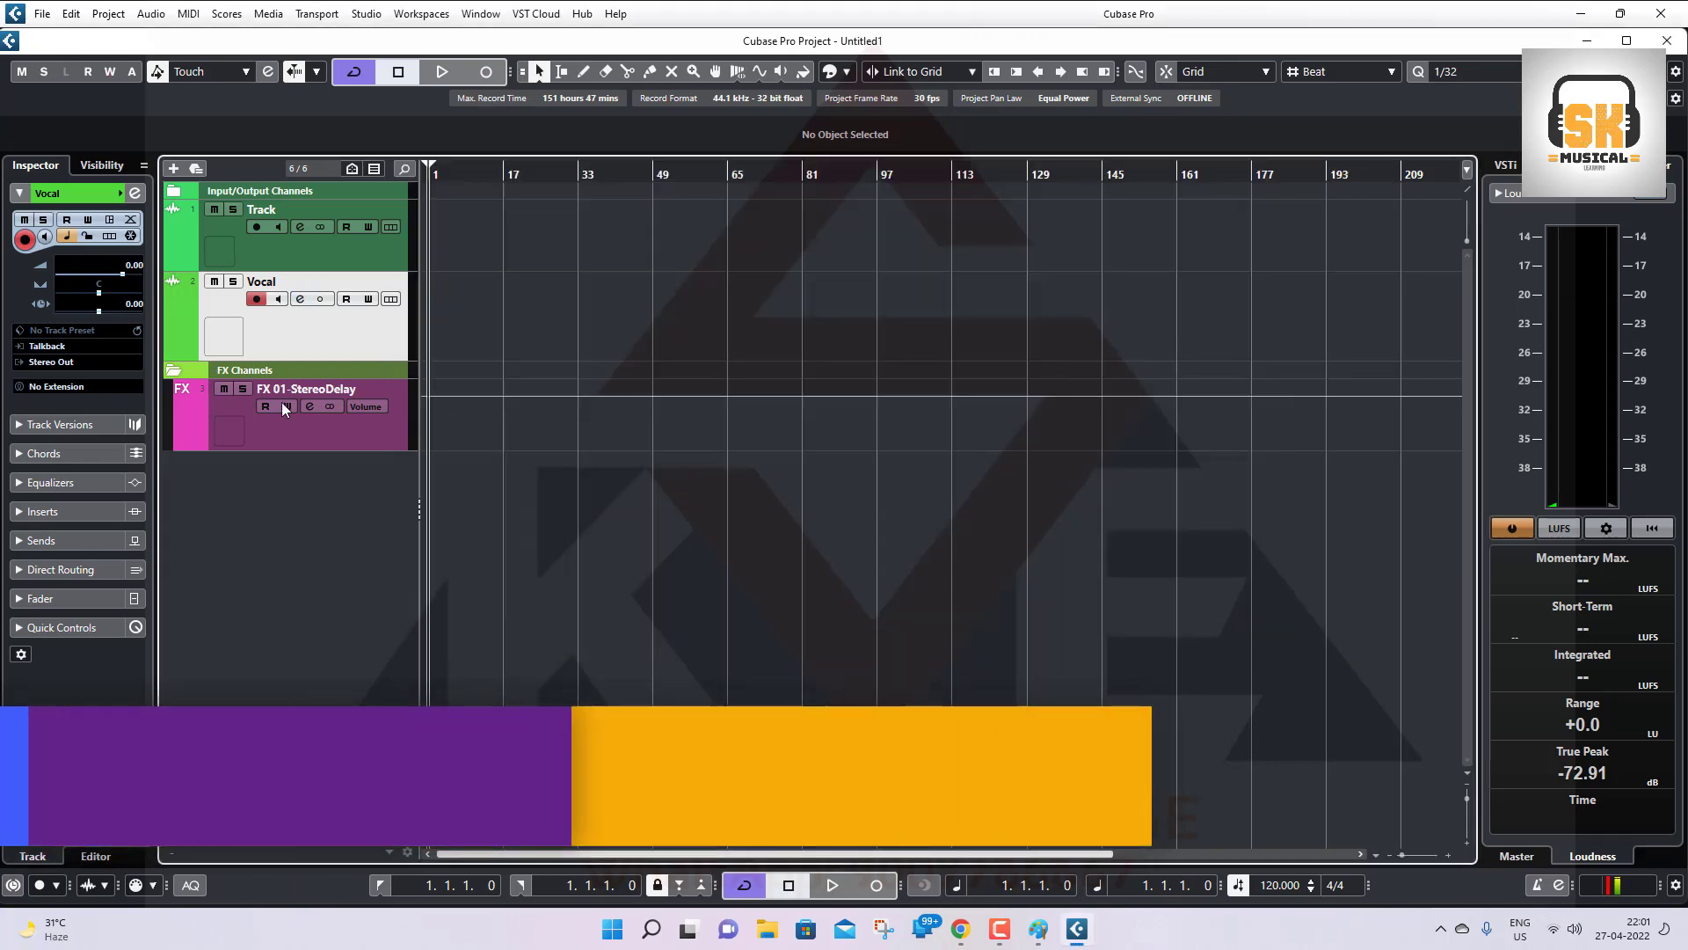
Remove the FX 01-StereoDelay track and the empty FX Channels folder from the project
left_click(173, 371)
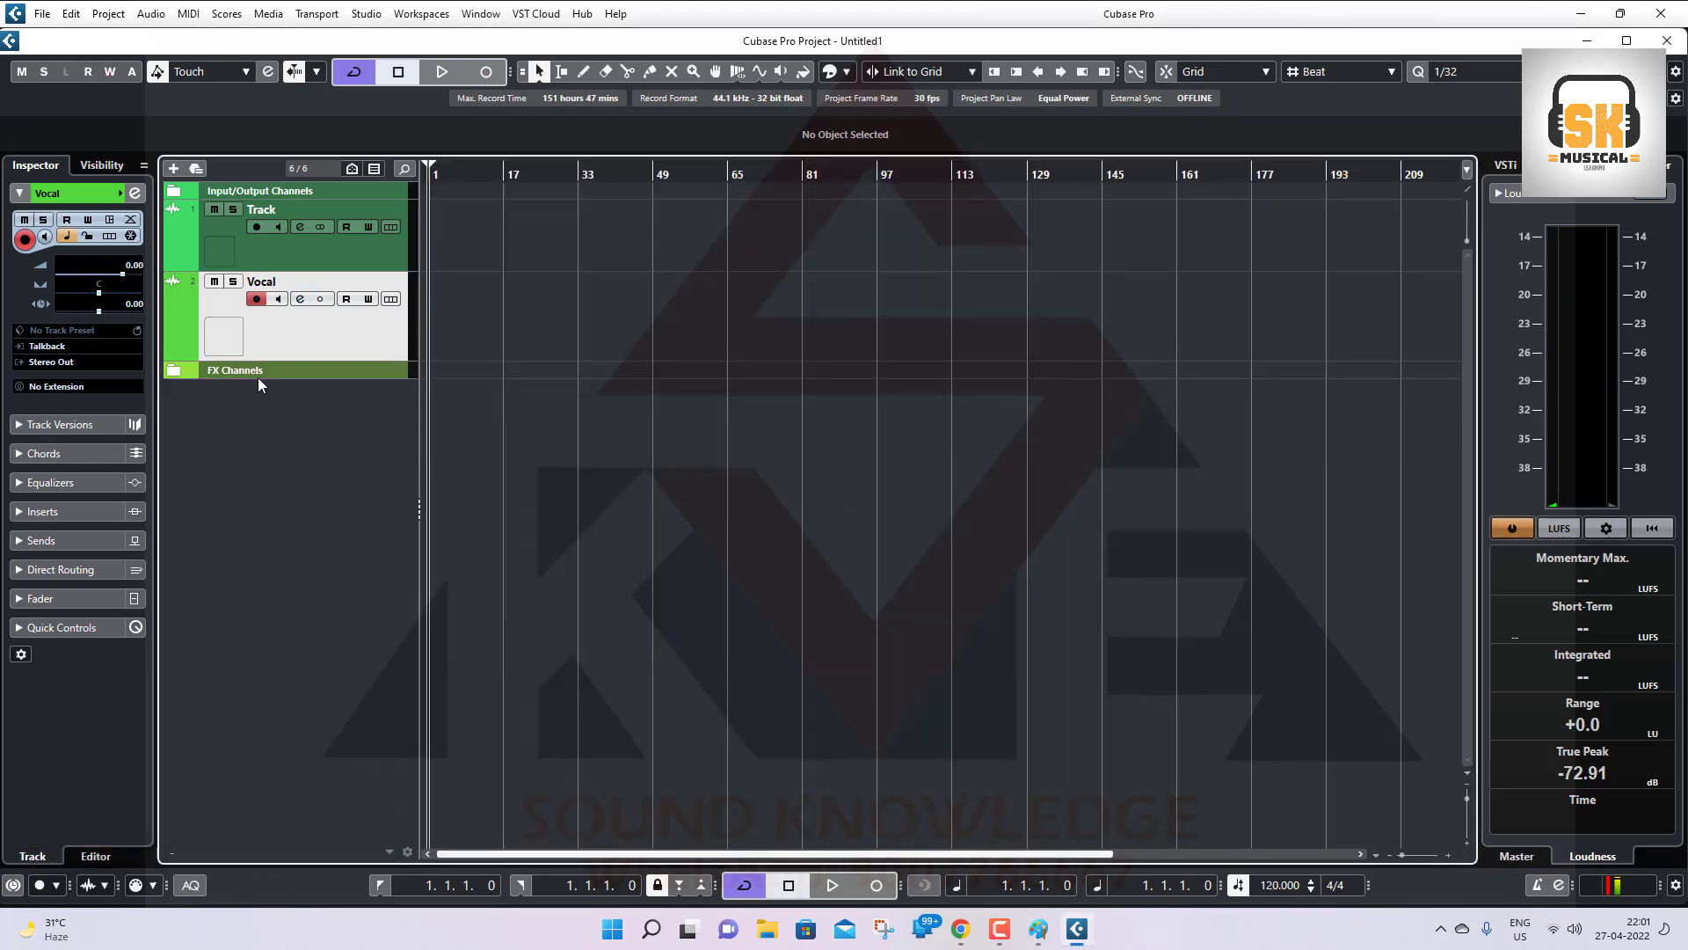
left_click(174, 373)
right_click(318, 429)
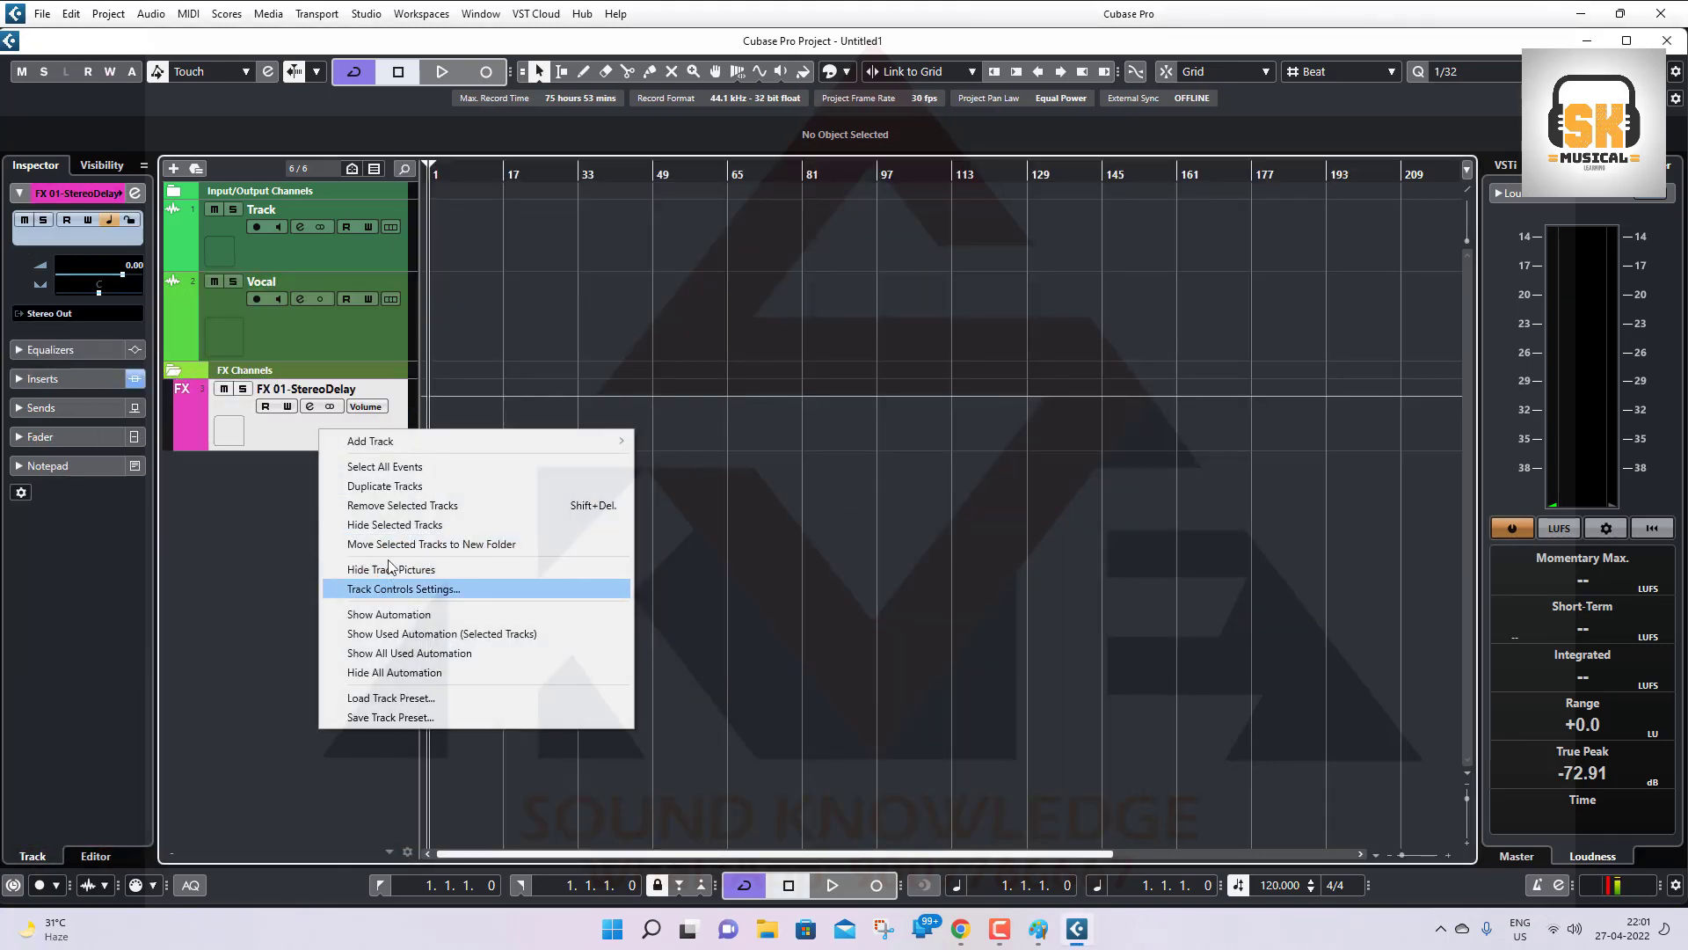
left_click(396, 506)
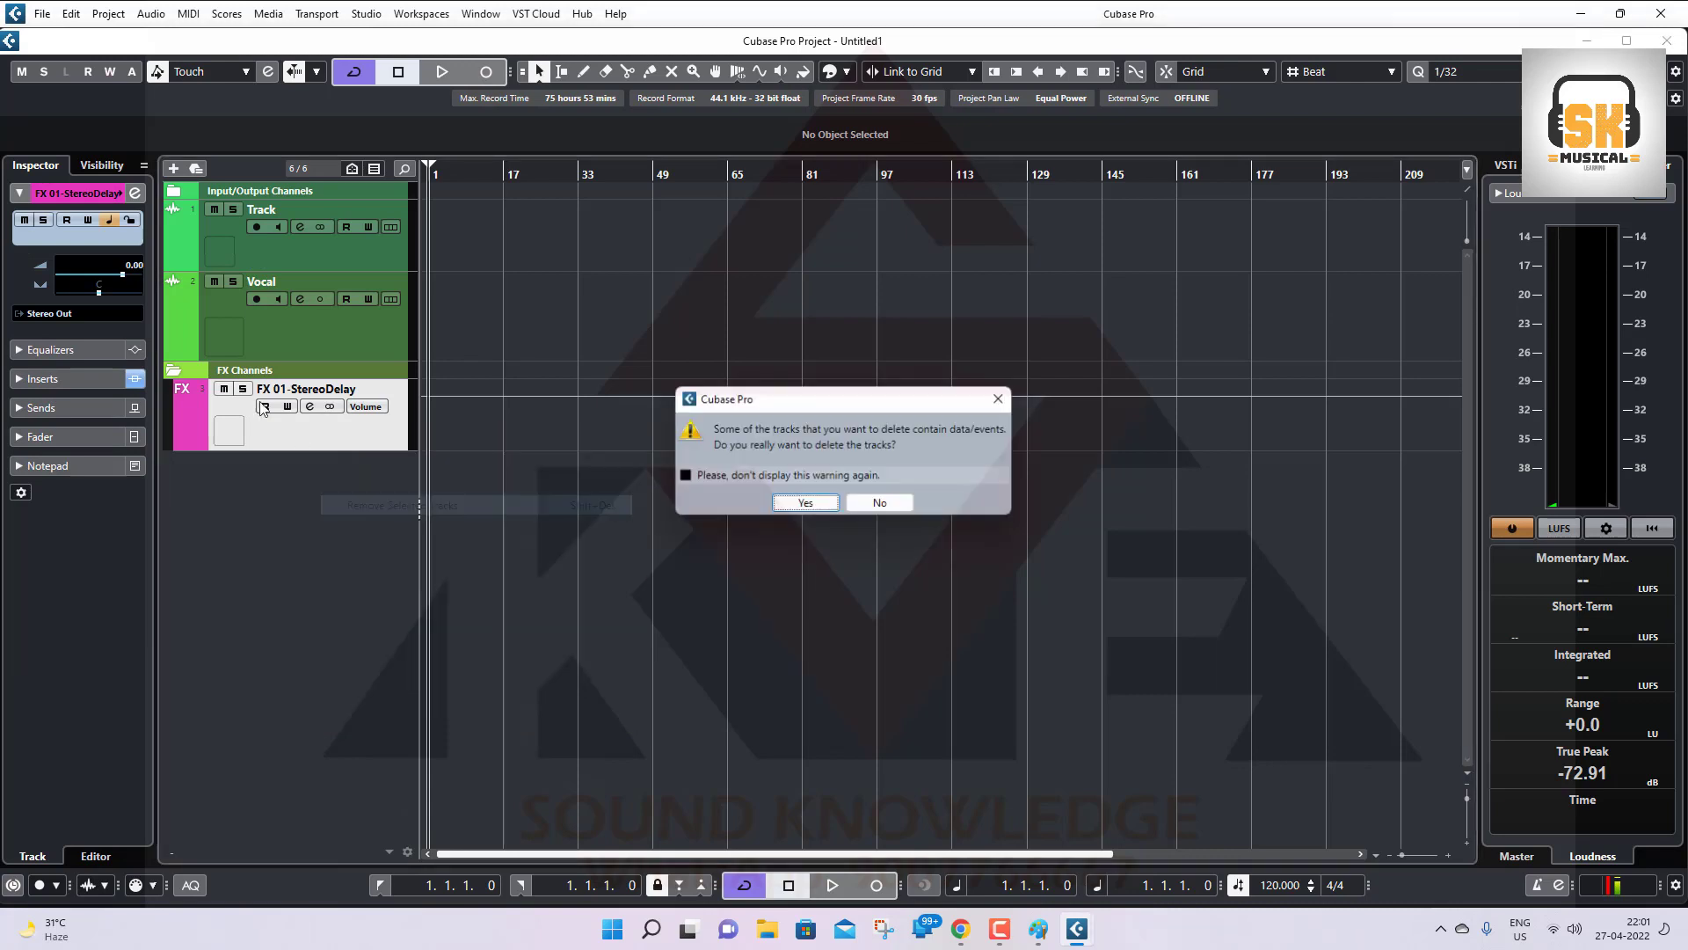
left_click(805, 505)
right_click(314, 375)
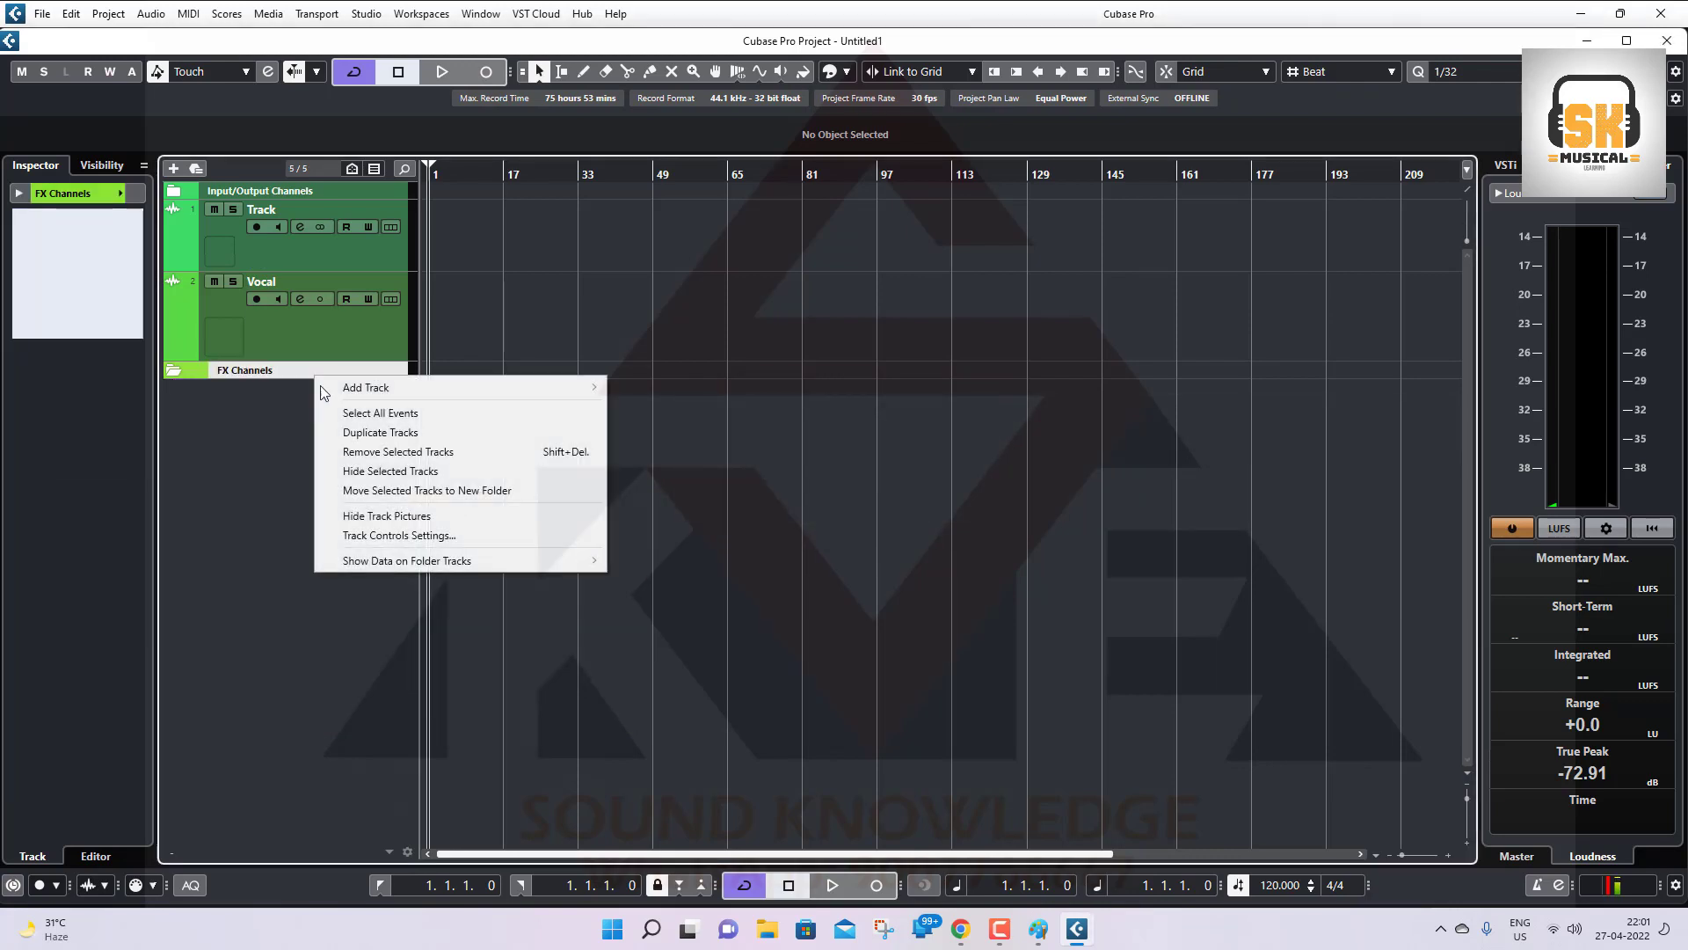
left_click(379, 451)
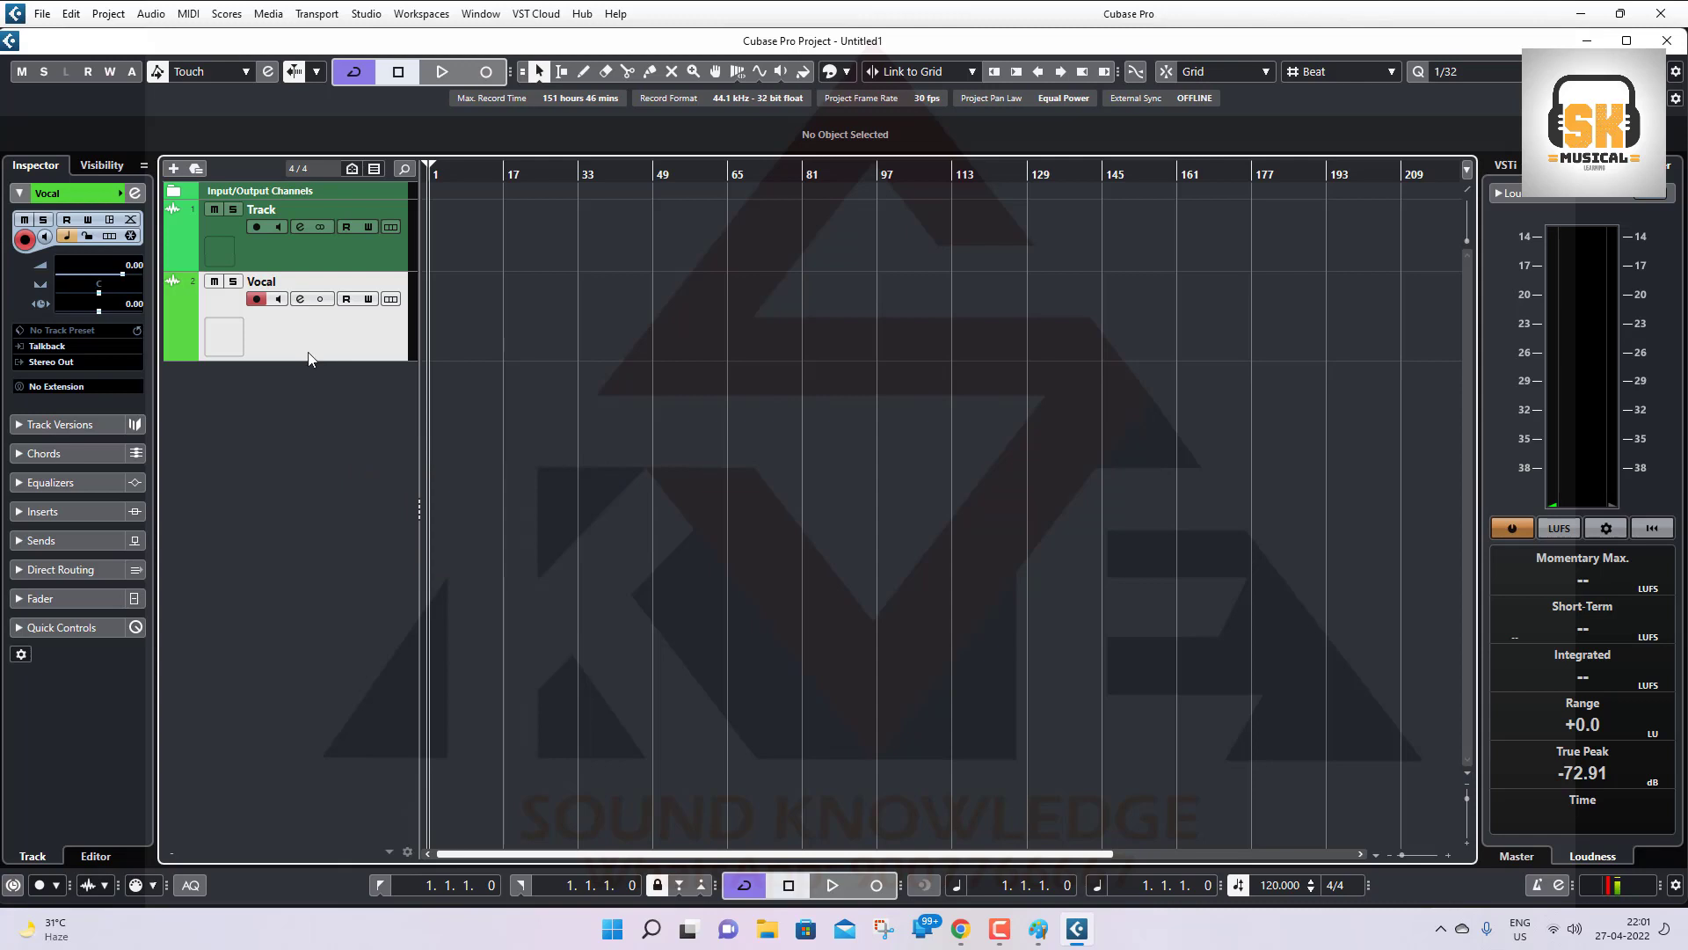
Add a stereo audio track routed from Stereo In to Stereo Out and name it Delay
right_click(233, 389)
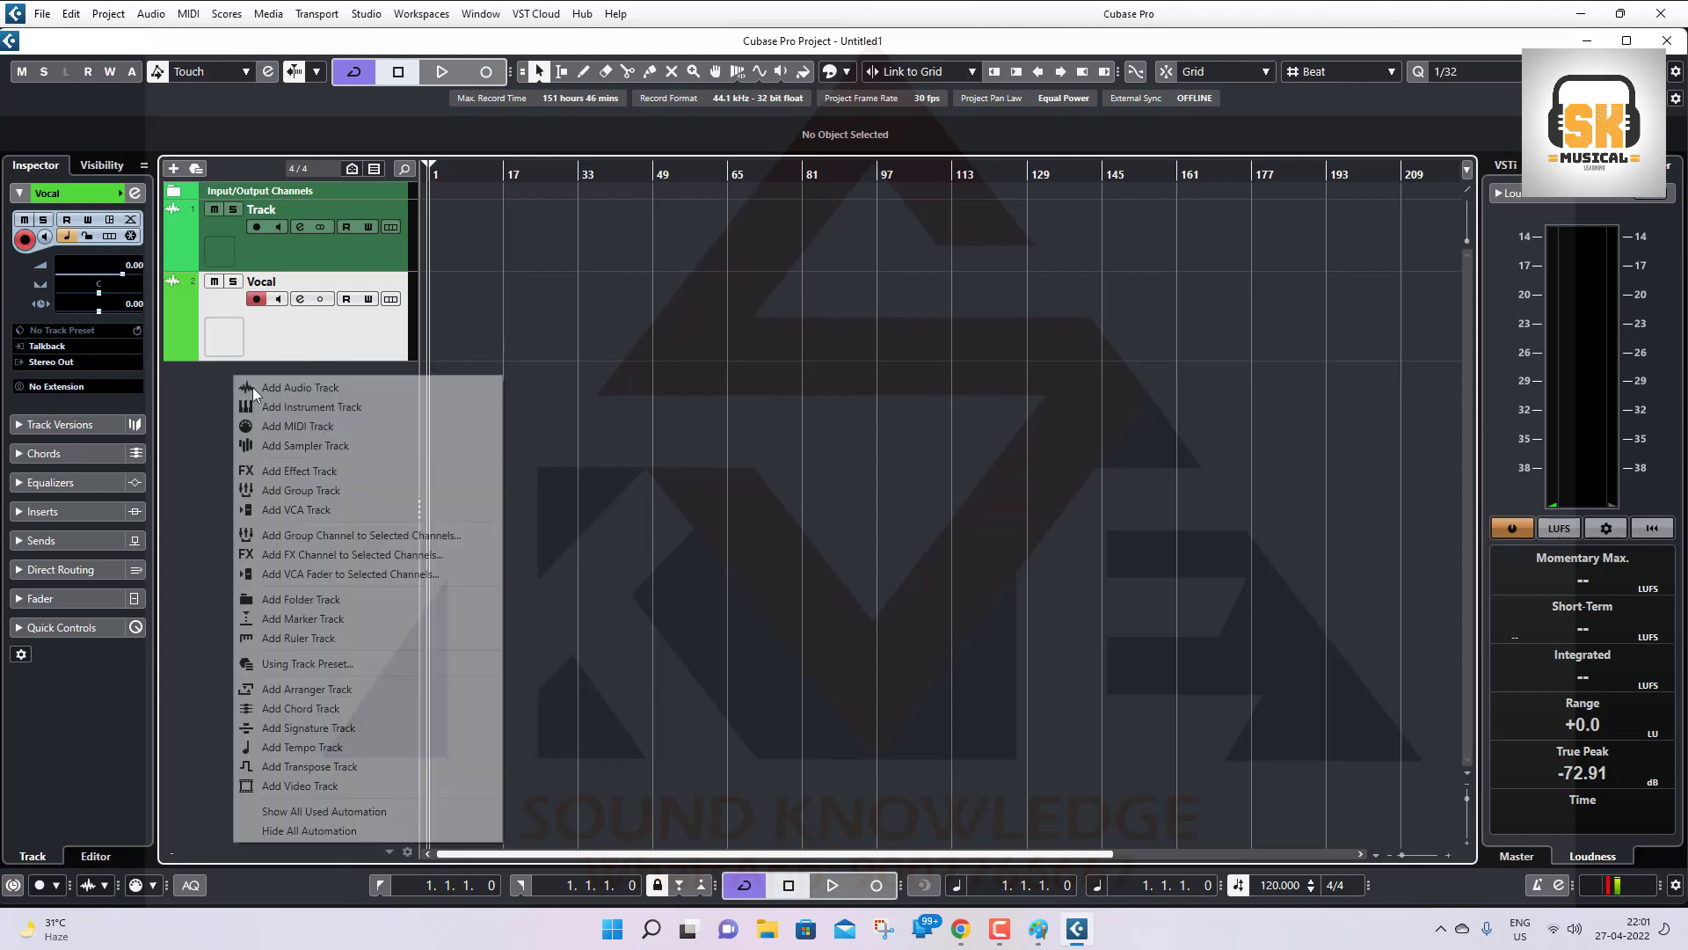
left_click(310, 390)
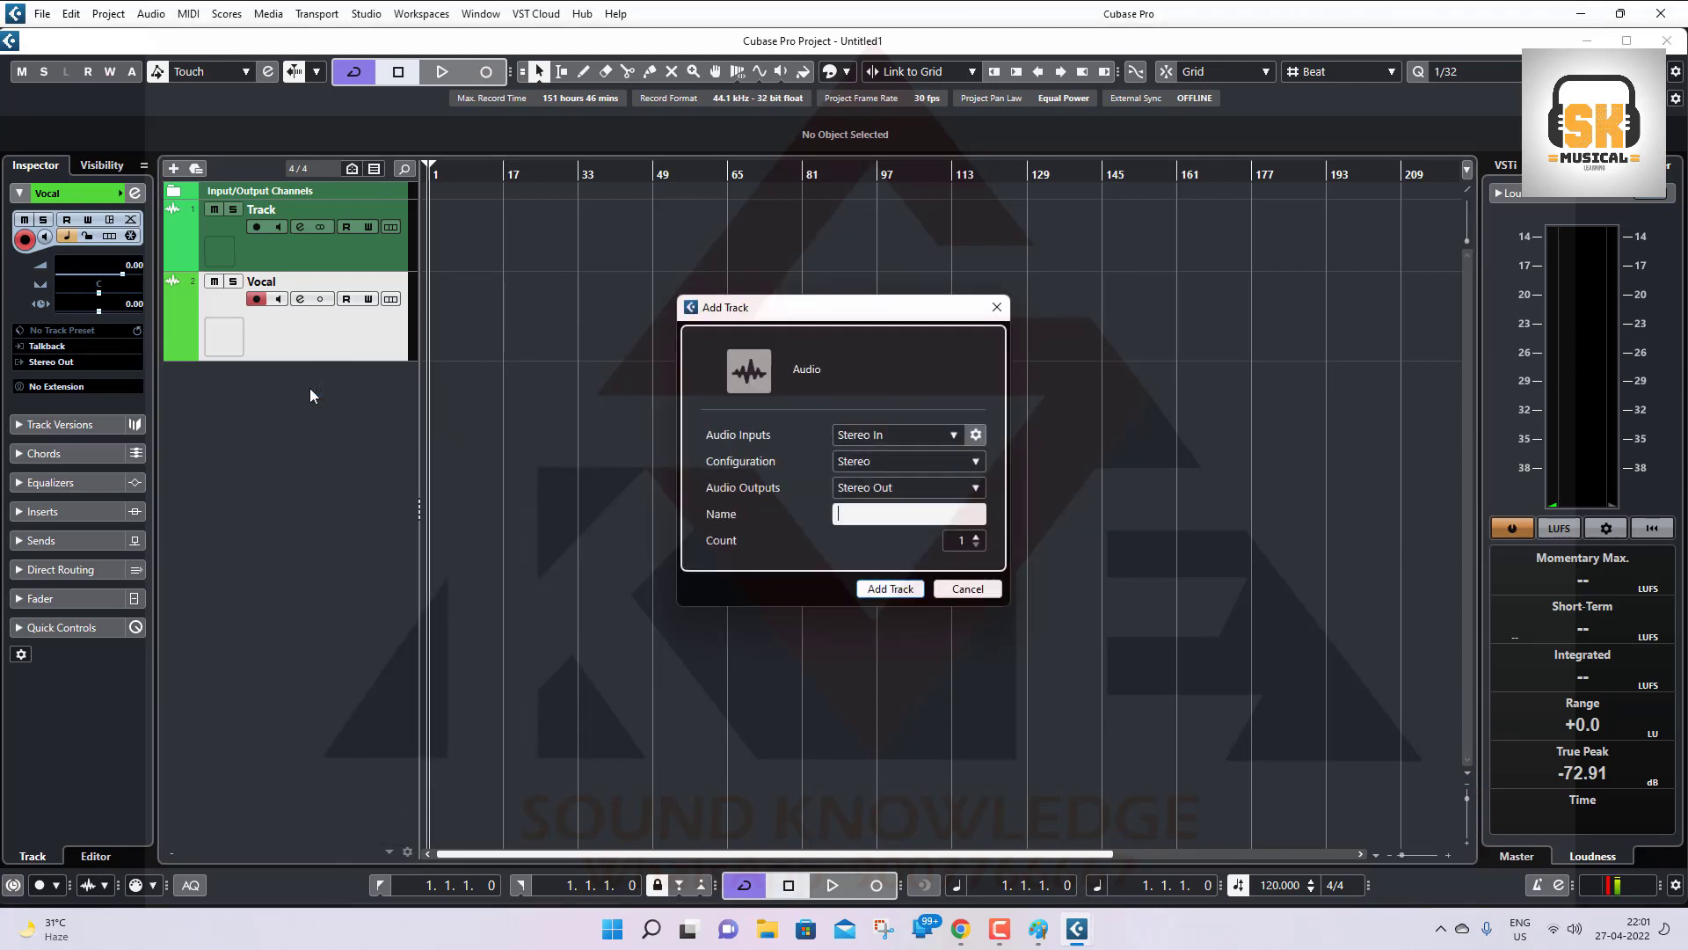
left_click(895, 434)
left_click(899, 461)
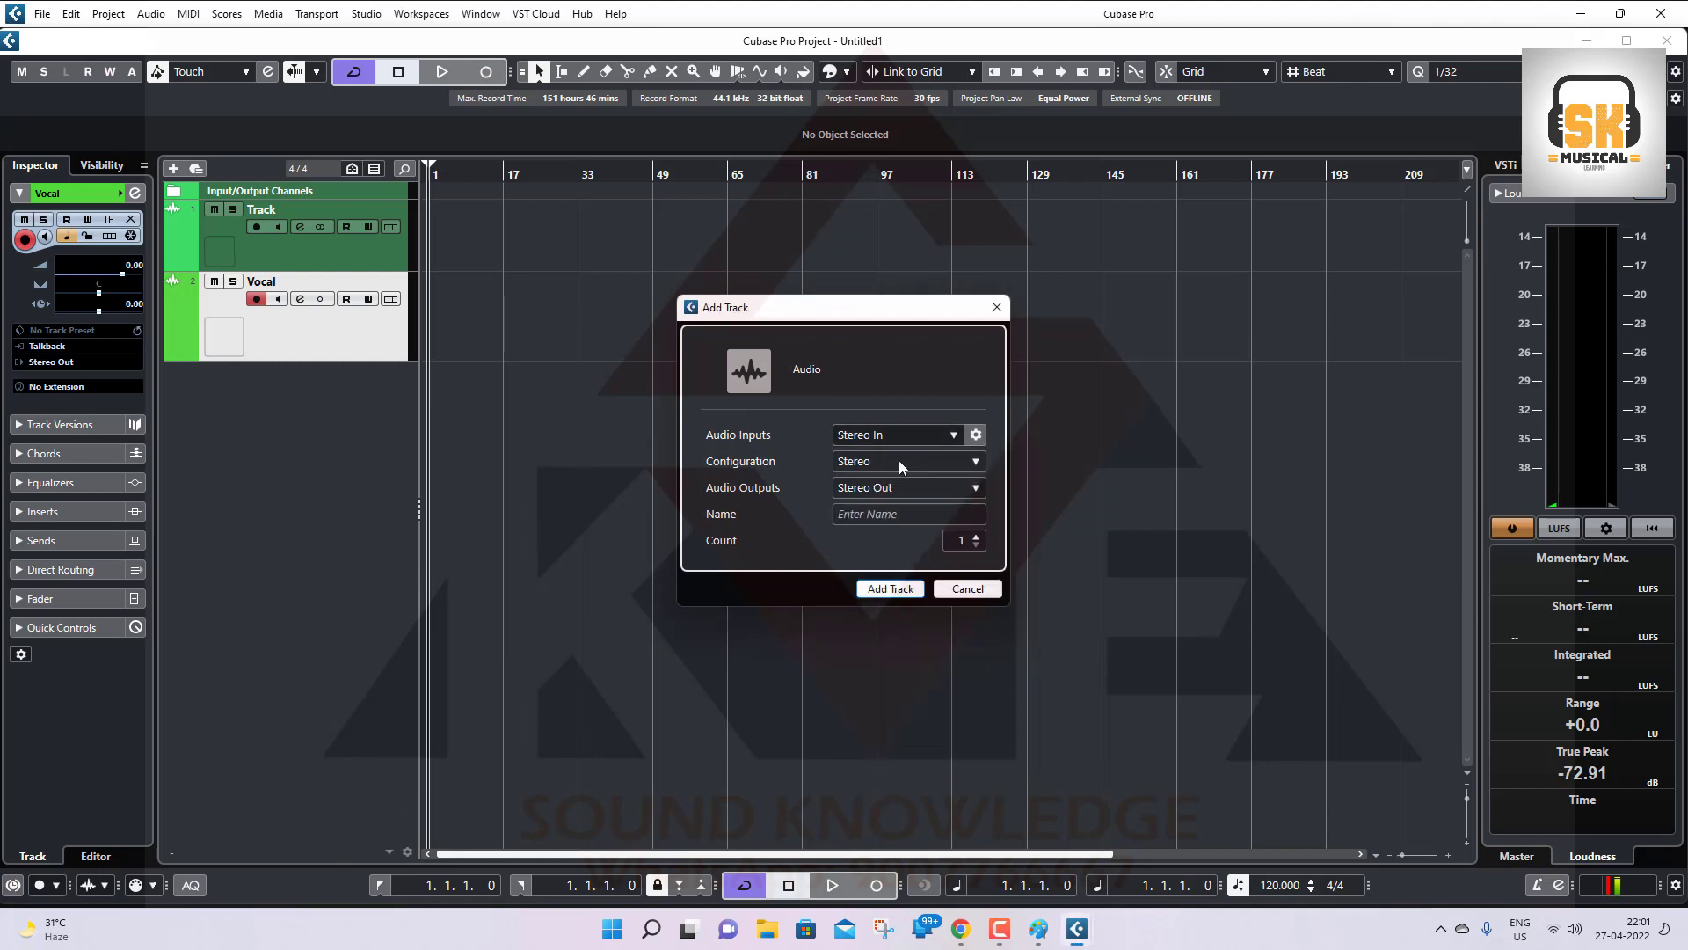
left_click(883, 462)
left_click(869, 503)
left_click(866, 503)
left_click(891, 589)
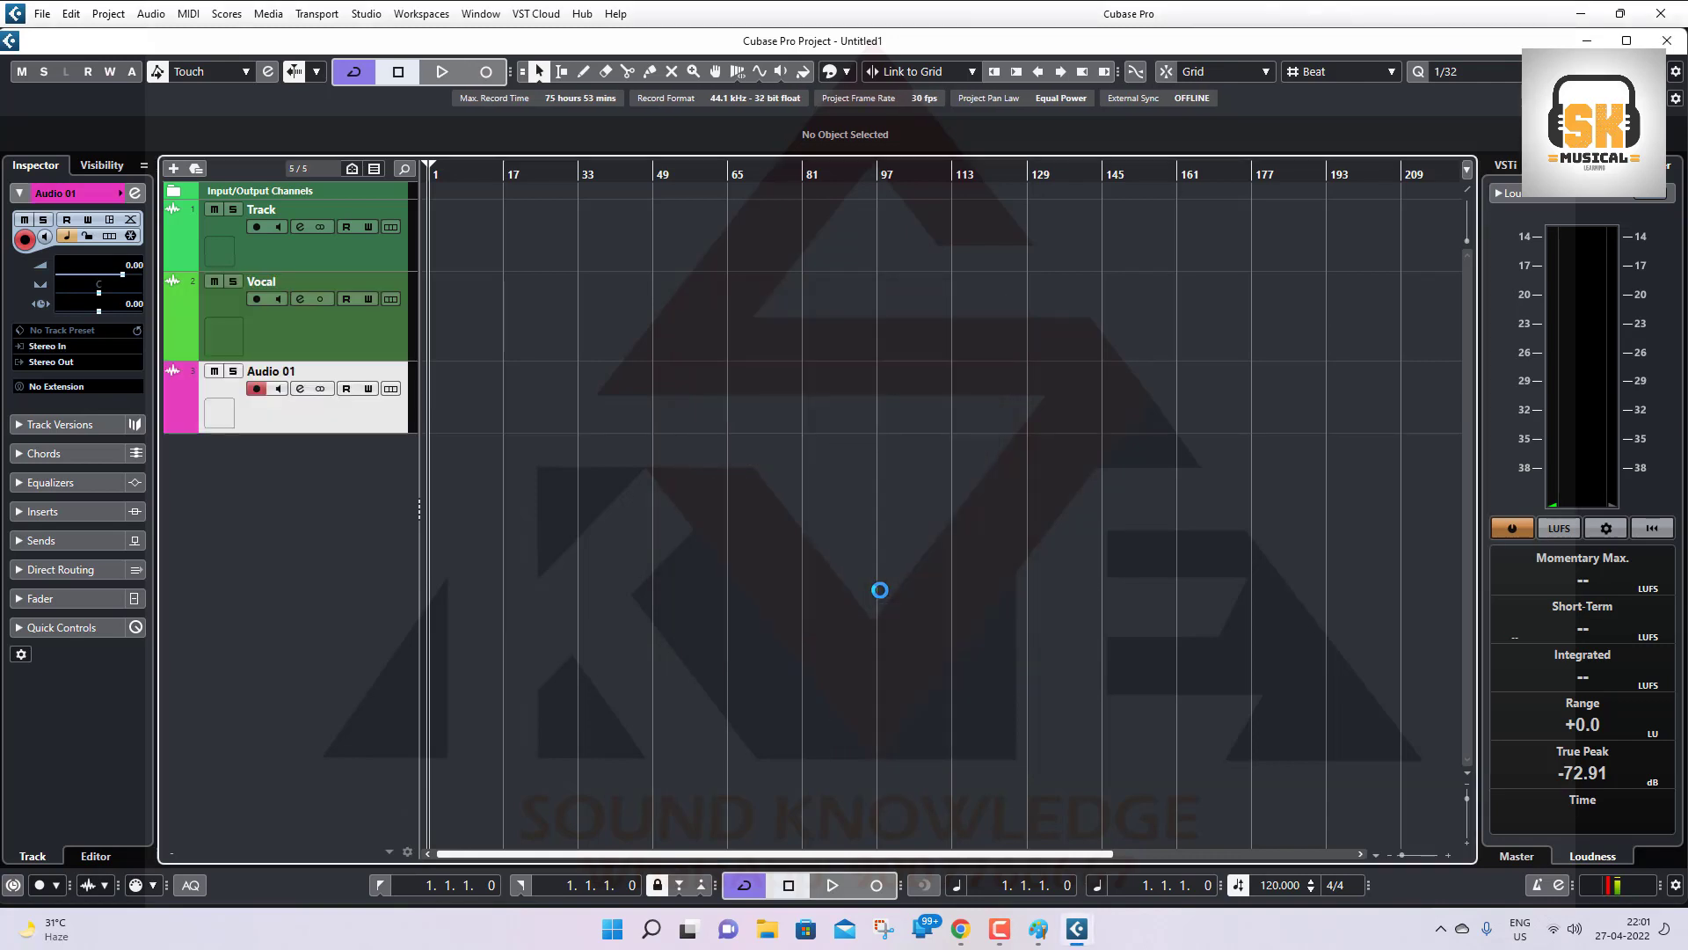
double_click(277, 369)
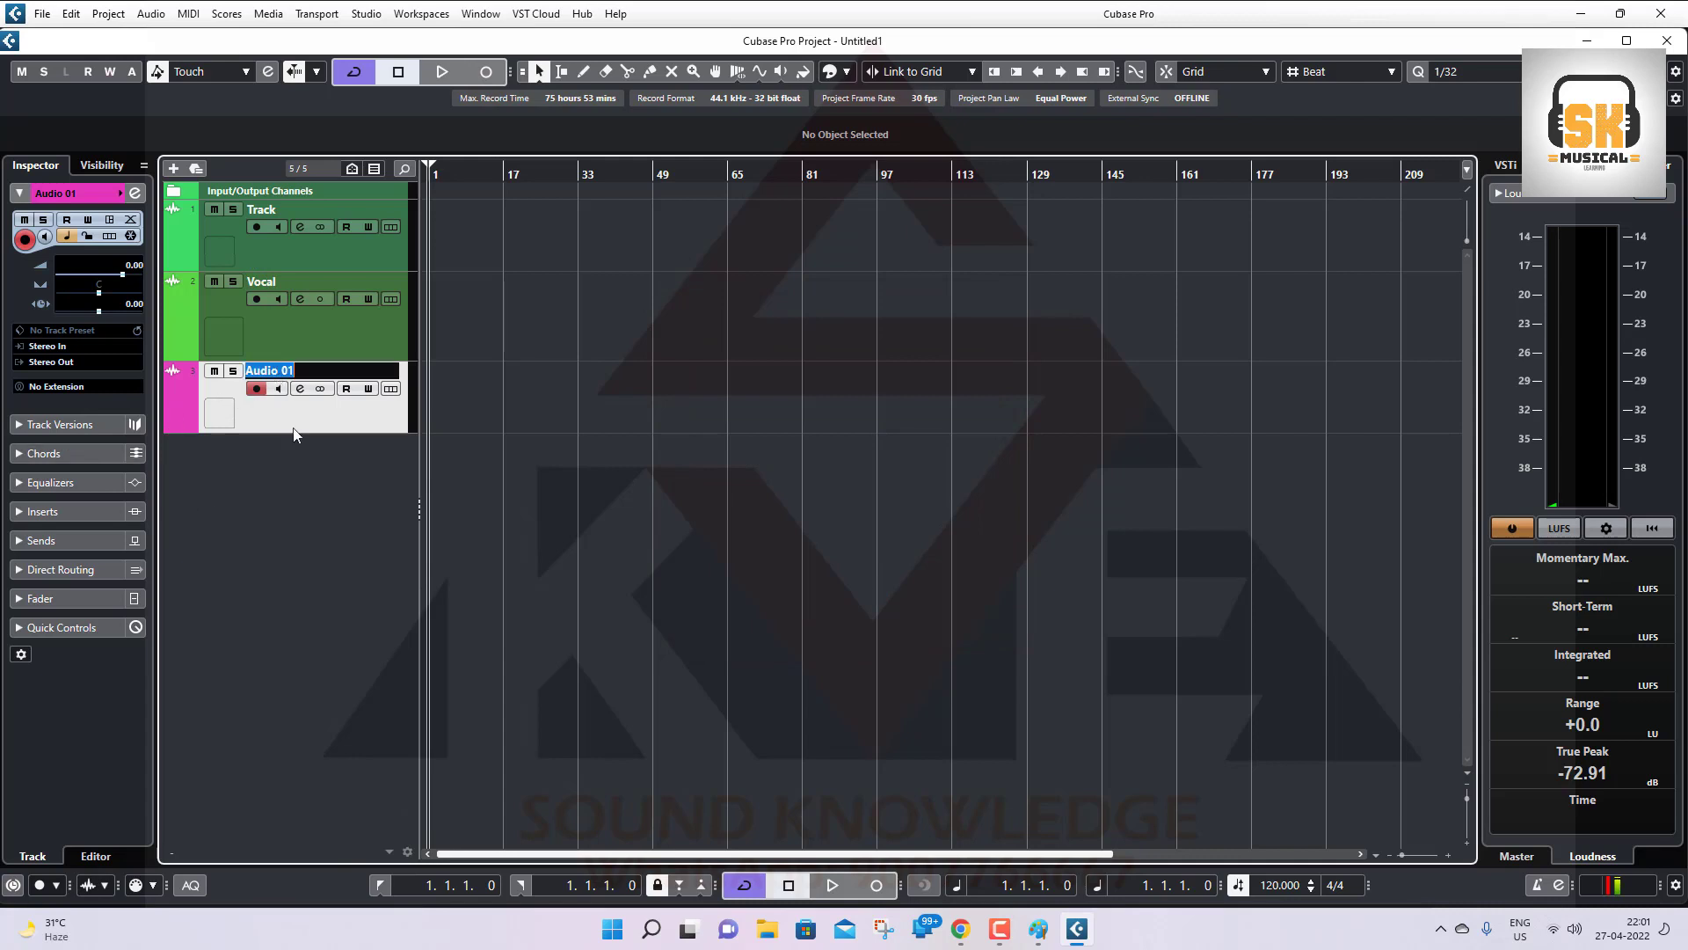
type("Delay")
key("Return")
Add another stereo audio track below the Delay track and name it Reverb
right_click(265, 515)
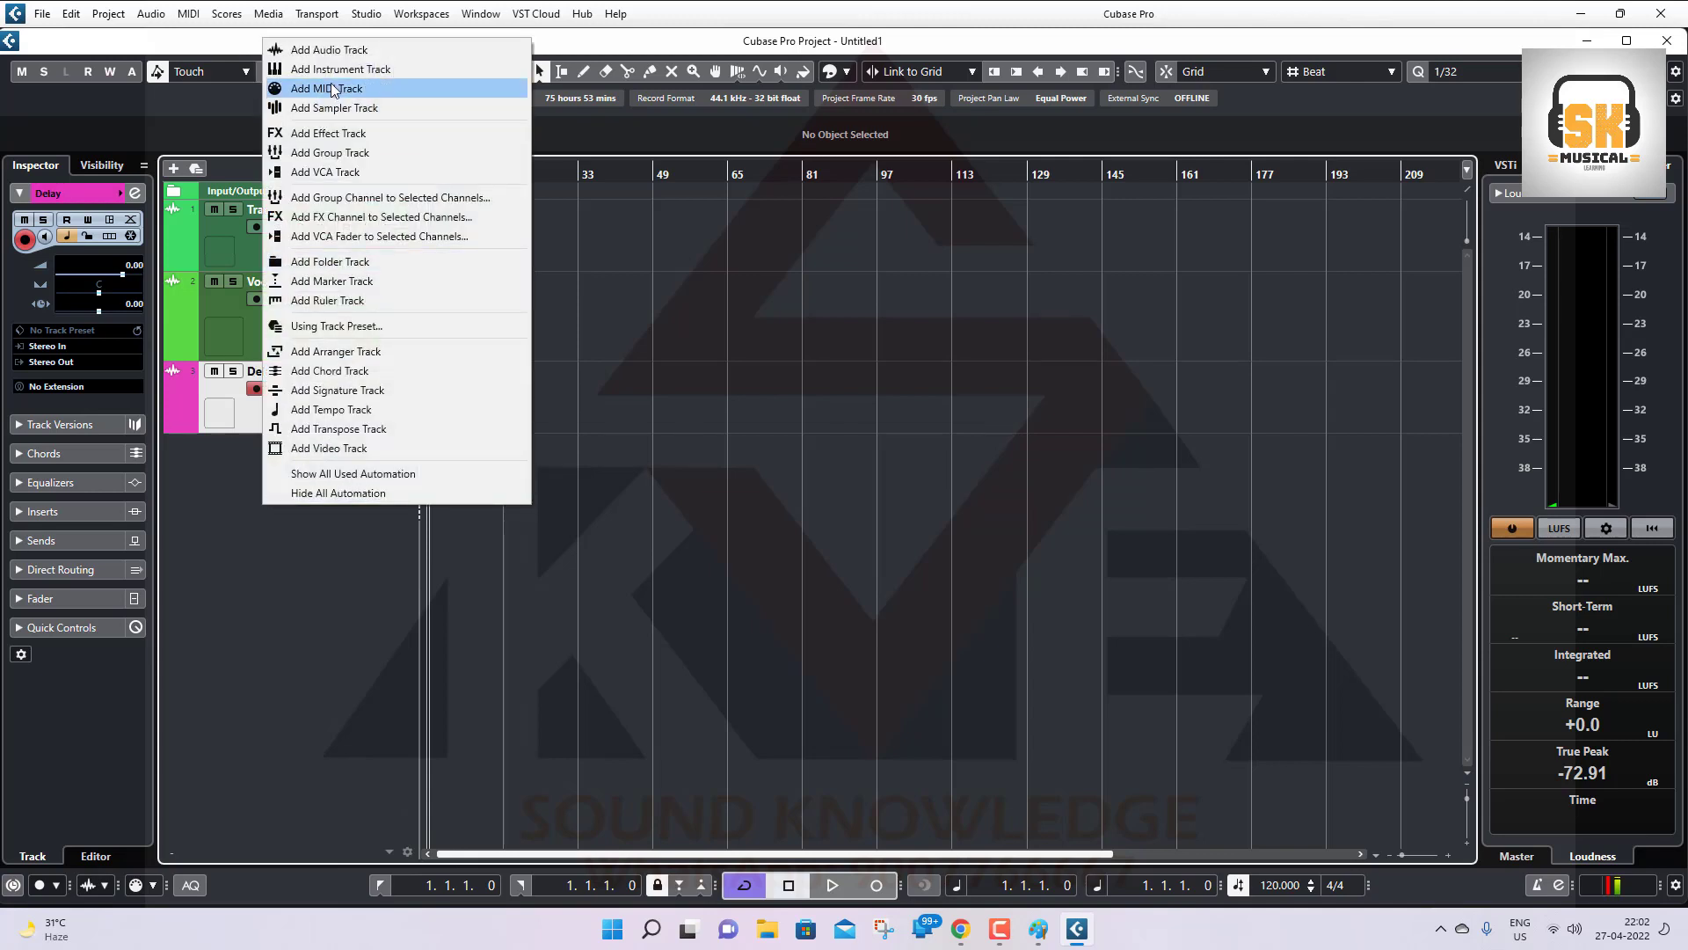
left_click(361, 50)
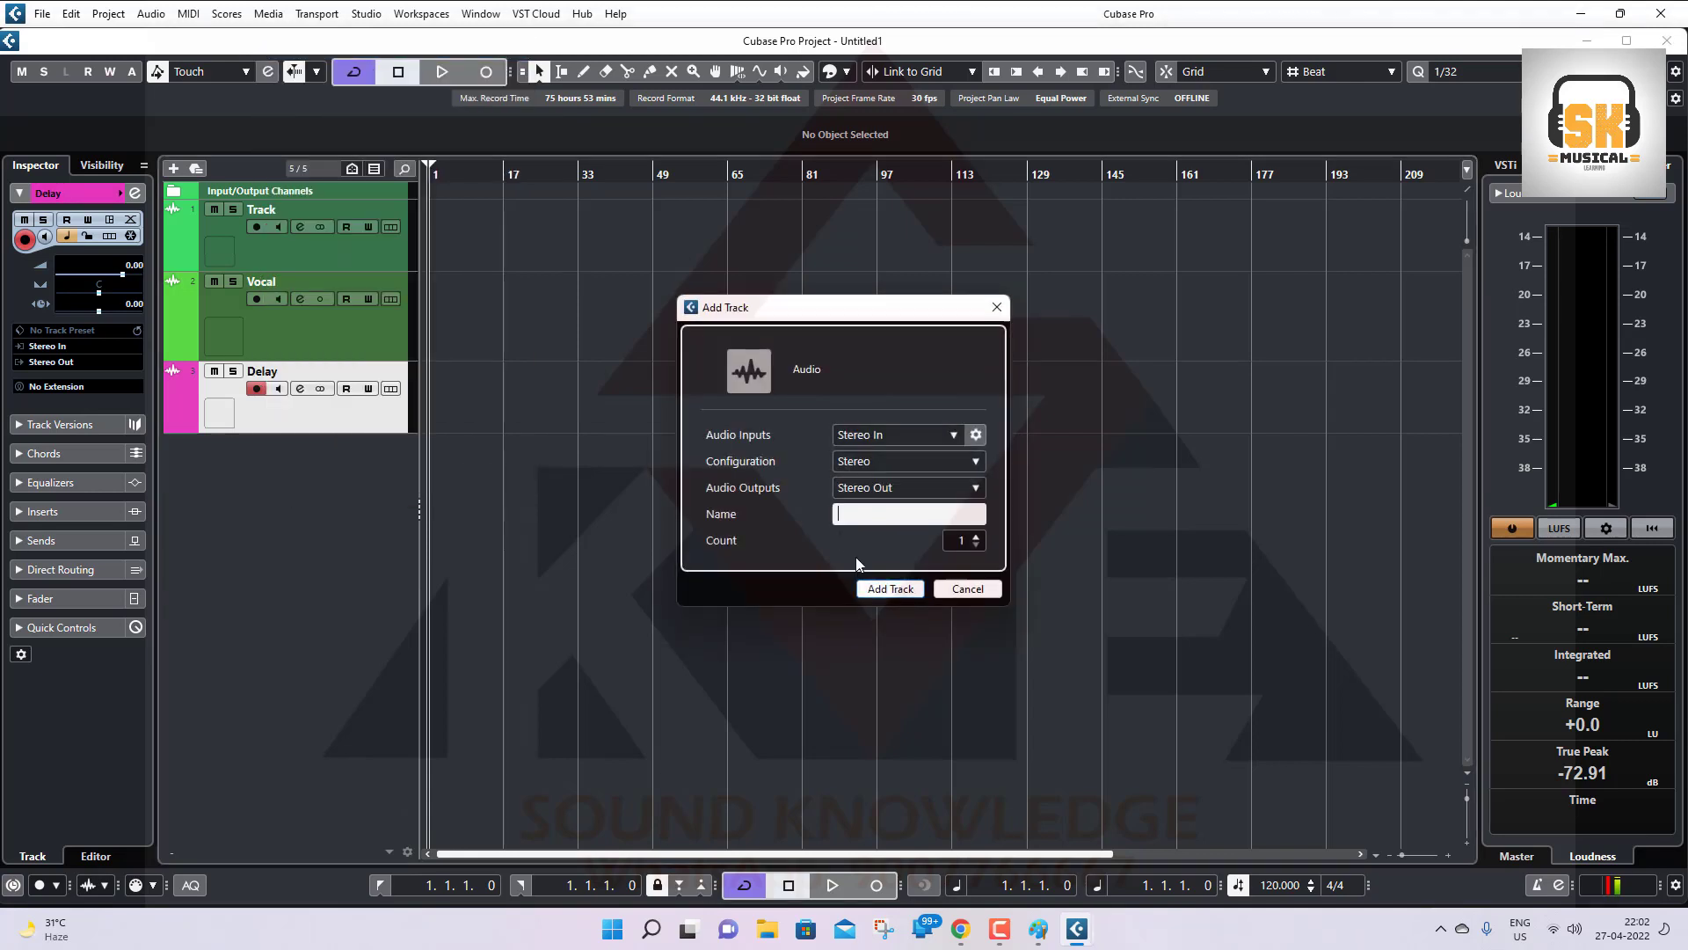
left_click(893, 587)
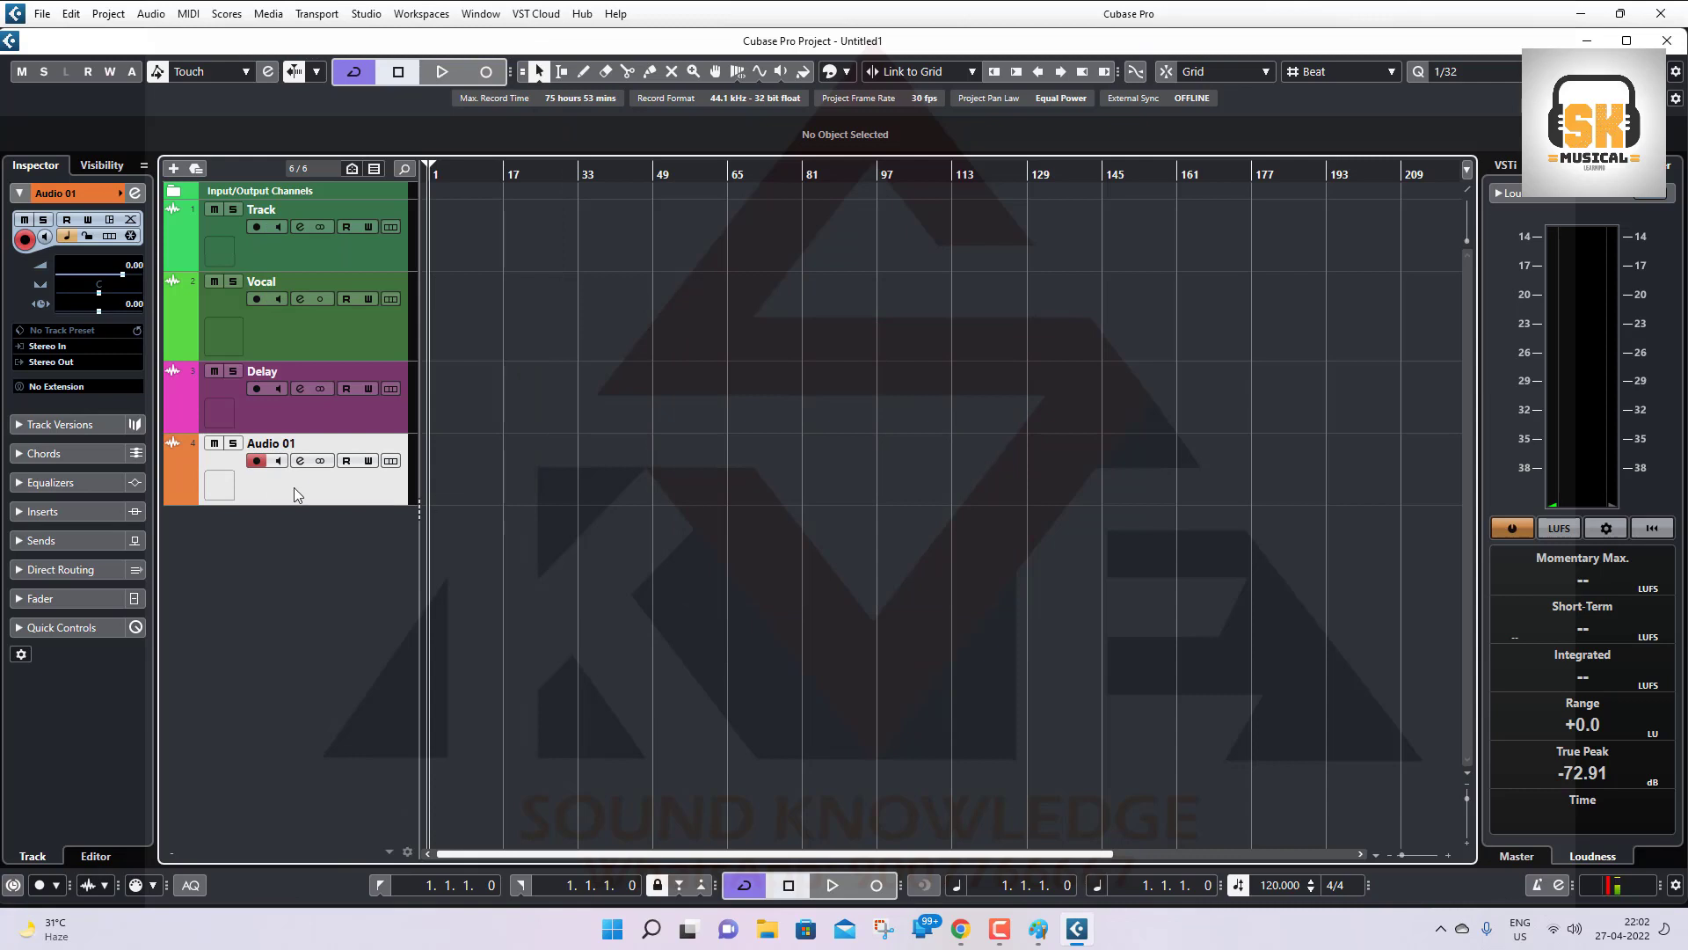
double_click(284, 442)
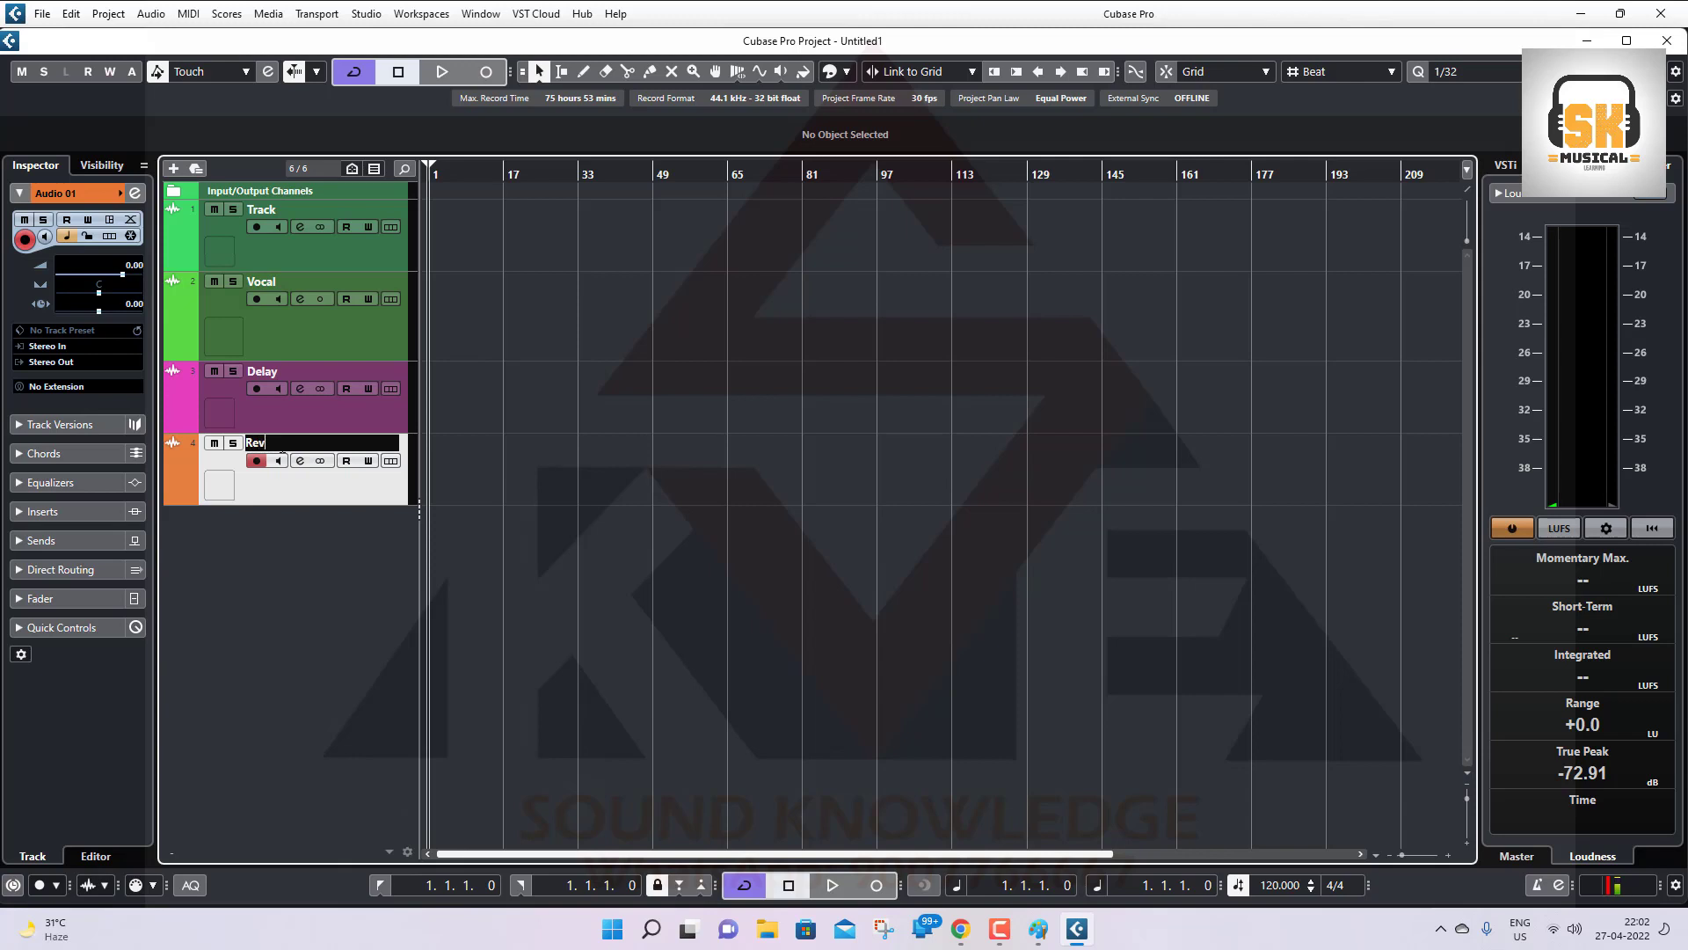
type("Reverb")
key("Return")
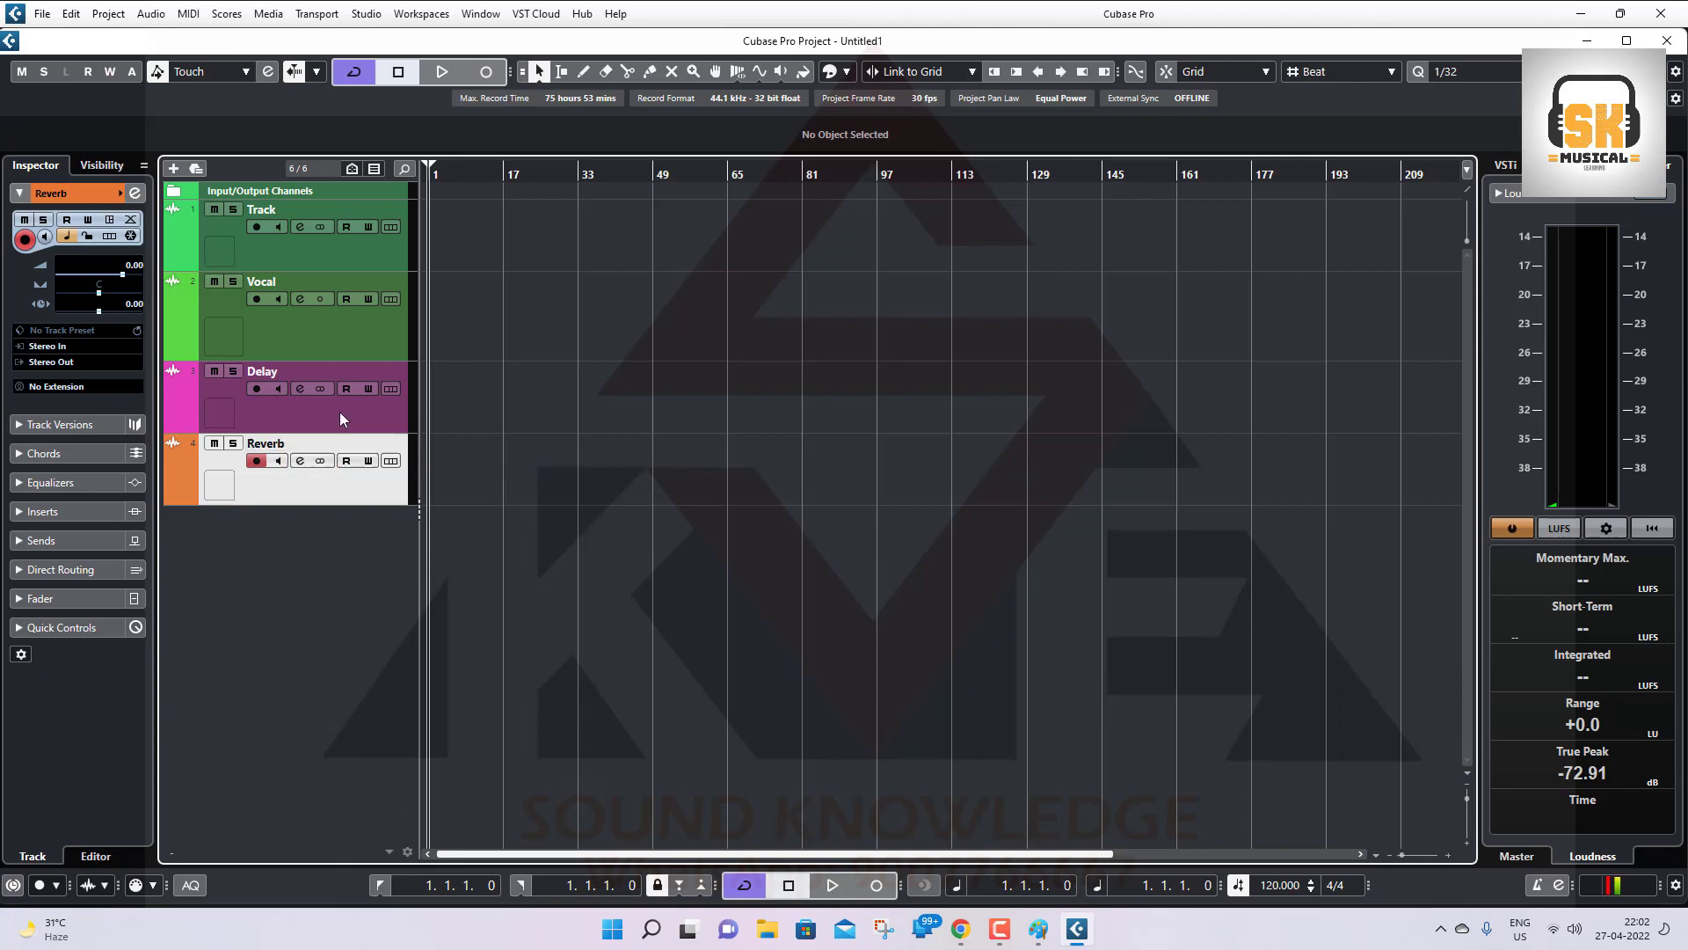
left_click(340, 413)
left_click(324, 490)
left_click(336, 415)
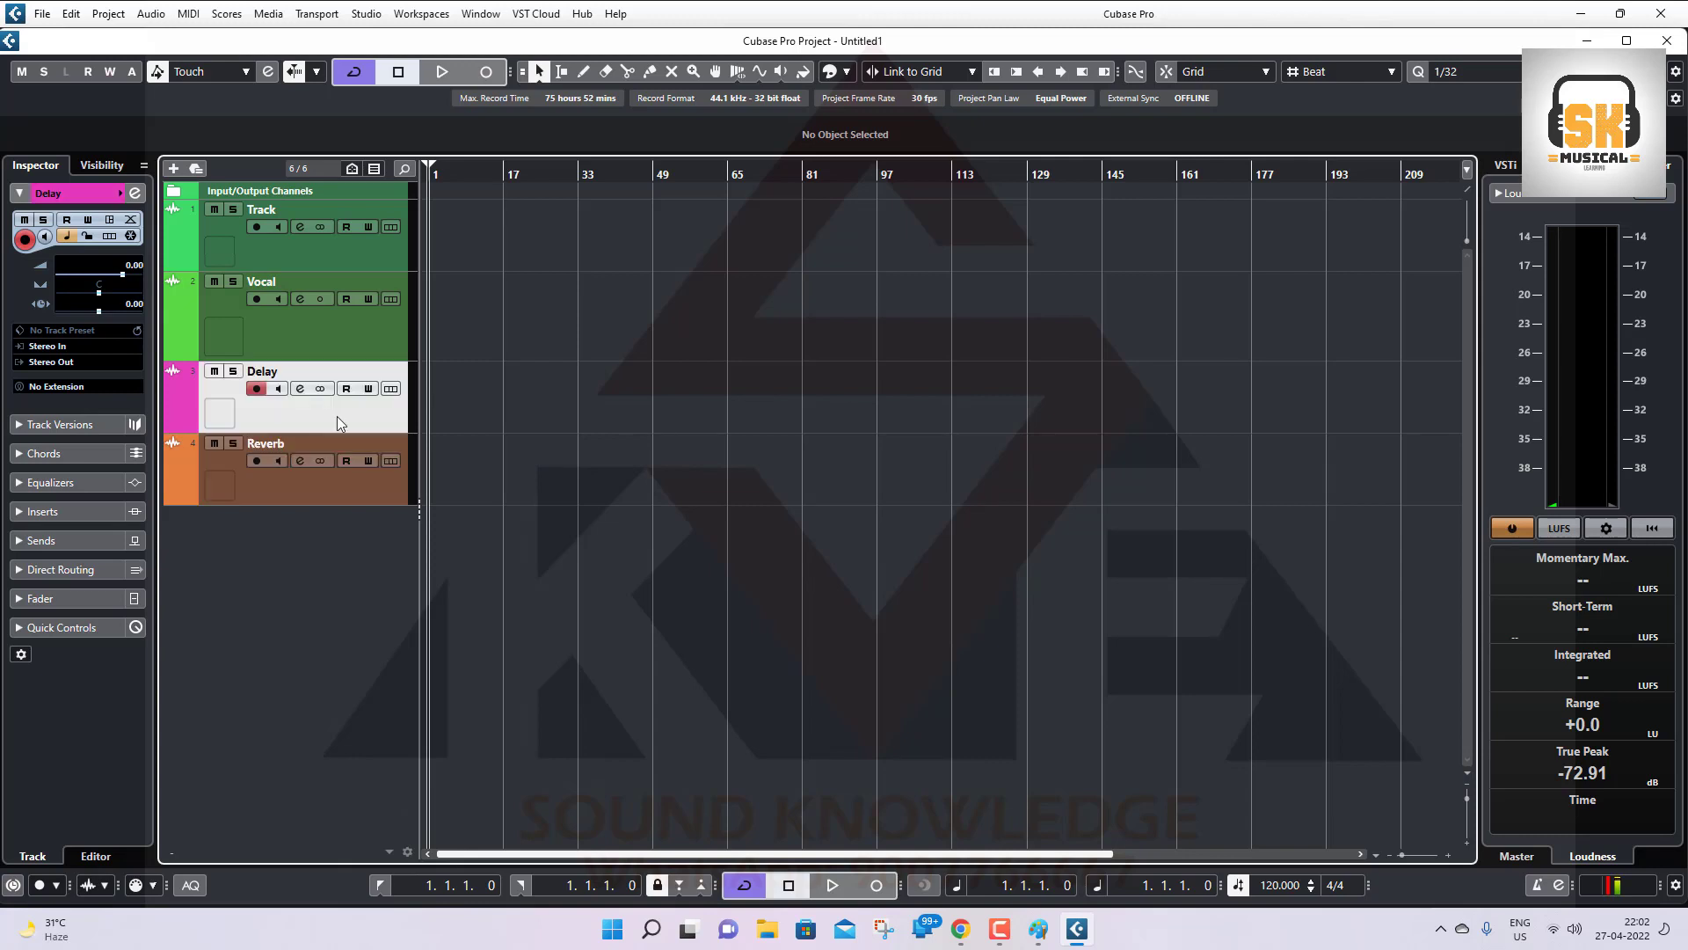
left_click(295, 489)
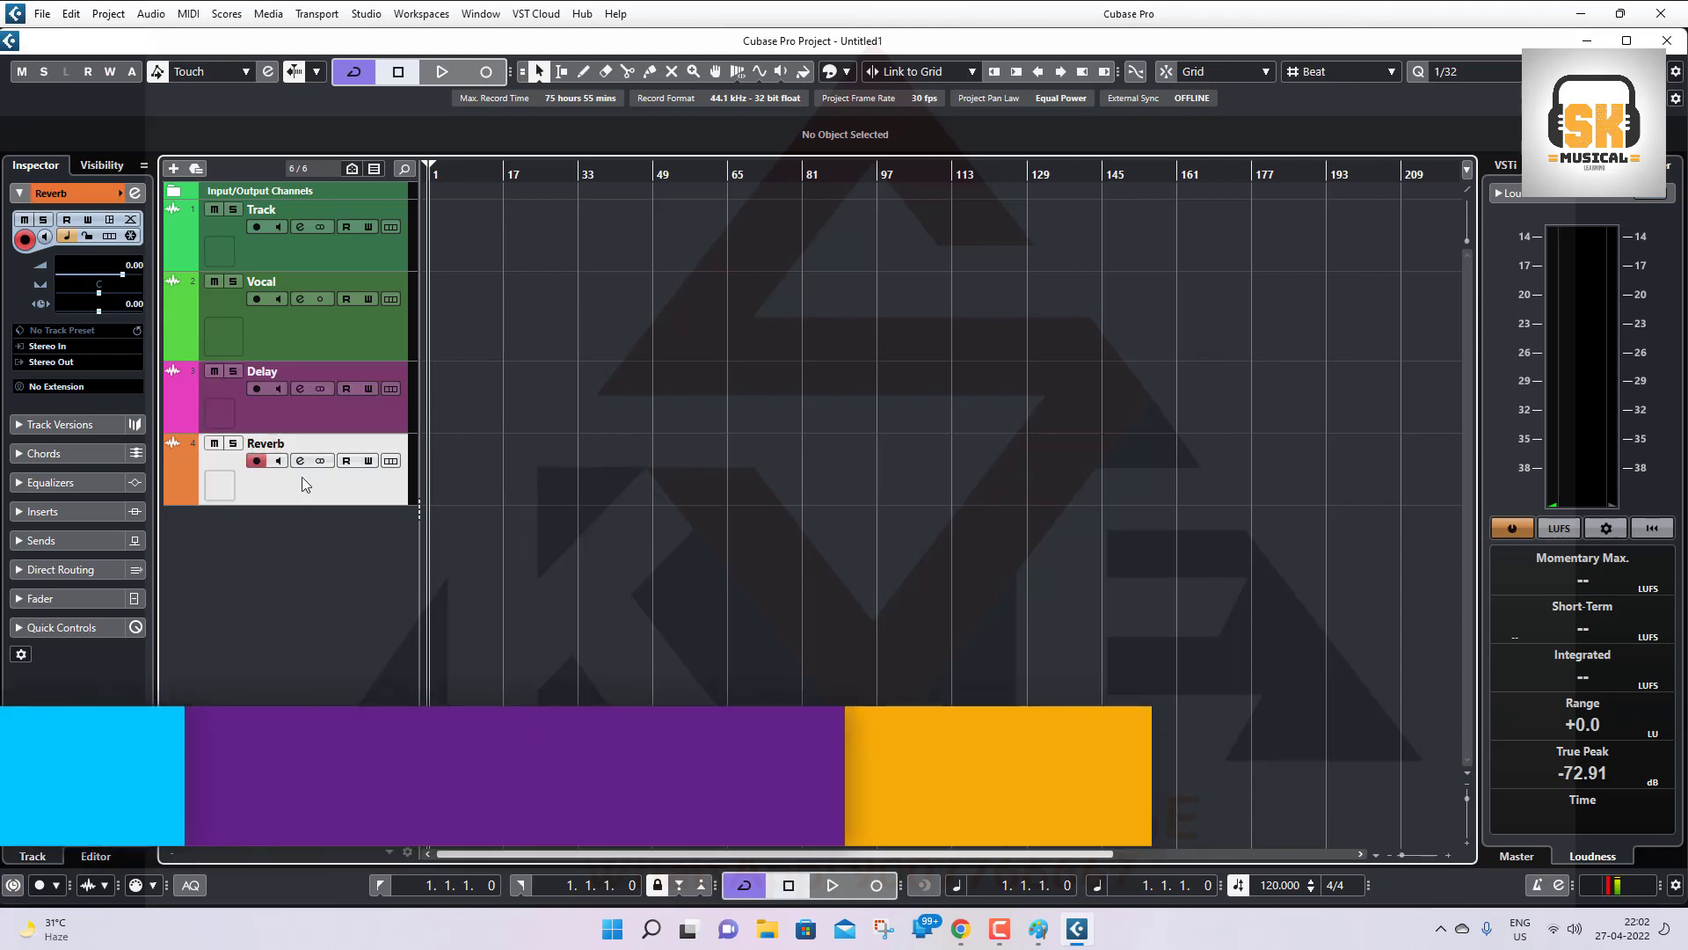
Load the StereoDelay plug-in into the first insert slot of the Delay track
left_click(292, 412)
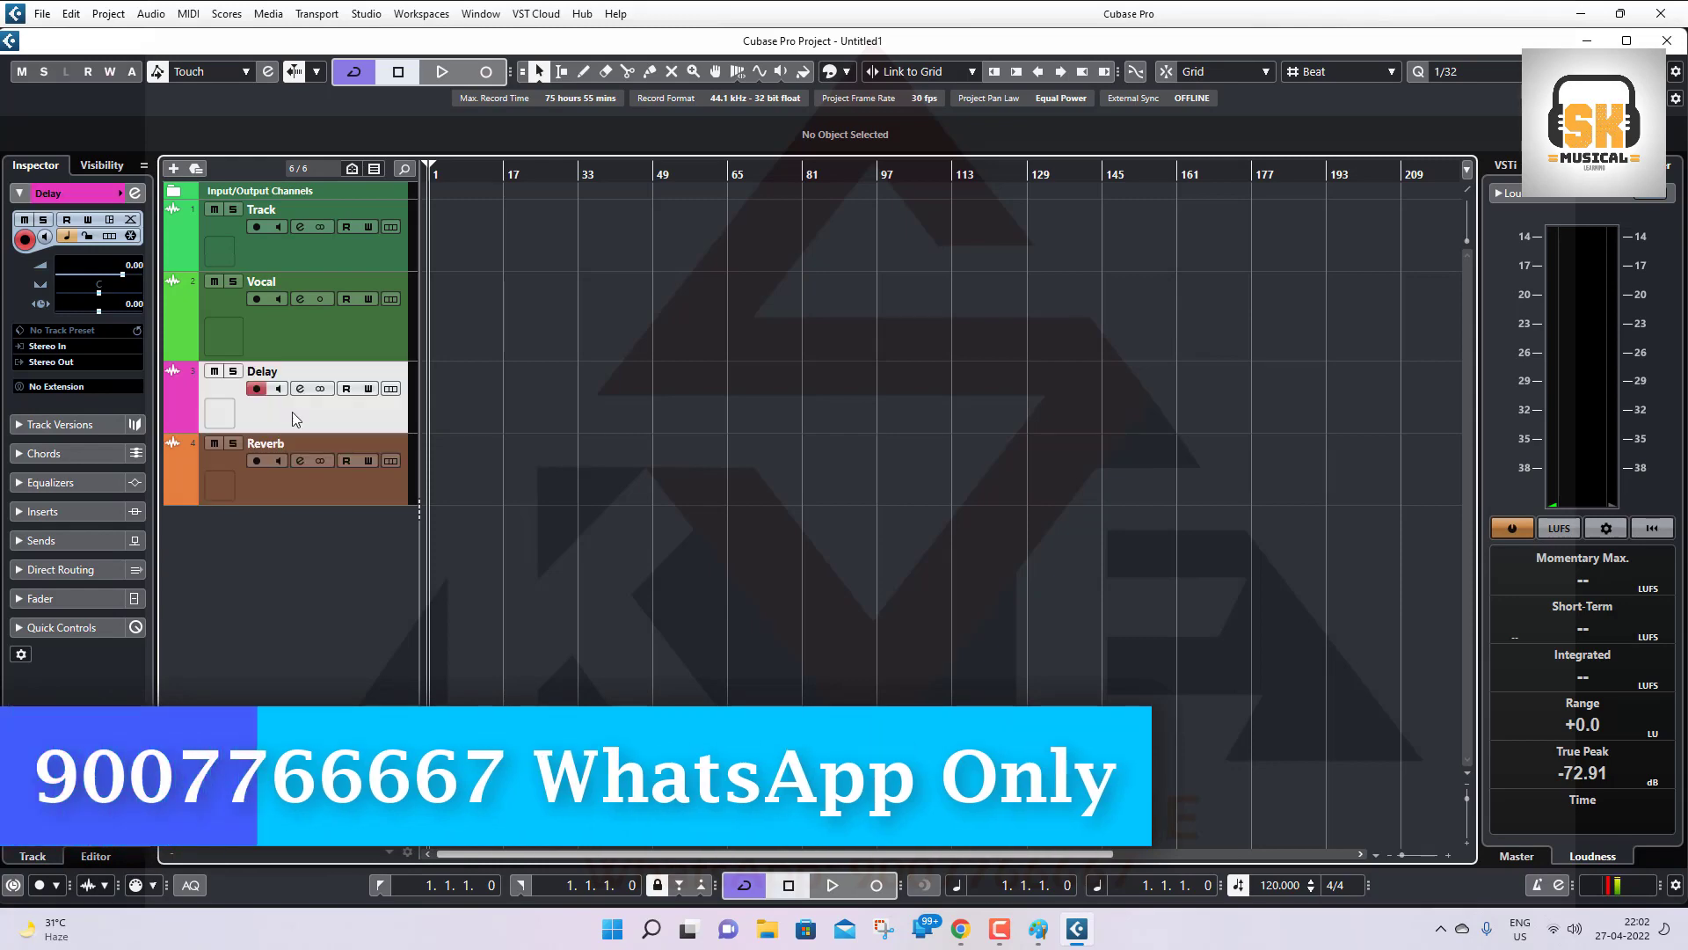
left_click(300, 389)
left_click(479, 274)
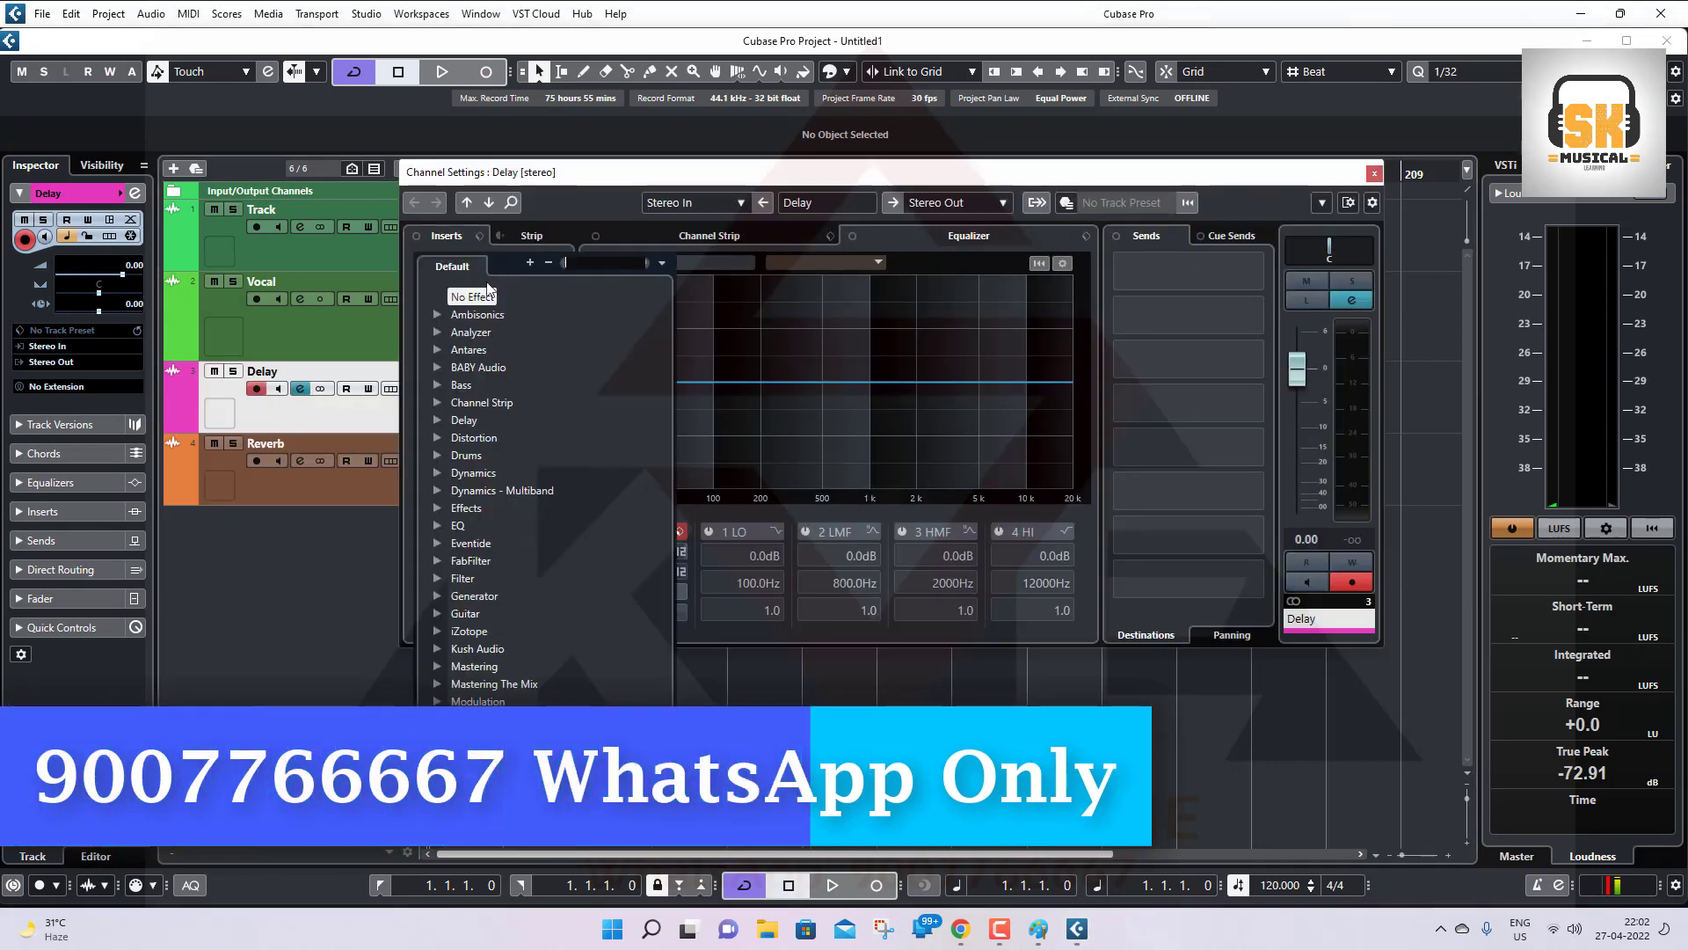
type("de")
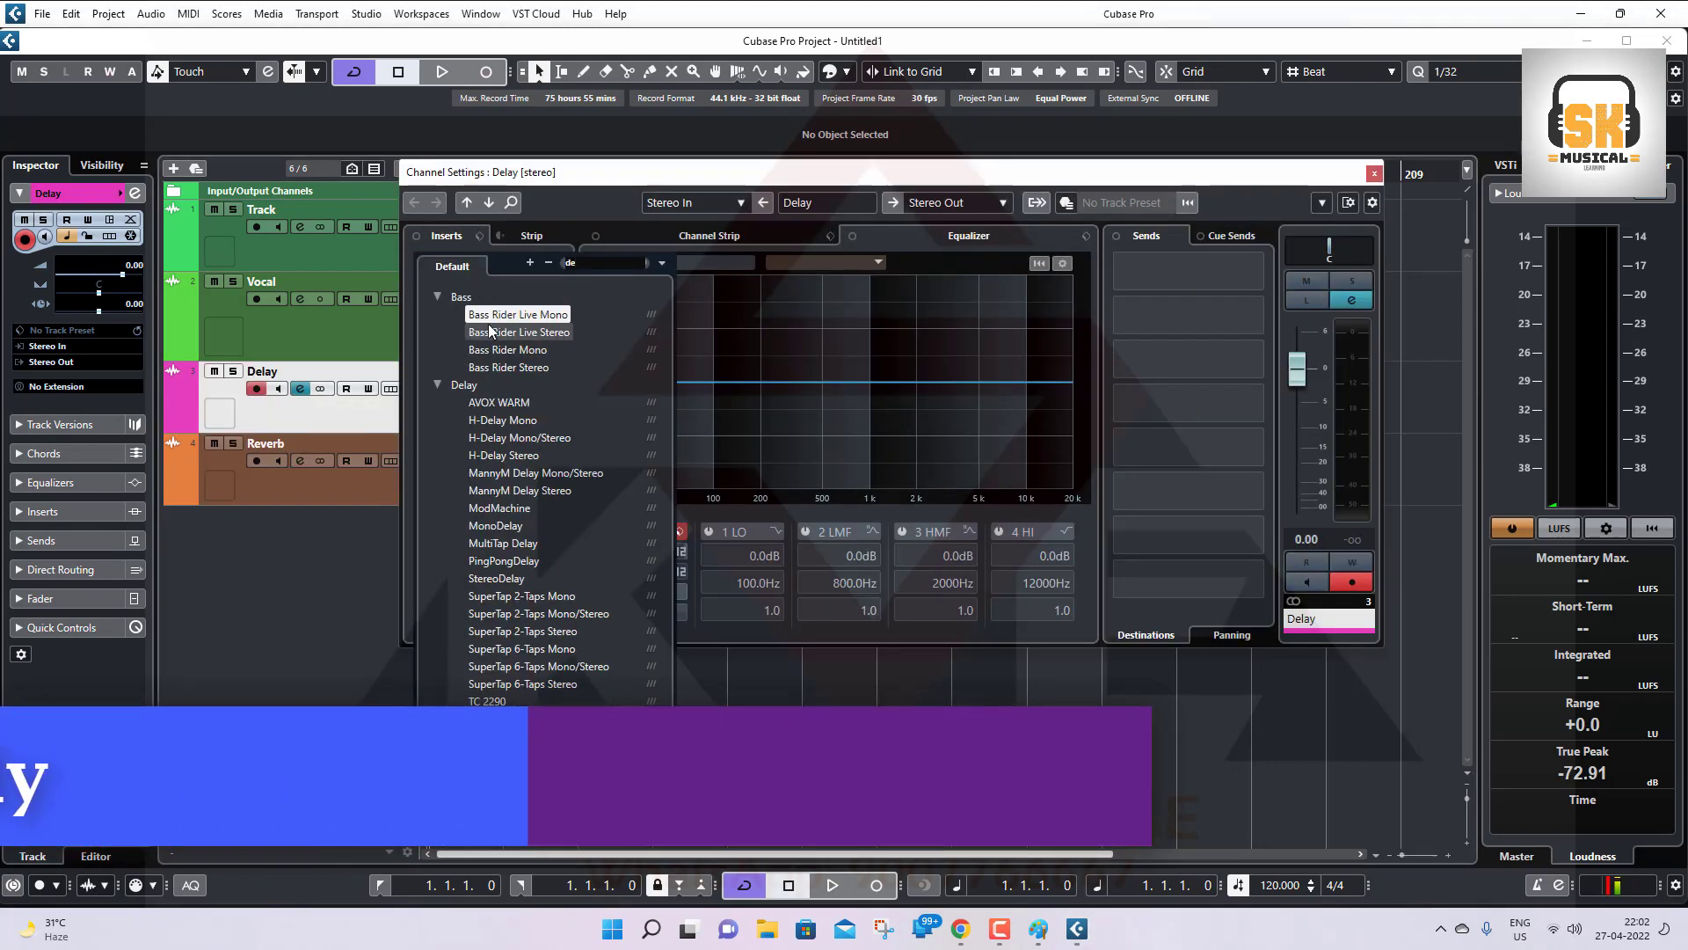
type("lay")
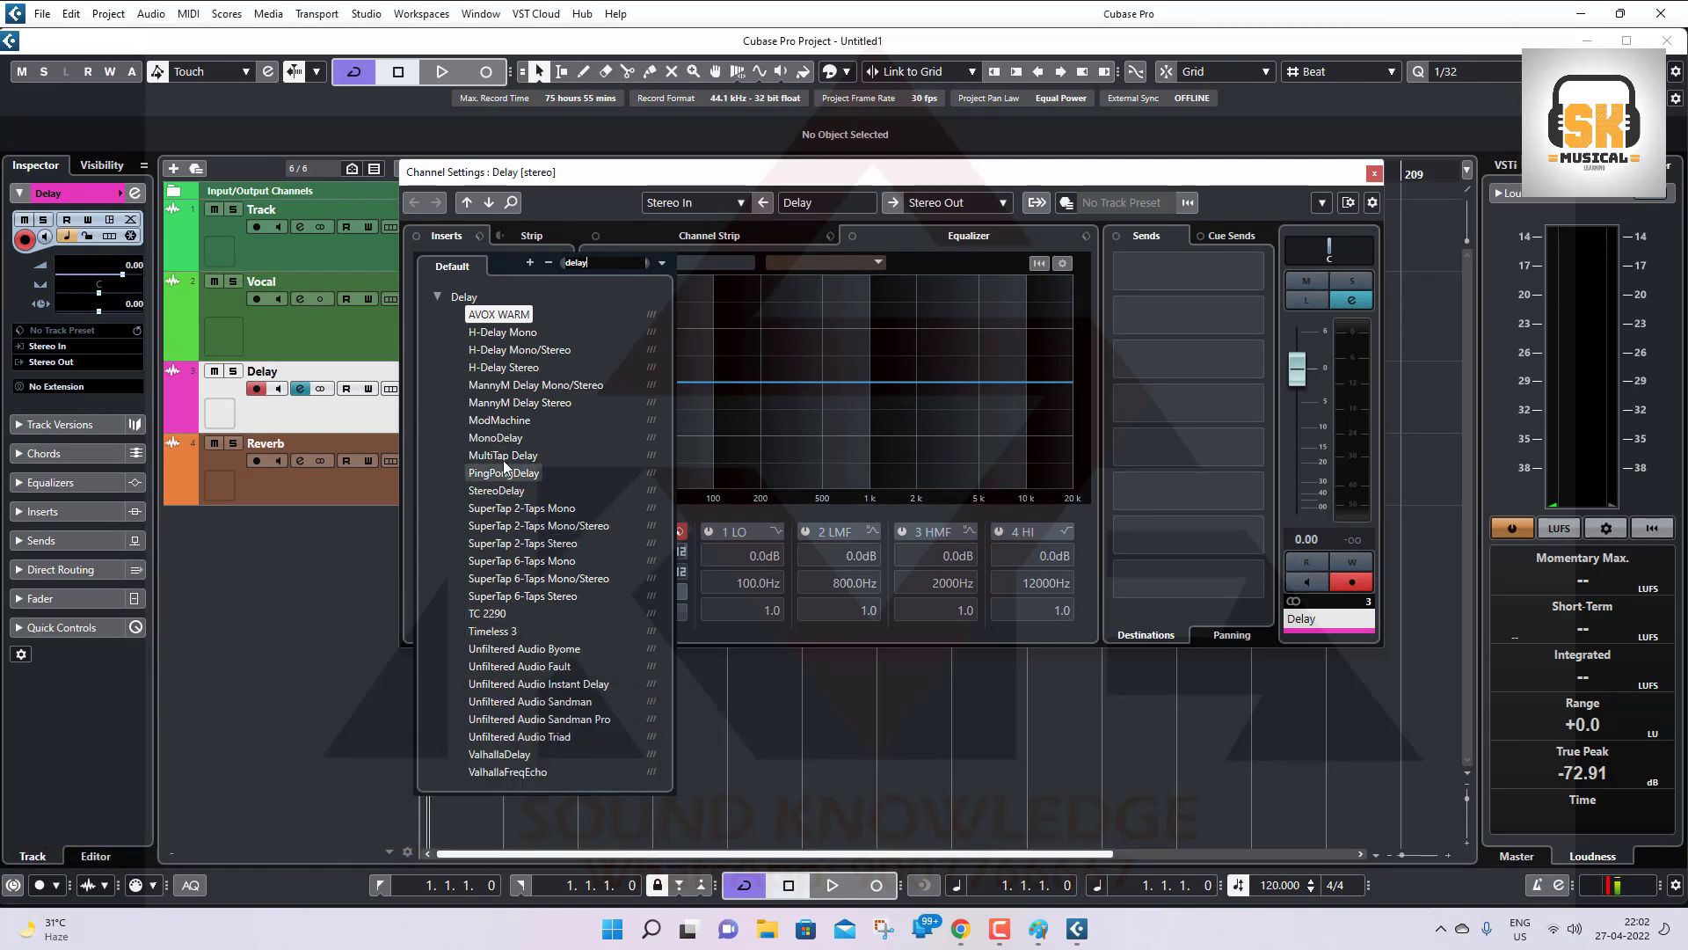
left_click(496, 490)
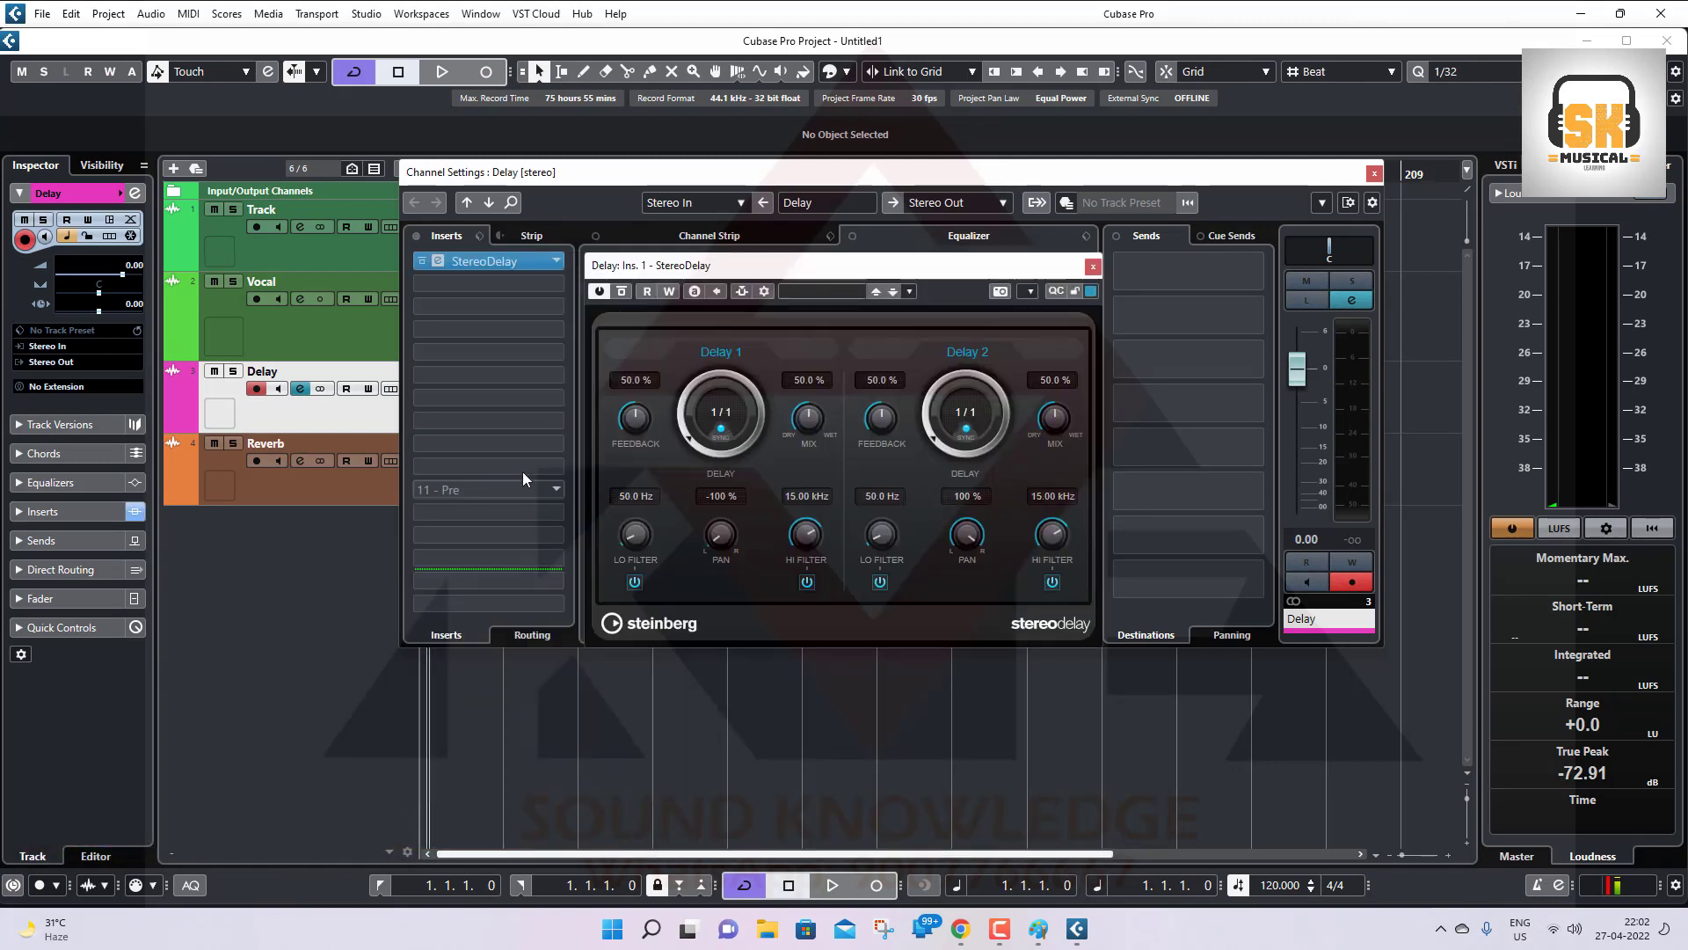
Set StereoDelay's Delay 1 to 1/8 and Delay 2 to 29.0 ms without sync, and close the plug-in and channel settings
left_click(721, 417)
left_click(732, 503)
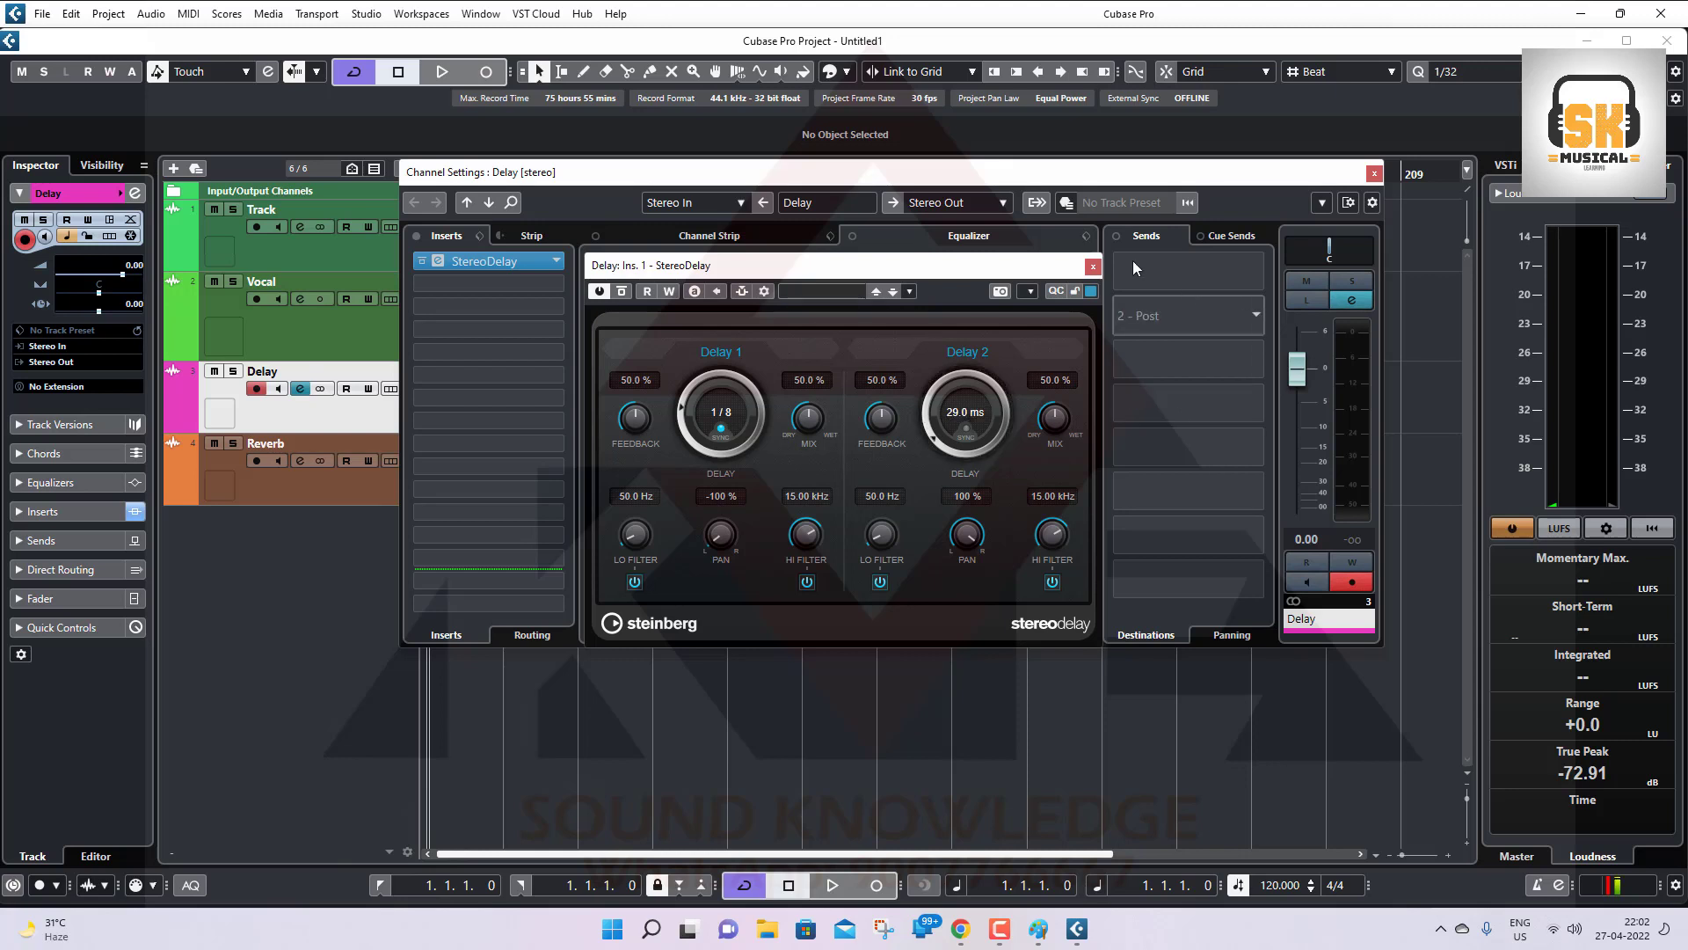
left_click(1093, 265)
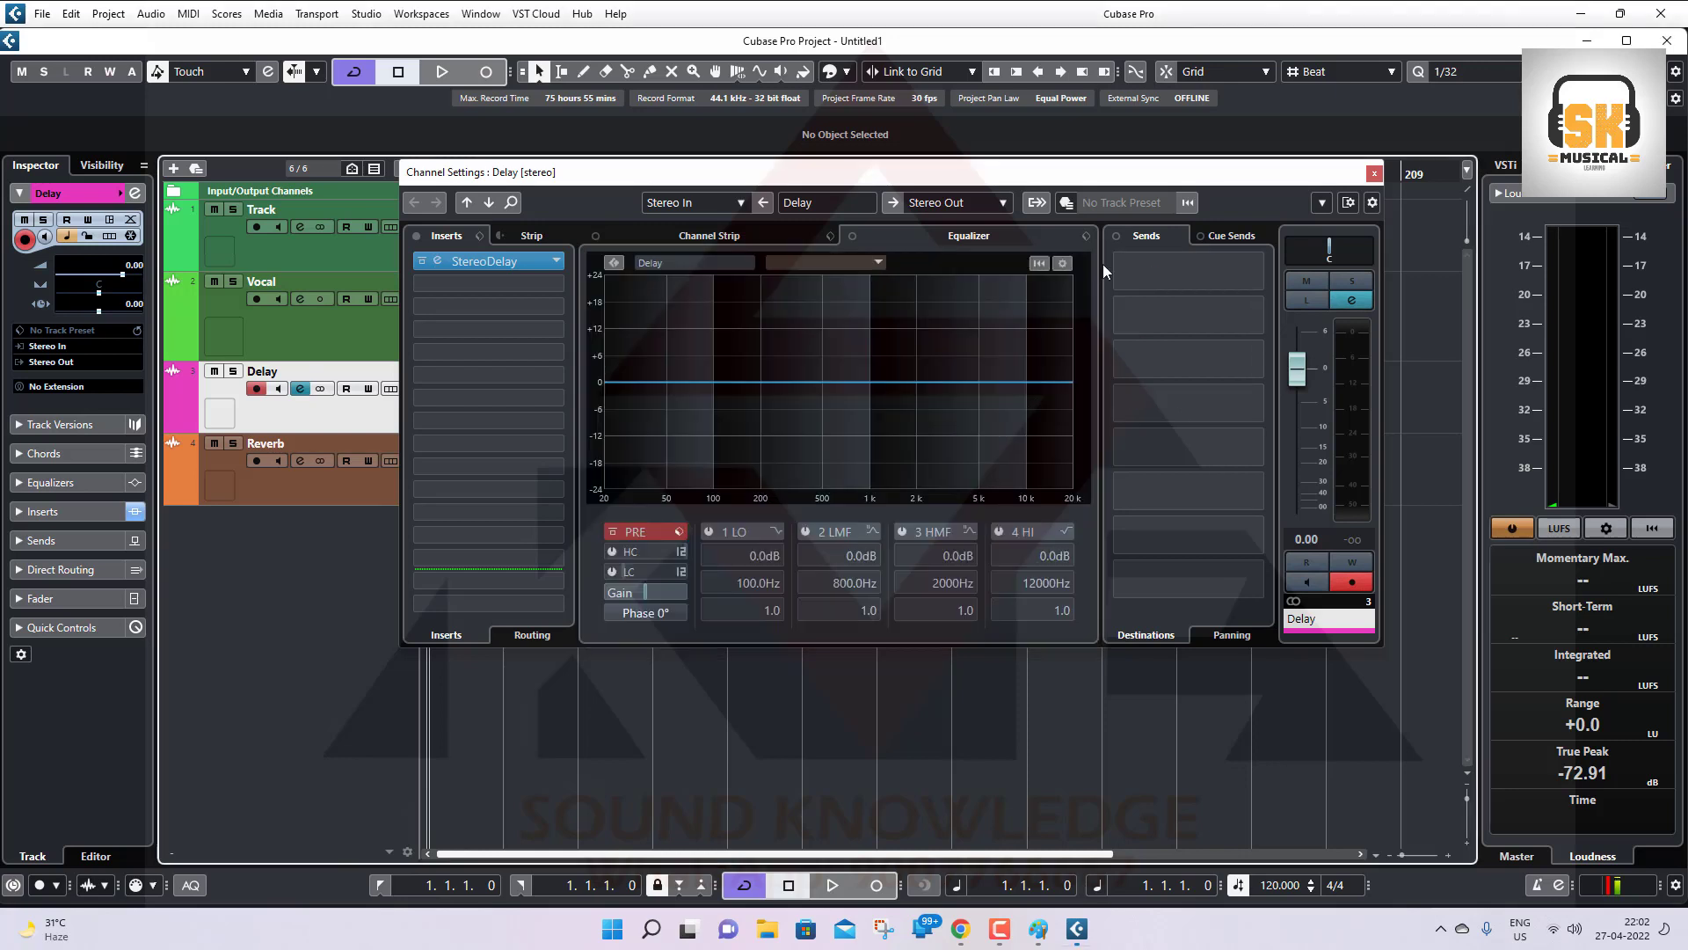
left_click(1373, 174)
Load ValhallaVintageVerb into the first insert slot of the Reverb track, and close the plug-in and channel settings
left_click(304, 497)
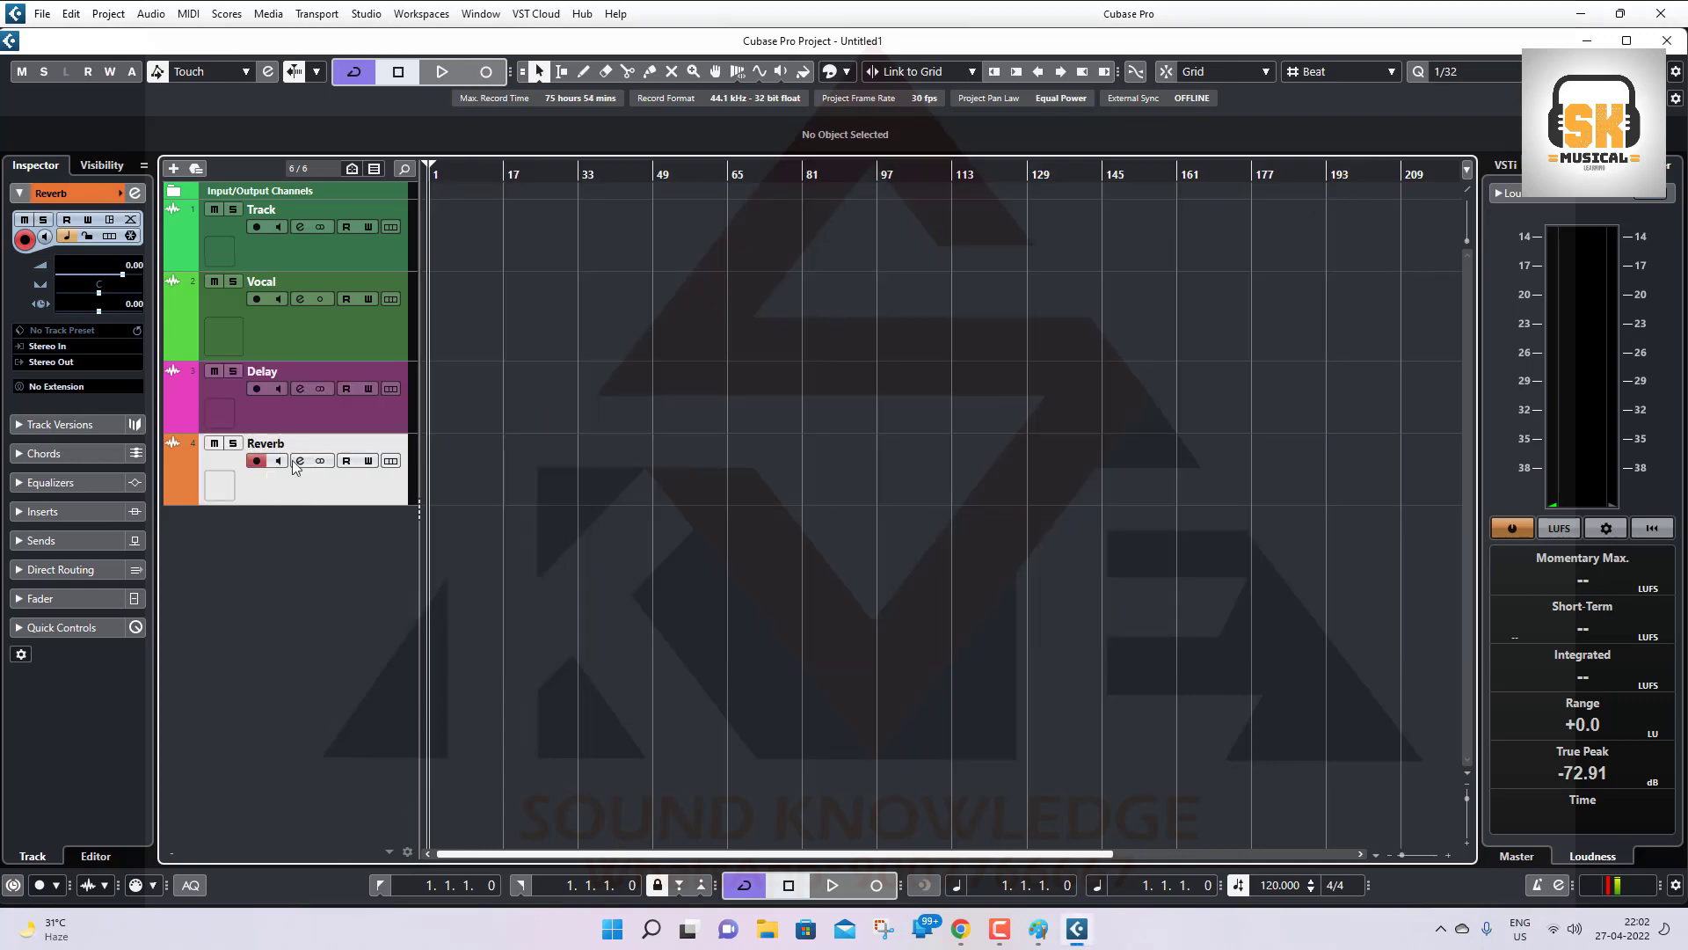
left_click(300, 461)
left_click(499, 264)
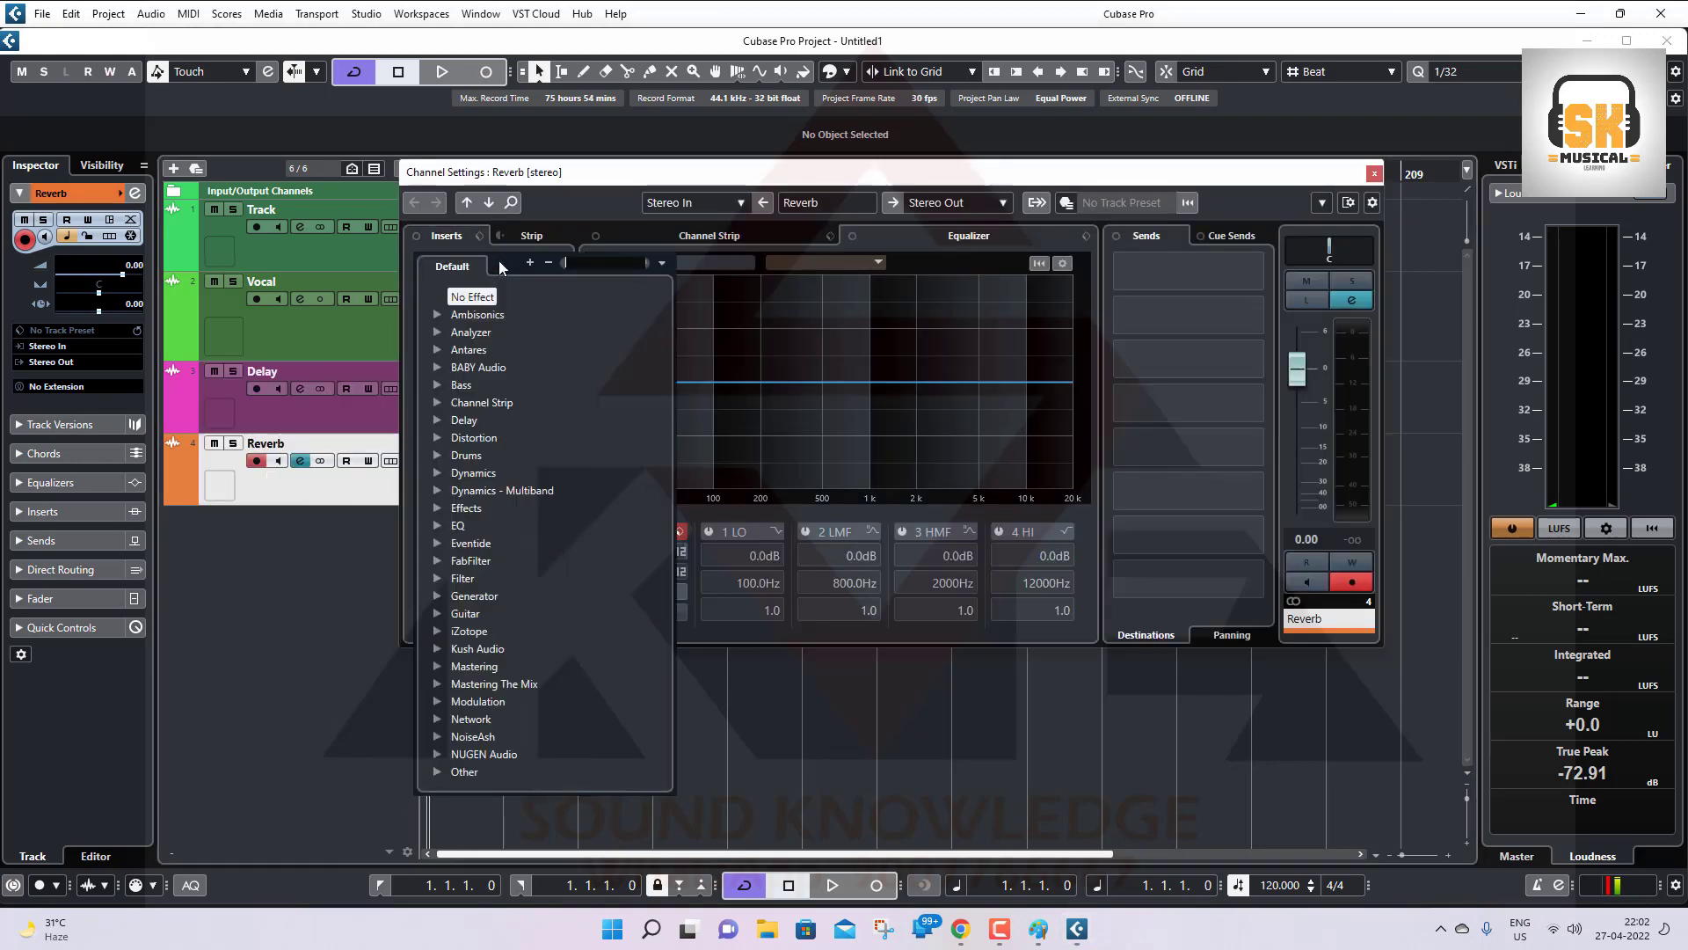
type("re")
key("BackSpace")
key("BackSpace")
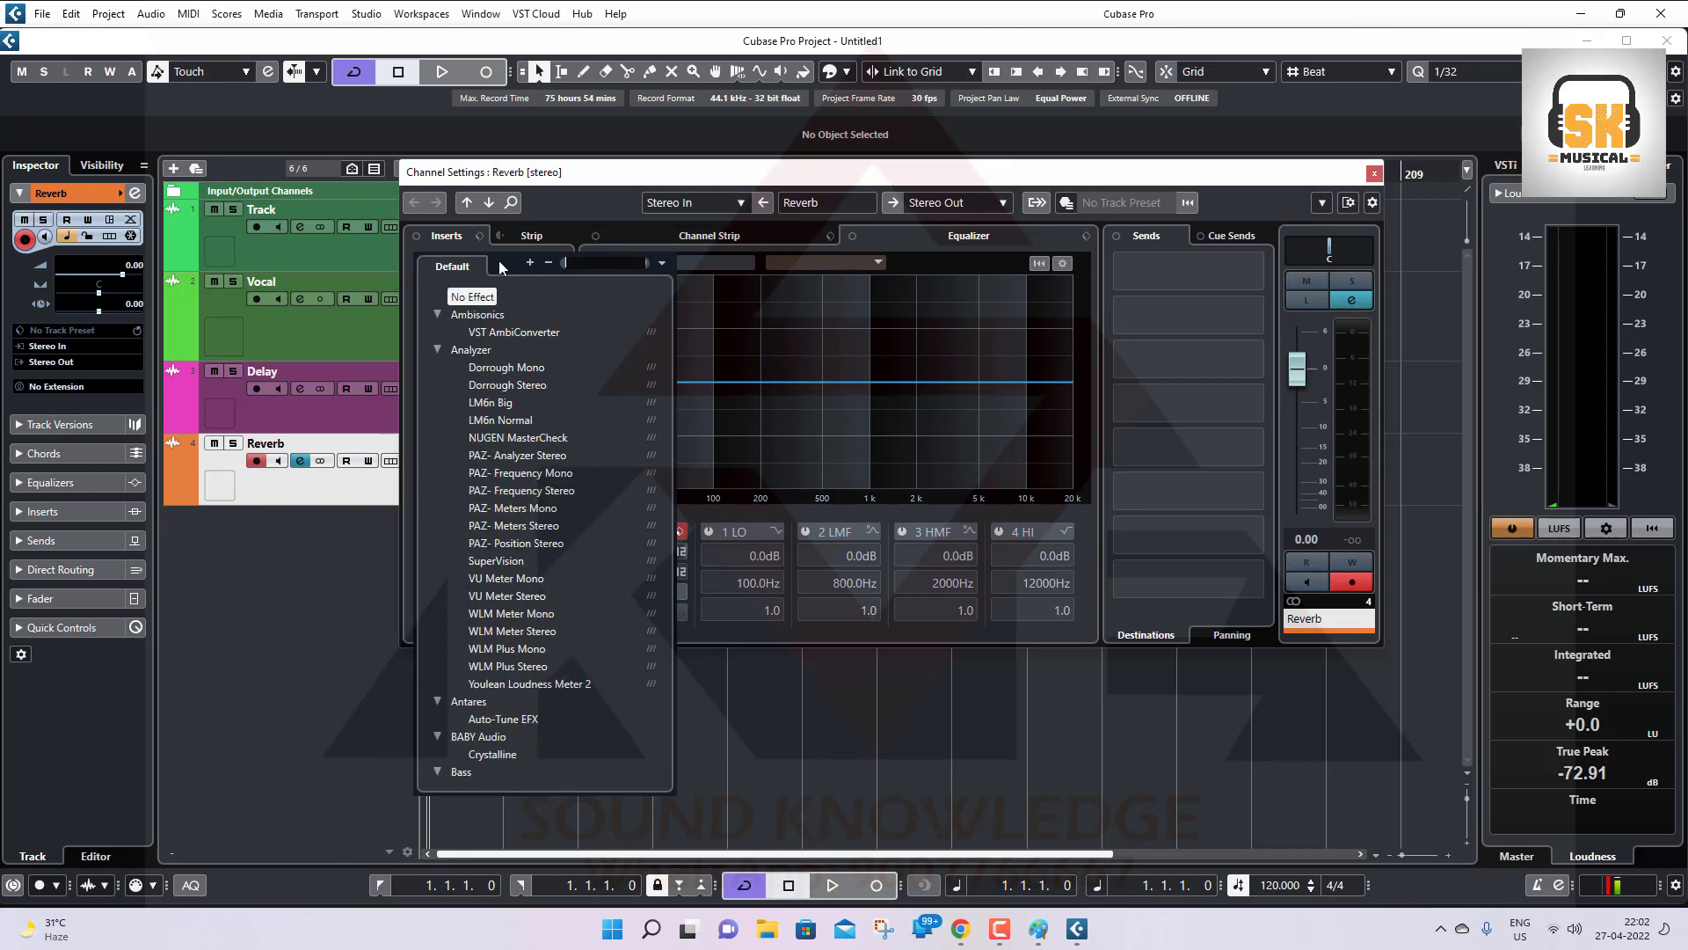
type("vintage")
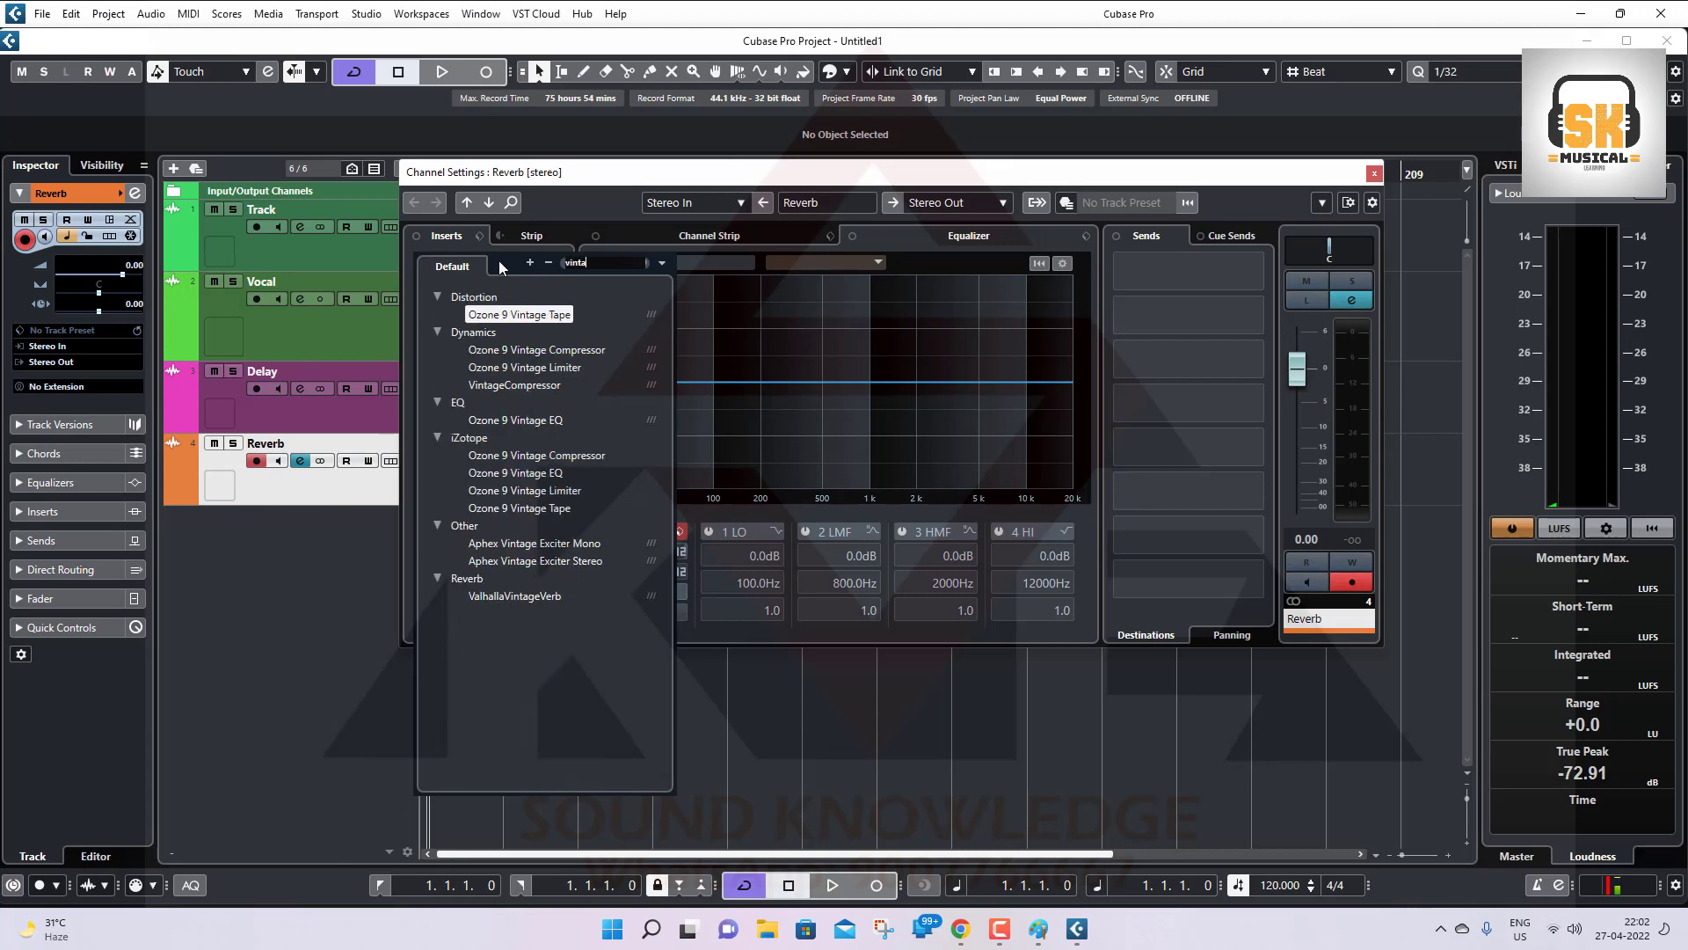
left_click(526, 596)
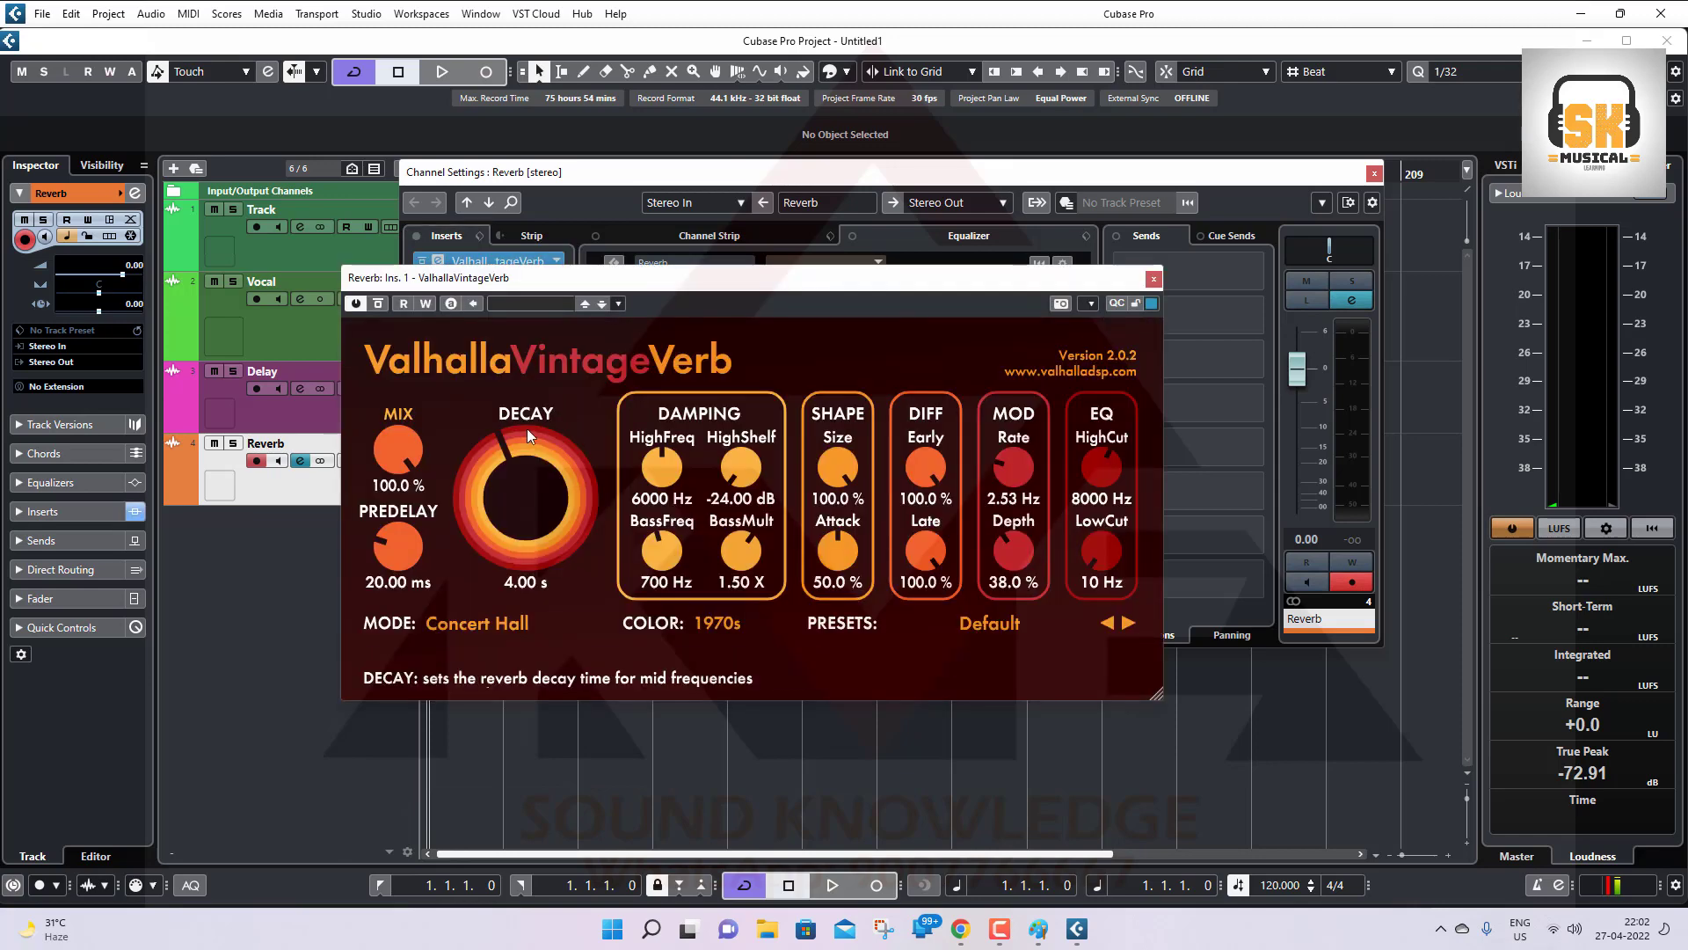
left_click(1152, 279)
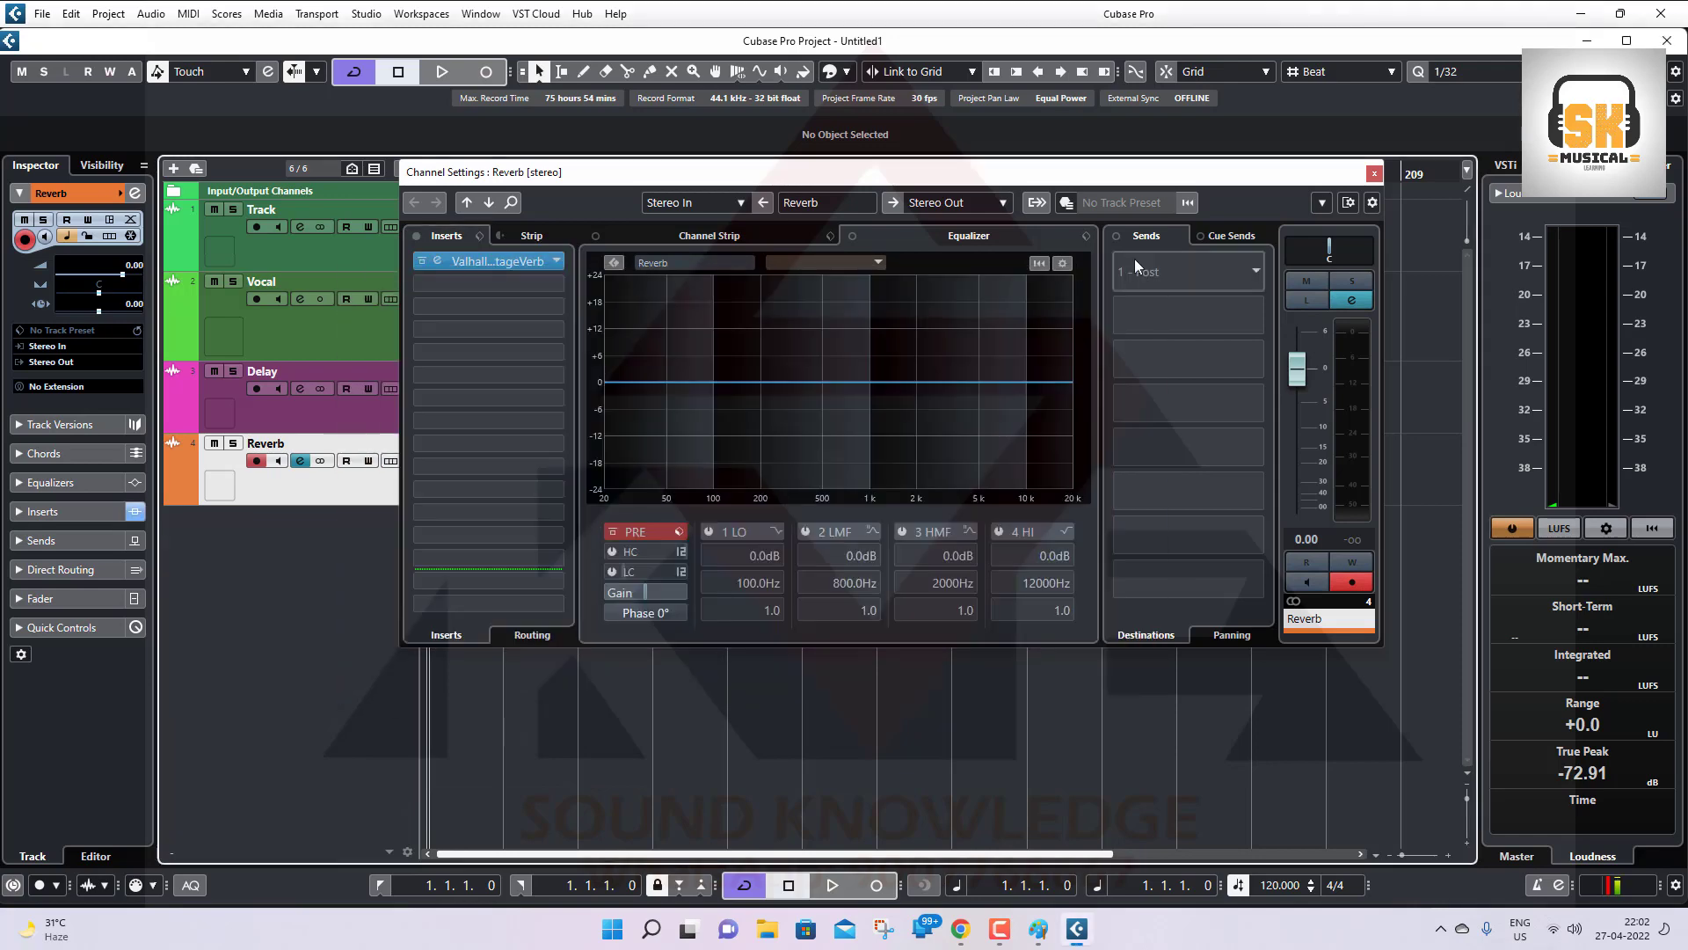
left_click(1374, 174)
Lower the Delay track's fader to -8.40
left_click(314, 421)
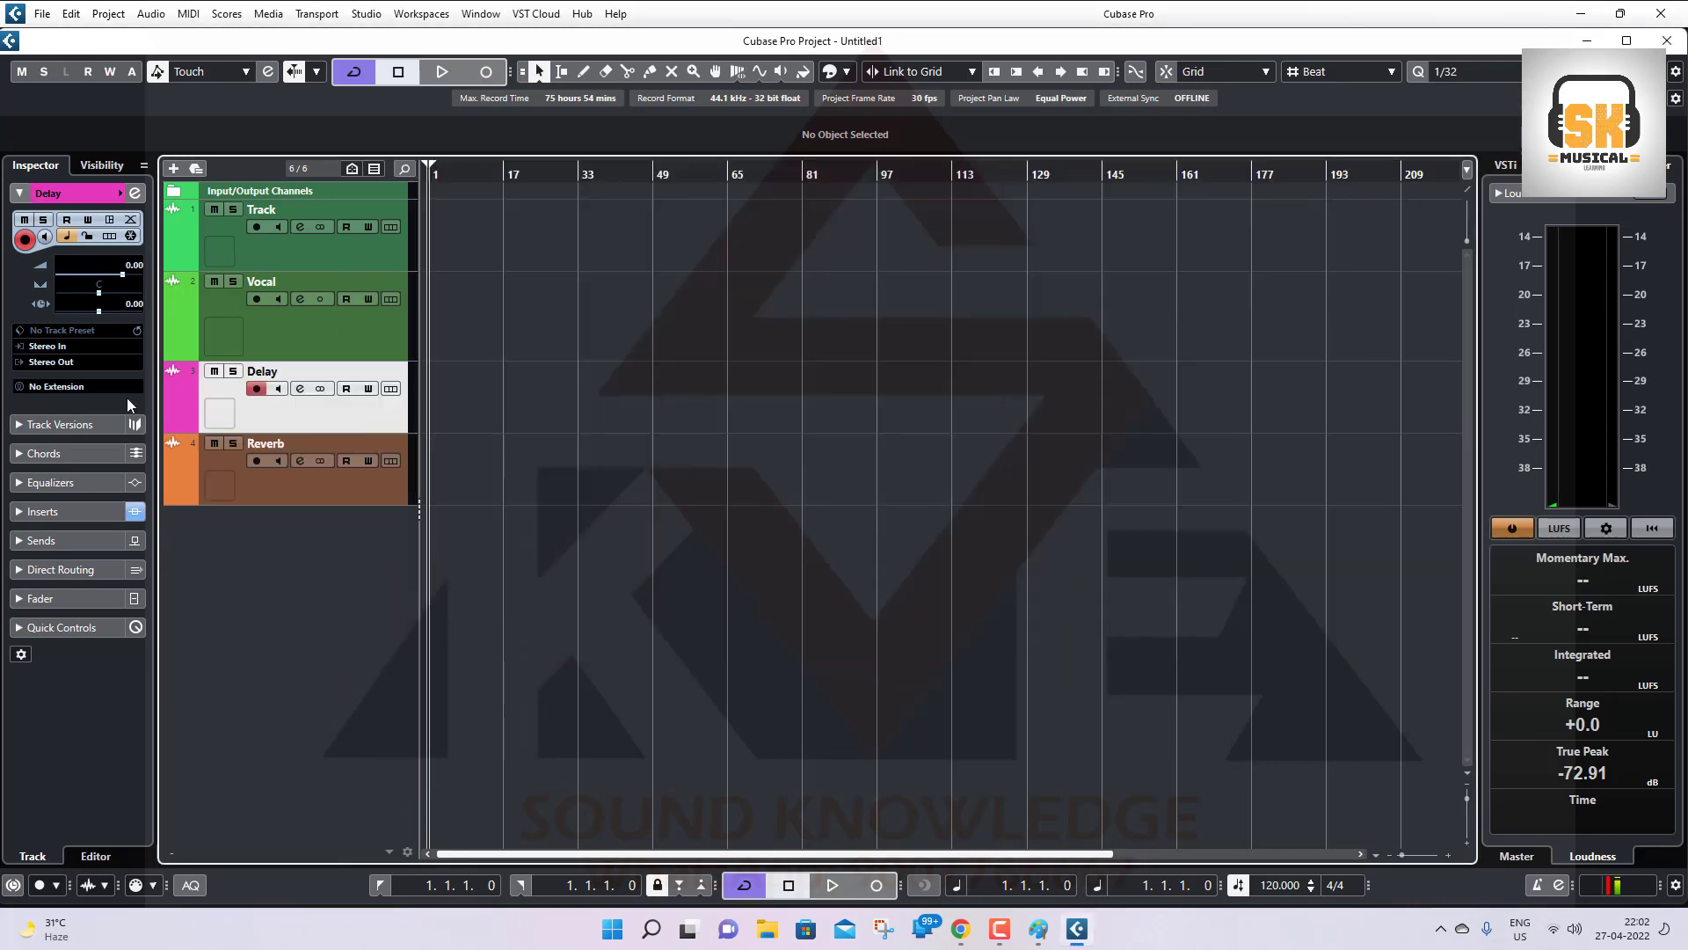
left_click(55, 540)
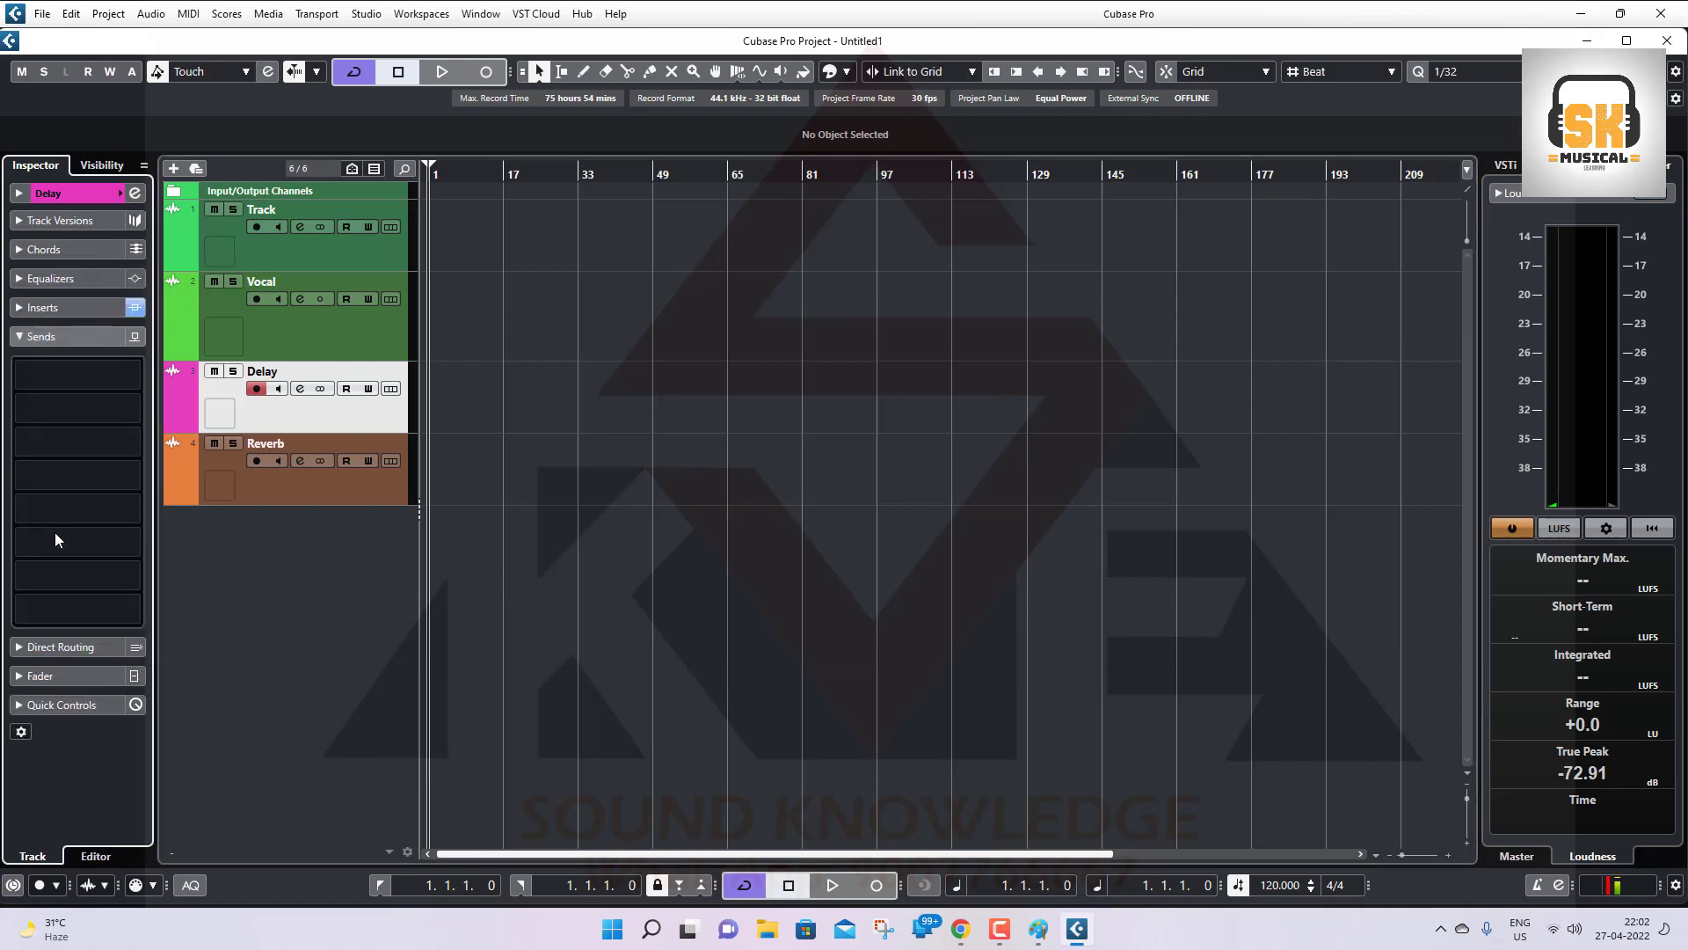
left_click(42, 337)
left_click(53, 394)
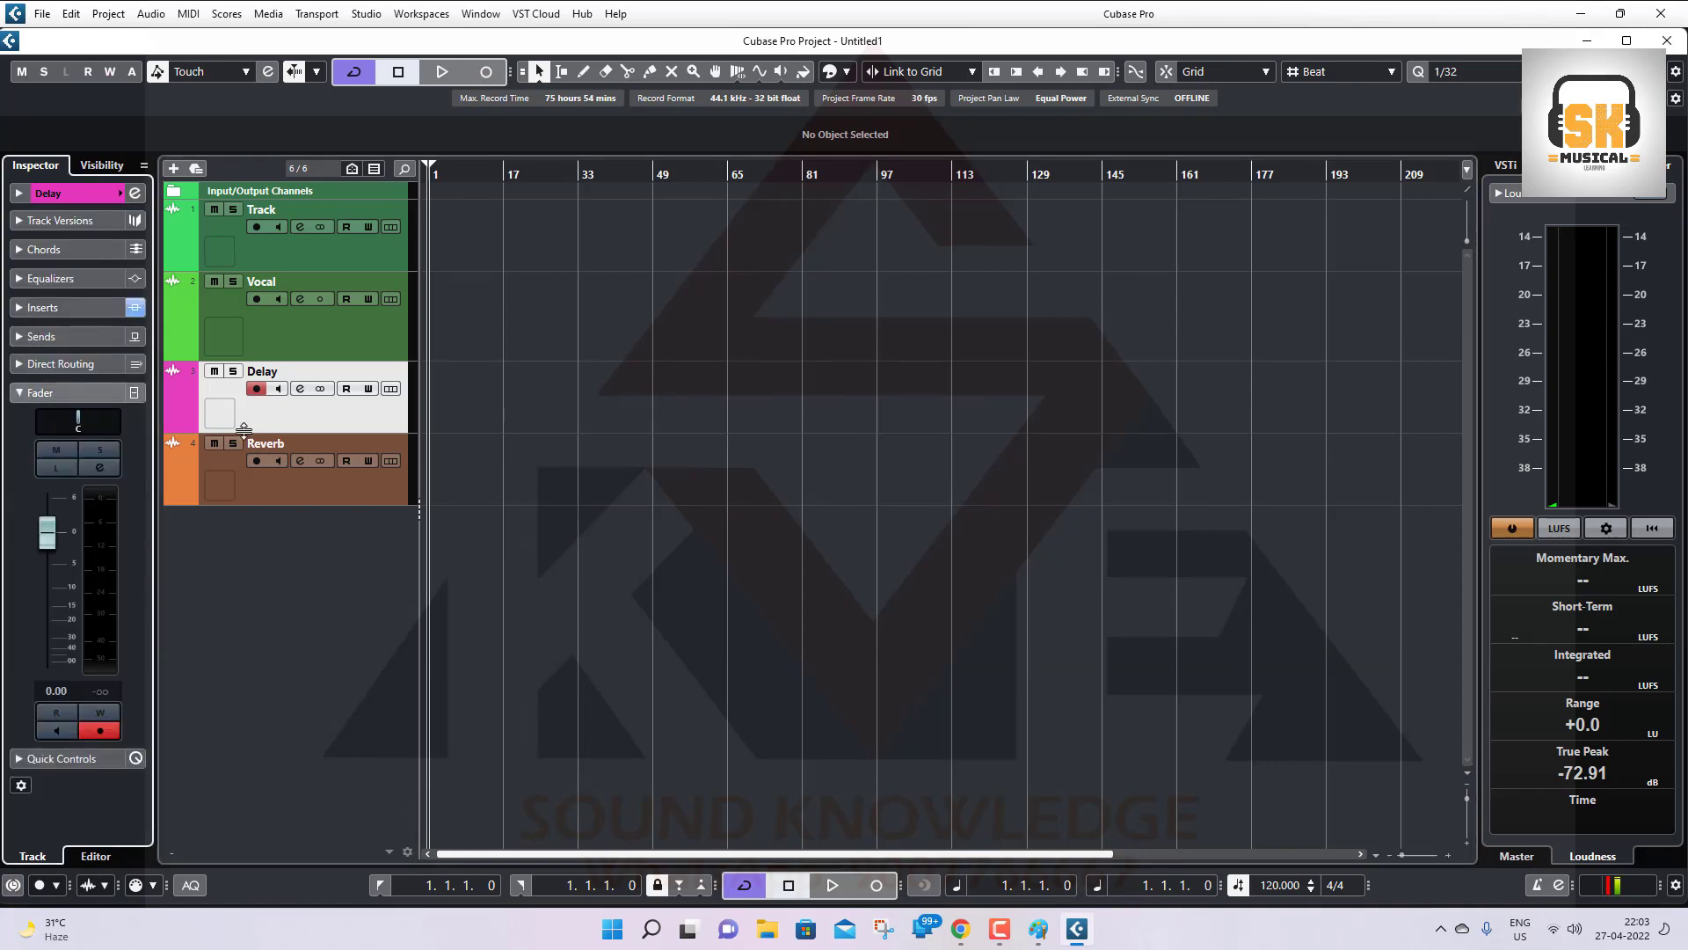
left_click_drag(47, 532, 44, 588)
left_click(298, 499)
left_click(343, 420)
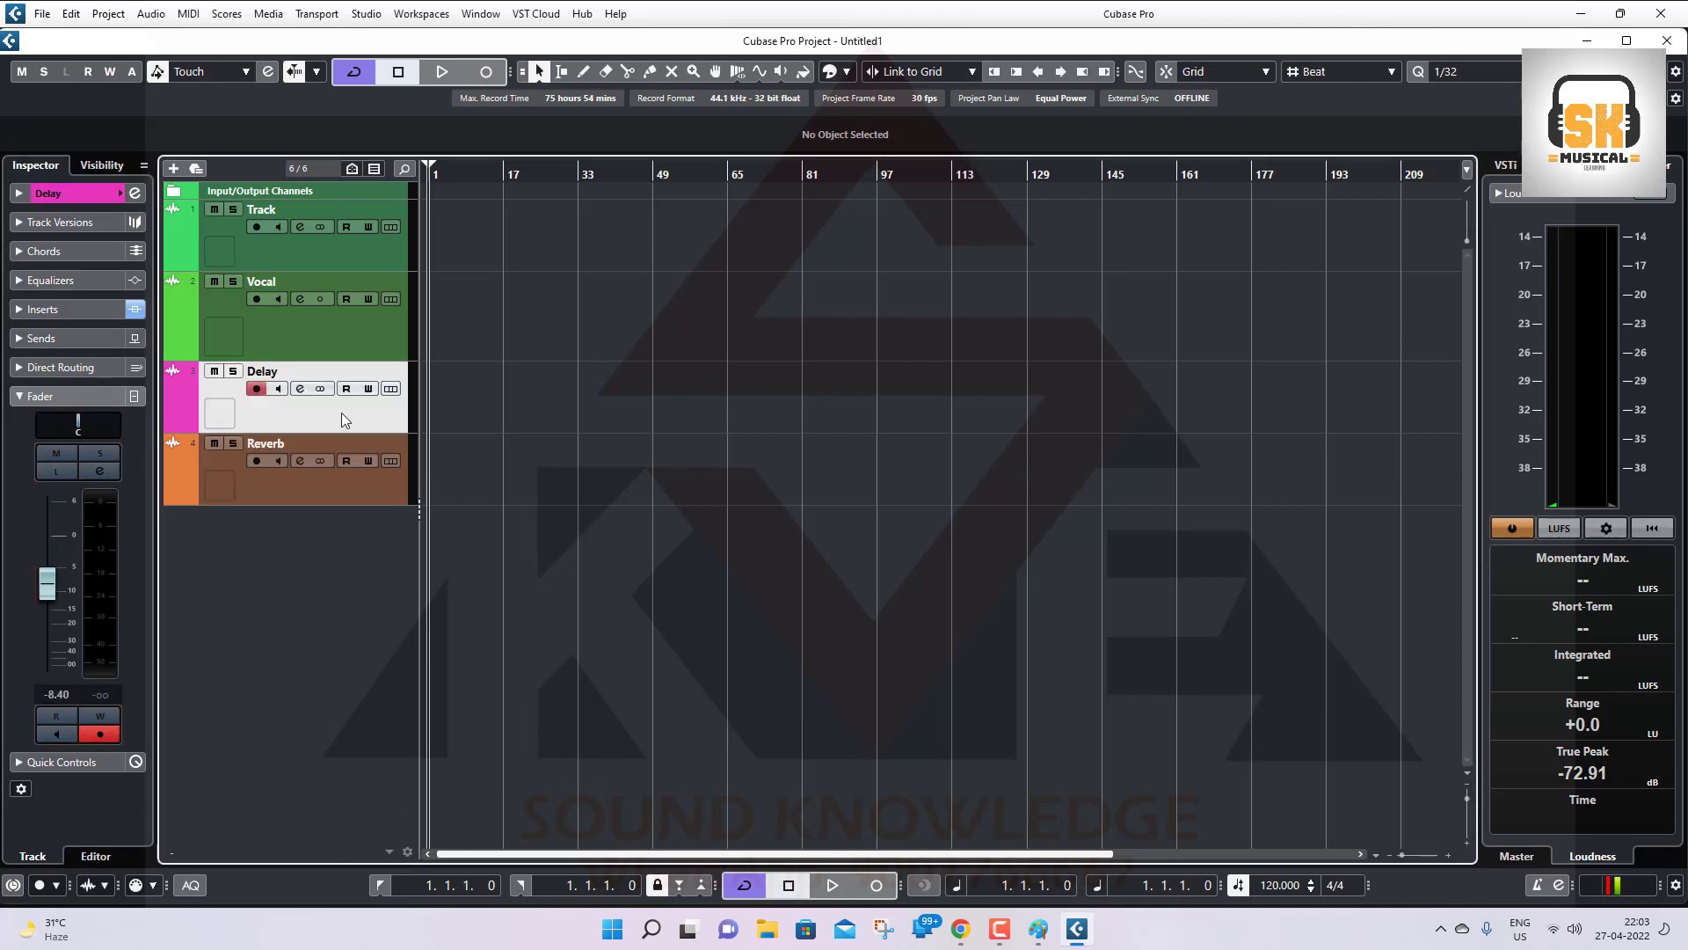
left_click(337, 488)
left_click(357, 407)
Move the Vocal track below the Reverb track in the track list
left_click_drag(325, 330, 327, 472)
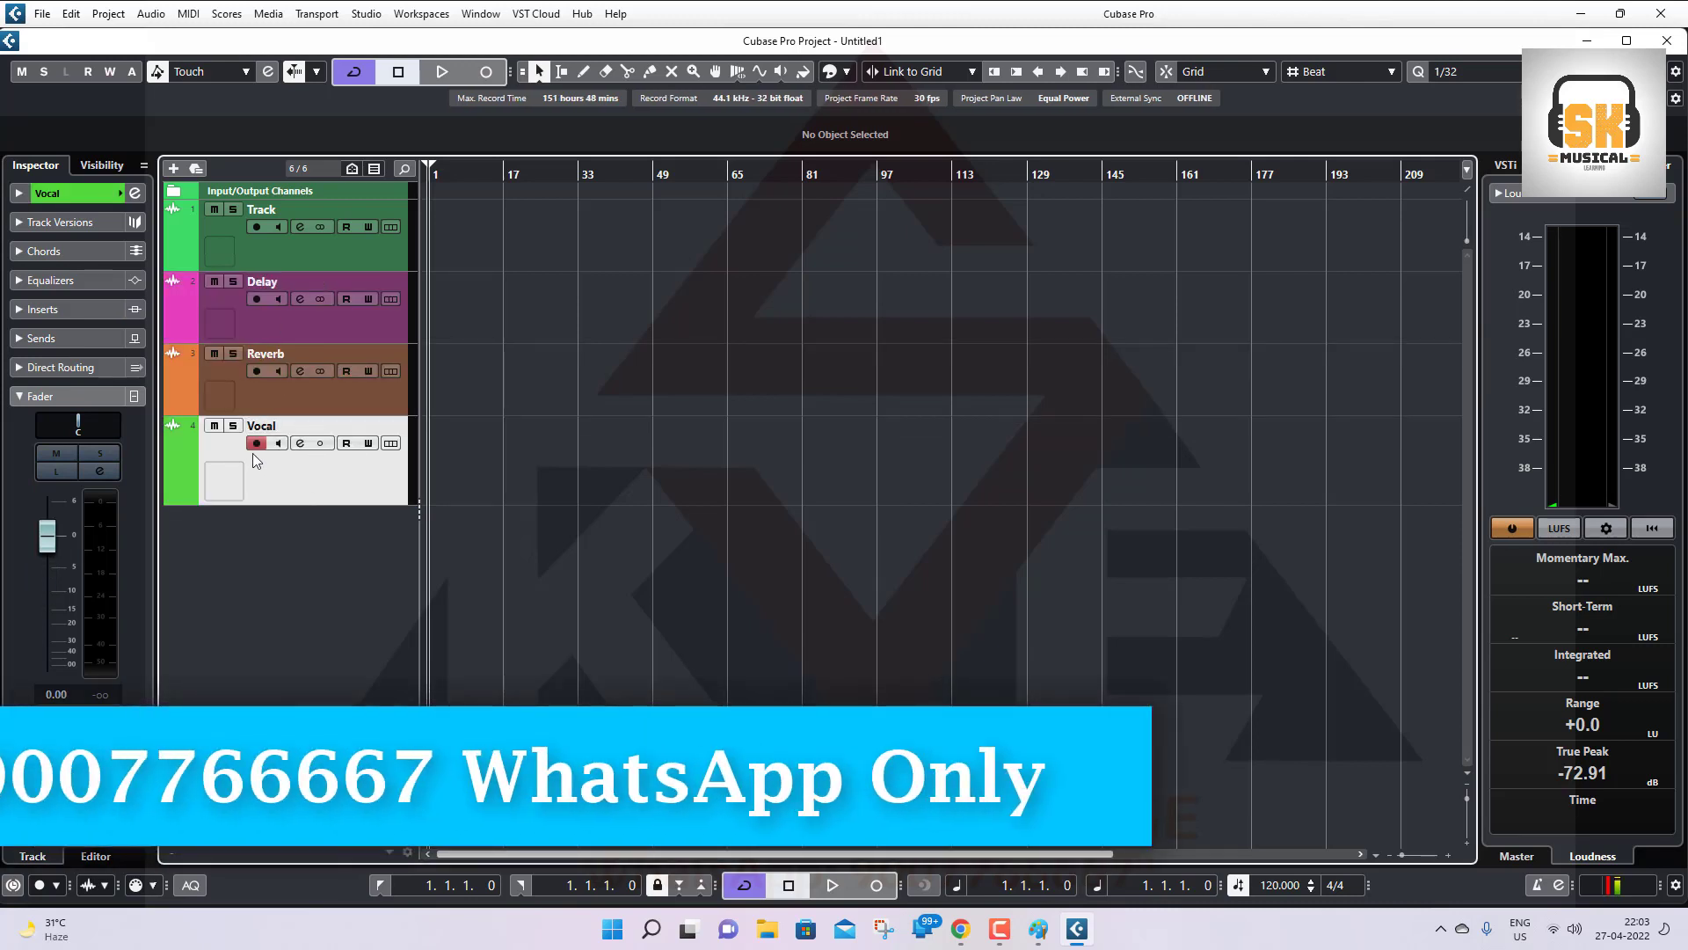
Turn on input monitoring for the Reverb and Delay tracks, and select the Vocal track again
left_click(279, 371)
left_click(278, 299)
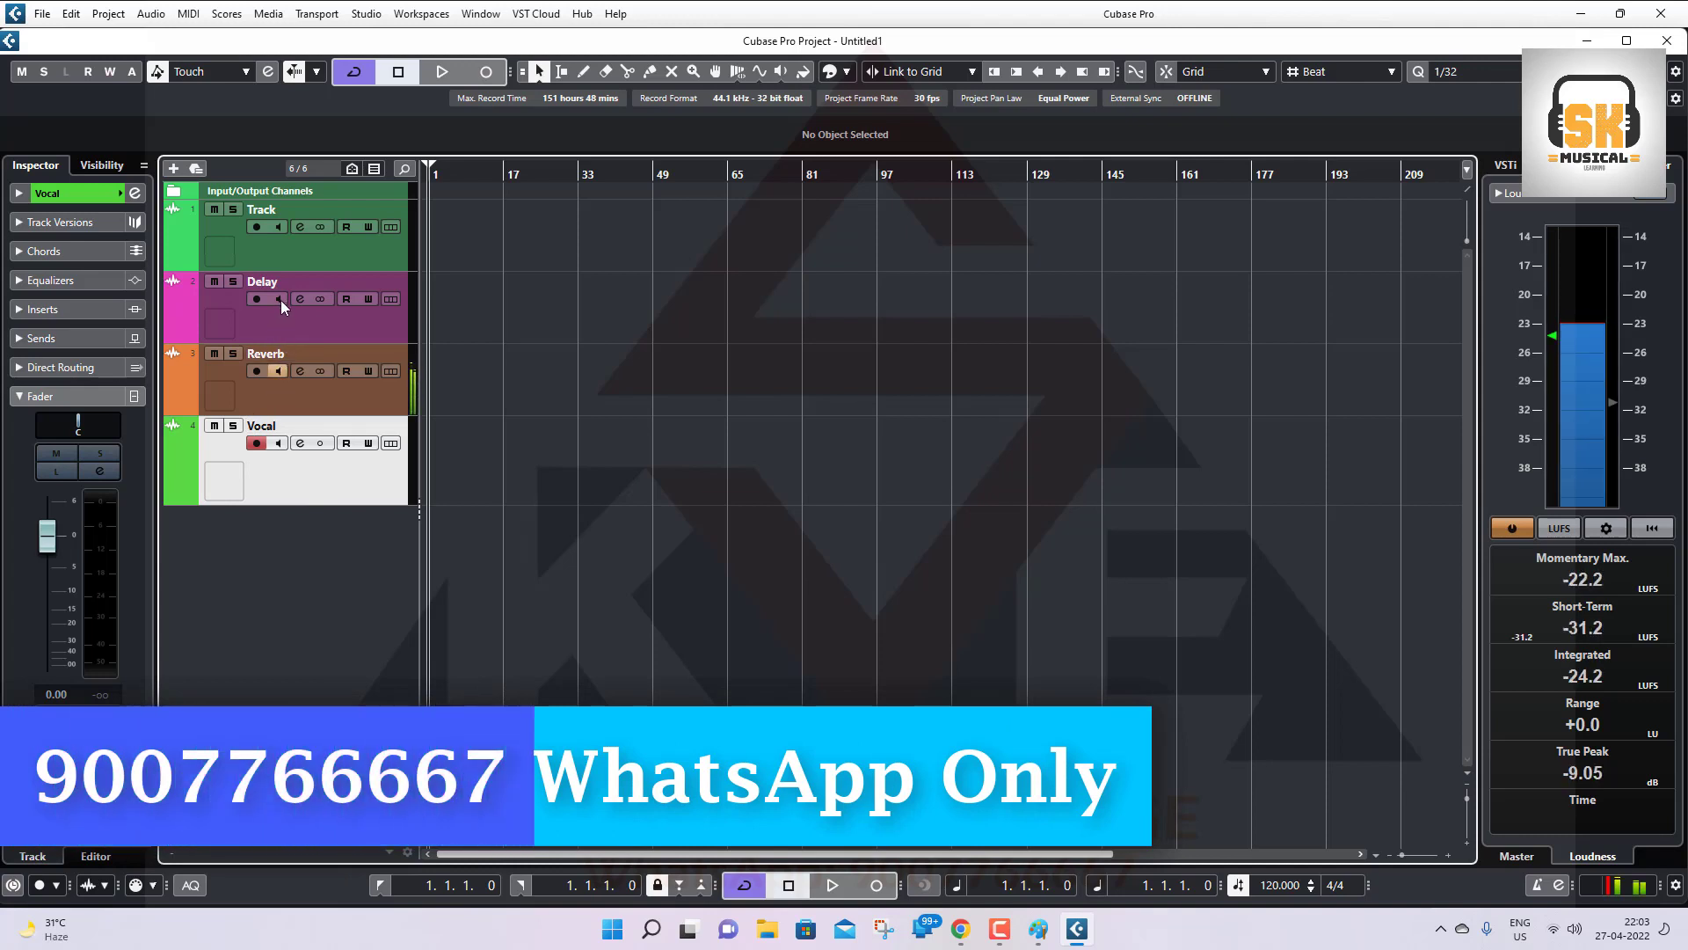
left_click(340, 393)
left_click(351, 323)
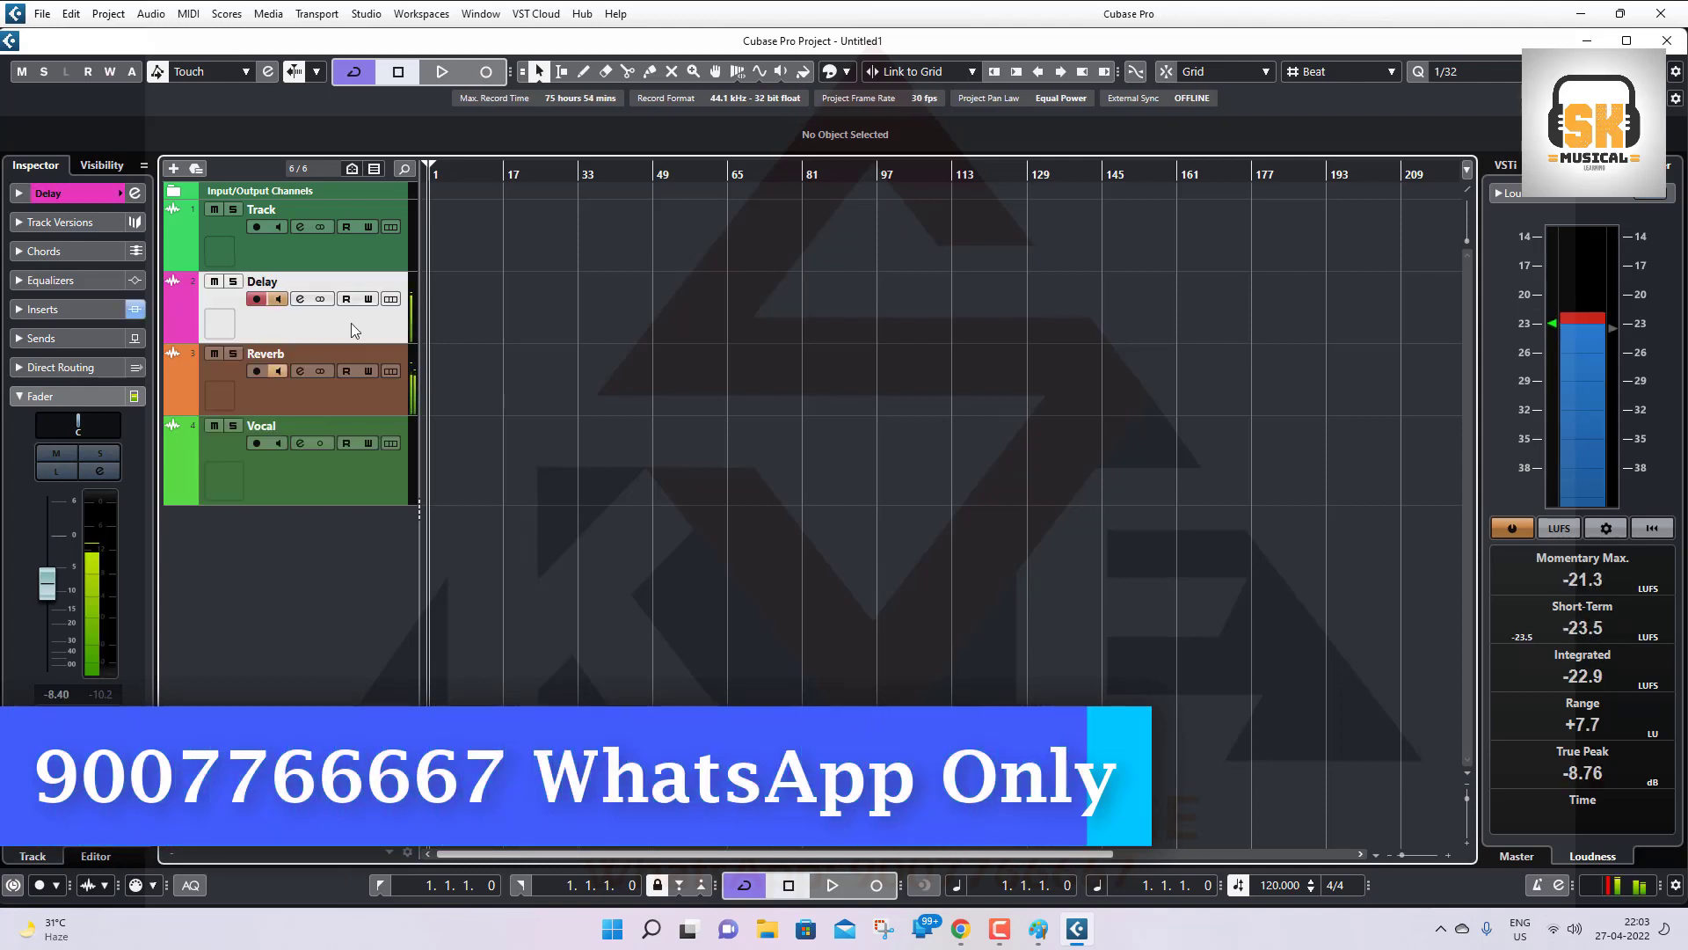
left_click(284, 486)
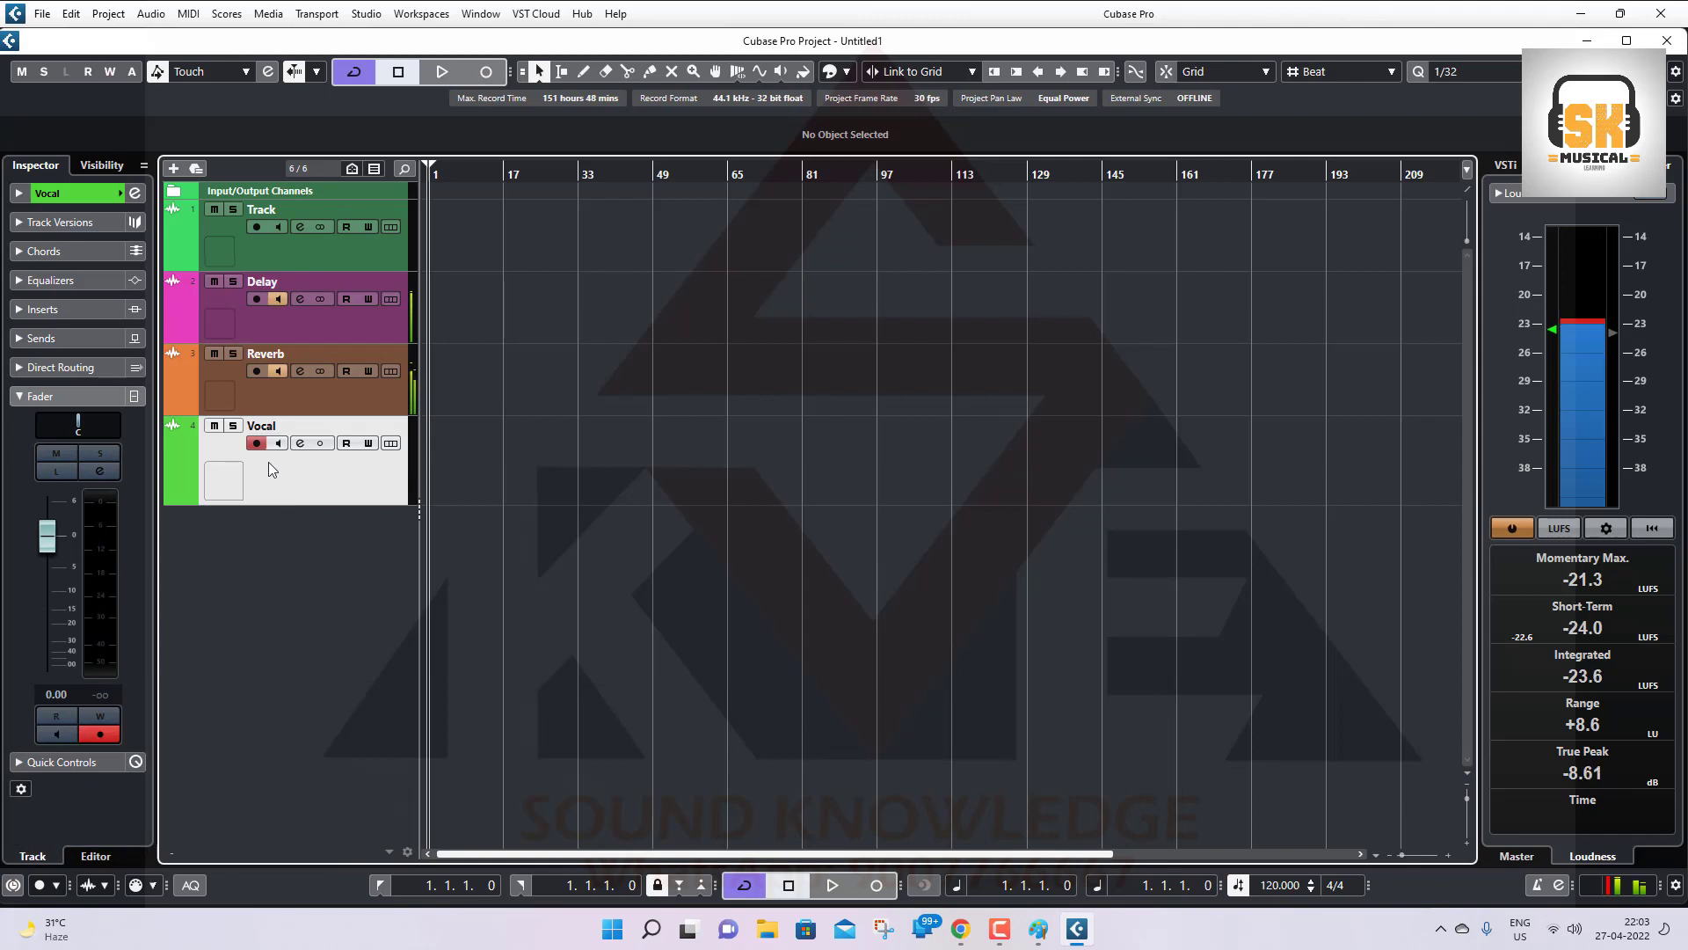
Expand the basic track settings in the Inspector and lower the Reverb track's volume to -15.5
left_click(44, 192)
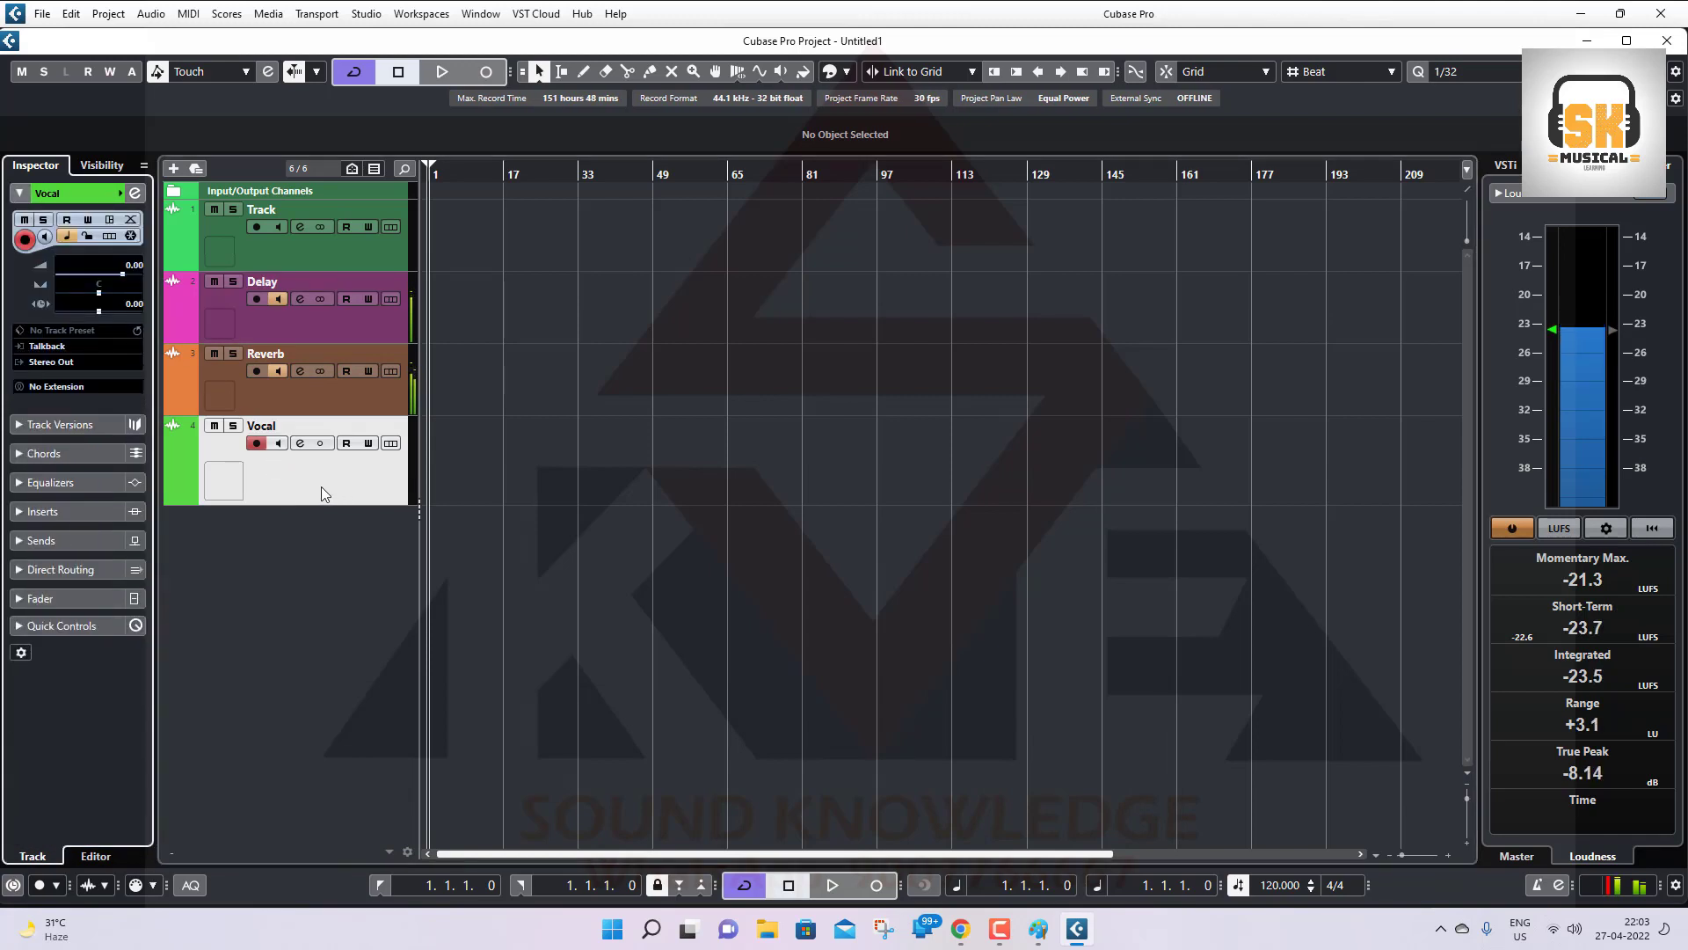
left_click(327, 334)
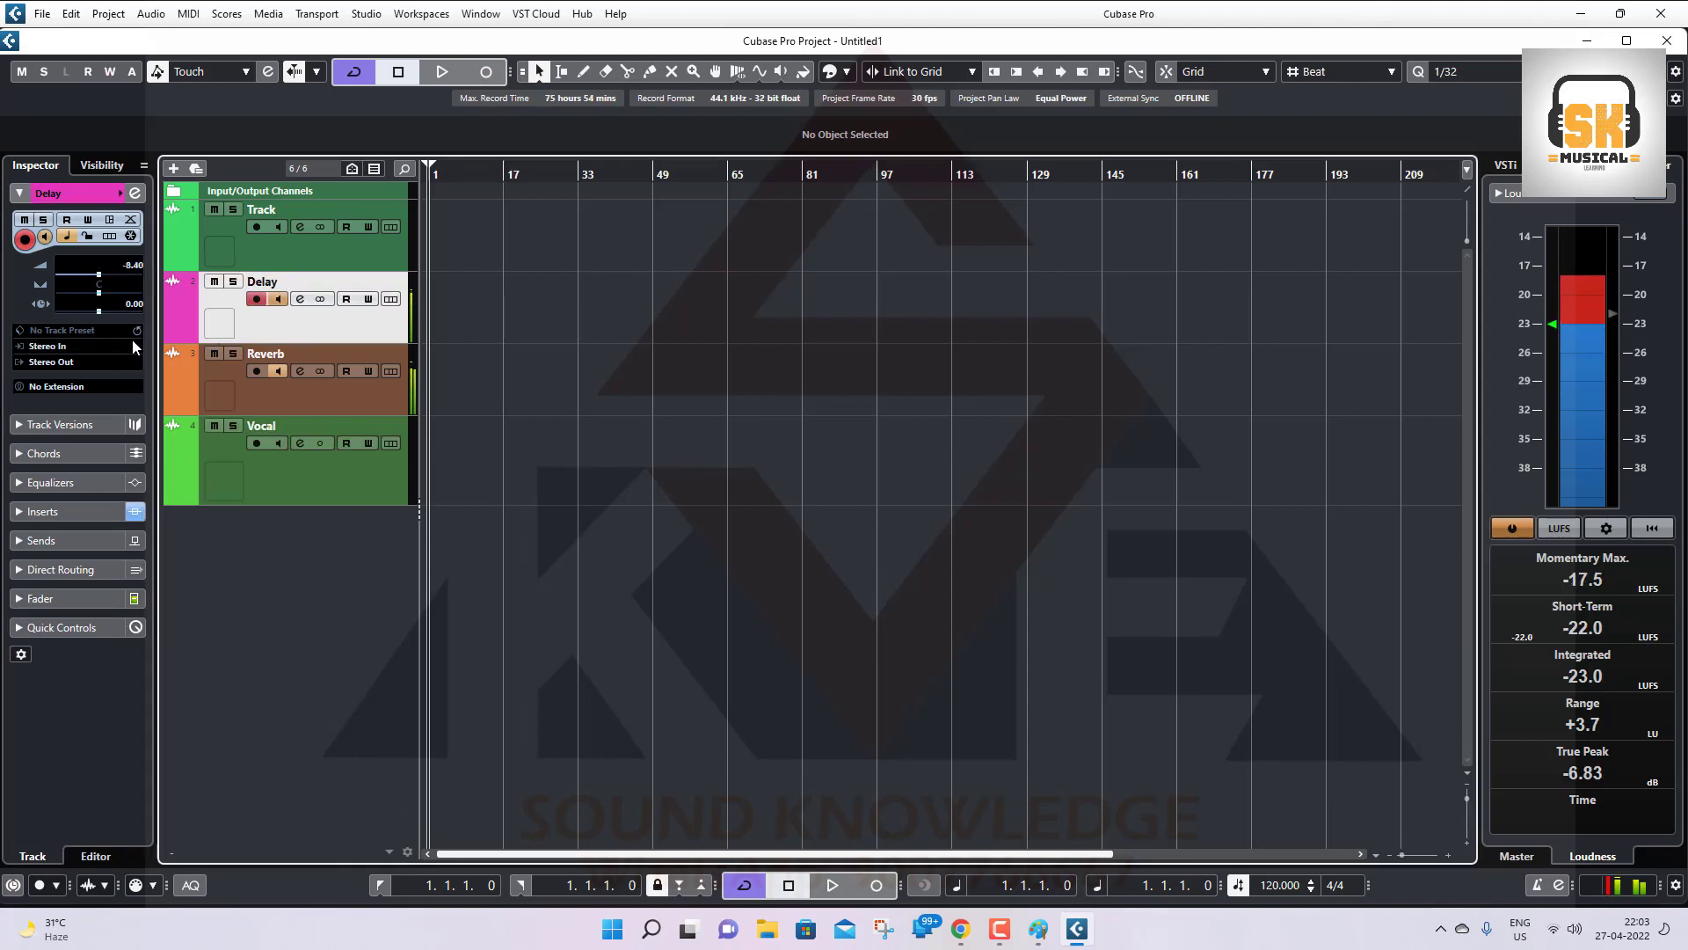
left_click(295, 397)
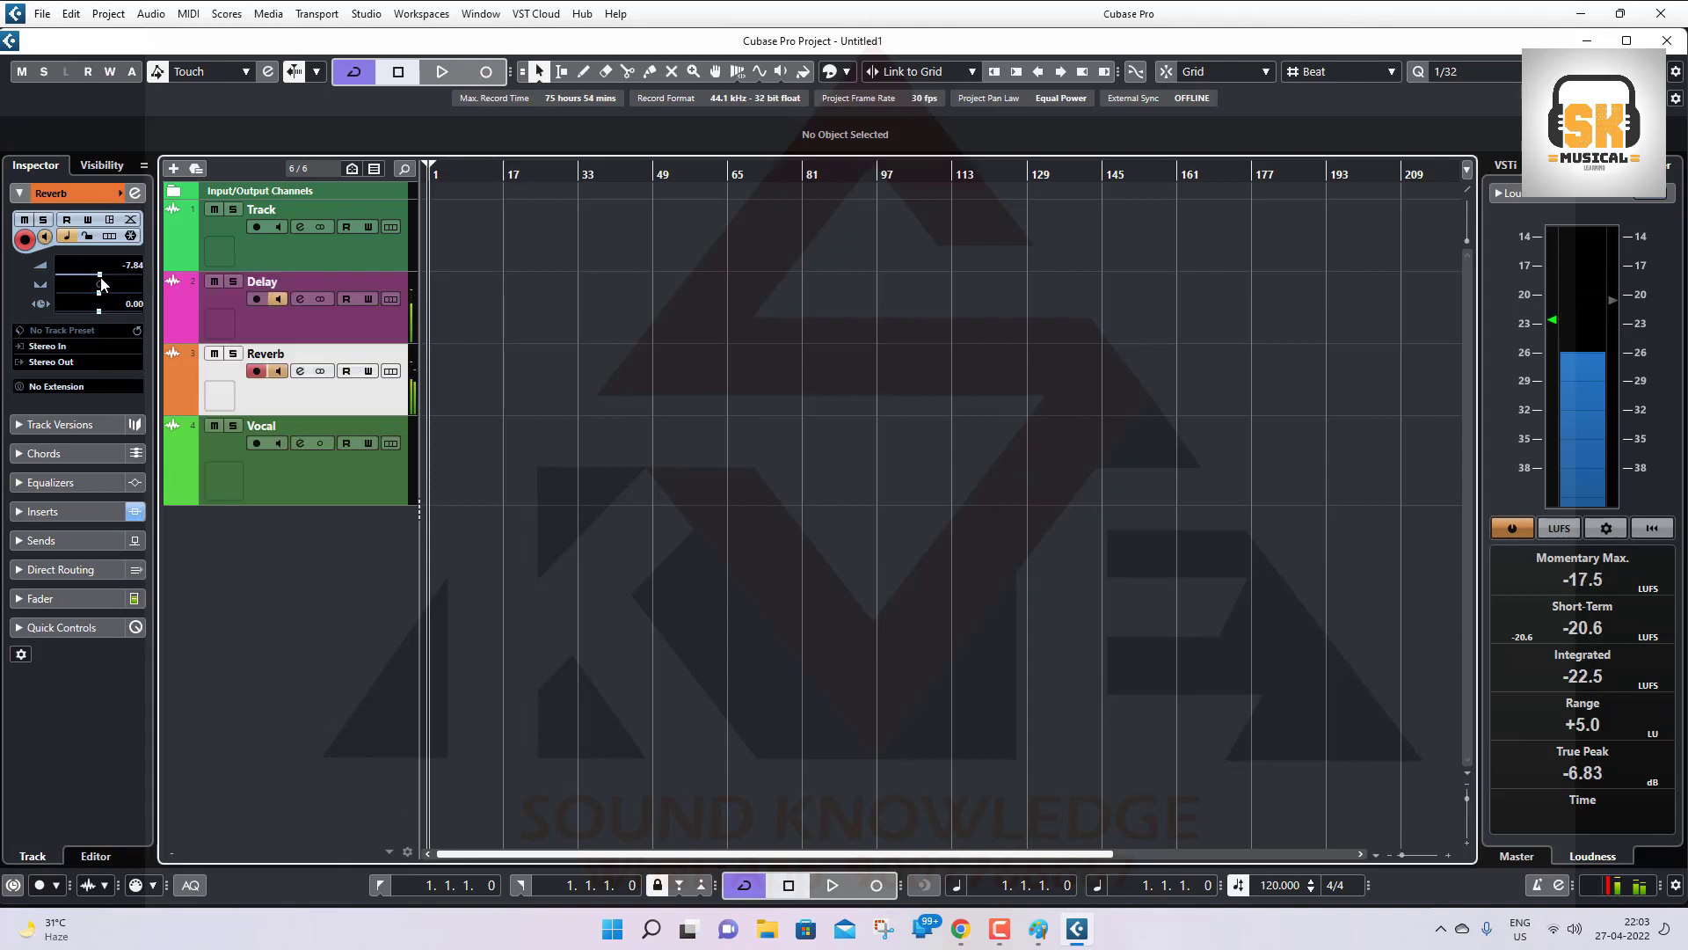
left_click_drag(102, 280, 80, 280)
scroll(83, 282, "down", 3)
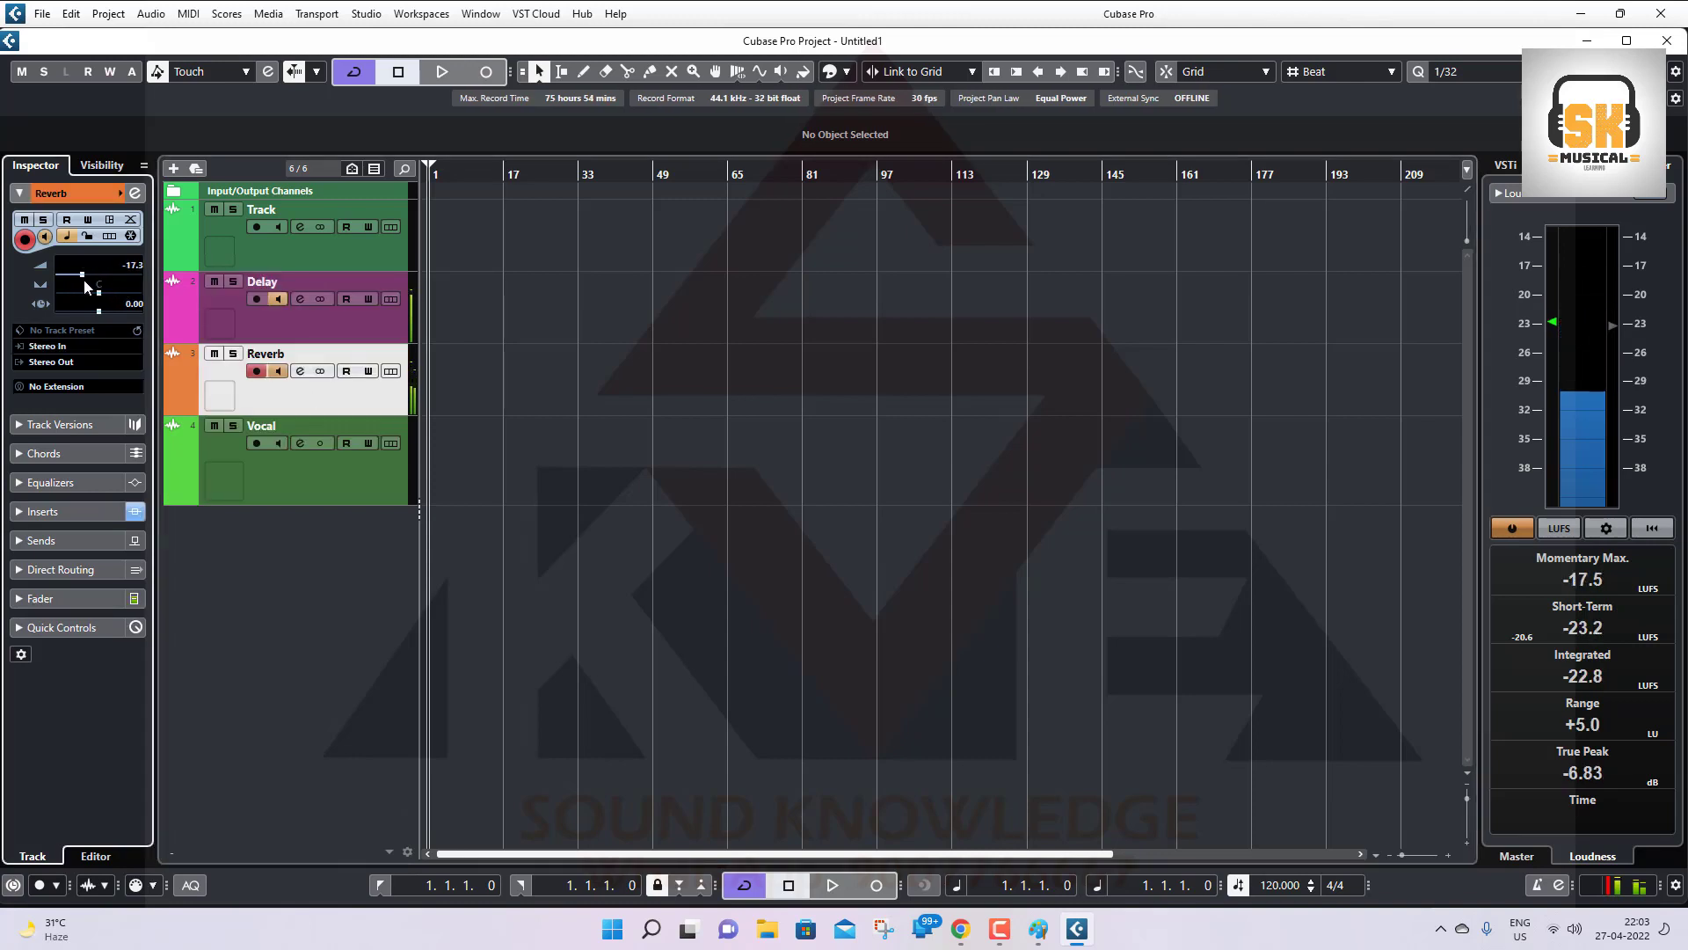
Lower the Delay track's volume to -12.9
left_click(203, 303)
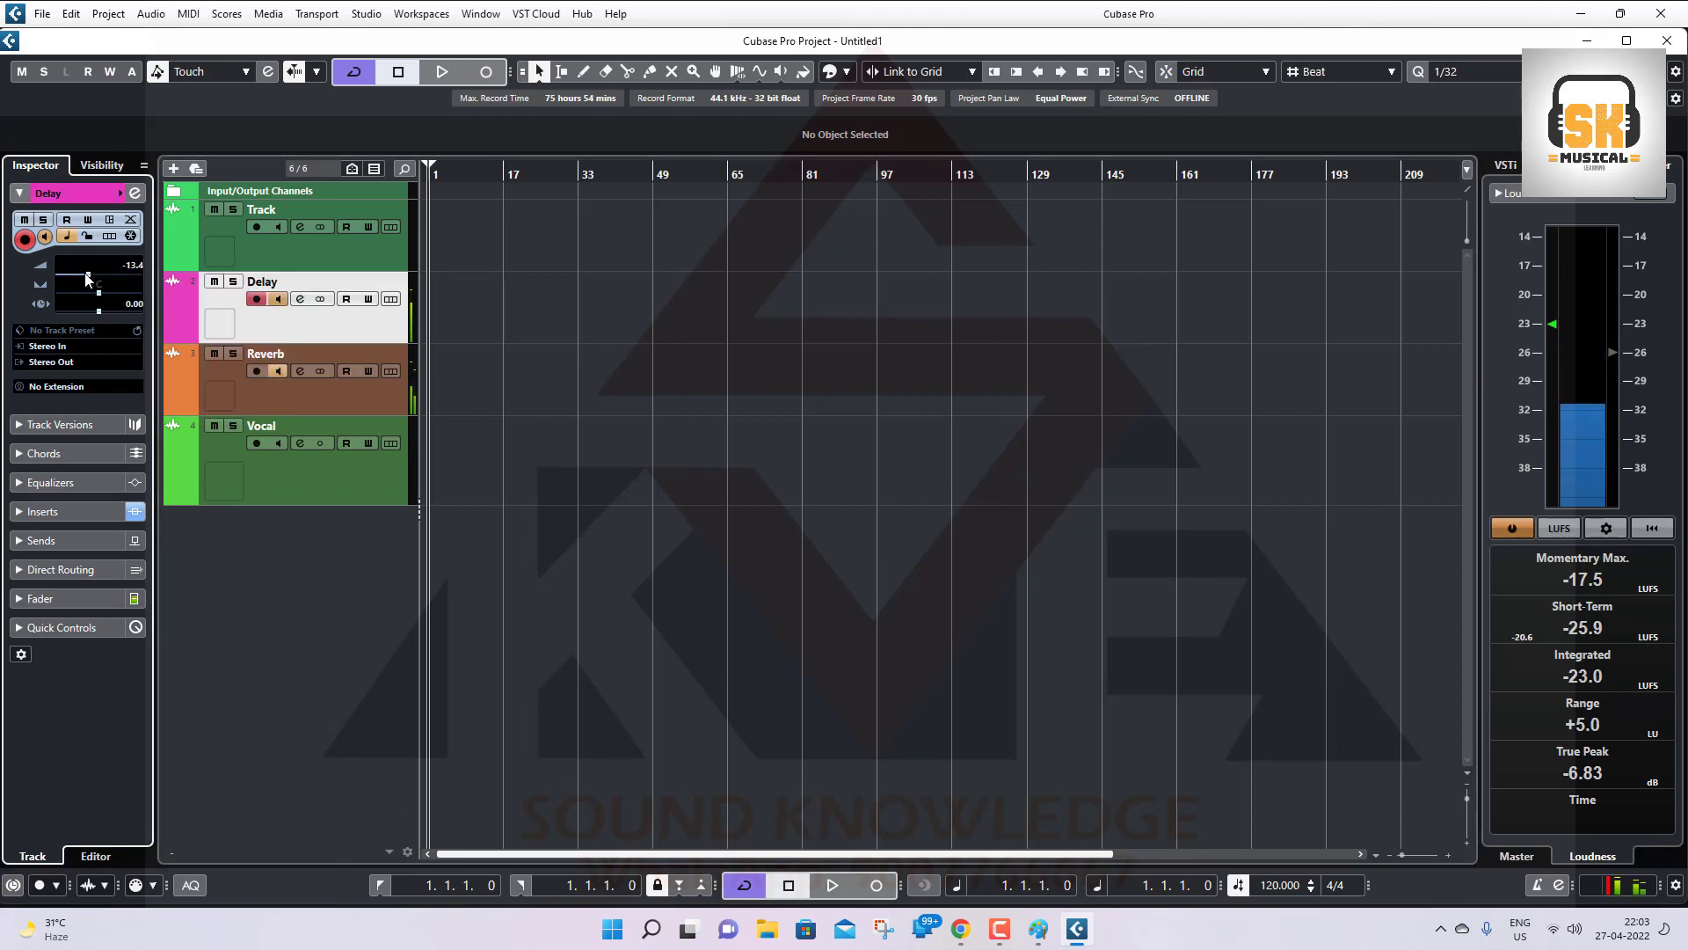
left_click_drag(84, 278, 91, 281)
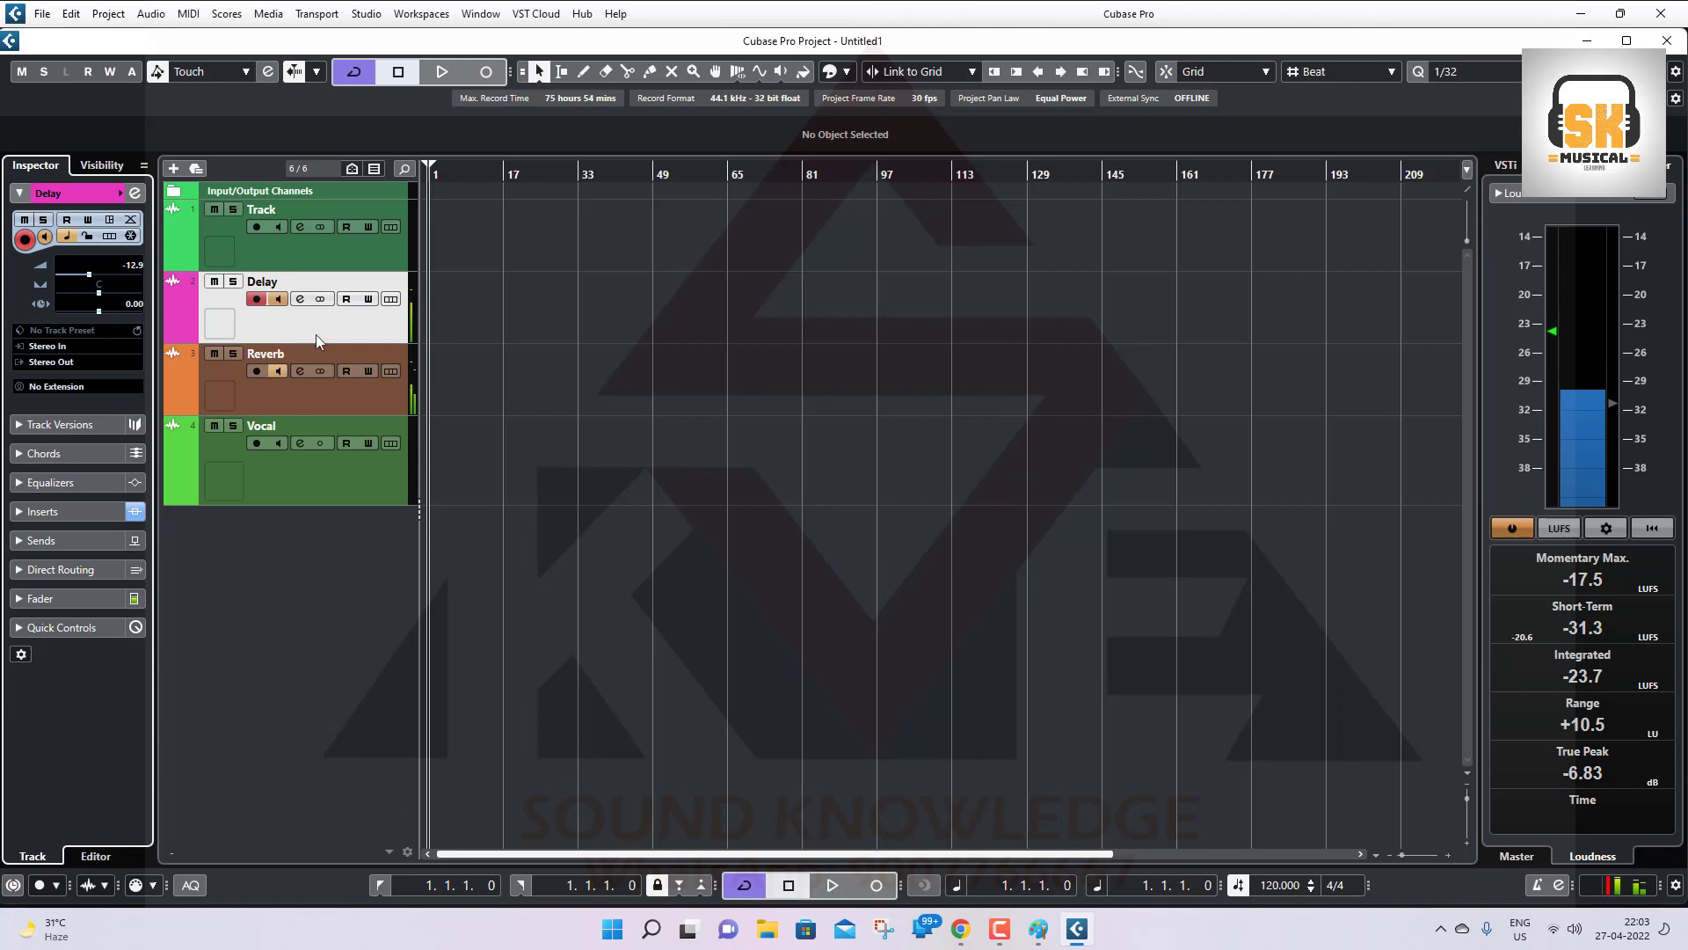
left_click(327, 394)
left_click(329, 334)
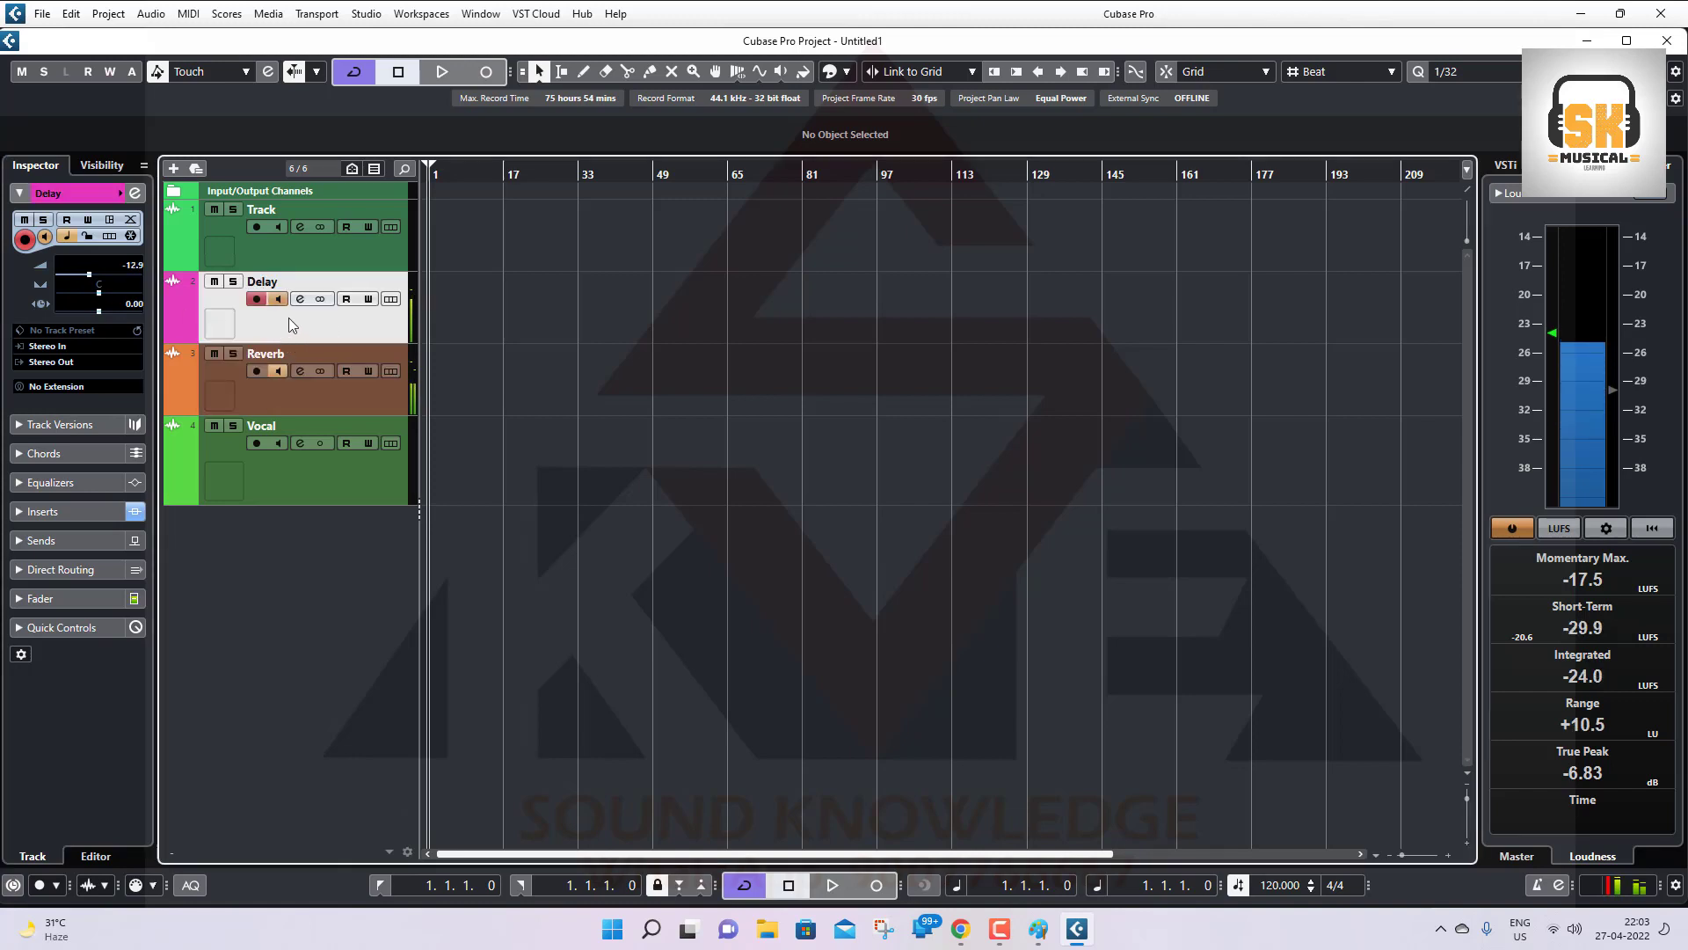
Try the Tube Compressor in the Delay track's channel strip, replace it with VintageCompressor, and close the channel settings
left_click(300, 300)
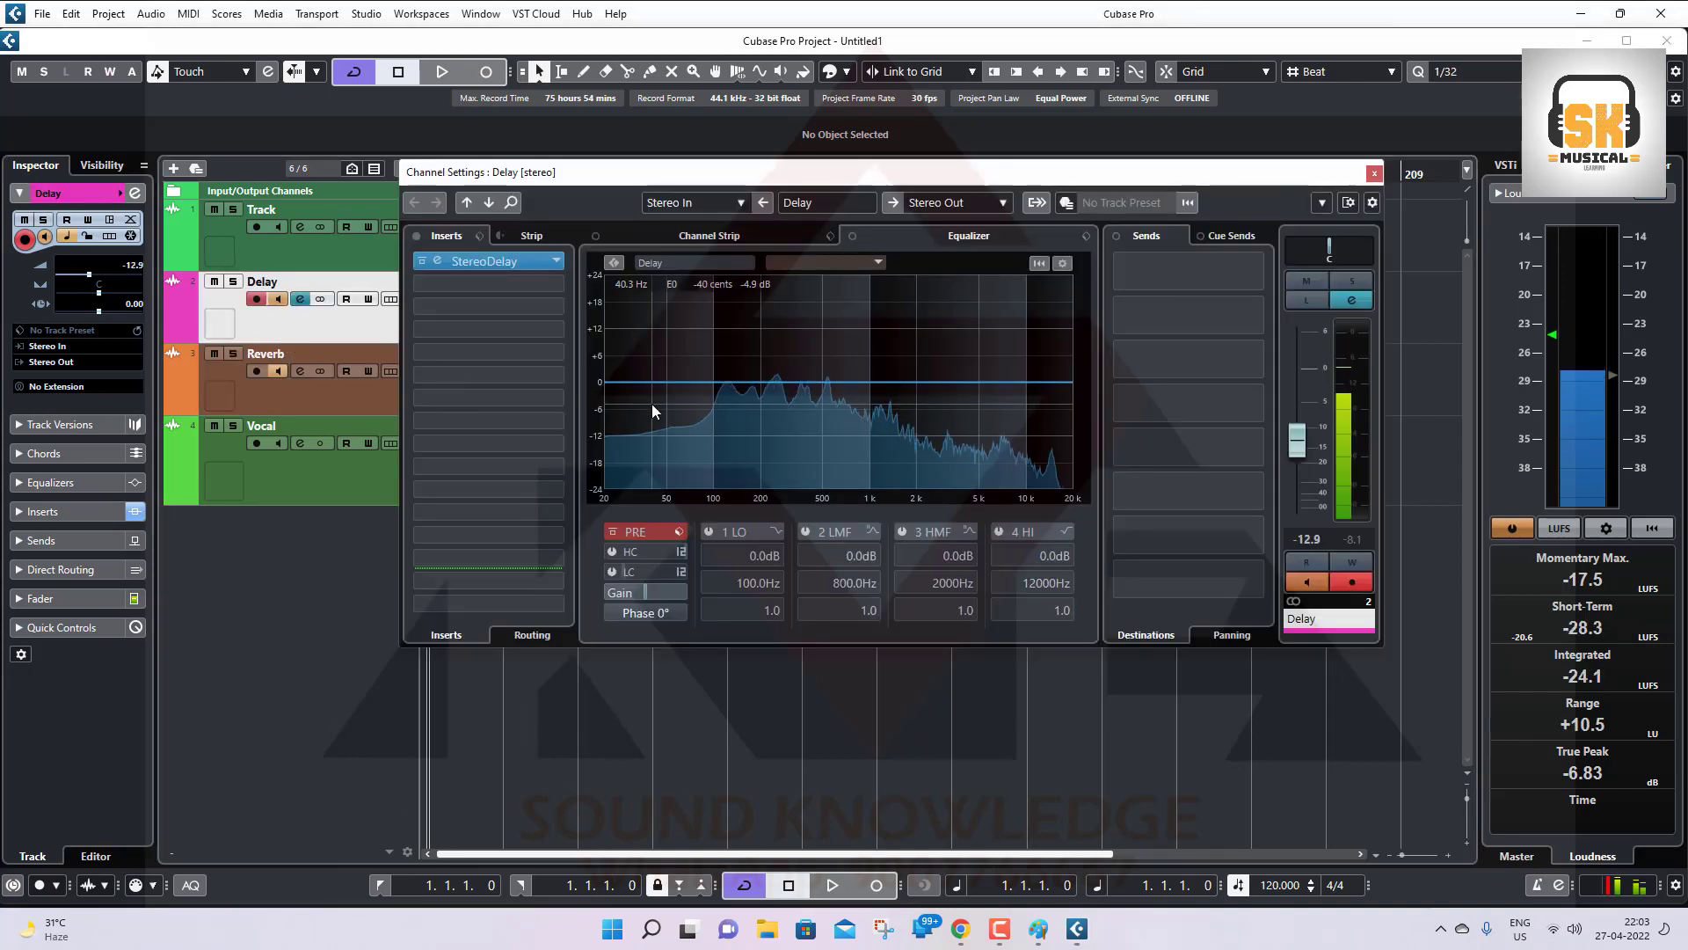
left_click(701, 236)
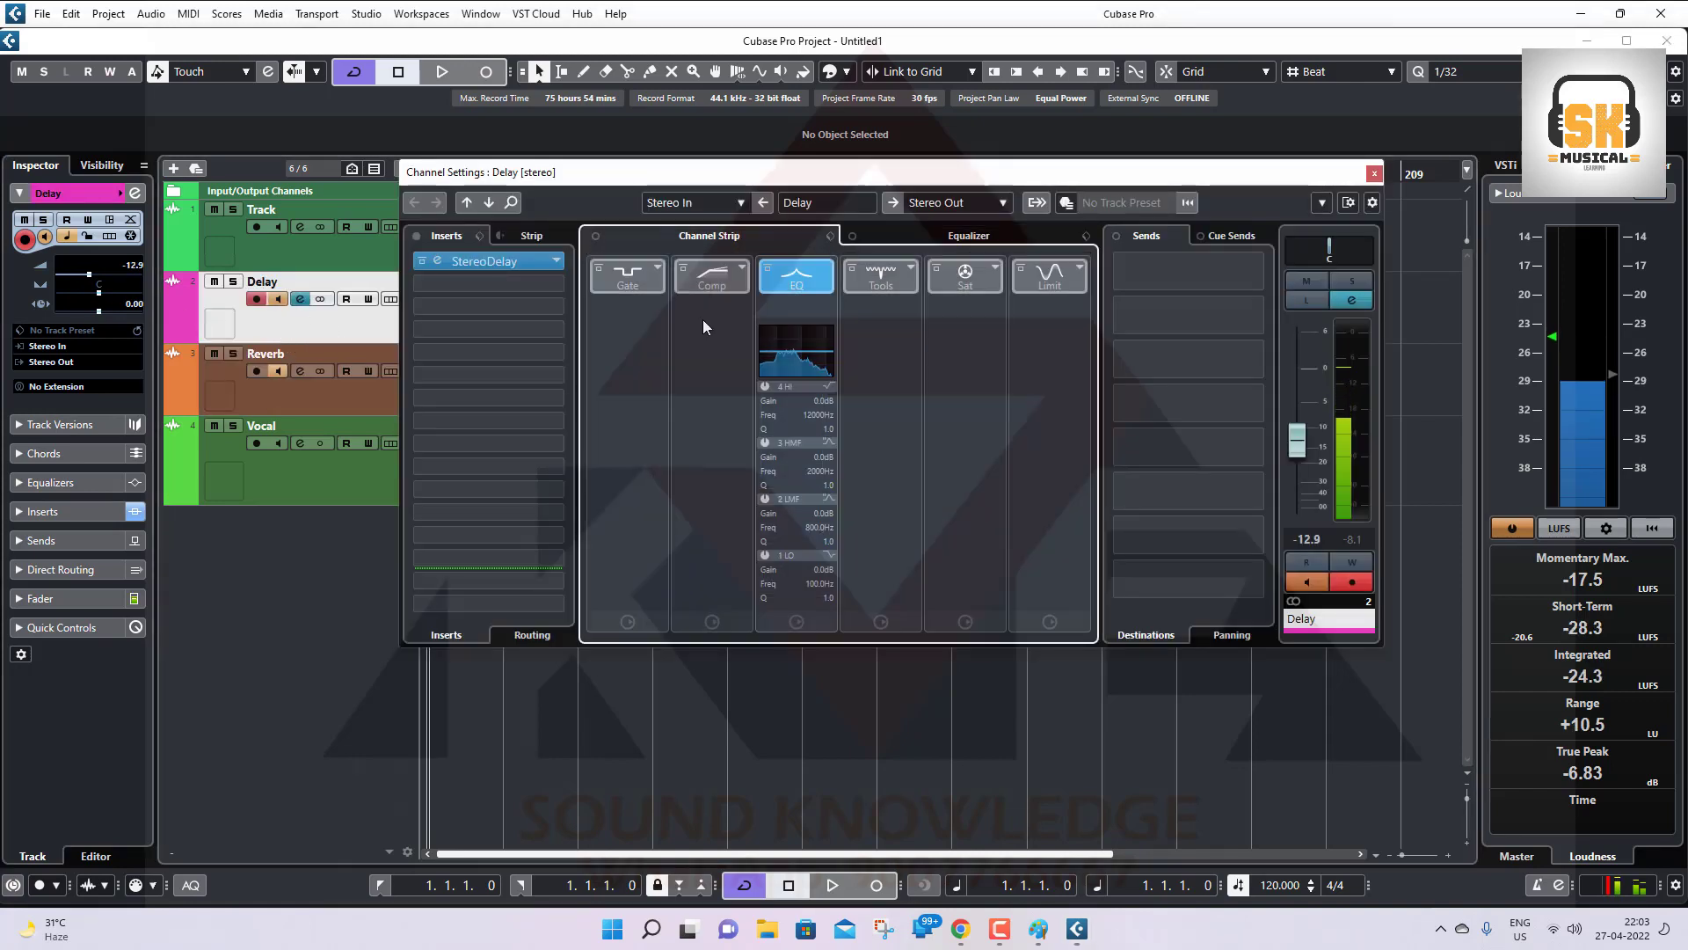
left_click(744, 271)
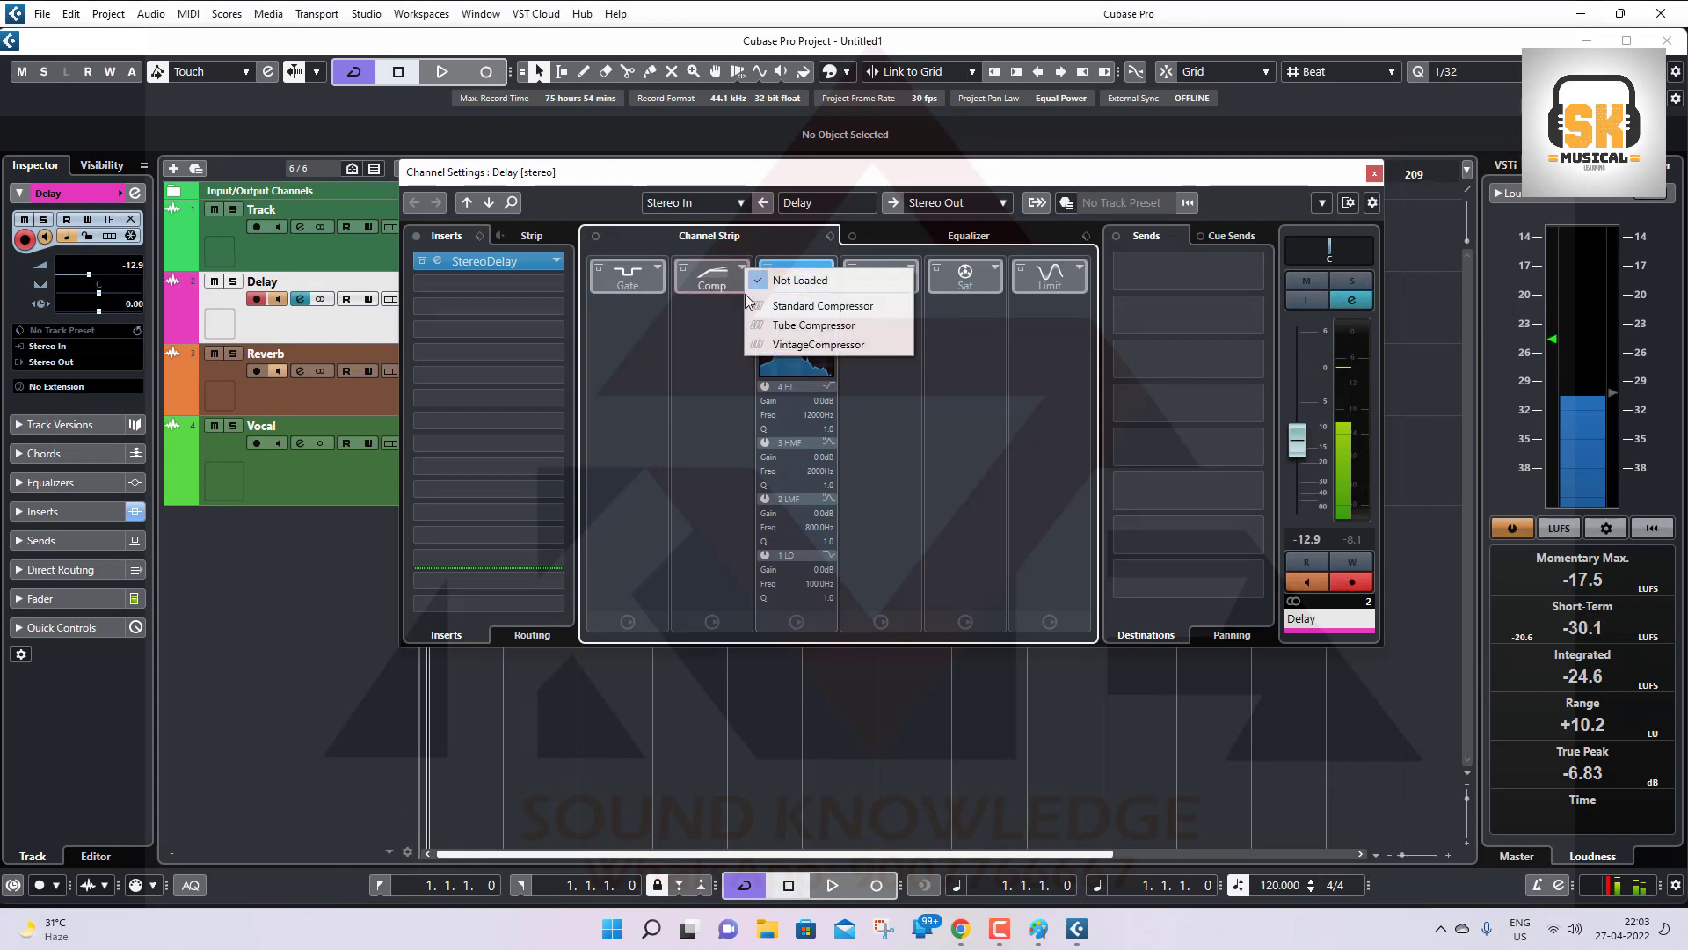
left_click(794, 327)
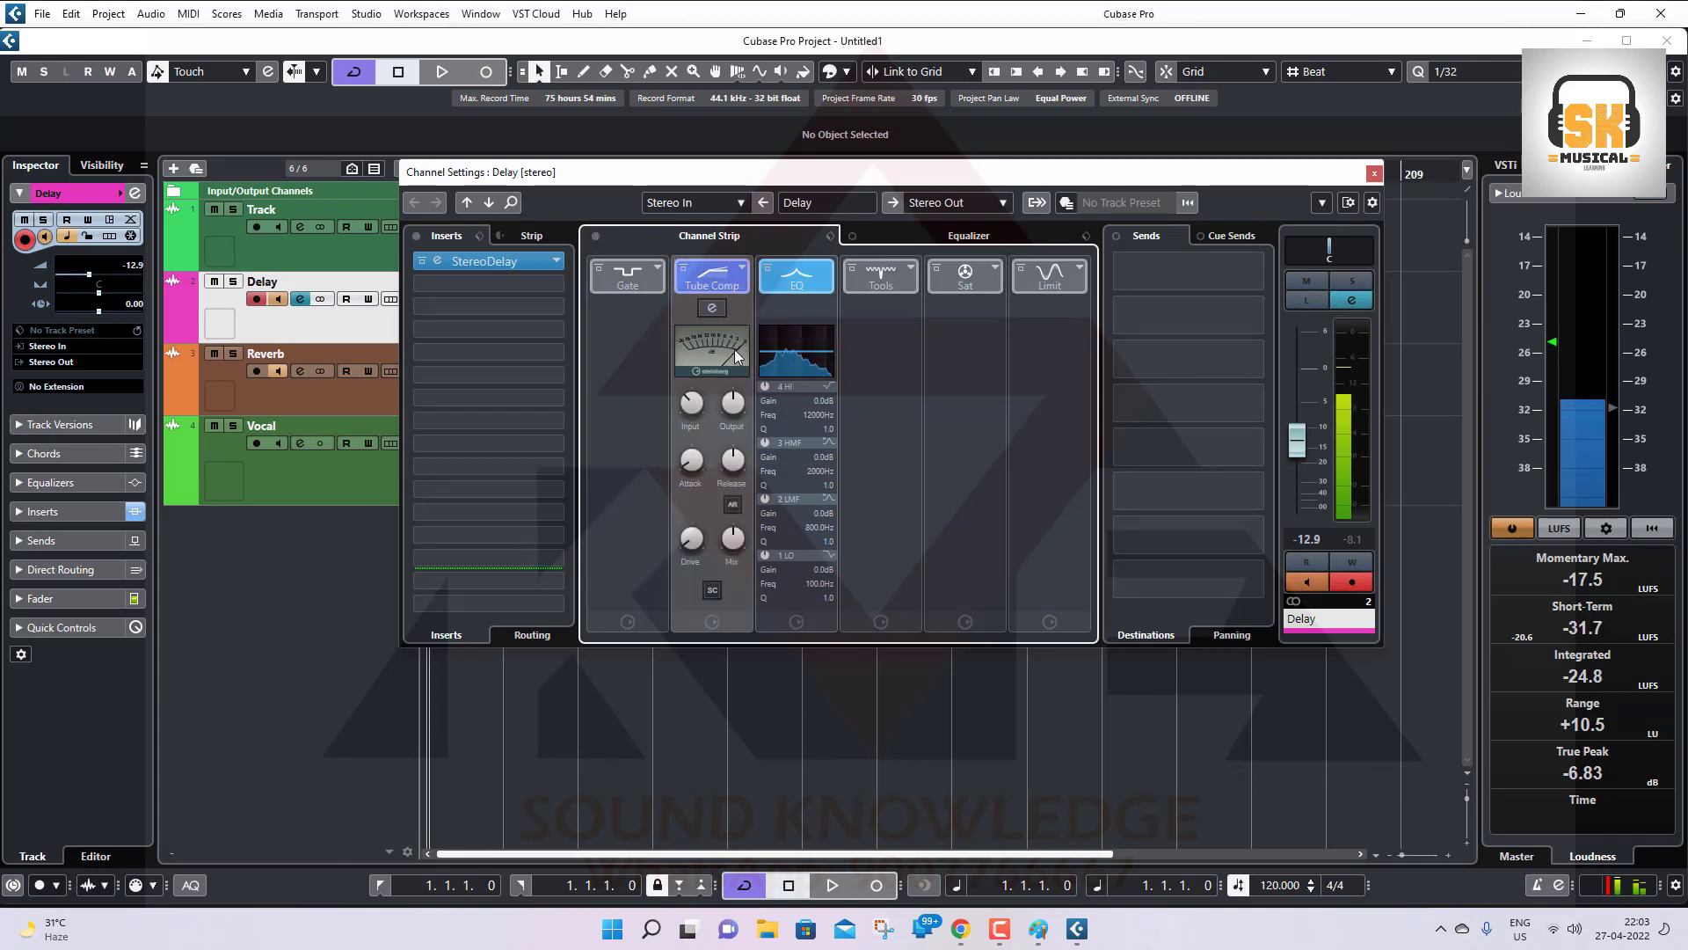
left_click(742, 269)
left_click(794, 343)
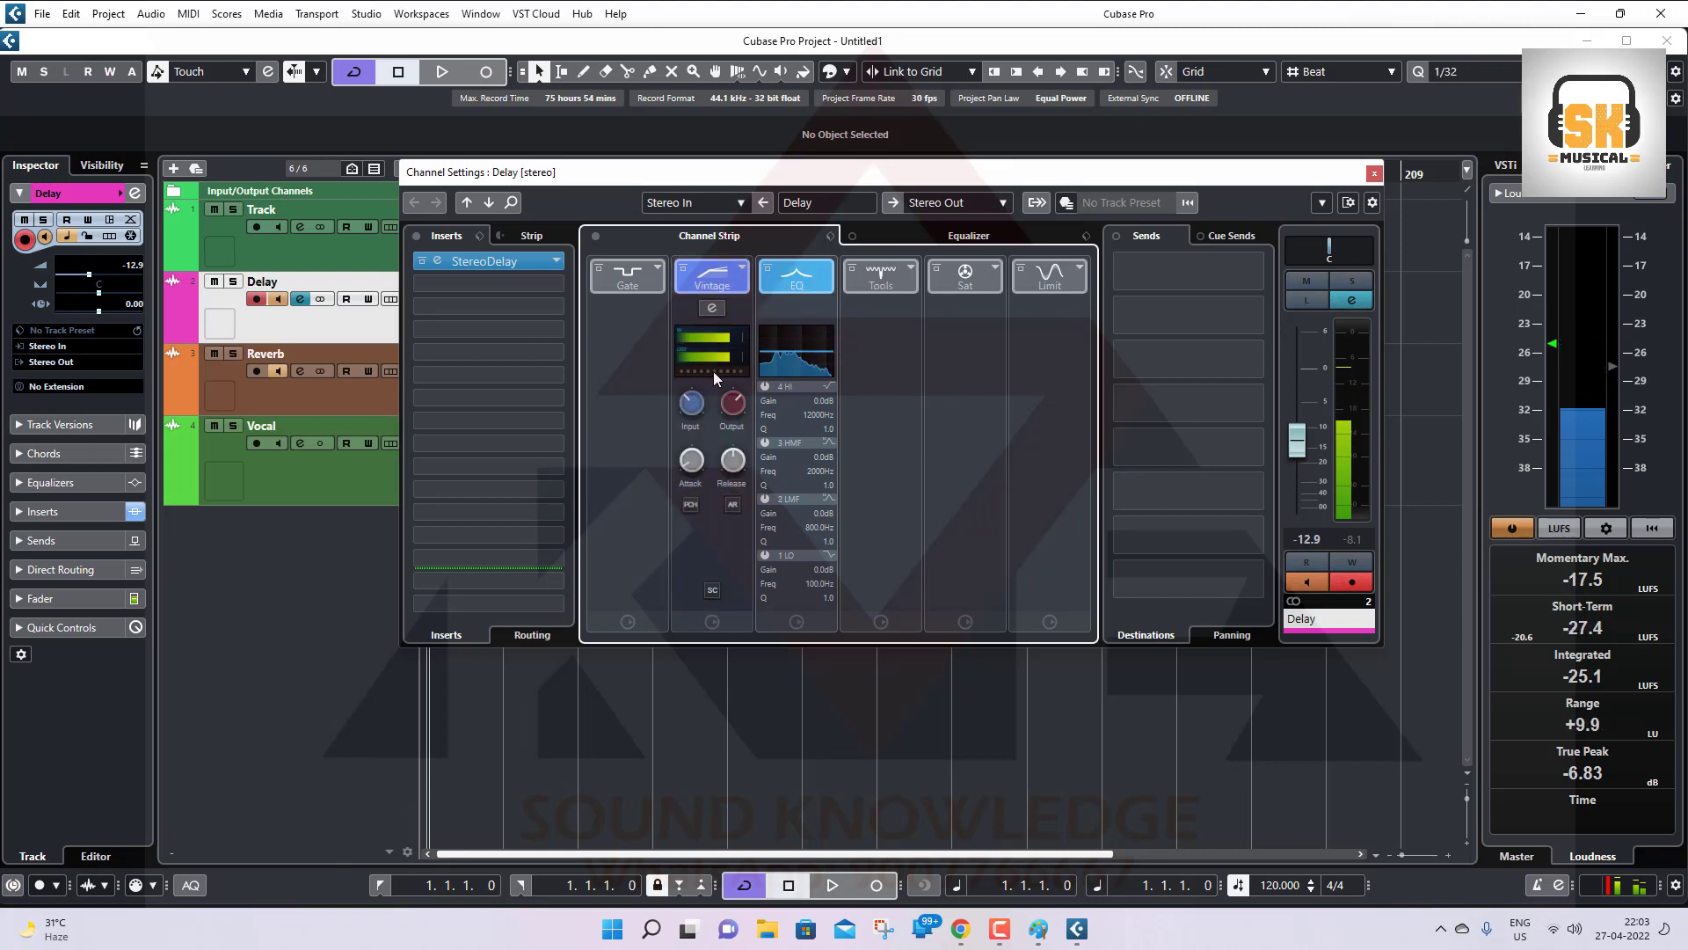
left_click(1375, 173)
left_click(239, 399)
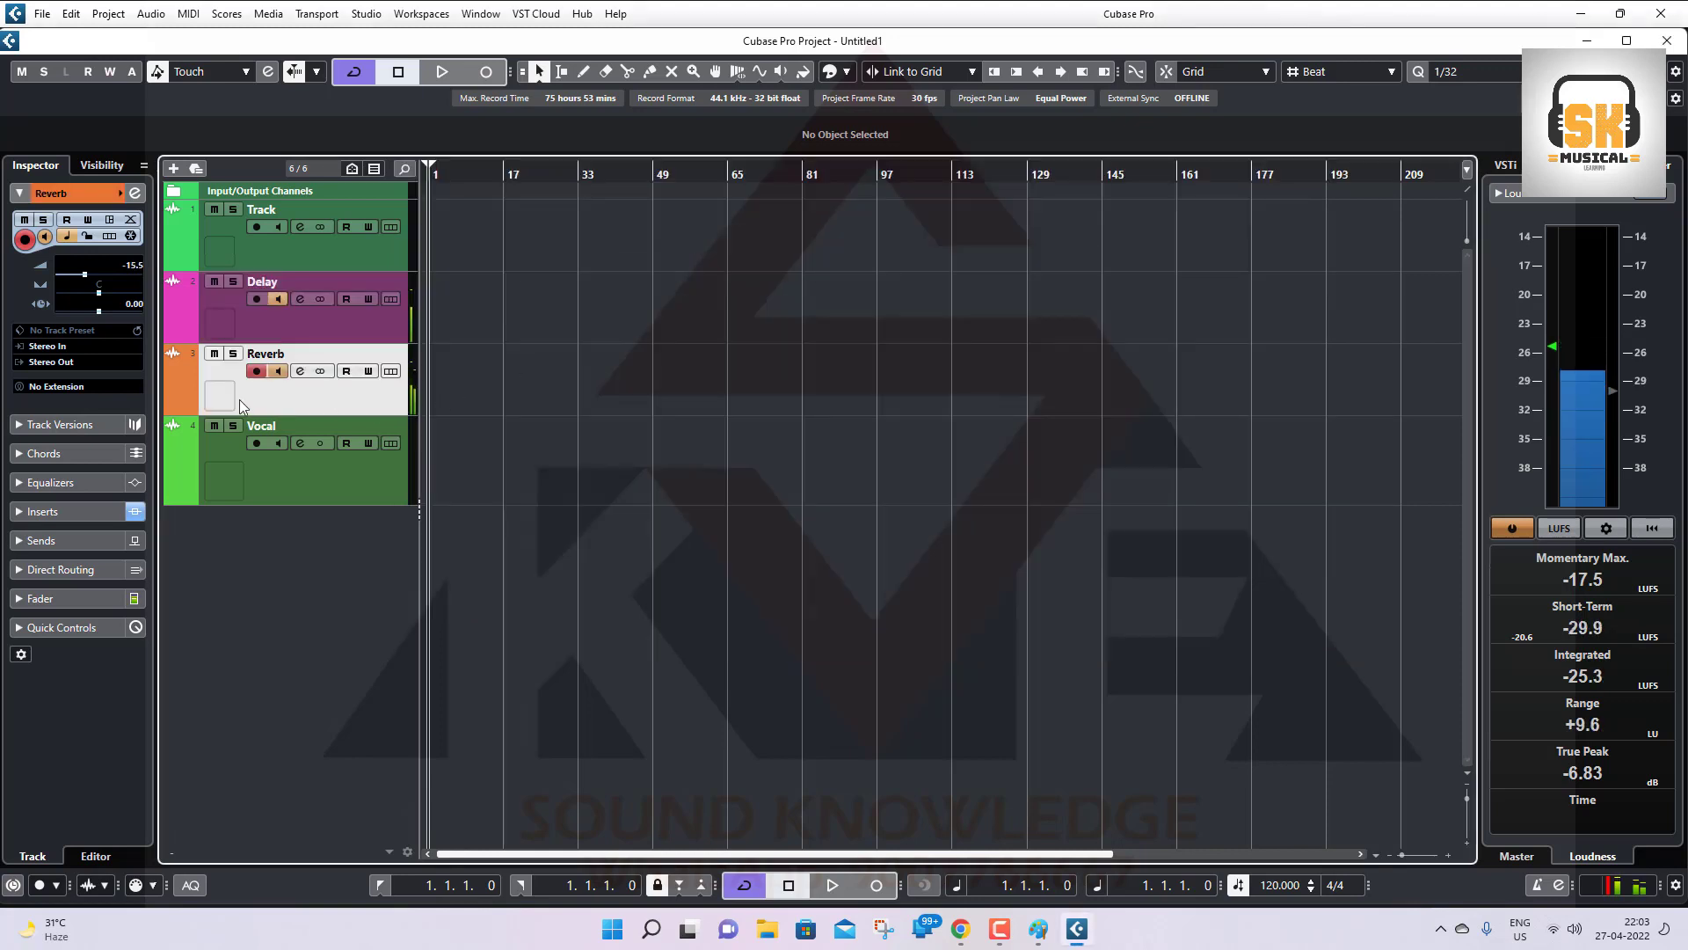
left_click(300, 370)
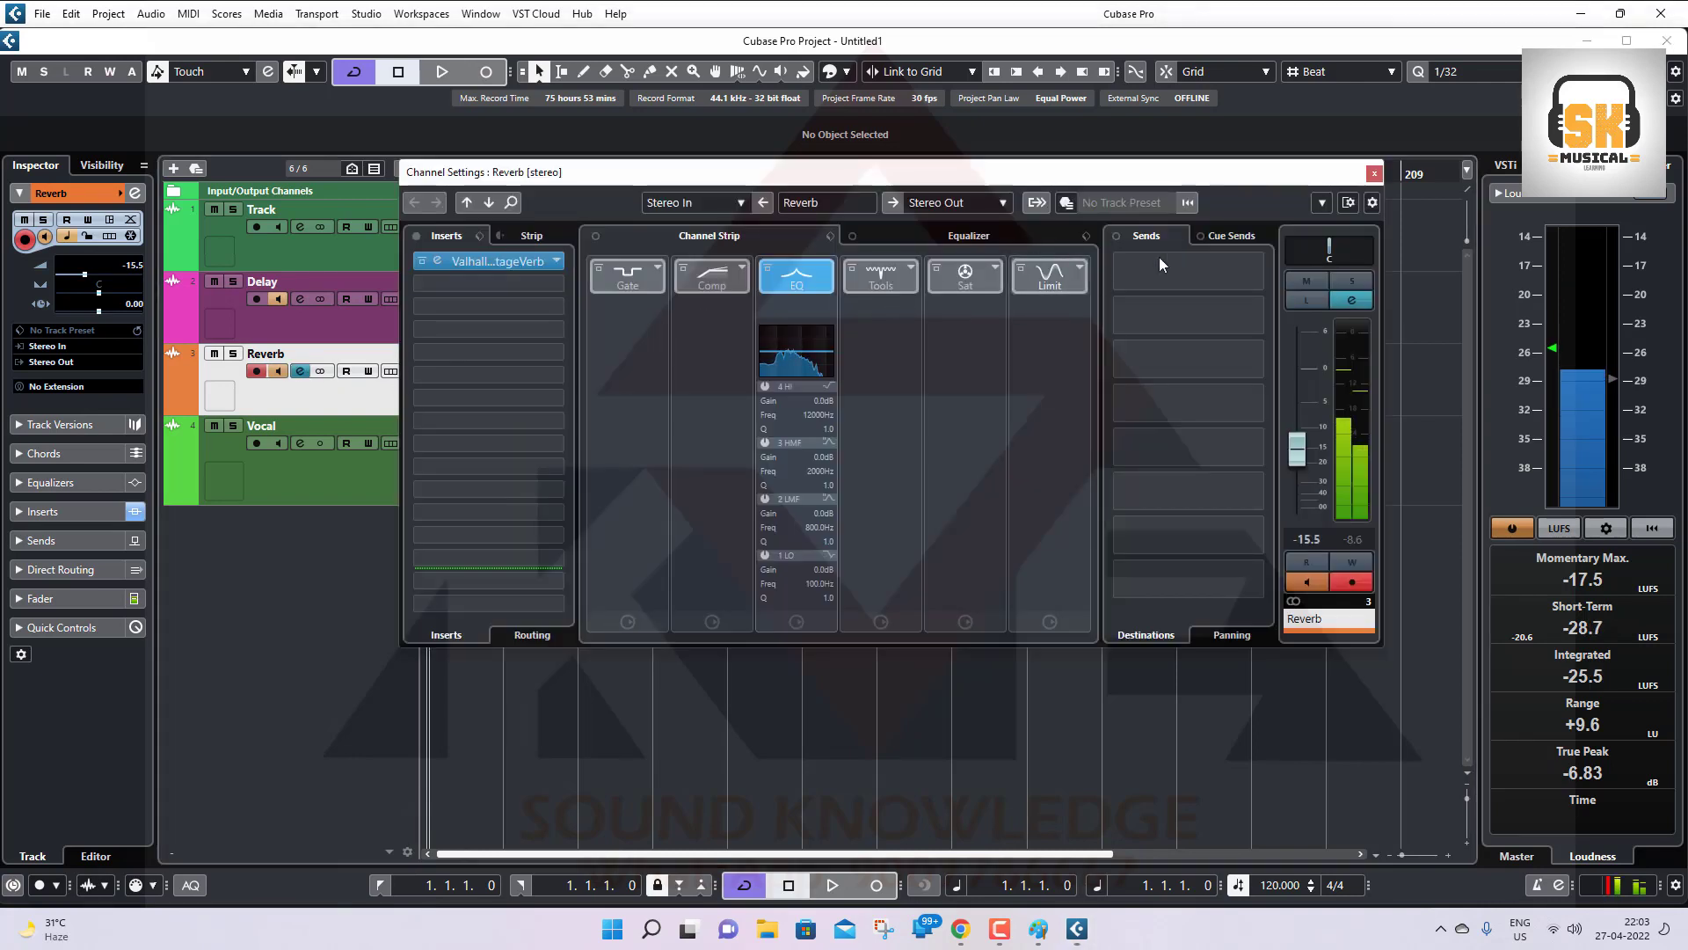
left_click(1376, 172)
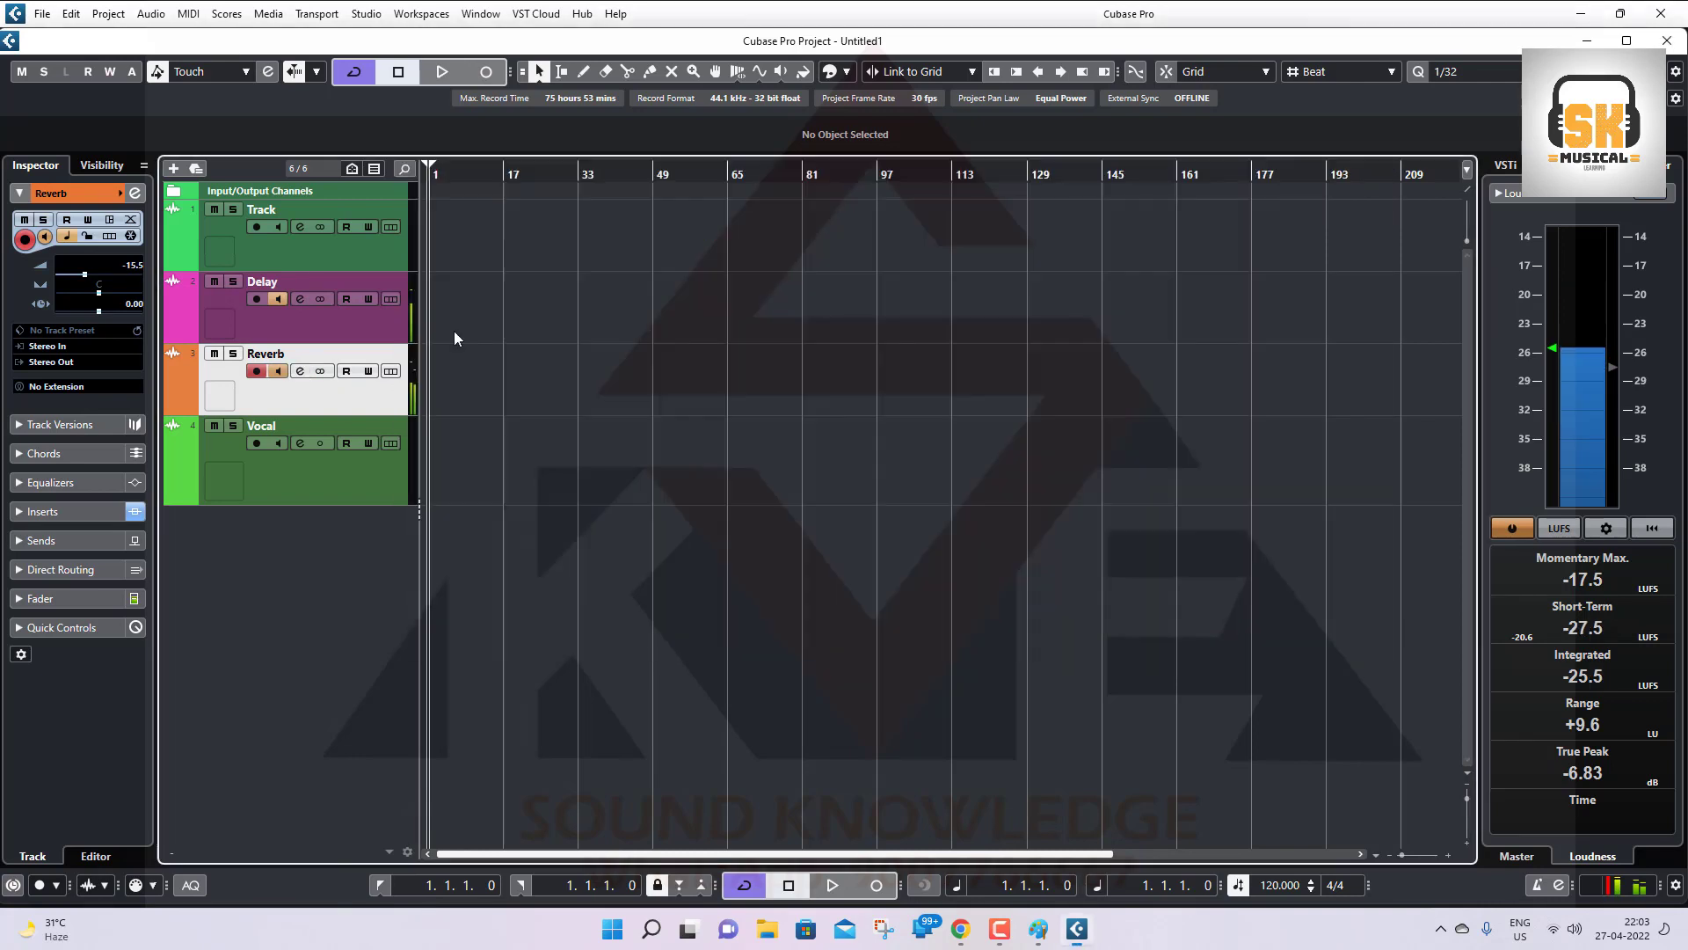
left_click(300, 371)
left_click(1375, 173)
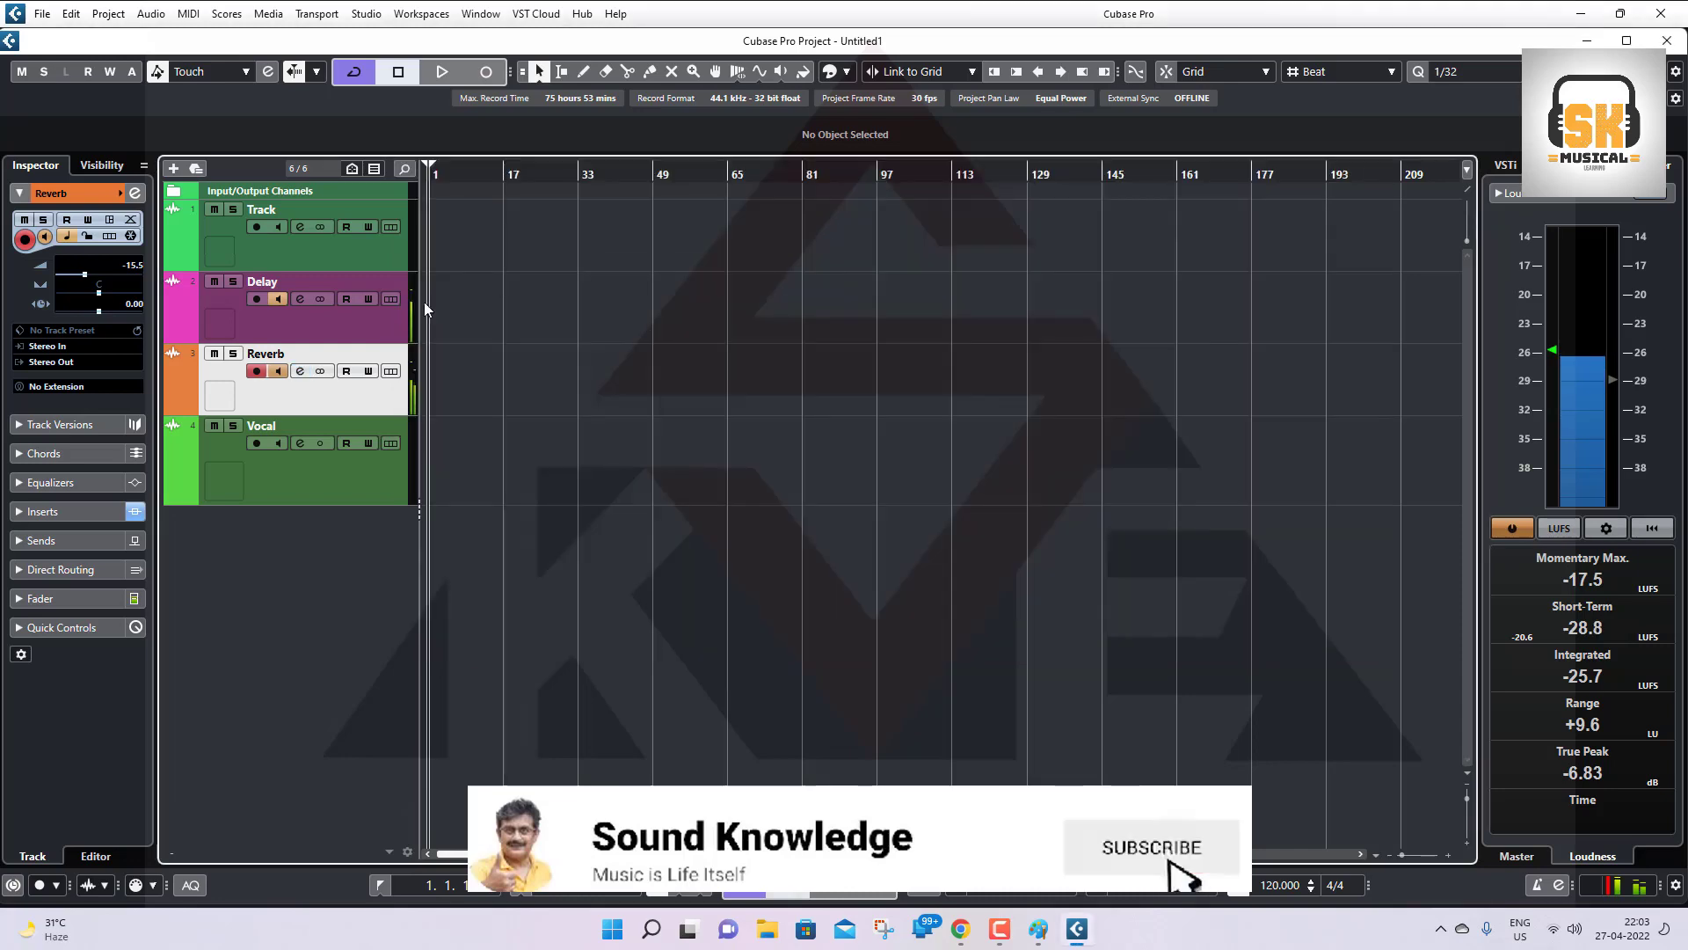
Unload the VintageCompressor from the Delay track's channel strip and close its channel settings
left_click(300, 299)
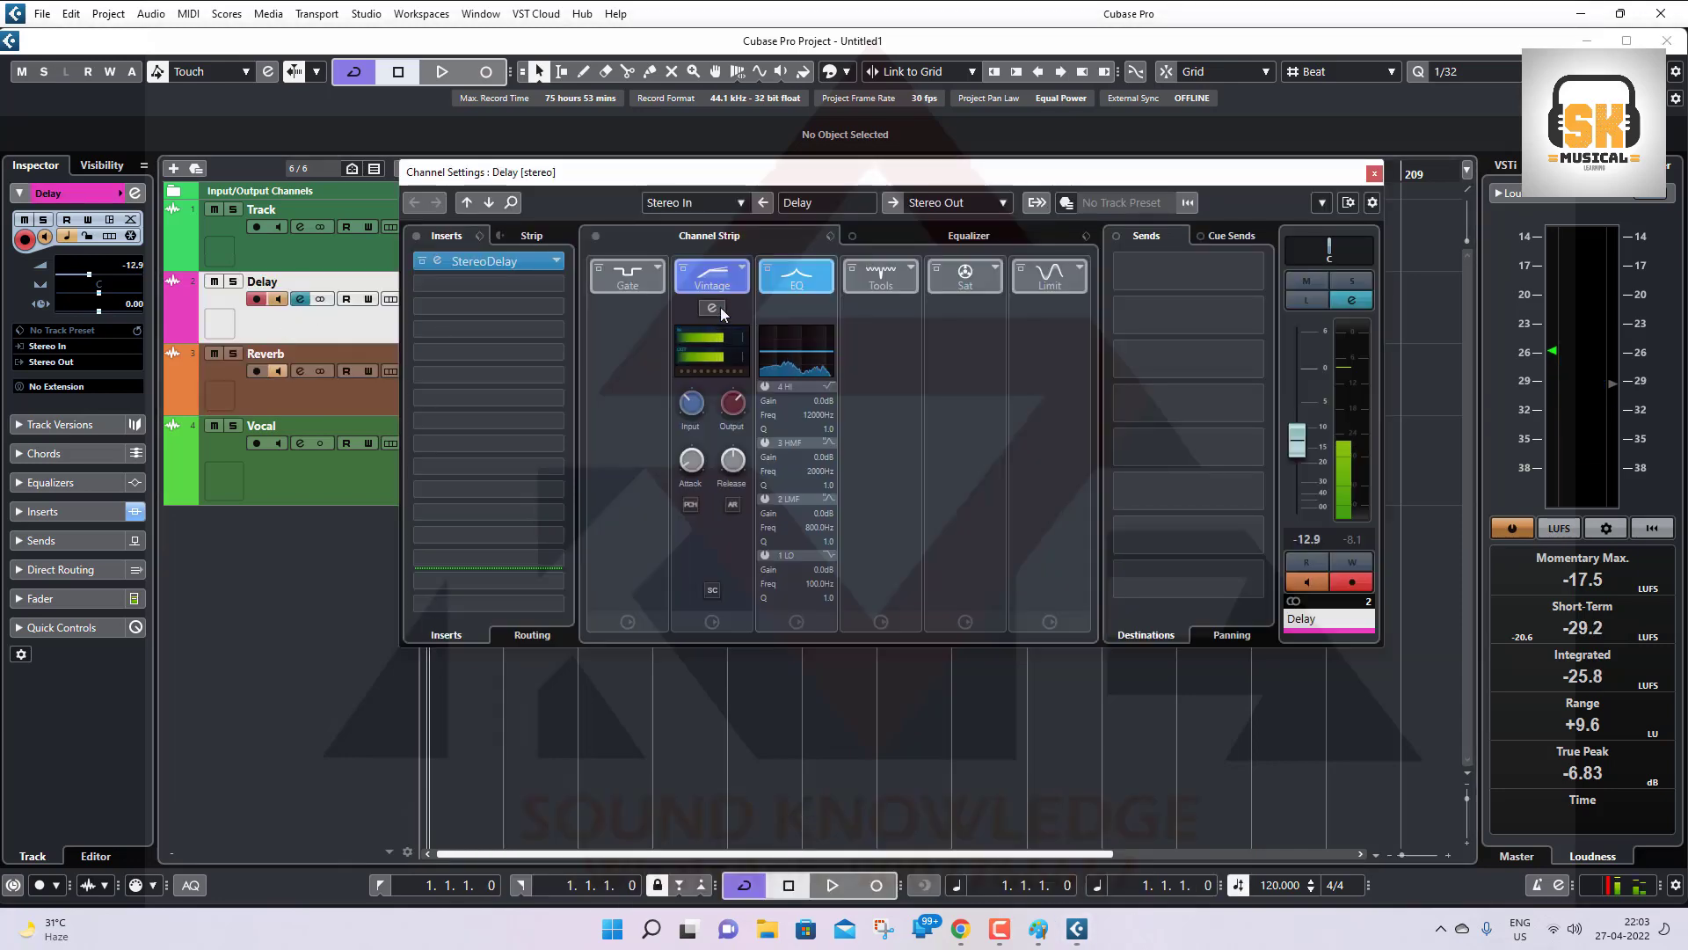
left_click(743, 267)
left_click(784, 279)
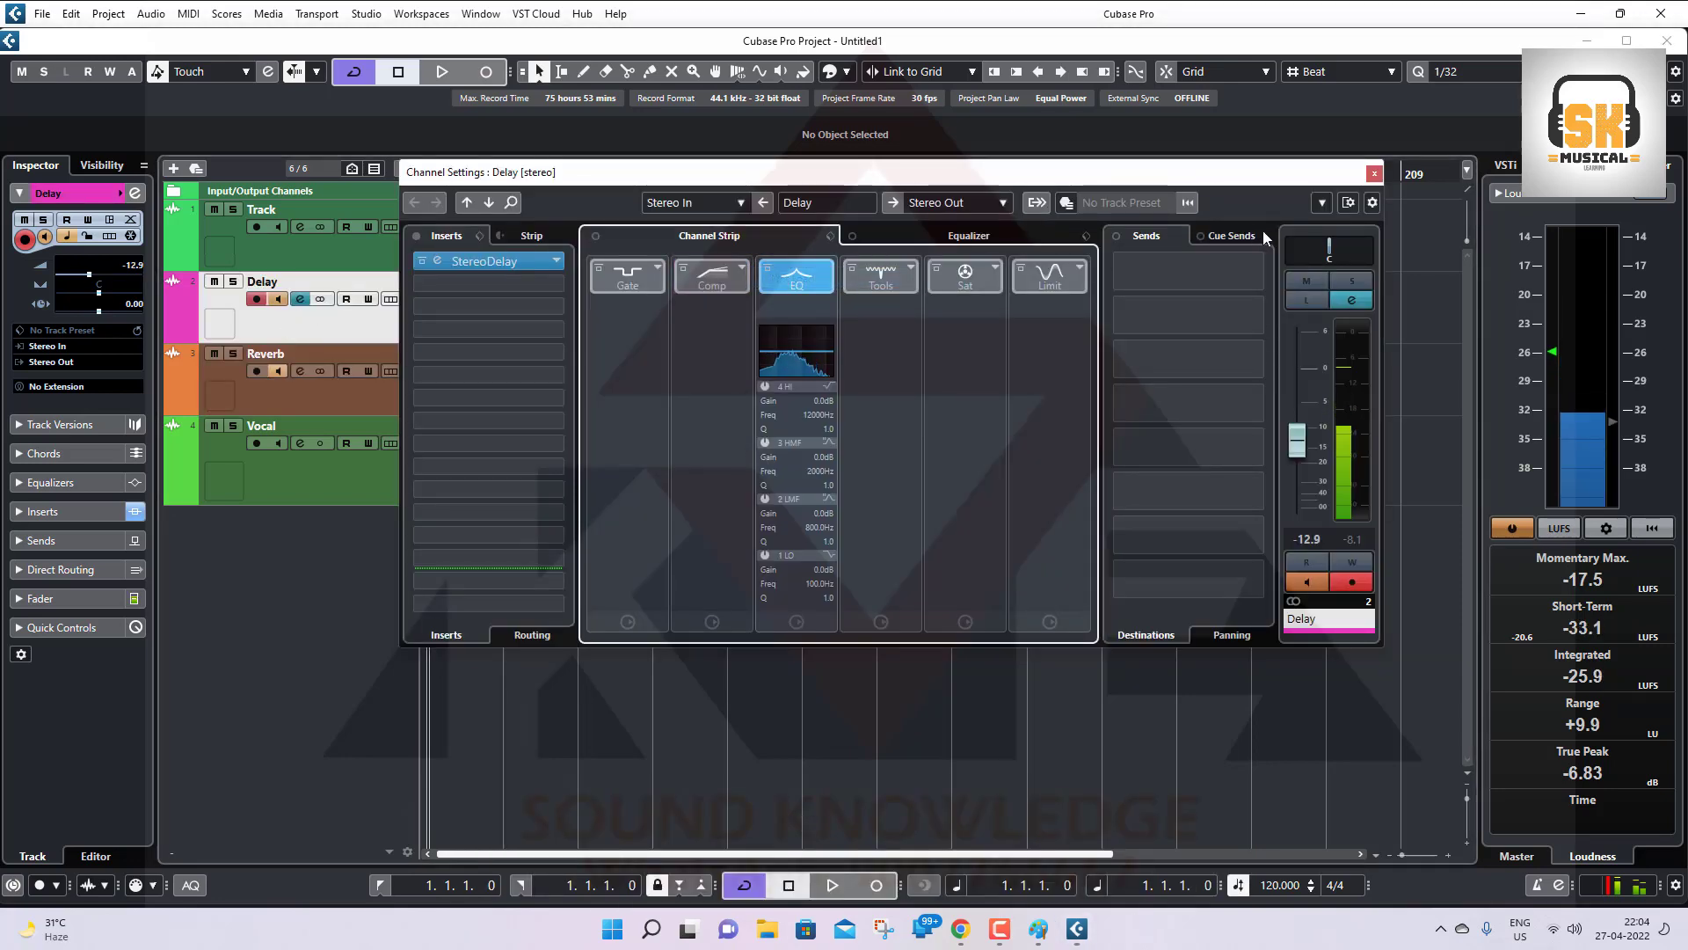
left_click(300, 298)
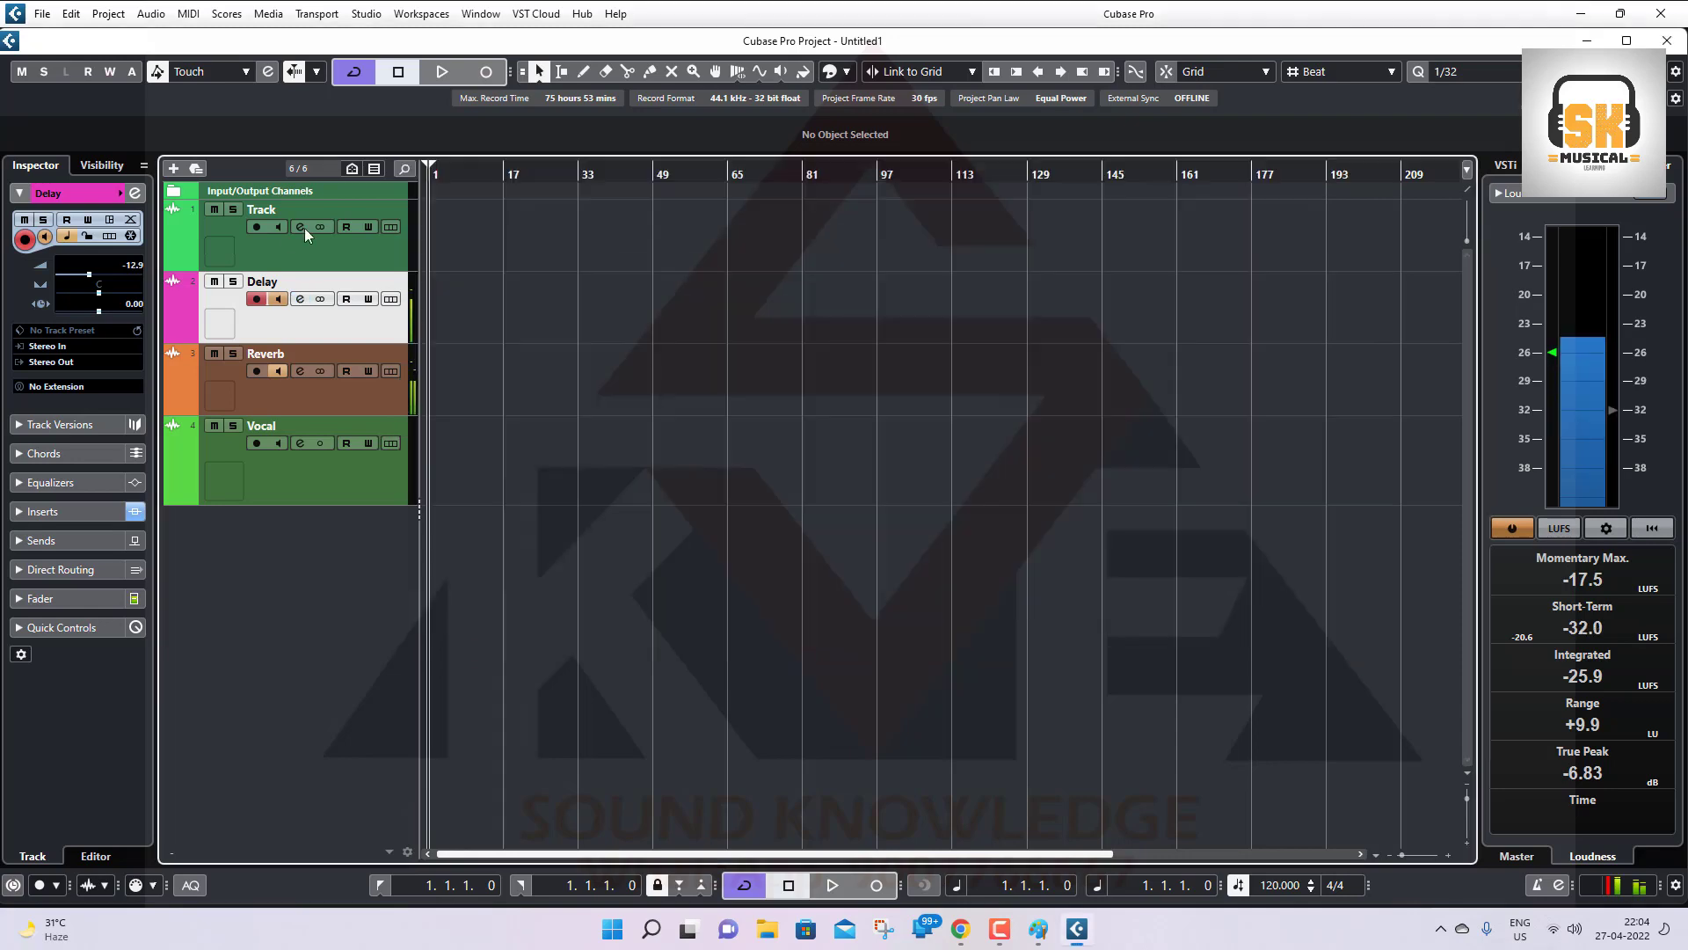
Load VintageCompressor into the compressor module of the Vocal track's channel strip
left_click(308, 475)
left_click(300, 443)
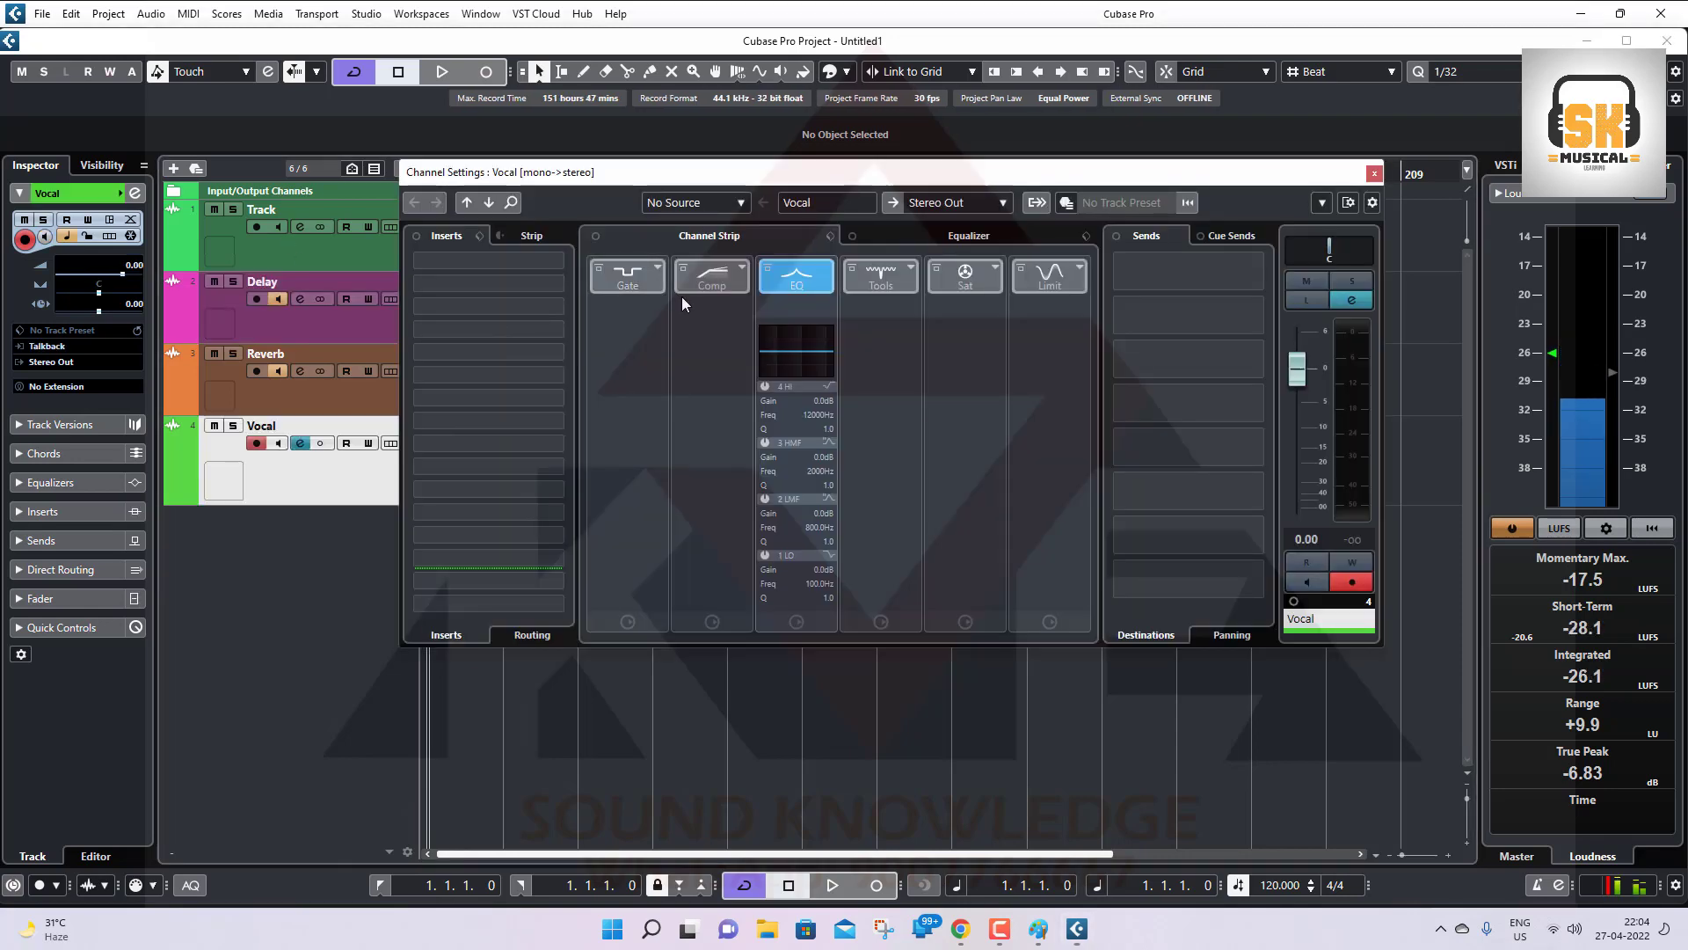
left_click(698, 277)
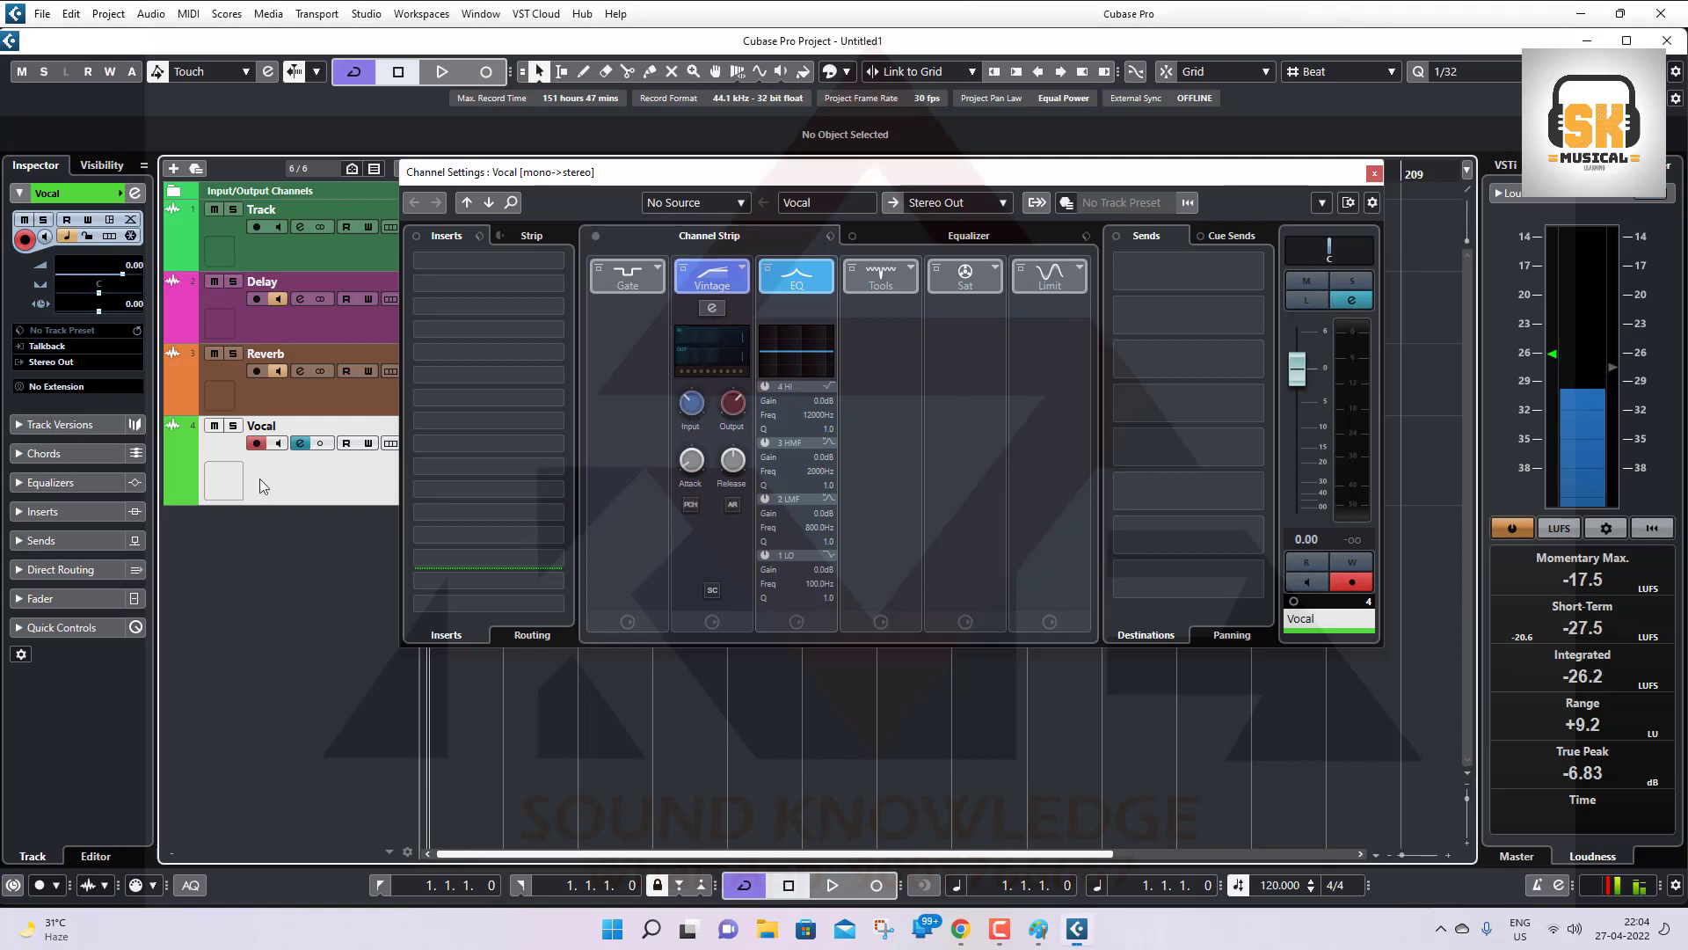
Turn on input monitoring for the Vocal track and set its input to the Left channel of Stereo In
left_click(277, 444)
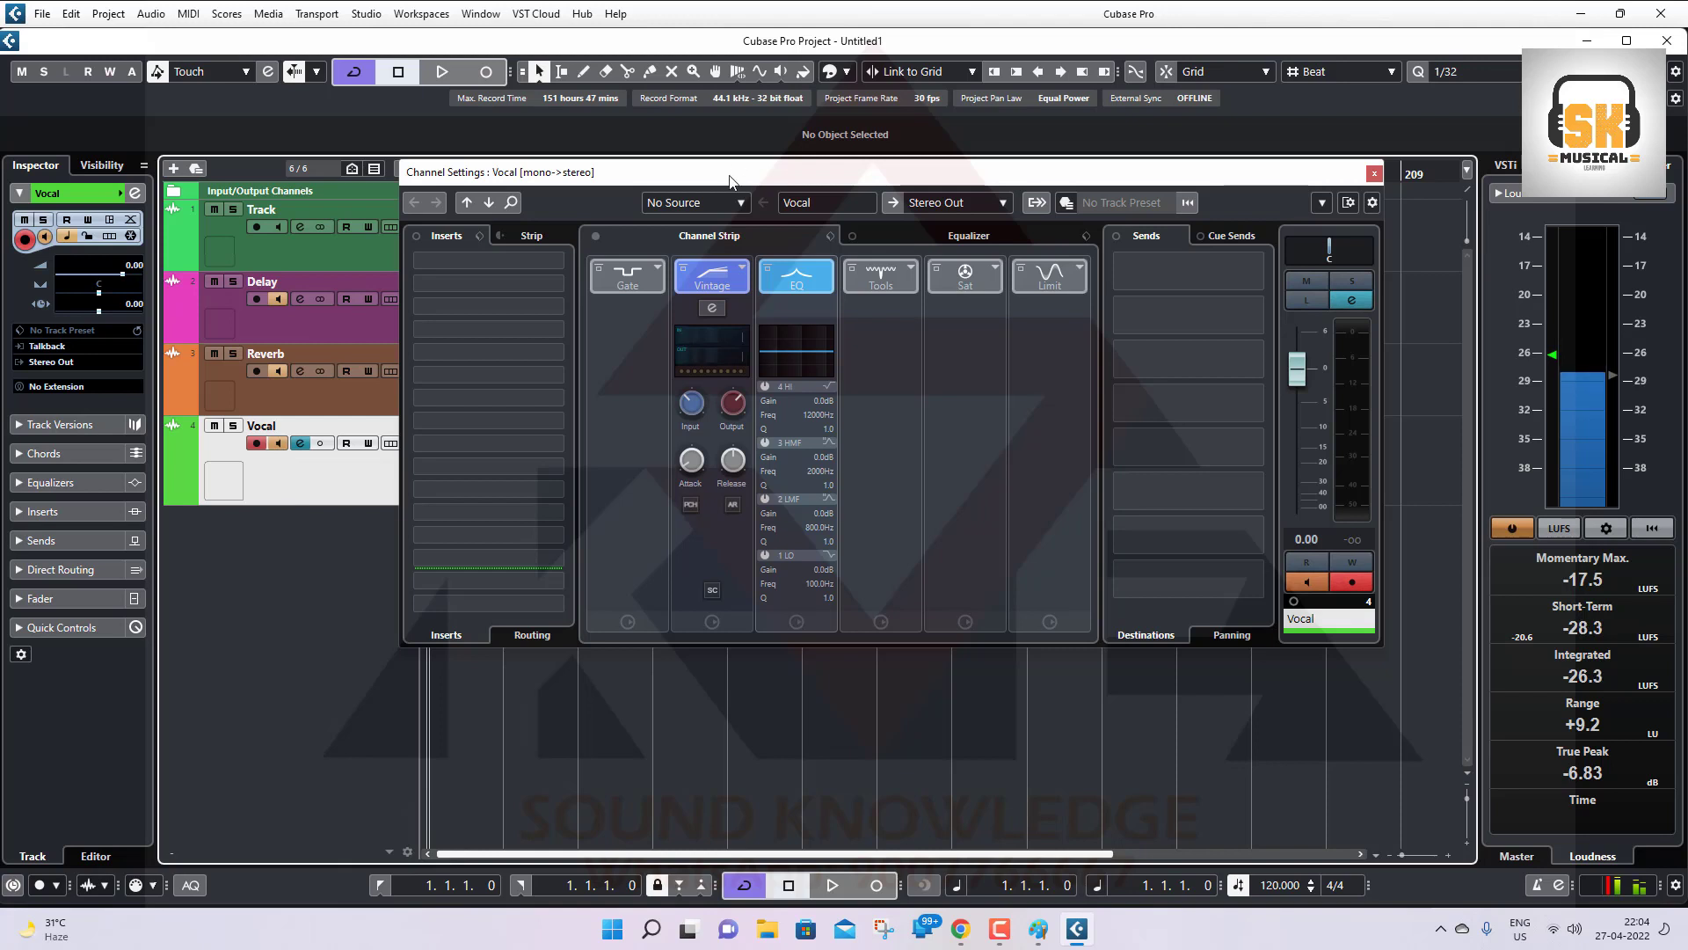
left_click_drag(729, 177, 859, 194)
left_click(60, 349)
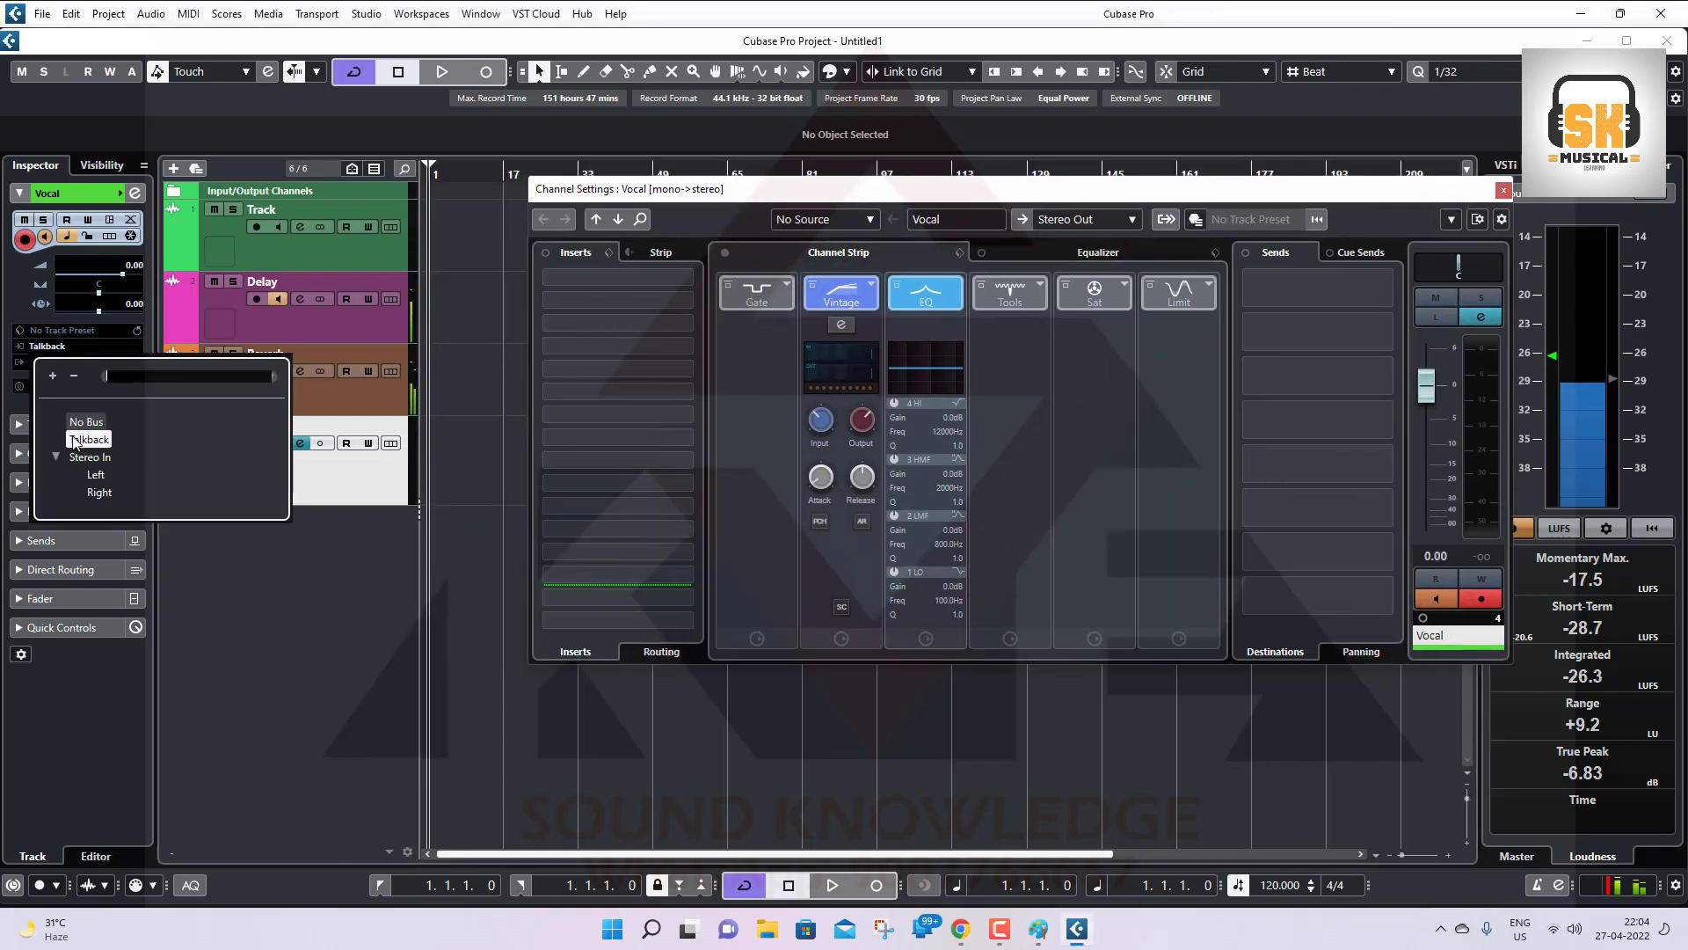
left_click(94, 475)
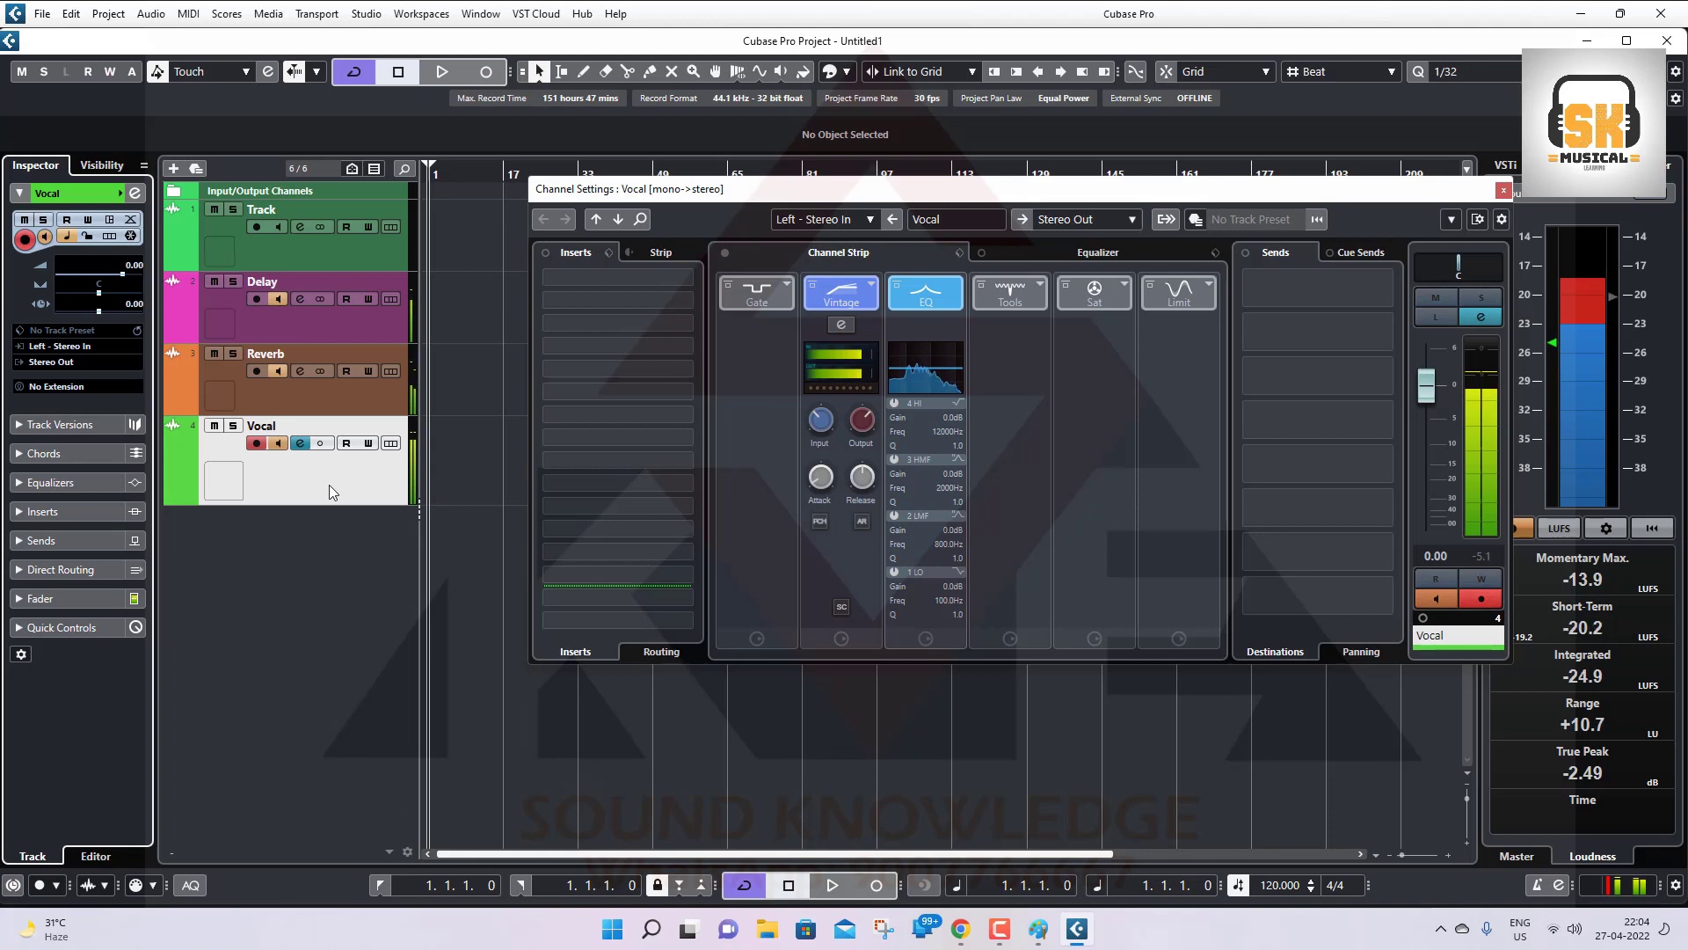
Turn off input monitoring for the Reverb and Delay tracks, and close the Vocal channel settings
left_click(277, 370)
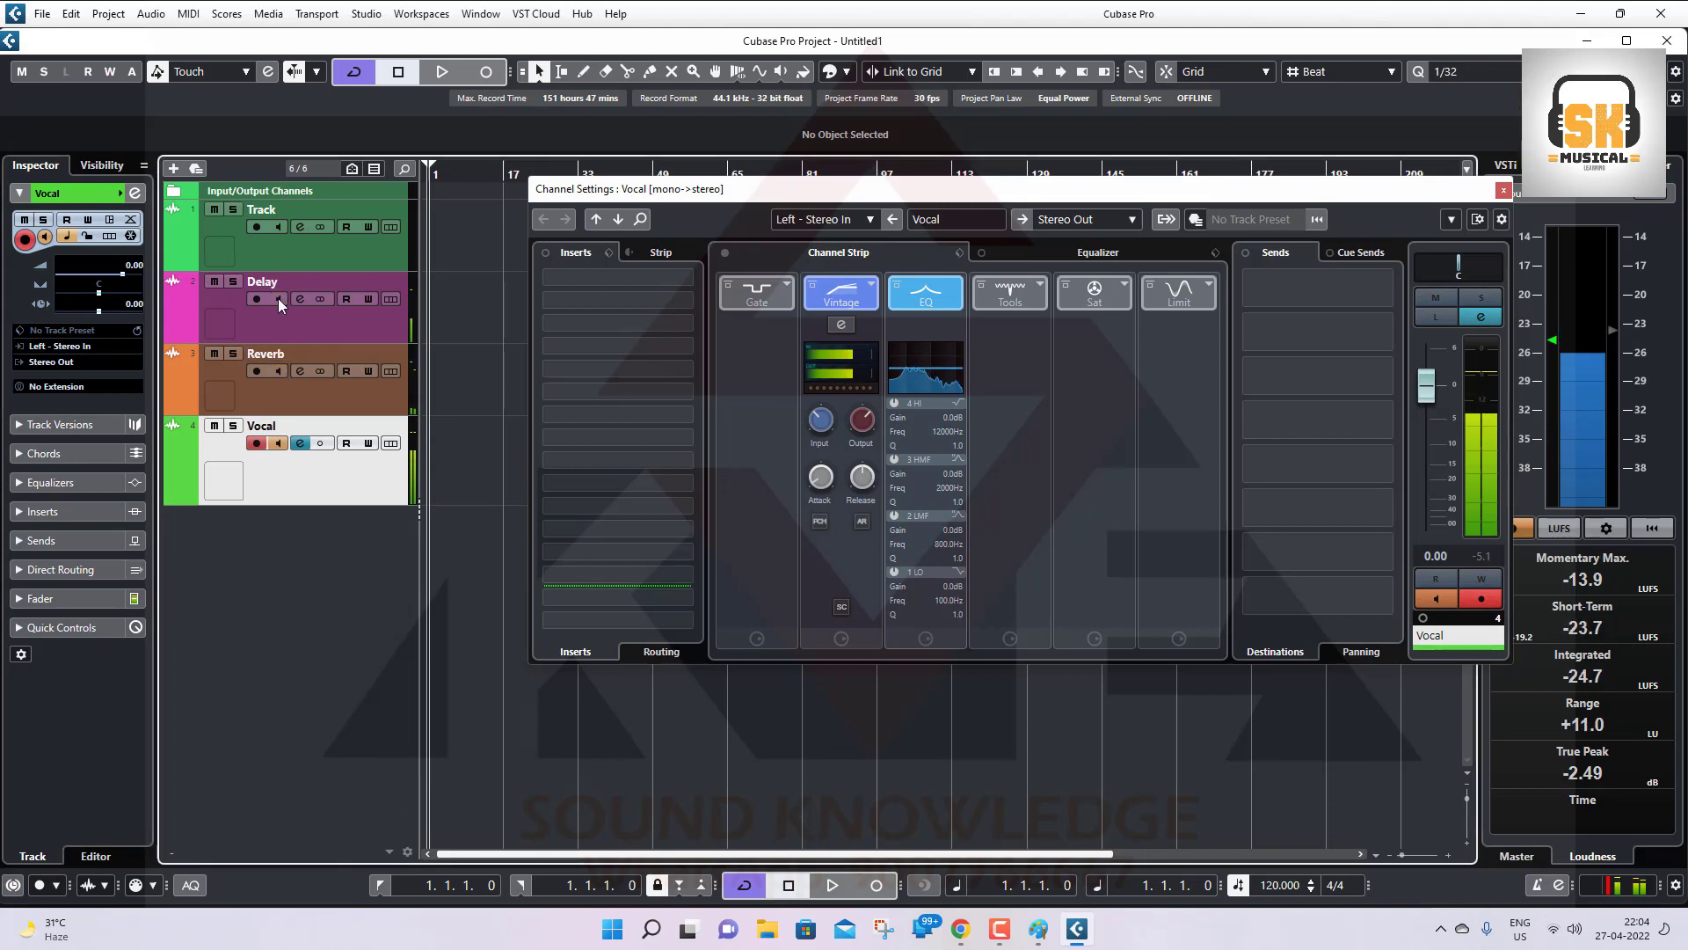
left_click(278, 299)
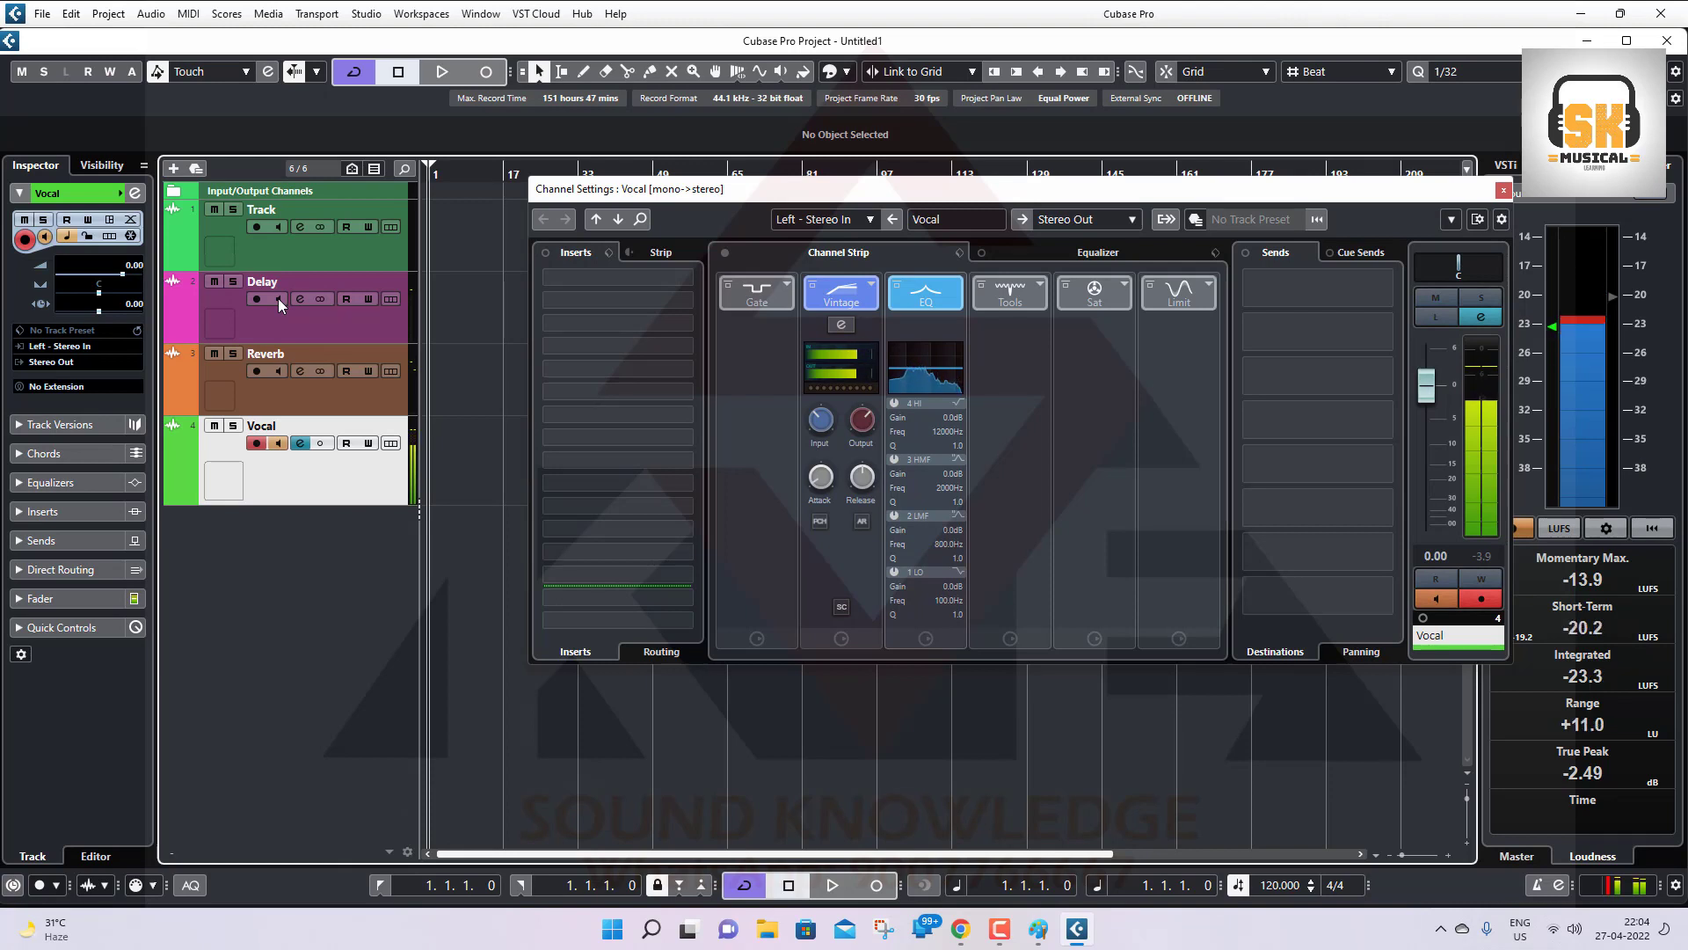
left_click_drag(1016, 195, 873, 269)
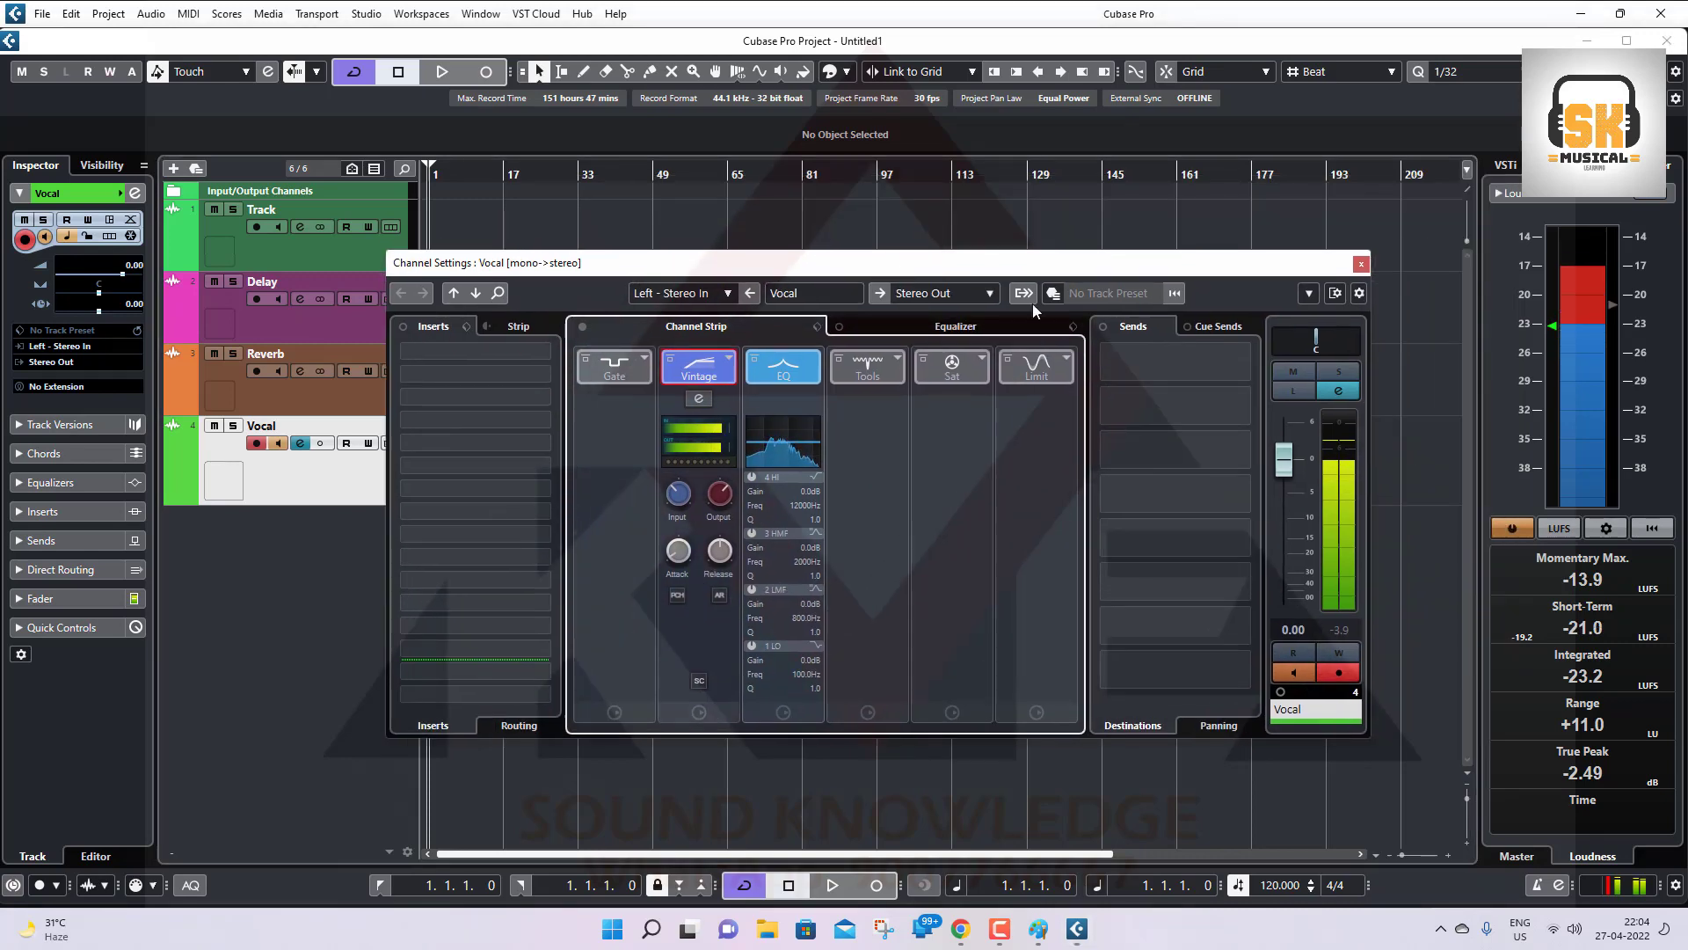
left_click(1360, 264)
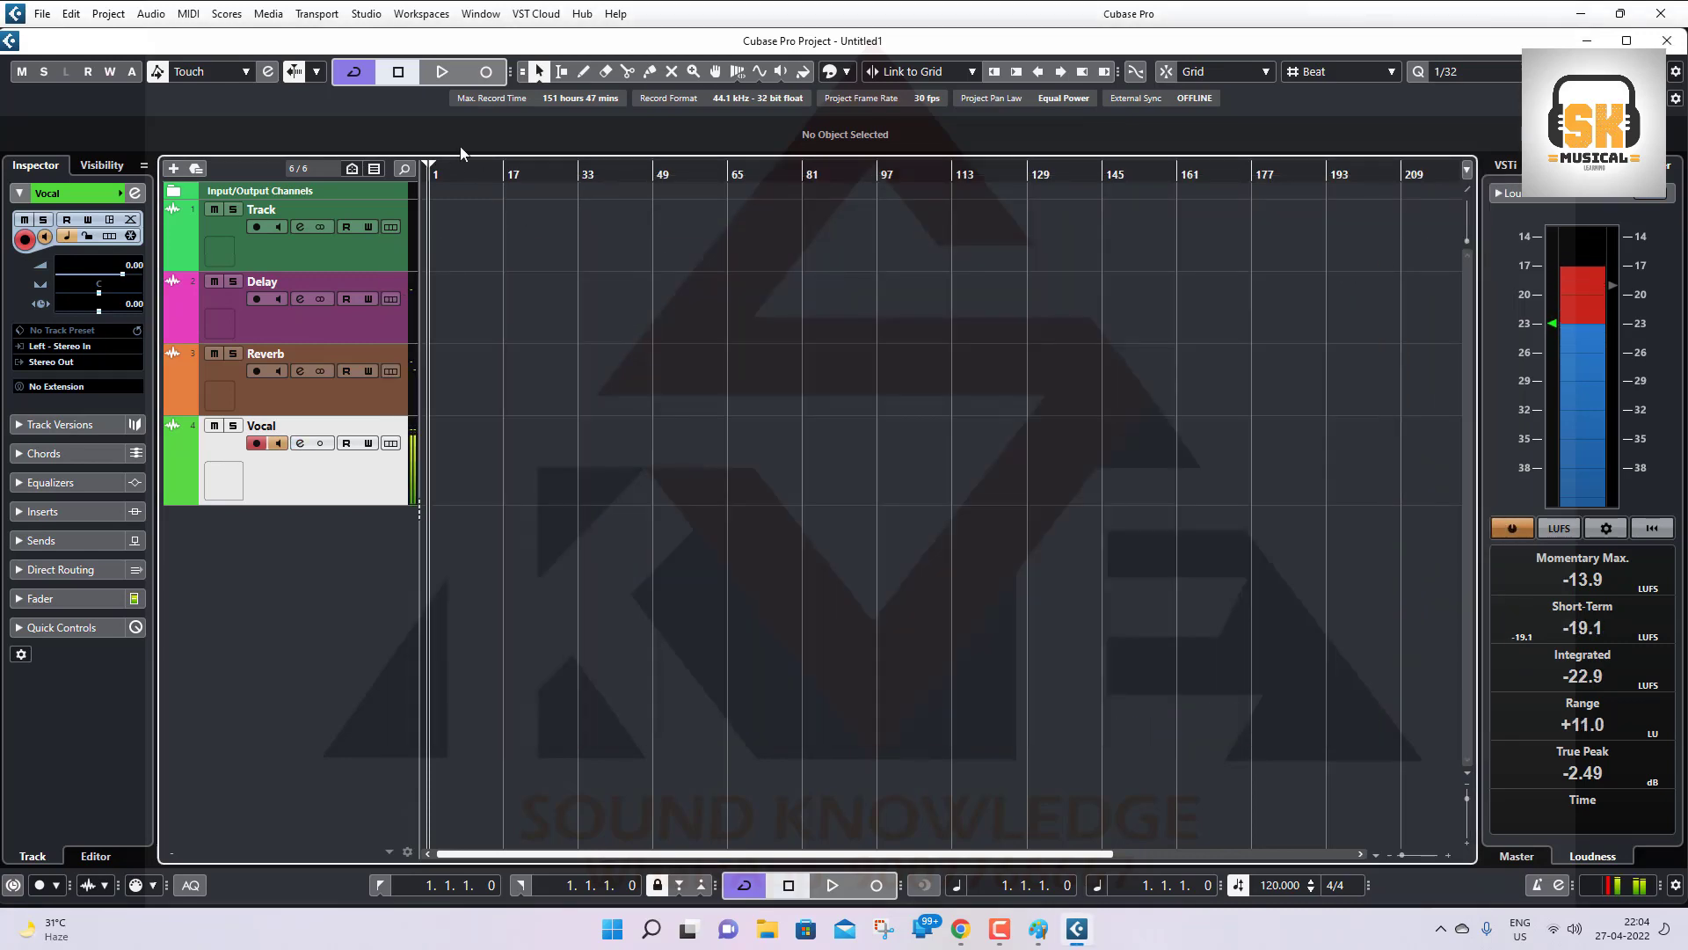
Turn the Reverb track's input monitoring back on and reduce the Vocal track's height
left_click(234, 354)
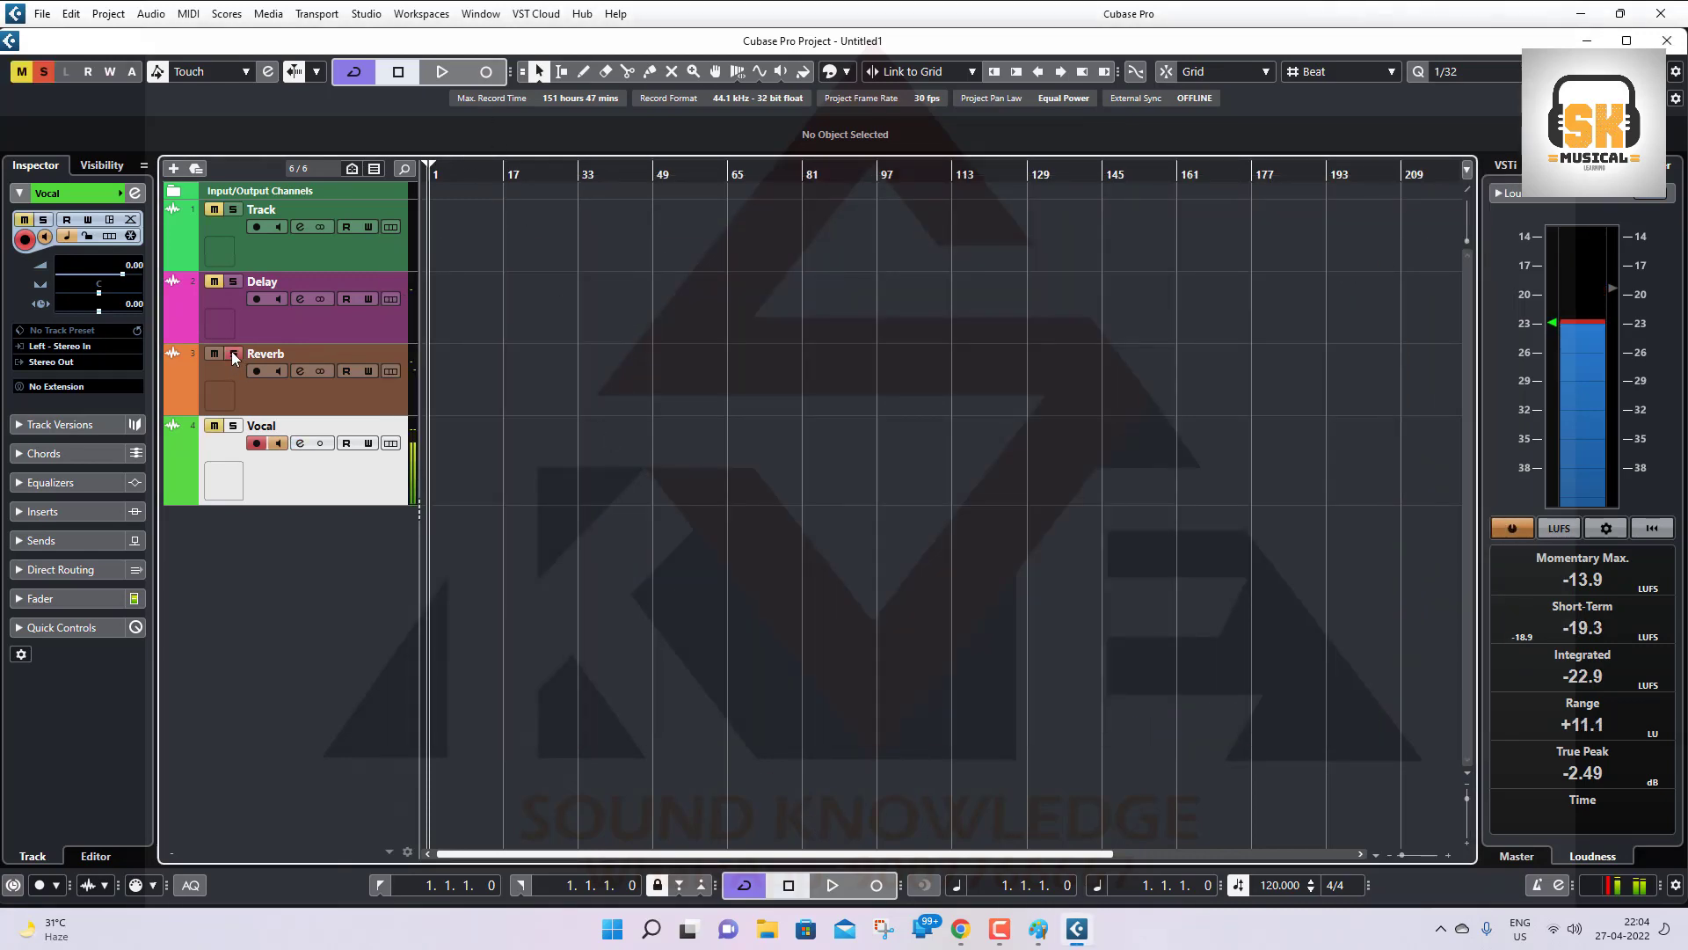
left_click(234, 355)
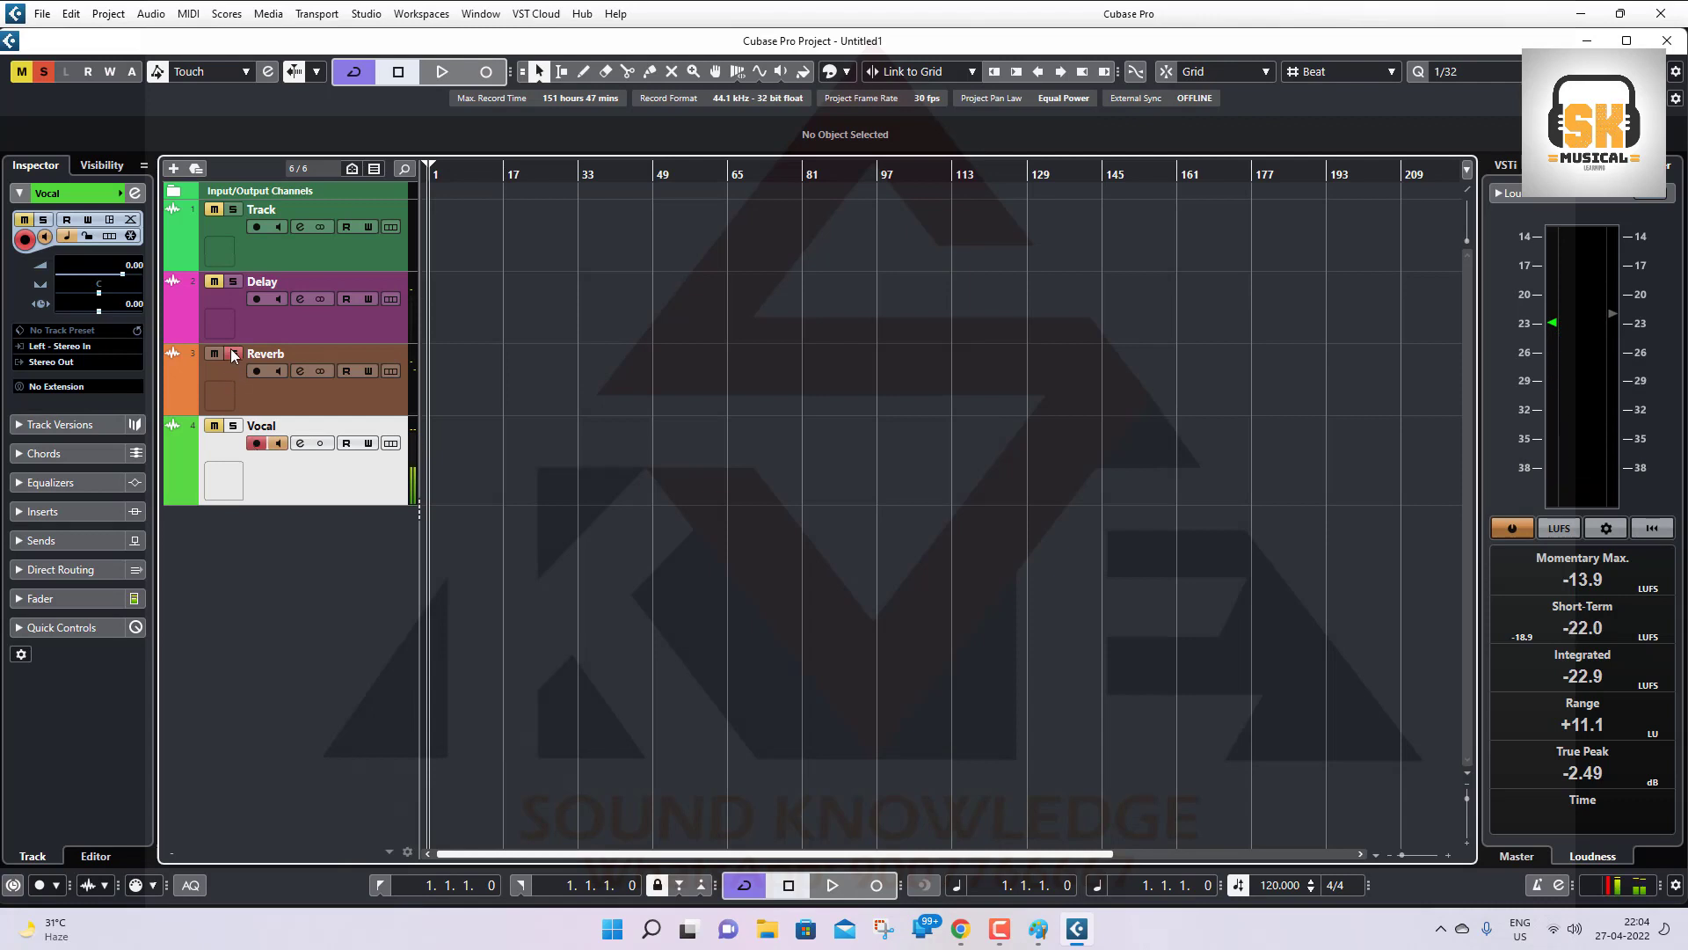
left_click(278, 371)
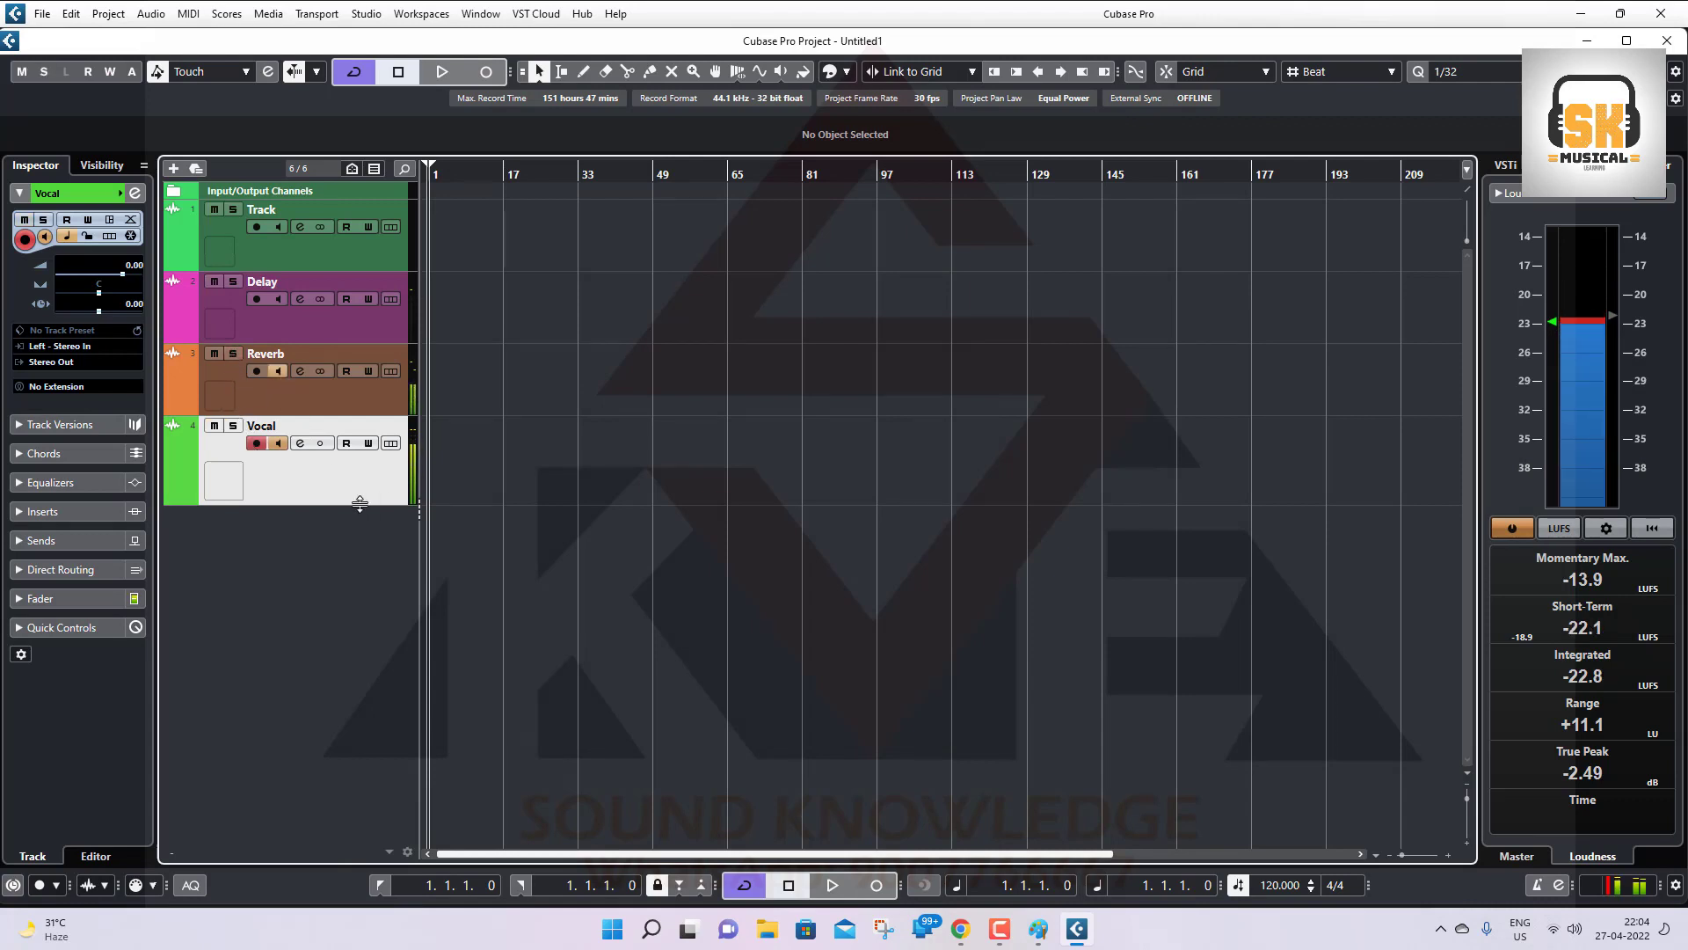
left_click_drag(352, 493, 352, 458)
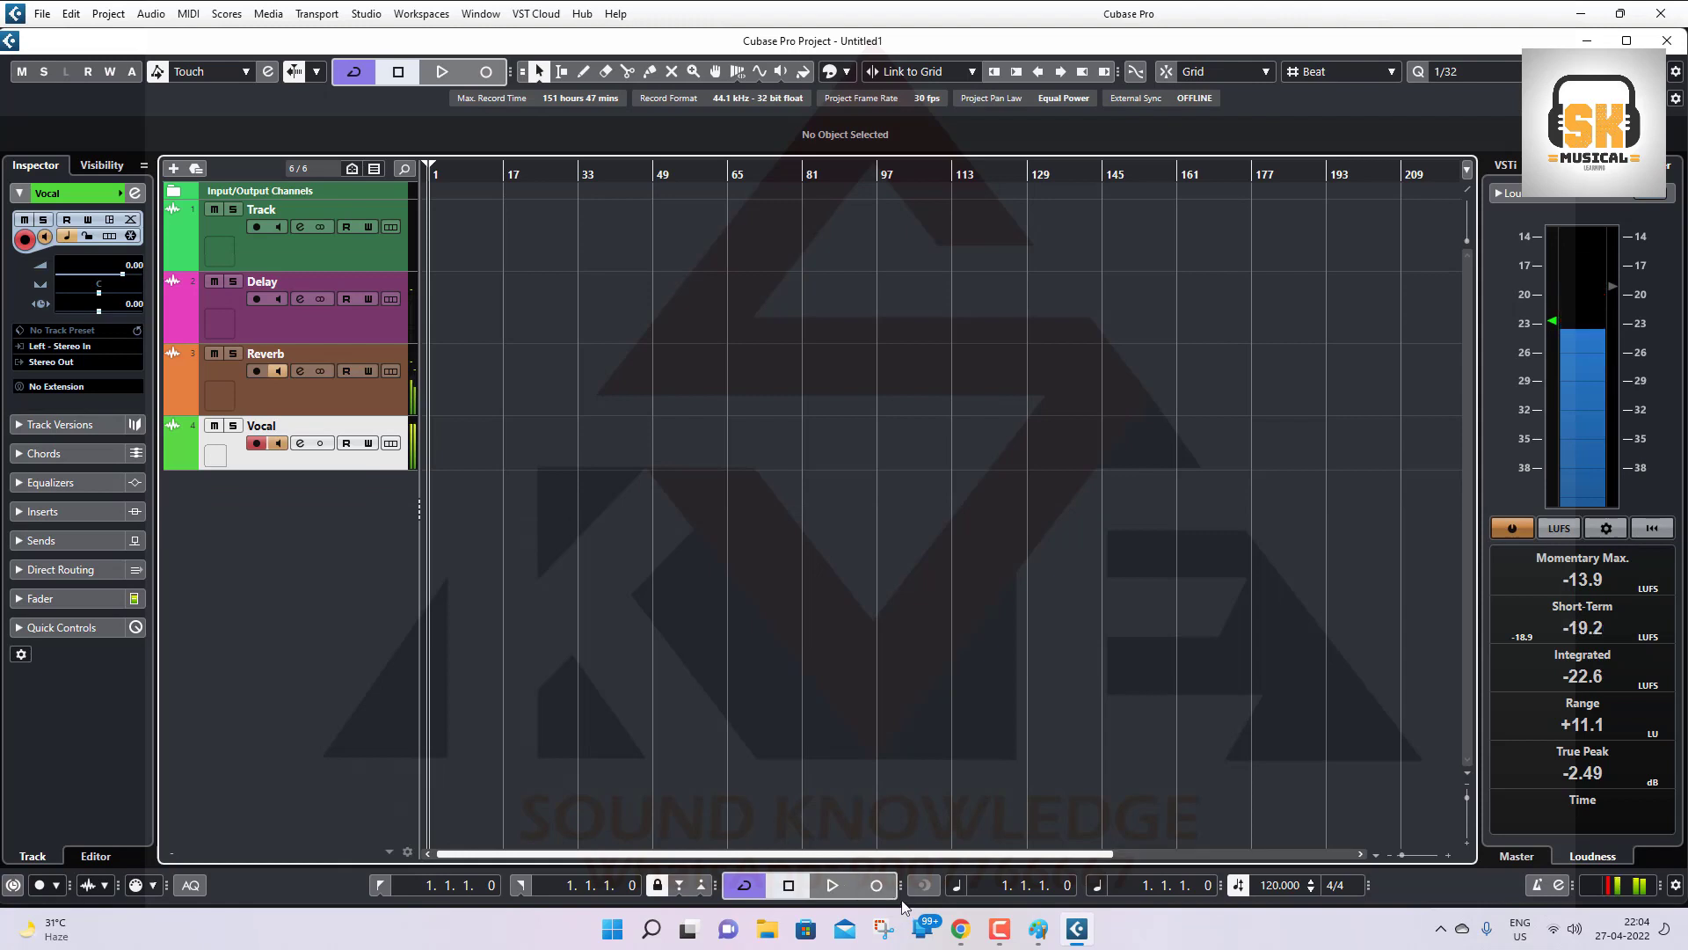
Record a take about three bars long on the Vocal track from the project start, without the metronome precount
left_click(875, 884)
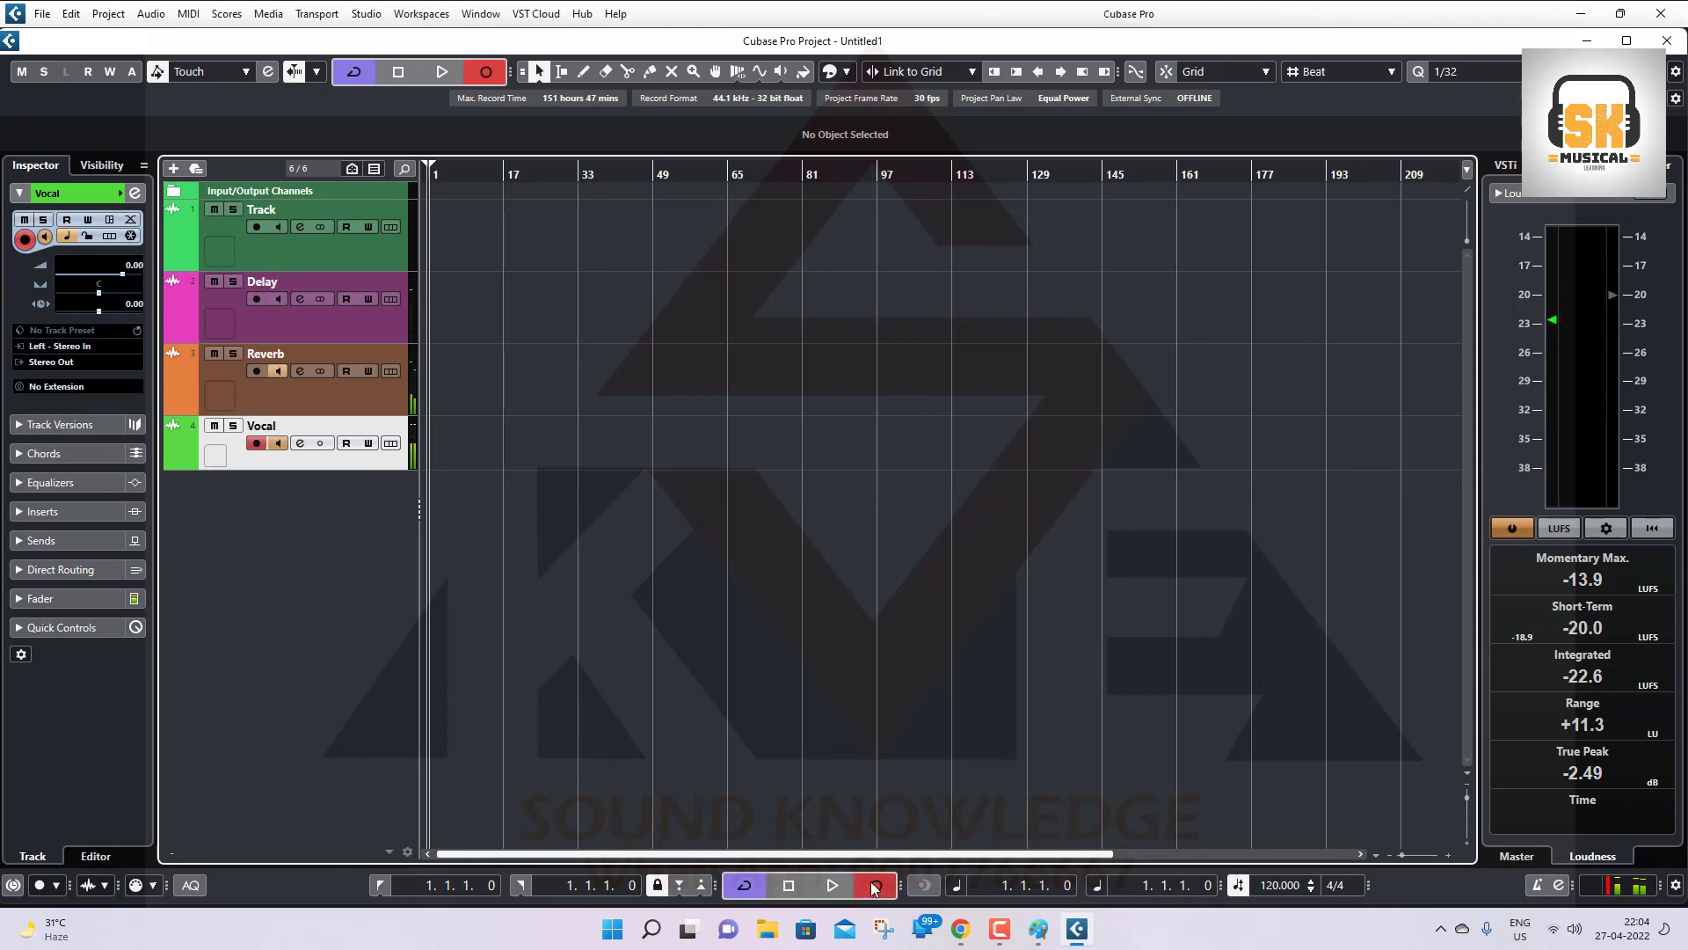
left_click(875, 885)
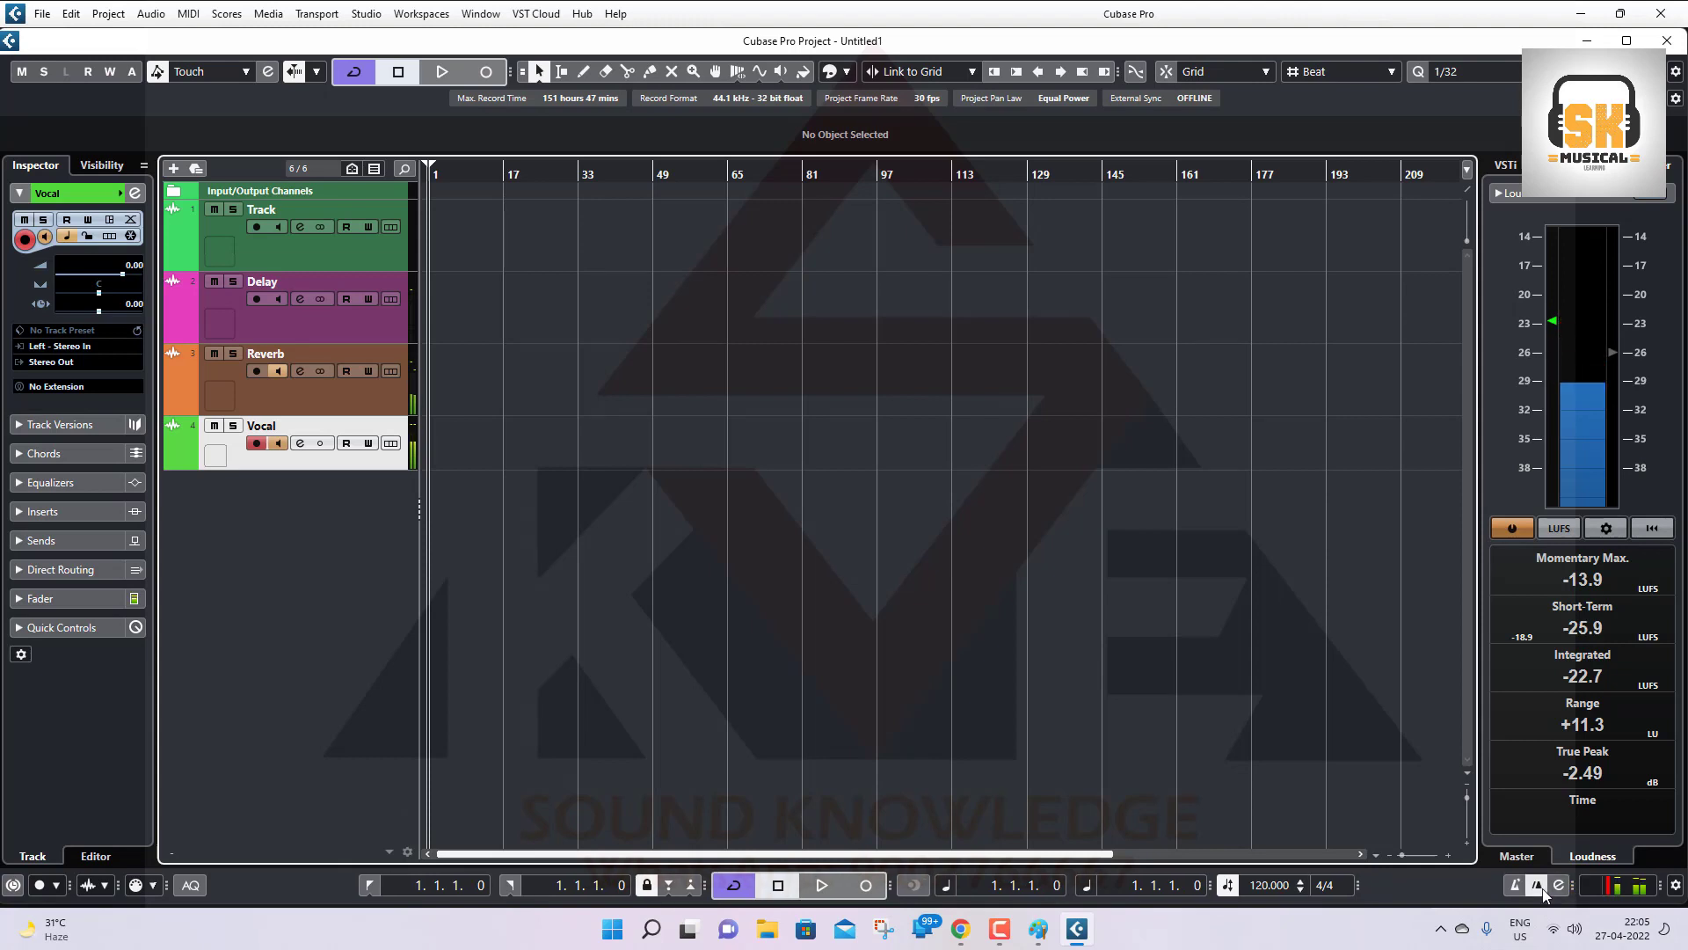
key("KP_Multiply")
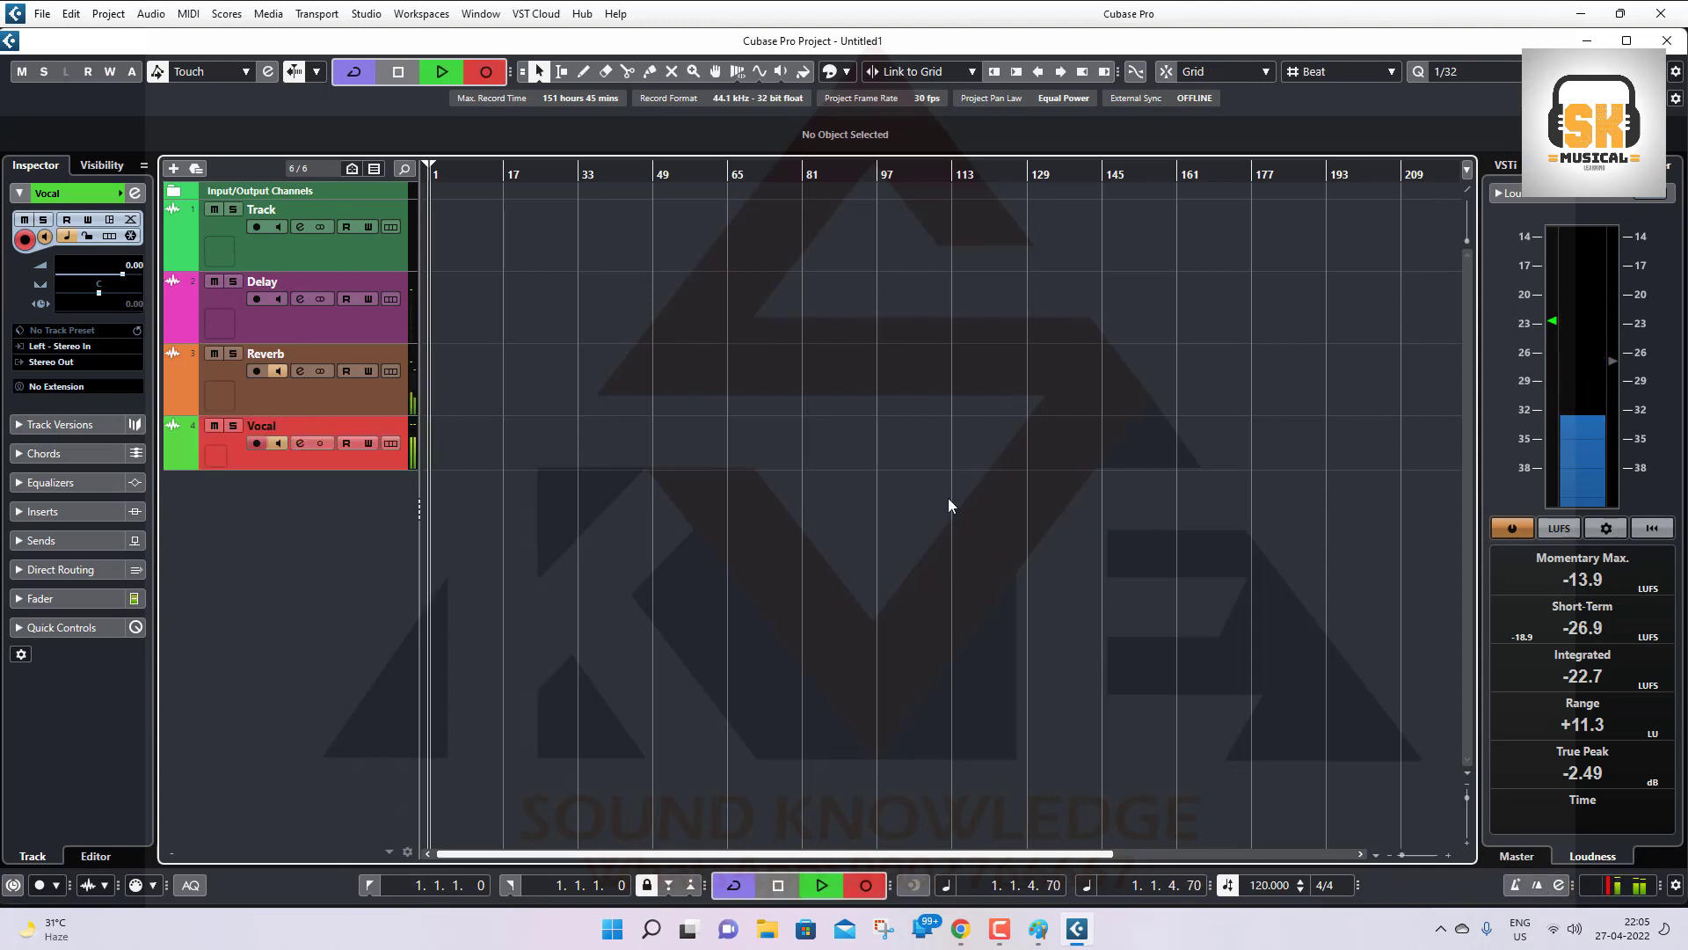
key("h")
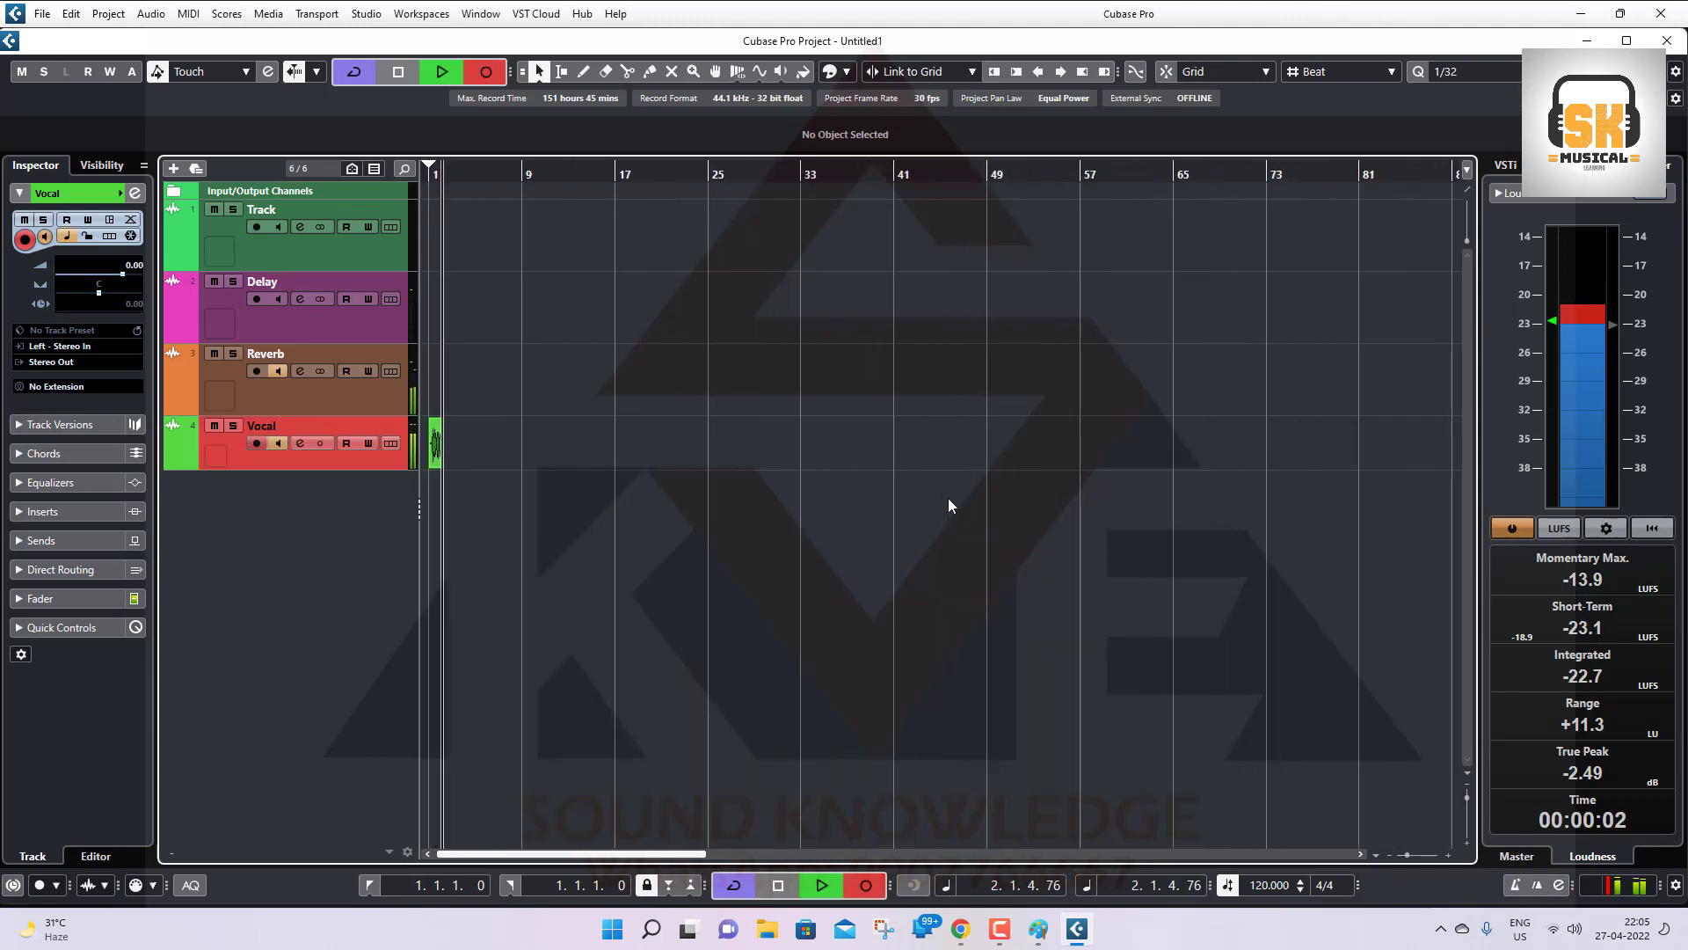
key("h")
key("h")
key("h")
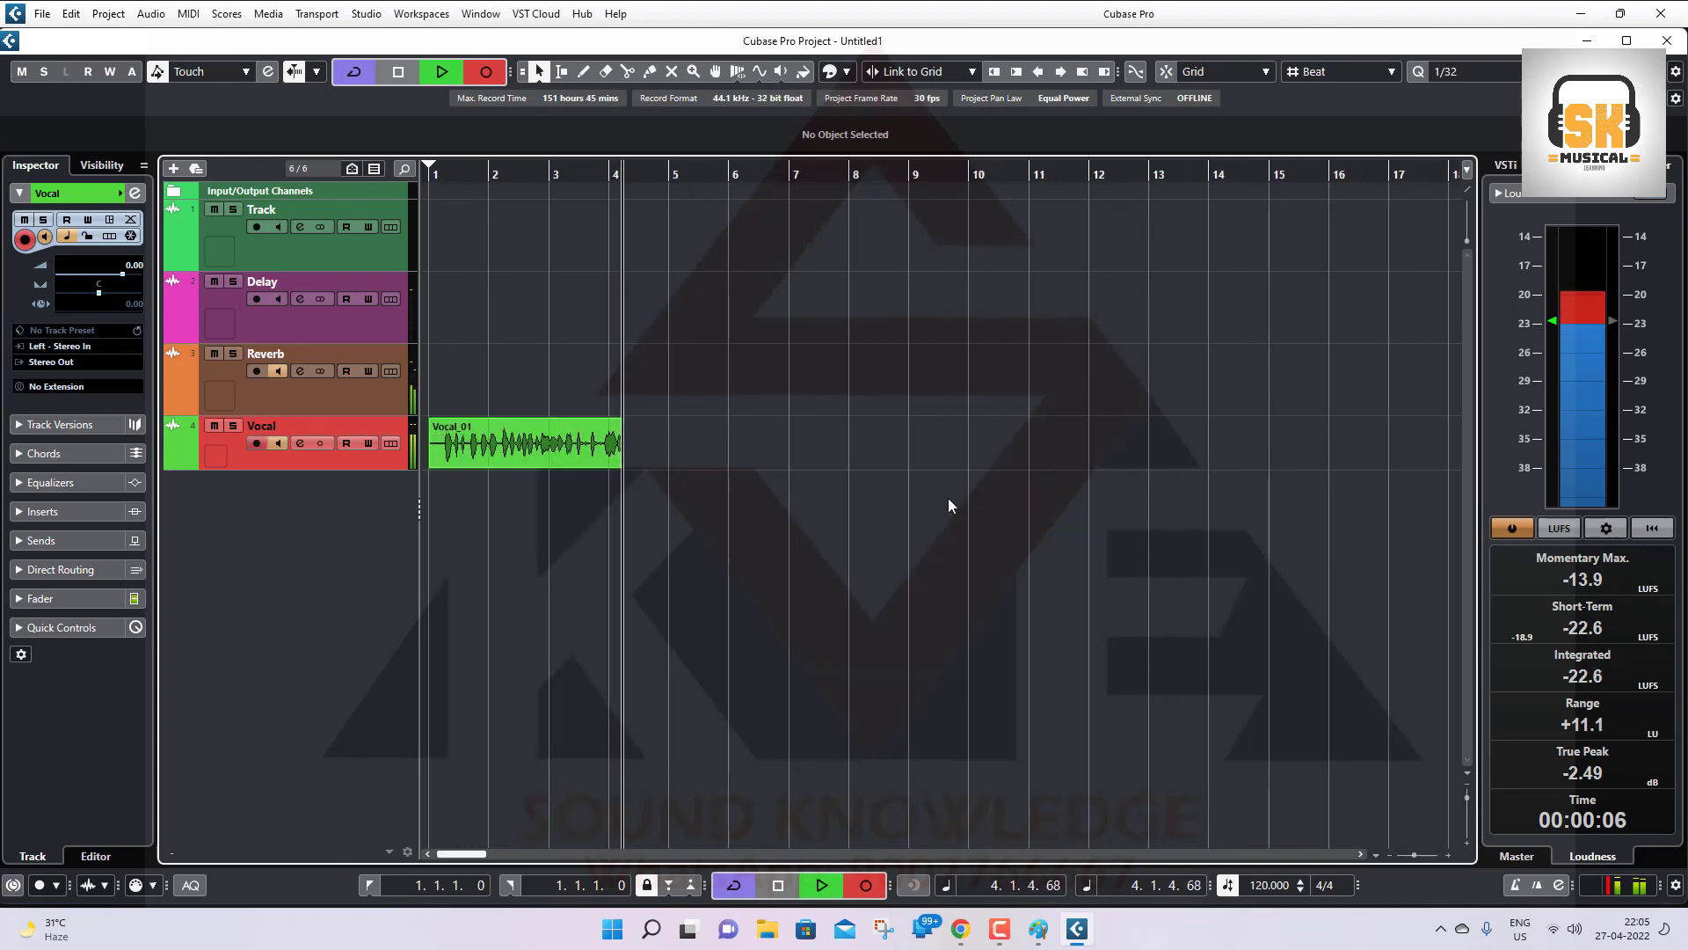
key("space")
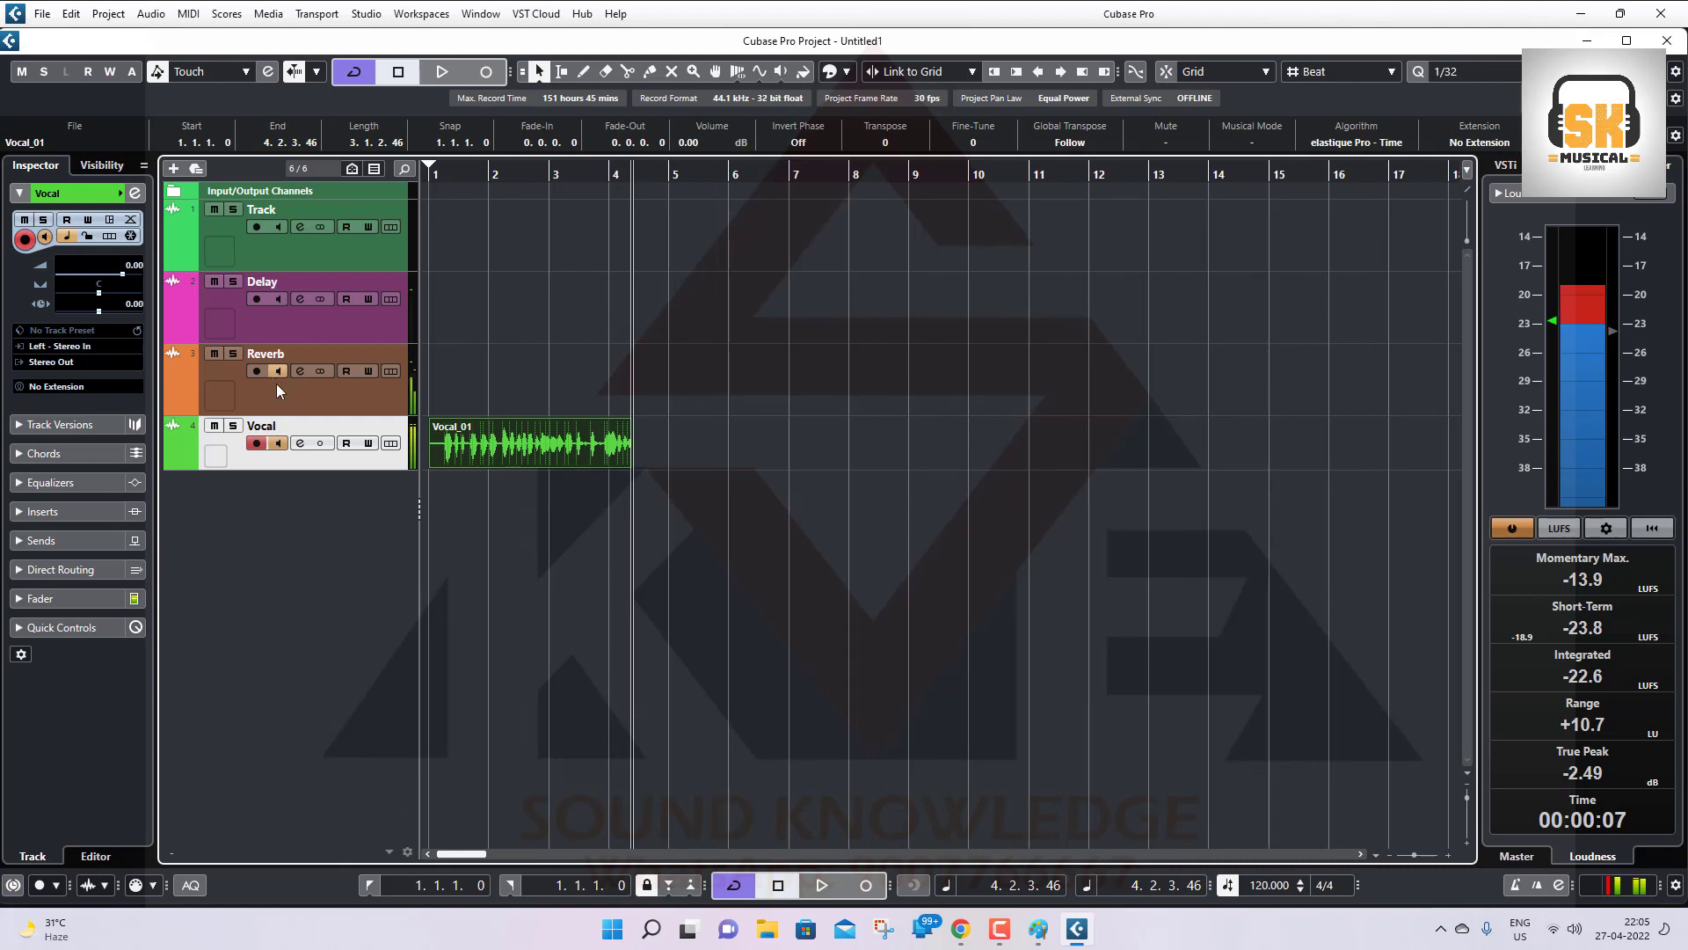
Turn off input monitoring for the Reverb and Vocal tracks and play back the vocal take from the project start
key("Home")
key("space")
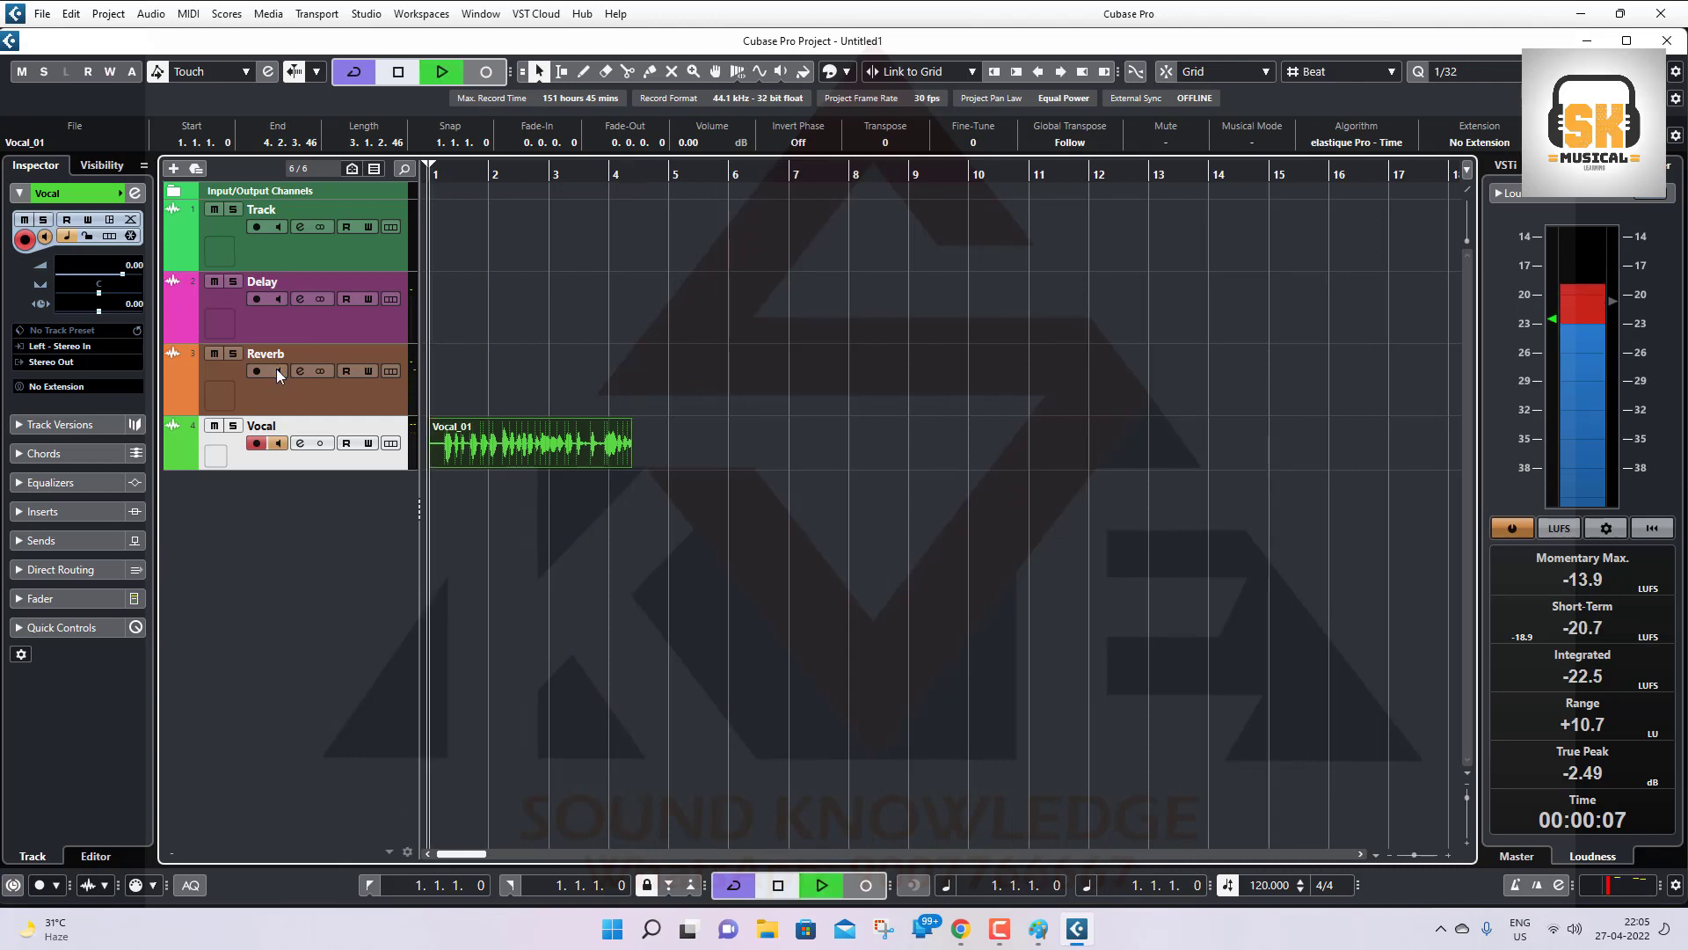
left_click(278, 443)
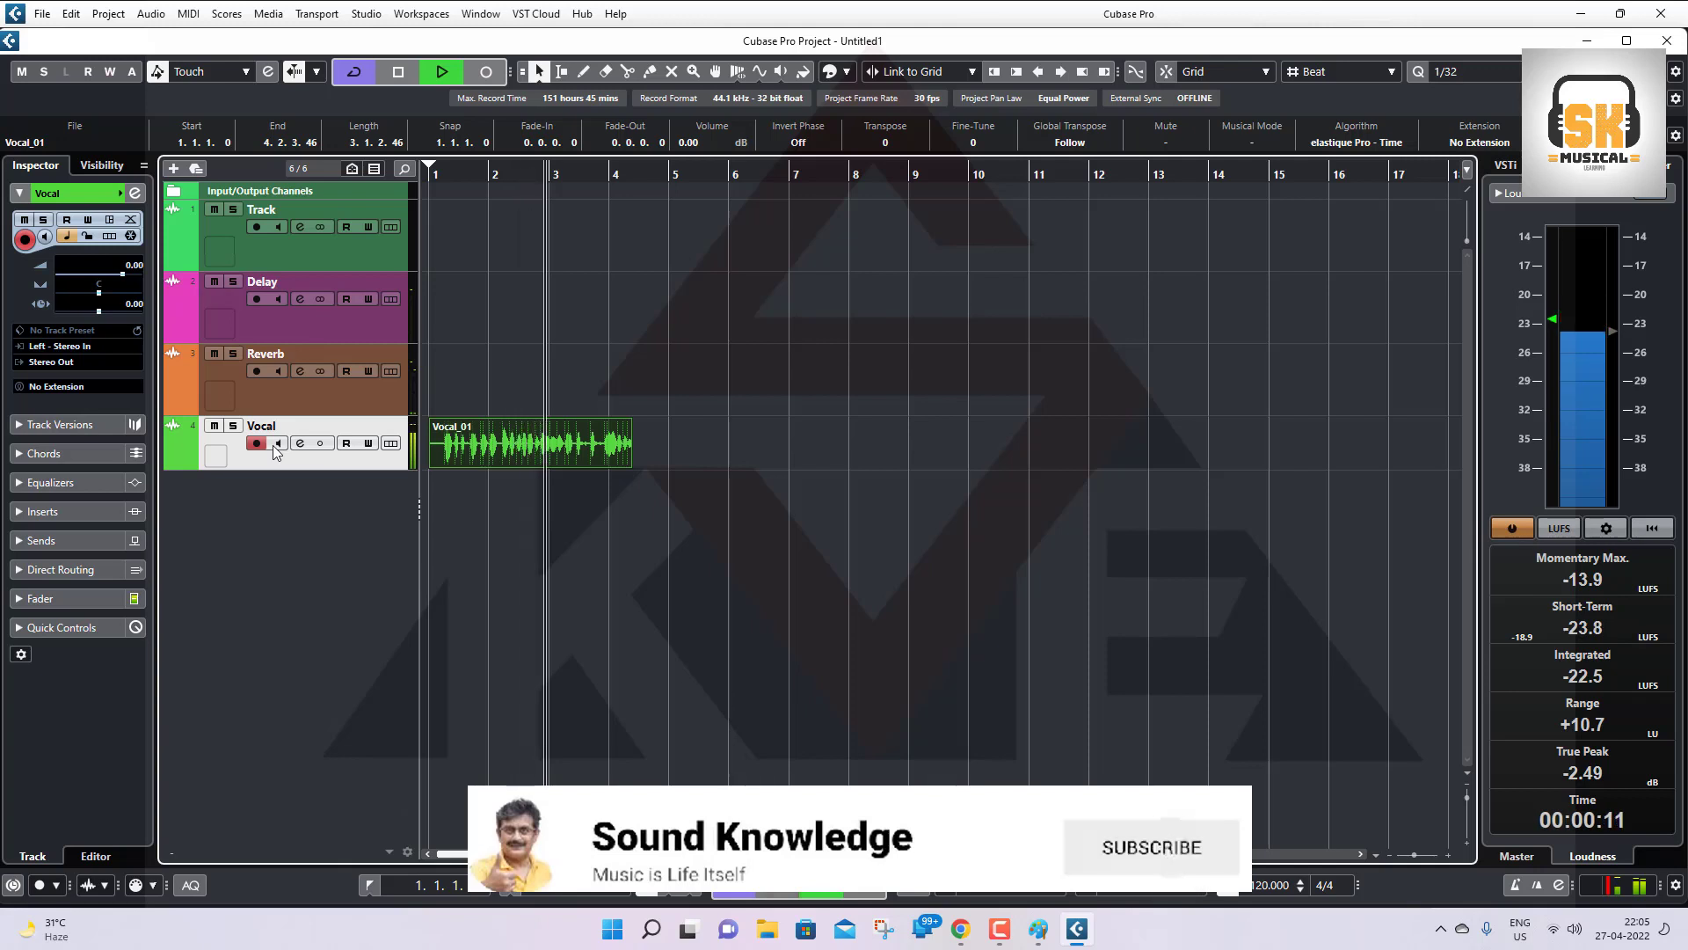
key("space")
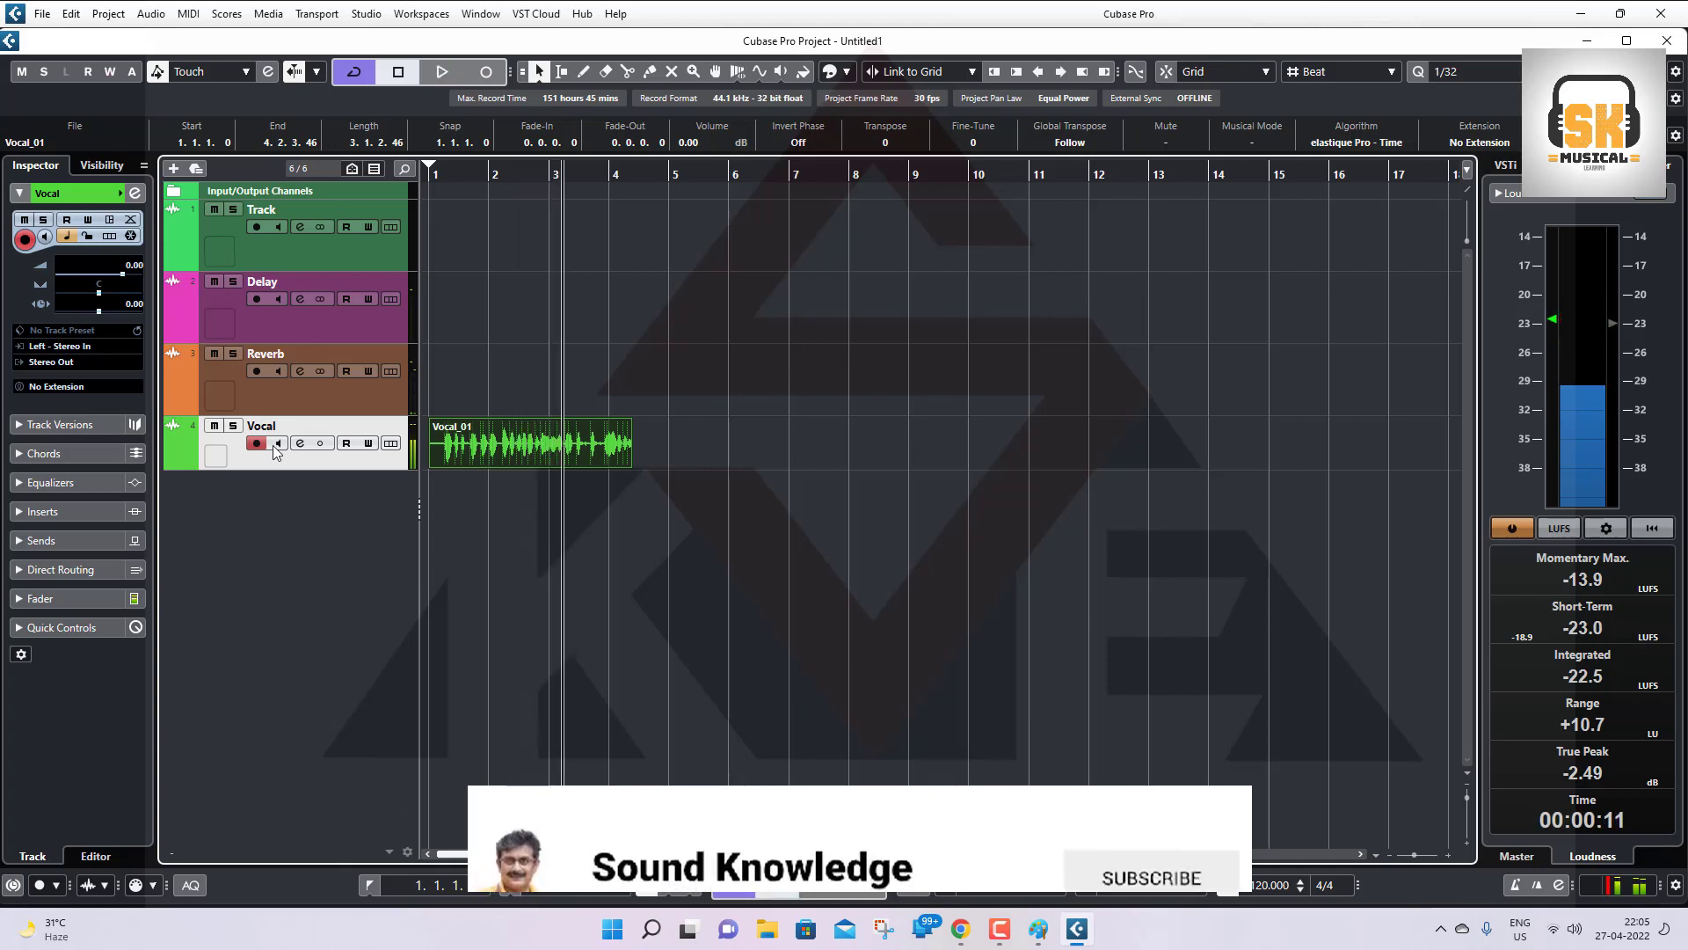
Audition the vocal take from the start with the Reverb track's input monitoring on, and turn the monitoring off again
left_click(271, 372)
key("Home")
key("space")
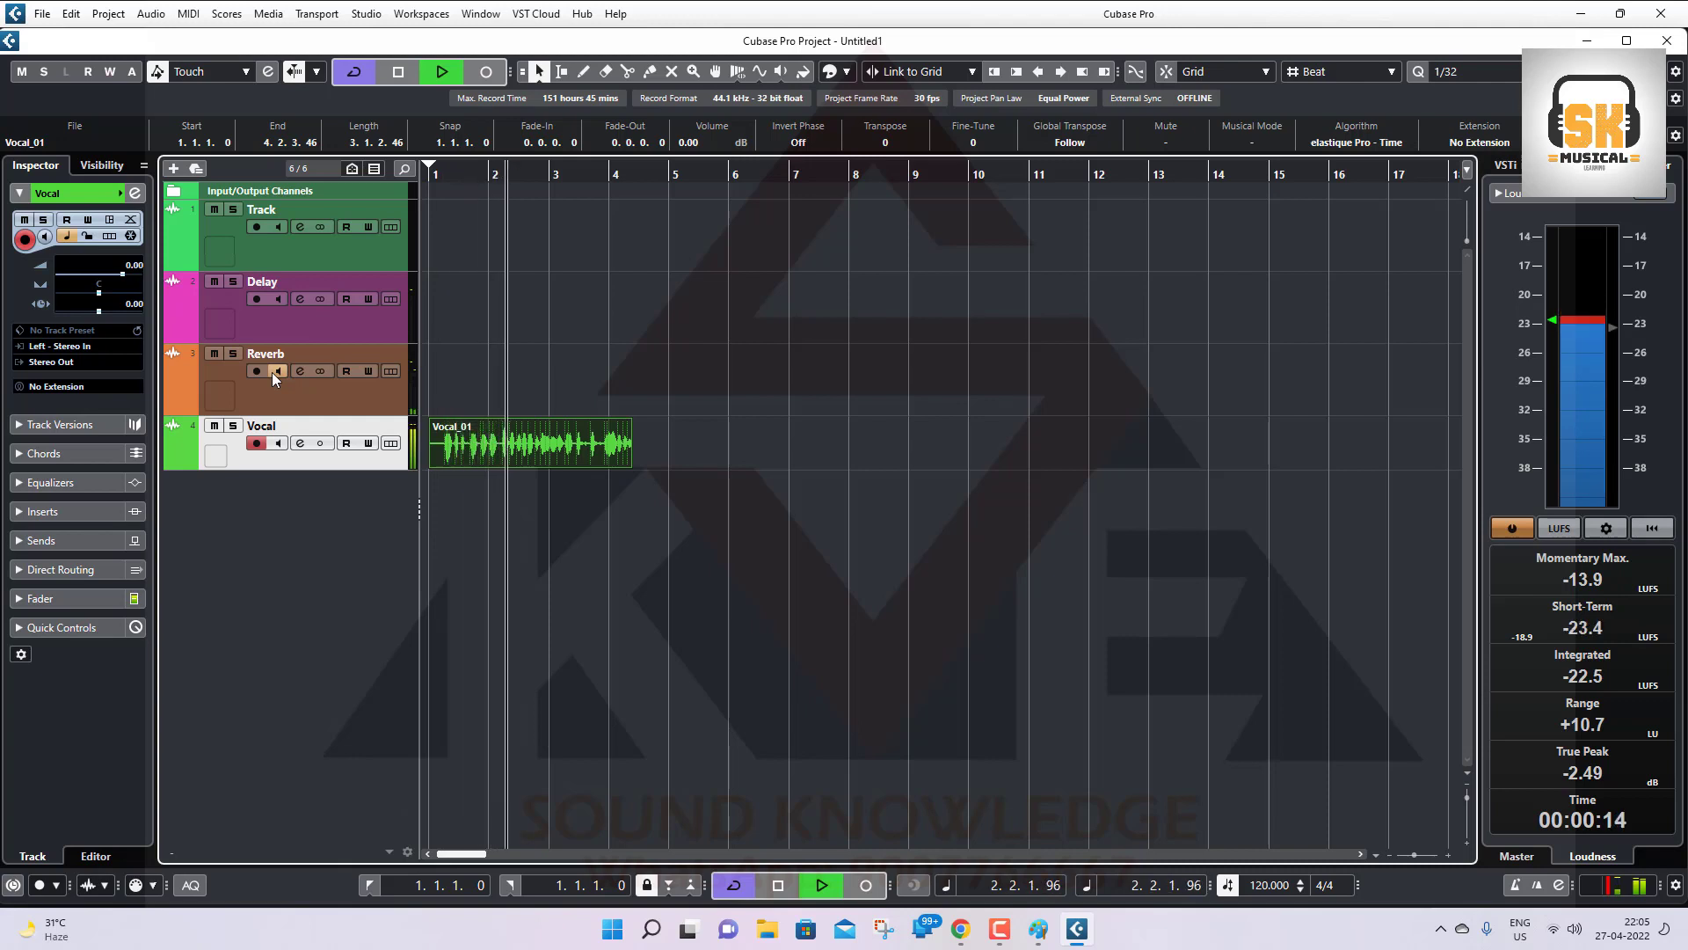
left_click(347, 394)
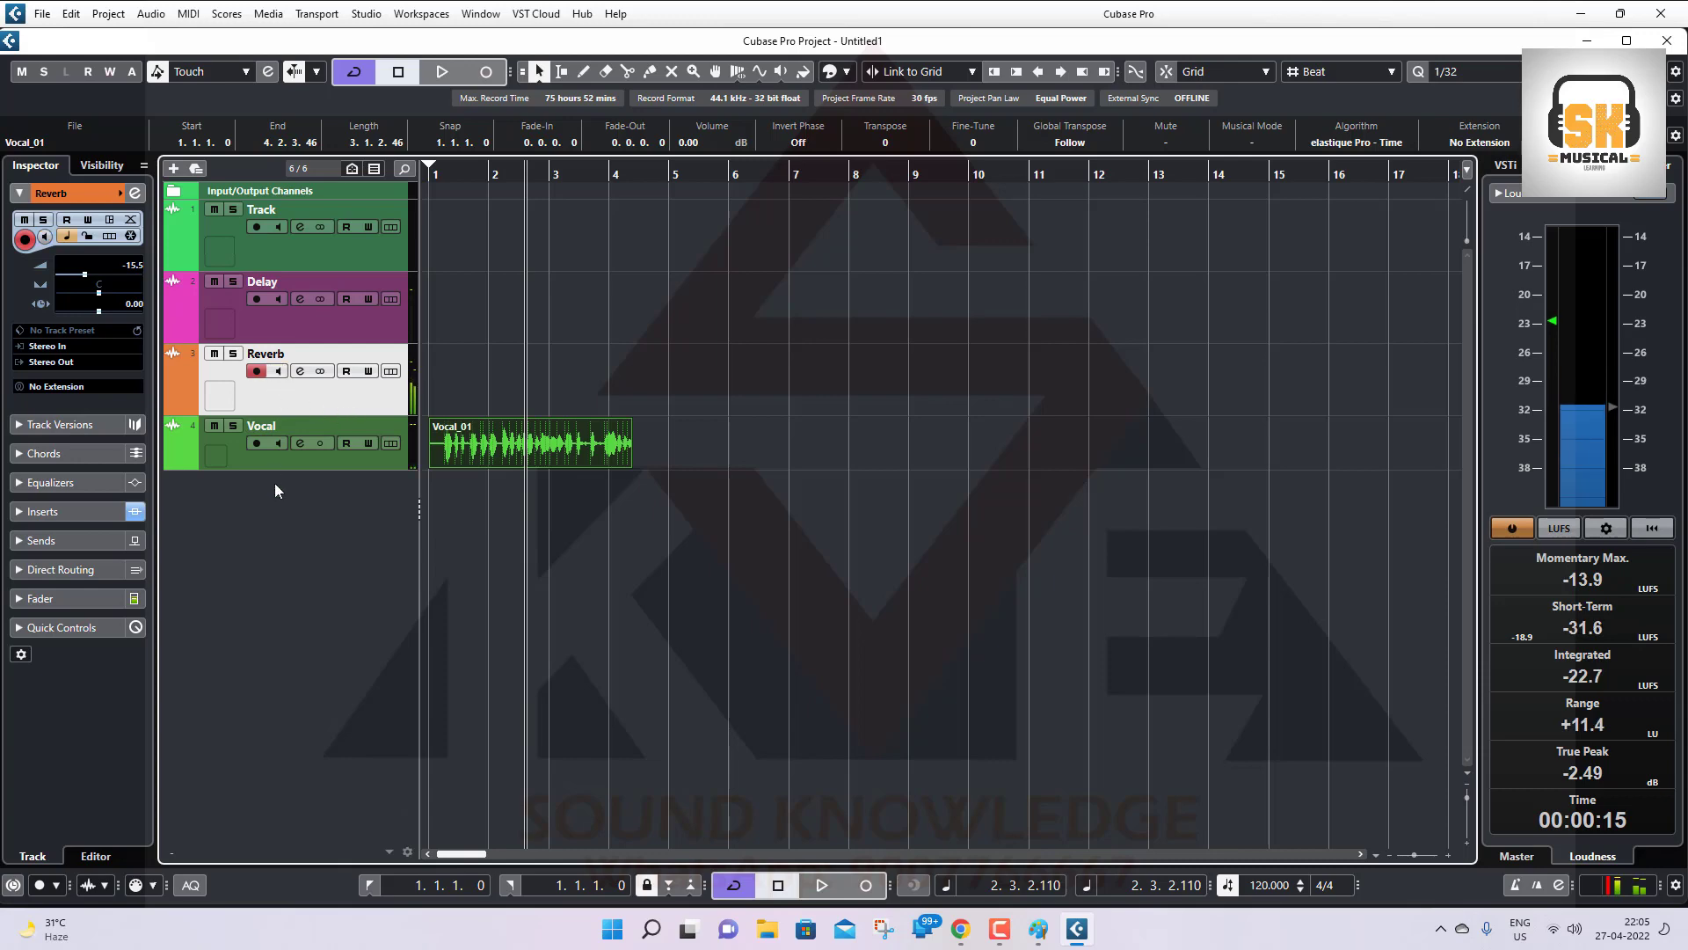
Add a mono audio track below the Vocal track with In 1 (Mono) as input and Stereo Out as output
left_click(286, 456)
right_click(271, 505)
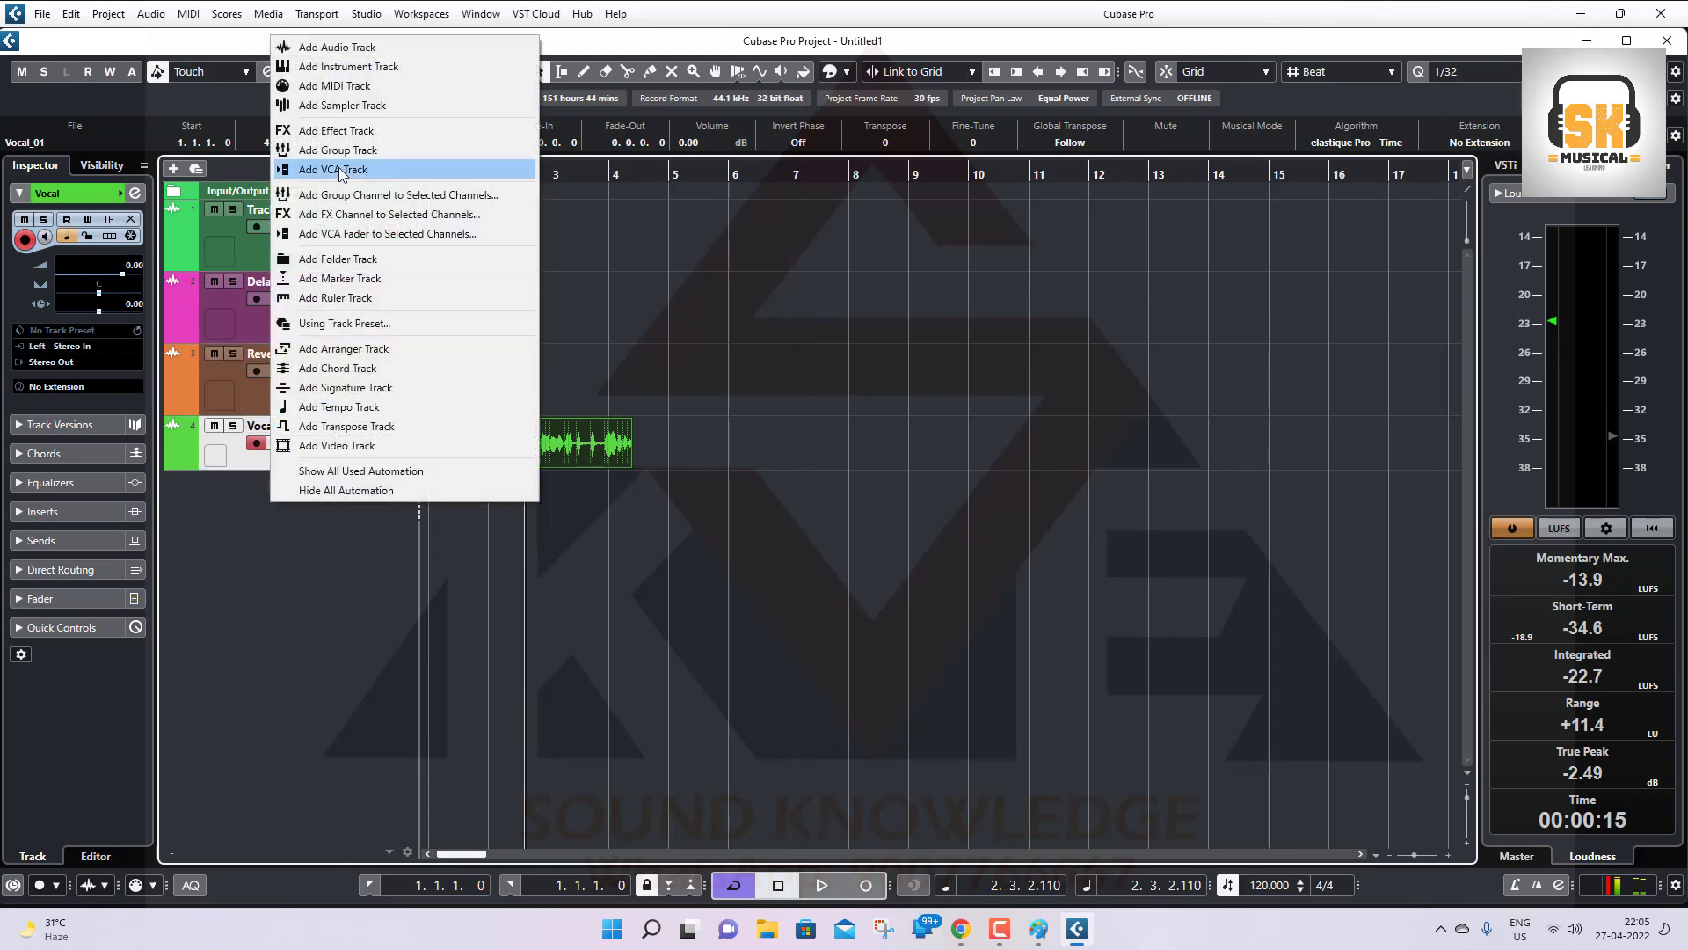
left_click(334, 43)
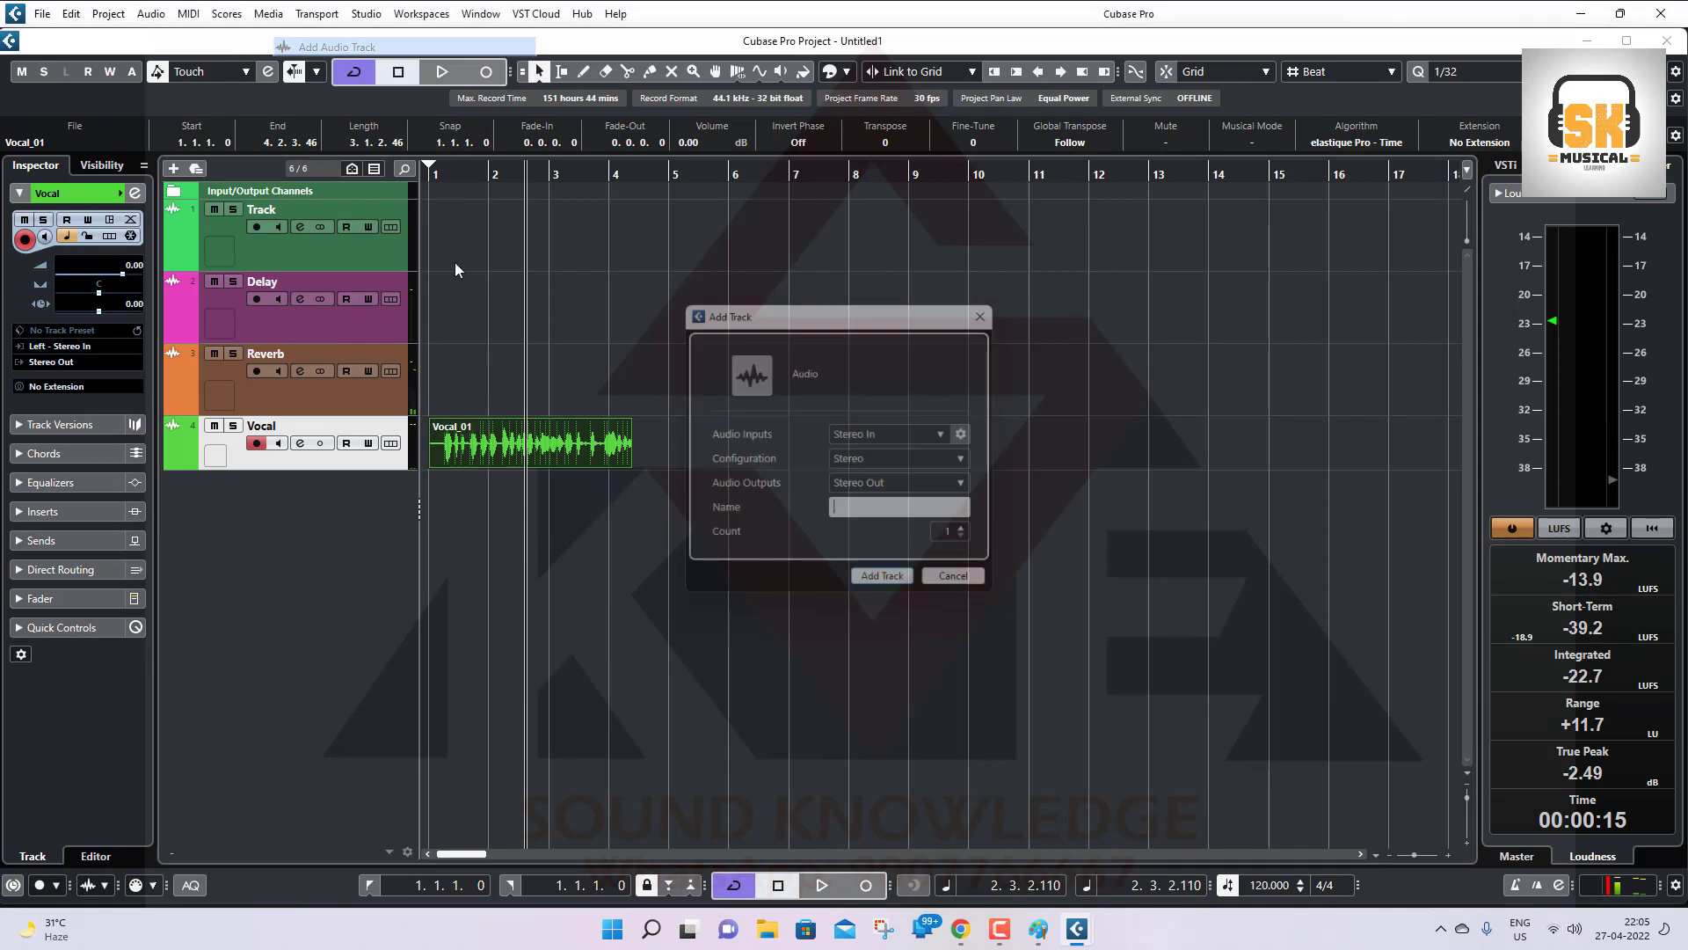
left_click(883, 434)
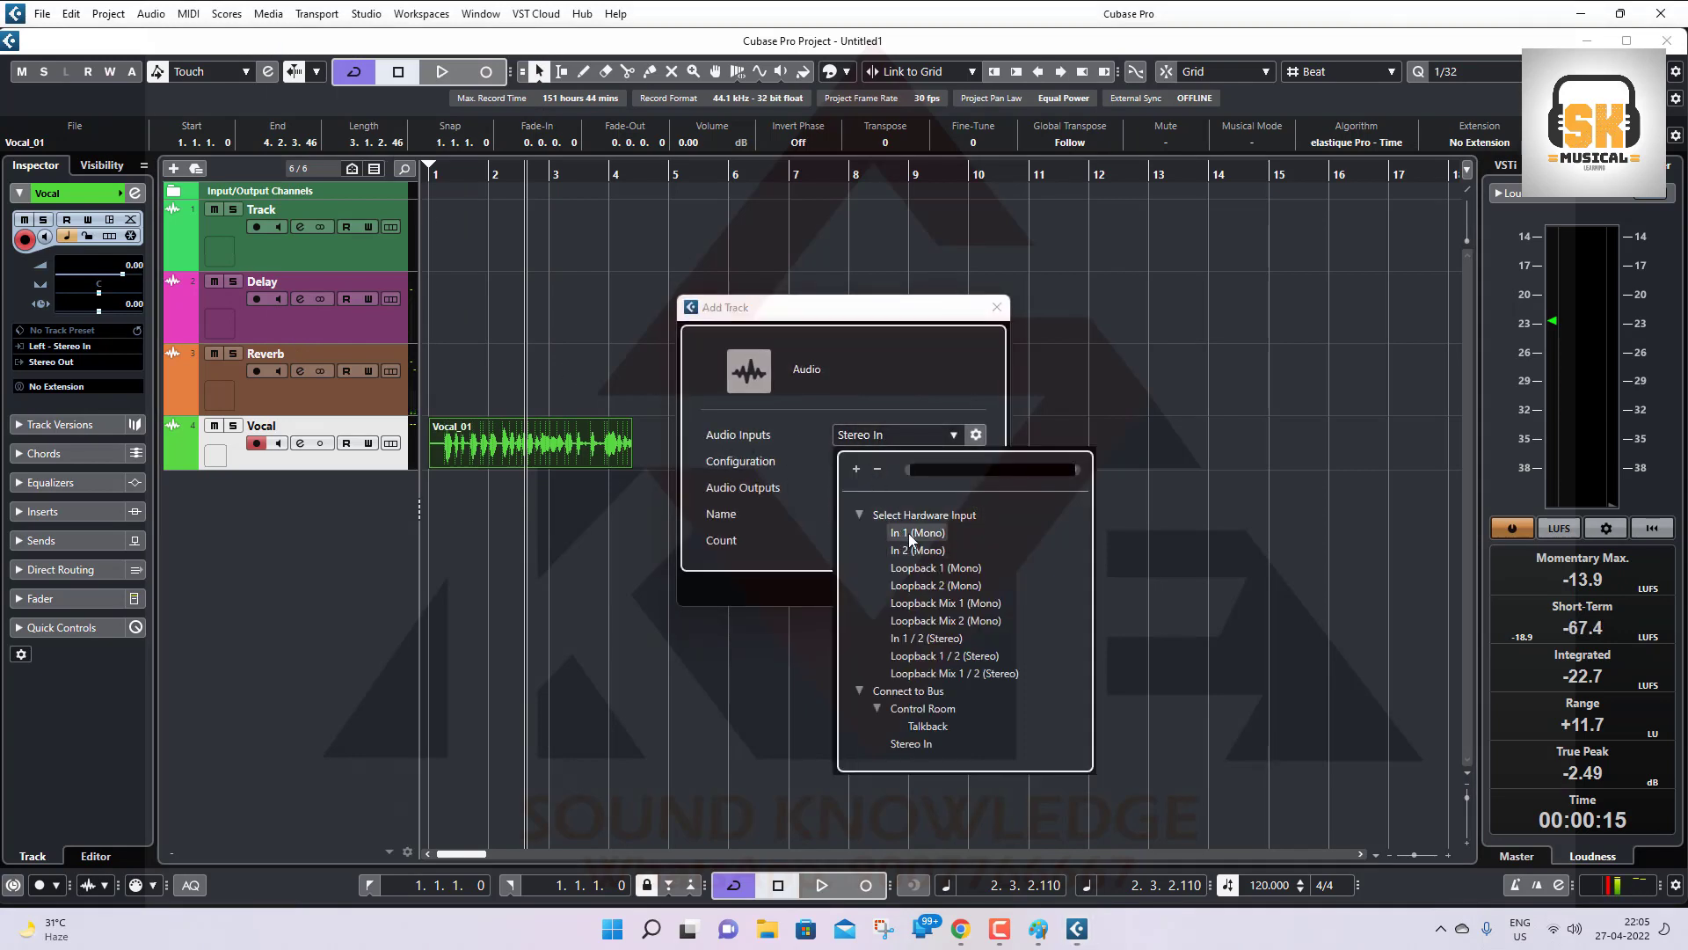
left_click(917, 532)
left_click(872, 461)
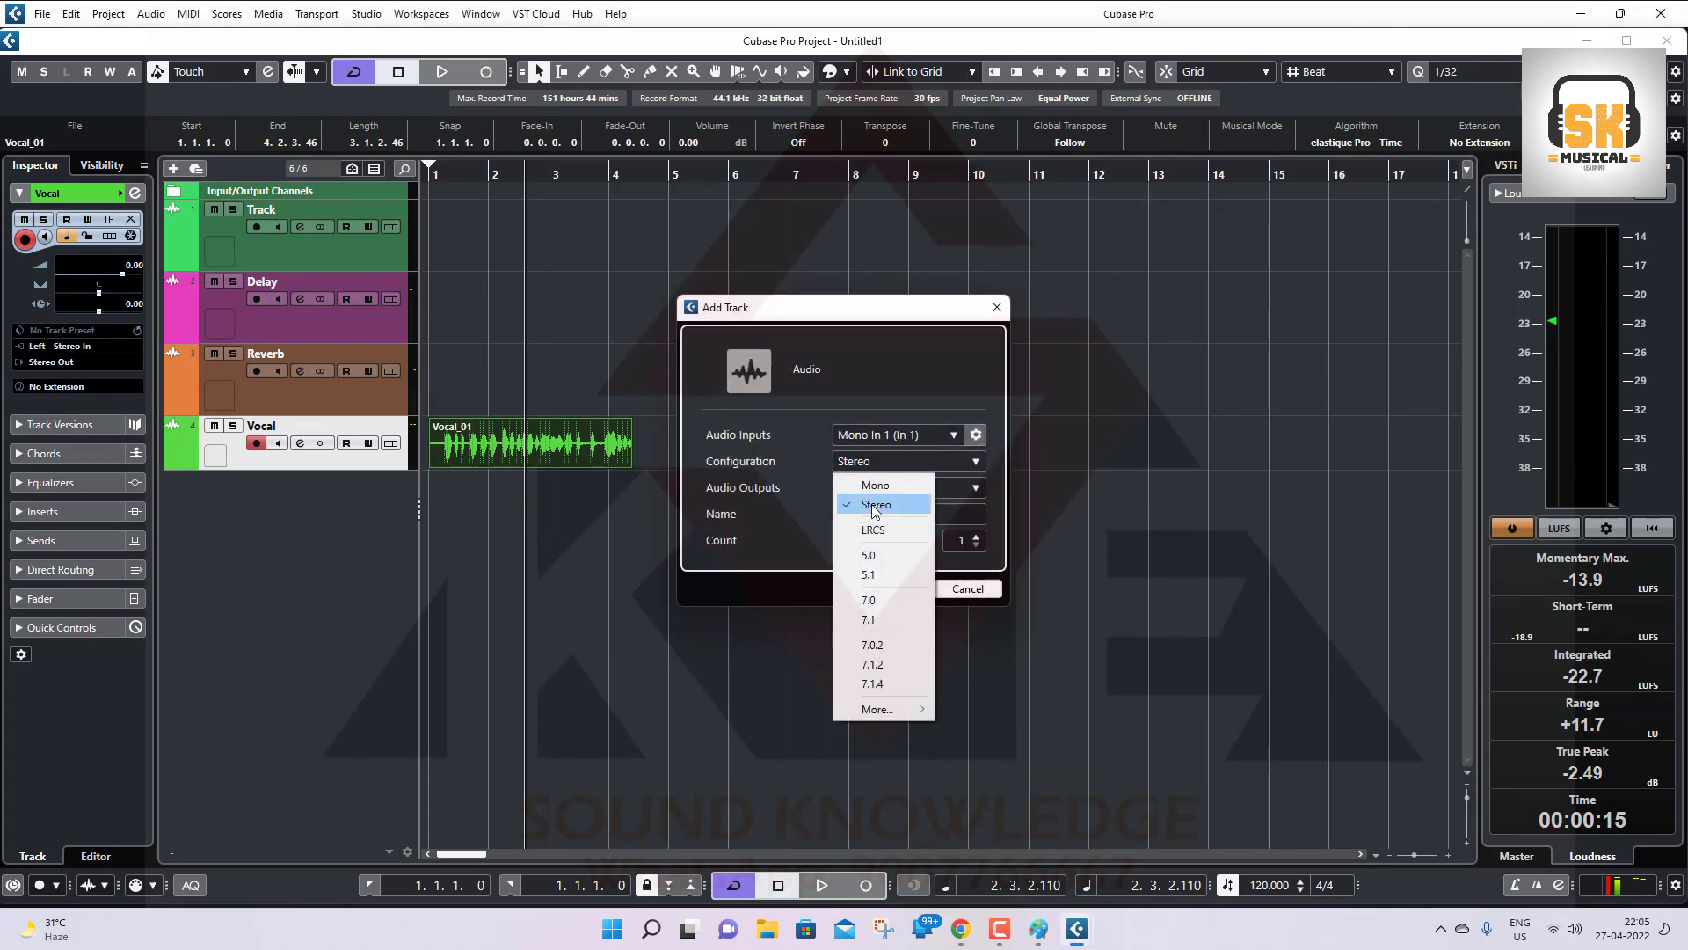
left_click(875, 485)
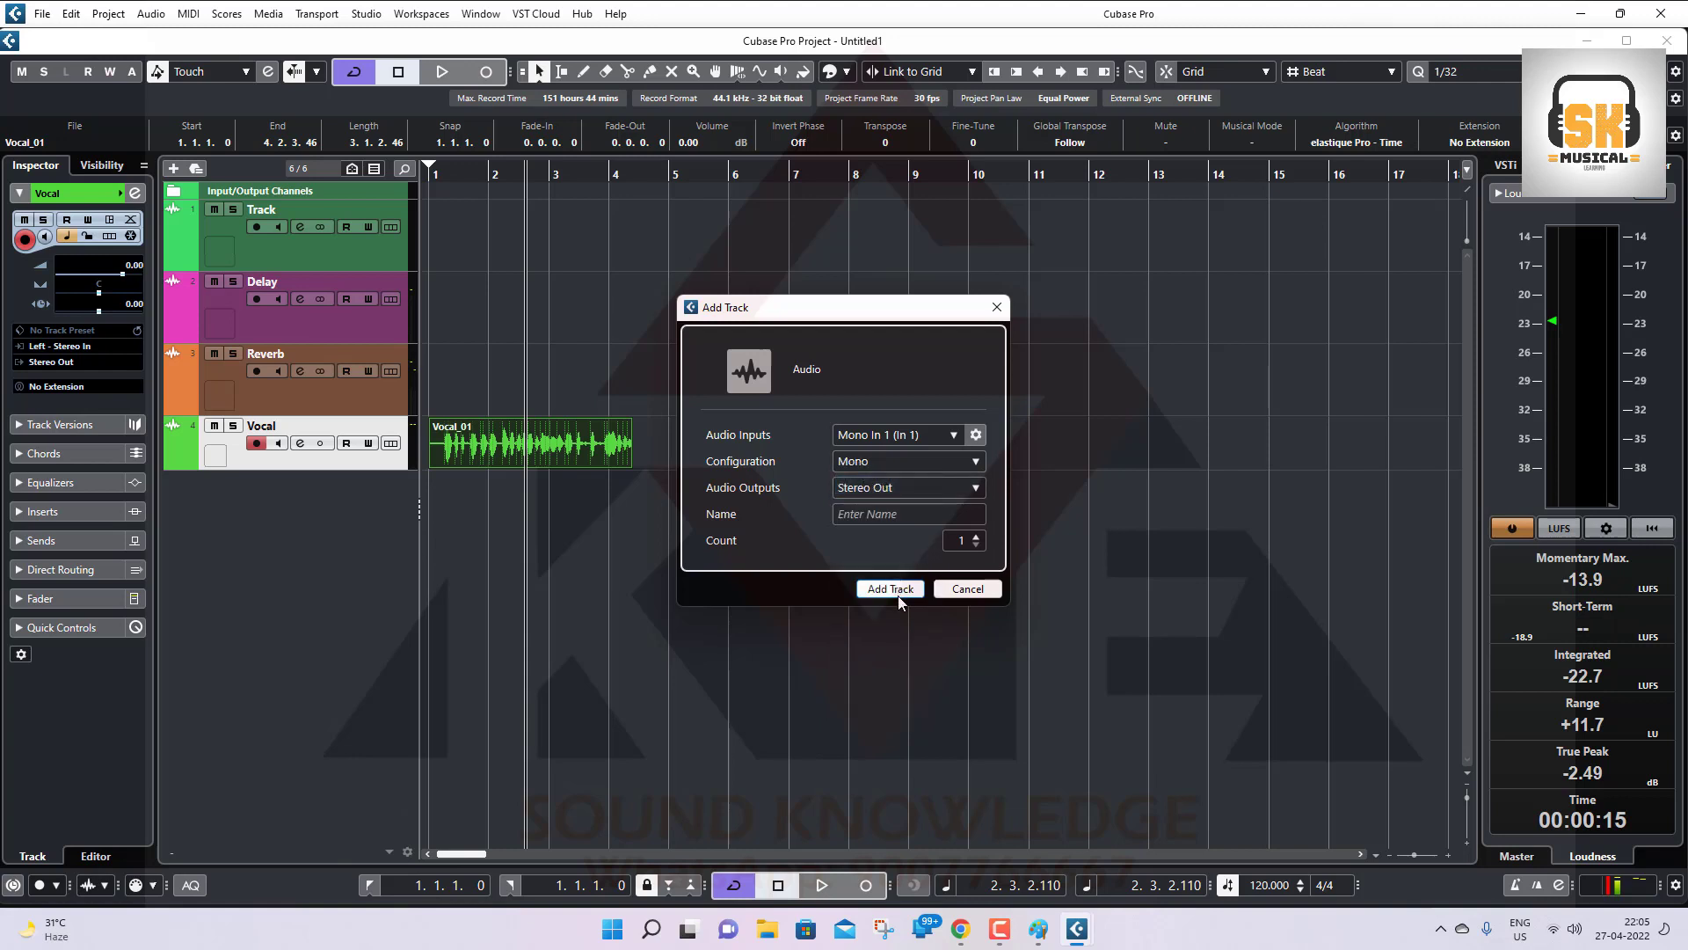
left_click(891, 589)
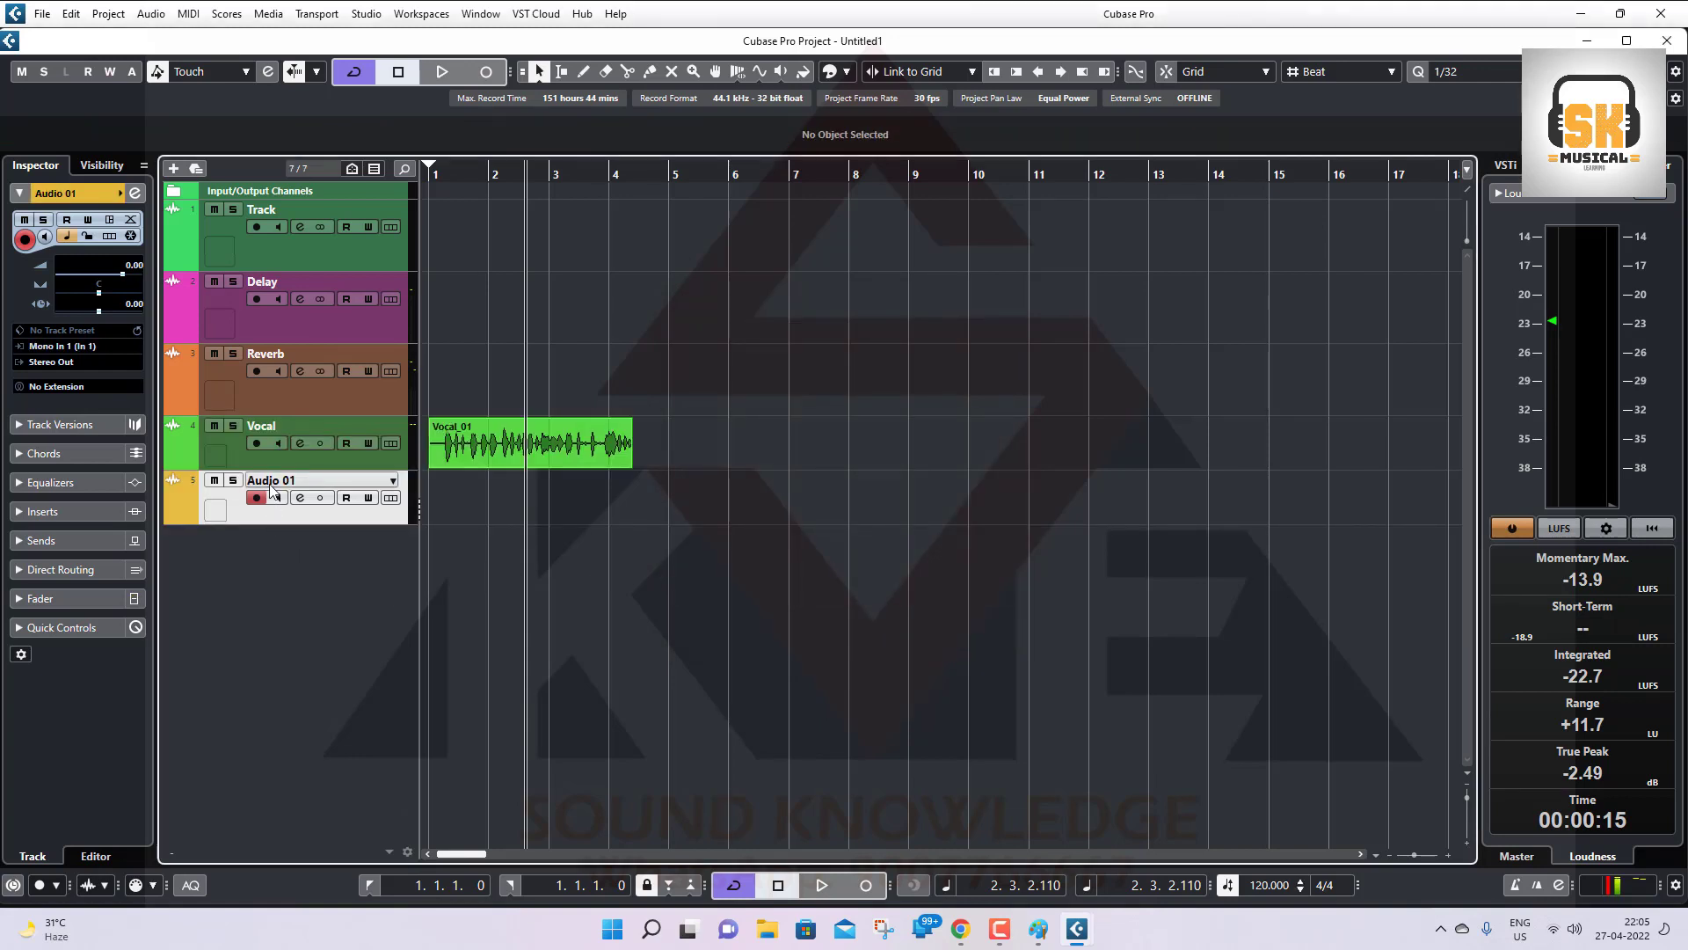
Return to the project start and turn on input monitoring for the Audio 01 and Reverb tracks
key("Home")
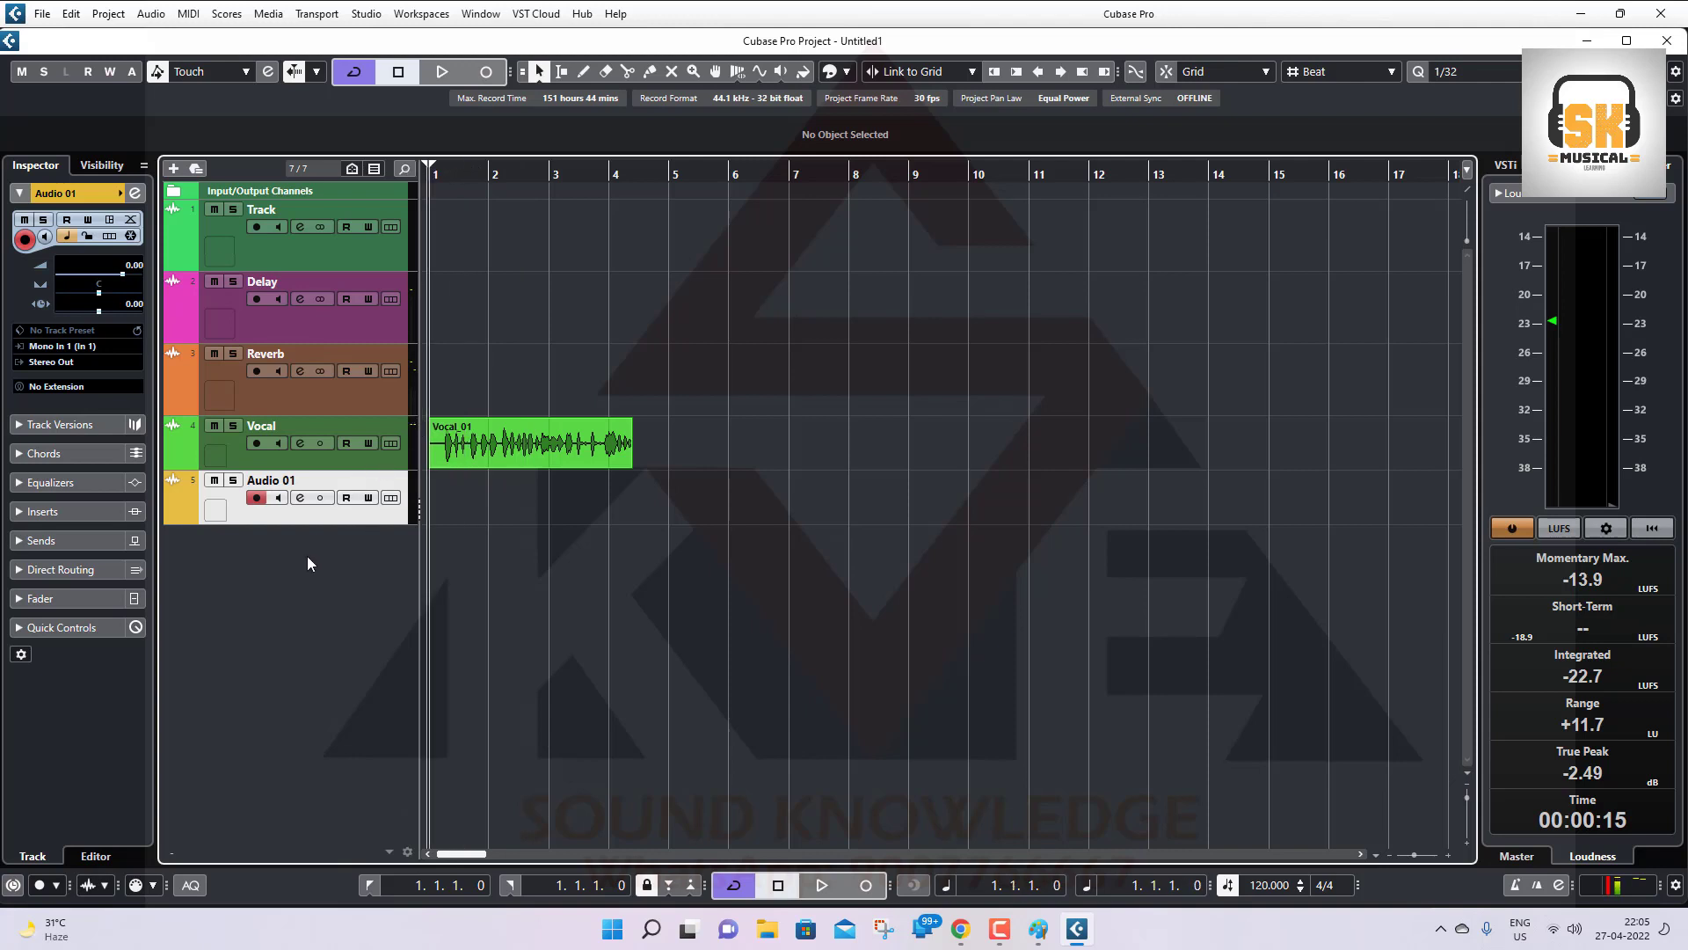
left_click(279, 499)
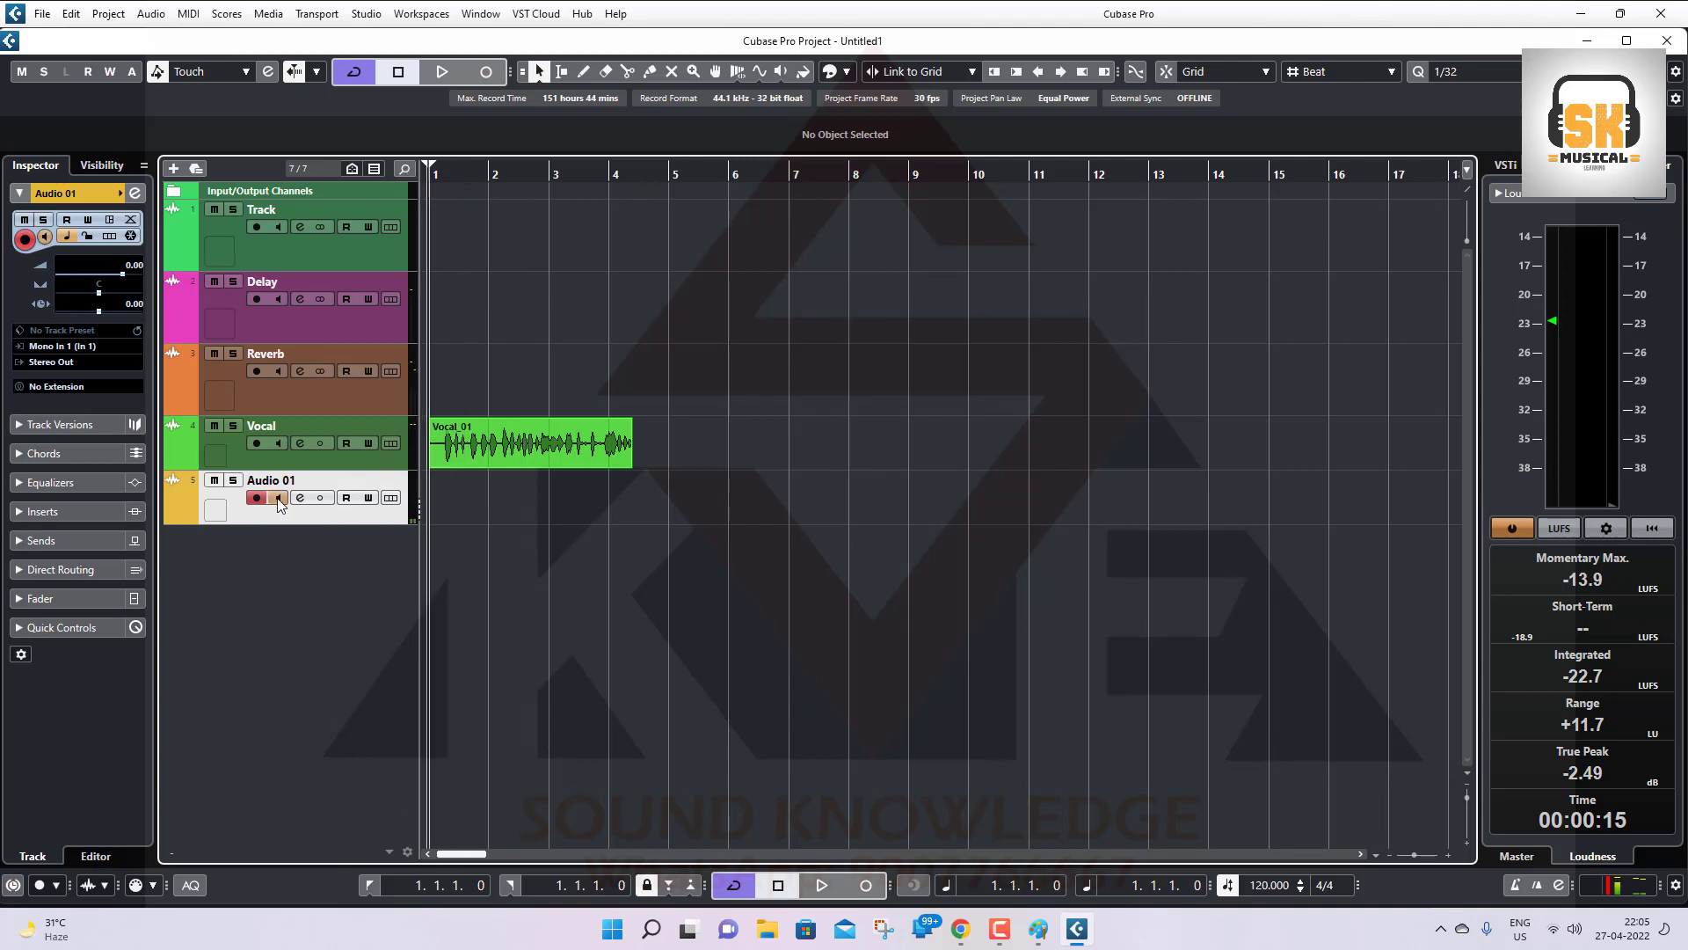
left_click(277, 370)
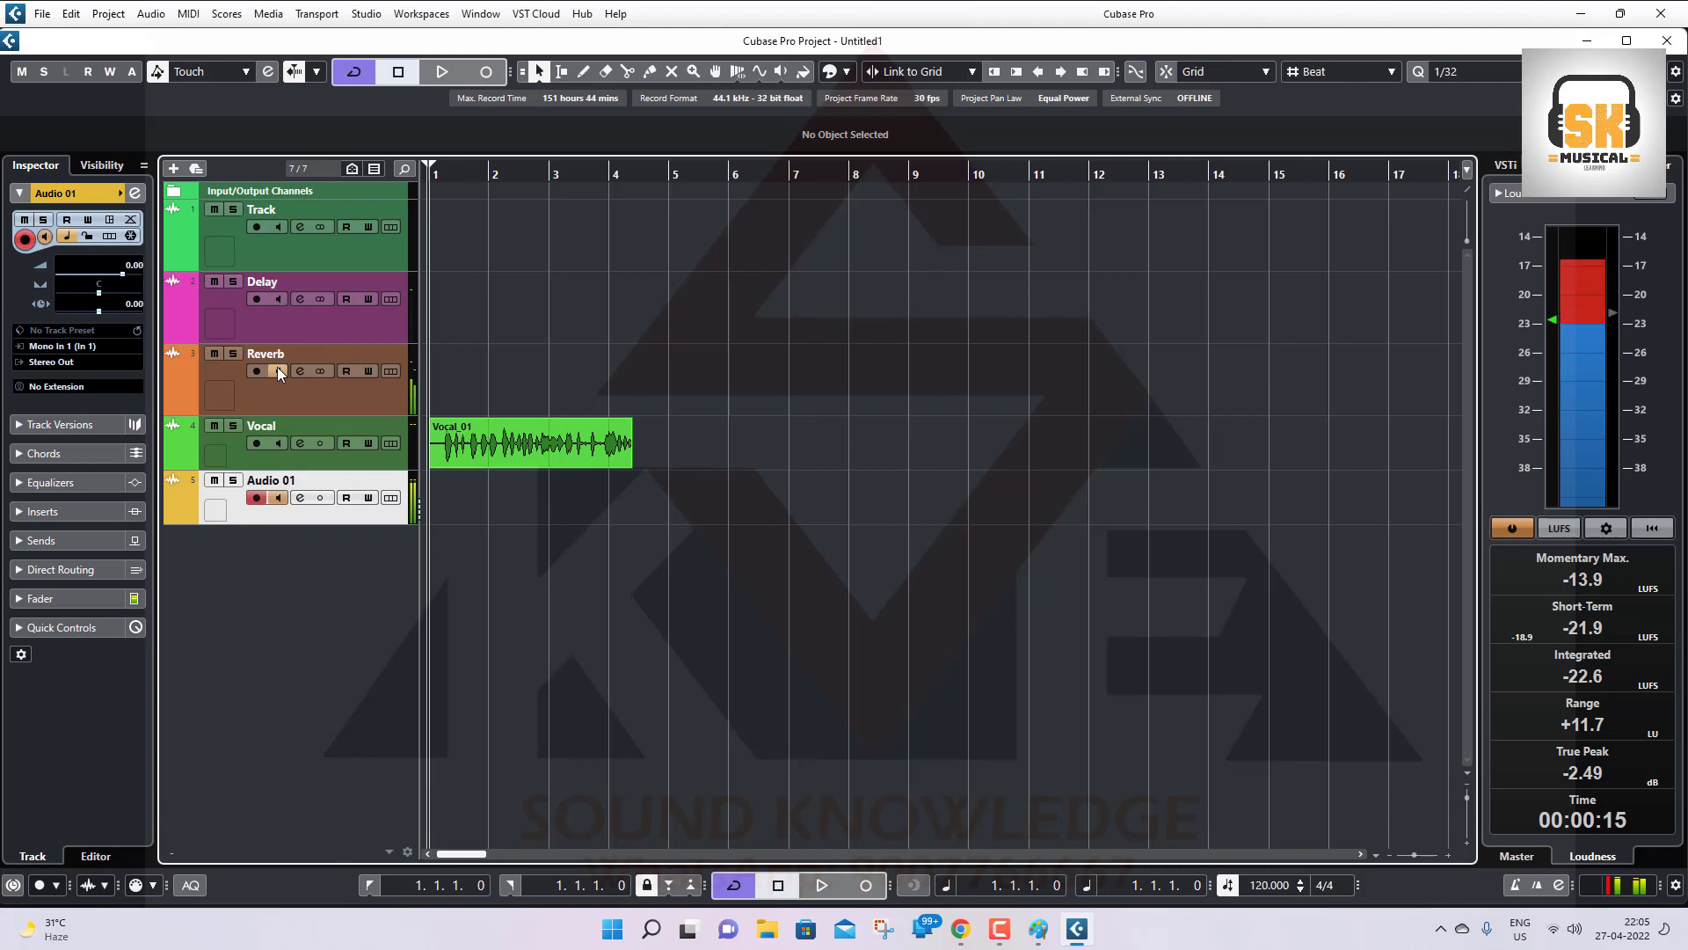
Record a take about two bars long on Audio 01 with Vocal muted, unmute Vocal and turn off all input monitoring
left_click(214, 426)
key("KP_Multiply")
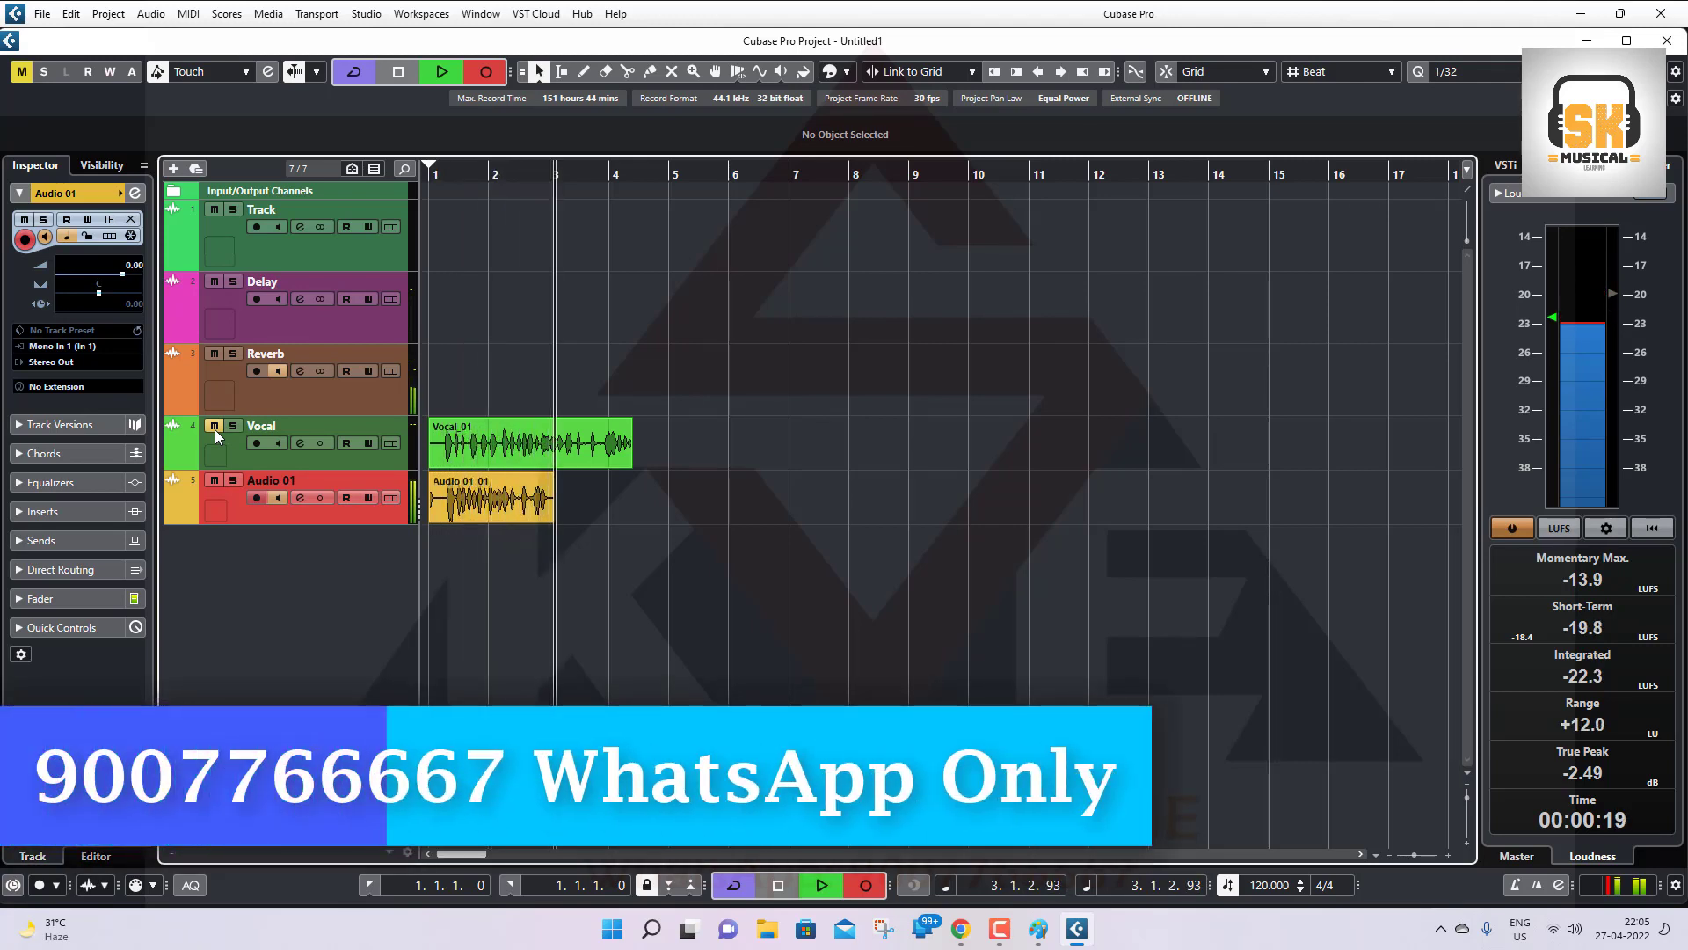
key("space")
left_click(214, 427)
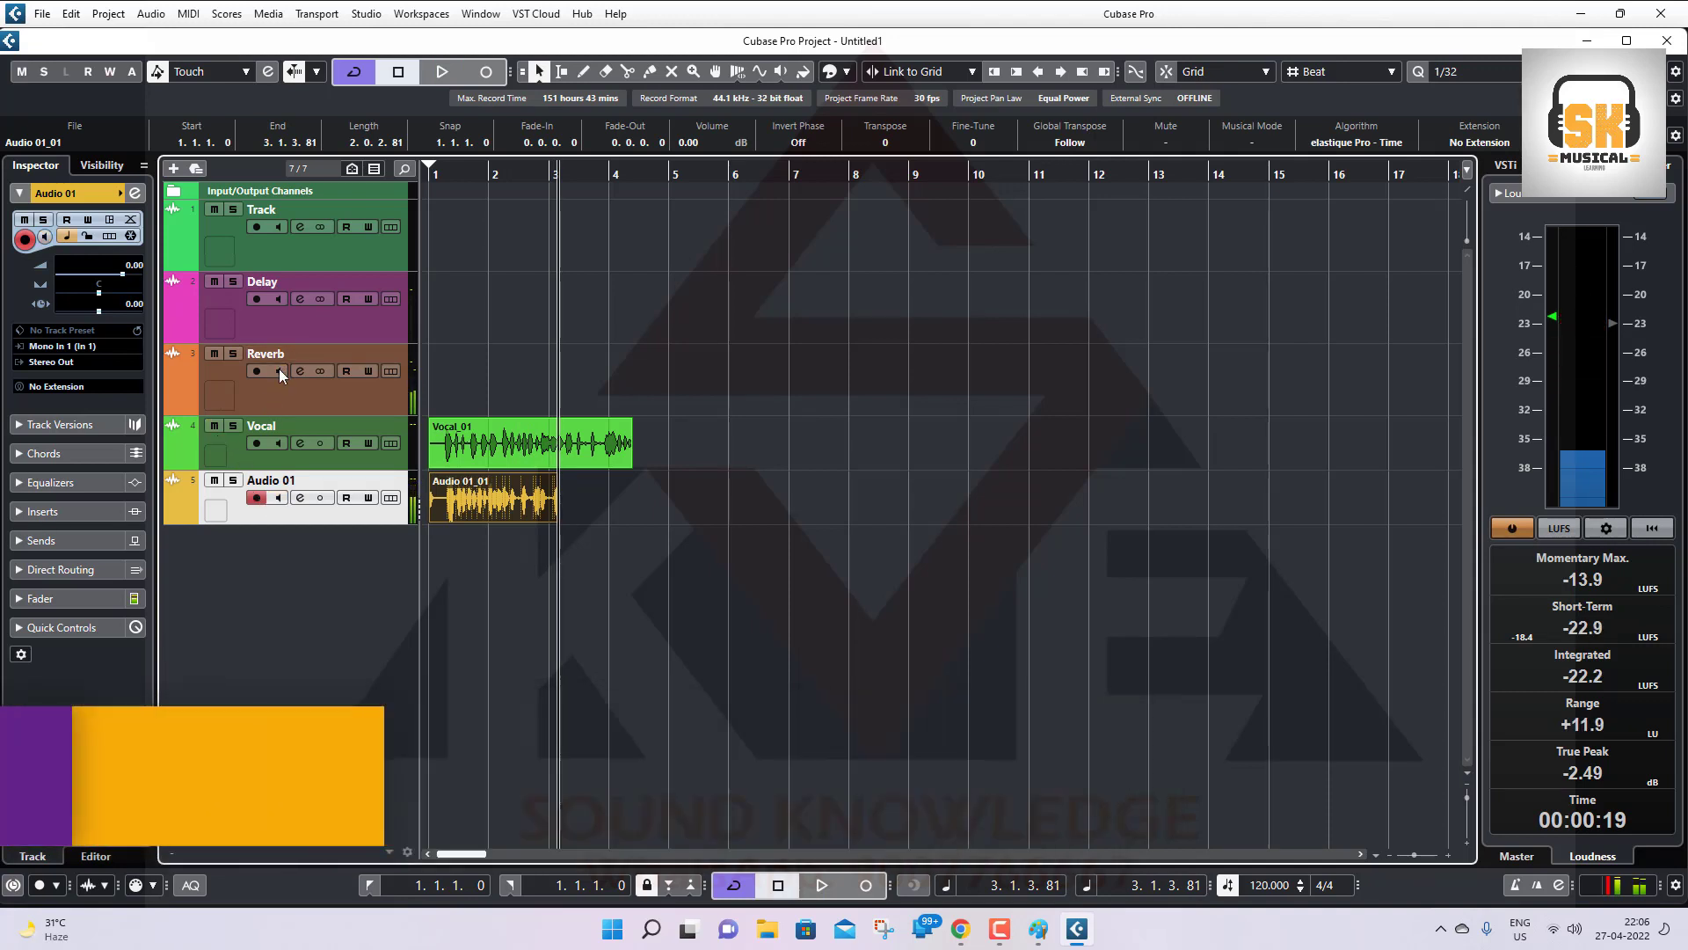
Solo the Audio 01 track and play back its recorded take from the project start
key("Home")
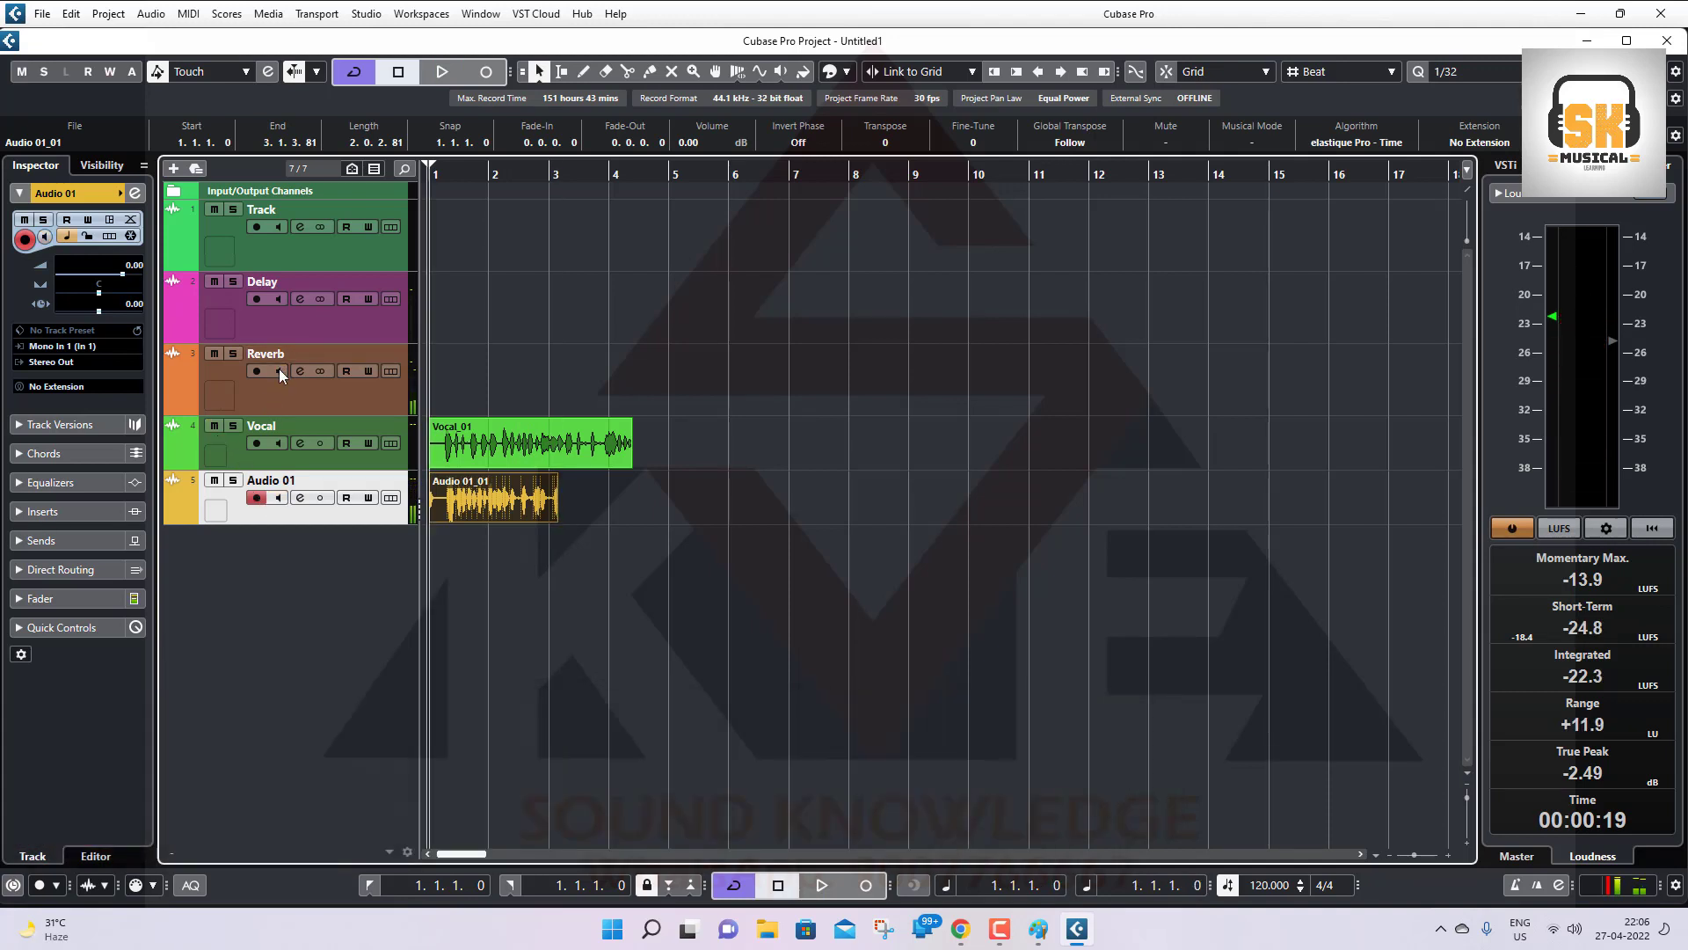
left_click(233, 480)
key("space")
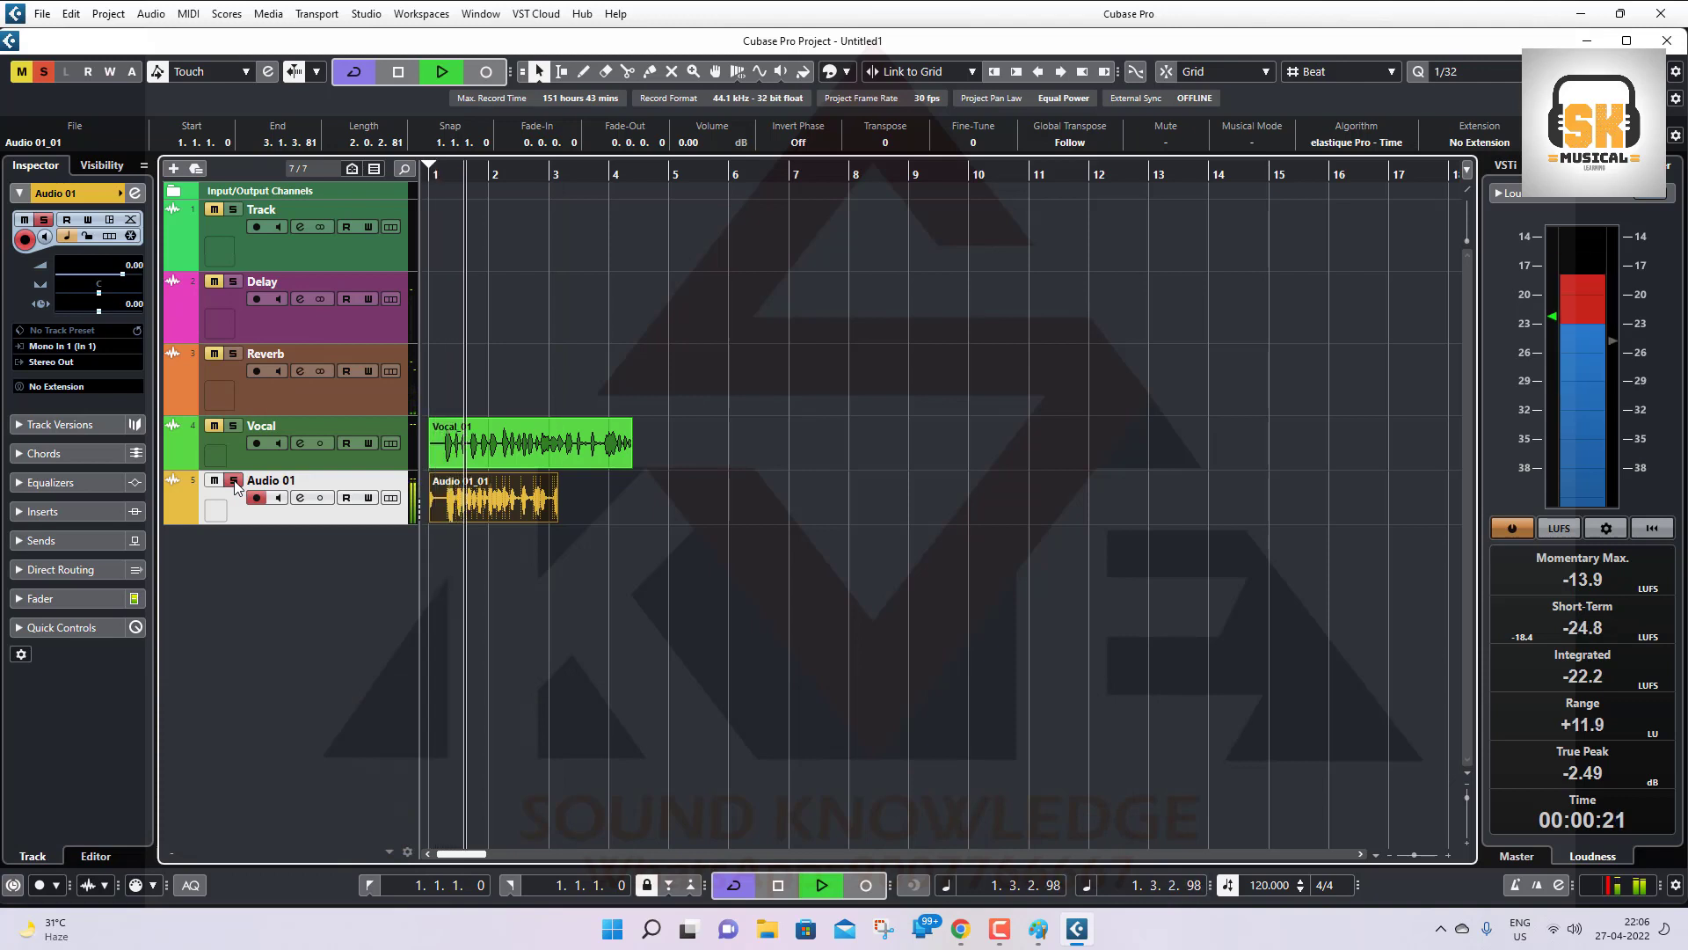
key("space")
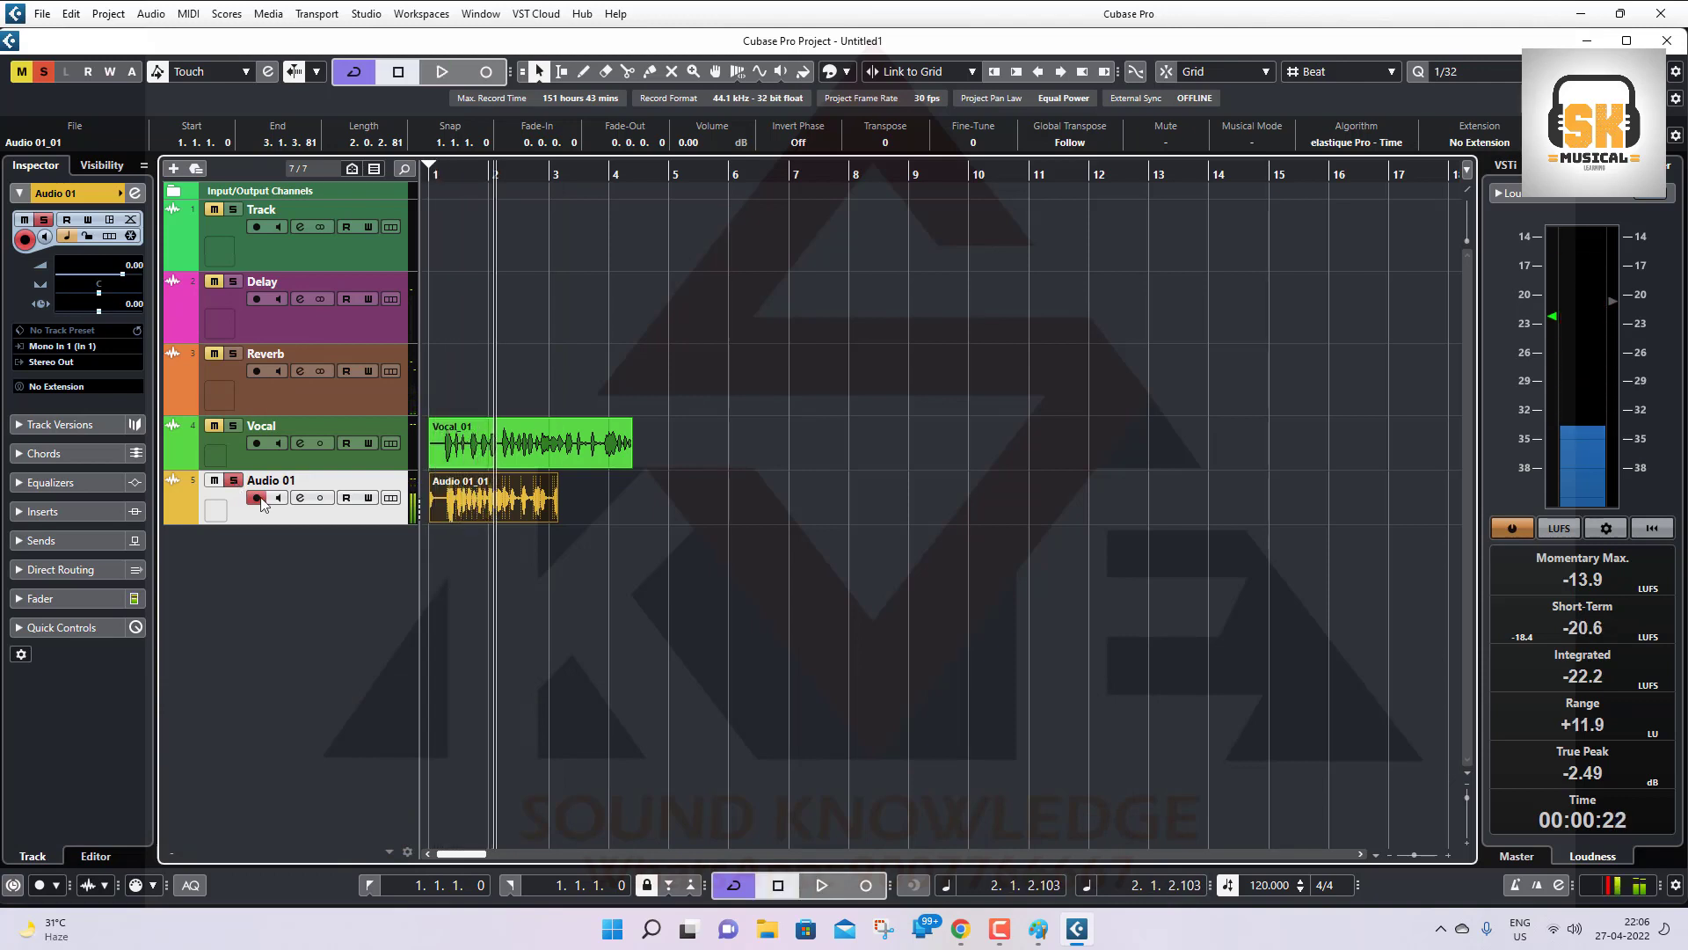
left_click(573, 524)
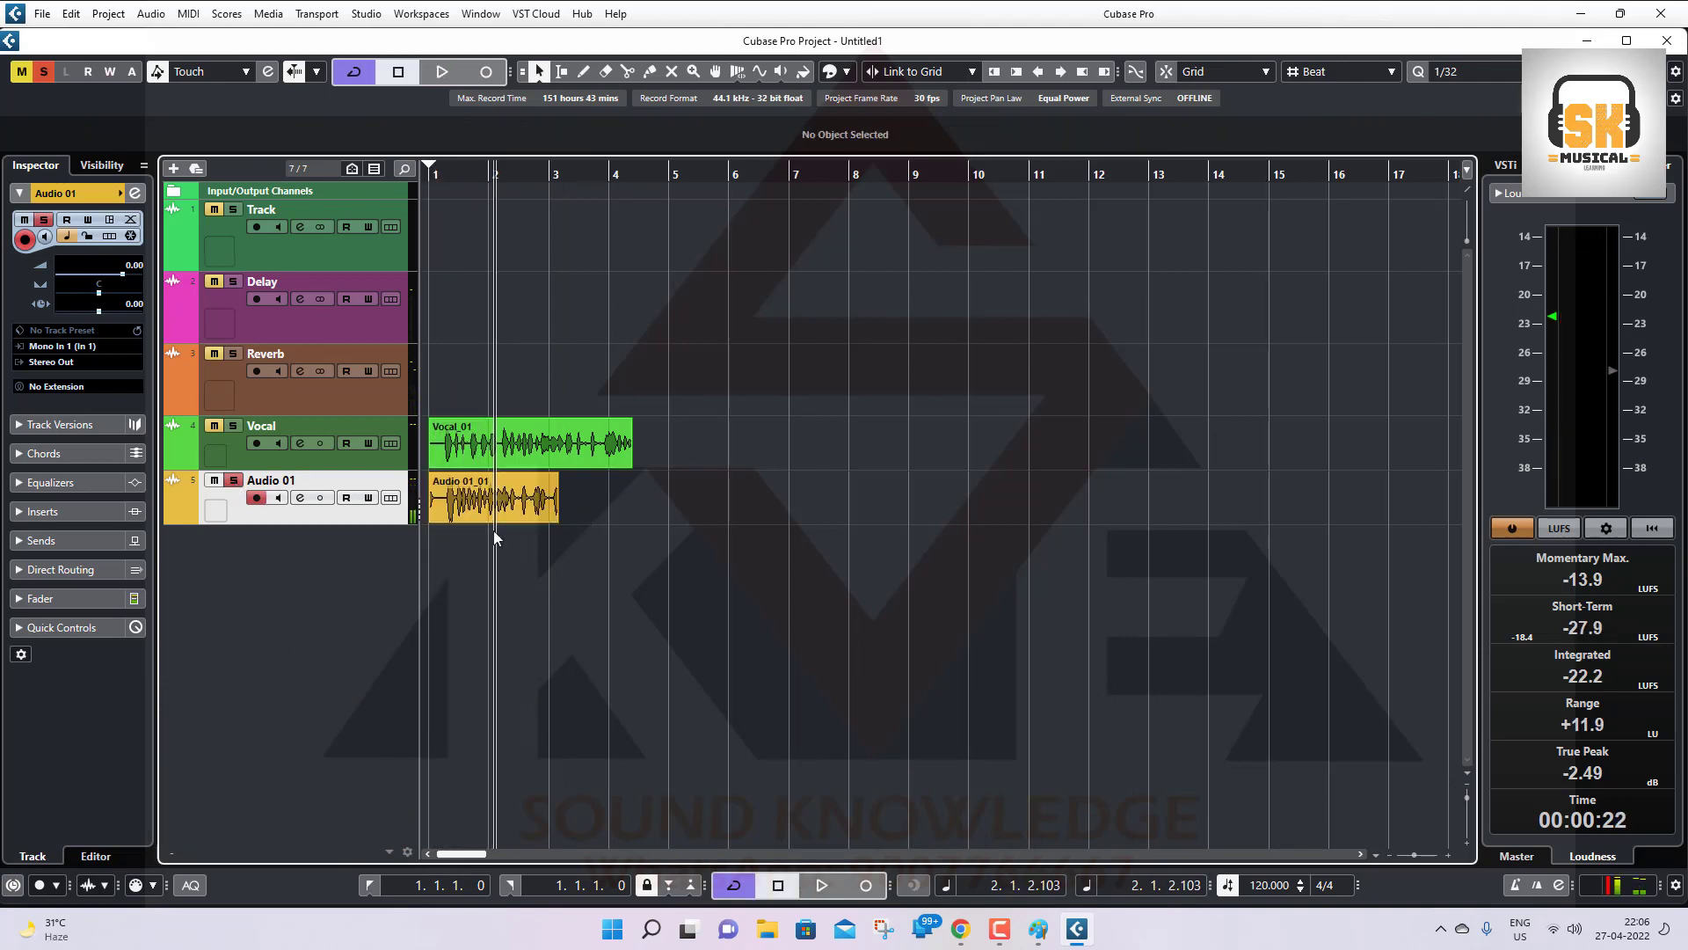
left_click_drag(682, 582, 462, 398)
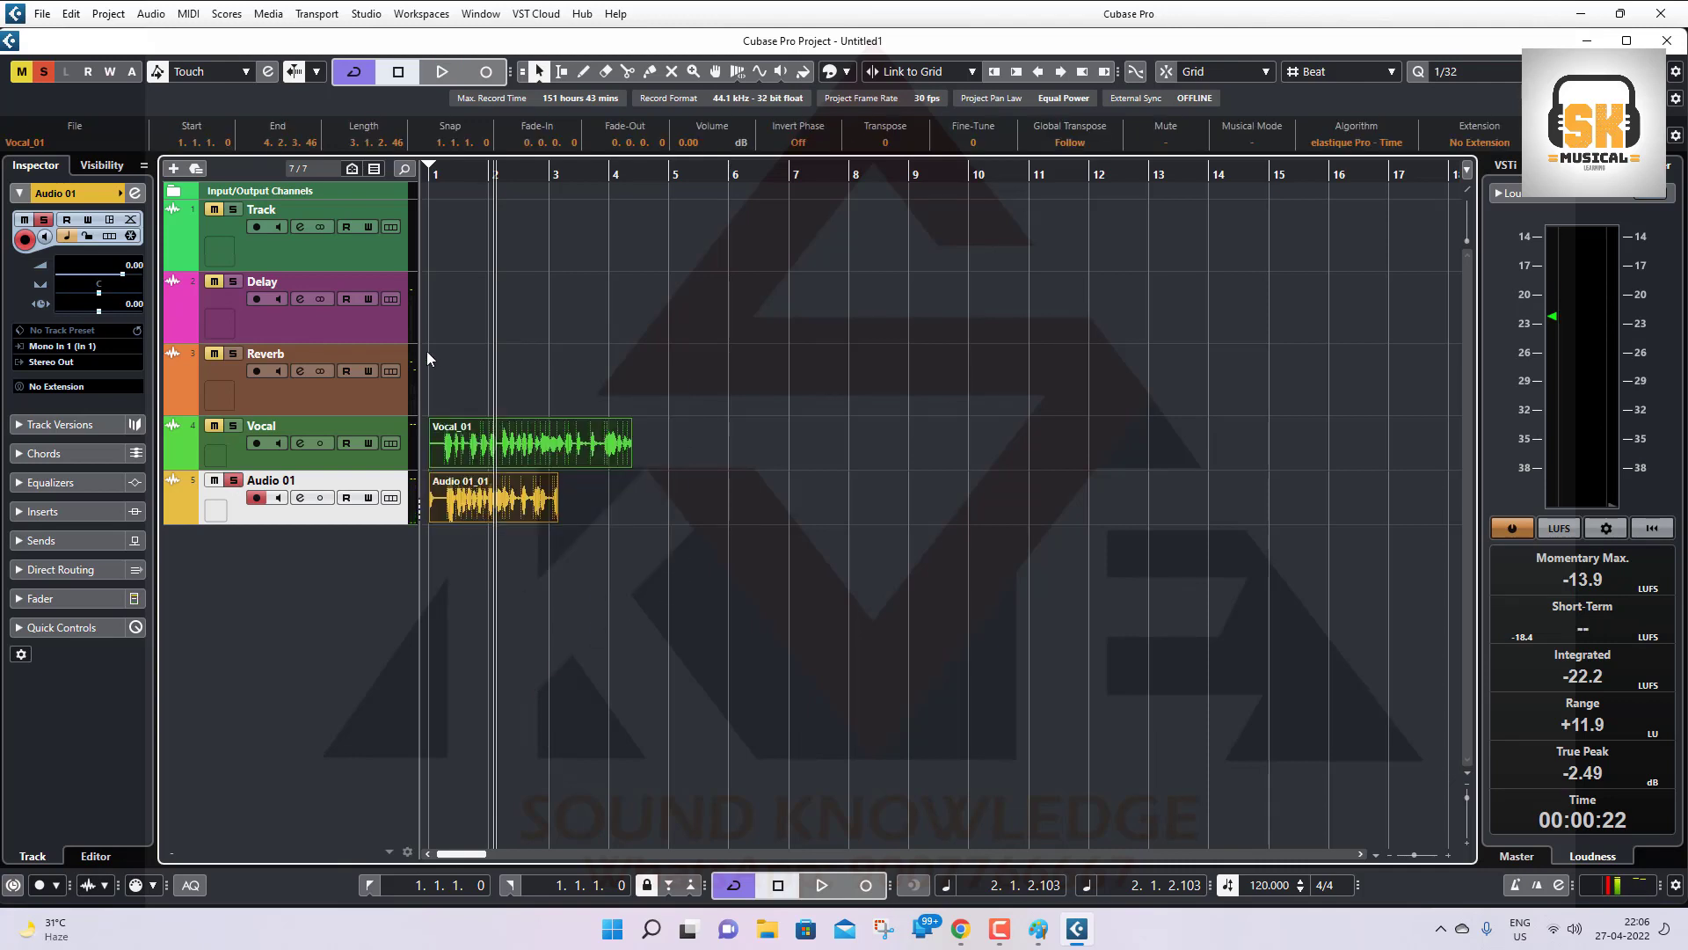
left_click(624, 561)
left_click_drag(684, 573, 460, 390)
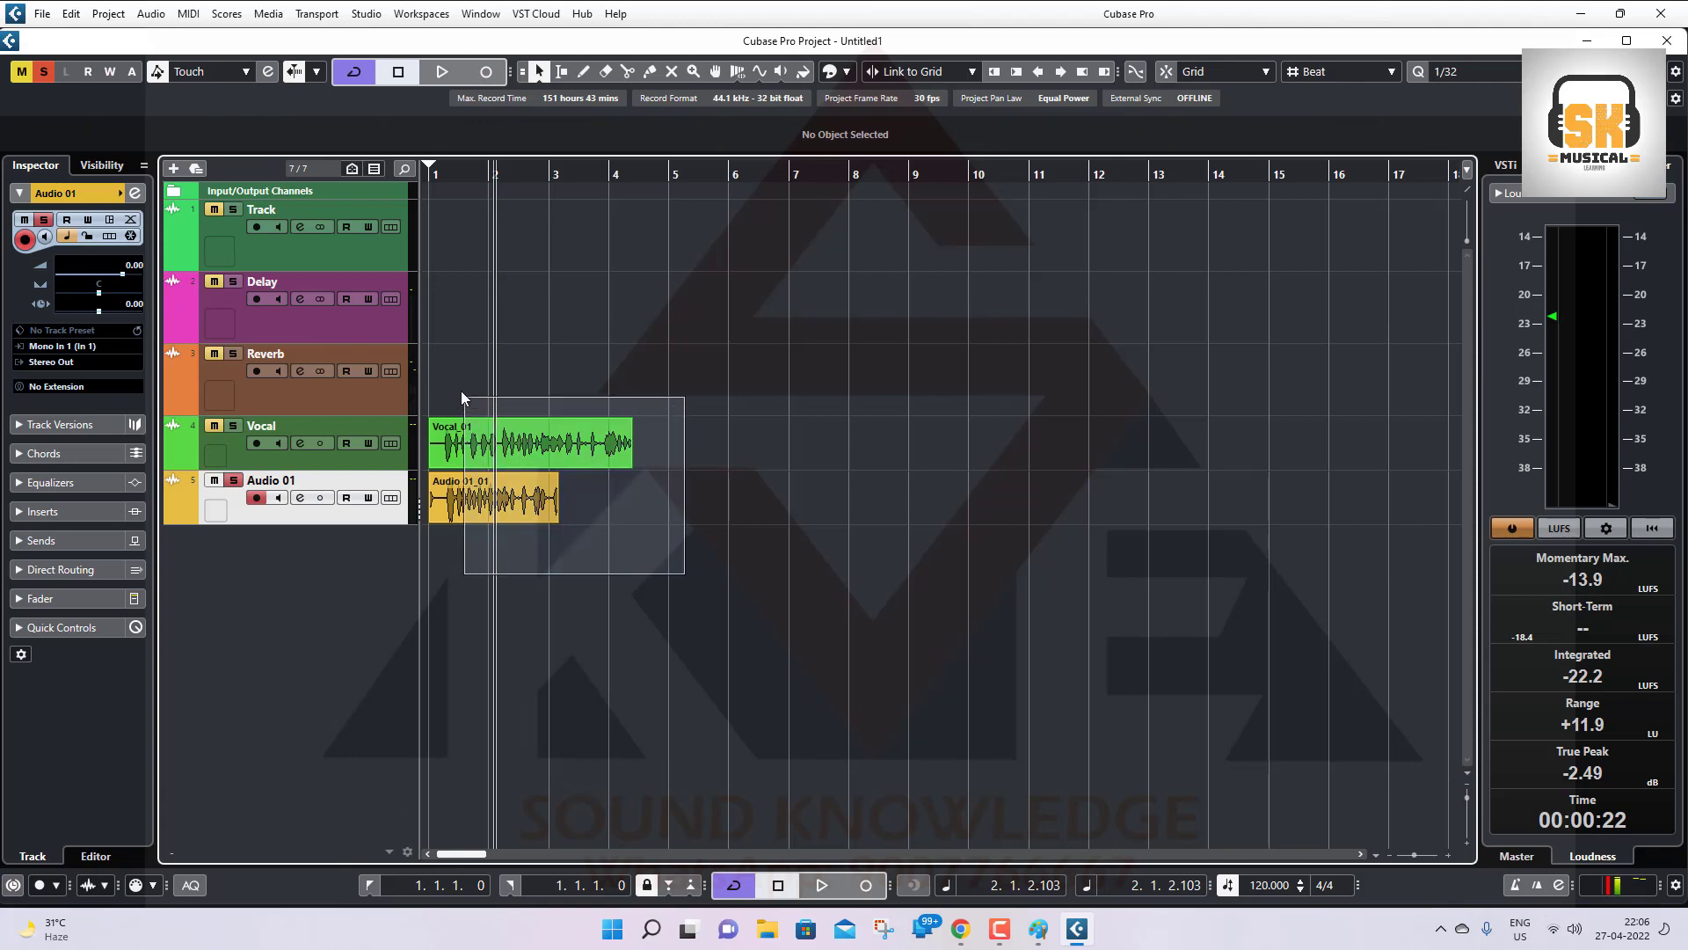
left_click(922, 466)
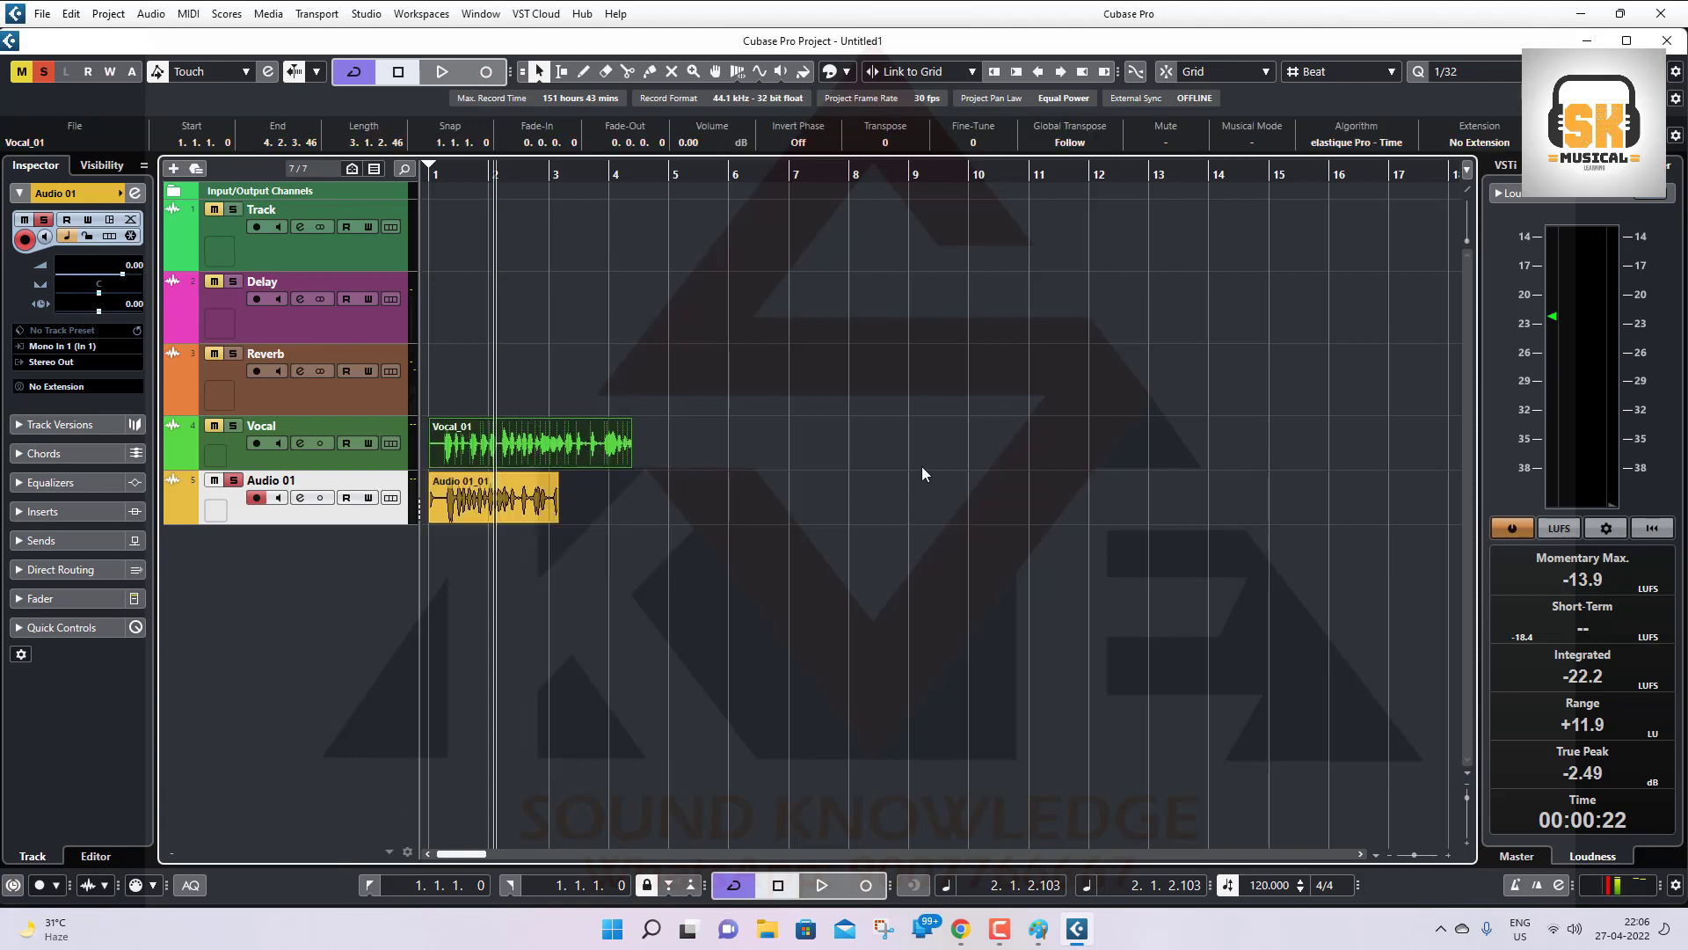
Solo the Vocal track in addition to Audio 01 and leave the Vocal track selected
mouse_move(333, 520)
left_mouse_down()
mouse_move(332, 538)
mouse_move(334, 524)
left_mouse_up()
left_click(371, 461)
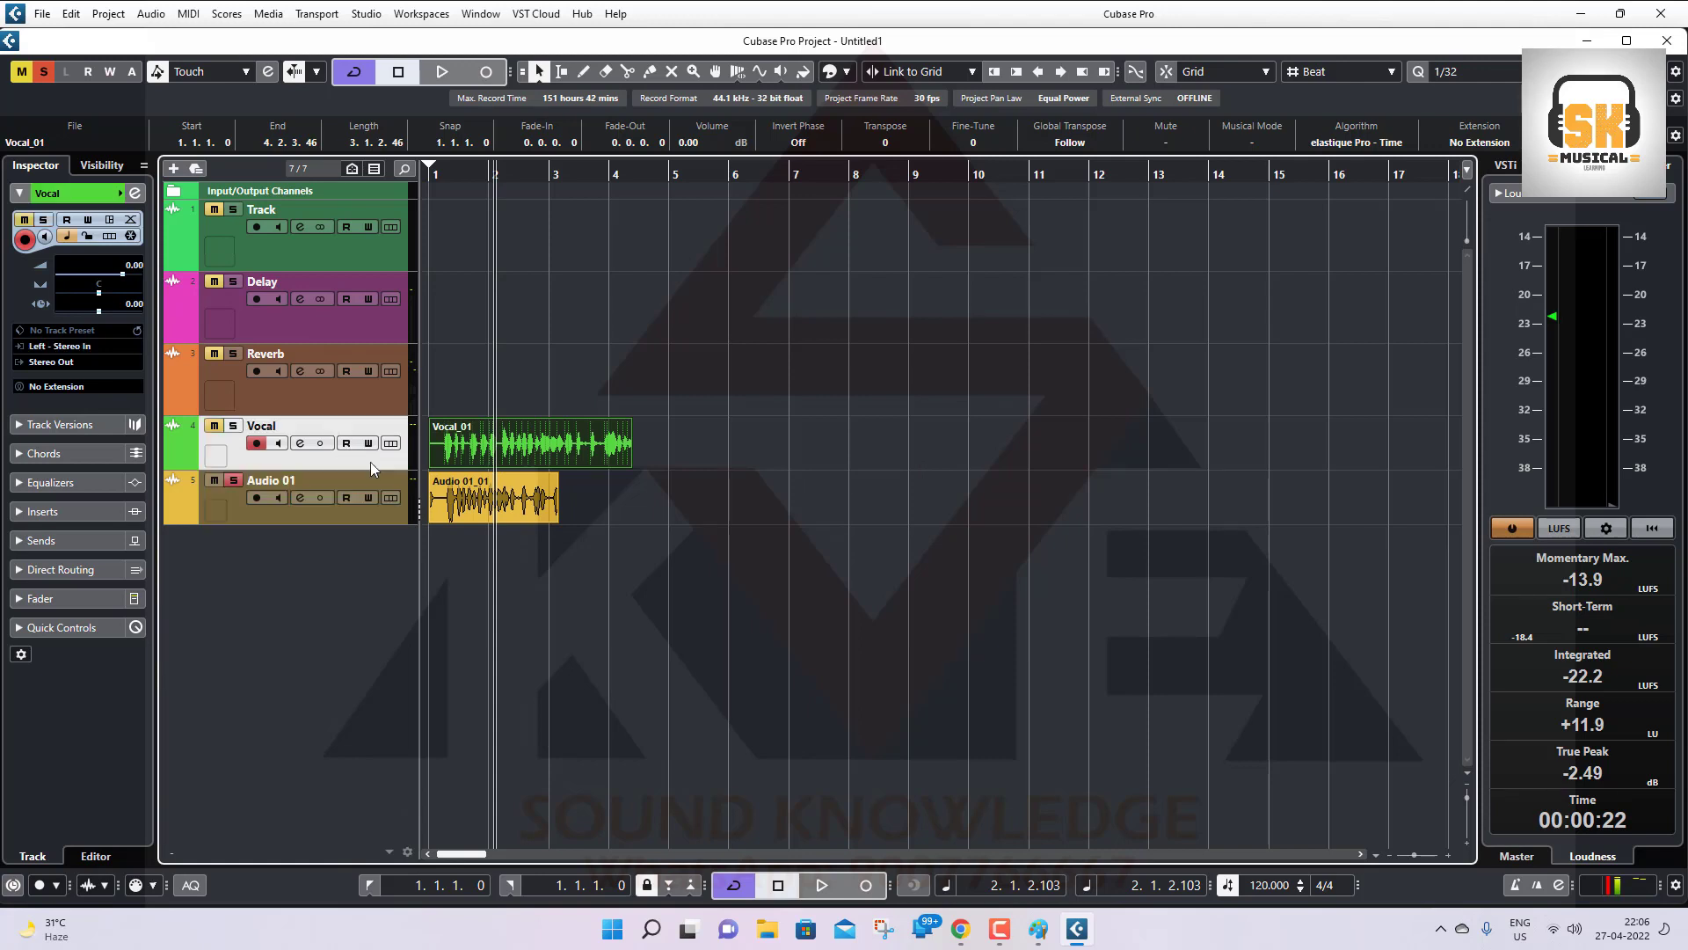
left_click_drag(376, 472, 378, 473)
left_click(351, 519)
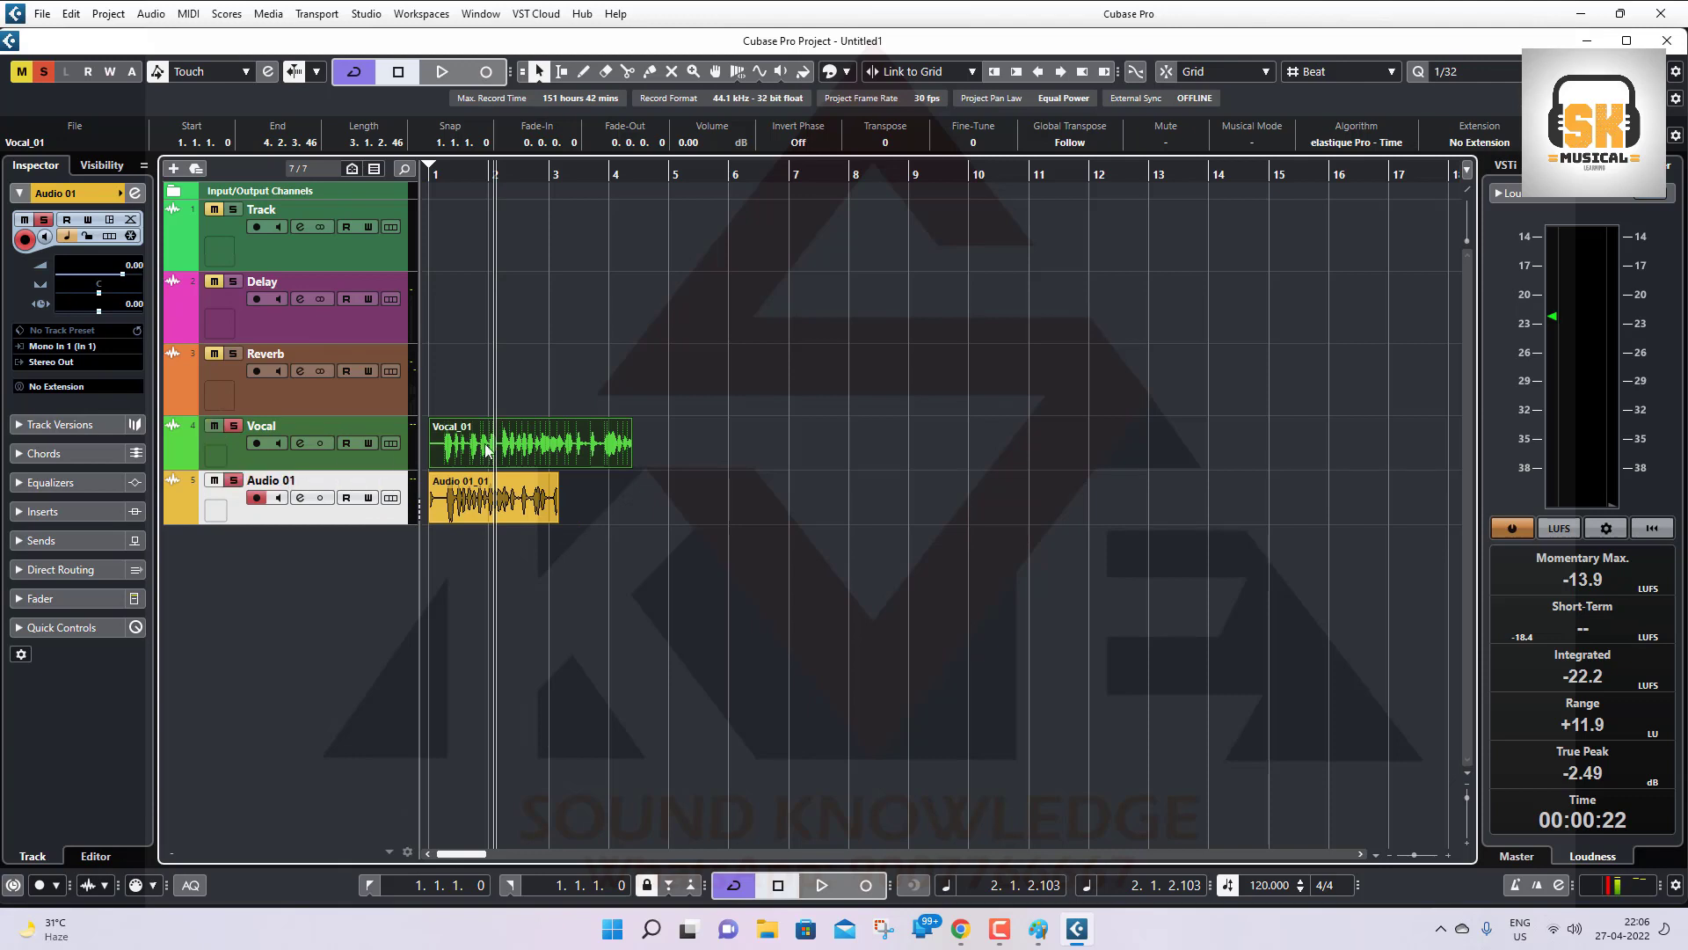
left_click(345, 460)
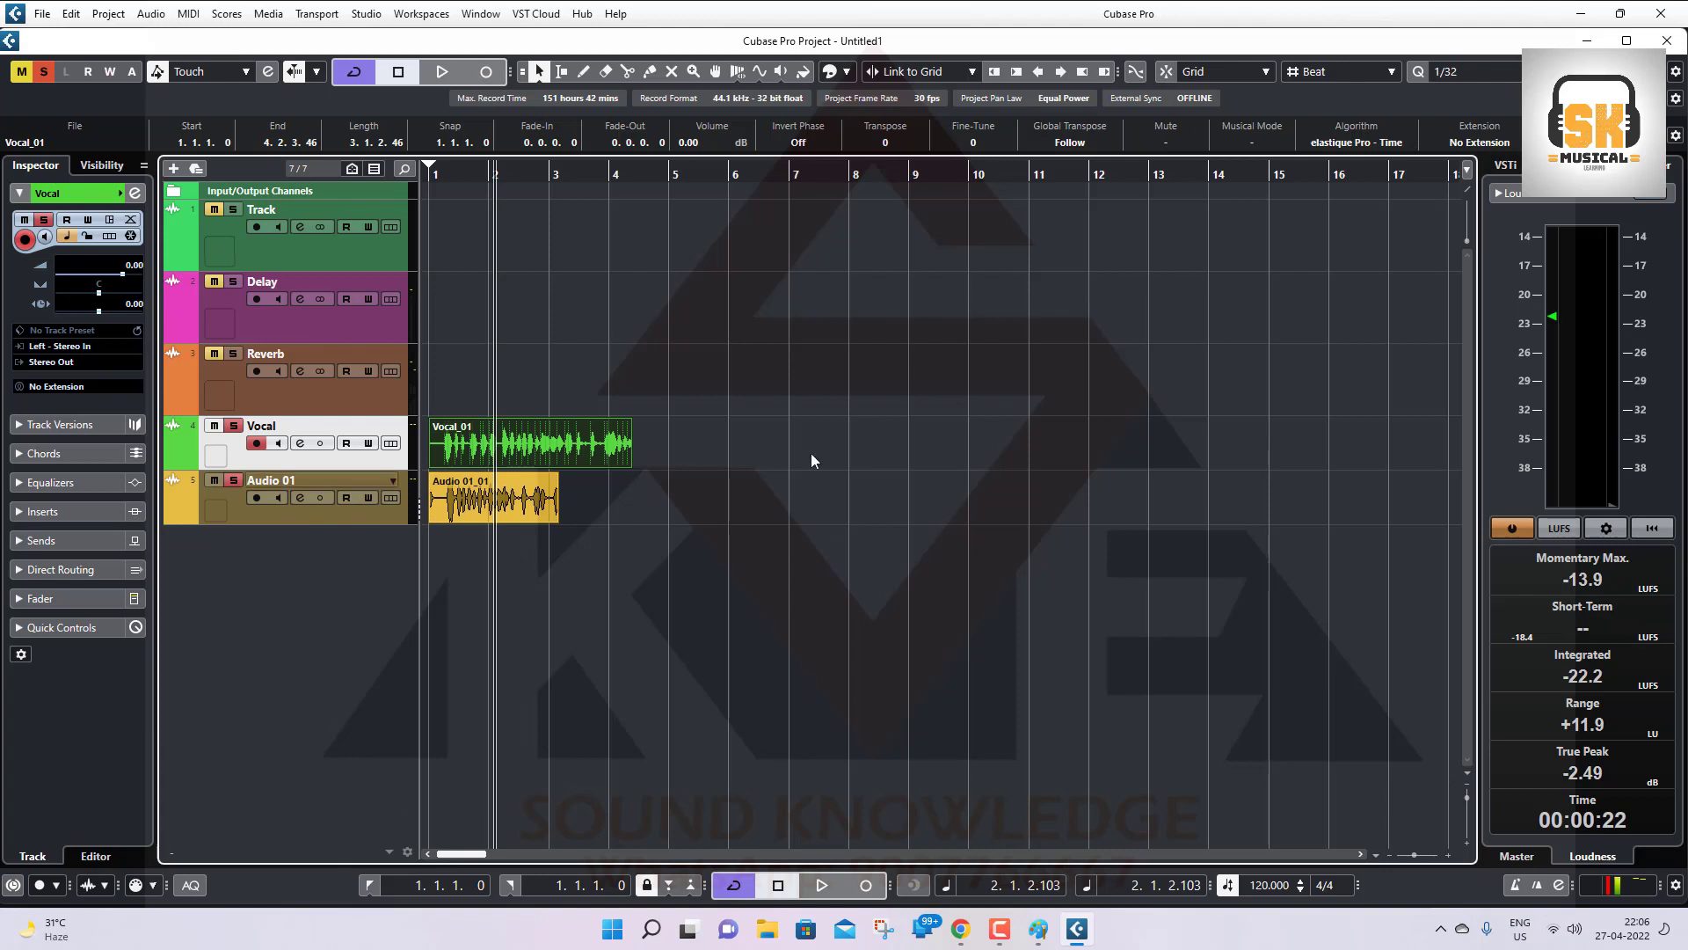
Close the project without saving it and delete the newly created files
left_click(1666, 41)
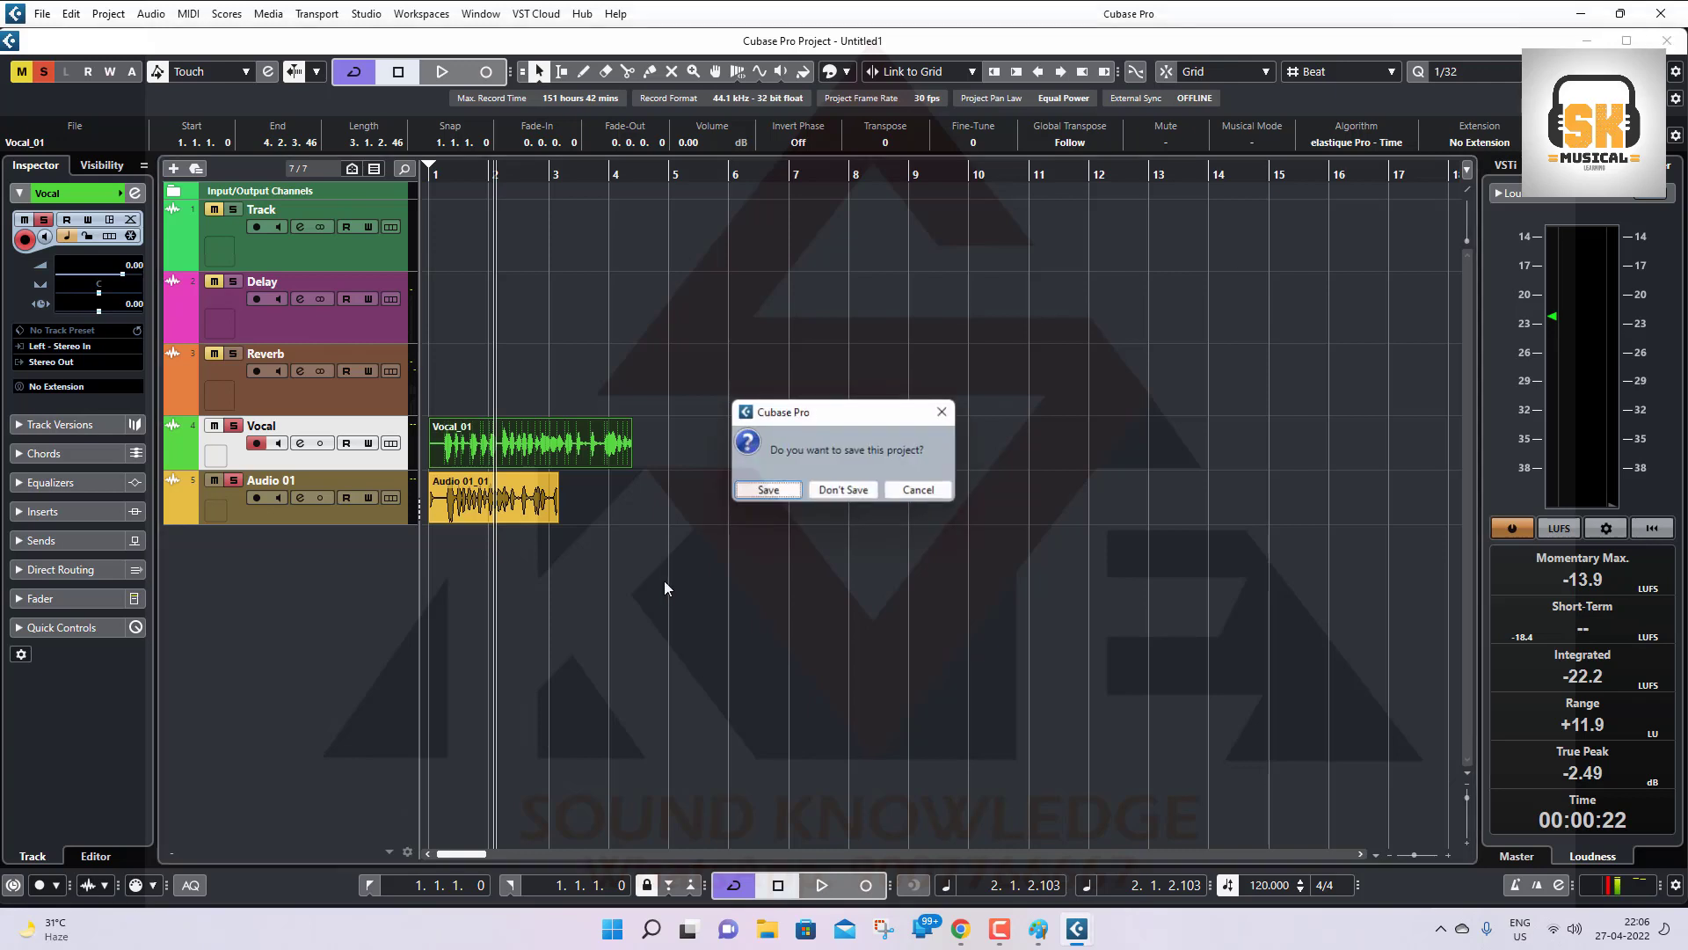
left_click(844, 490)
left_click(806, 489)
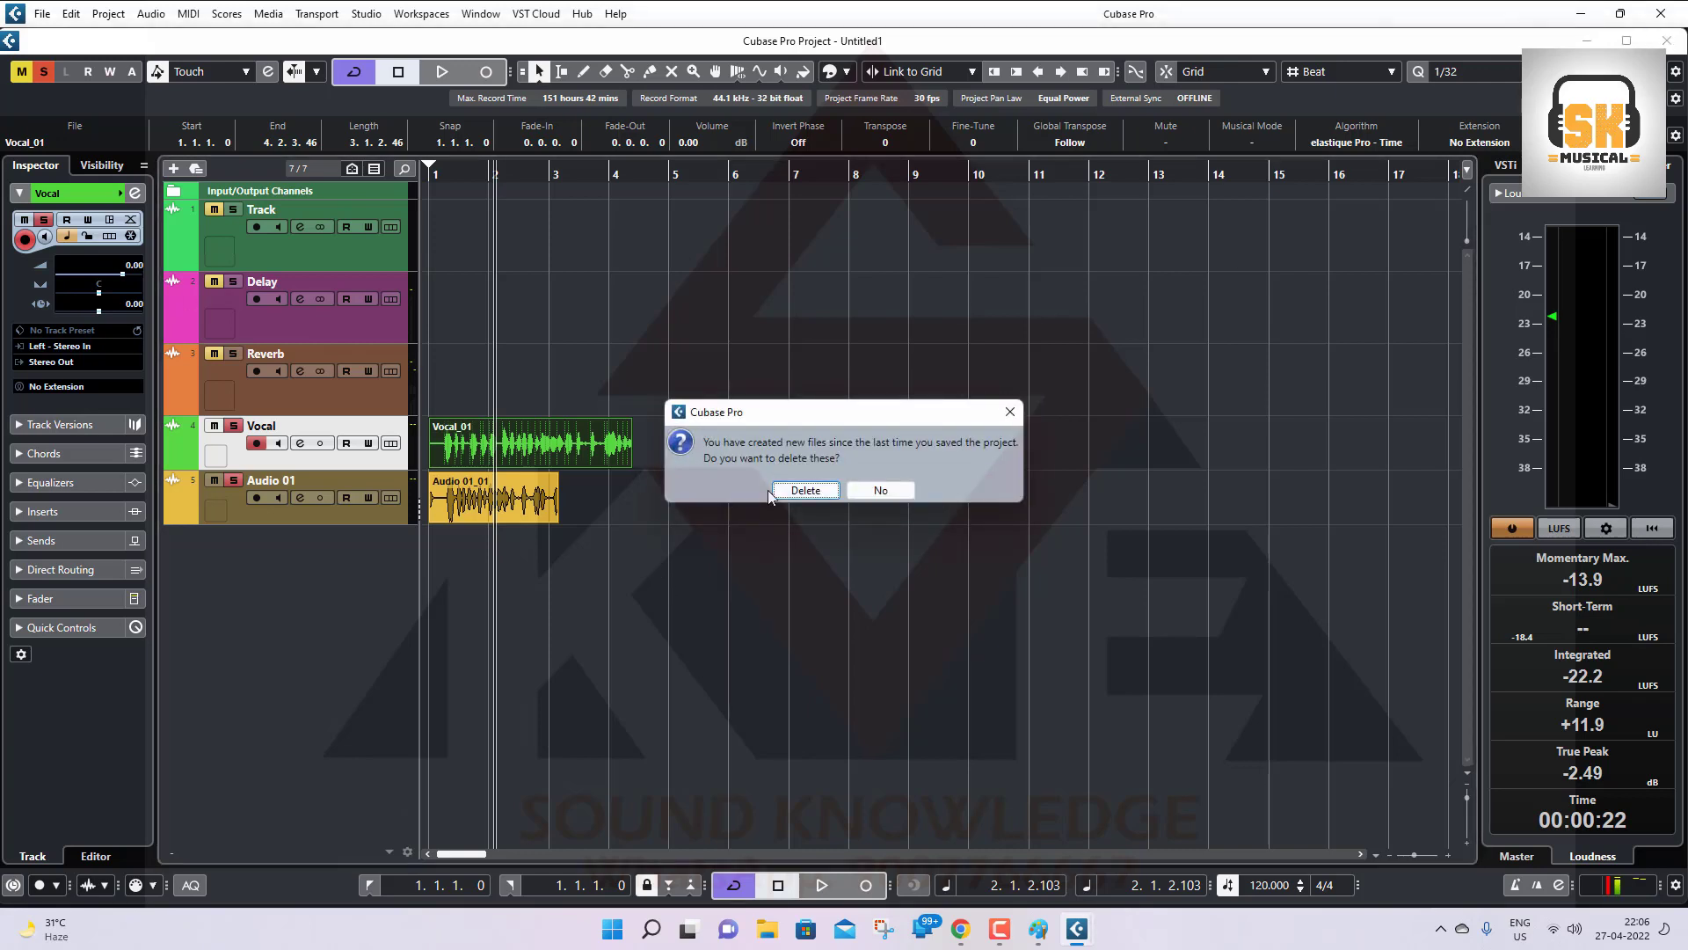
left_click(806, 490)
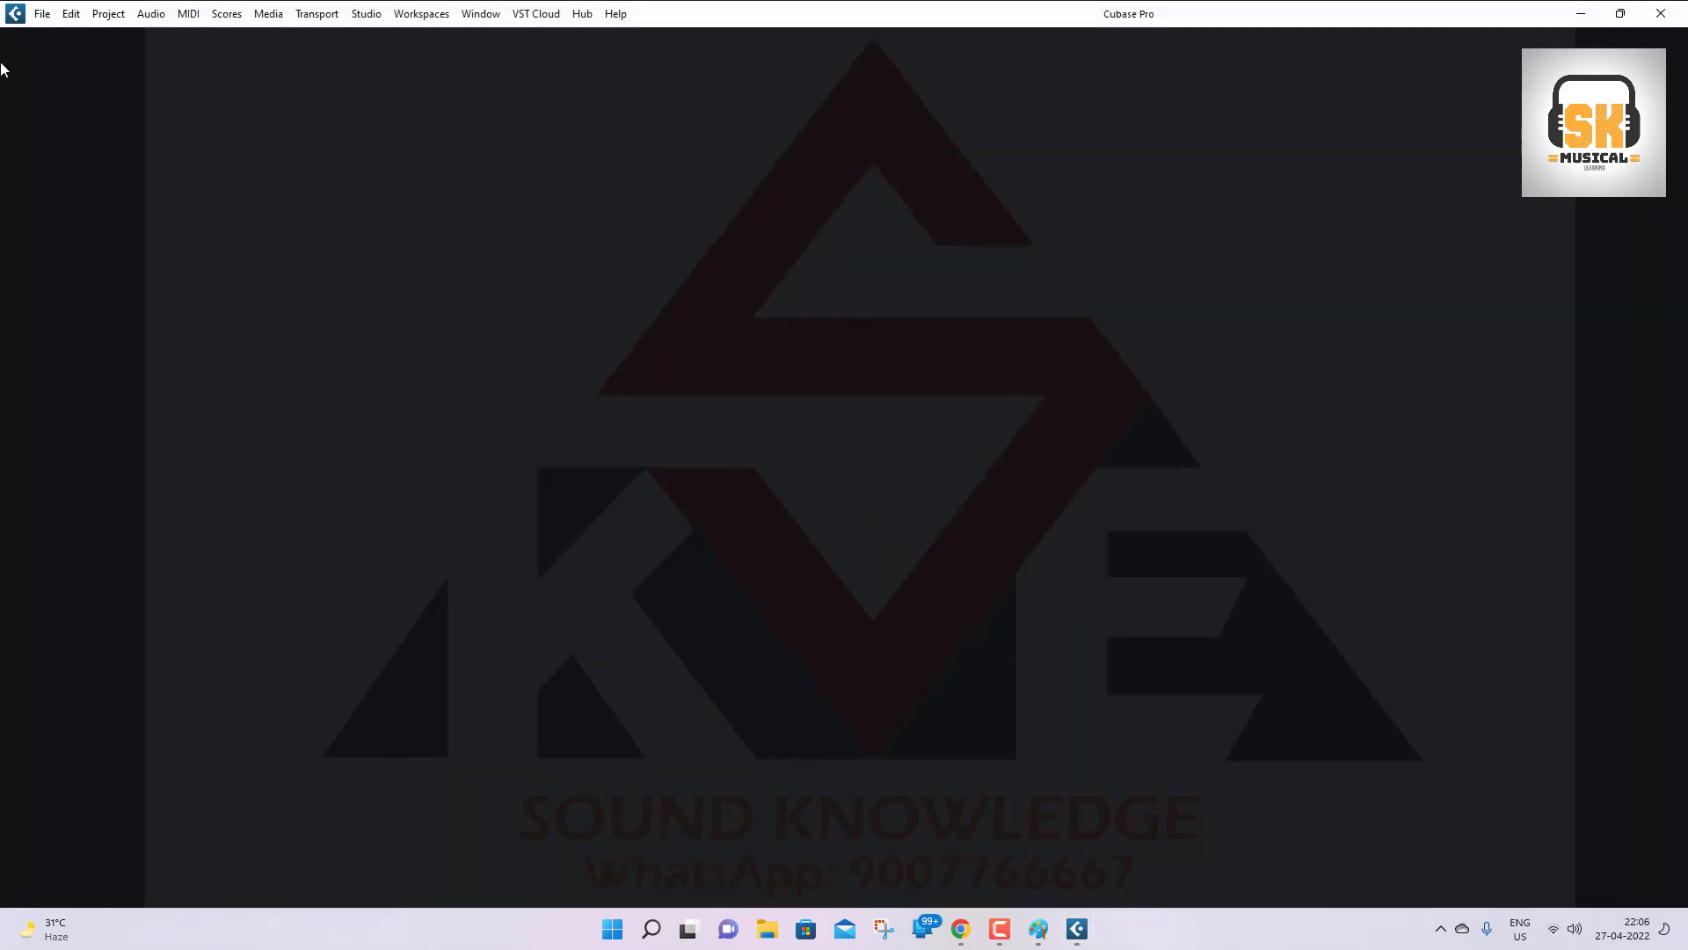
Open the recent project Jakhan 18-04-2022_1
left_click(41, 13)
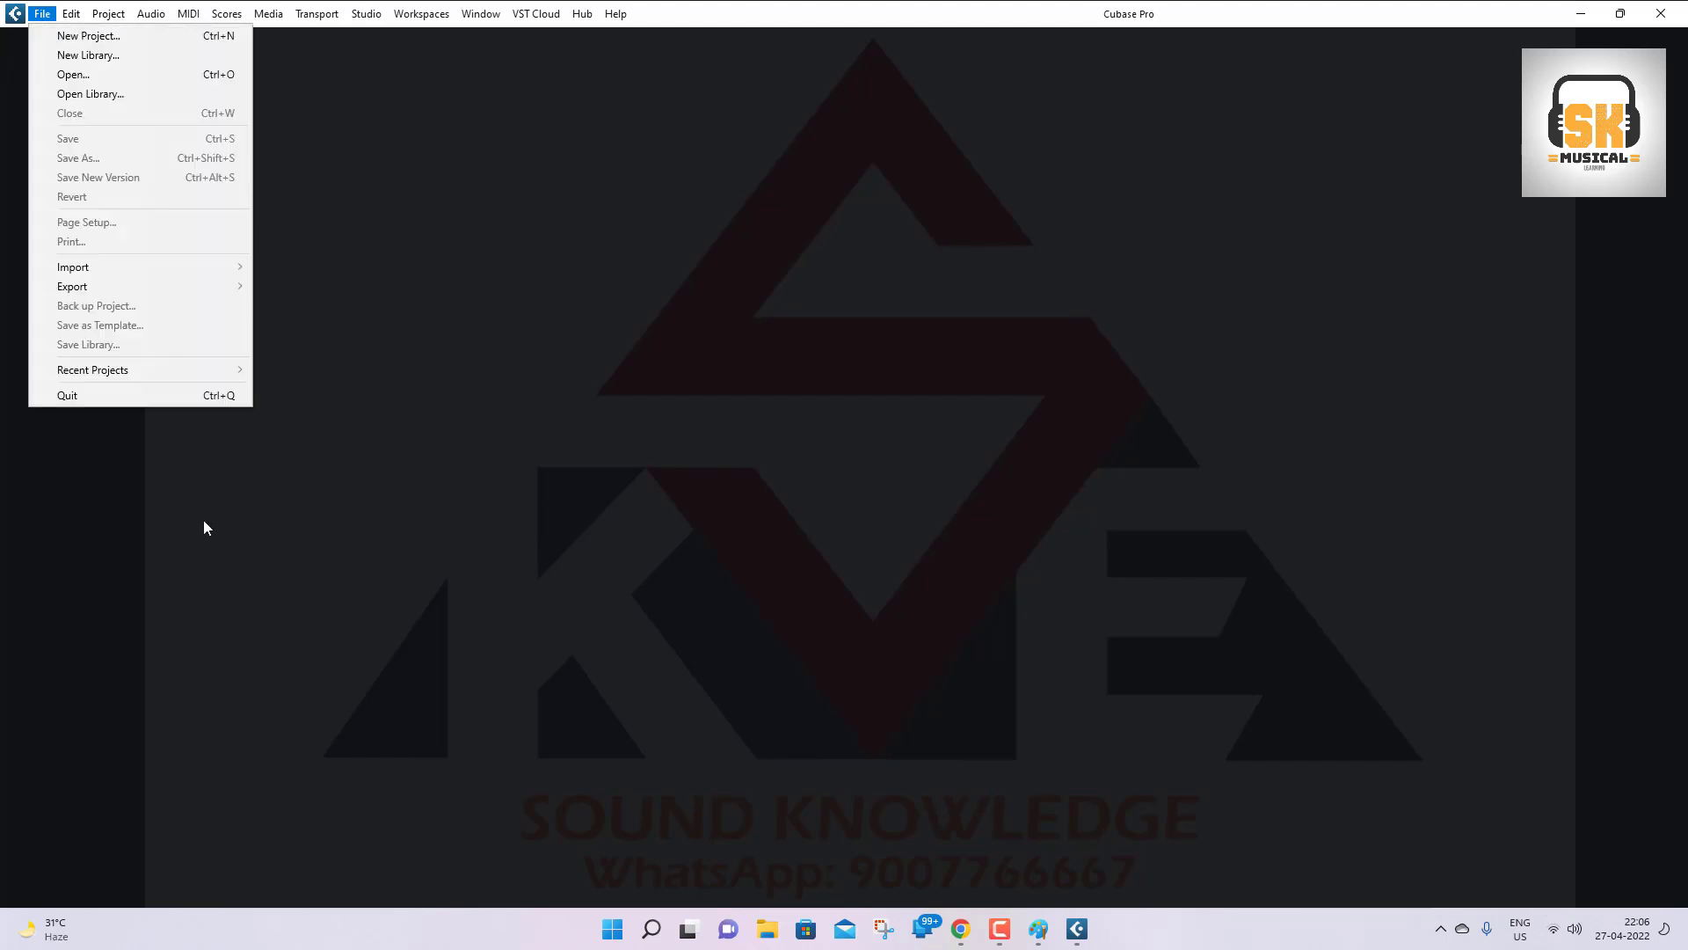
left_click(209, 369)
left_click(519, 370)
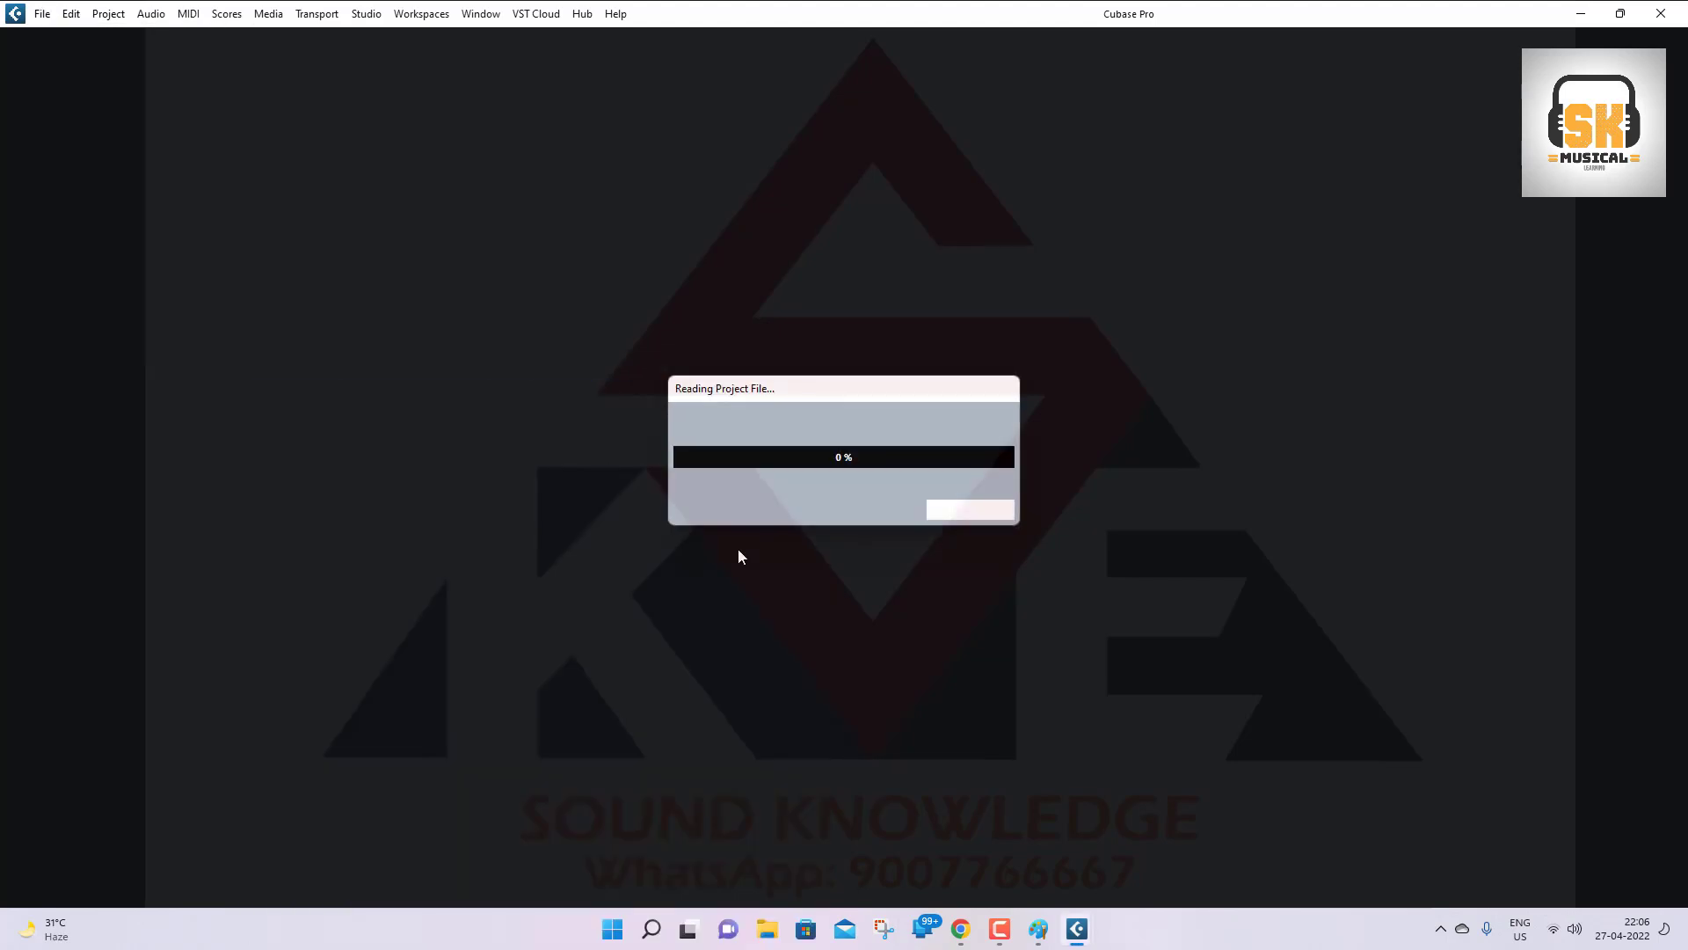
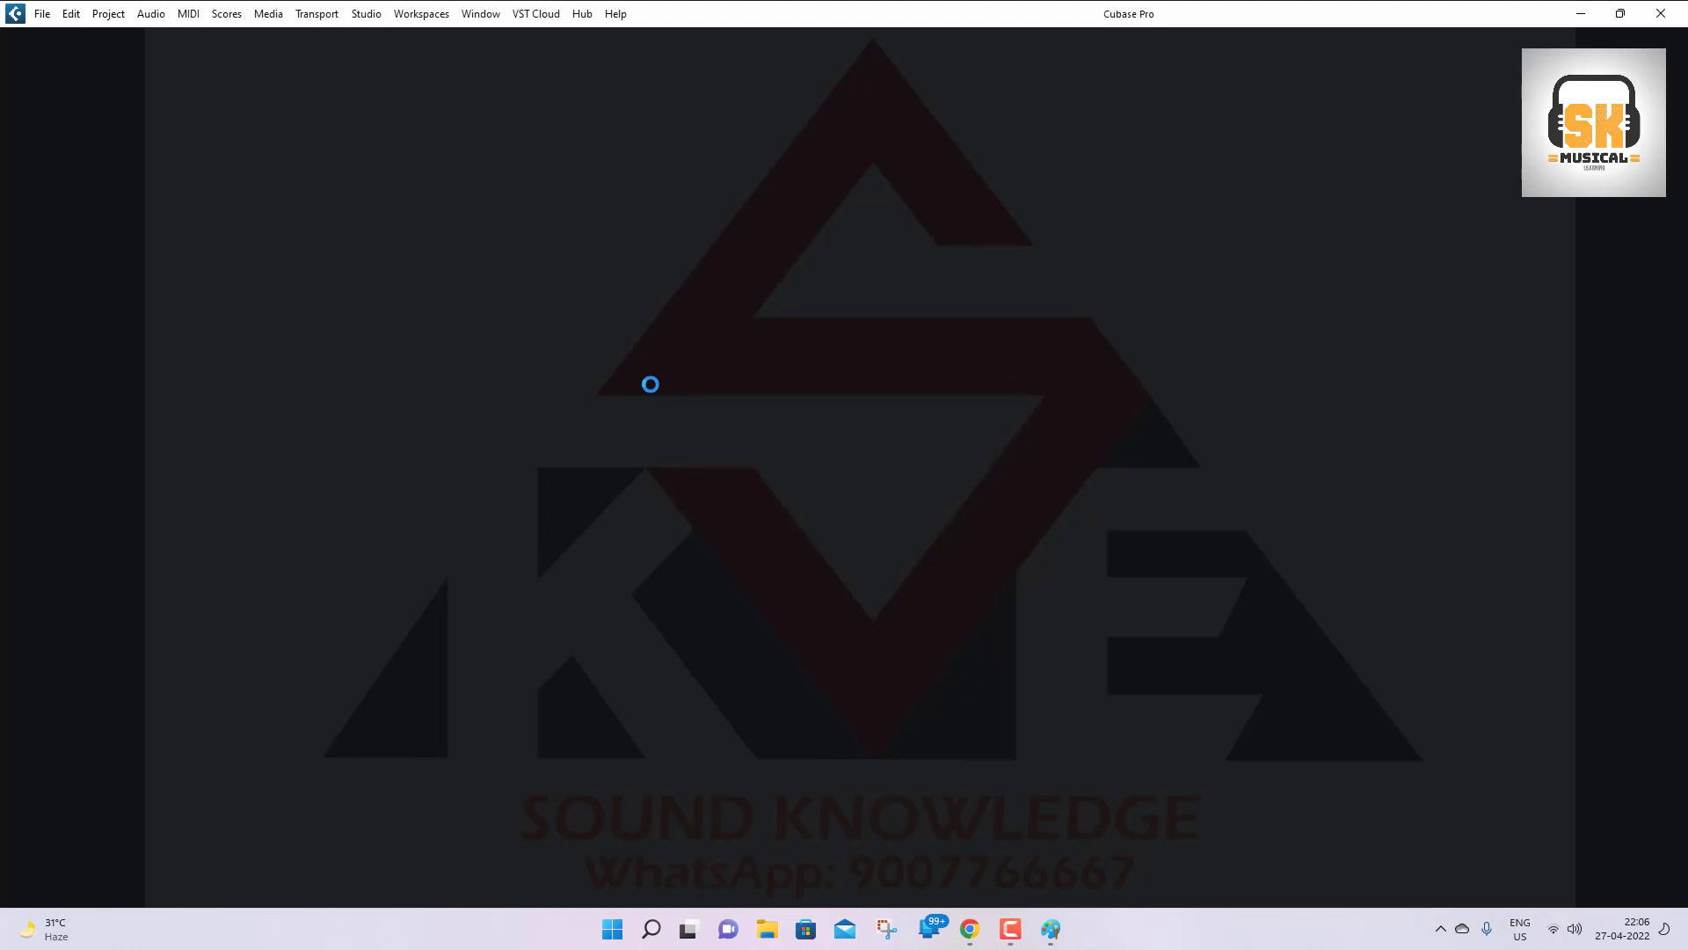
scroll(286, 479, "up", 3)
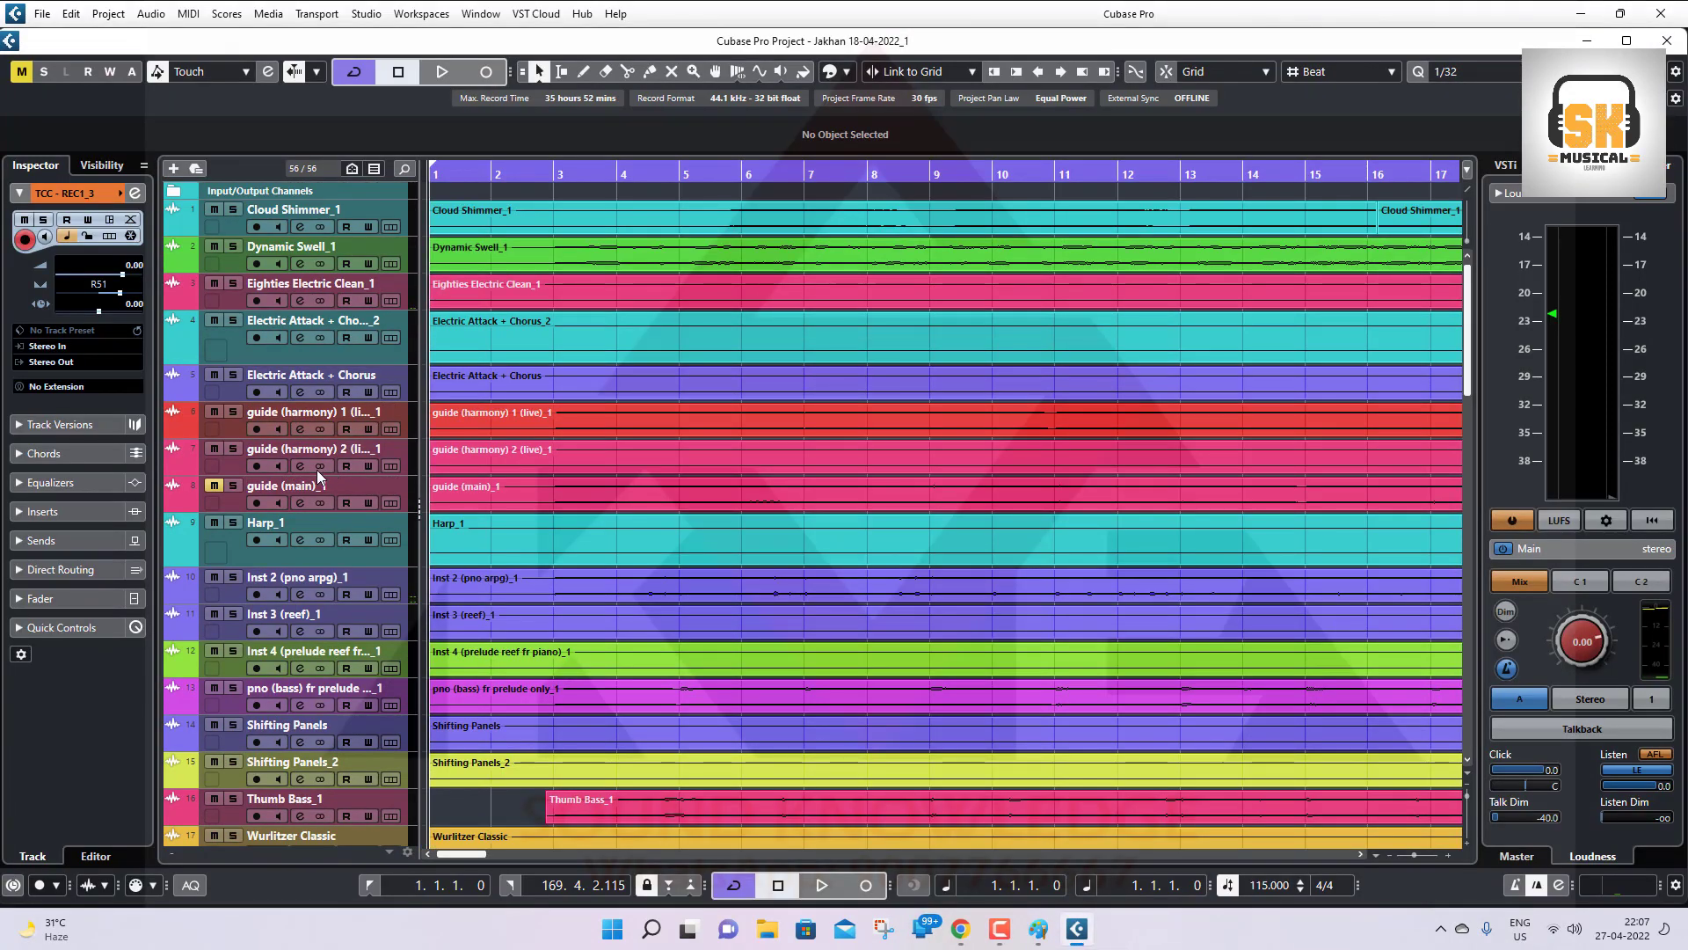
Examine the two guide (harmony) tracks and the guide (main)_1 track across a wider stretch of the timeline
left_click(236, 466)
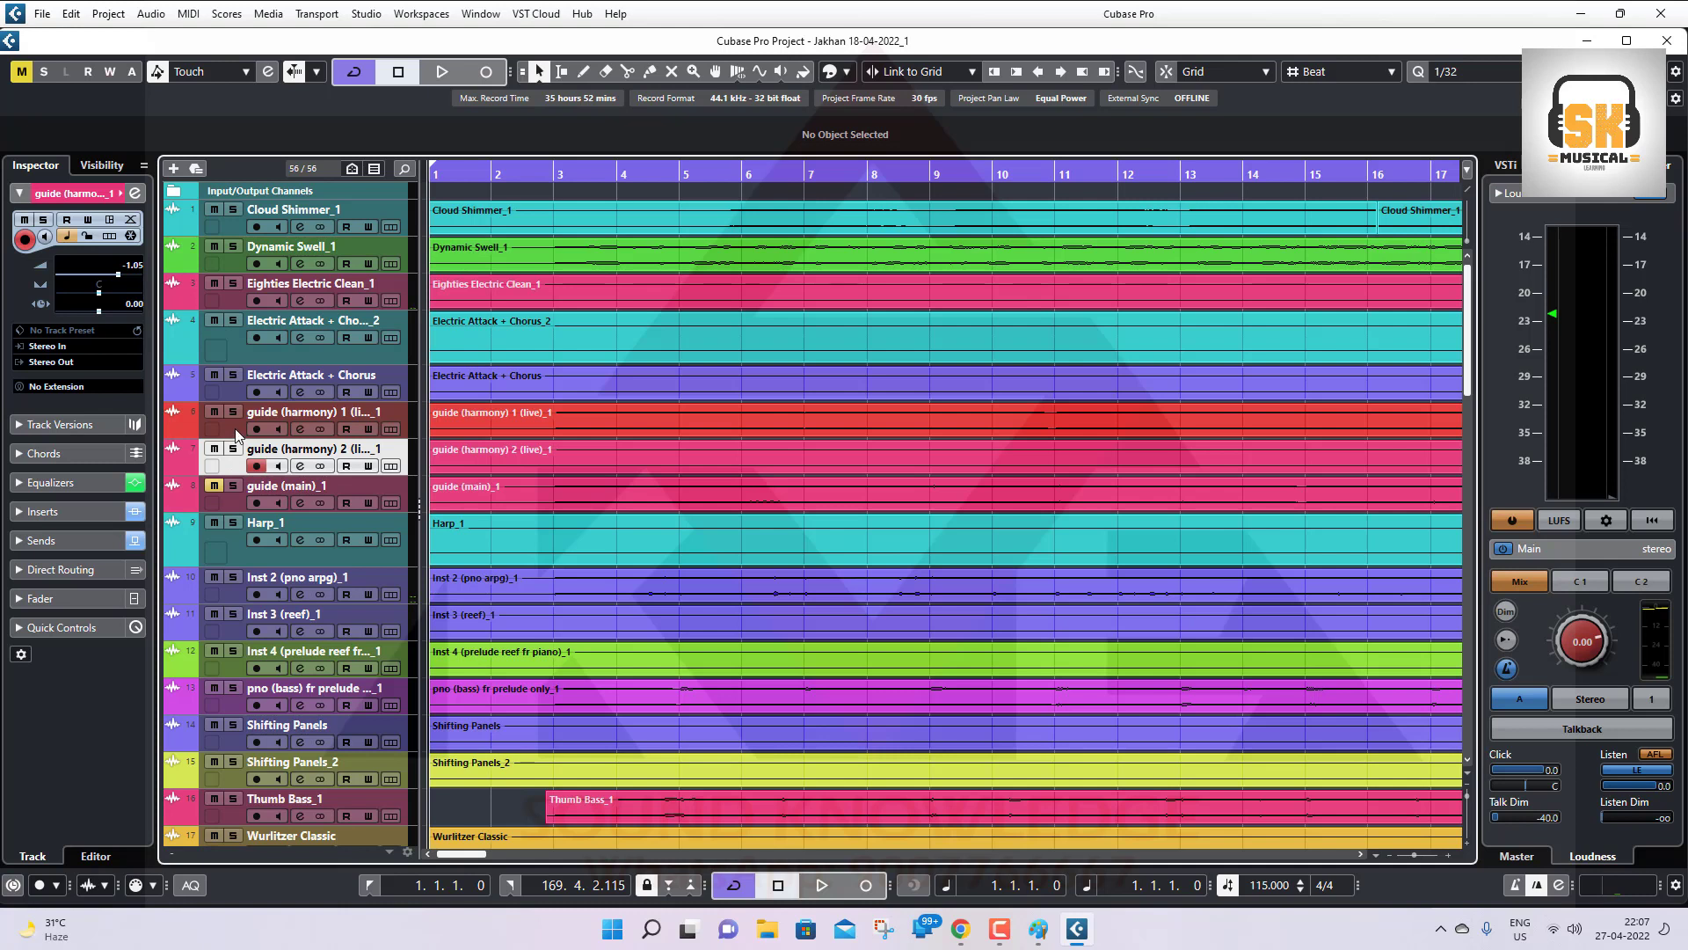
left_click(235, 434)
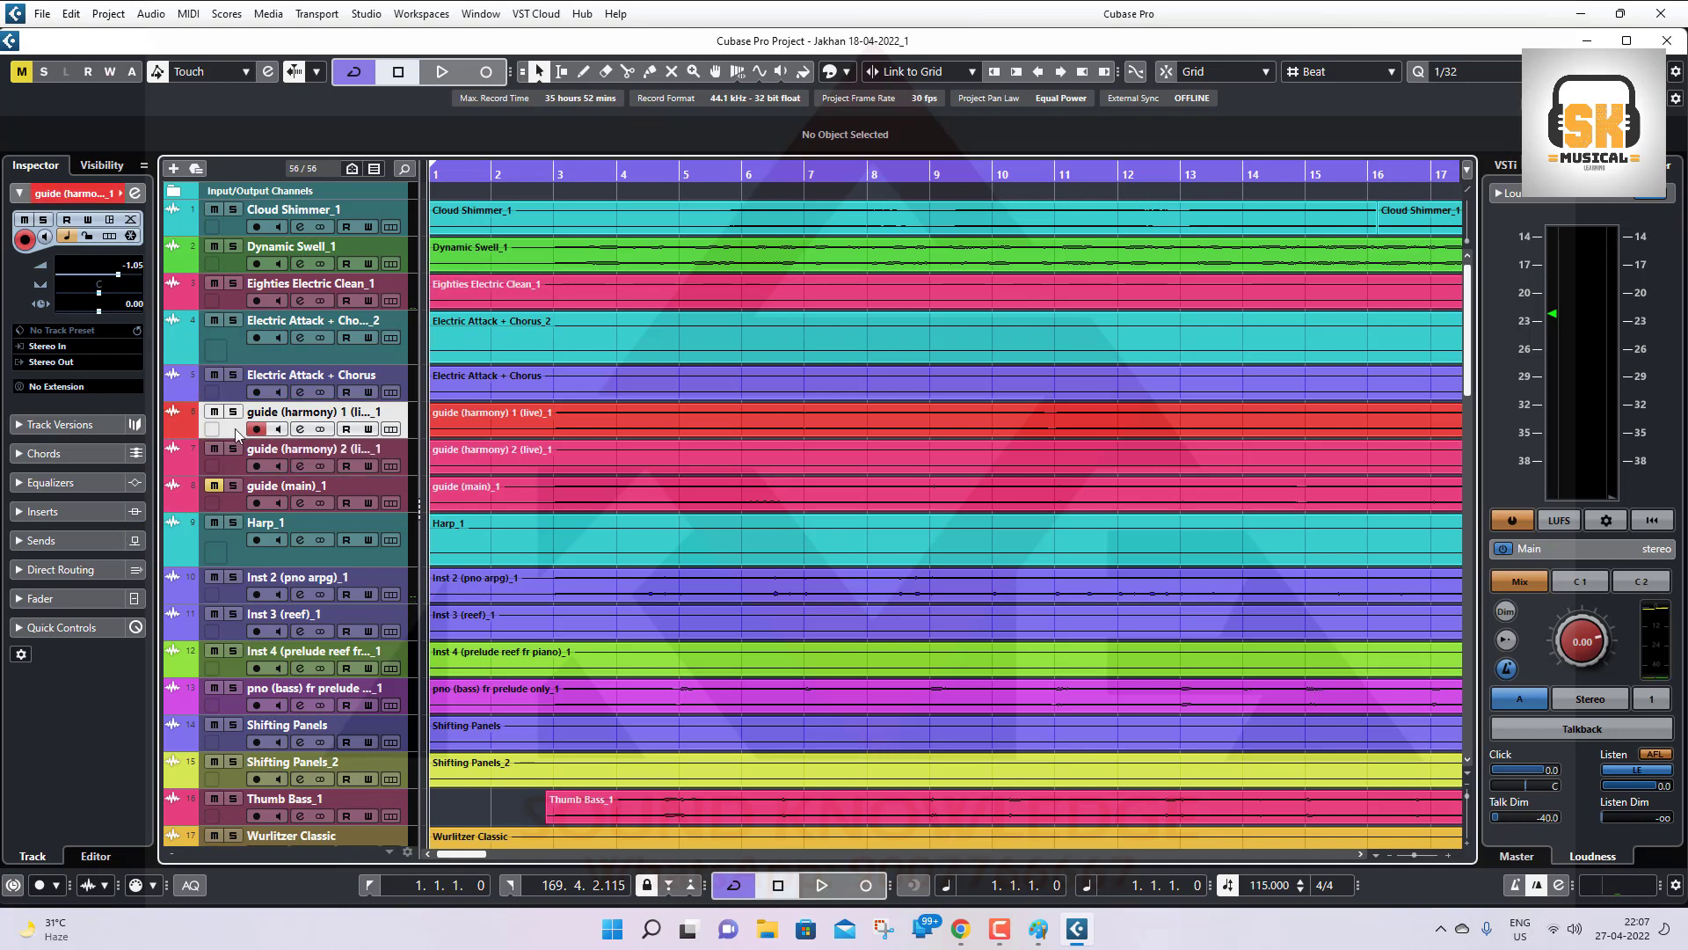
left_click(403, 489)
left_click(403, 466)
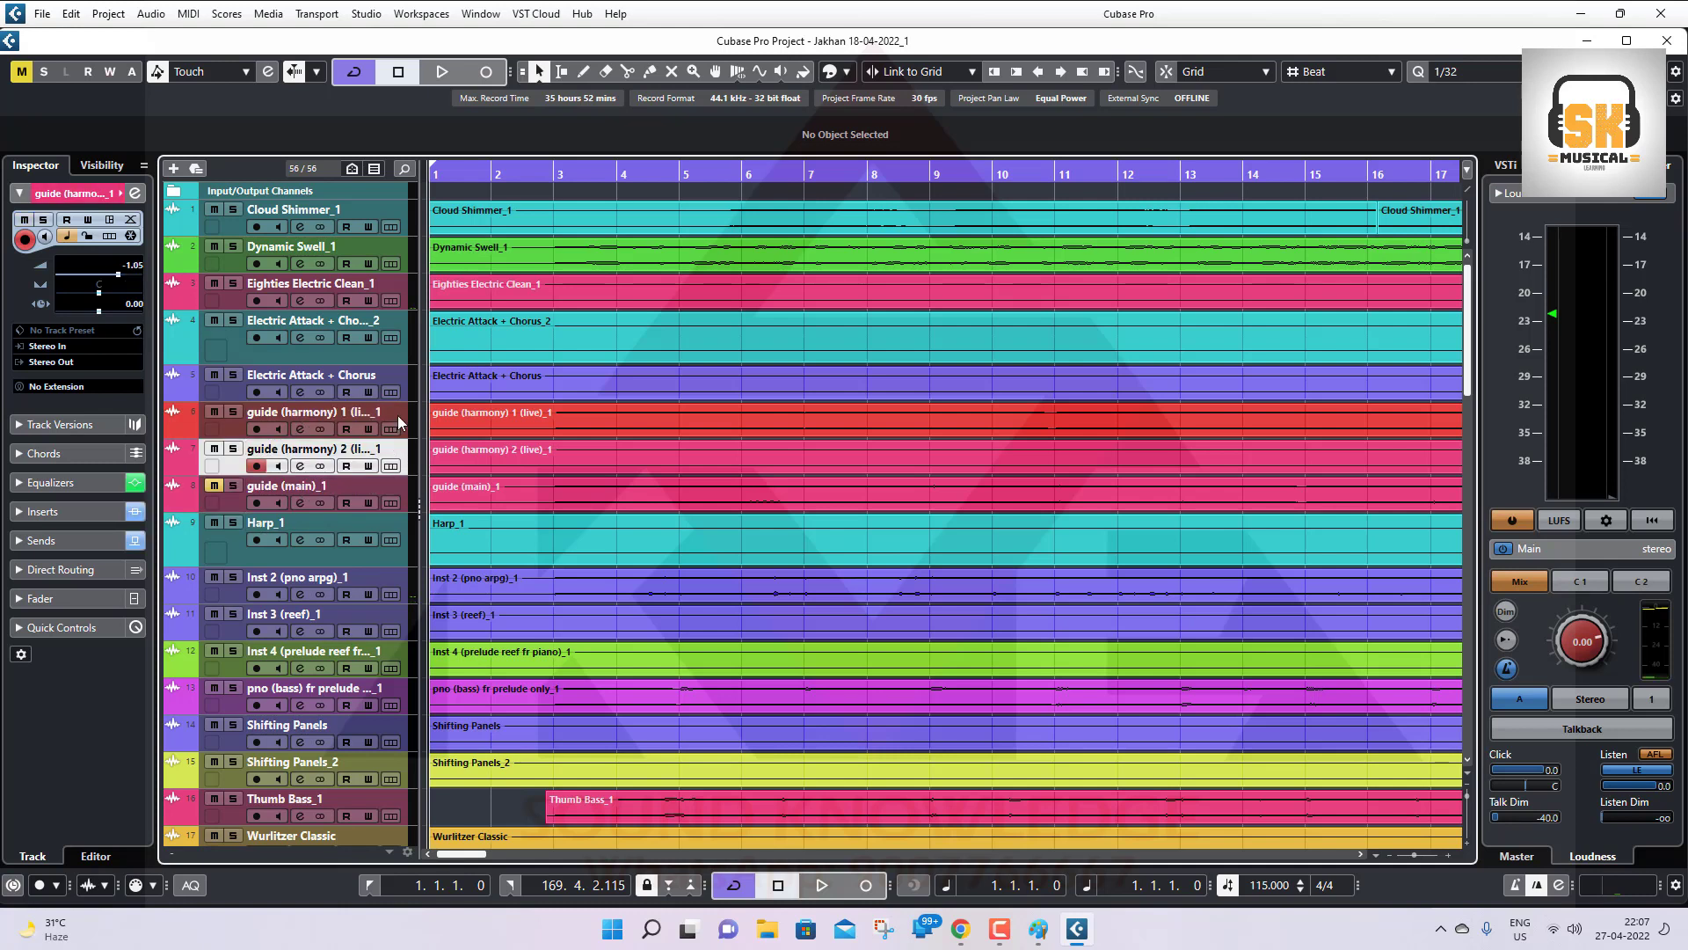
left_click(403, 487)
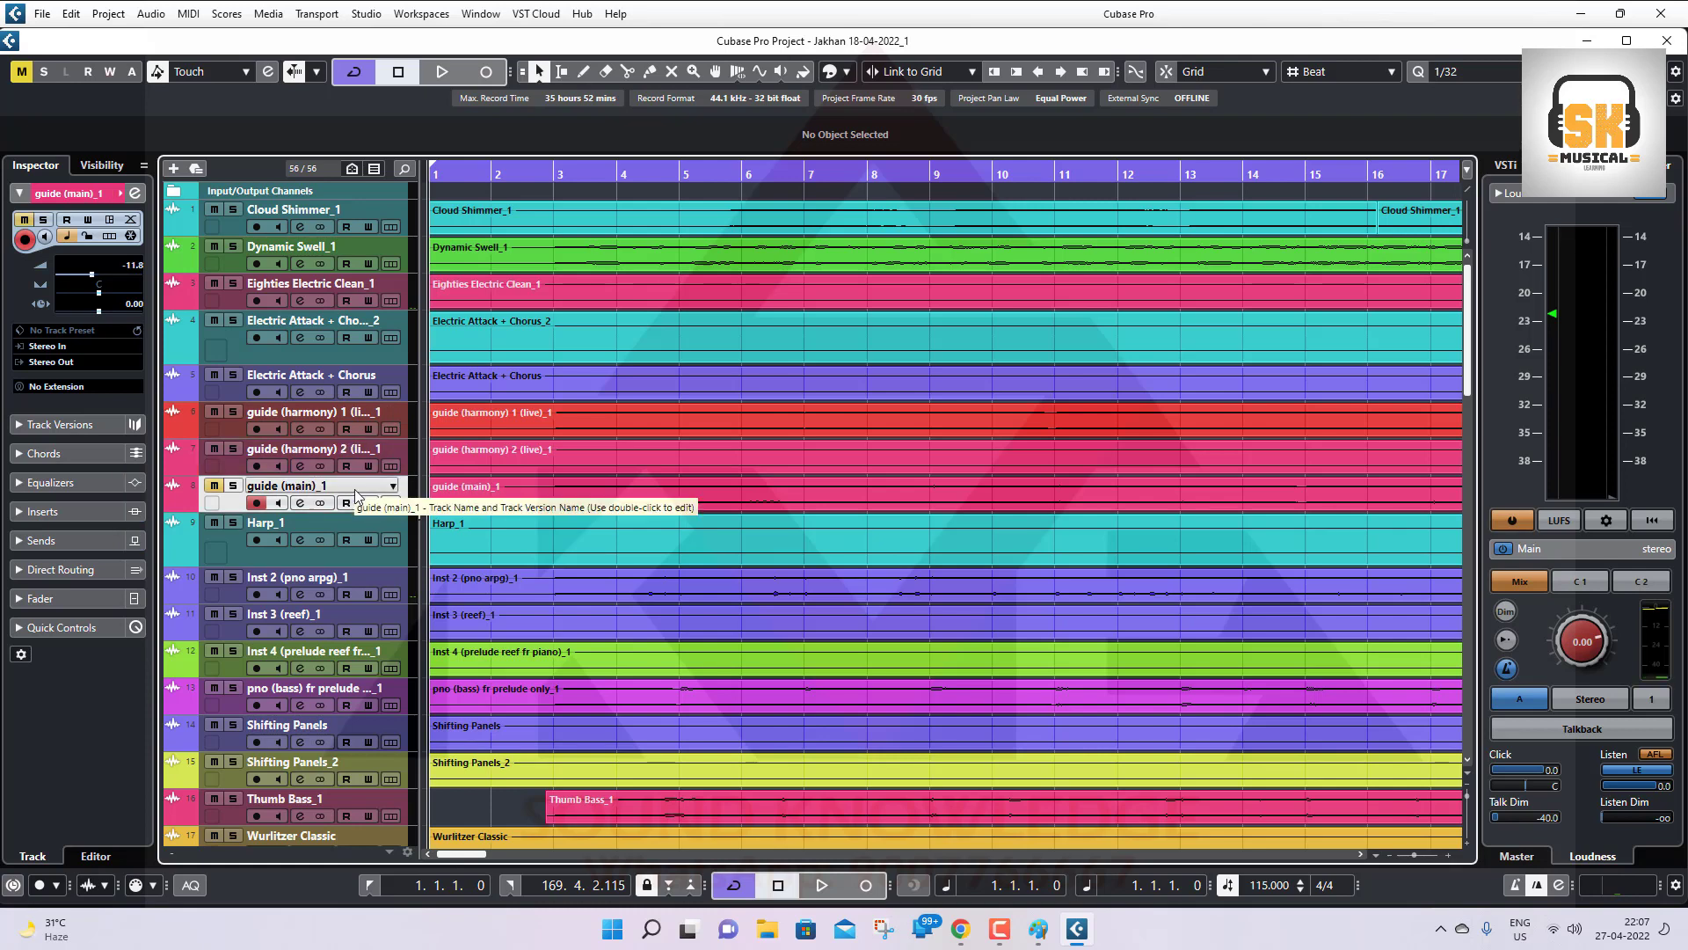
key("g")
key("g")
key("g")
key("g")
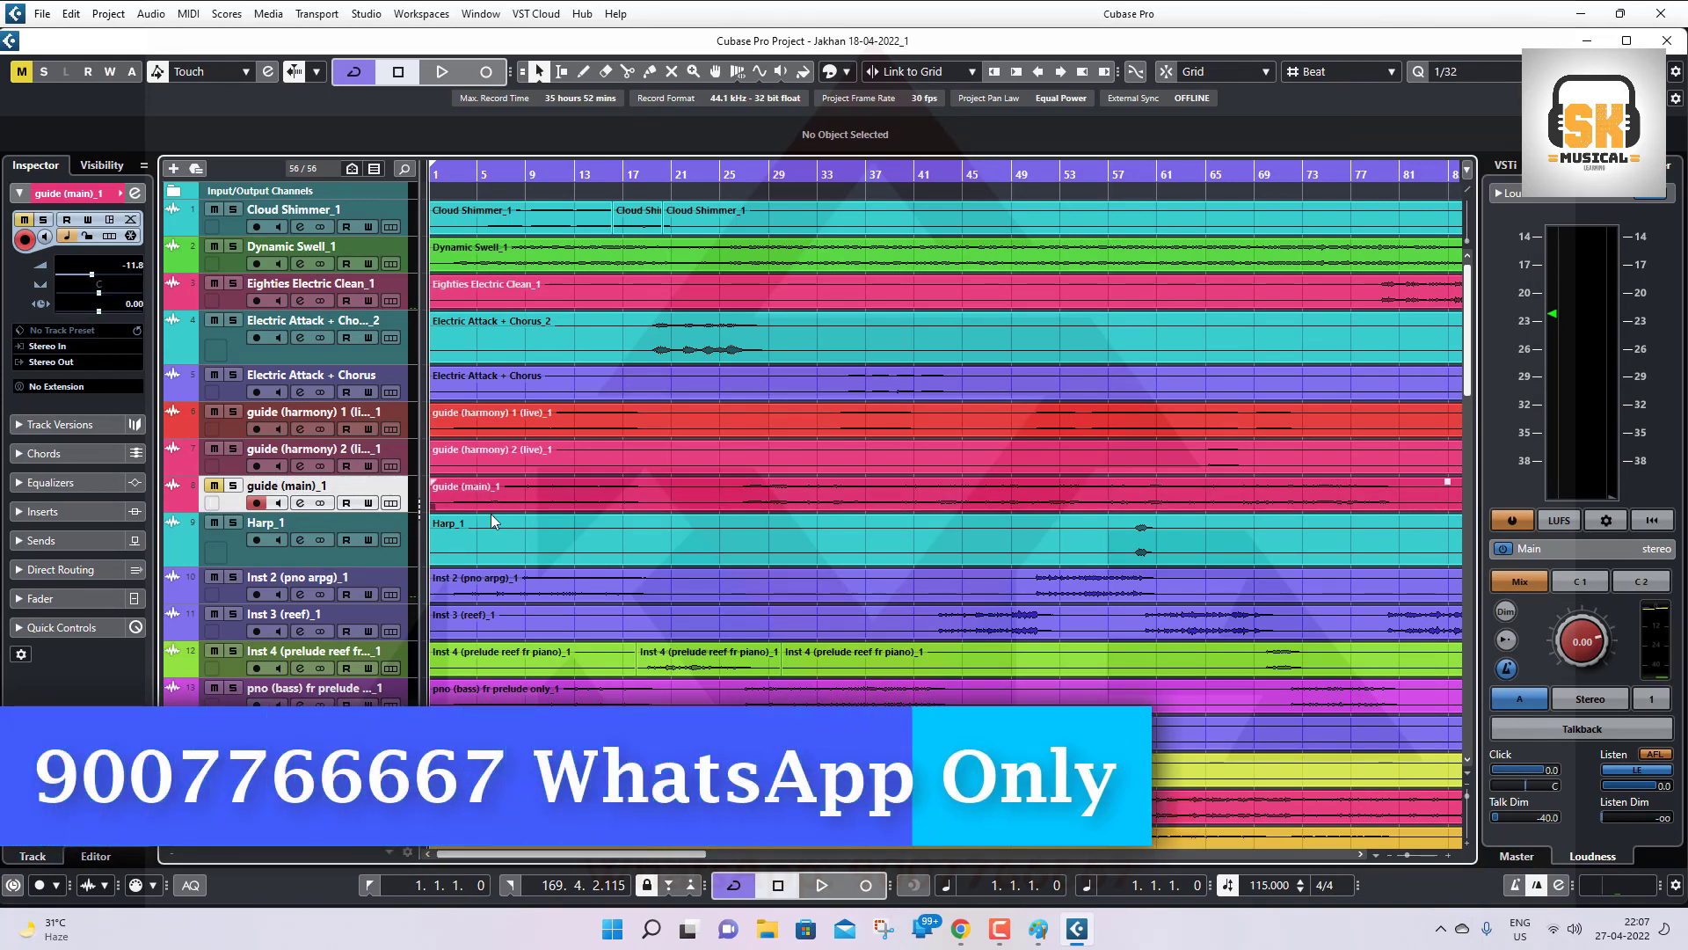
Look through the vocal and TCC - REC tracks in the lower part of the project, from Vocal M to TCC - REC1_9
scroll(580, 488, "down", 10)
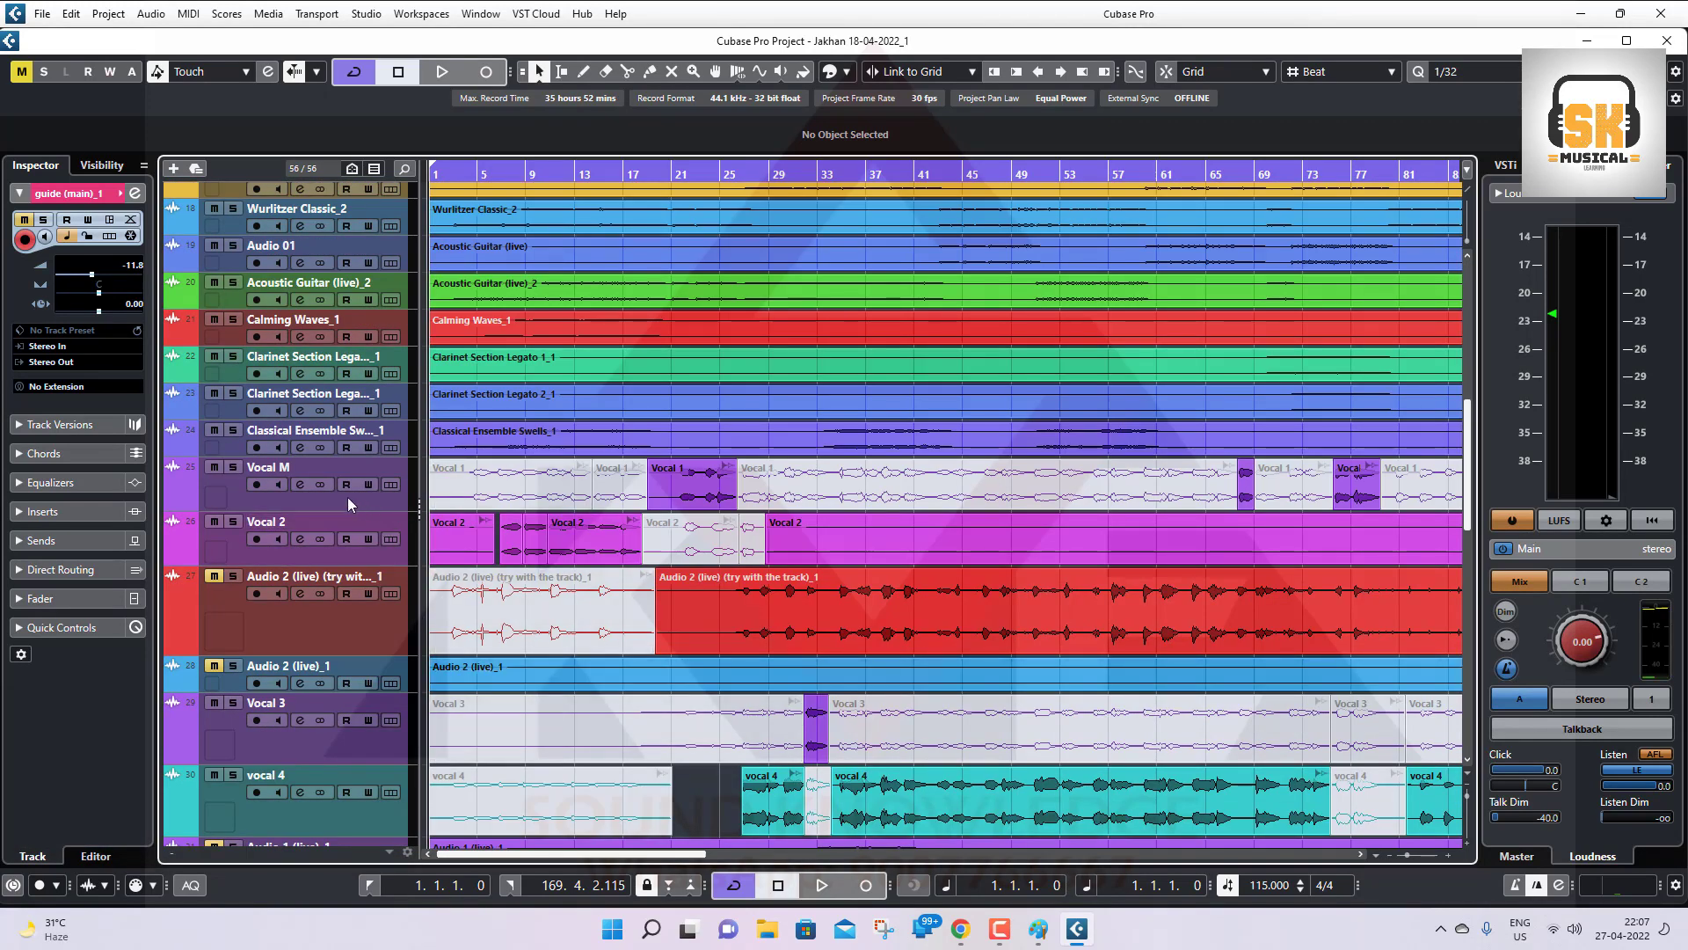
left_click(346, 497)
left_click(376, 557)
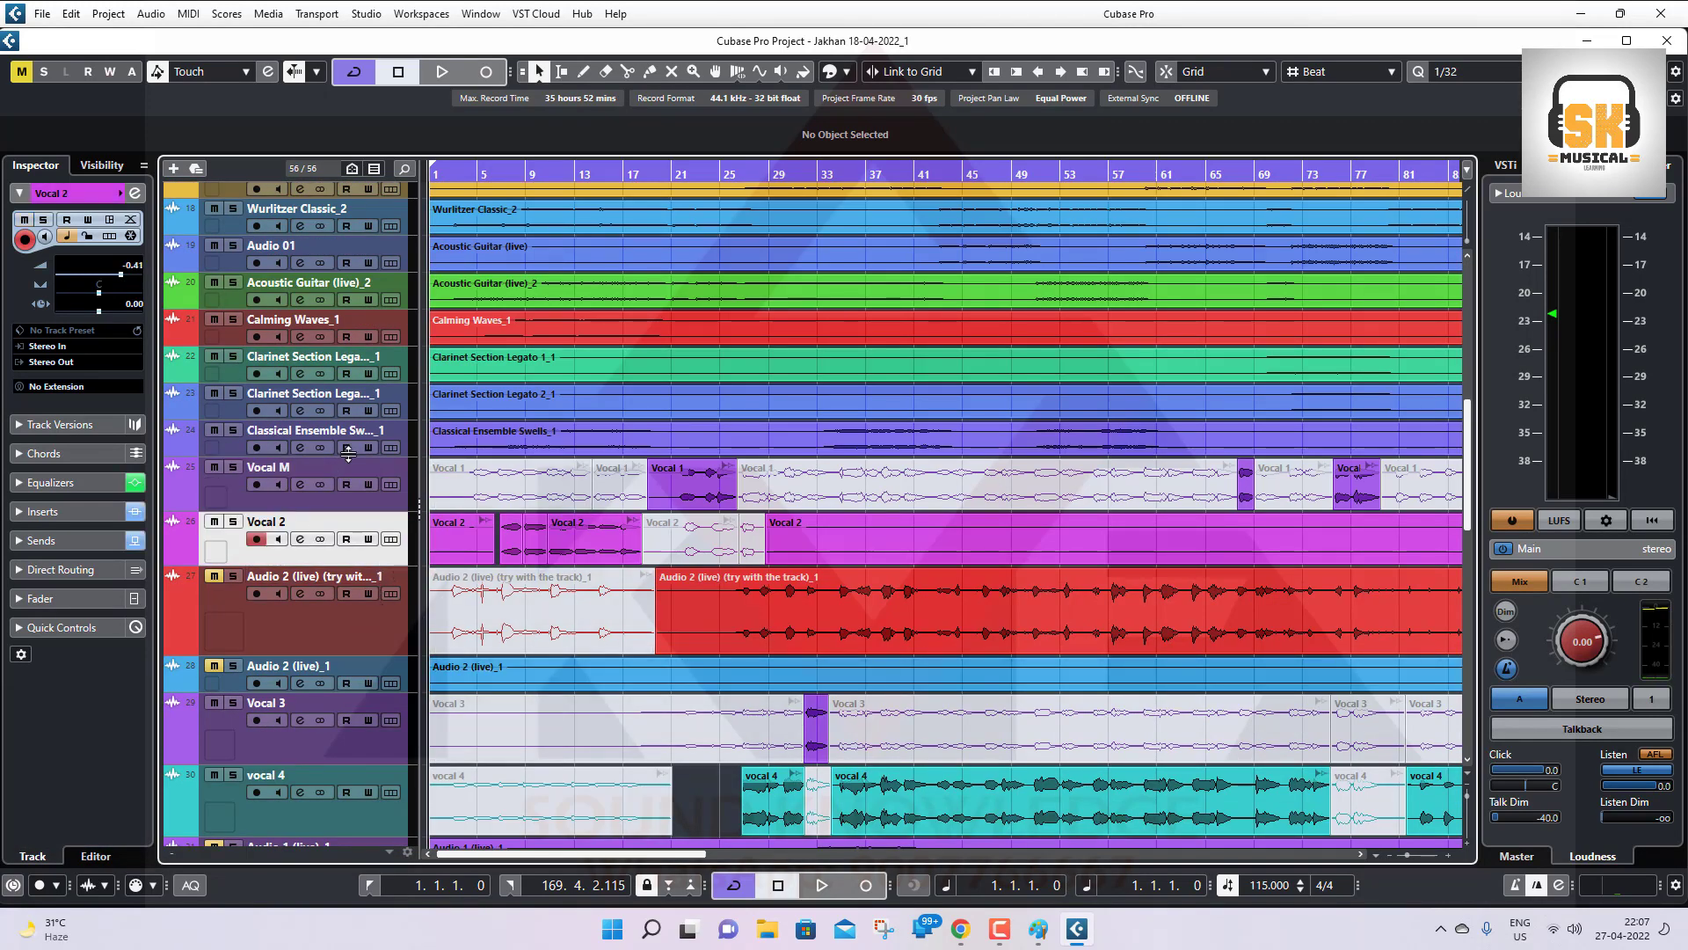
scroll(396, 566, "down", 6)
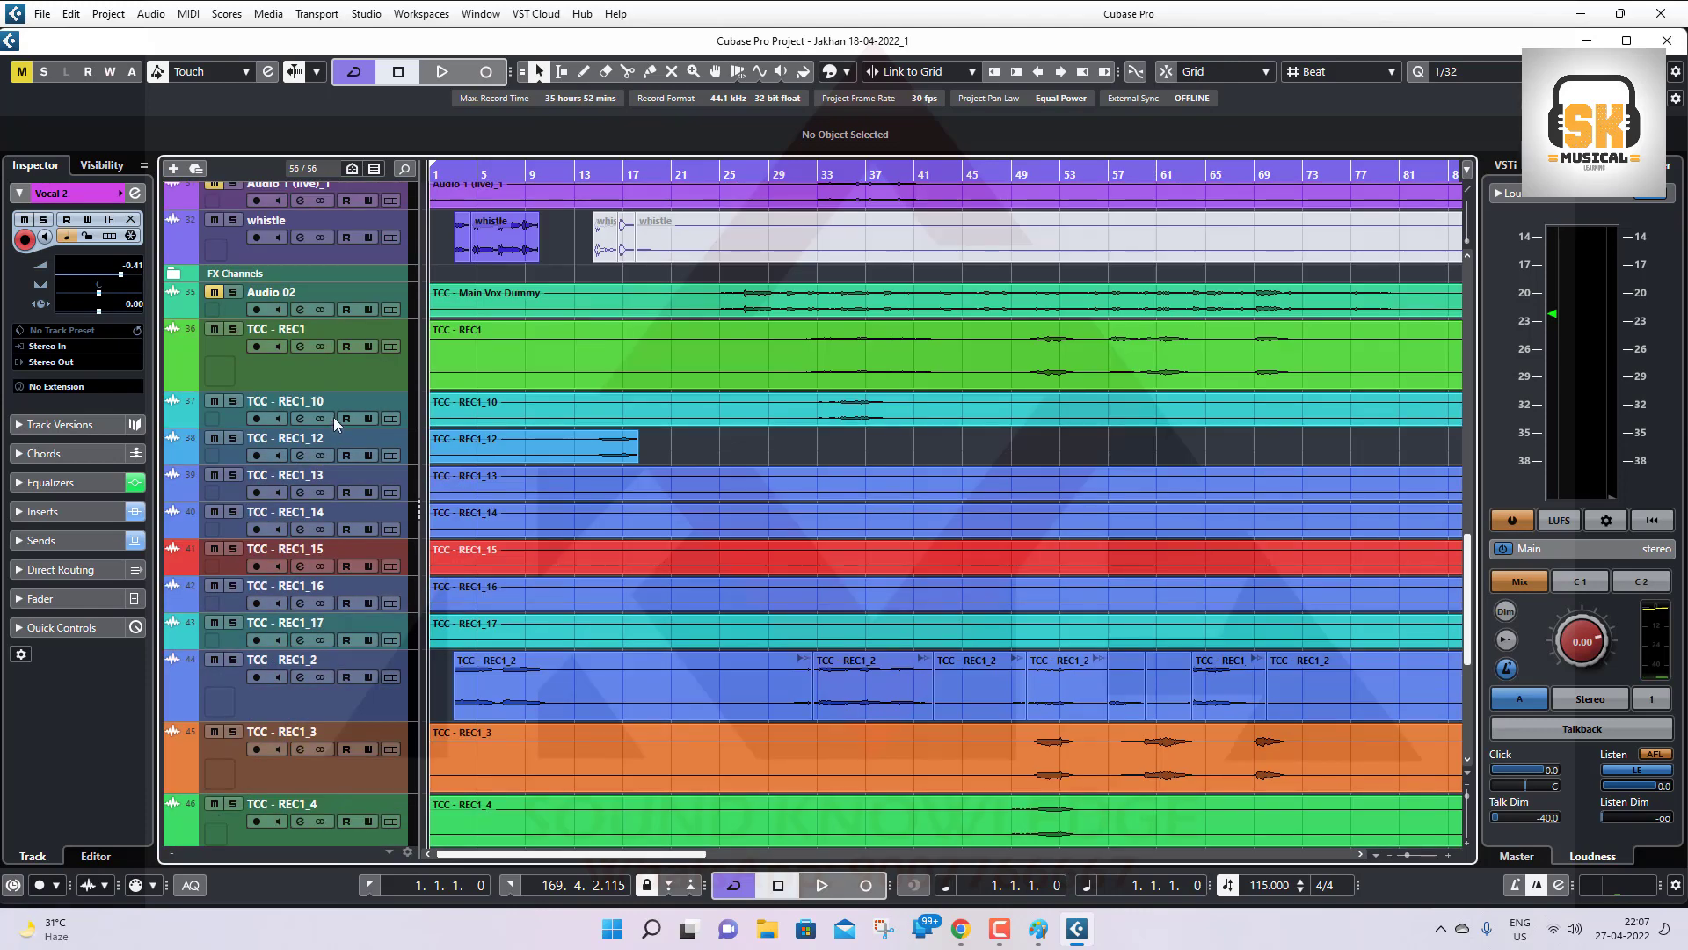
left_click(350, 702)
scroll(343, 712, "down", 4)
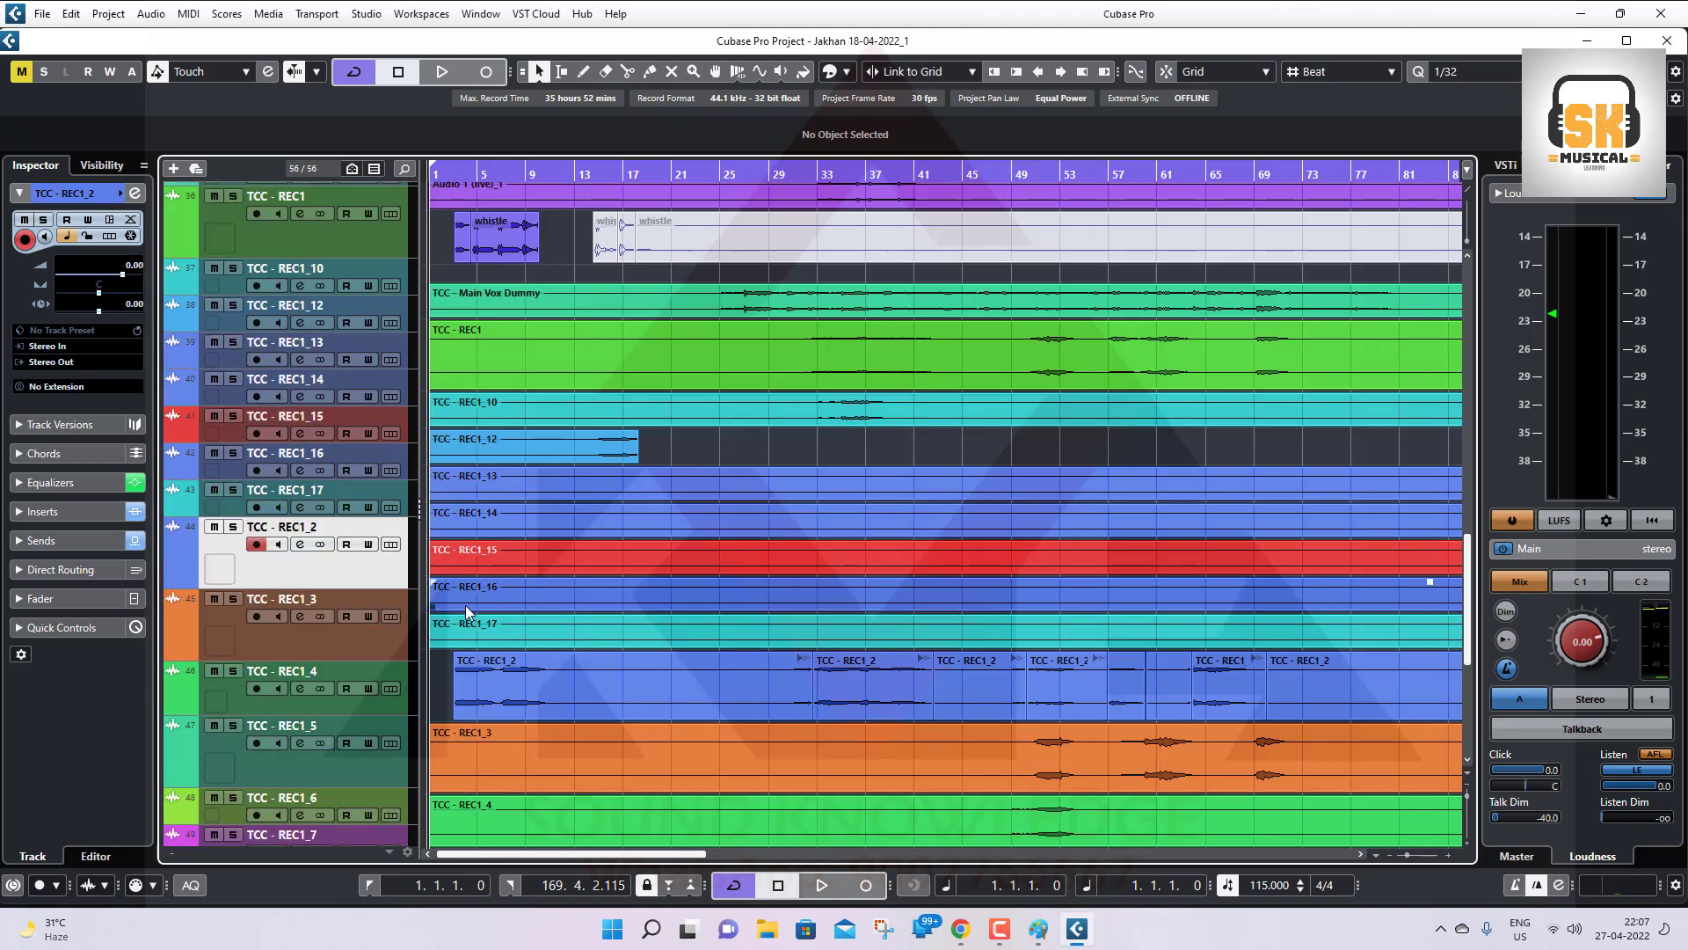
left_click(326, 730)
scroll(325, 730, "up", 15)
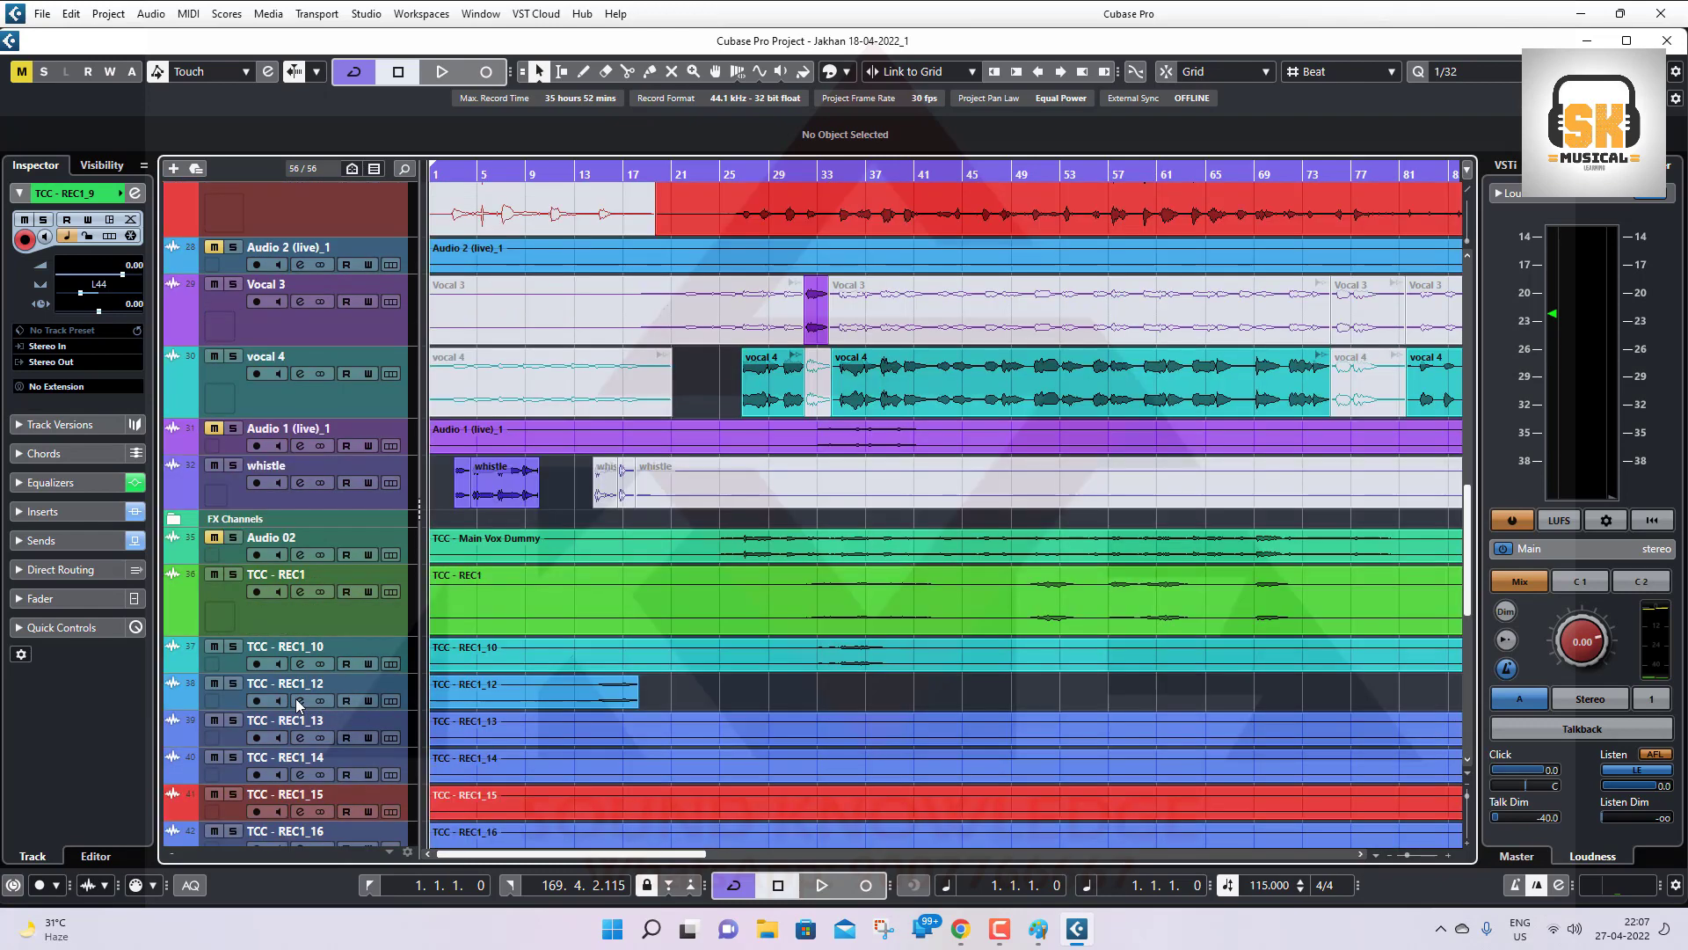
scroll(297, 699, "down", 3)
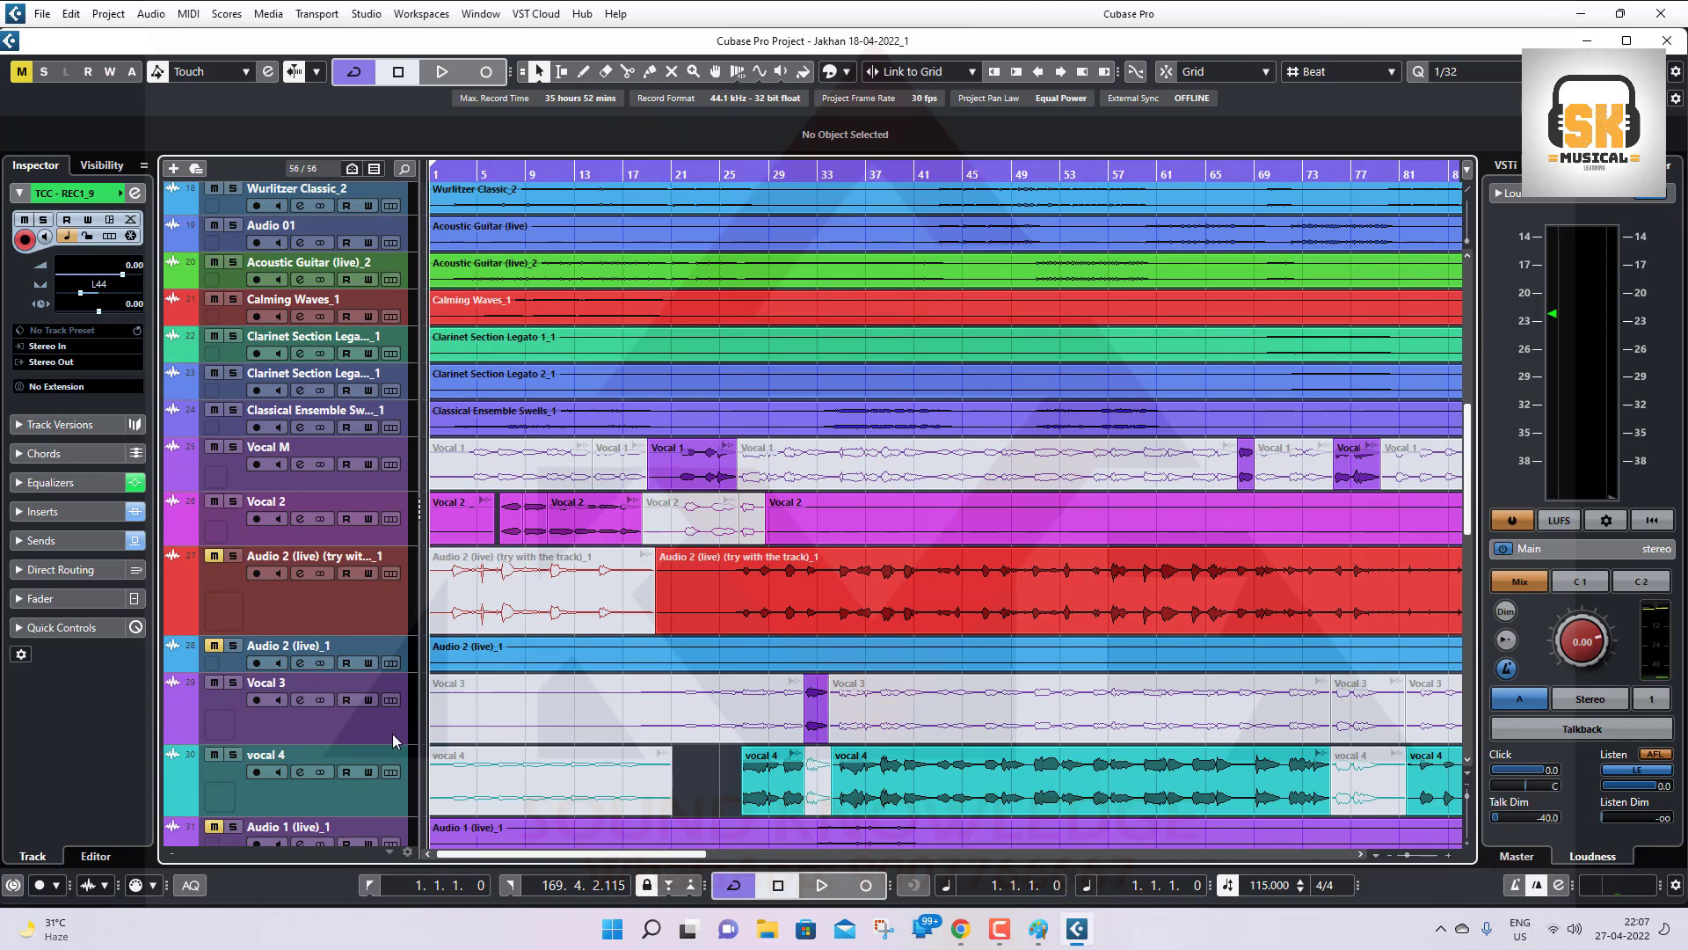
Close the project and reopen Jakhan 18-04-2022_1 from the recent projects in the new-project dialog
left_click(1668, 41)
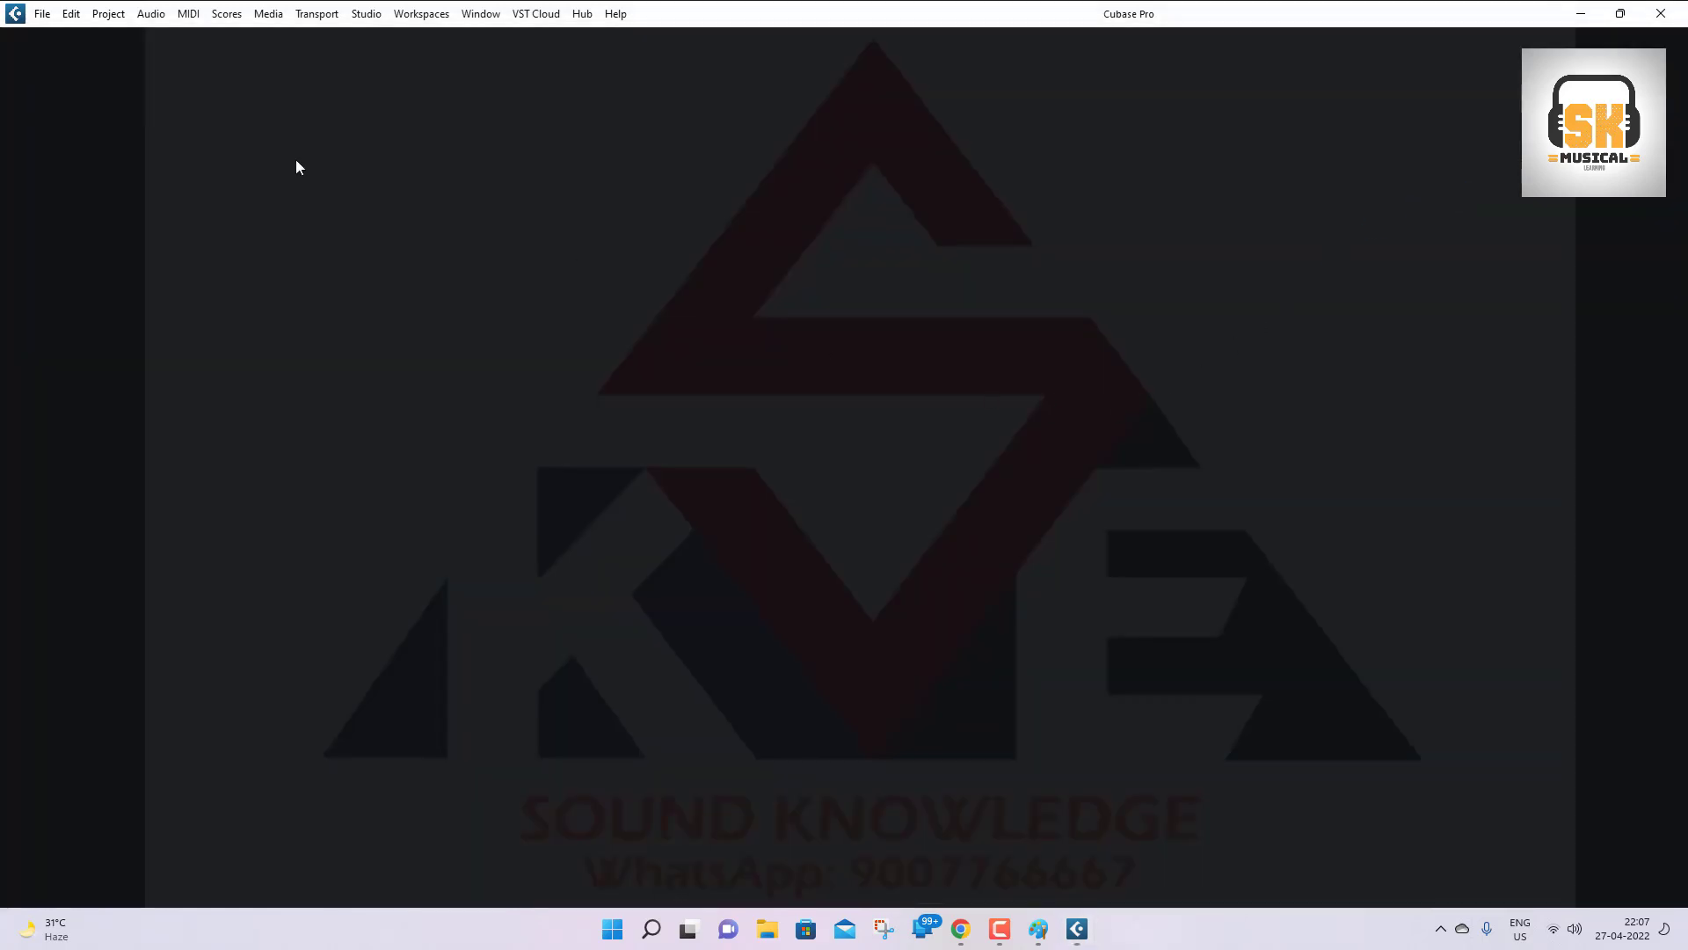
left_click(41, 13)
left_click(66, 32)
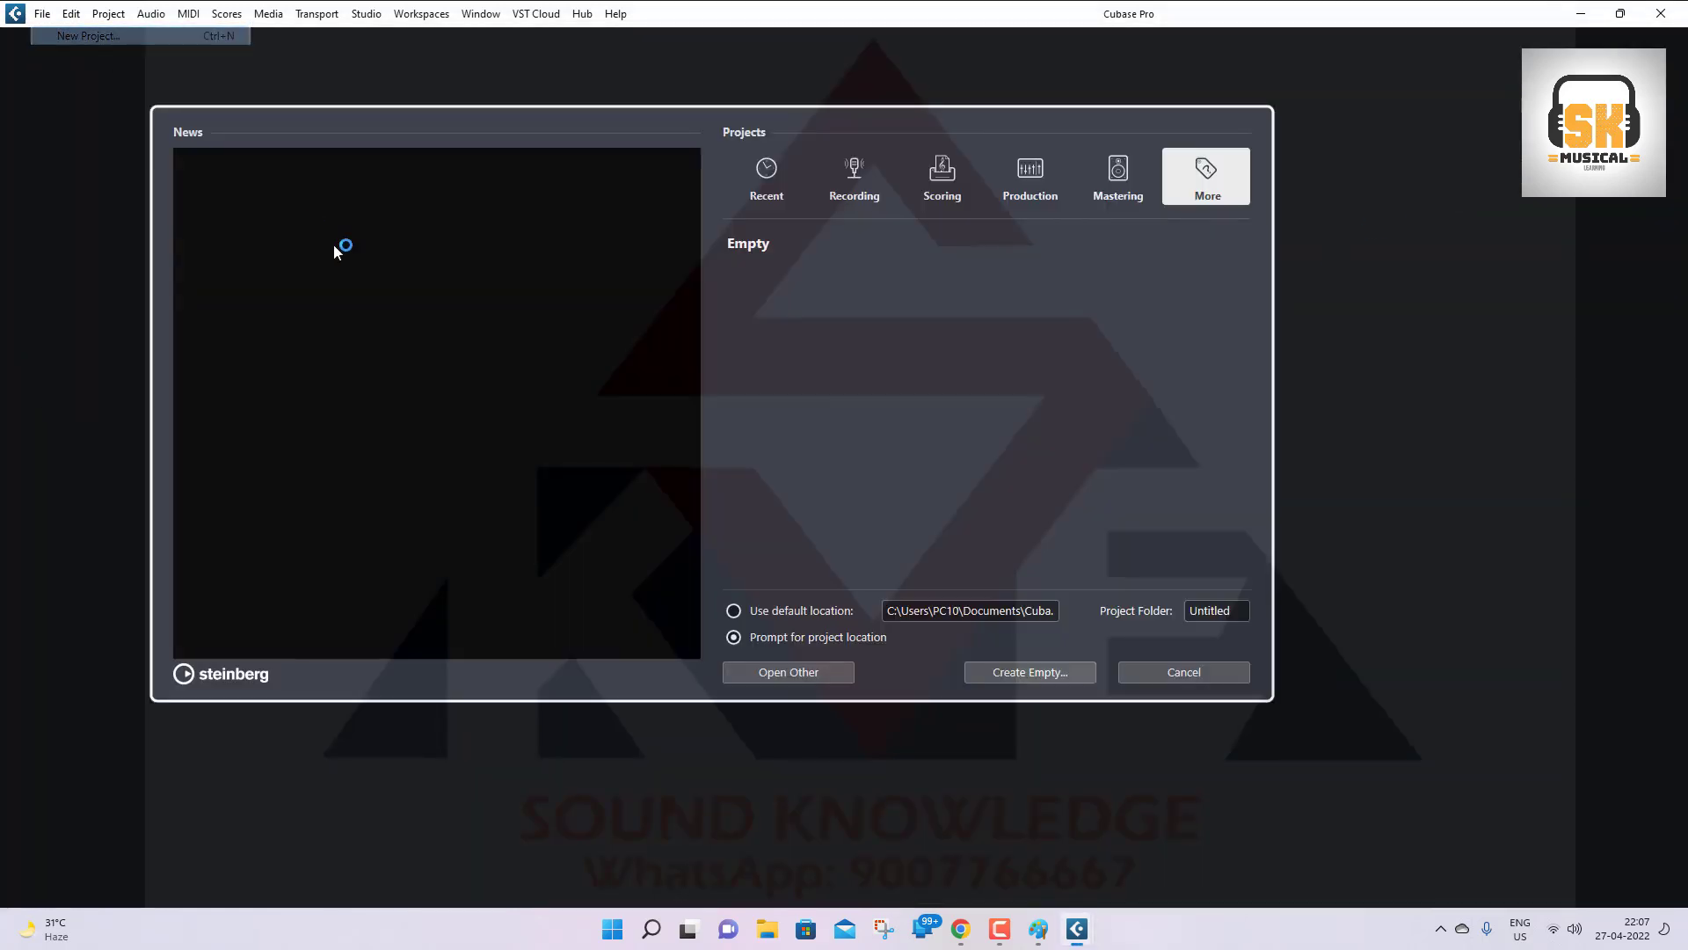
left_click(749, 253)
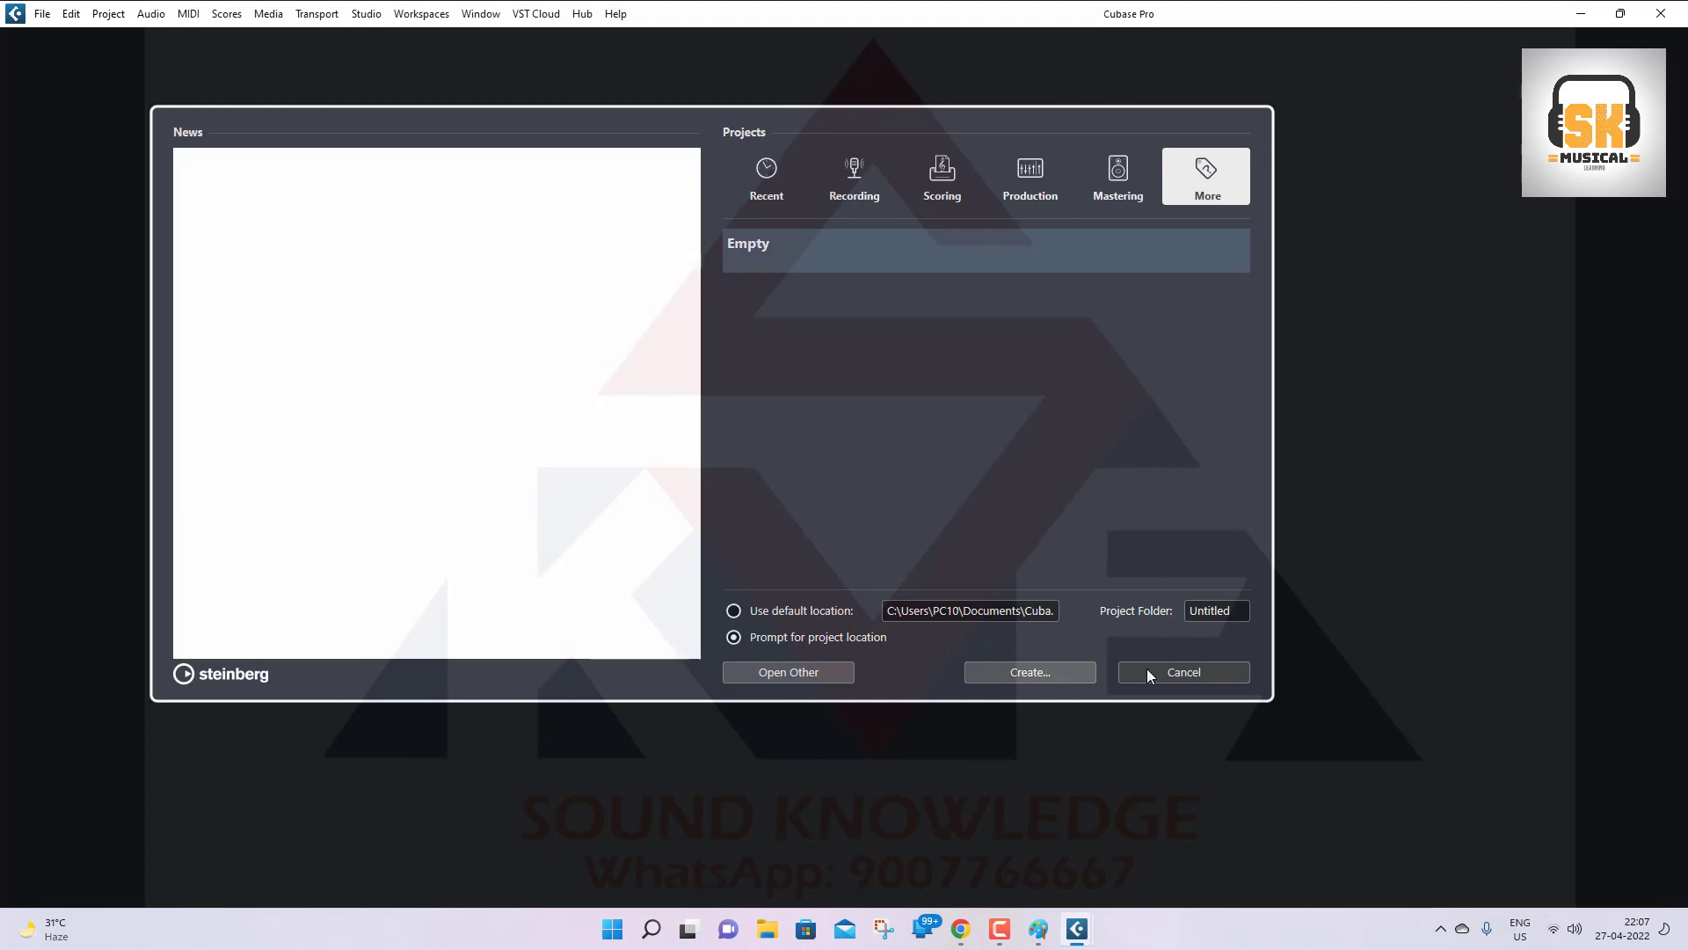
left_click(767, 186)
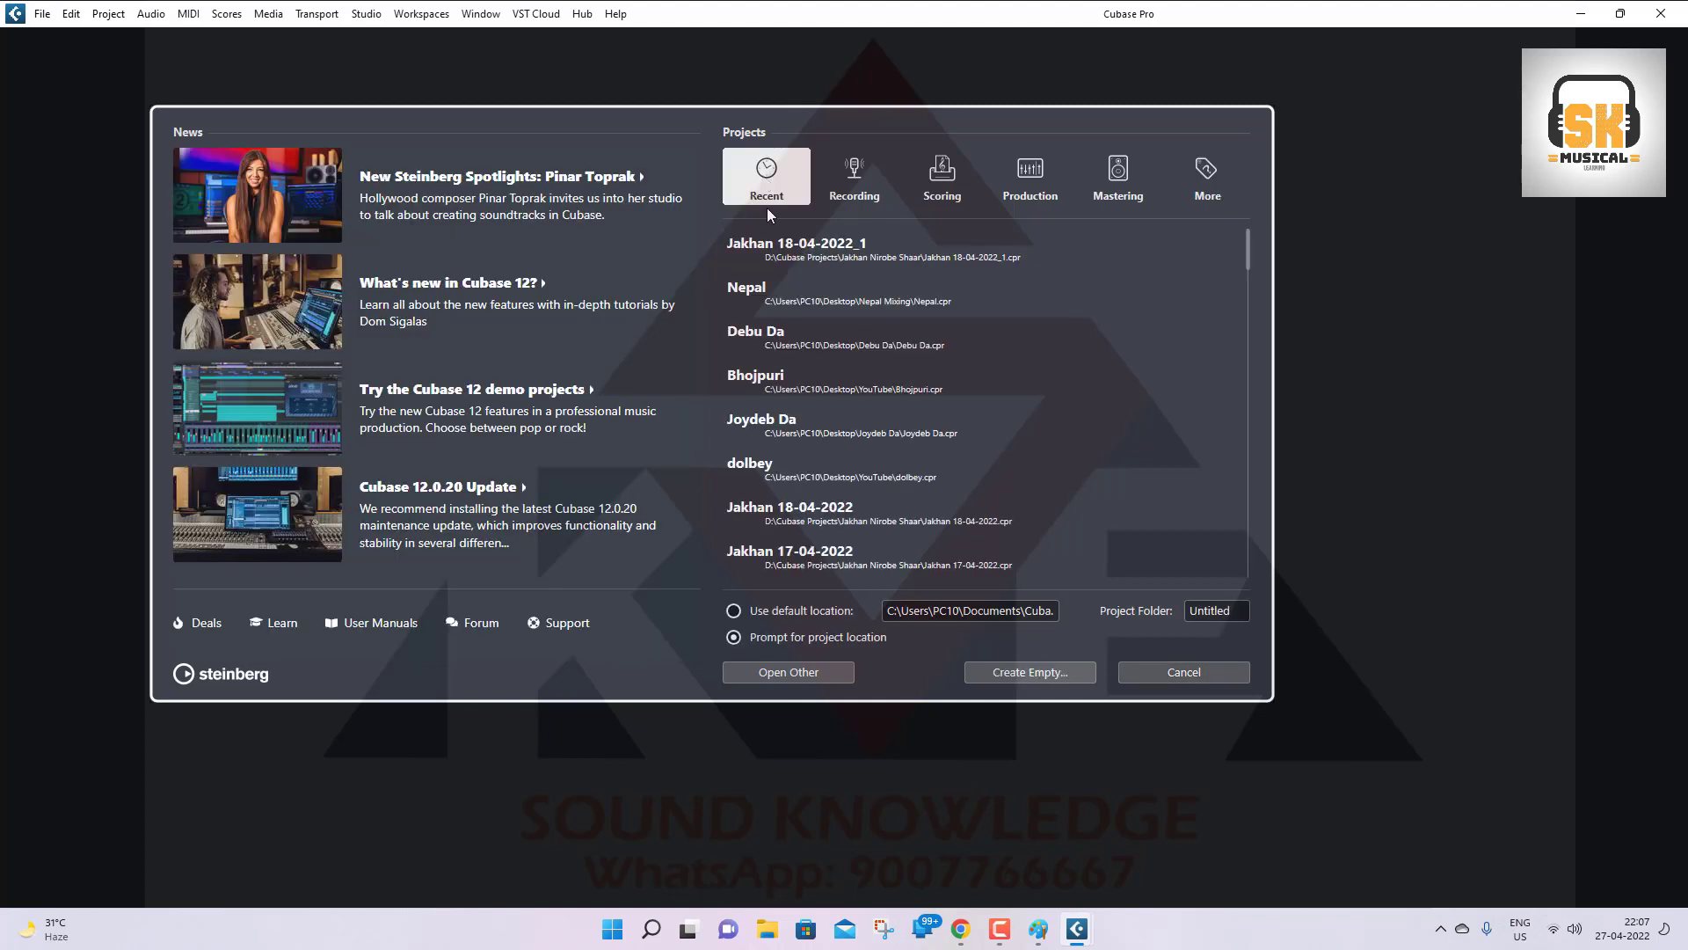
left_click(778, 249)
left_click(1036, 673)
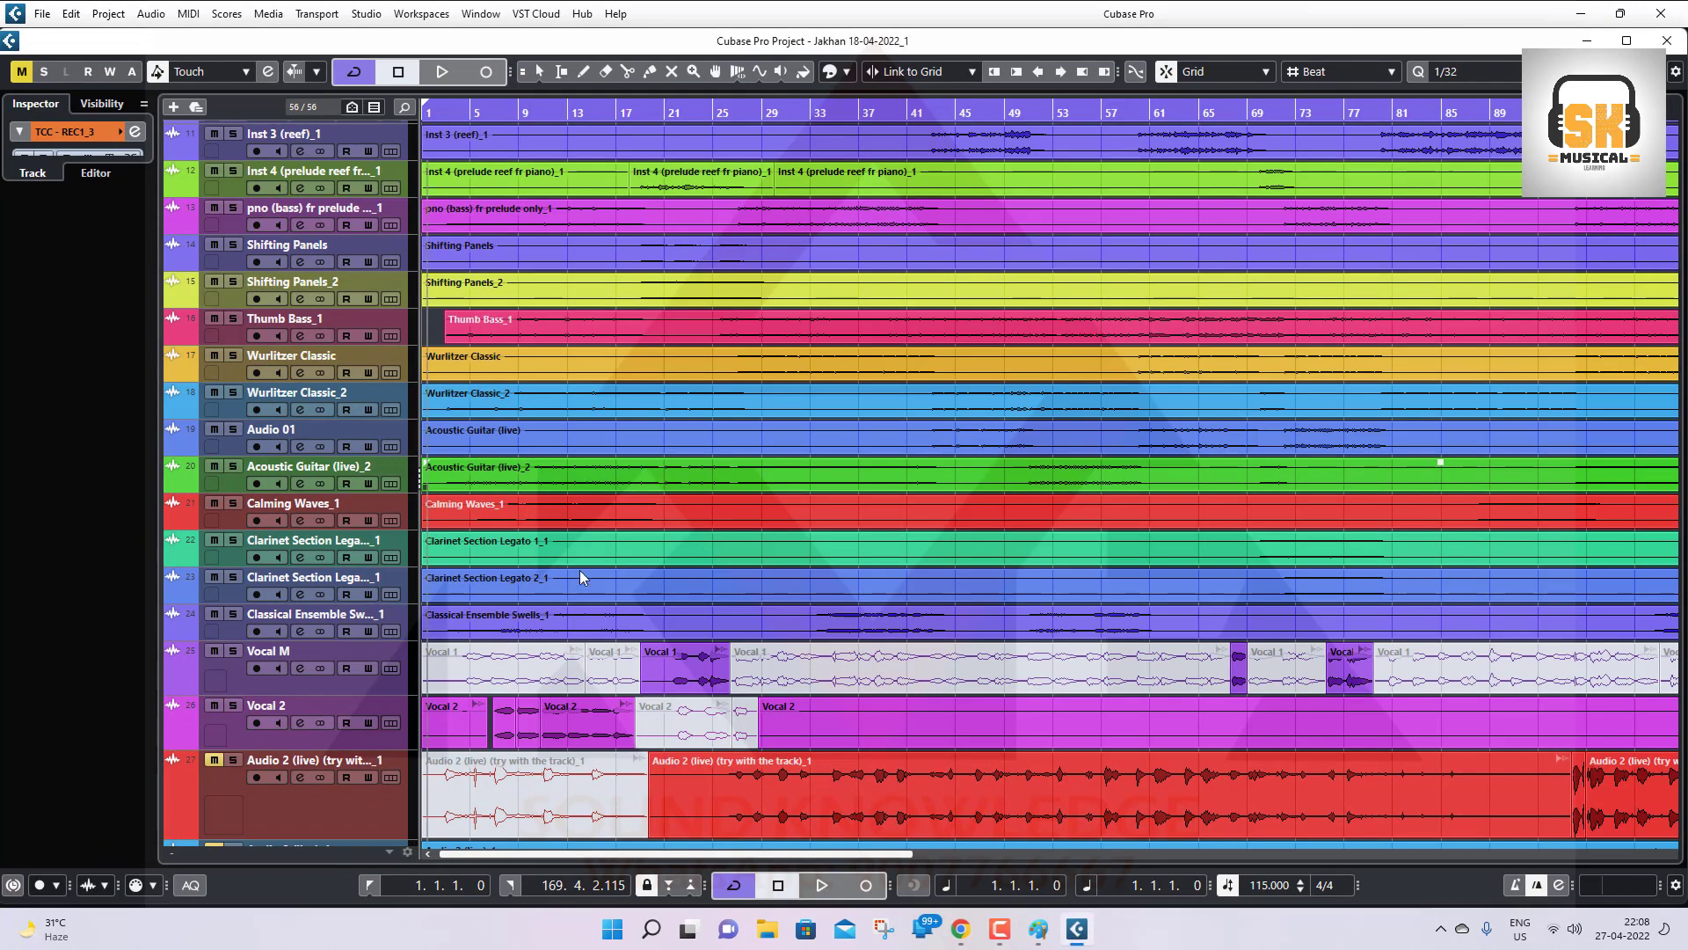
Remove all tracks from TCC - REC1_10 down to the end of the track list, including those containing audio
scroll(342, 600, "down", 5)
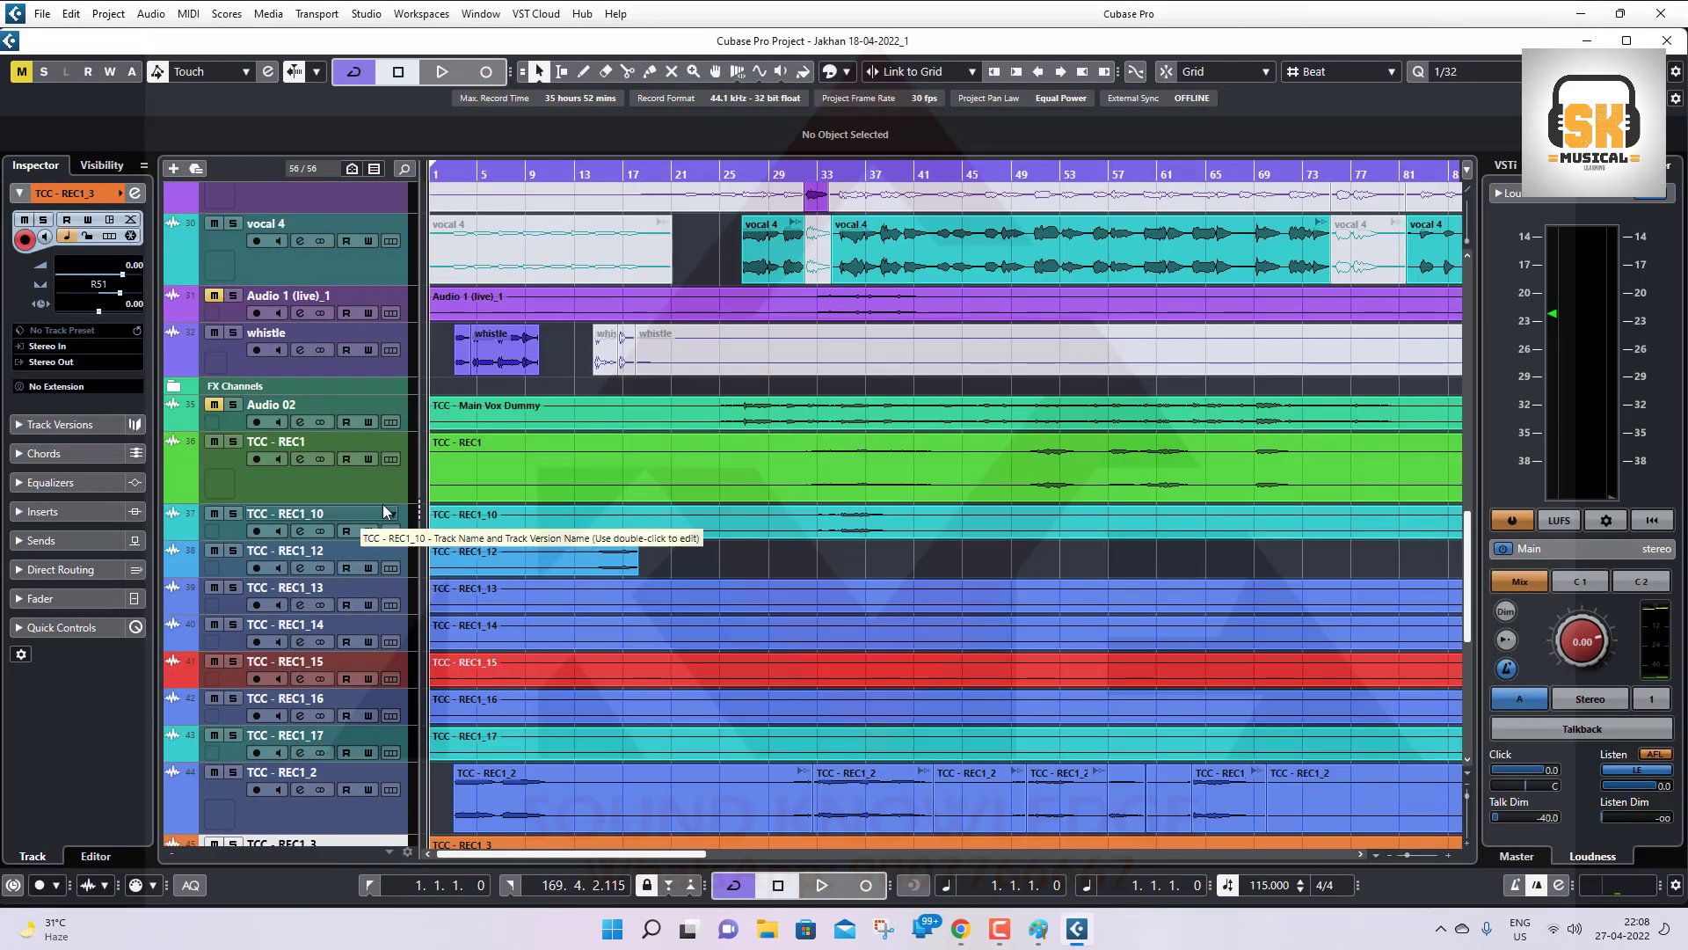
left_click(406, 525)
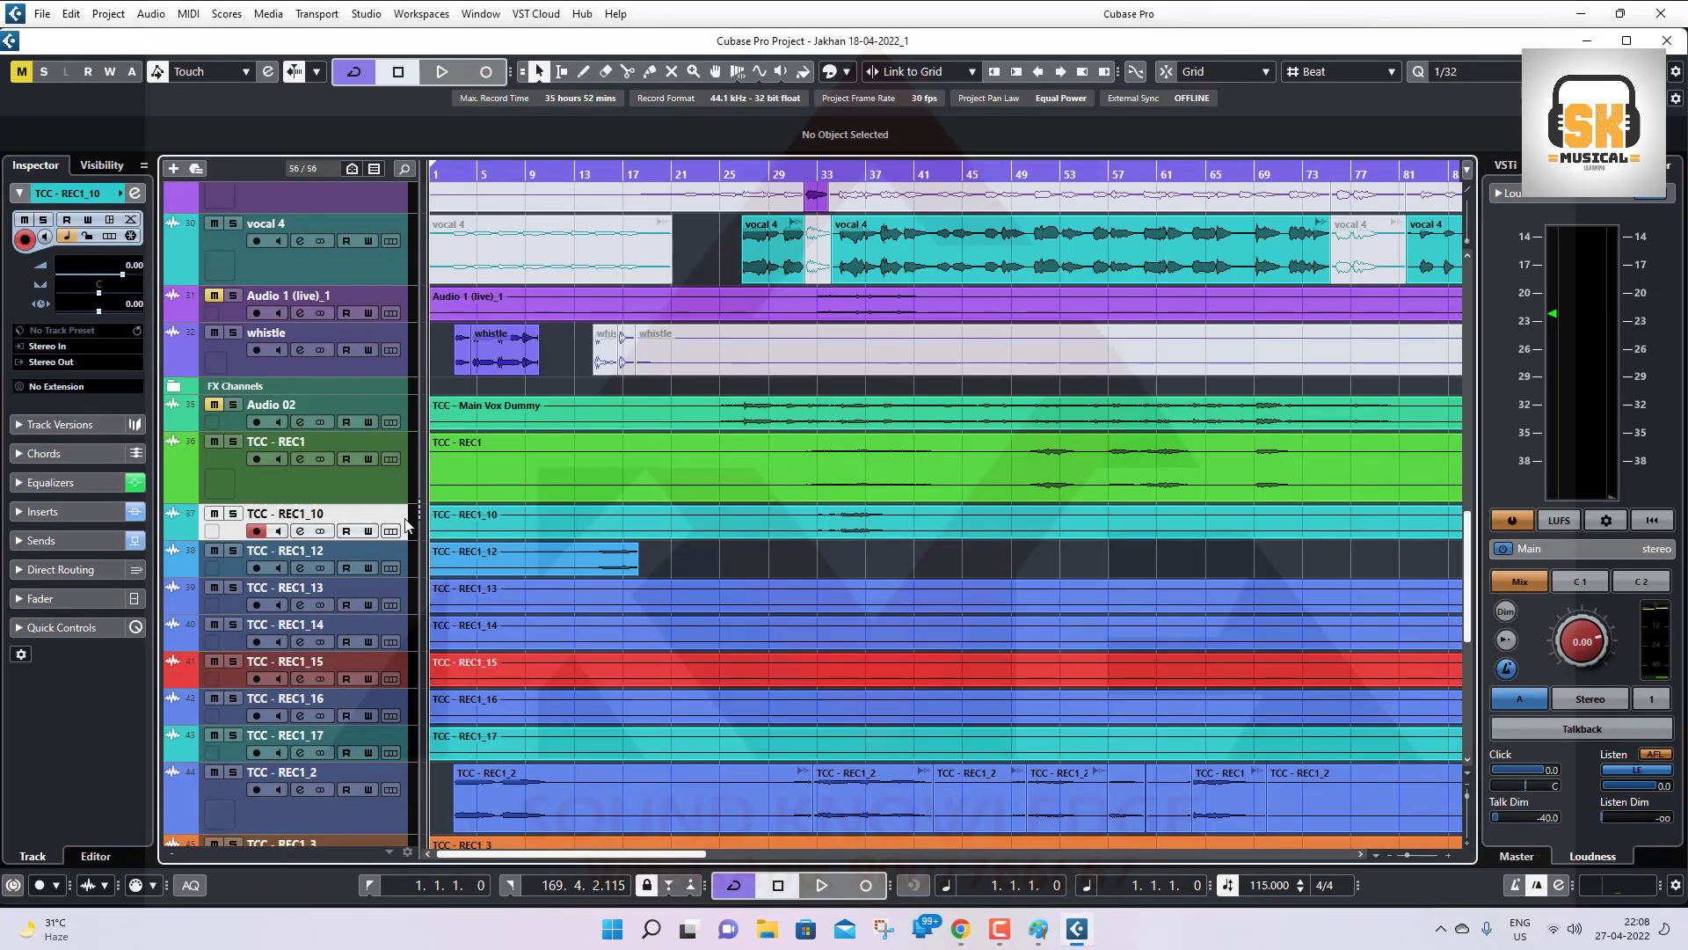
scroll(406, 525, "down", 5)
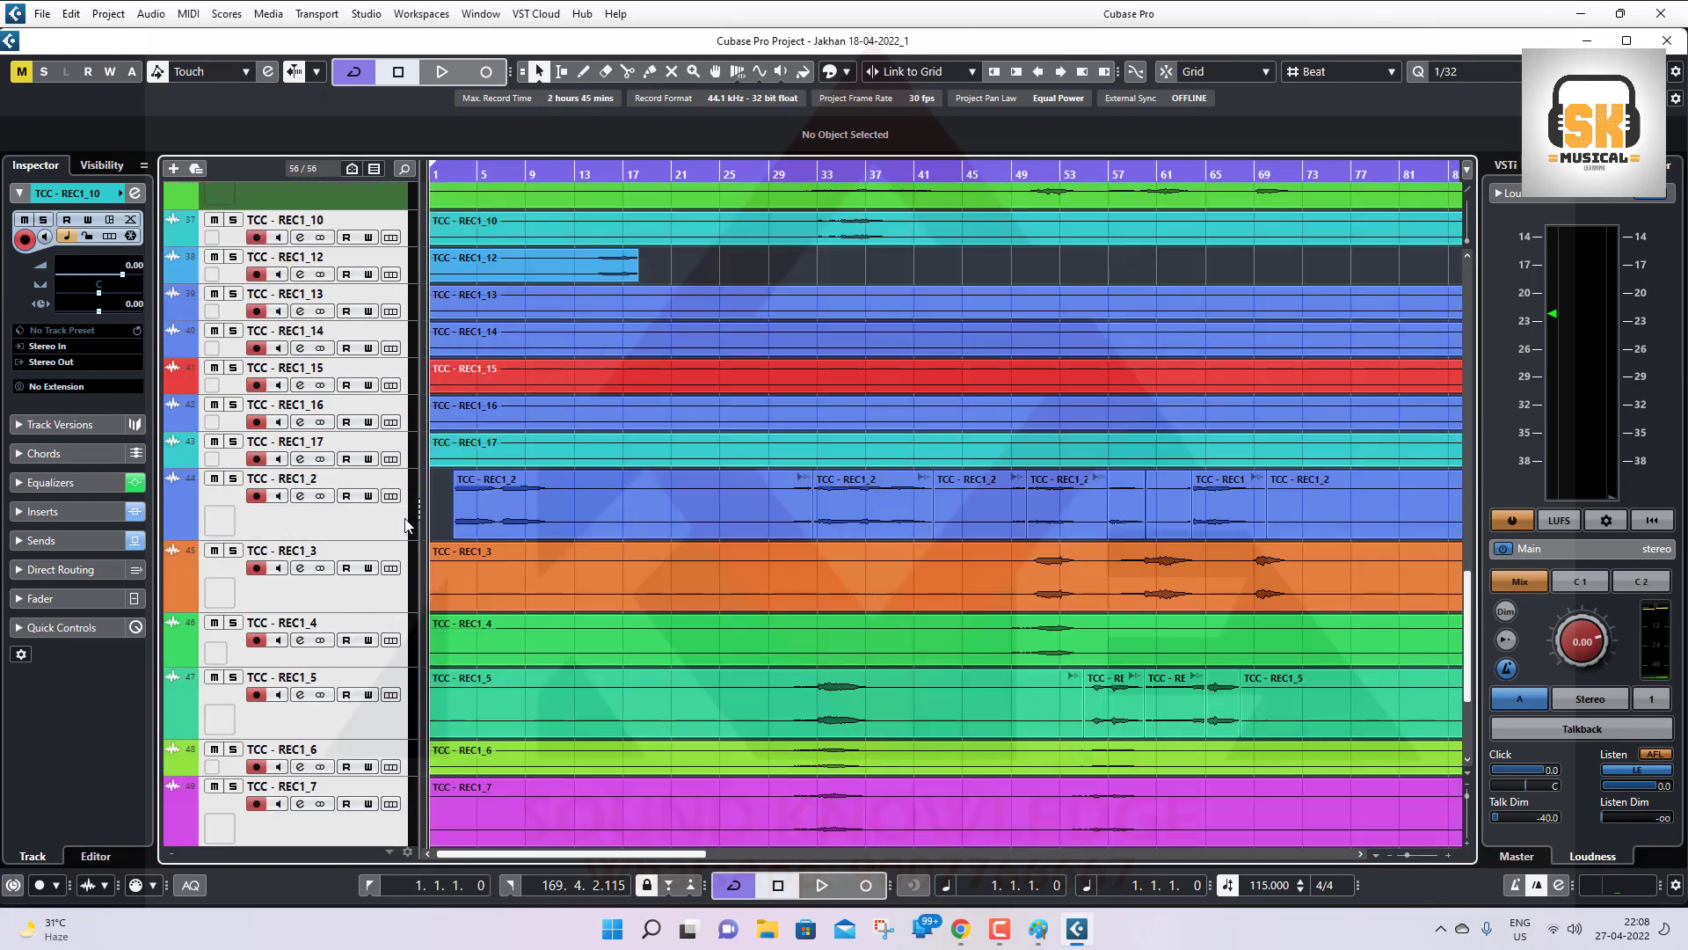
scroll(407, 525, "down", 3)
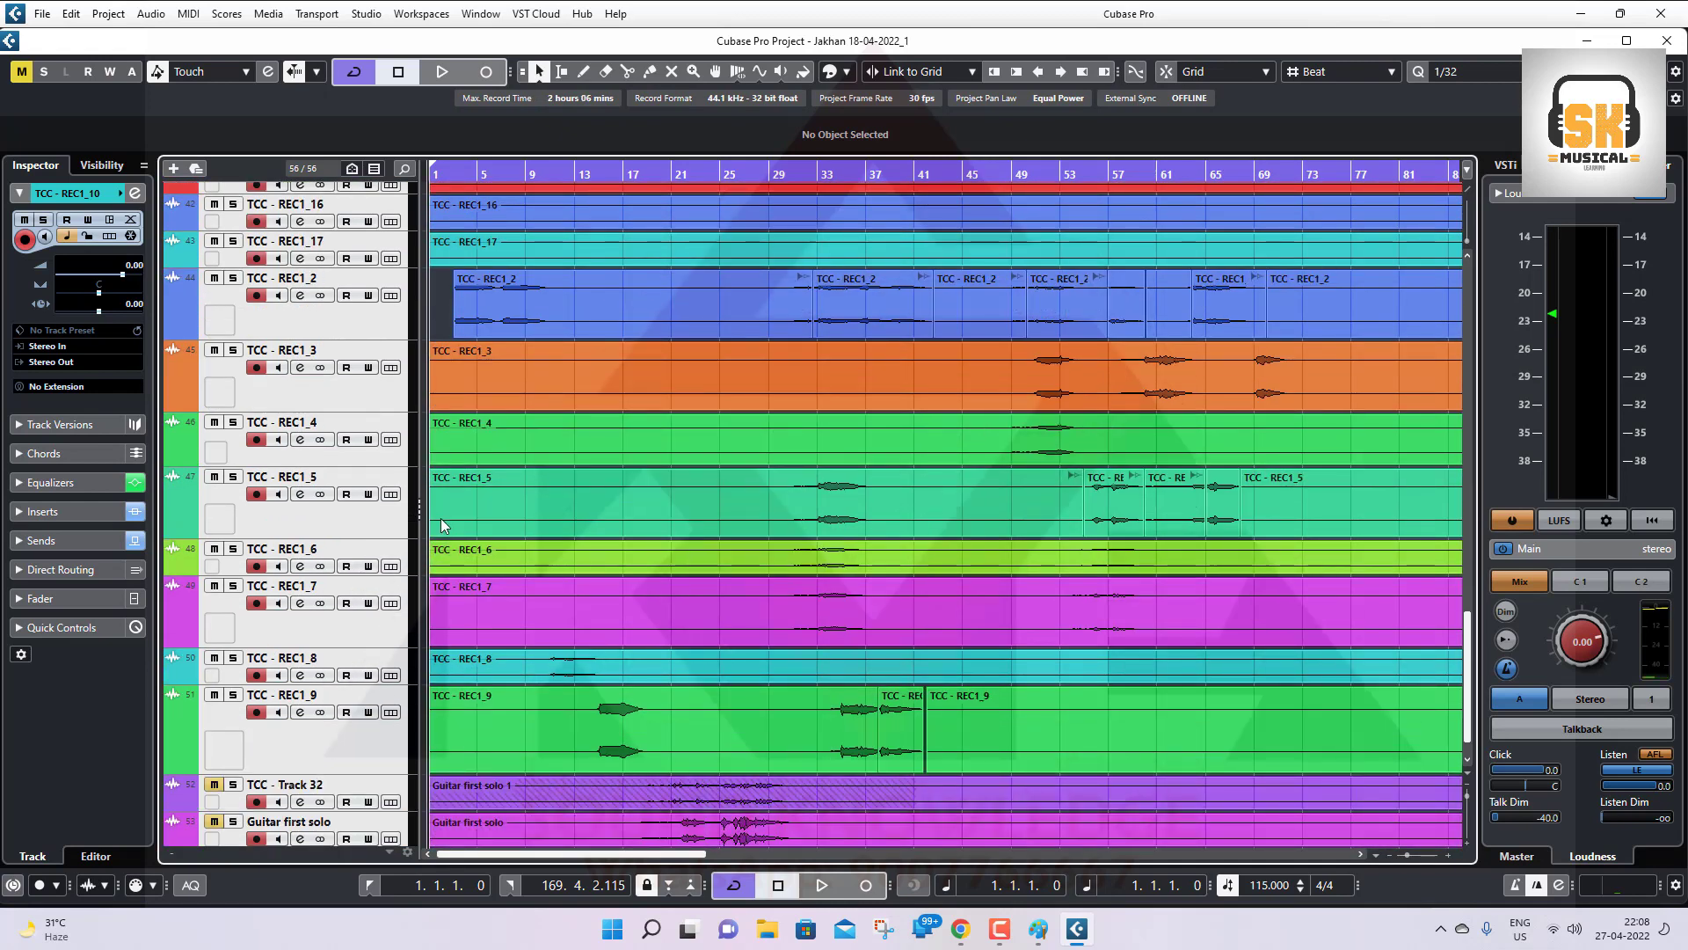
right_click(362, 394)
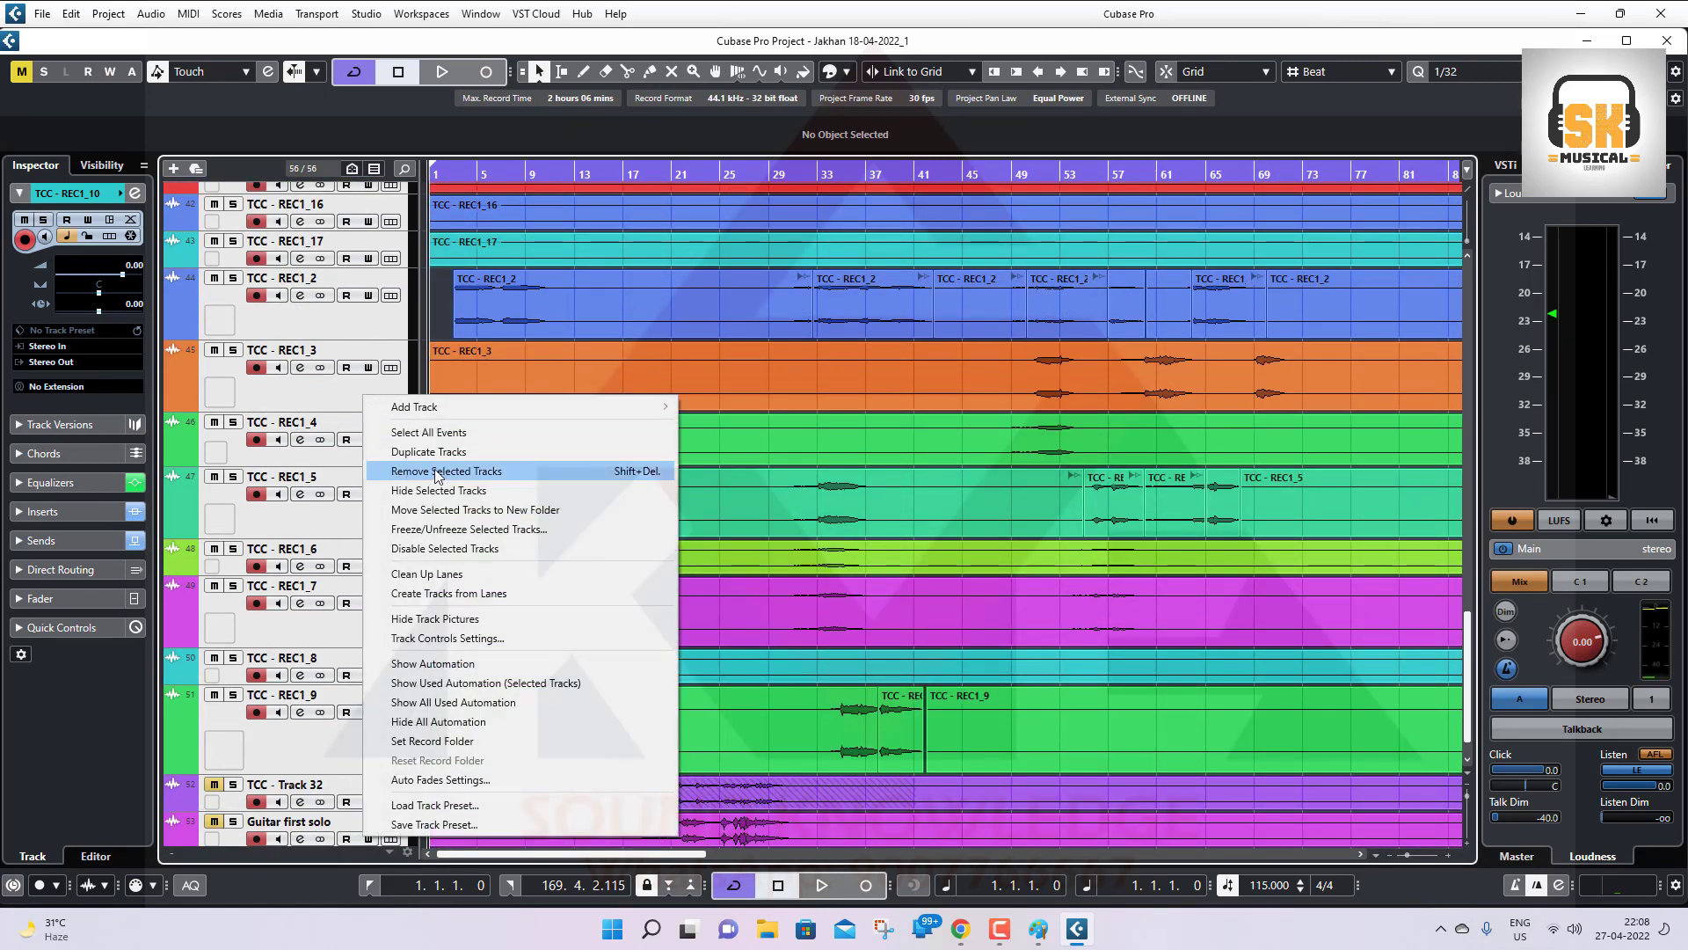
left_click(437, 473)
left_click(806, 504)
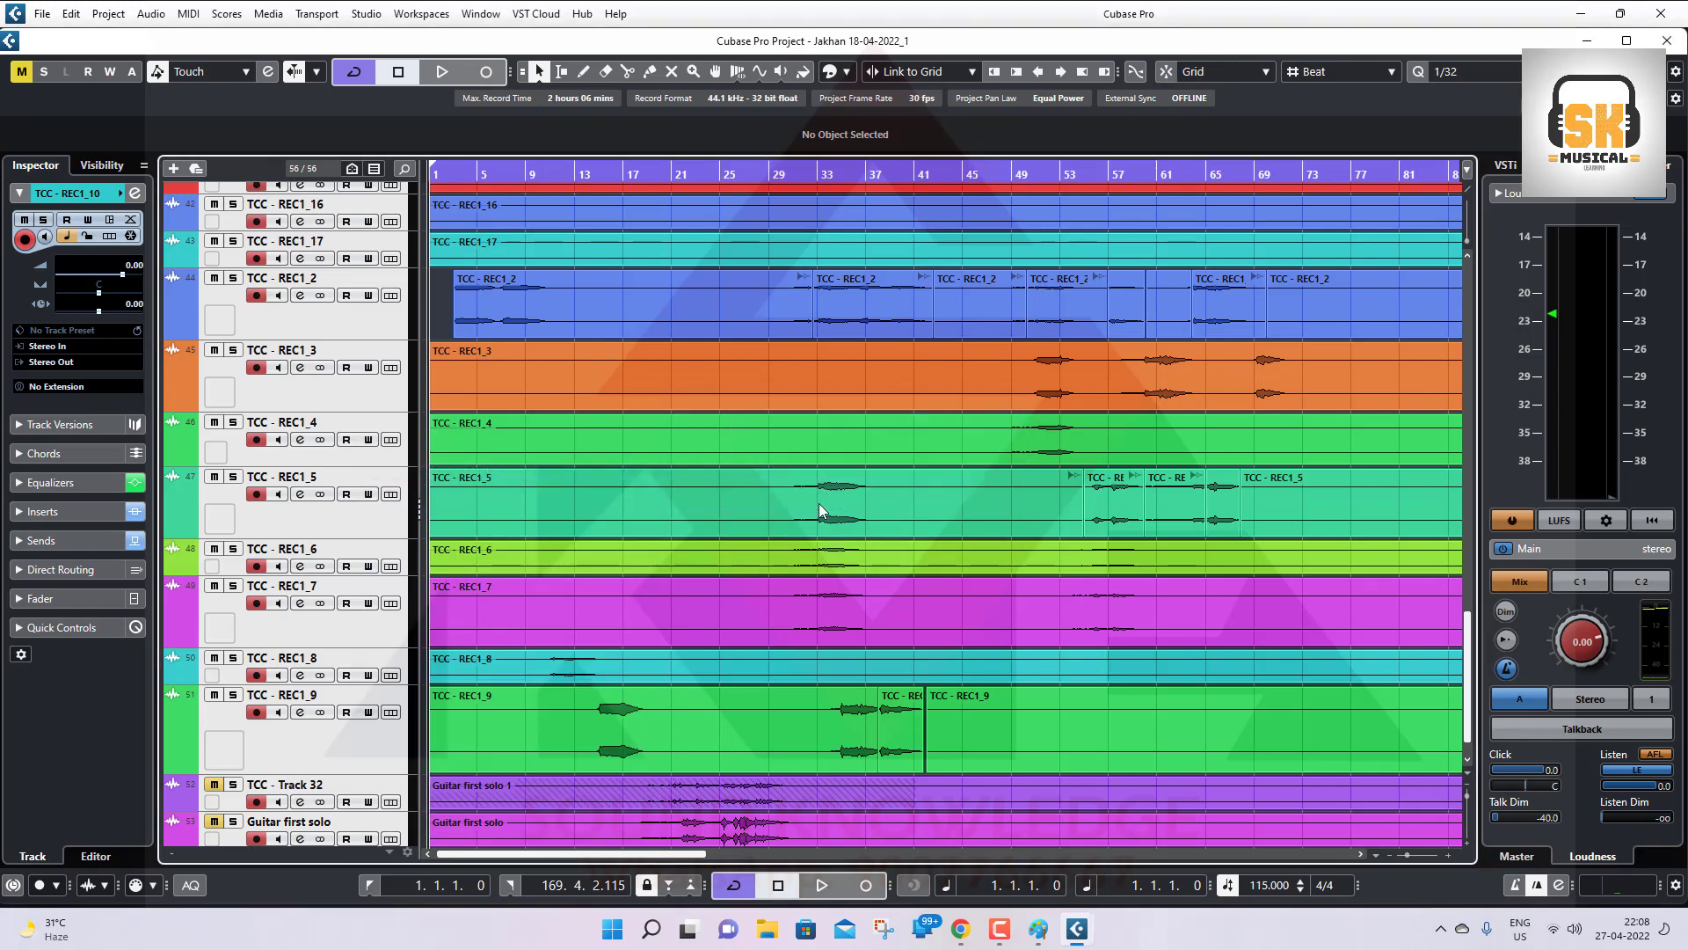
Fit the whole song in the timeline and review the remaining tracks down to TCC - REC1
scroll(619, 471, "up", 3)
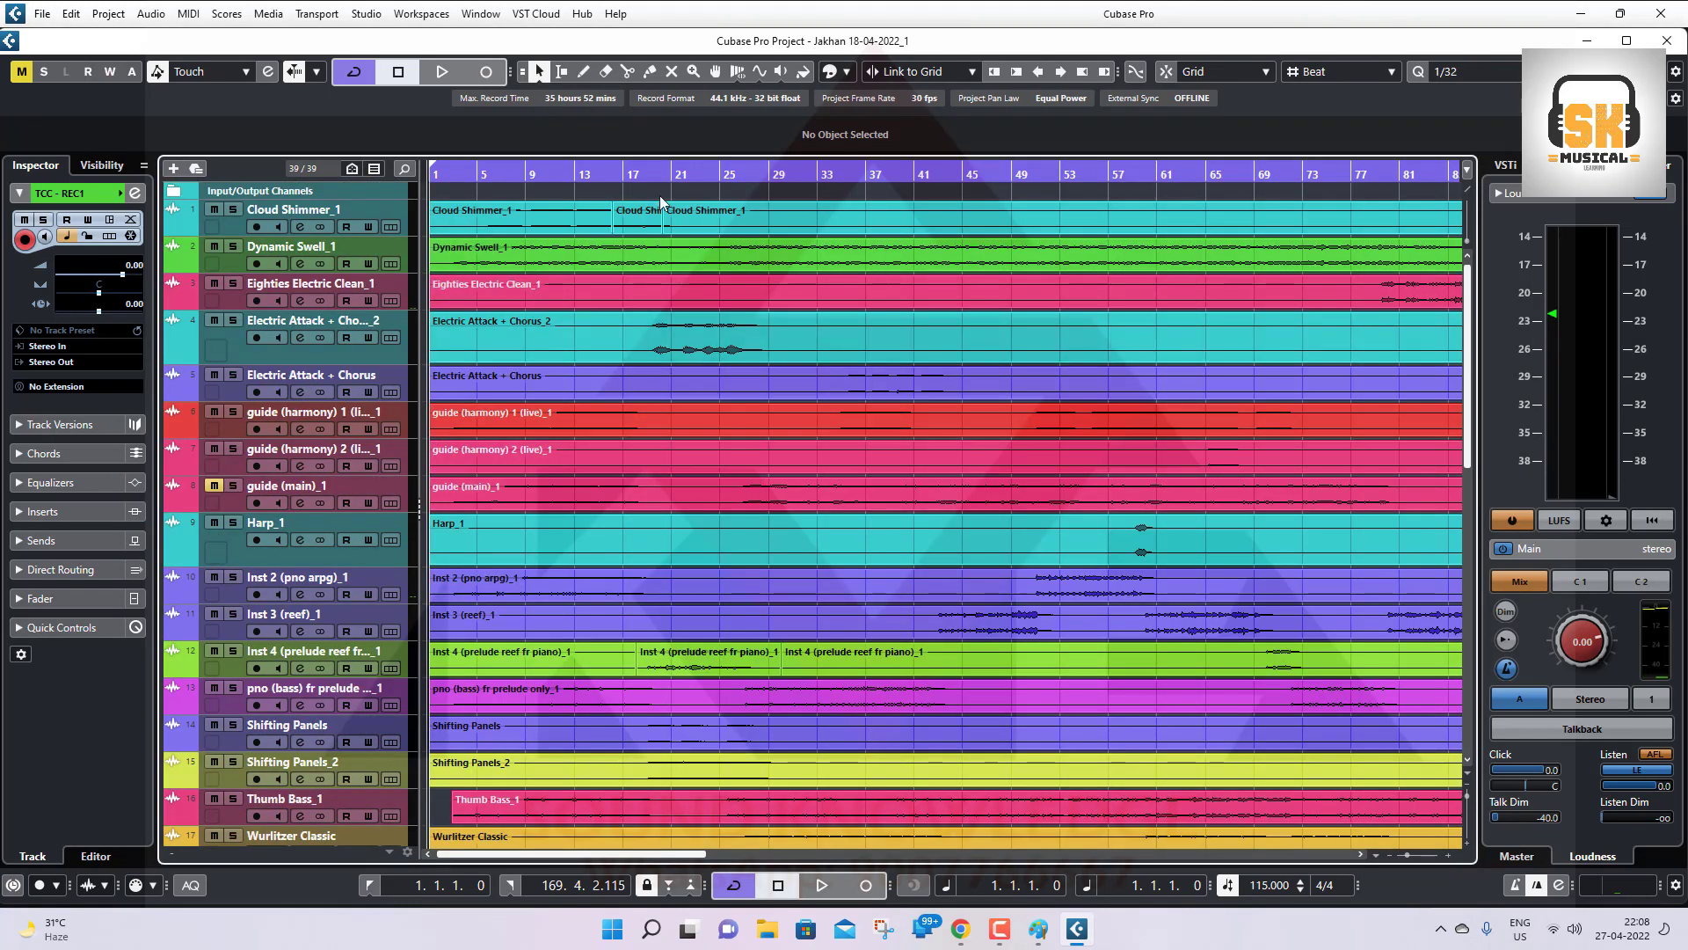
key("shift+f")
key("g")
key("g")
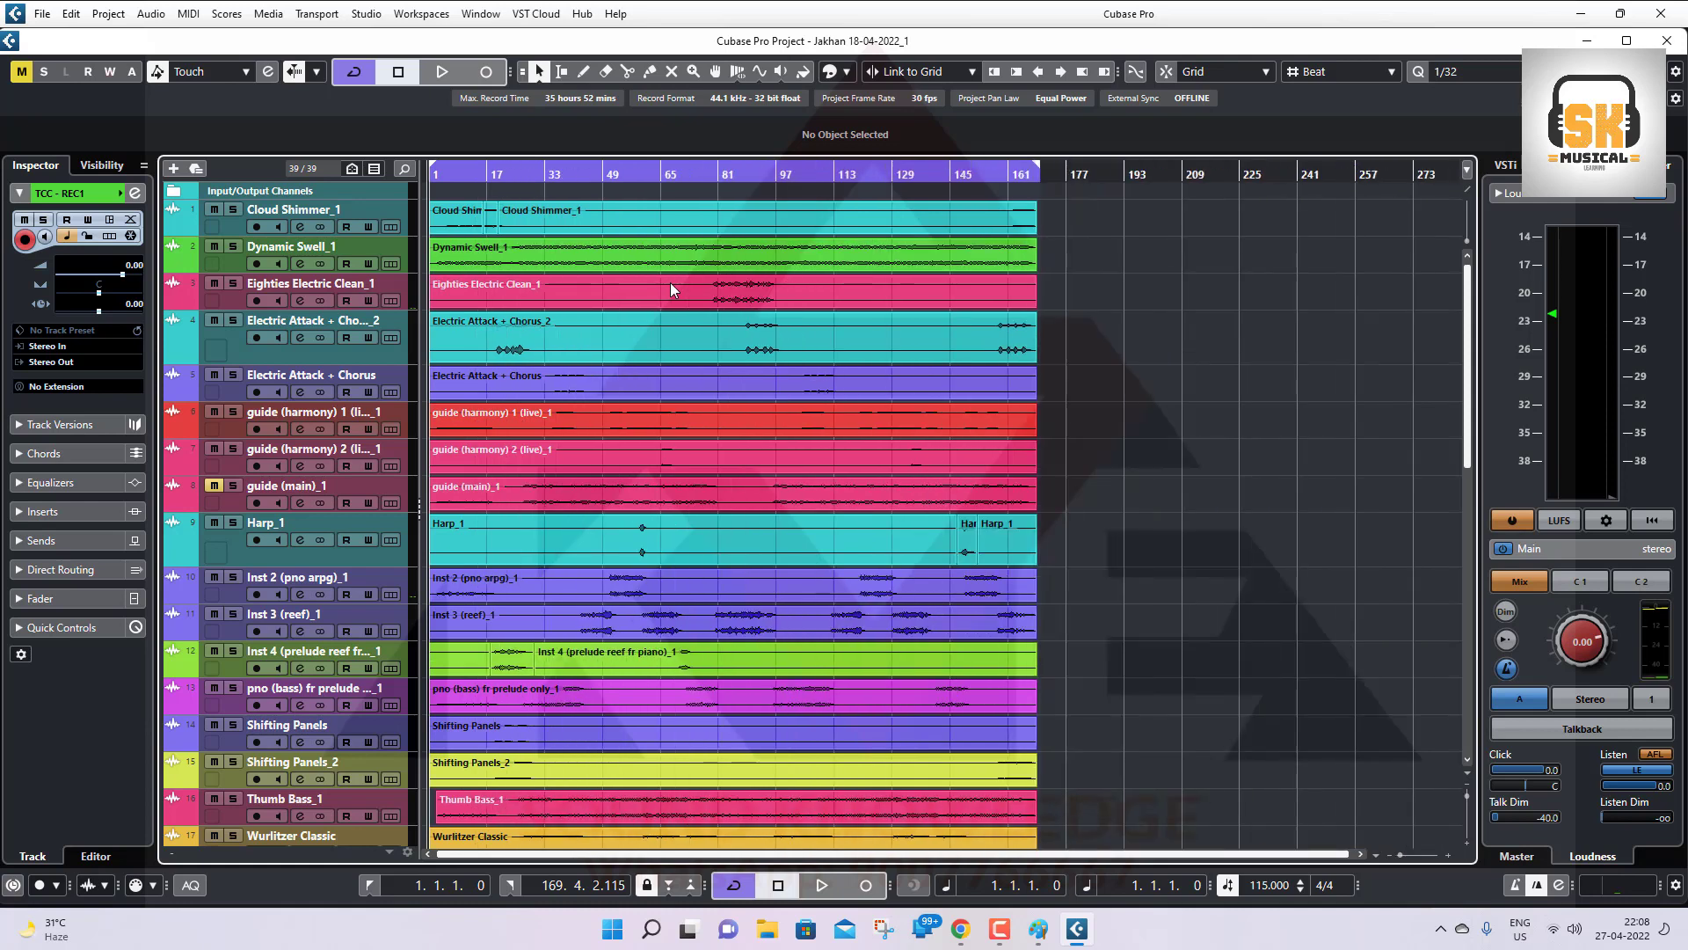
scroll(670, 283, "down", 10)
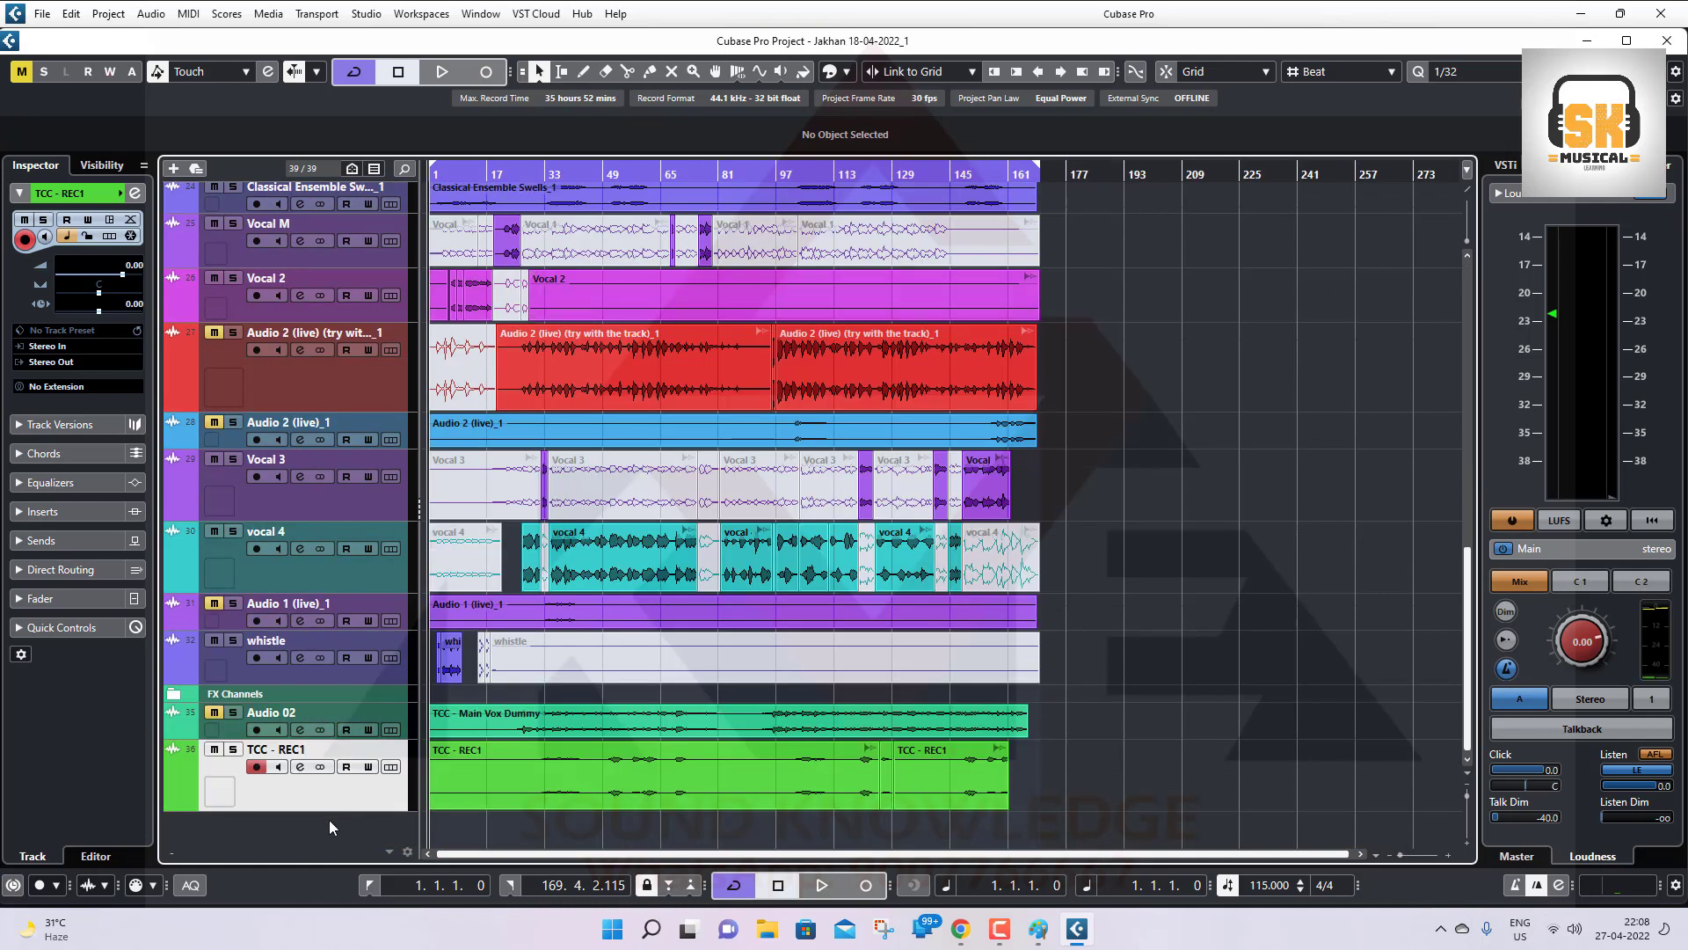
scroll(306, 825, "up", 1)
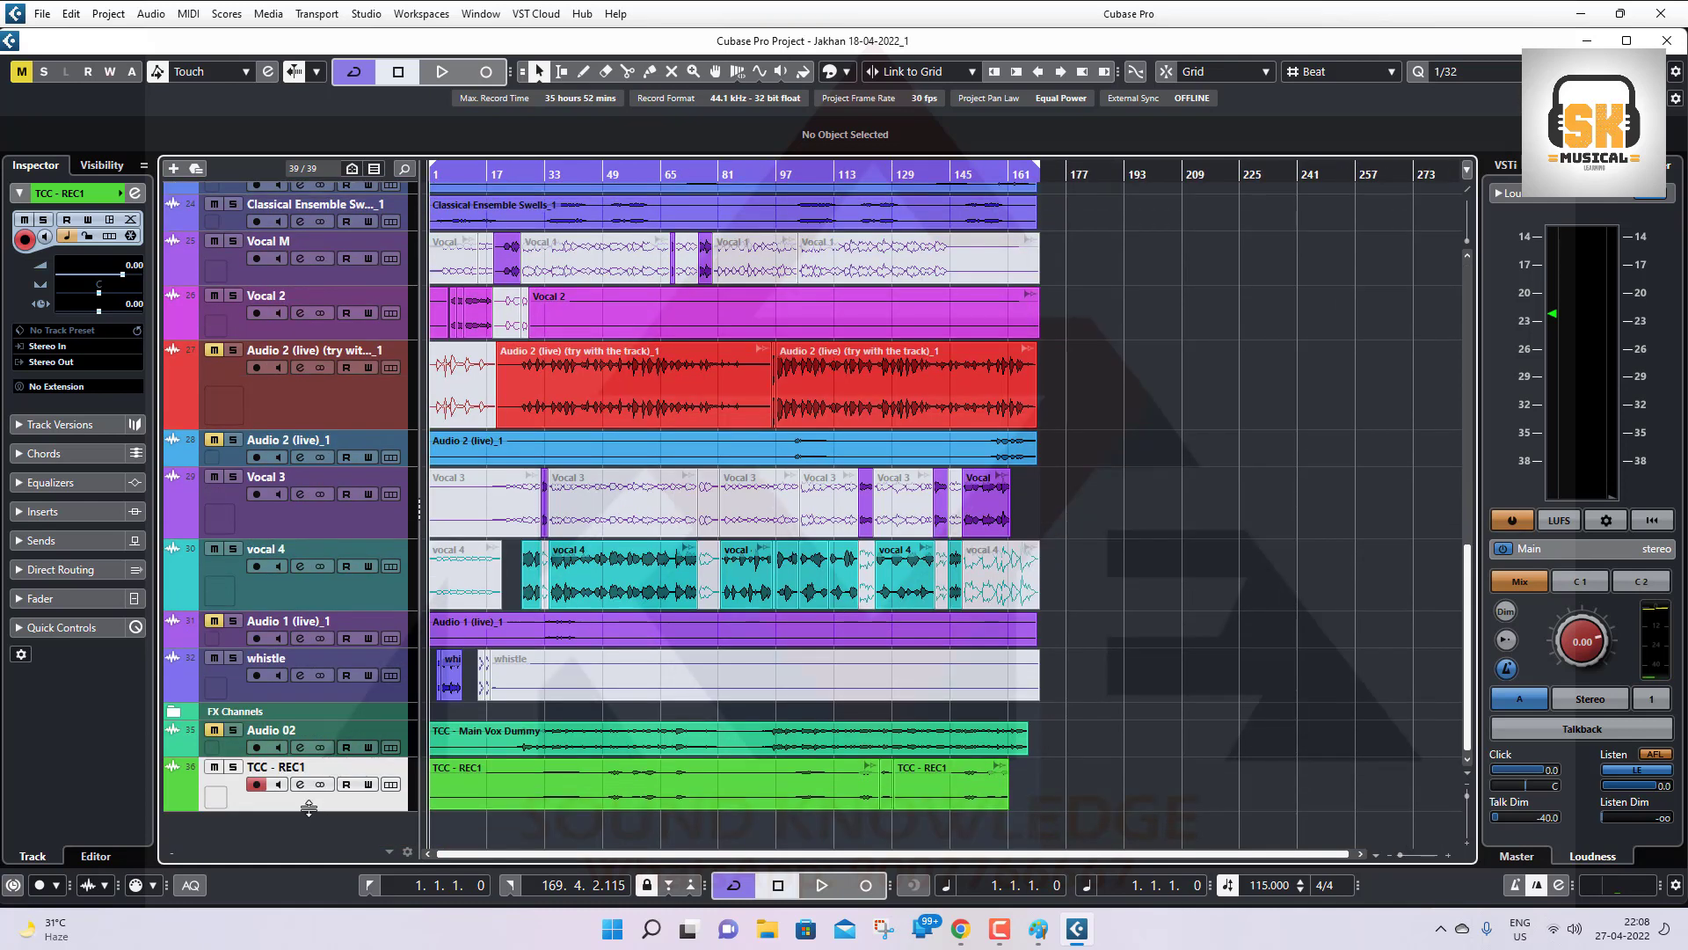
right_click(302, 831)
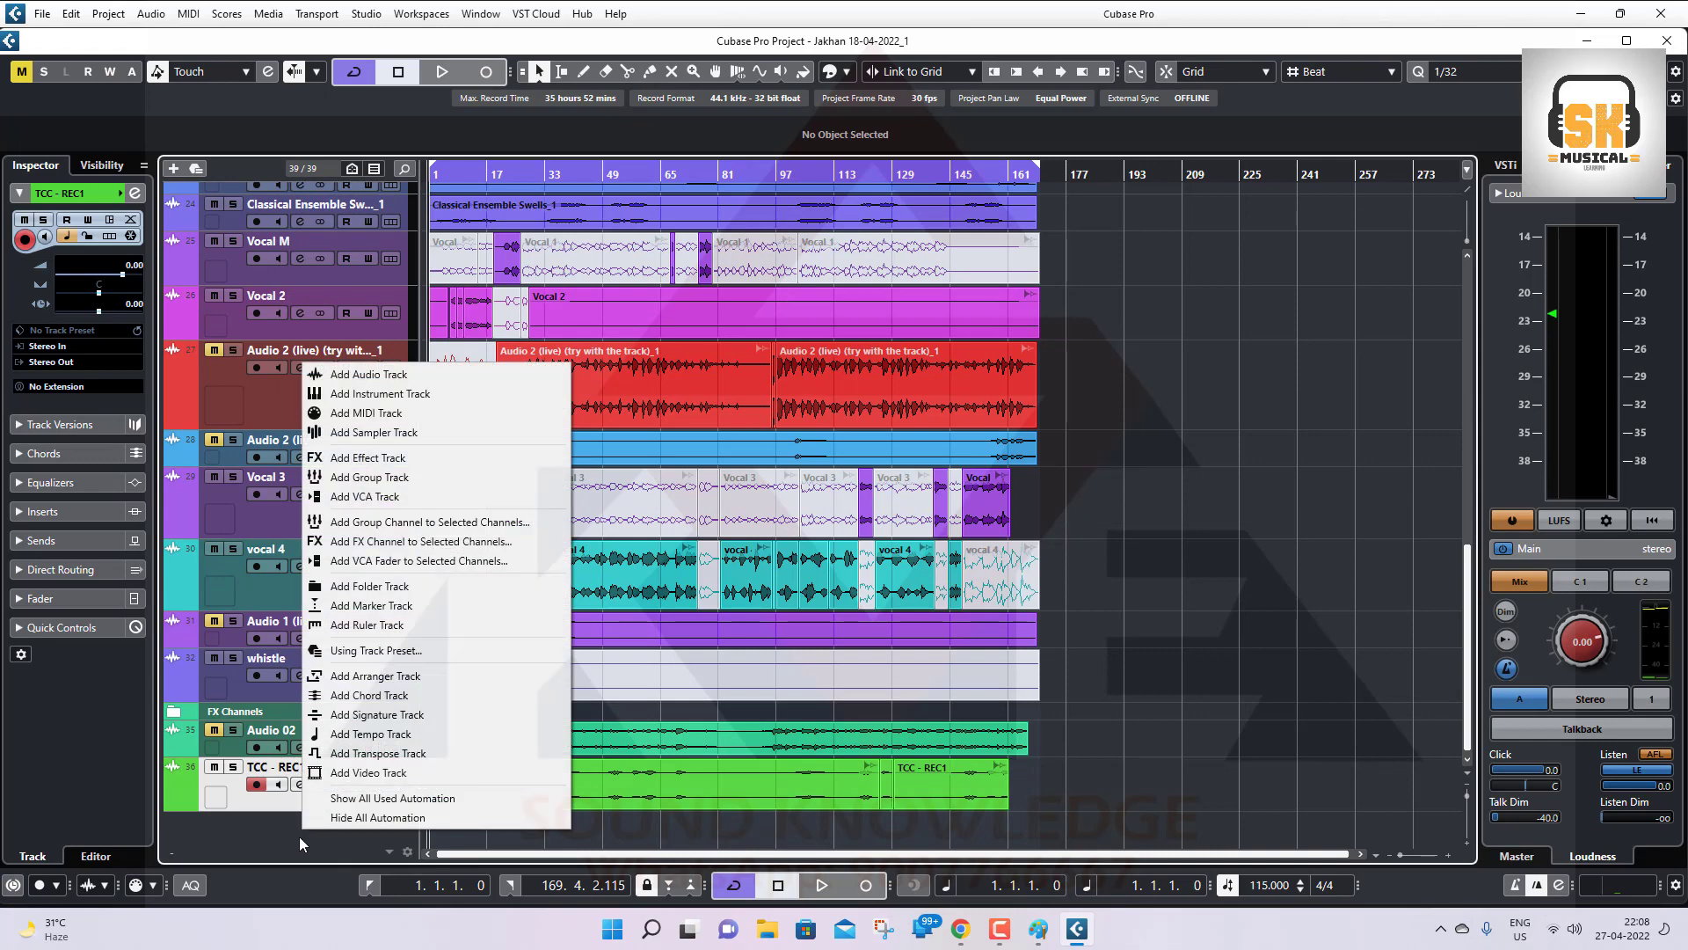
left_click(387, 375)
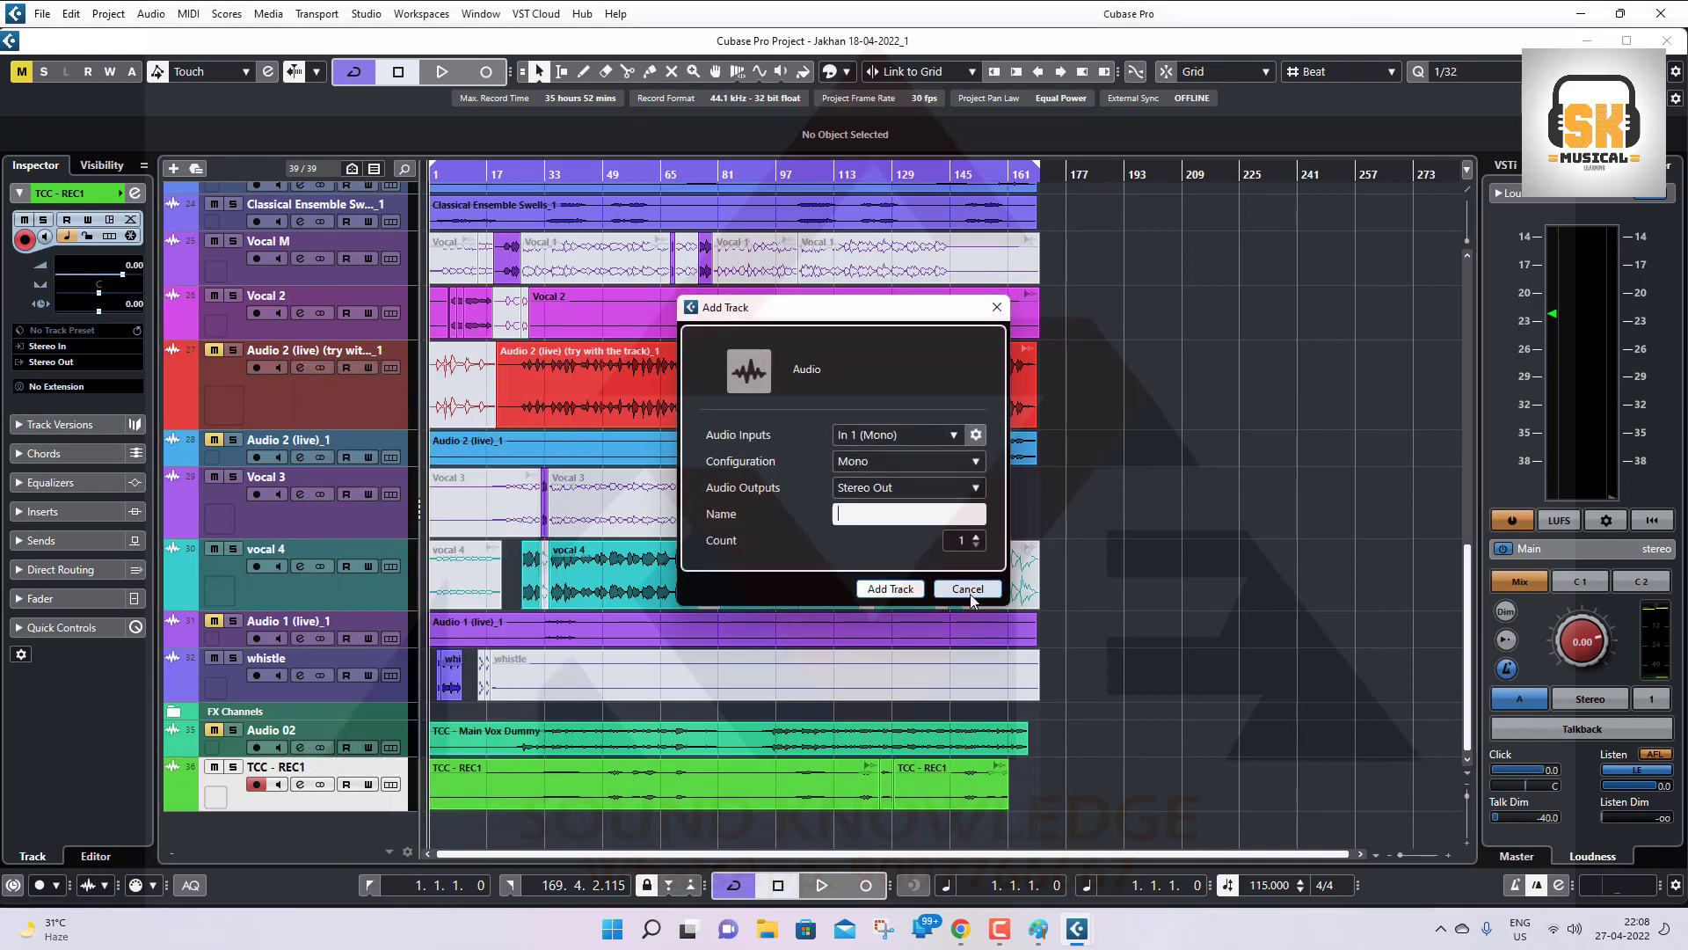
left_click(971, 596)
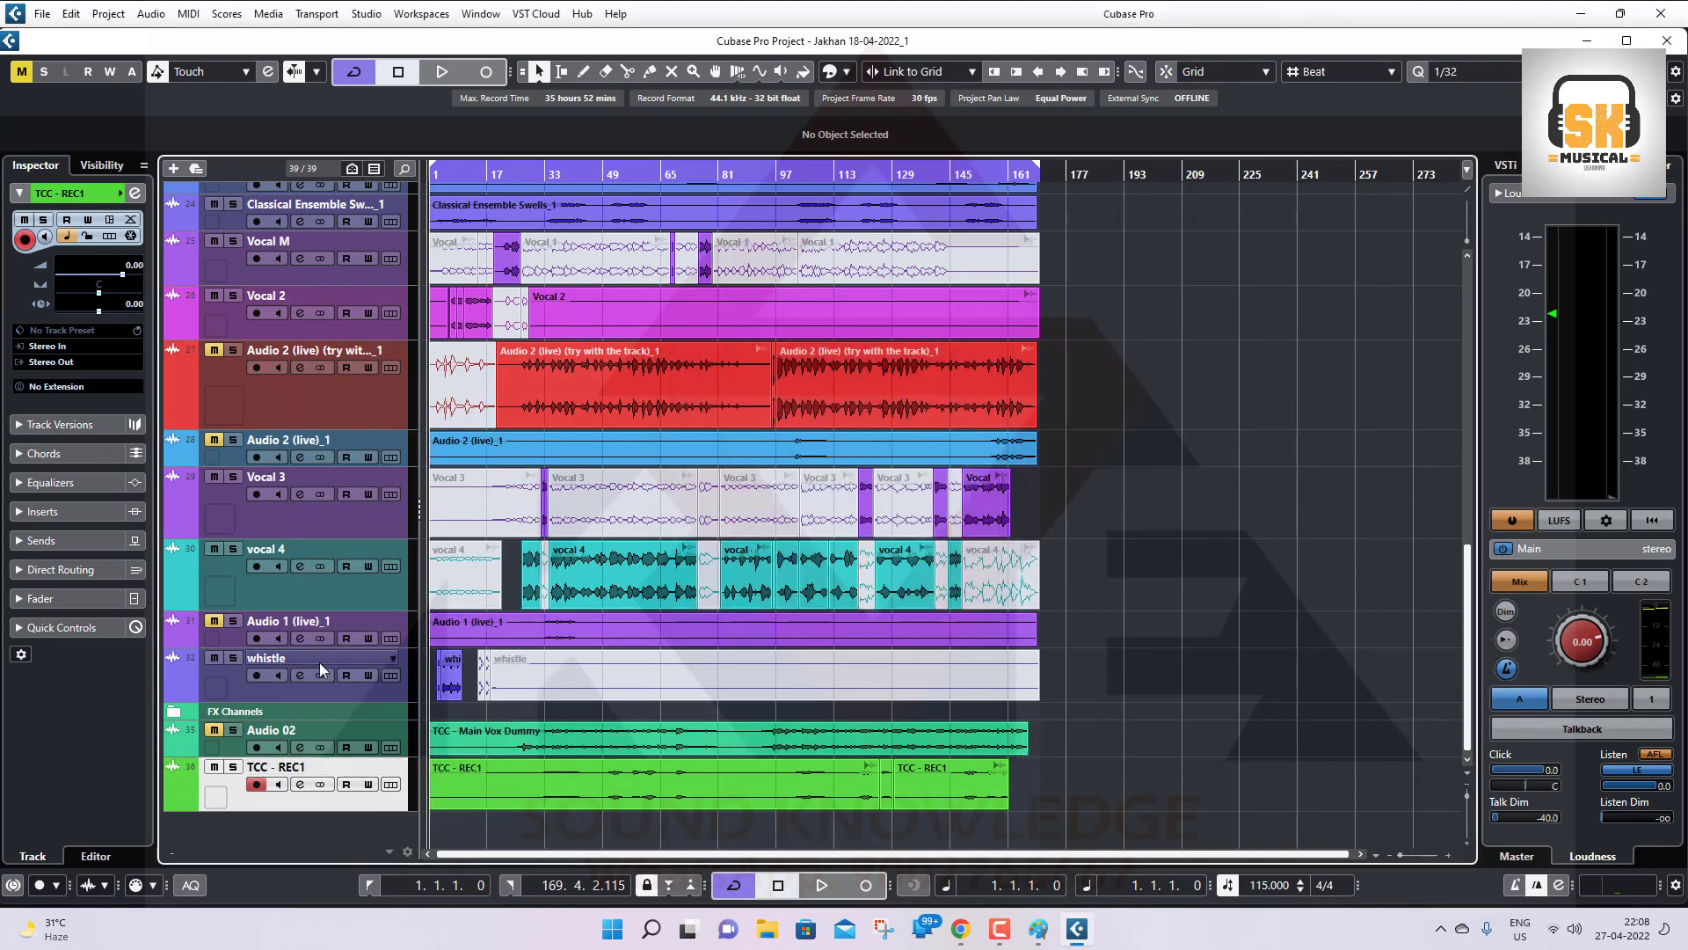
Reduce the height of the vocal 4 track slightly and select the TCC - REC1 track
left_click(361, 584)
left_click_drag(367, 612, 368, 588)
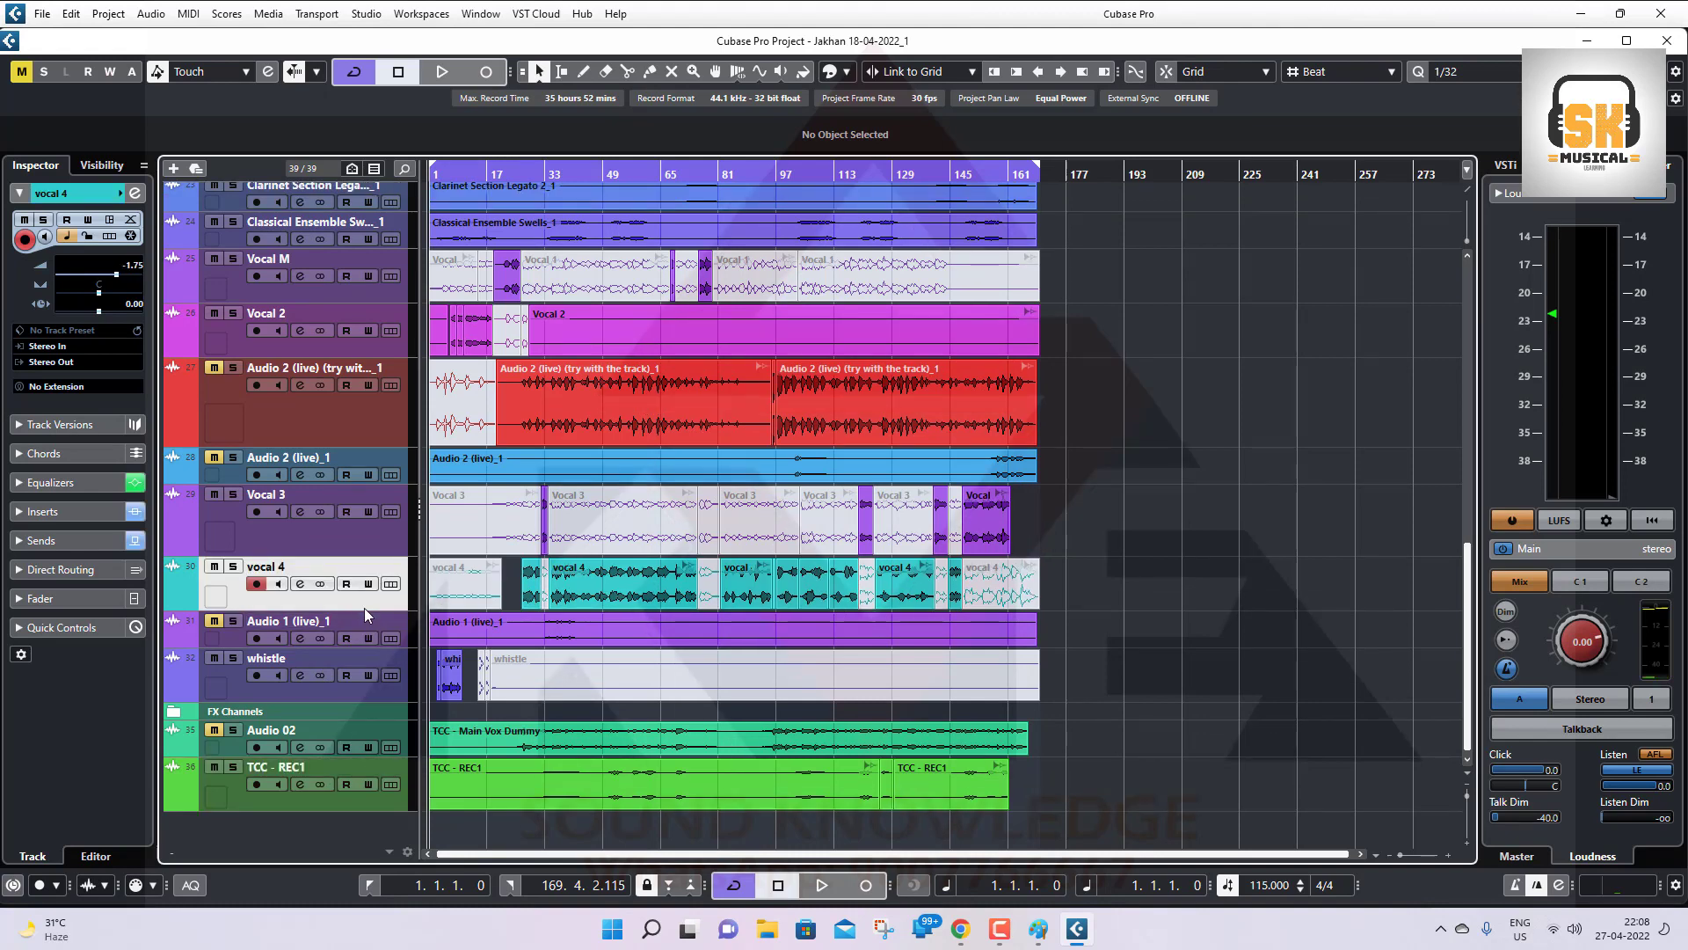
left_click(356, 788)
Start an audio file import and select all five WAV files in the innermost Jakhan Nirobe Dure folder under Cubase Projects > Jakhan Nirobe Shaar on drive D
left_click(40, 13)
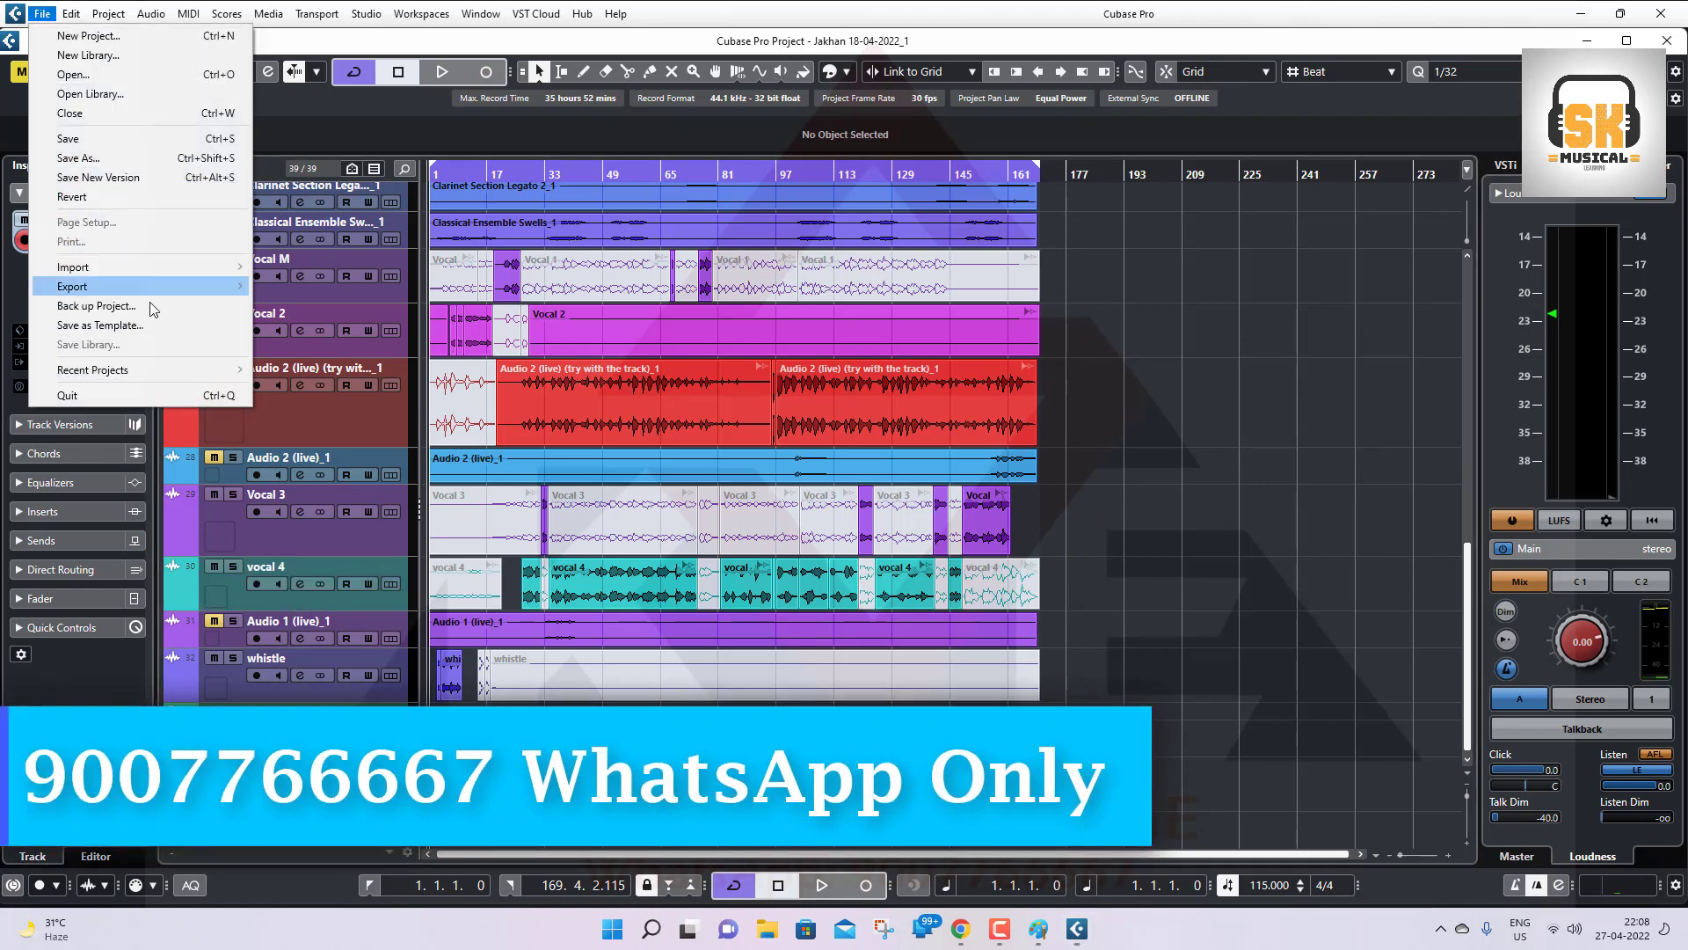
mouse_move(156, 266)
left_click(304, 267)
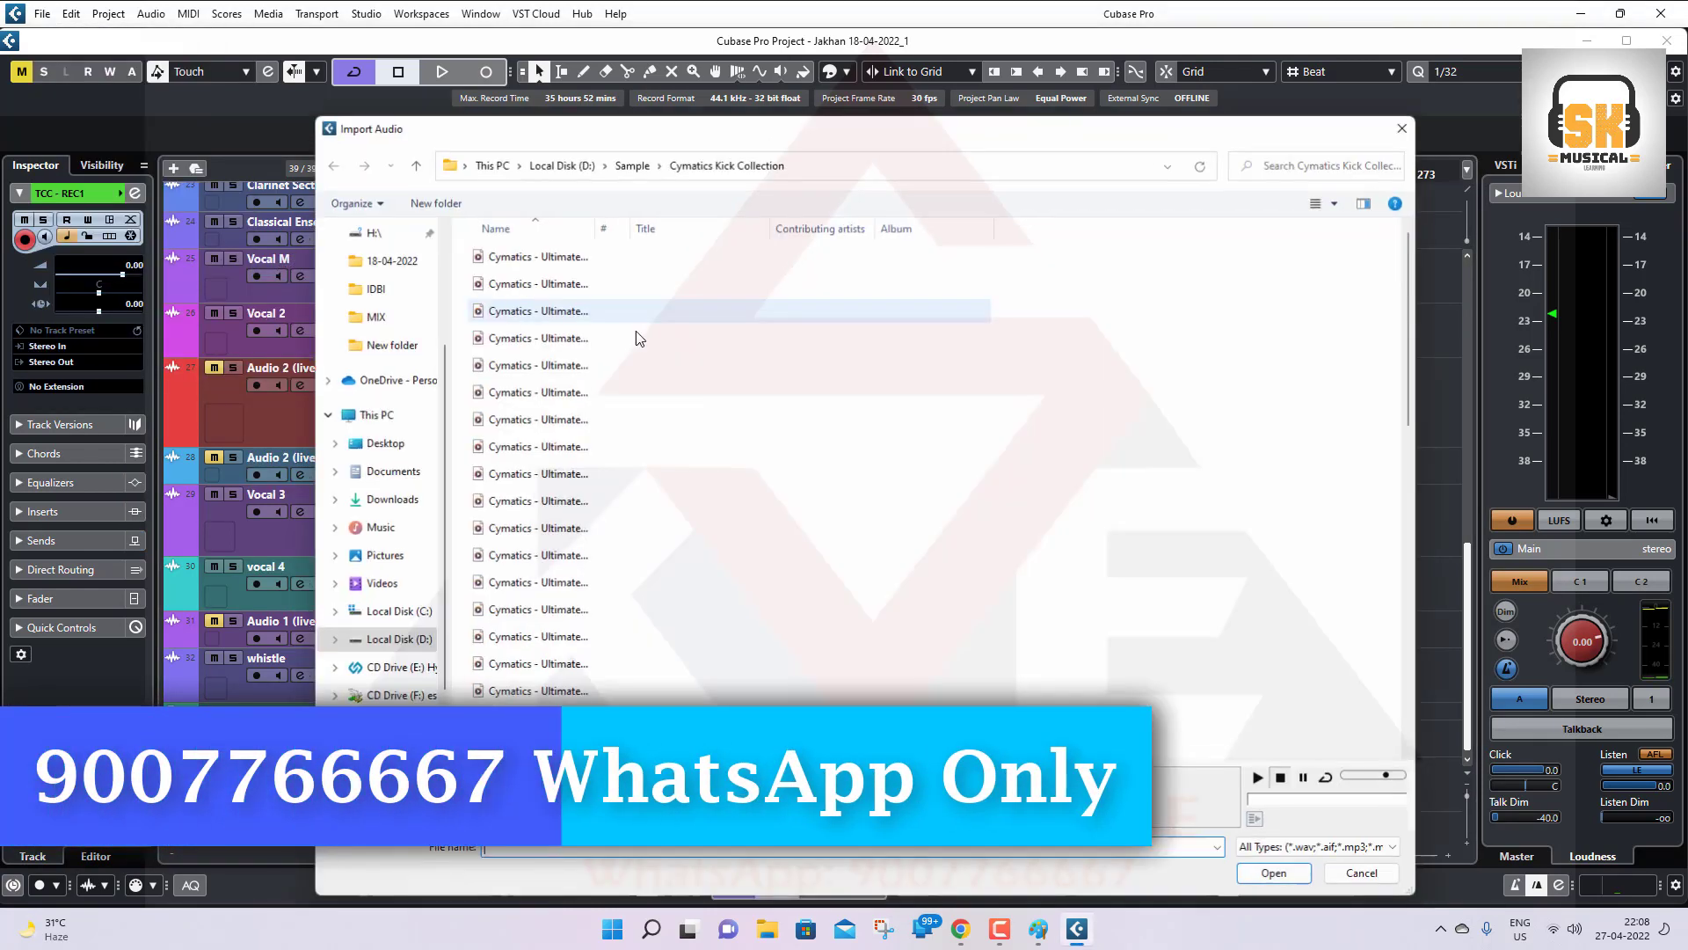
left_click(630, 167)
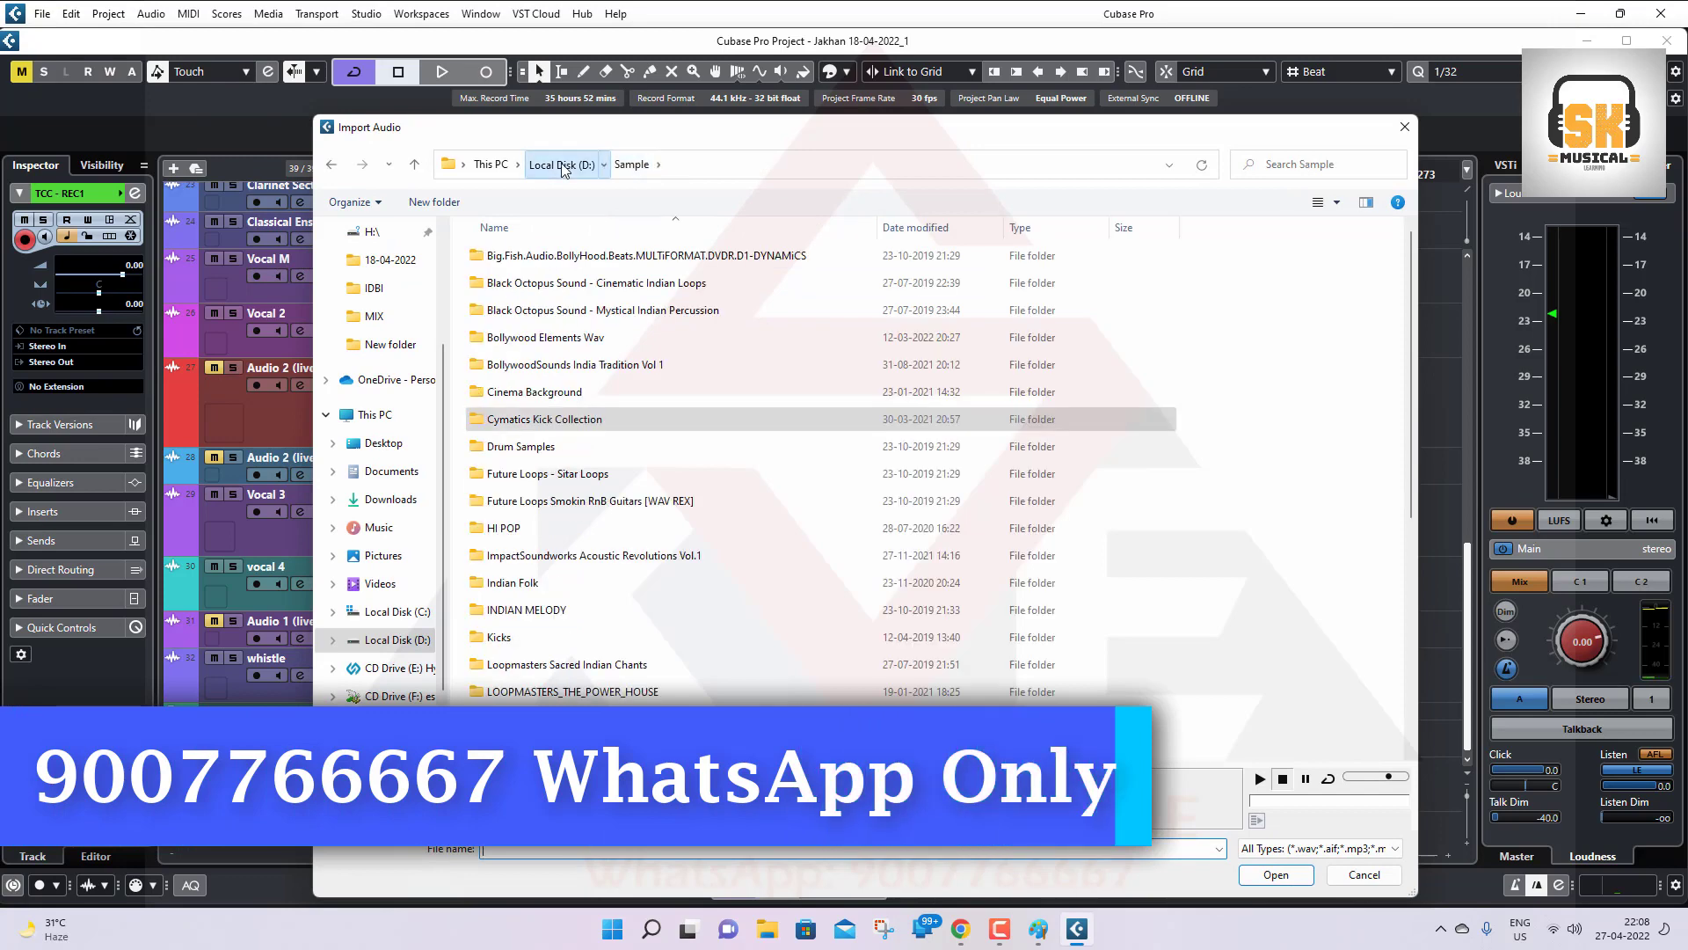
left_click(561, 163)
double_click(546, 400)
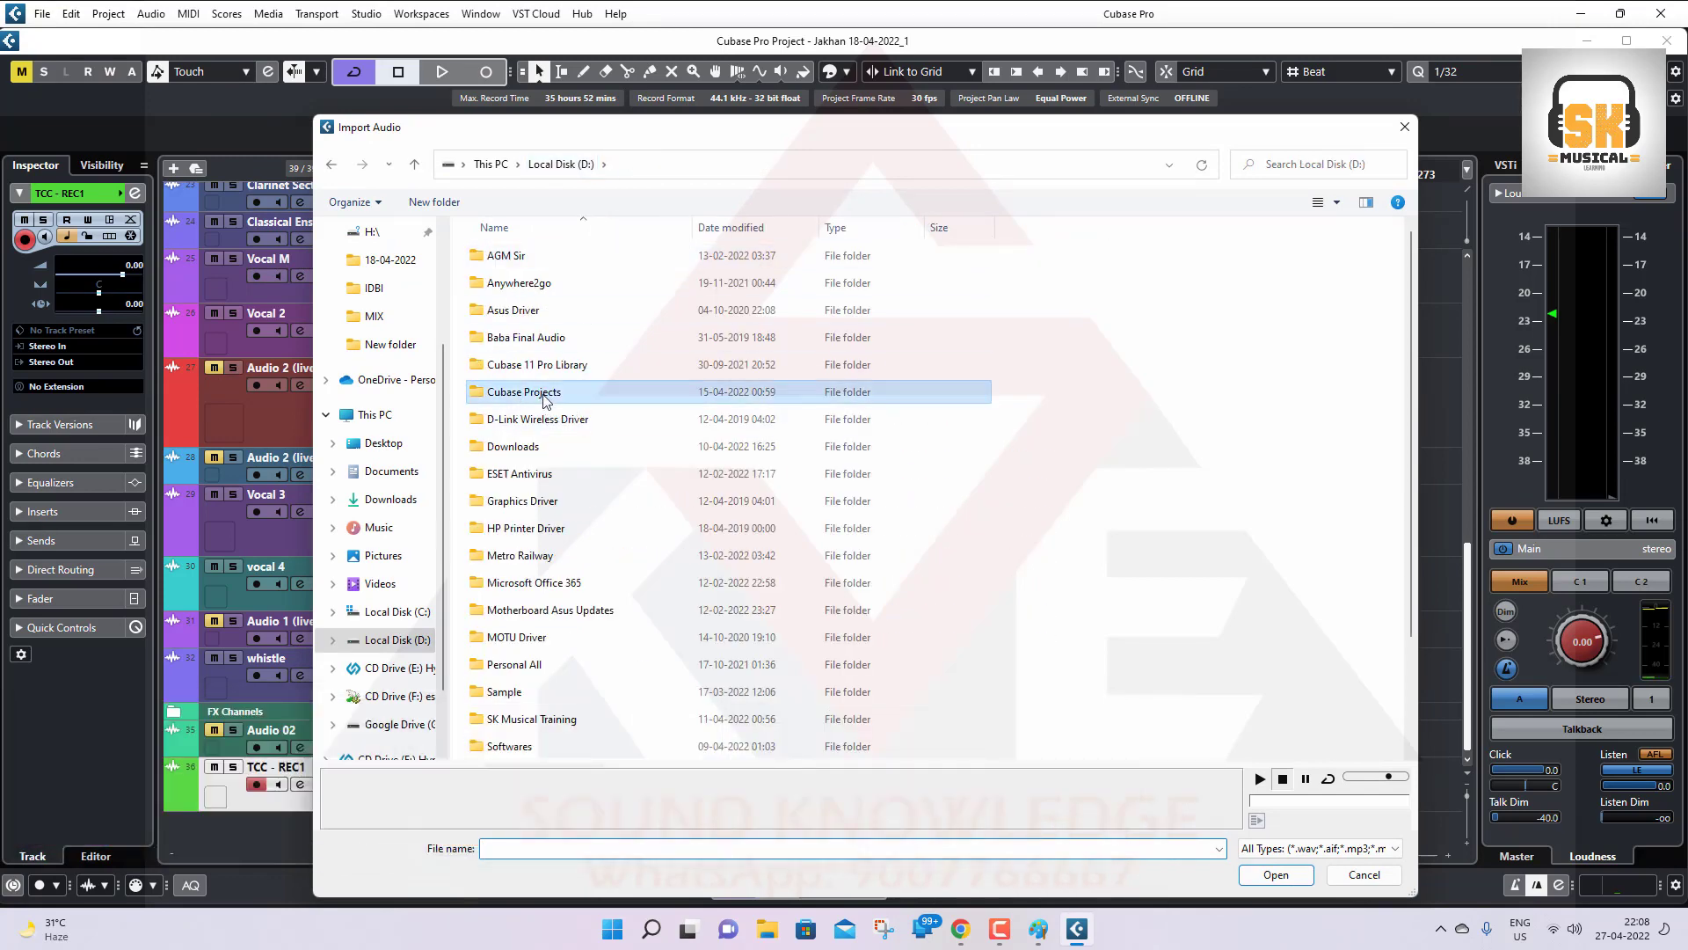
double_click(532, 365)
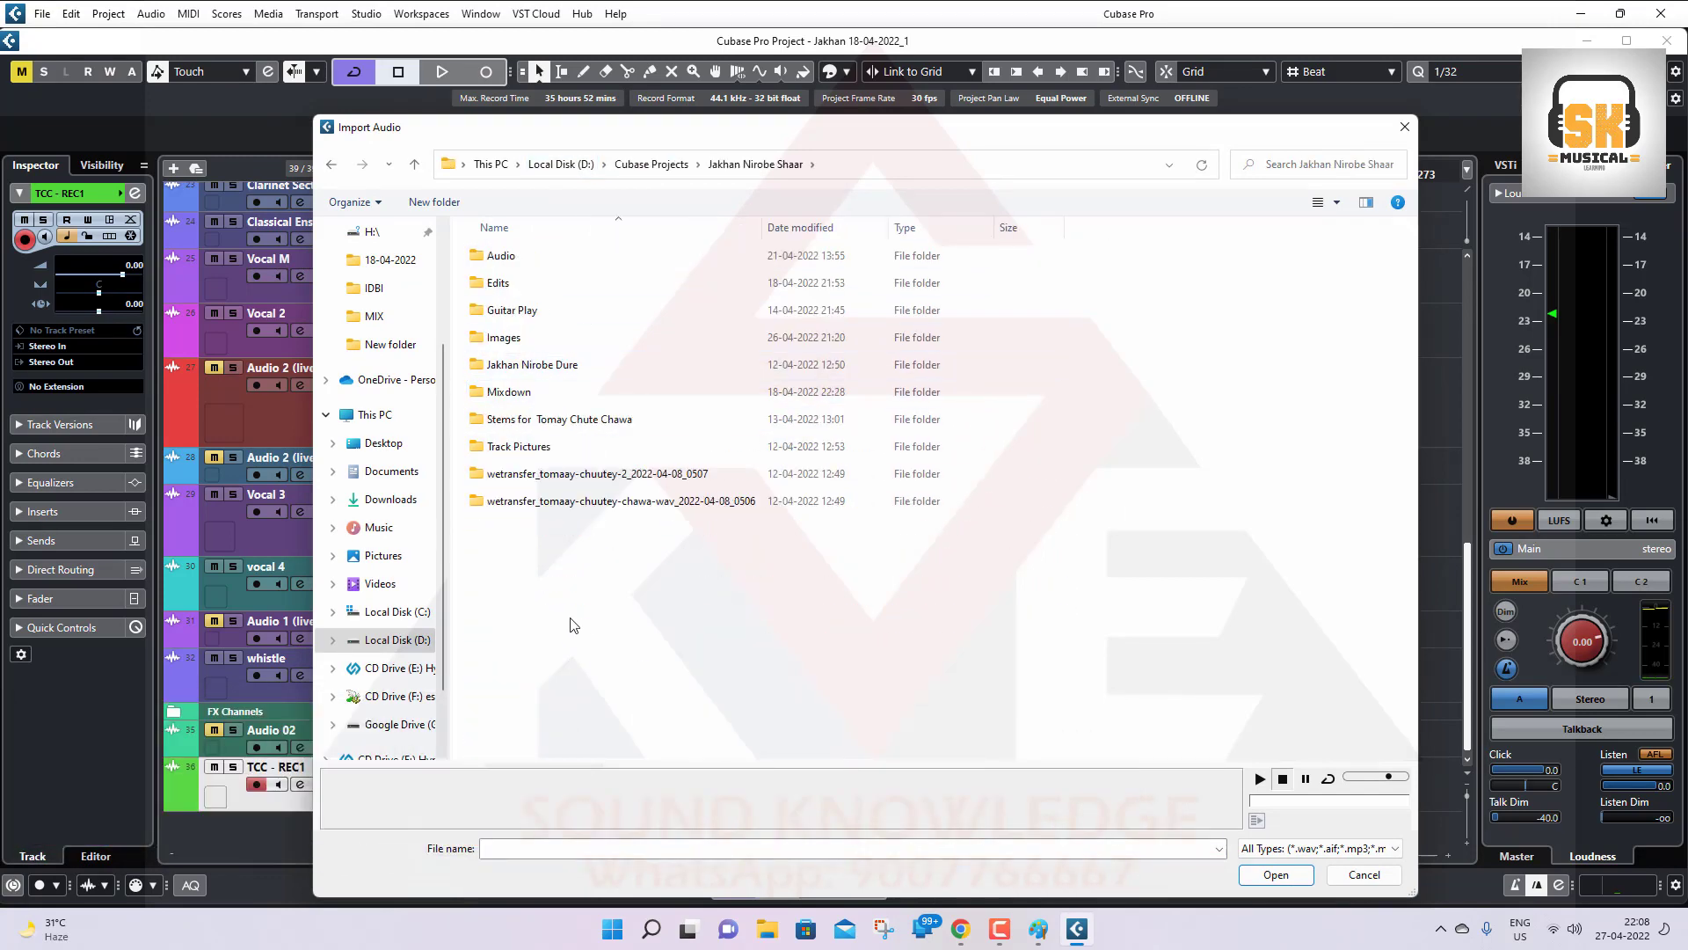
double_click(538, 368)
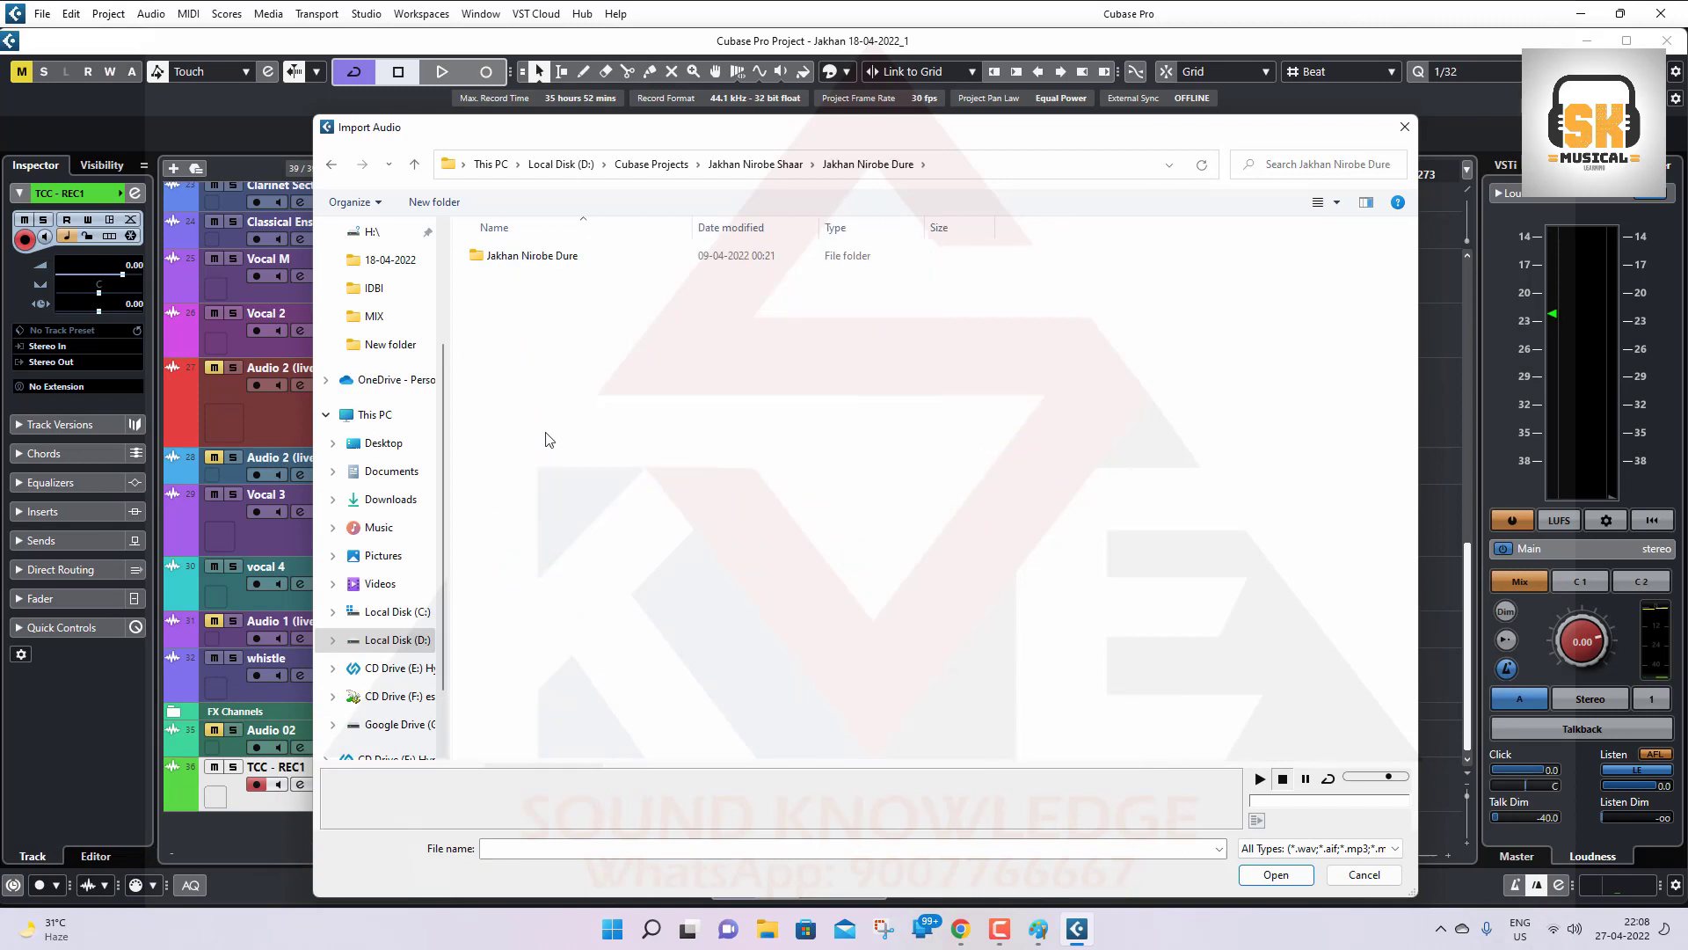
double_click(533, 257)
left_click_drag(573, 473, 507, 235)
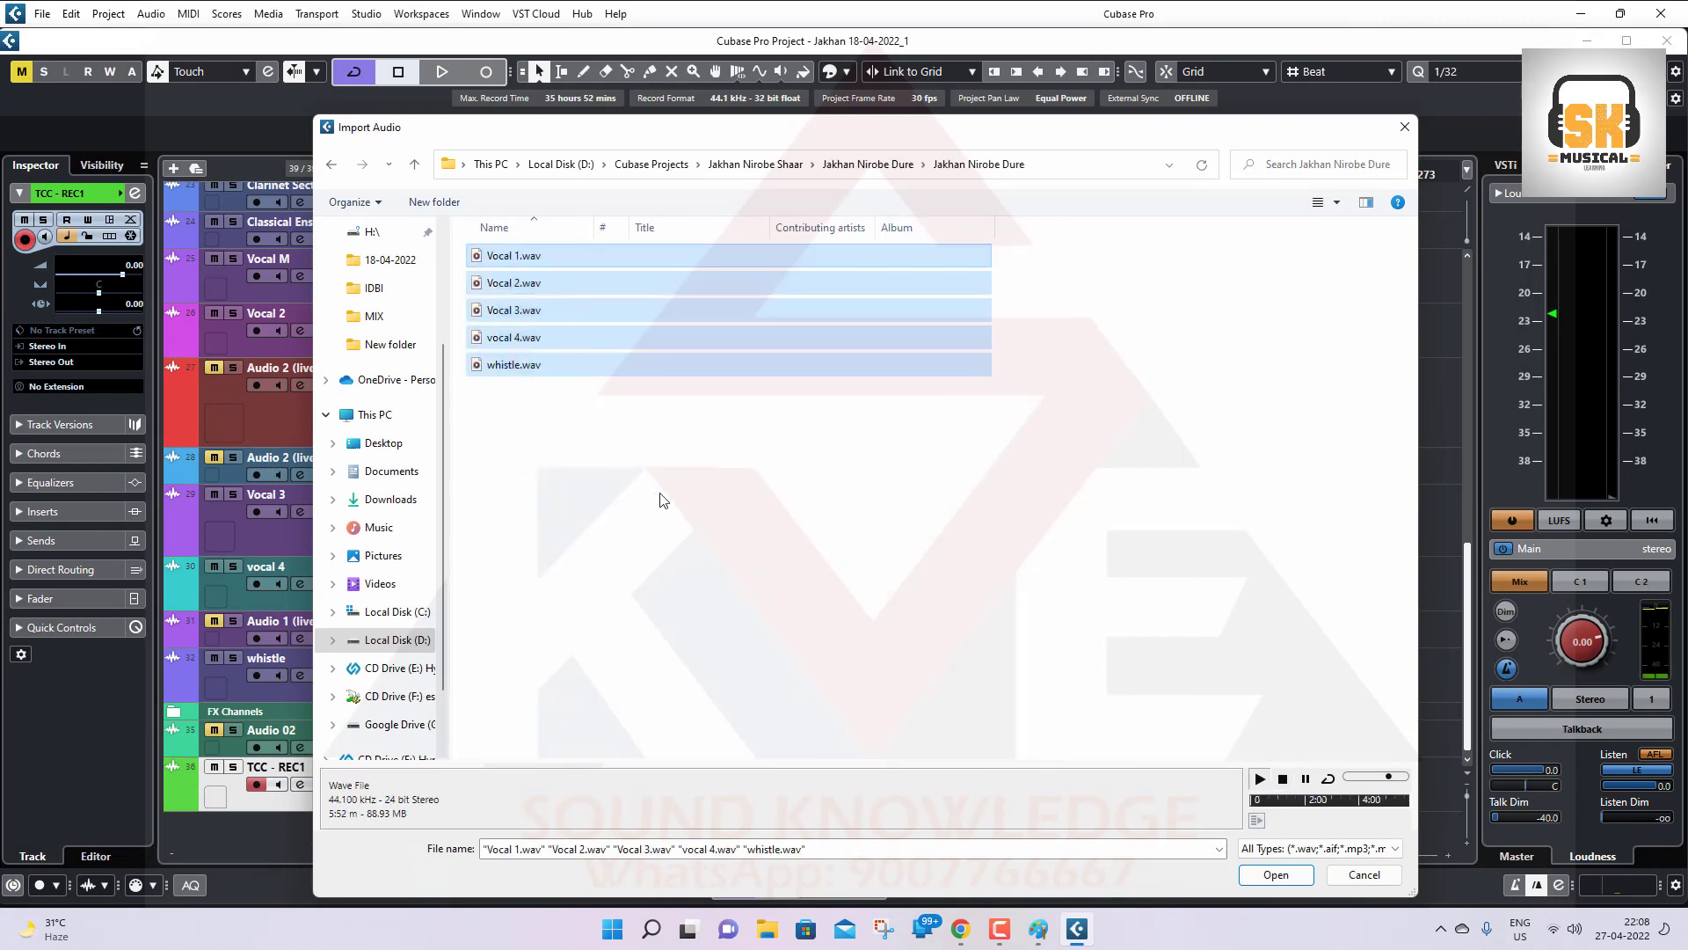
Import the vocal and whistle files with all import options unticked, placing each file on a different track
left_click(1282, 882)
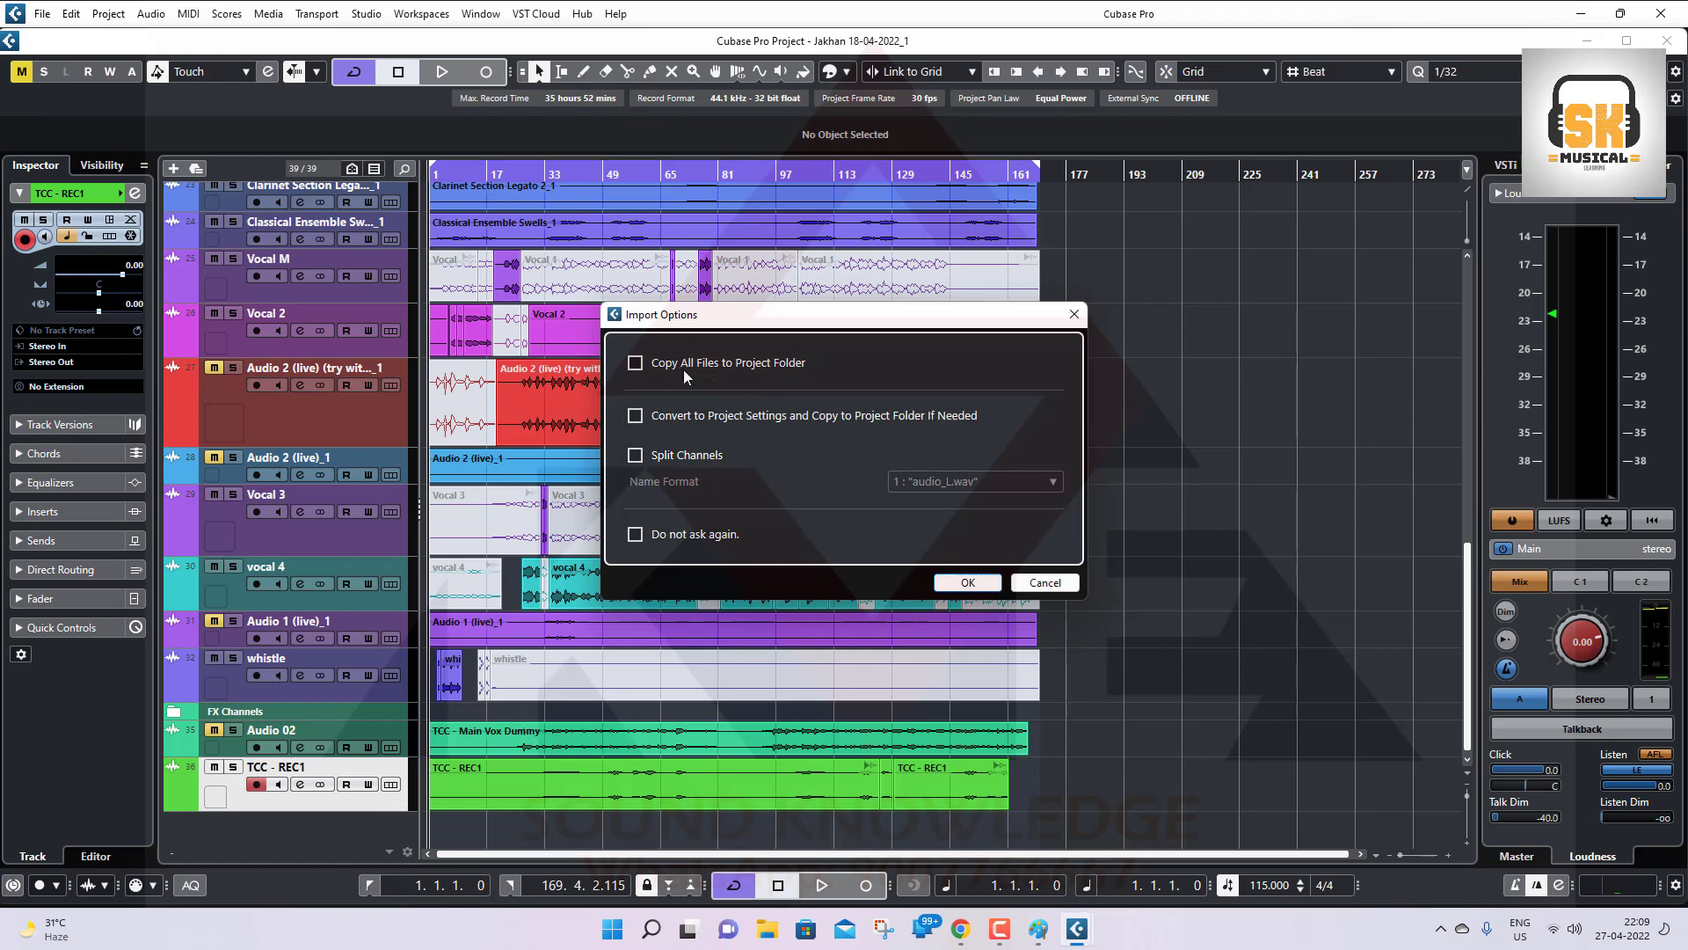
left_click(968, 583)
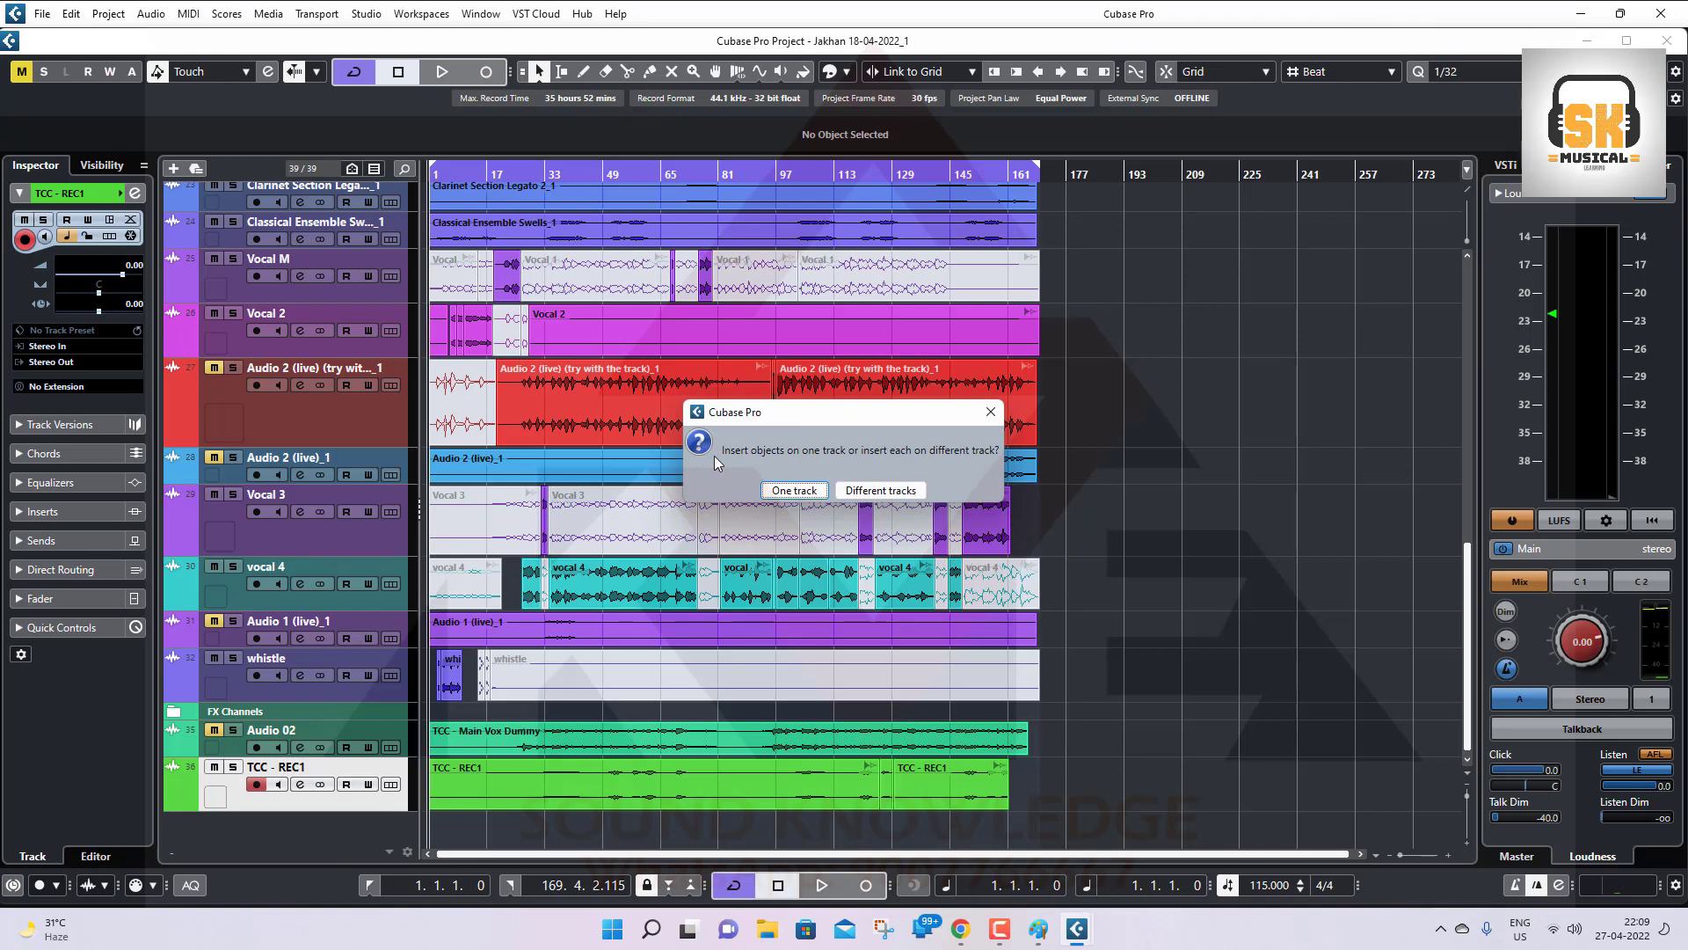
left_click(876, 491)
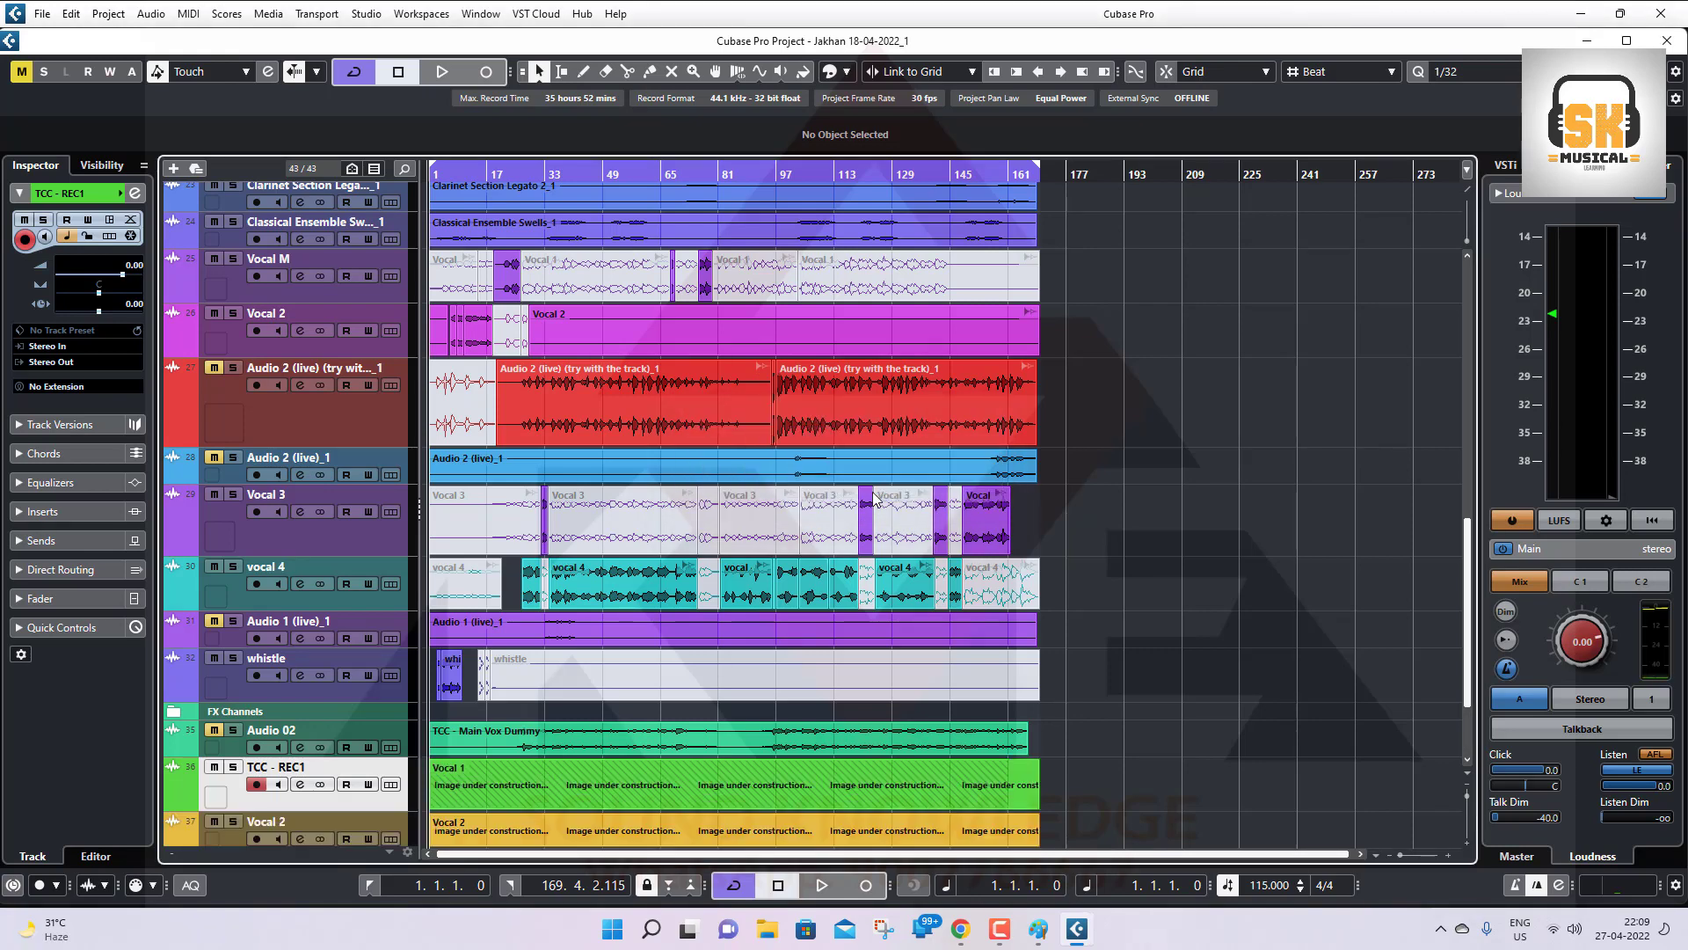
scroll(818, 672, "down", 3)
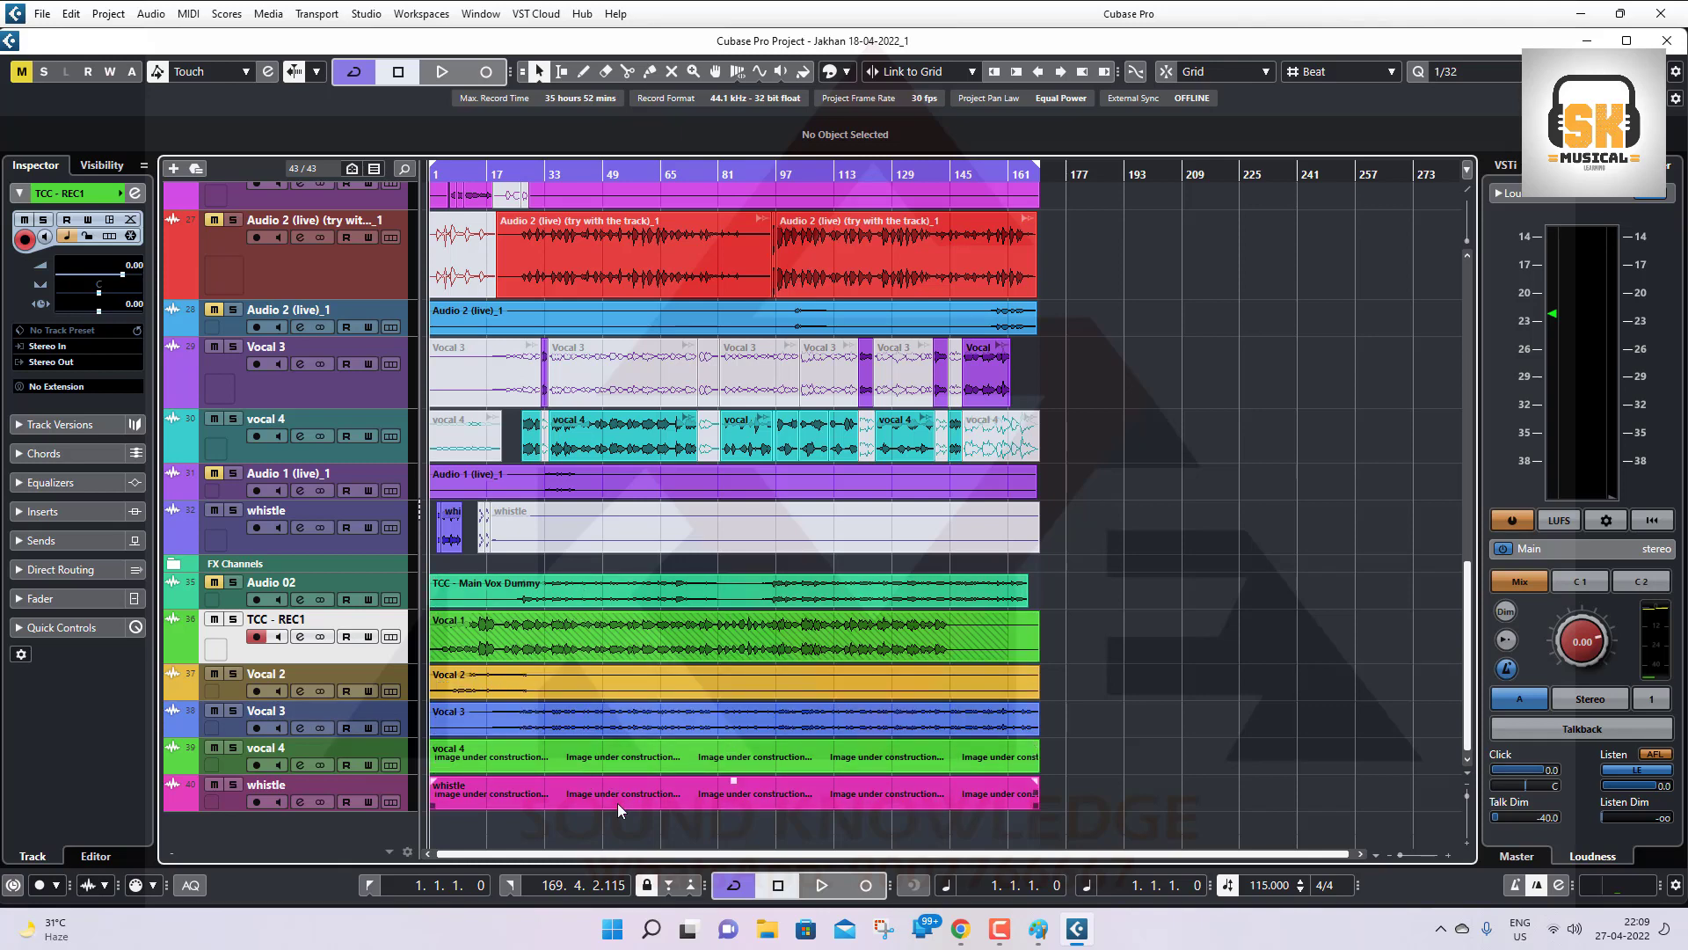
Examine the imported Vocal 1, Vocal 2, Vocal 3, vocal 4 and whistle clips one by one, and clear the selection
left_click(637, 642)
left_click(1120, 647)
left_click(658, 646)
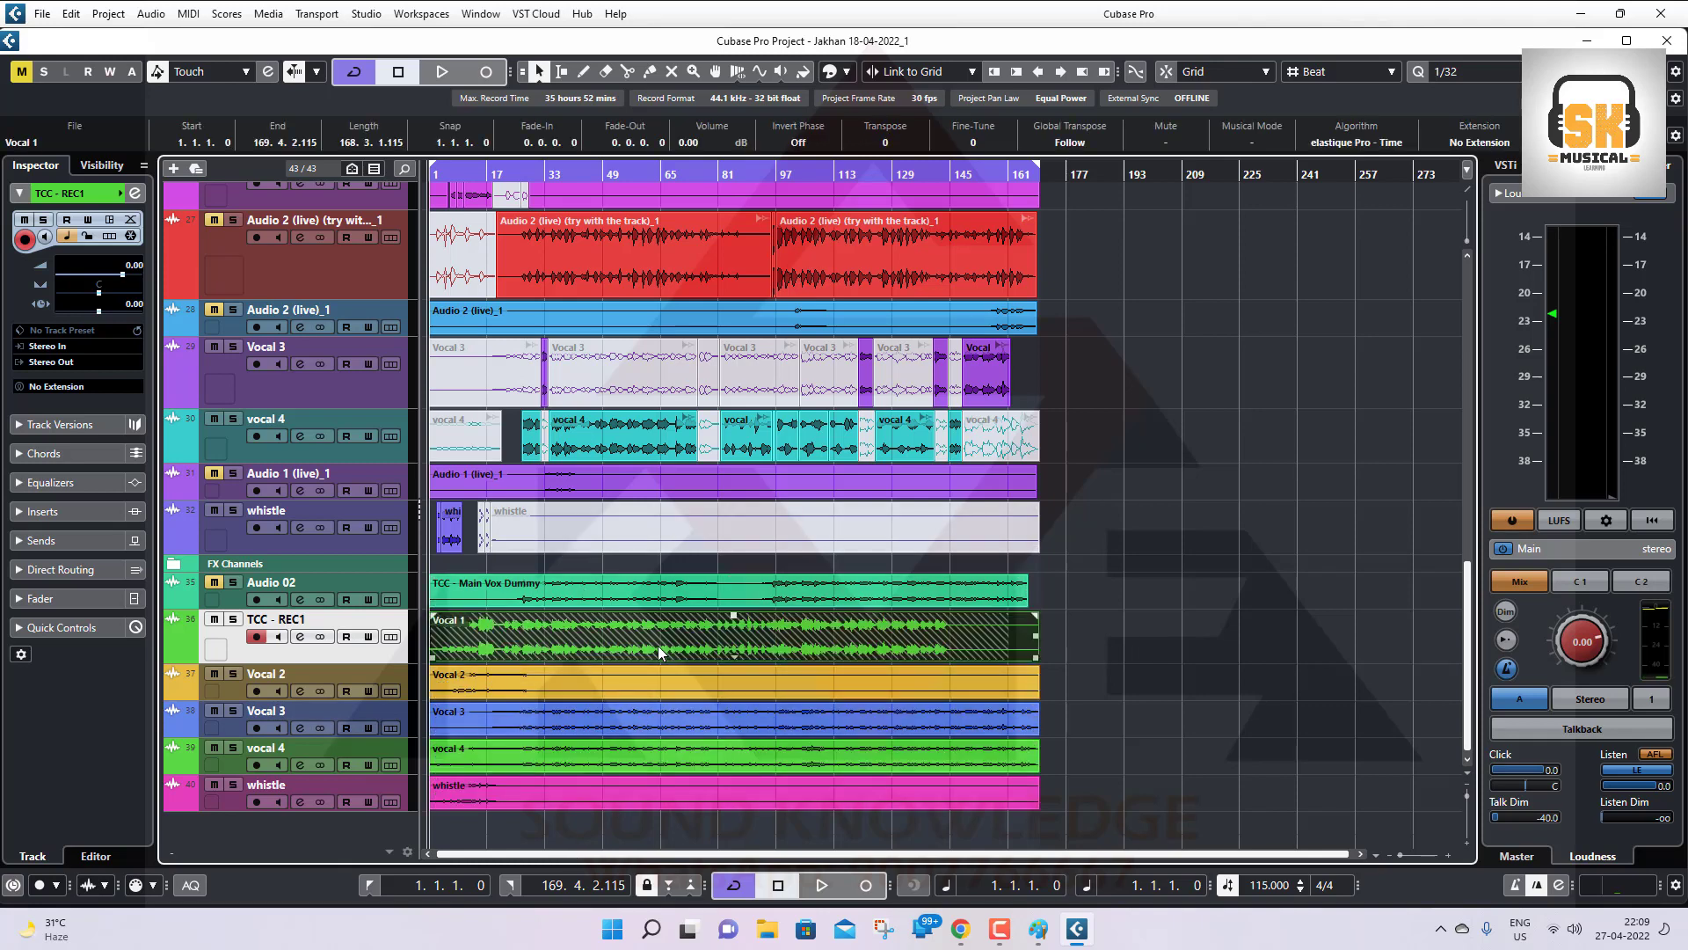
left_click(524, 691)
left_click(538, 726)
left_click(555, 762)
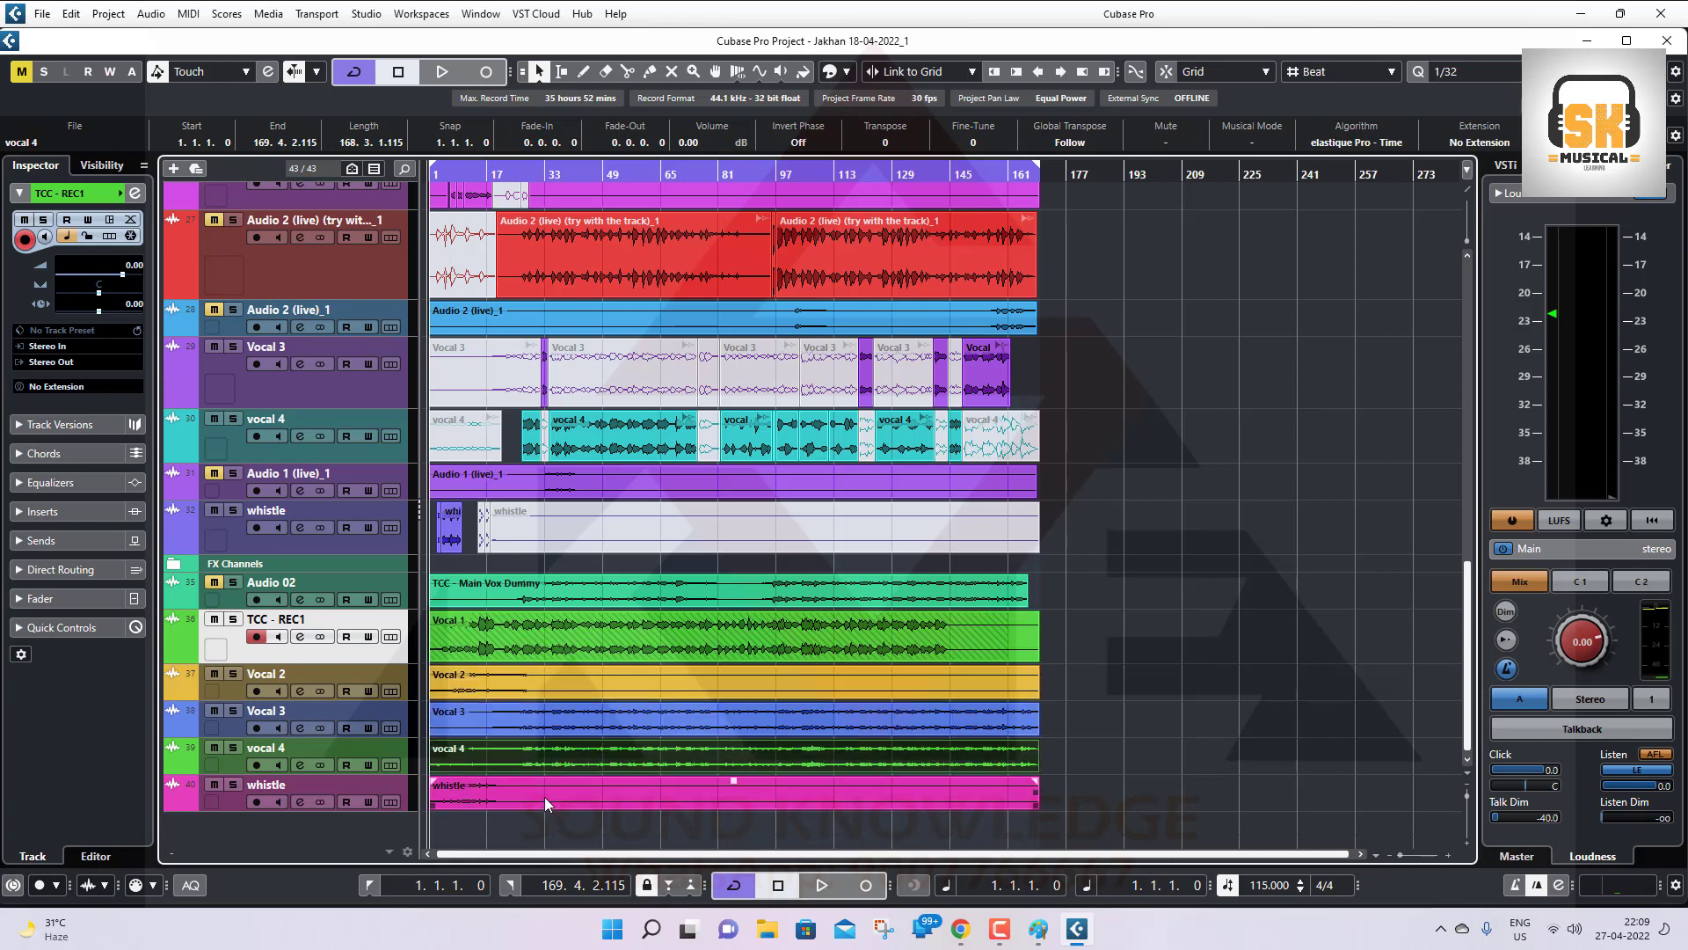
left_click(545, 797)
left_click(1190, 685)
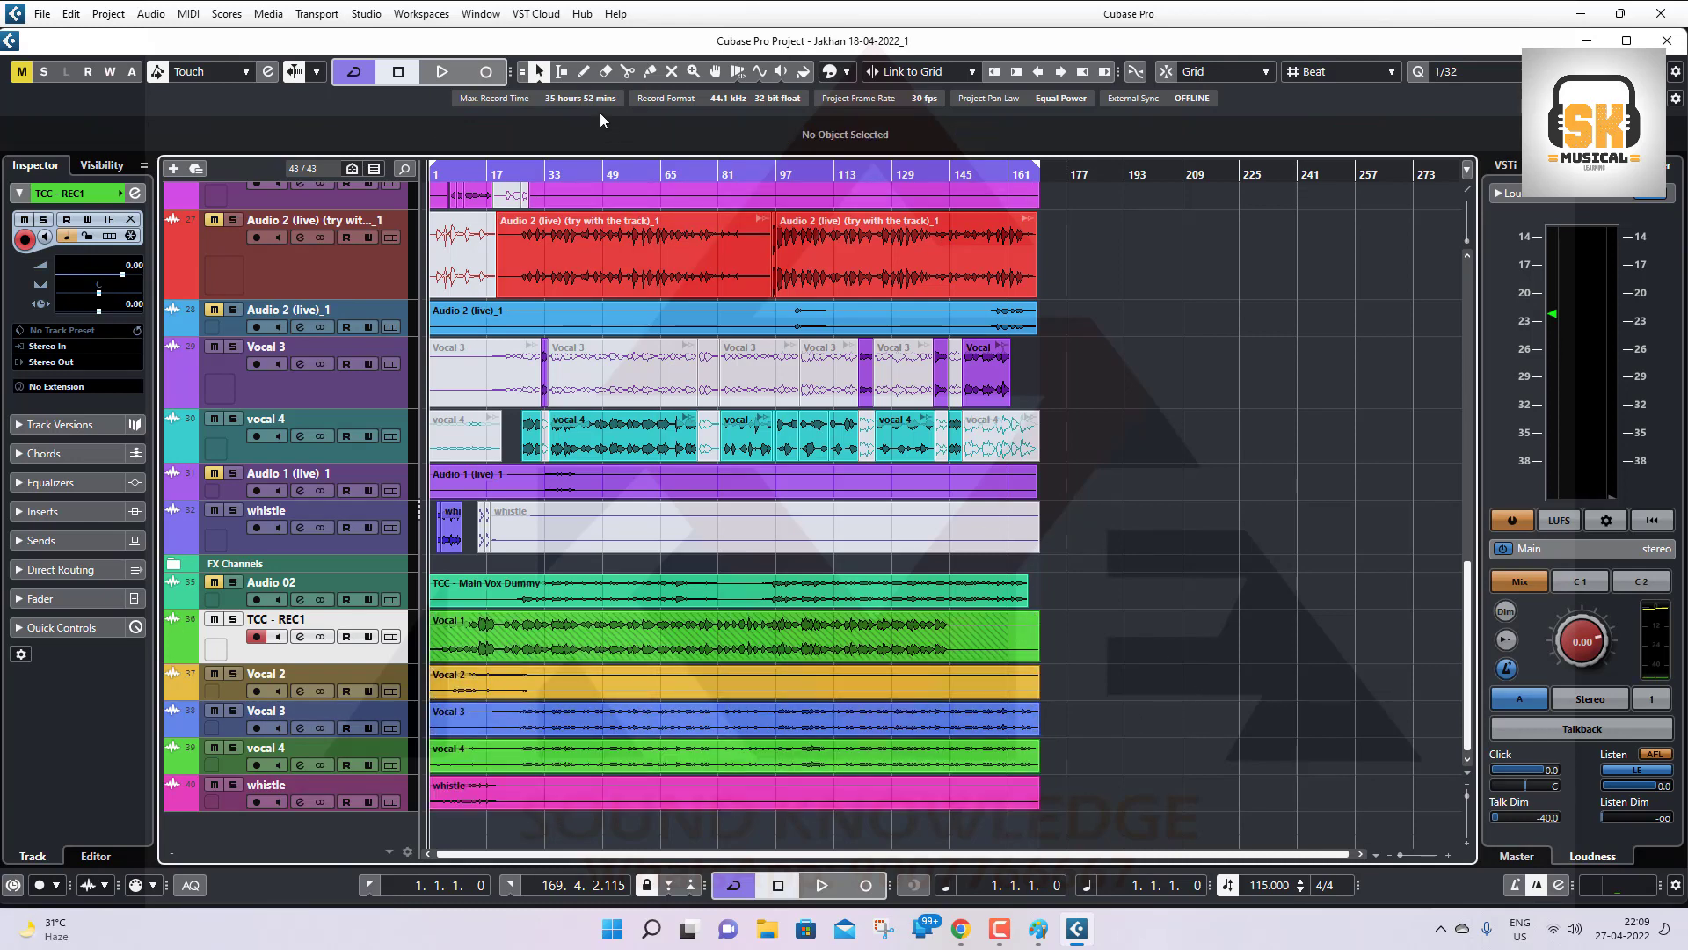
Split the imported Vocal 1 clip near bar 49, Vocal 3 near bar 62 and vocal 4 near bar 136, and select the first Vocal 3 part
left_click(628, 72)
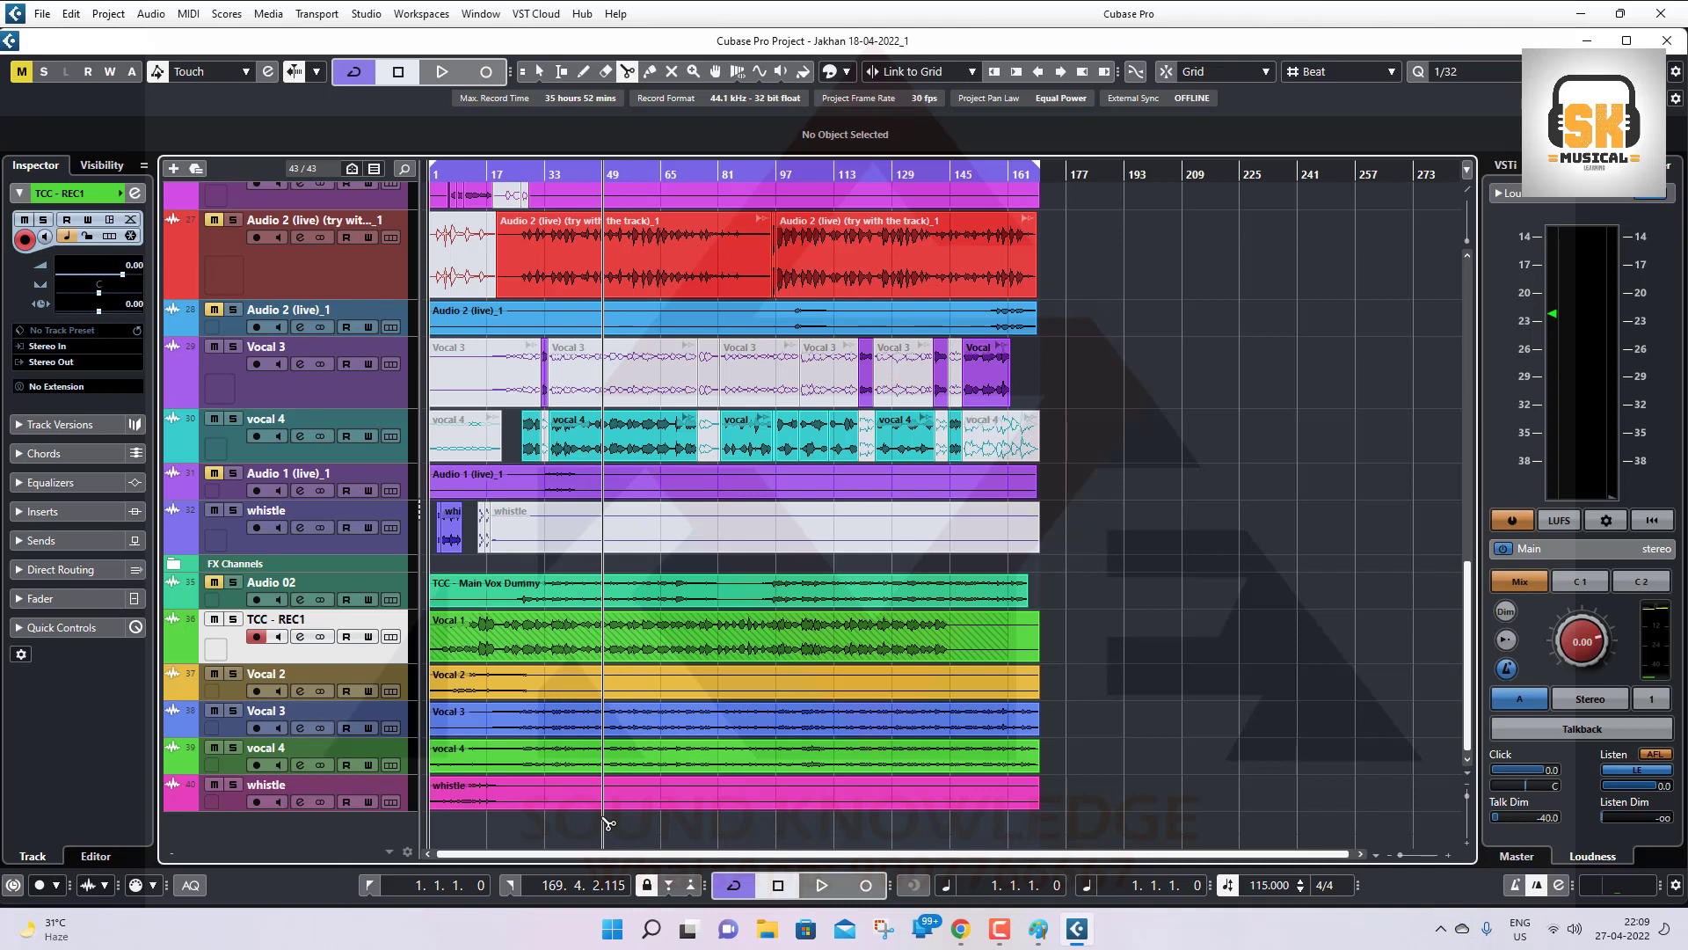
left_click(606, 637)
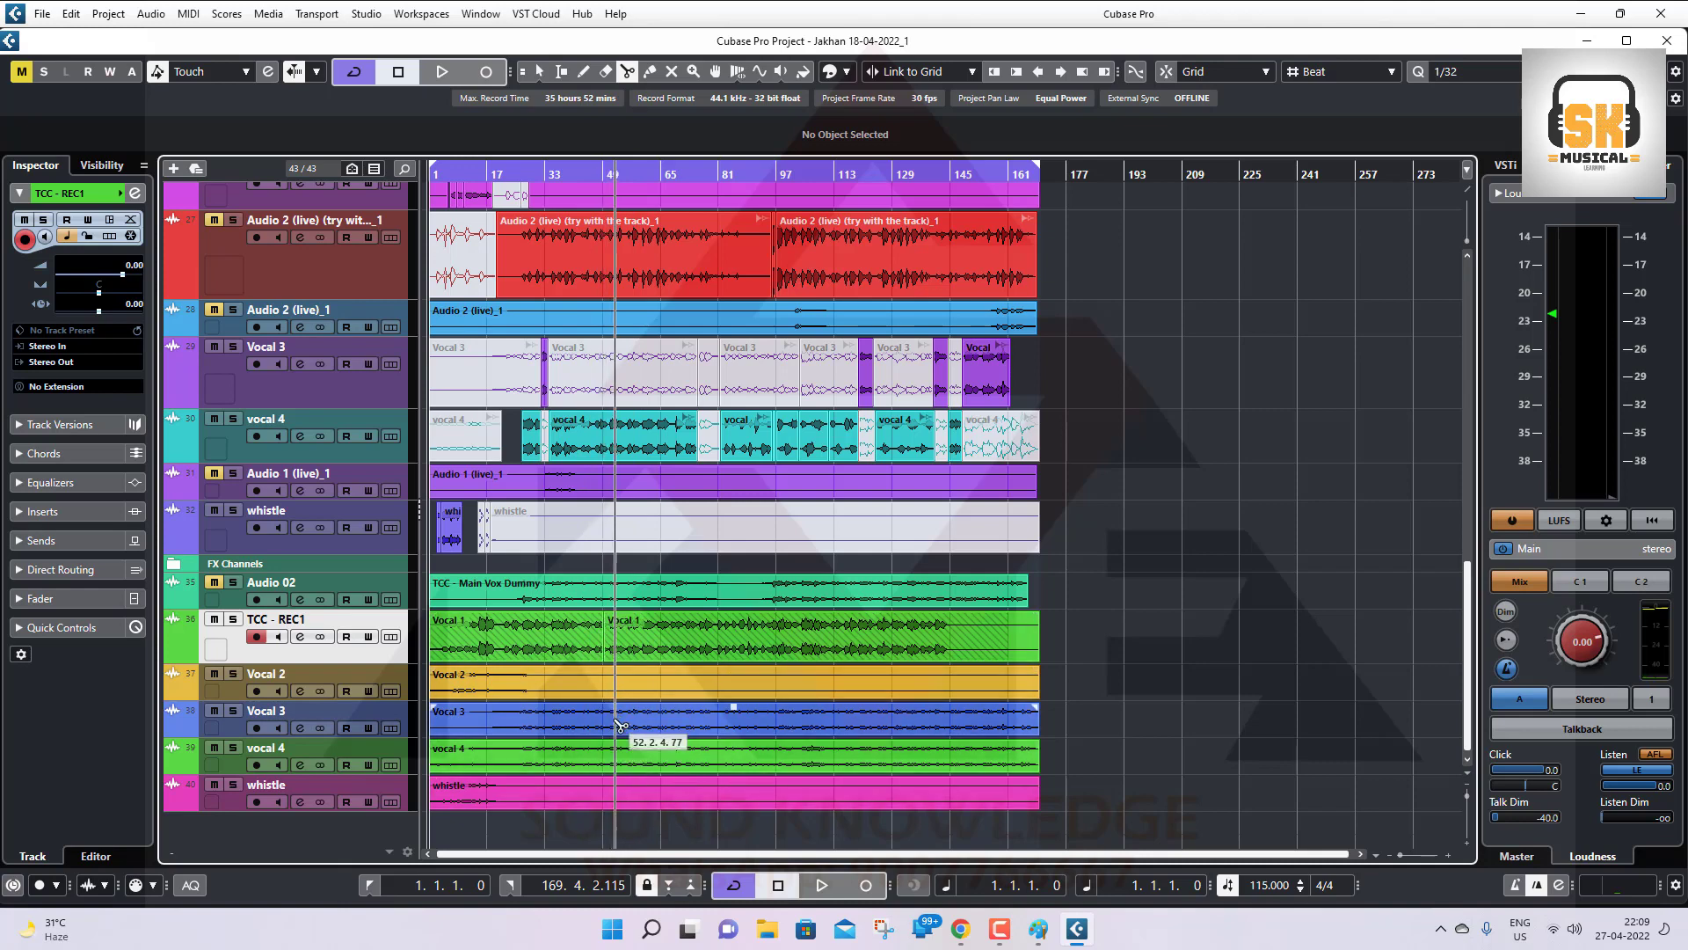
left_click(654, 724)
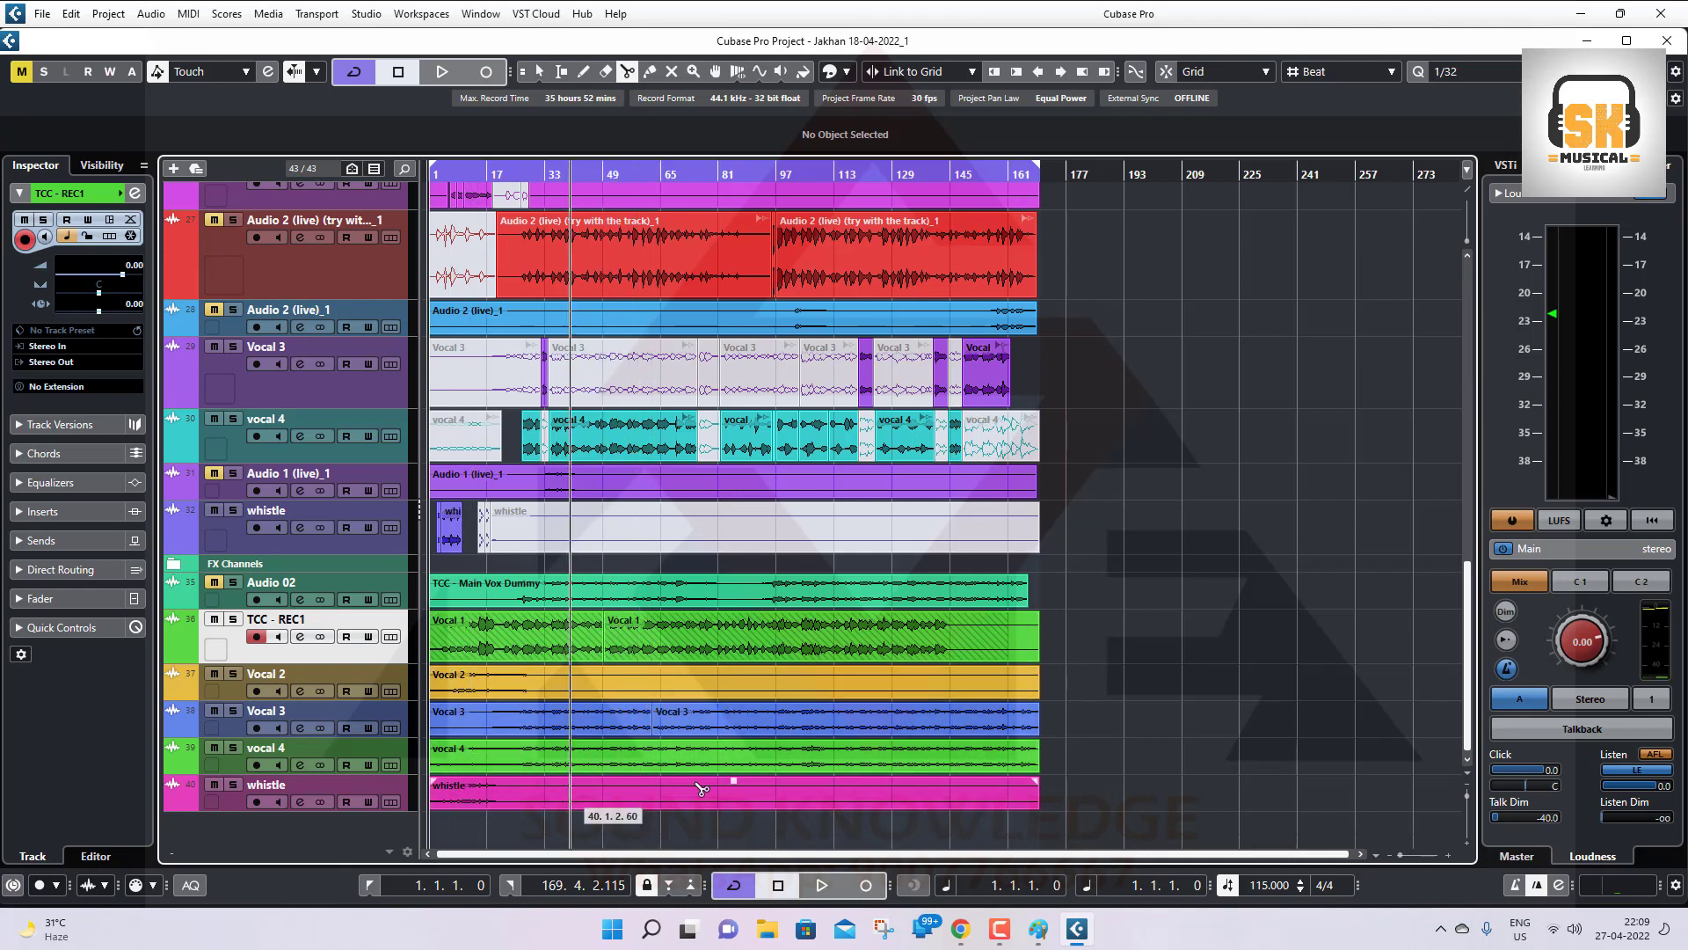
left_click(924, 758)
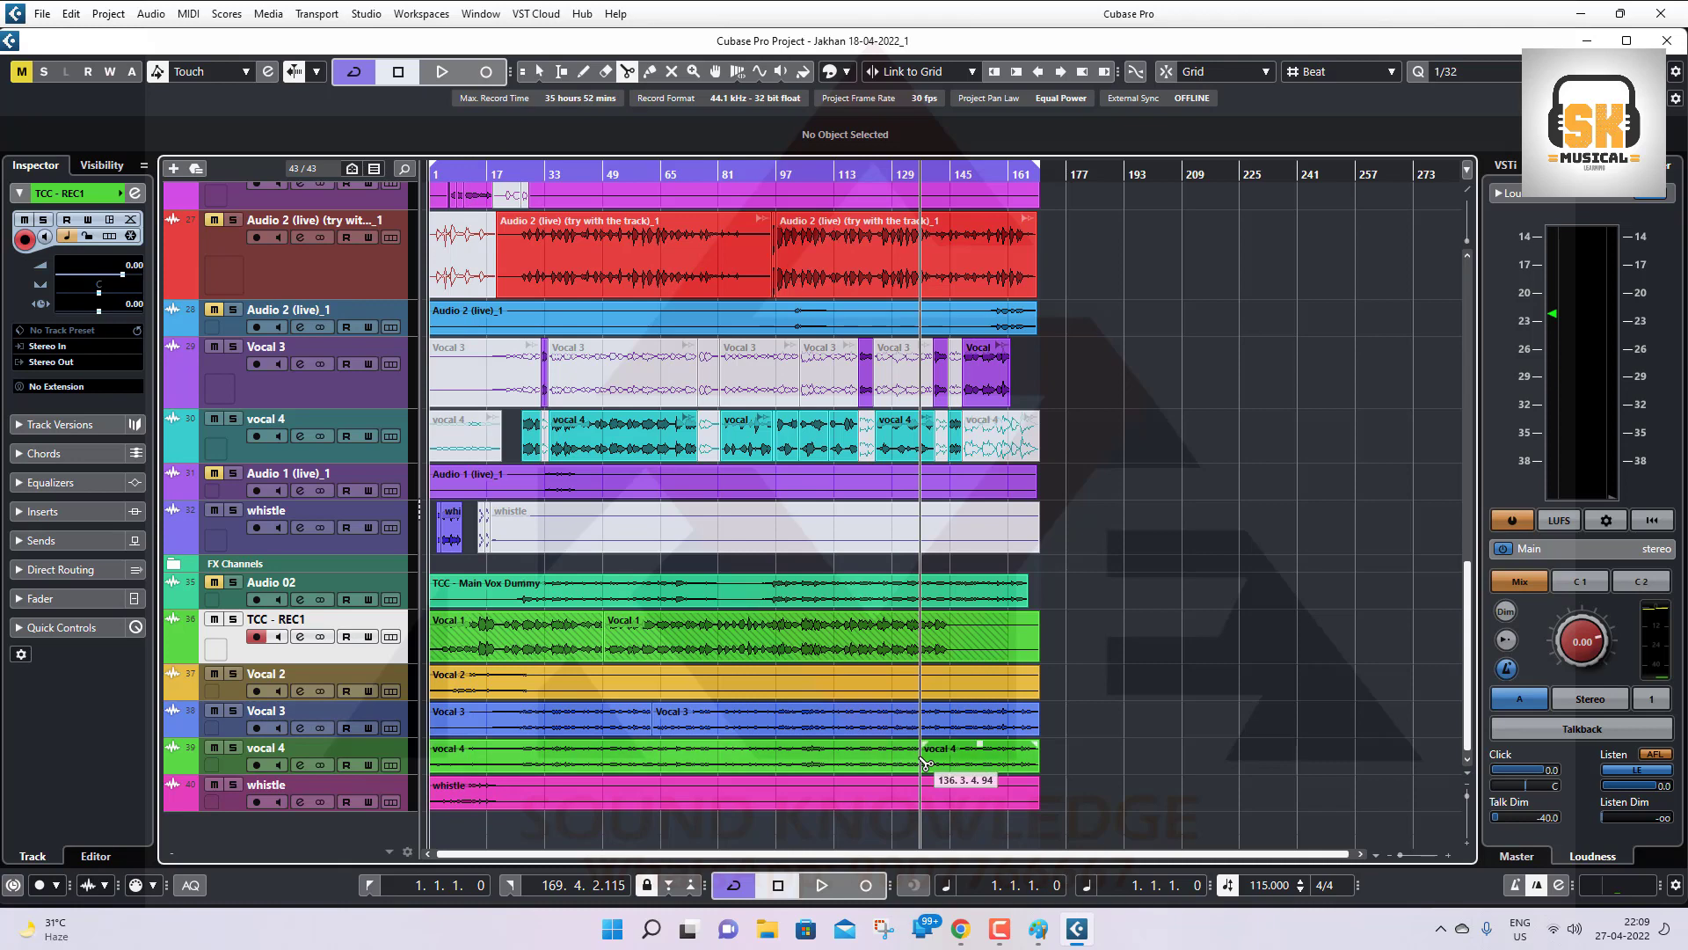
left_click(541, 71)
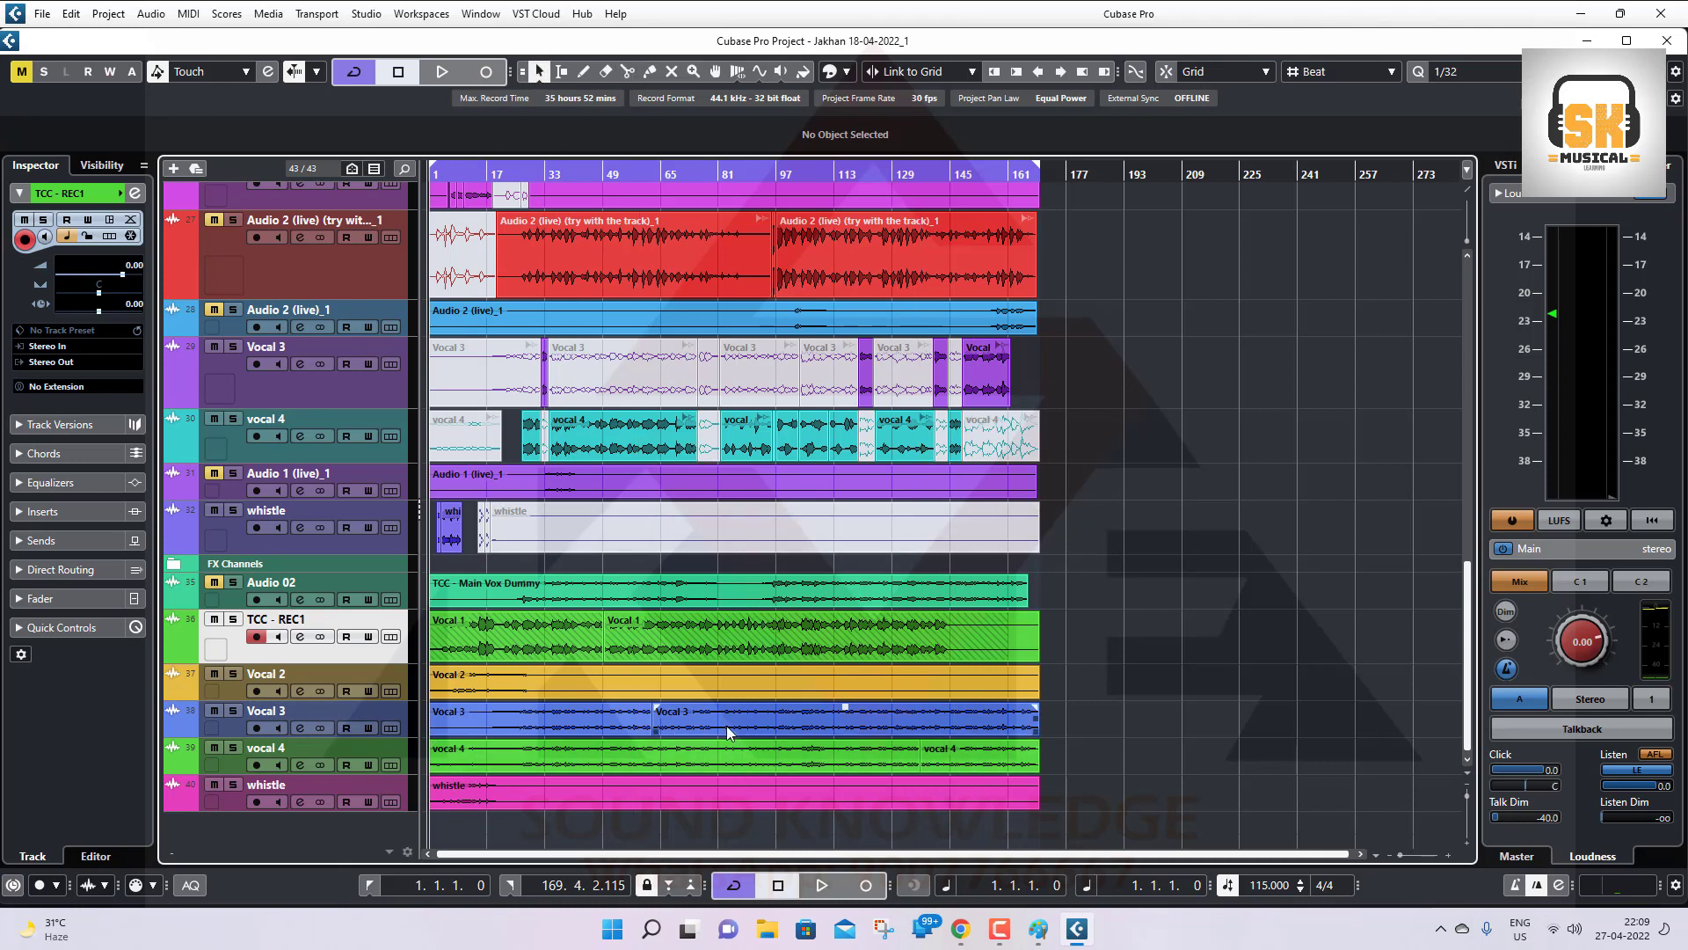
left_click(574, 728)
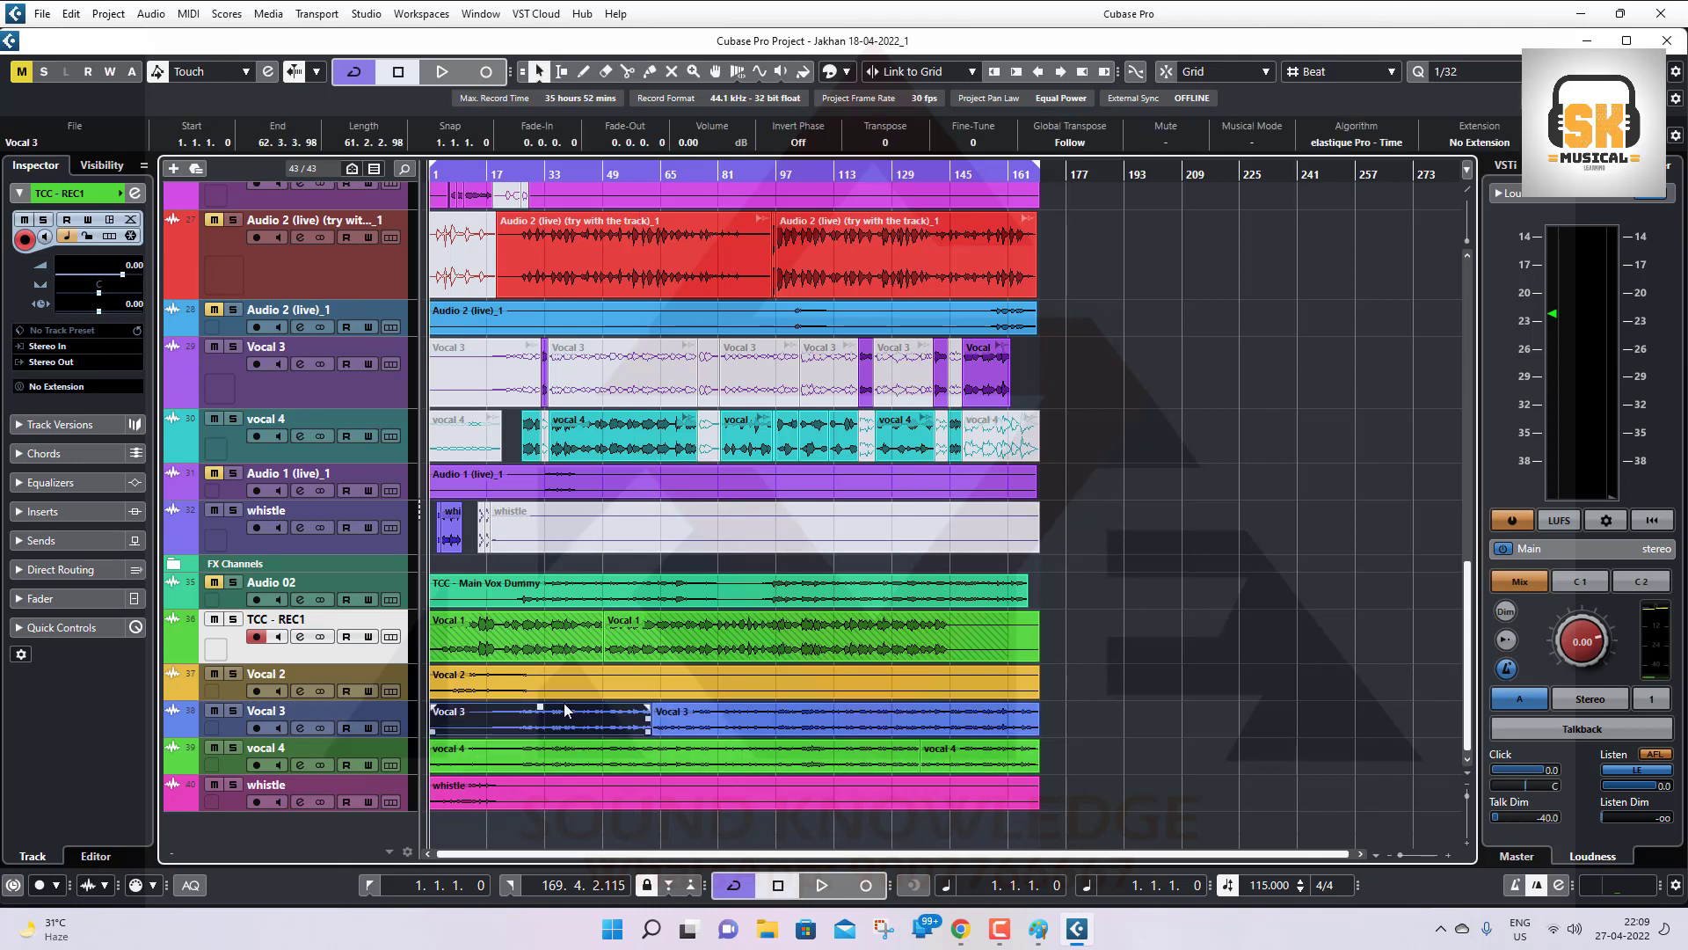
With the imported whistle track selected, start another audio import and select all files in wetransfer_tomaay-chuutey-2_2022-04-08_0507 > tomaay chuutey 2
left_click(233, 805)
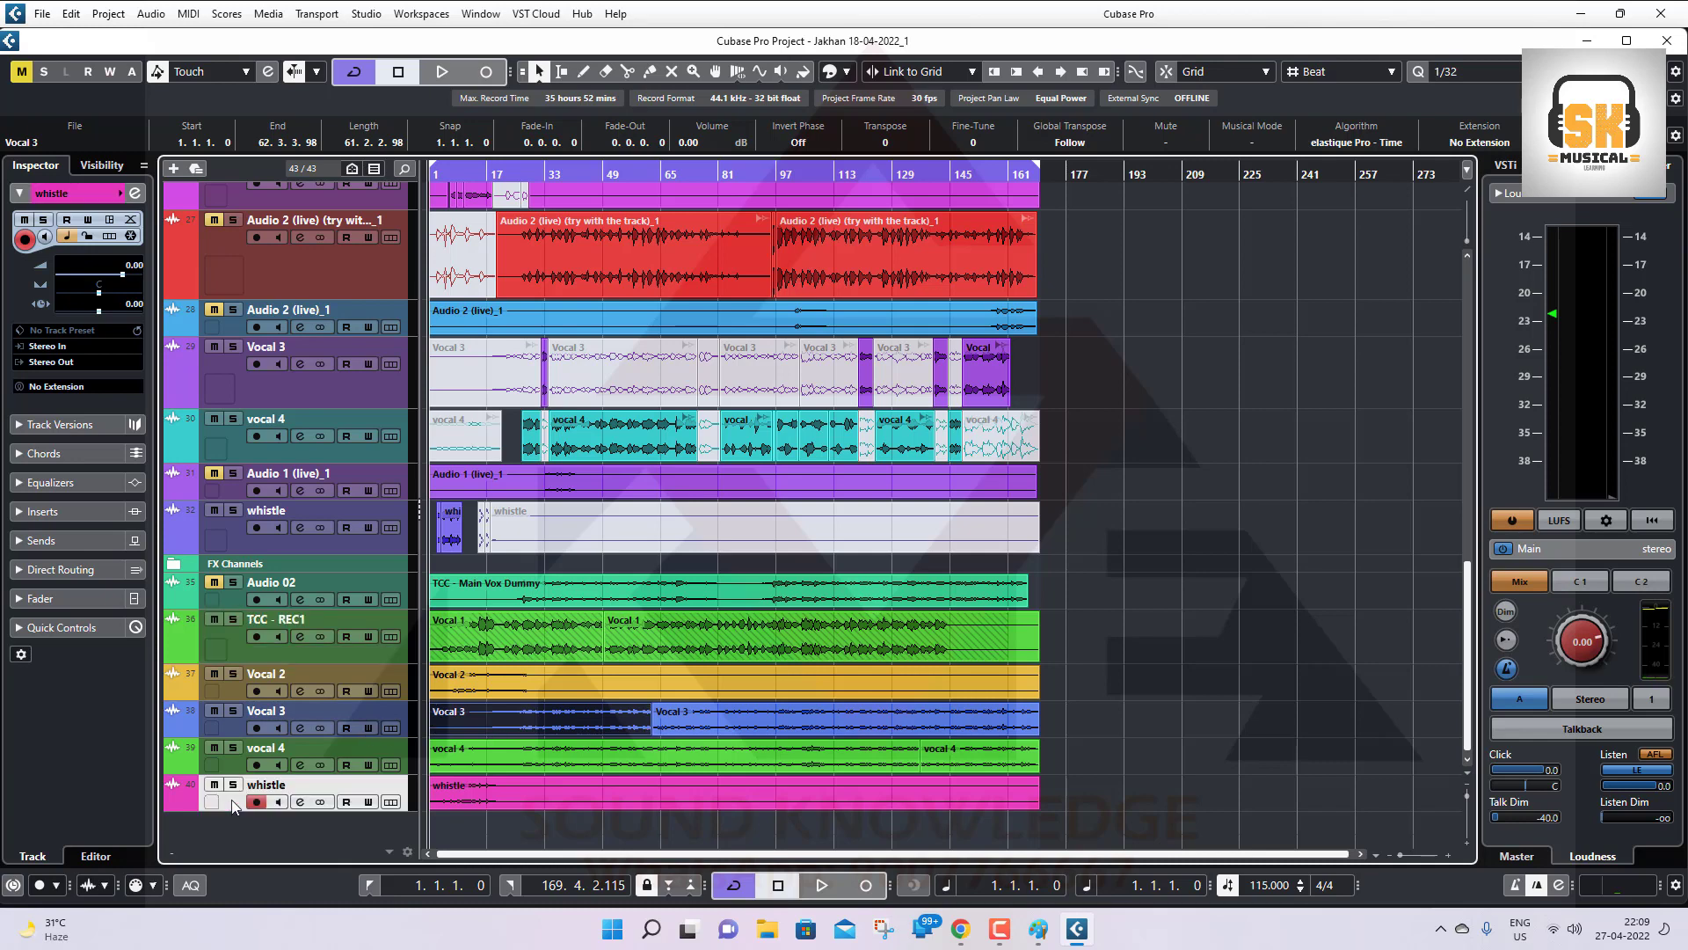
left_click(42, 14)
mouse_move(144, 266)
left_click(343, 272)
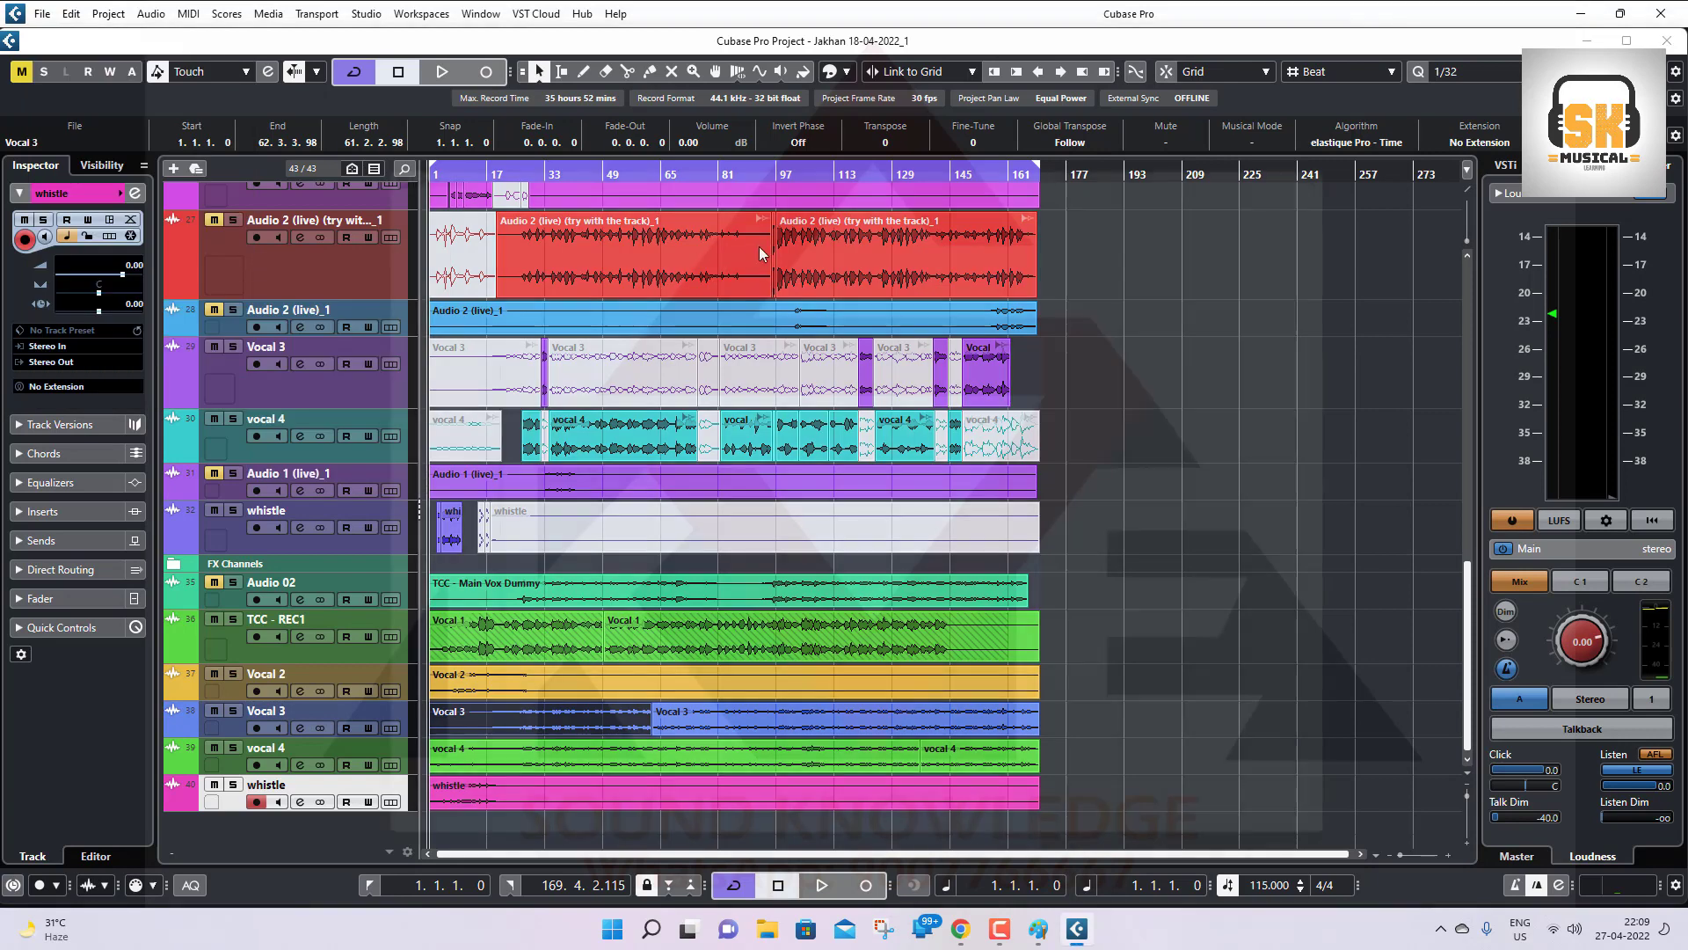
left_click(760, 165)
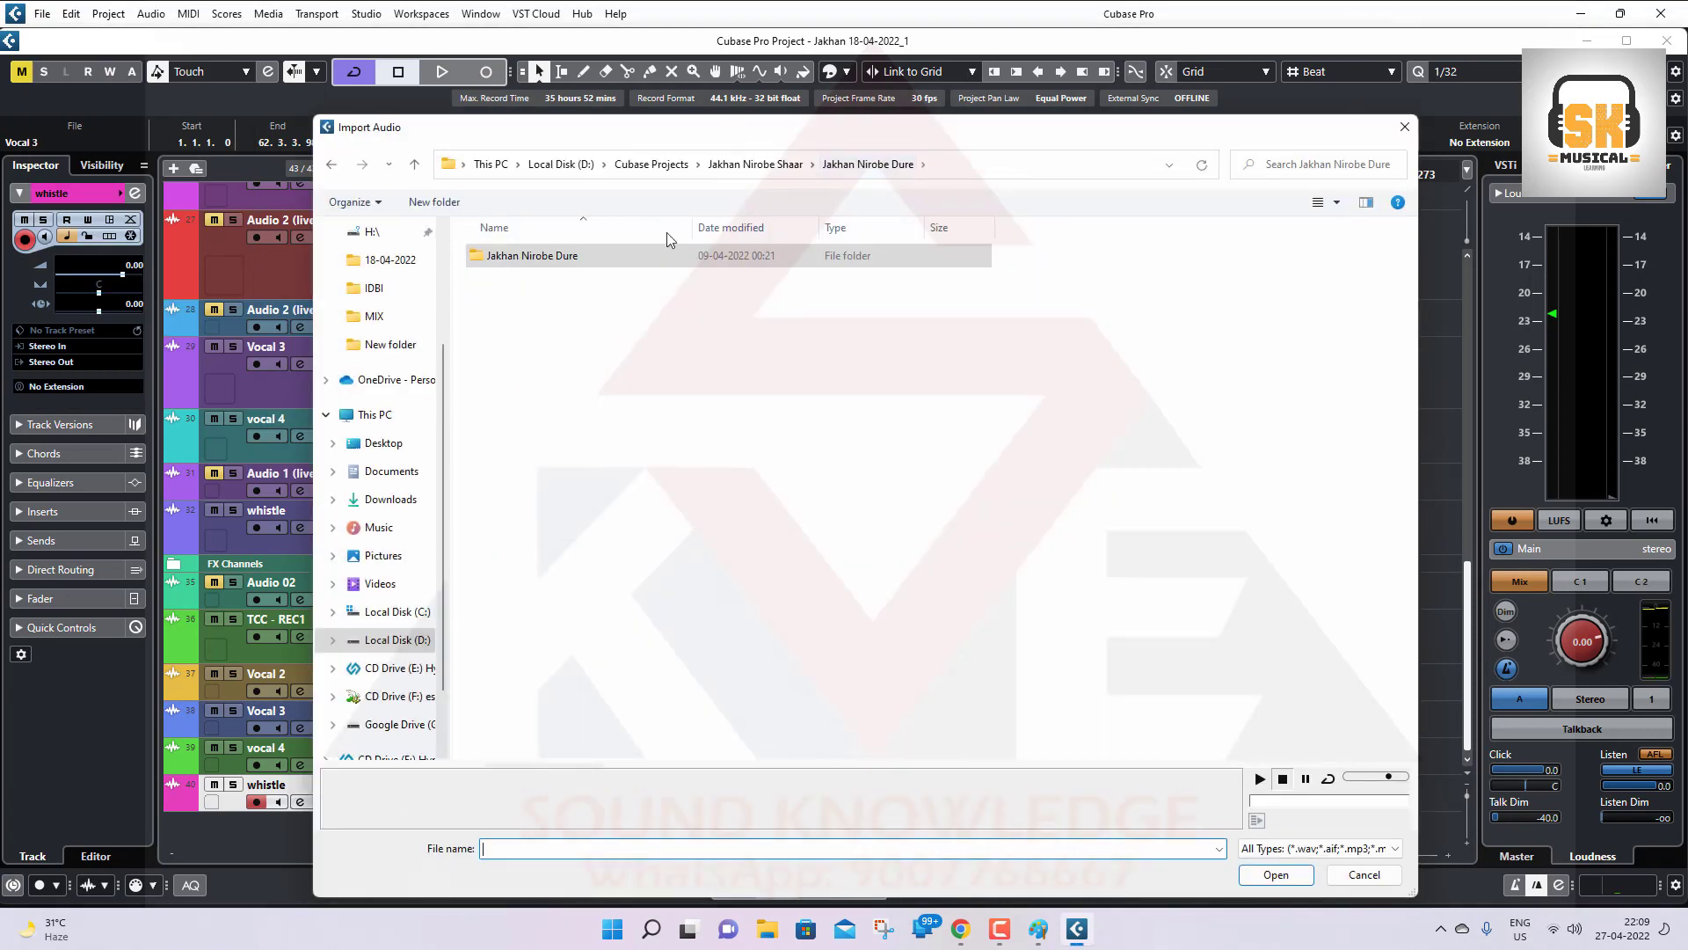
left_click(772, 169)
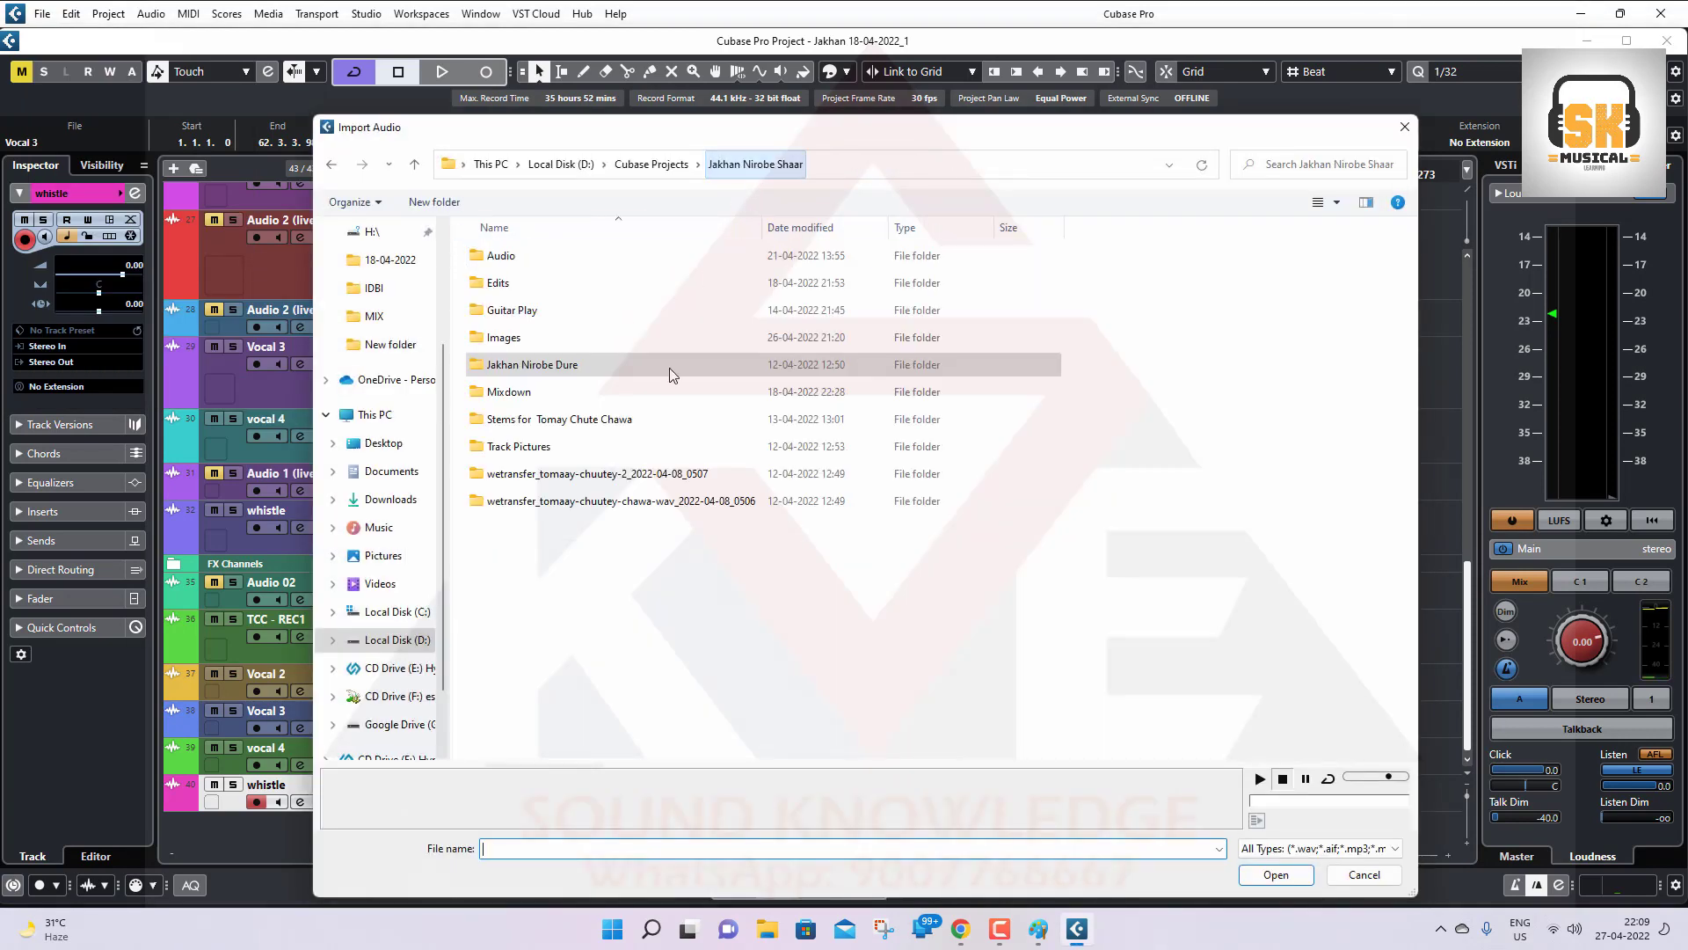
double_click(607, 479)
double_click(526, 258)
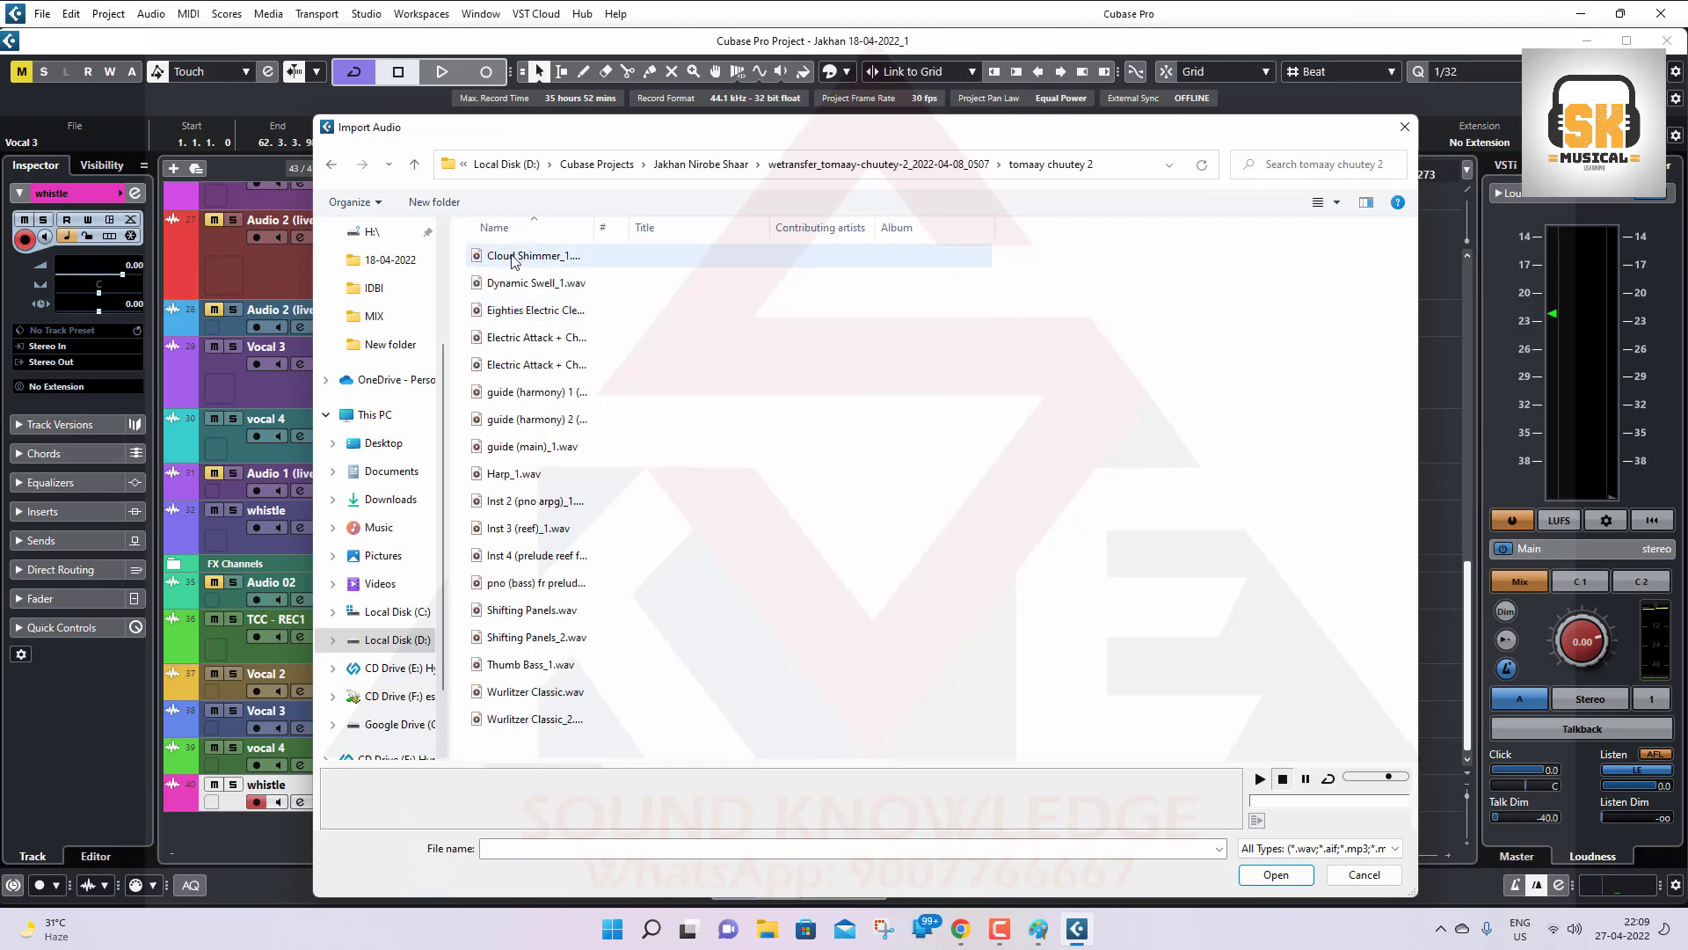
left_click(515, 258)
key("ctrl+a")
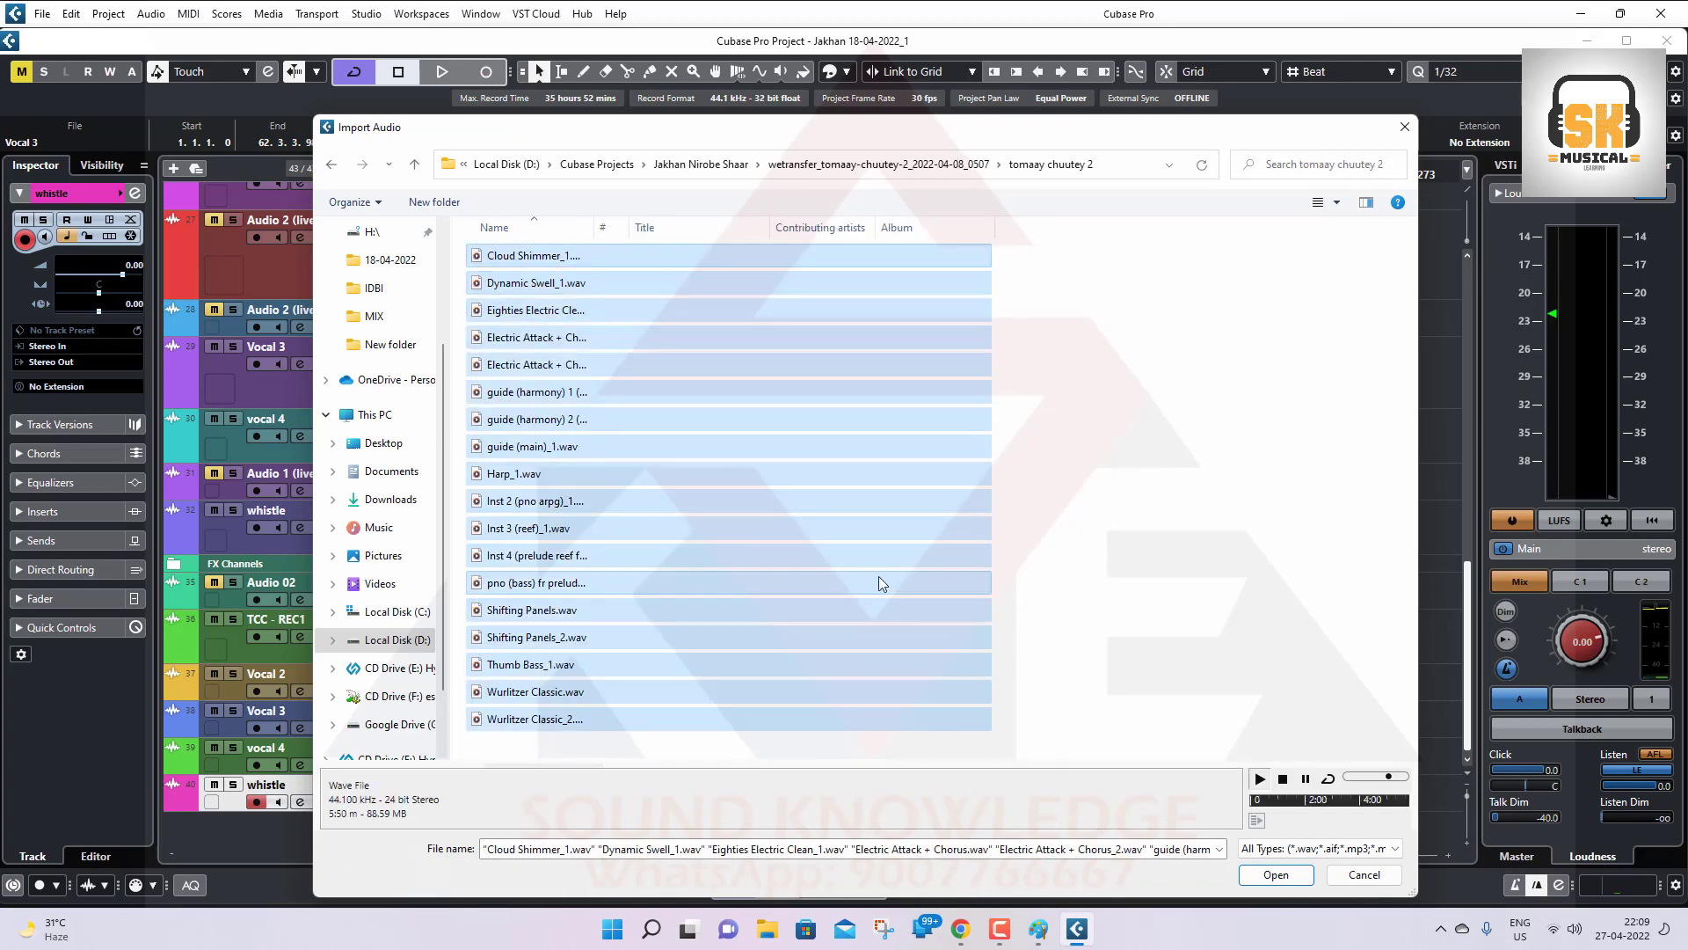
Try to import the selected files onto the whistle track, creating new versions of media already in the Pool, and undo the import
left_click(1275, 875)
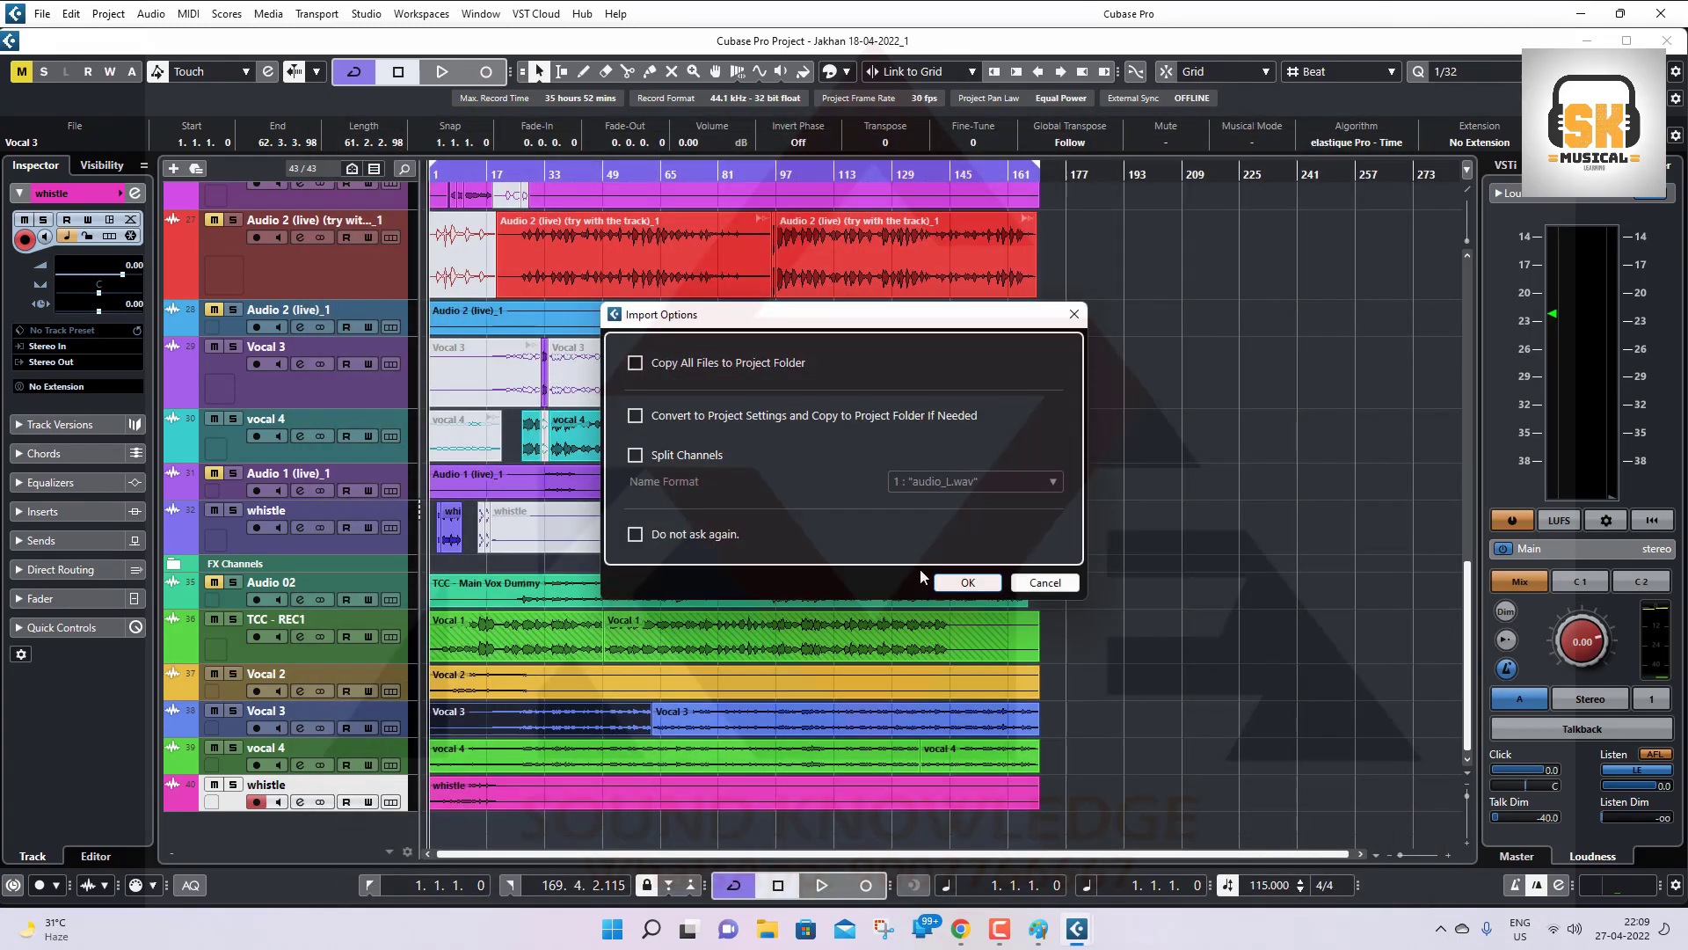
left_click(979, 584)
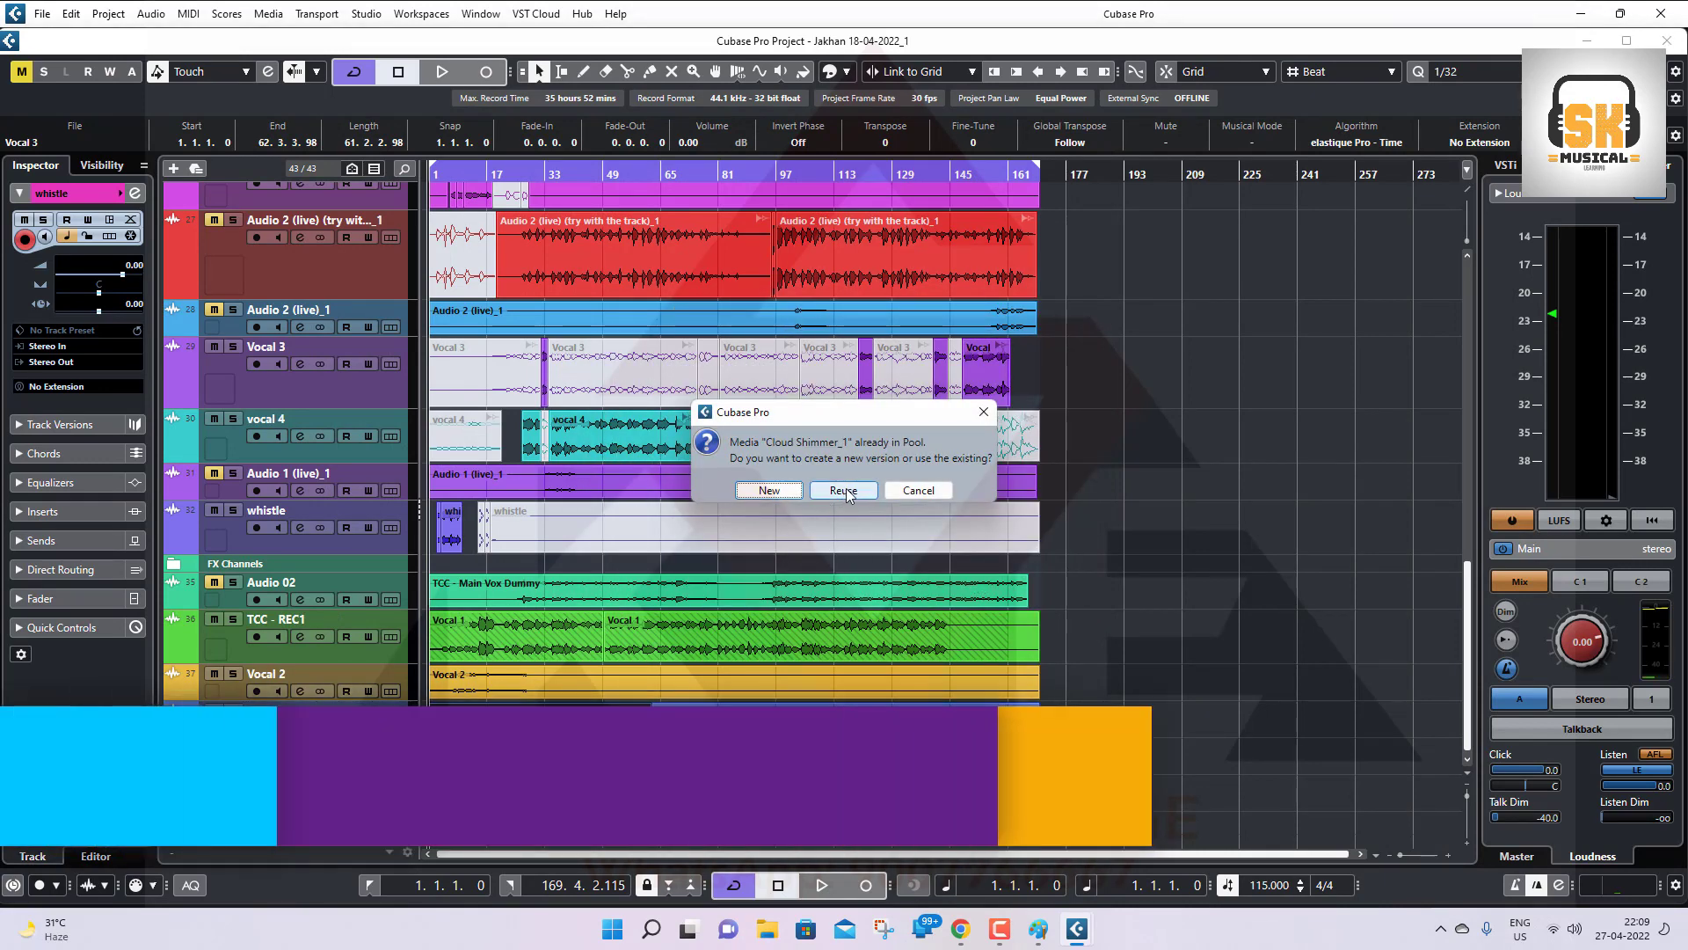
left_click(802, 493)
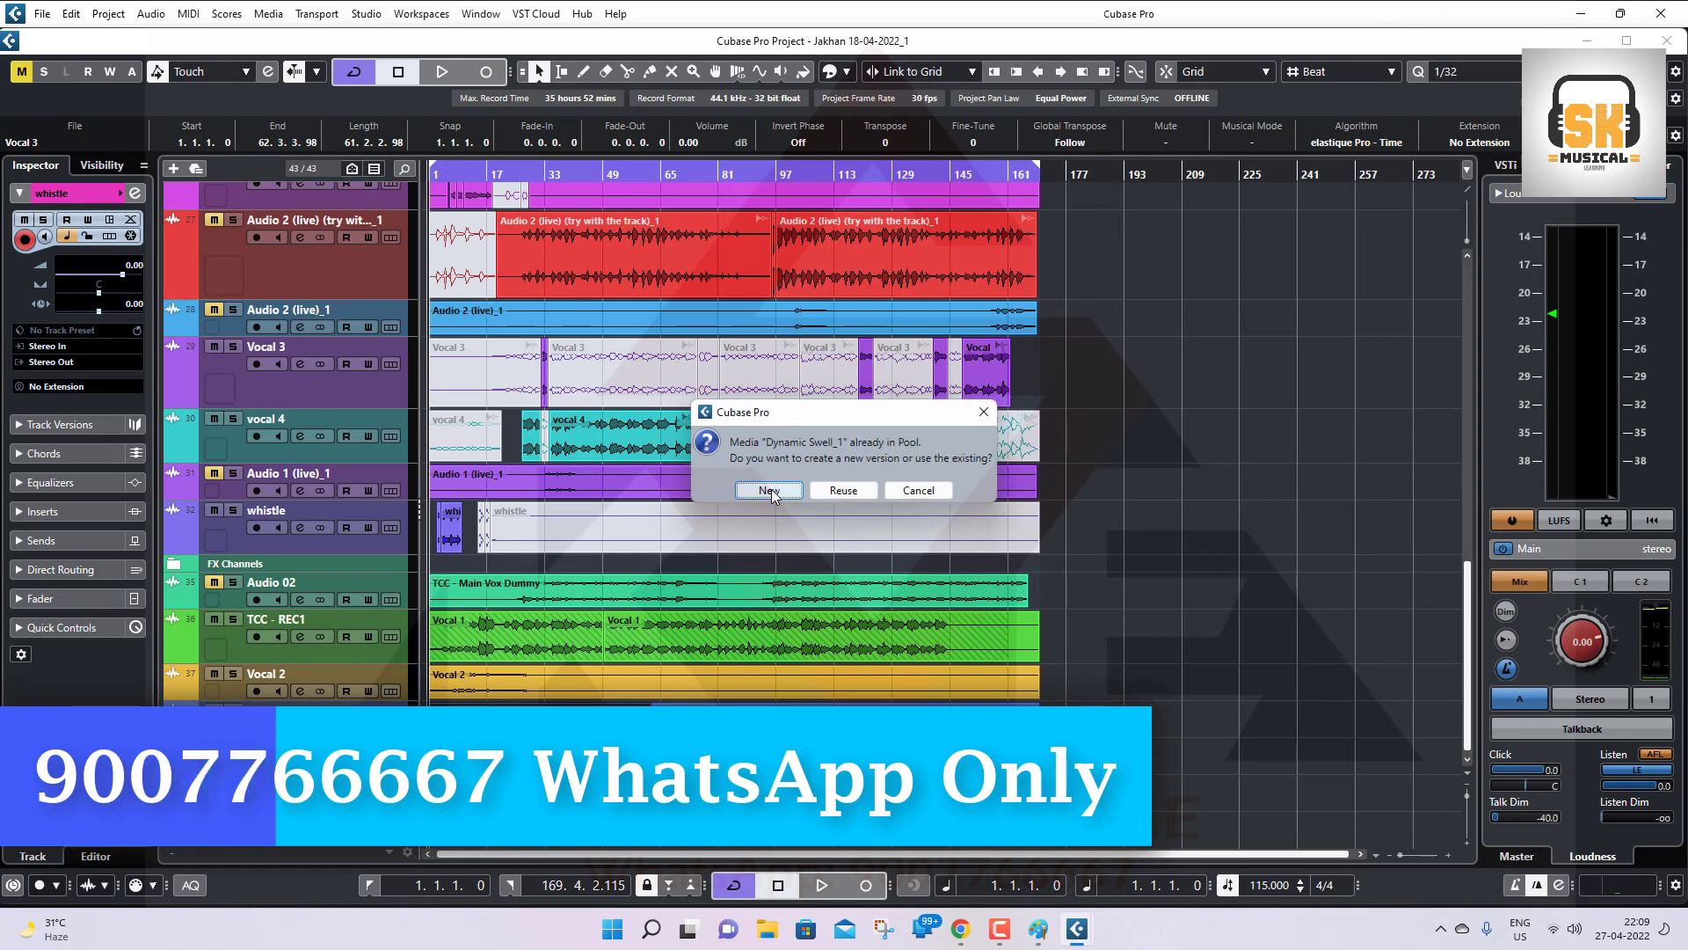
left_click(772, 492)
left_click(772, 490)
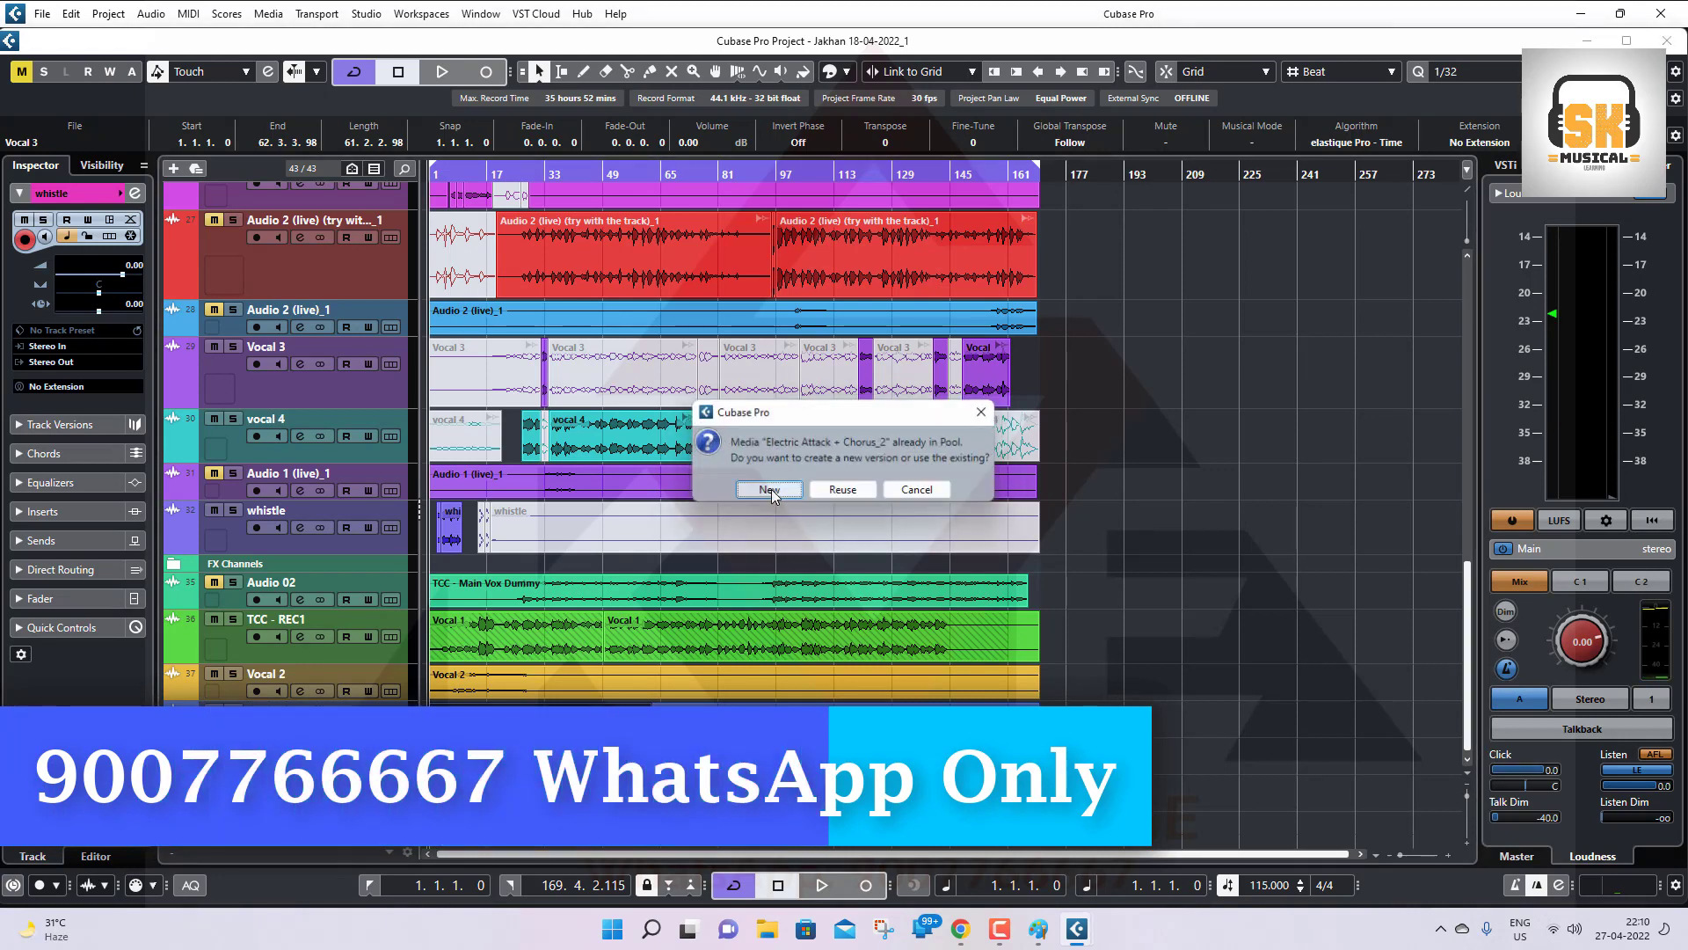
left_click(772, 491)
left_click(770, 489)
left_click(771, 489)
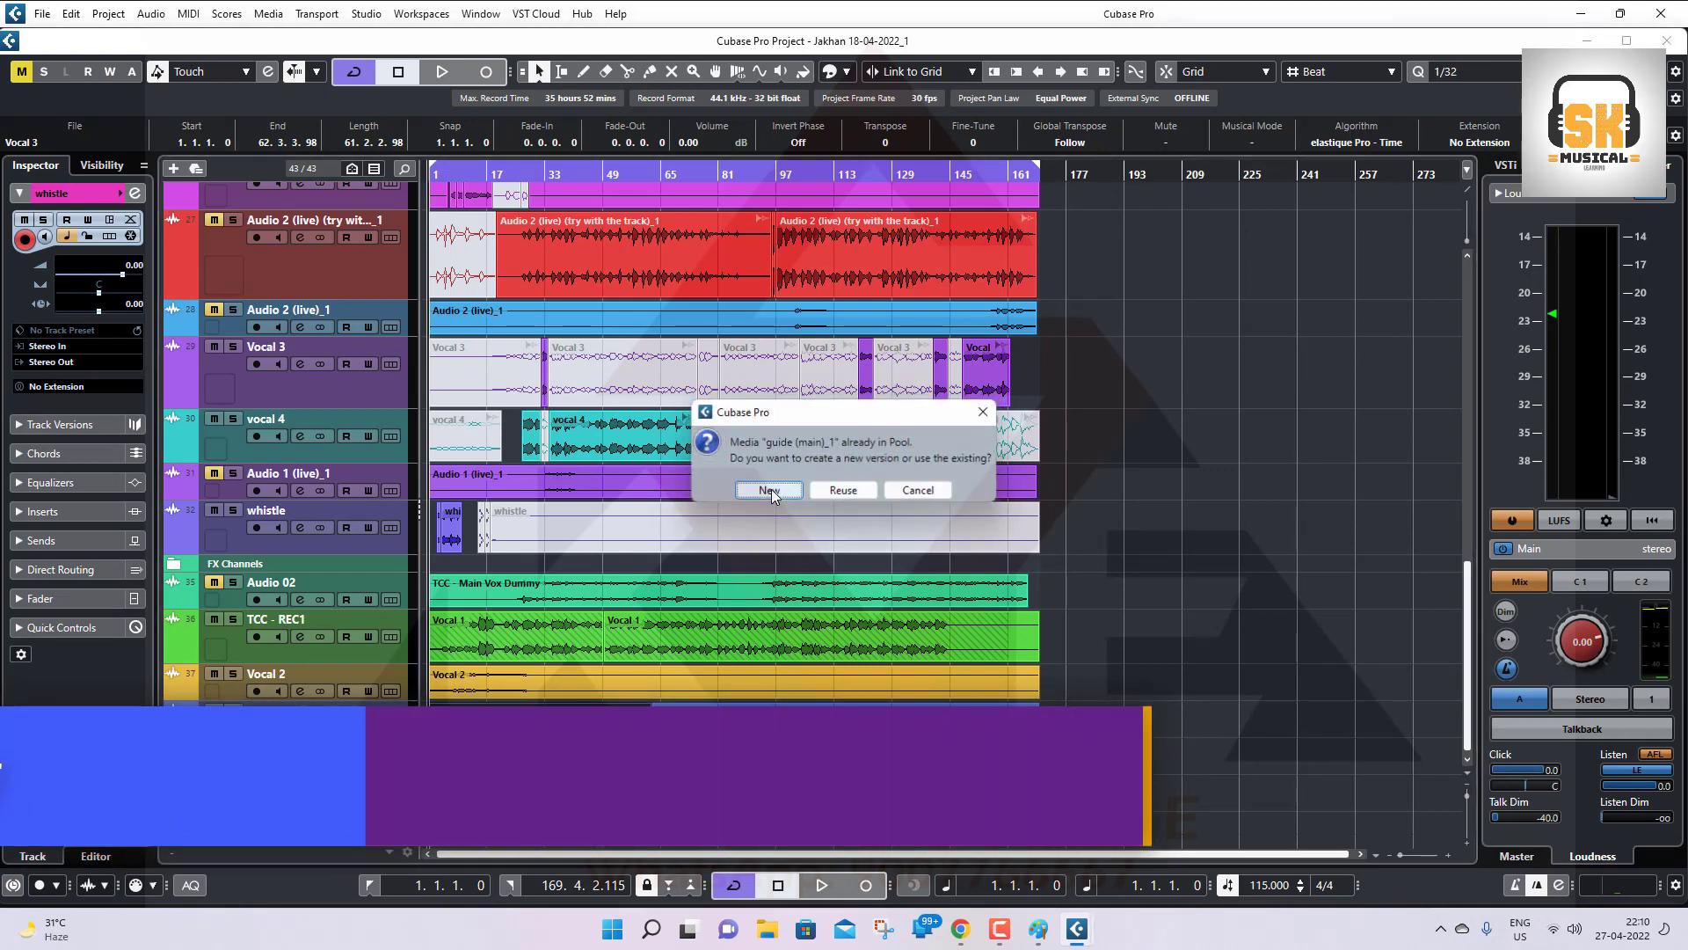
left_click(770, 490)
left_click(770, 490)
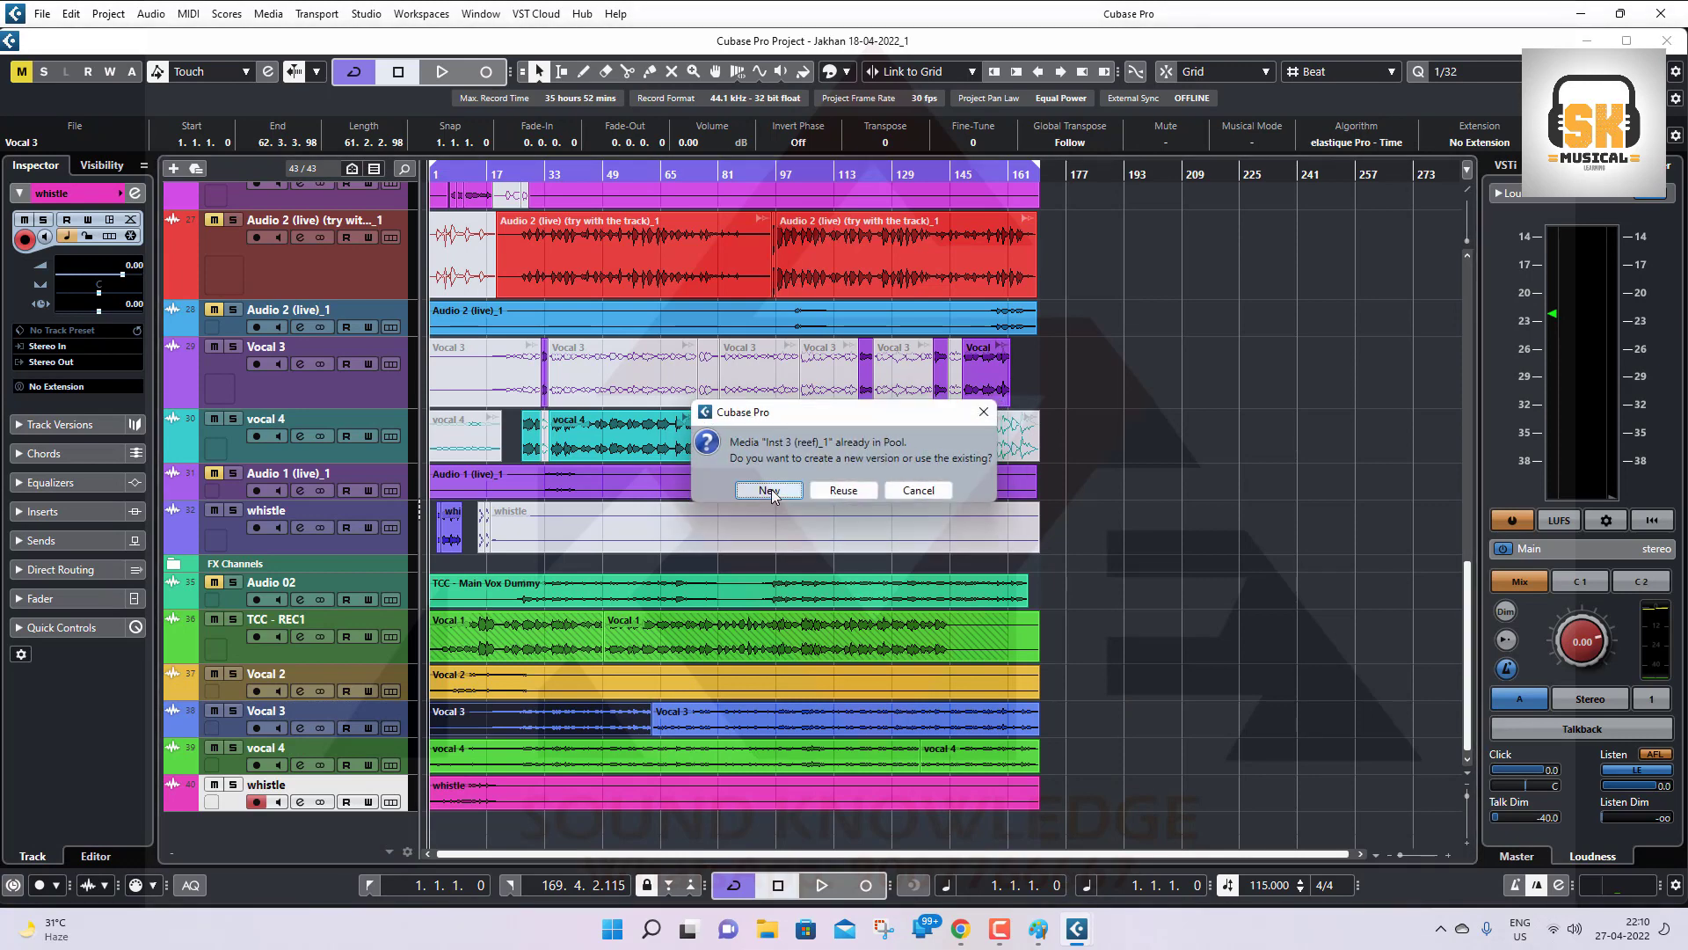
left_click(771, 490)
left_click(771, 490)
left_click(770, 490)
left_click(771, 489)
left_click(770, 490)
left_click(770, 489)
left_click(771, 489)
left_click(772, 489)
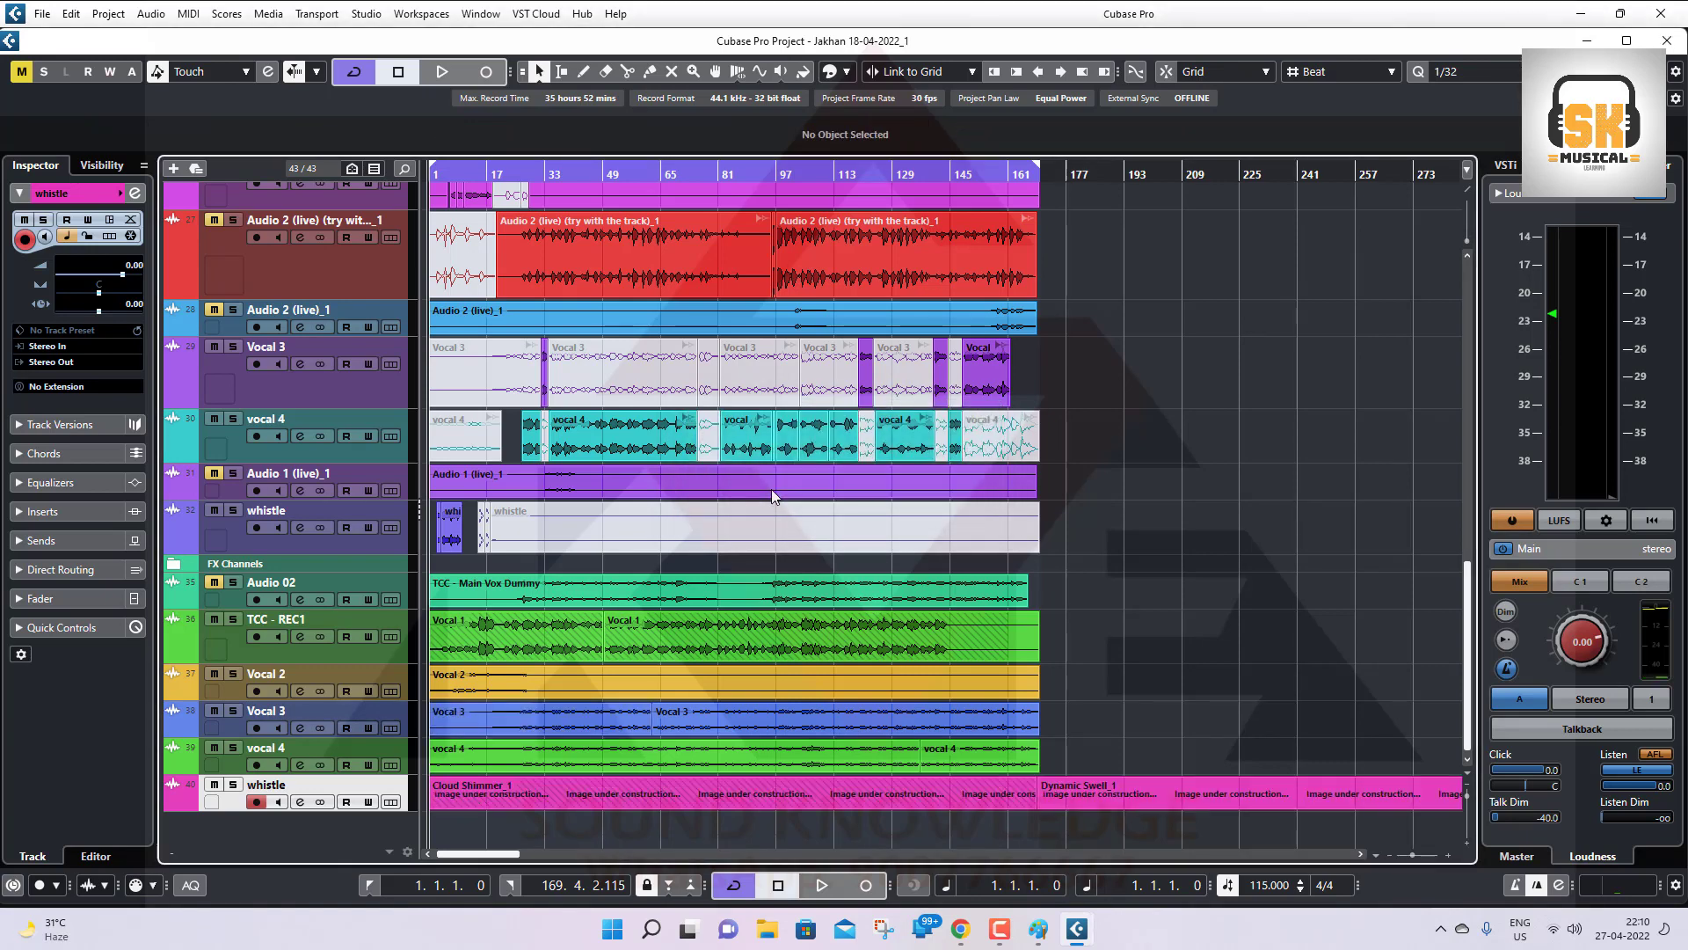
left_click(883, 627)
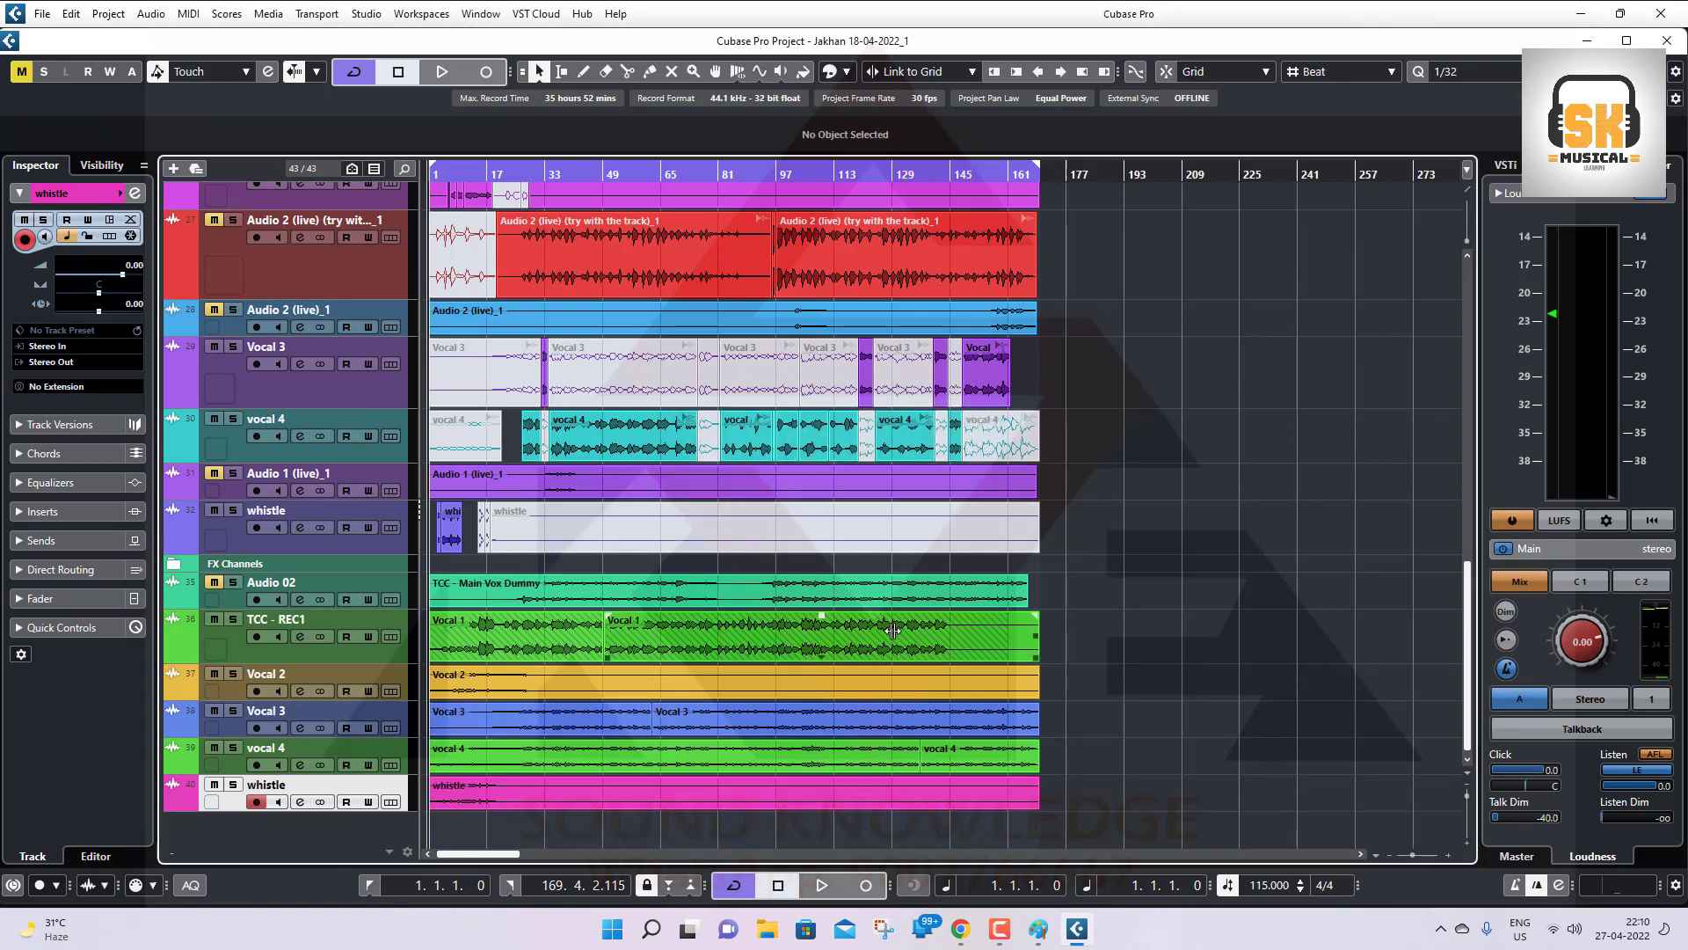
Start another audio file import, select all files in the tomaay chuutey 2 folder, and accept the import options with every option off
left_click(42, 15)
mouse_move(139, 272)
left_click(290, 267)
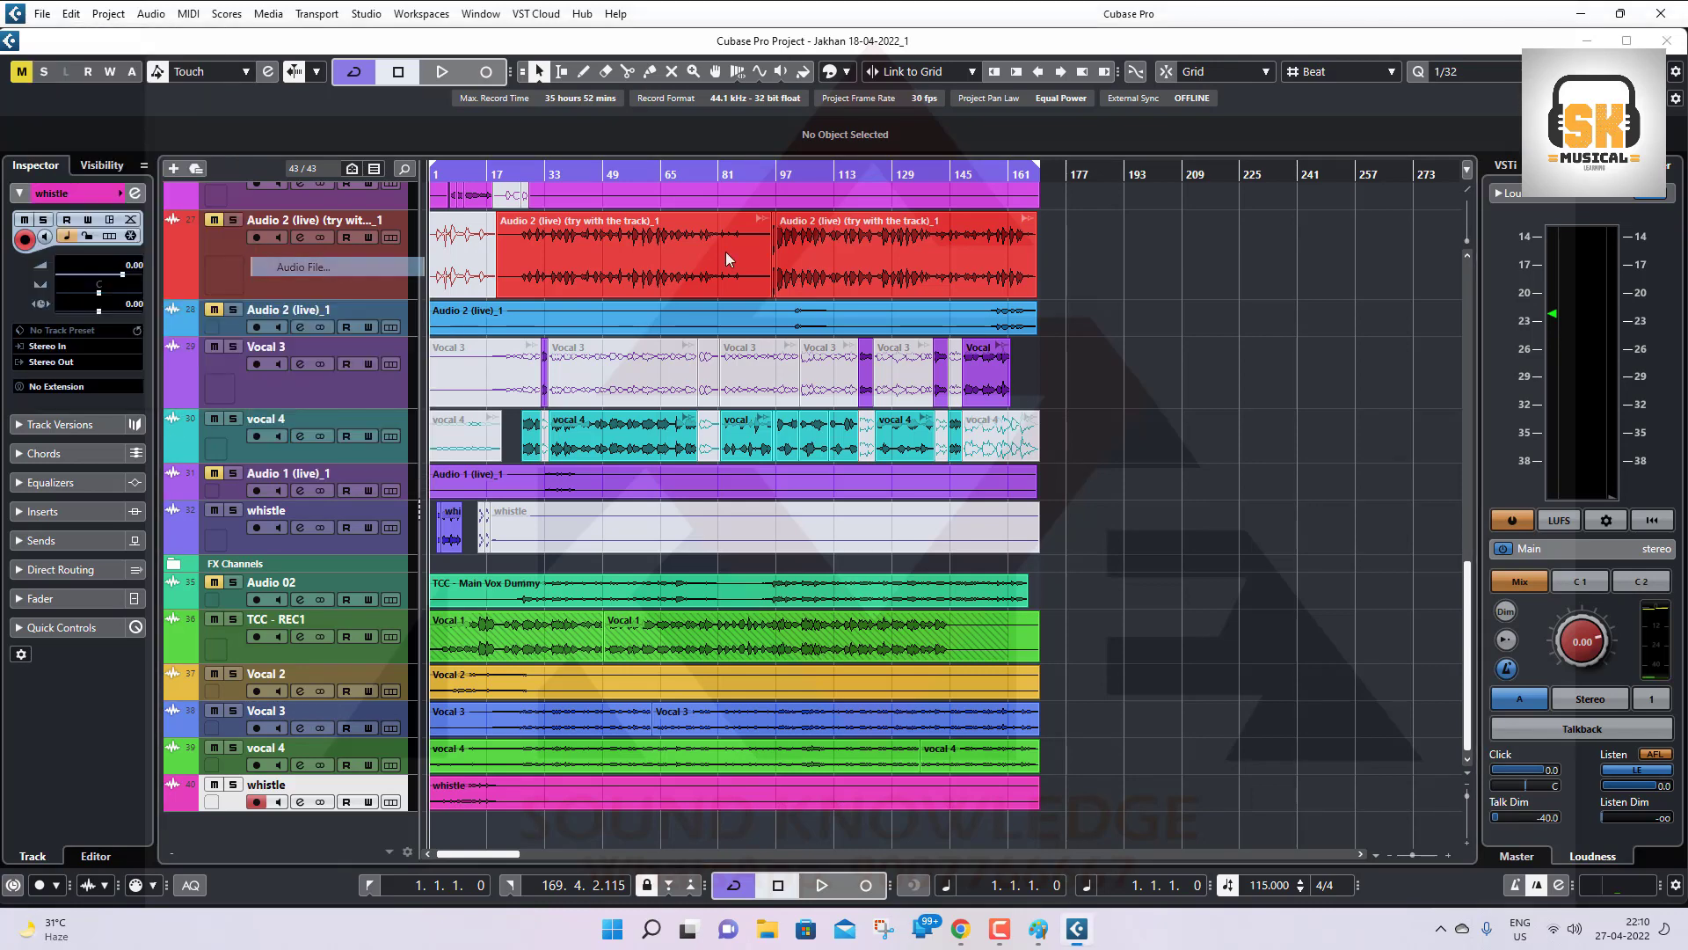
left_click(554, 256)
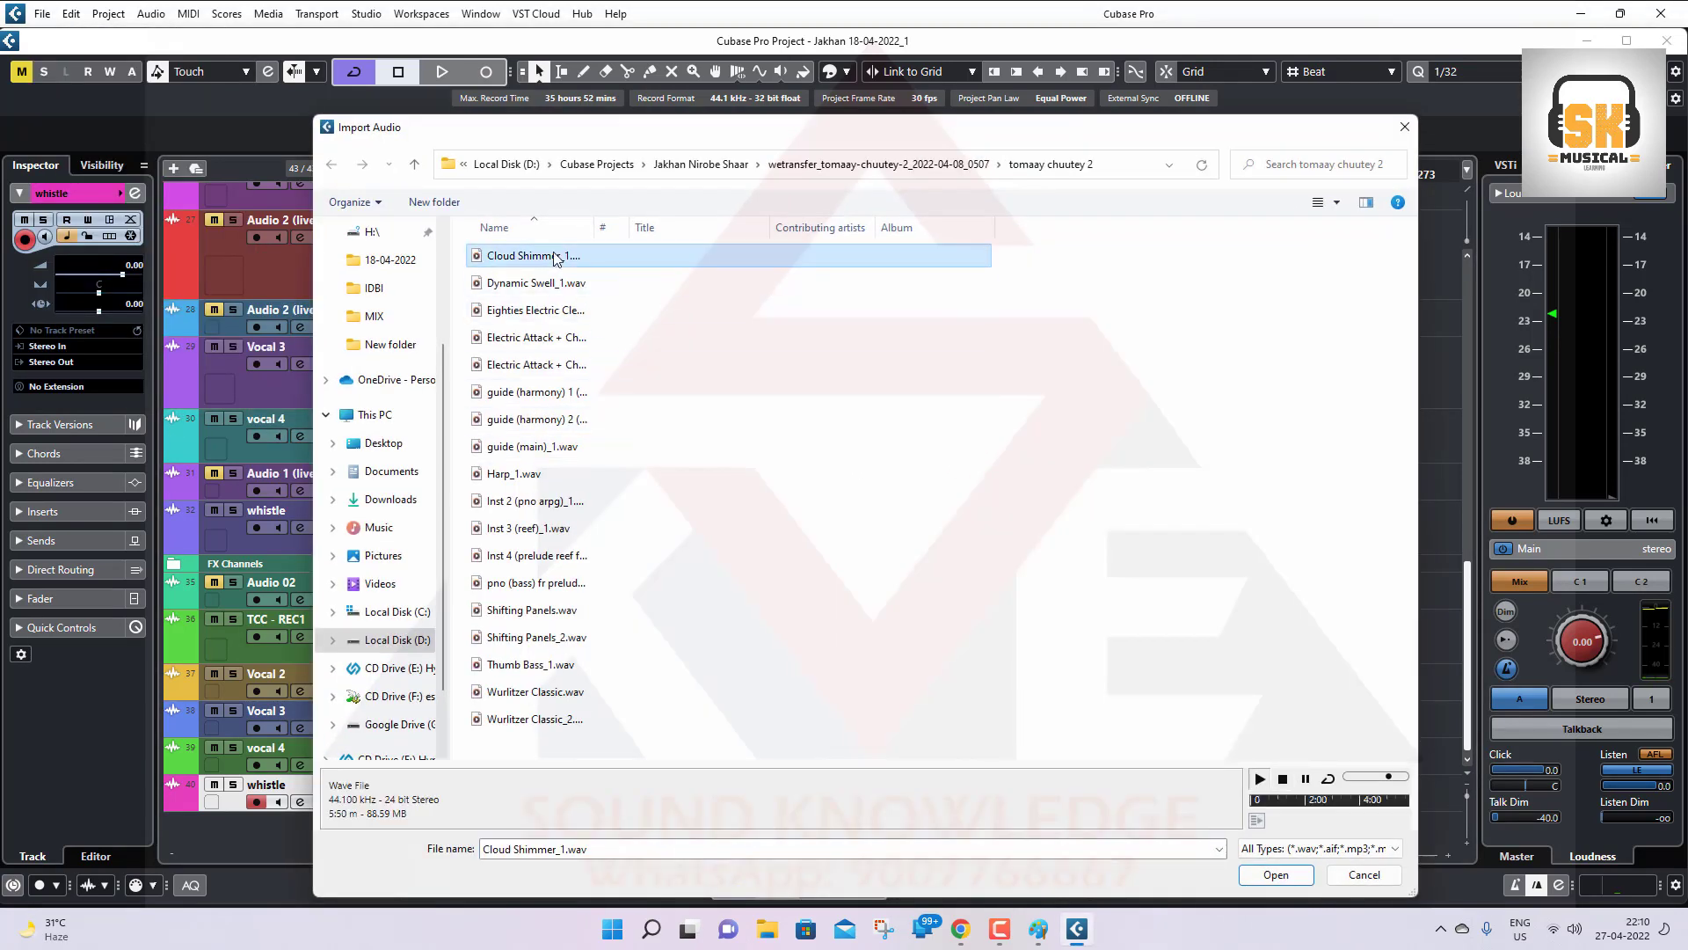
key("ctrl+a")
left_click(1277, 883)
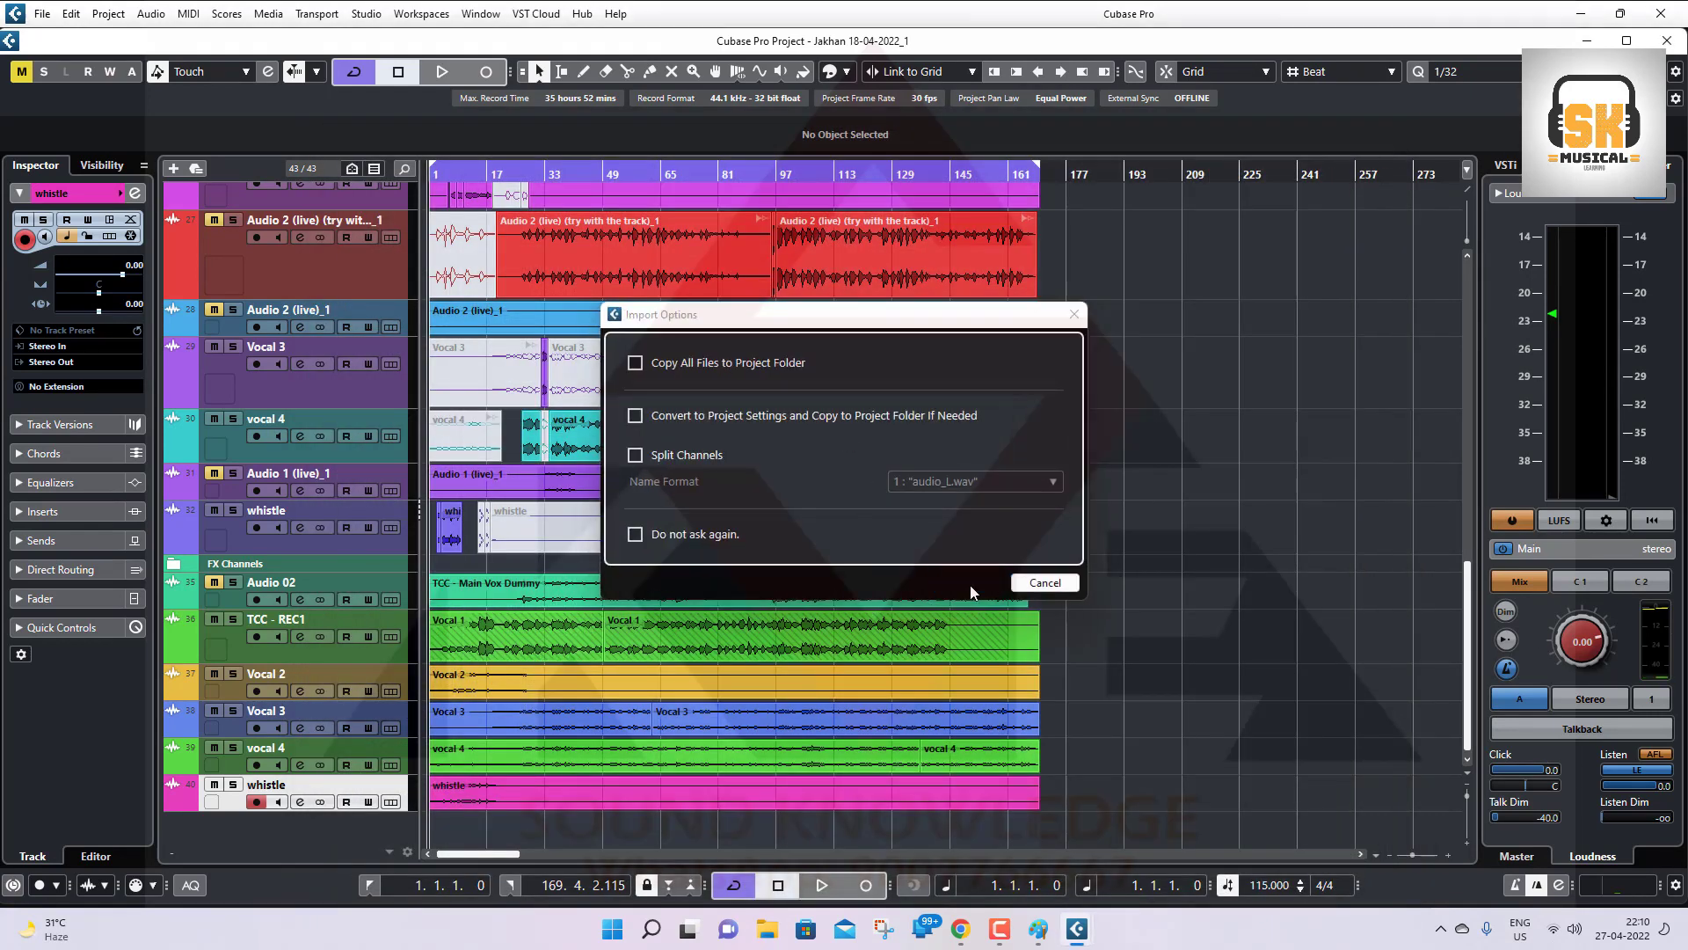
left_click(967, 583)
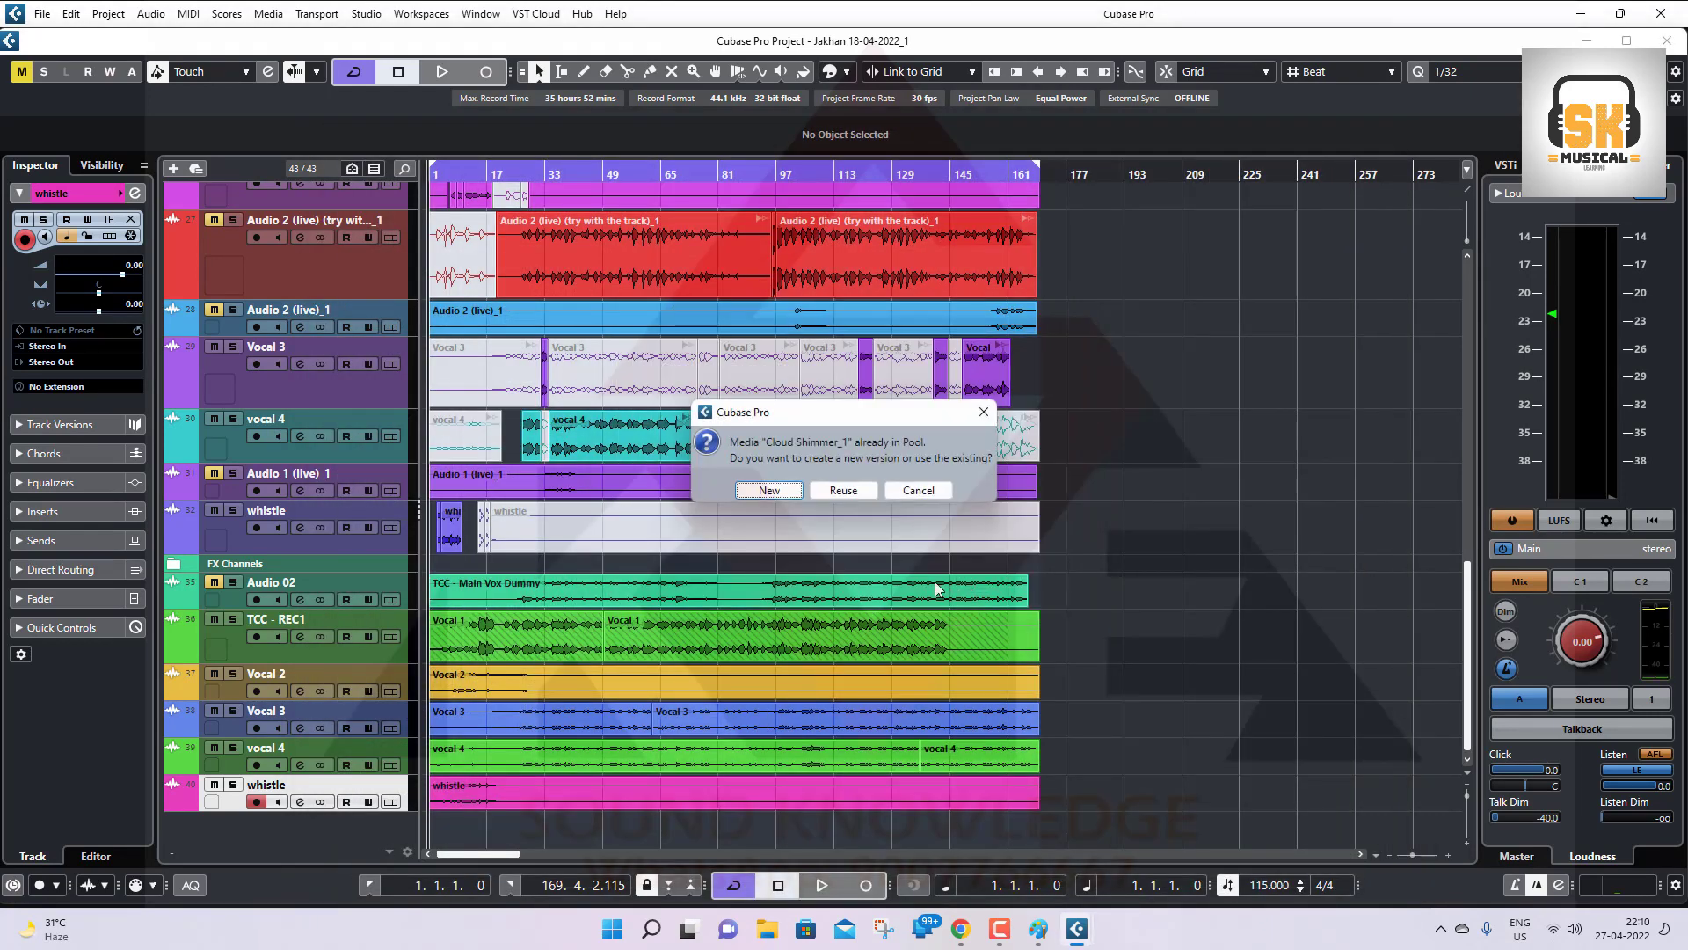
Reuse the existing Pool media for every file being imported, and insert the files on different tracks
left_click(841, 493)
left_click(844, 494)
left_click(844, 494)
left_click(845, 494)
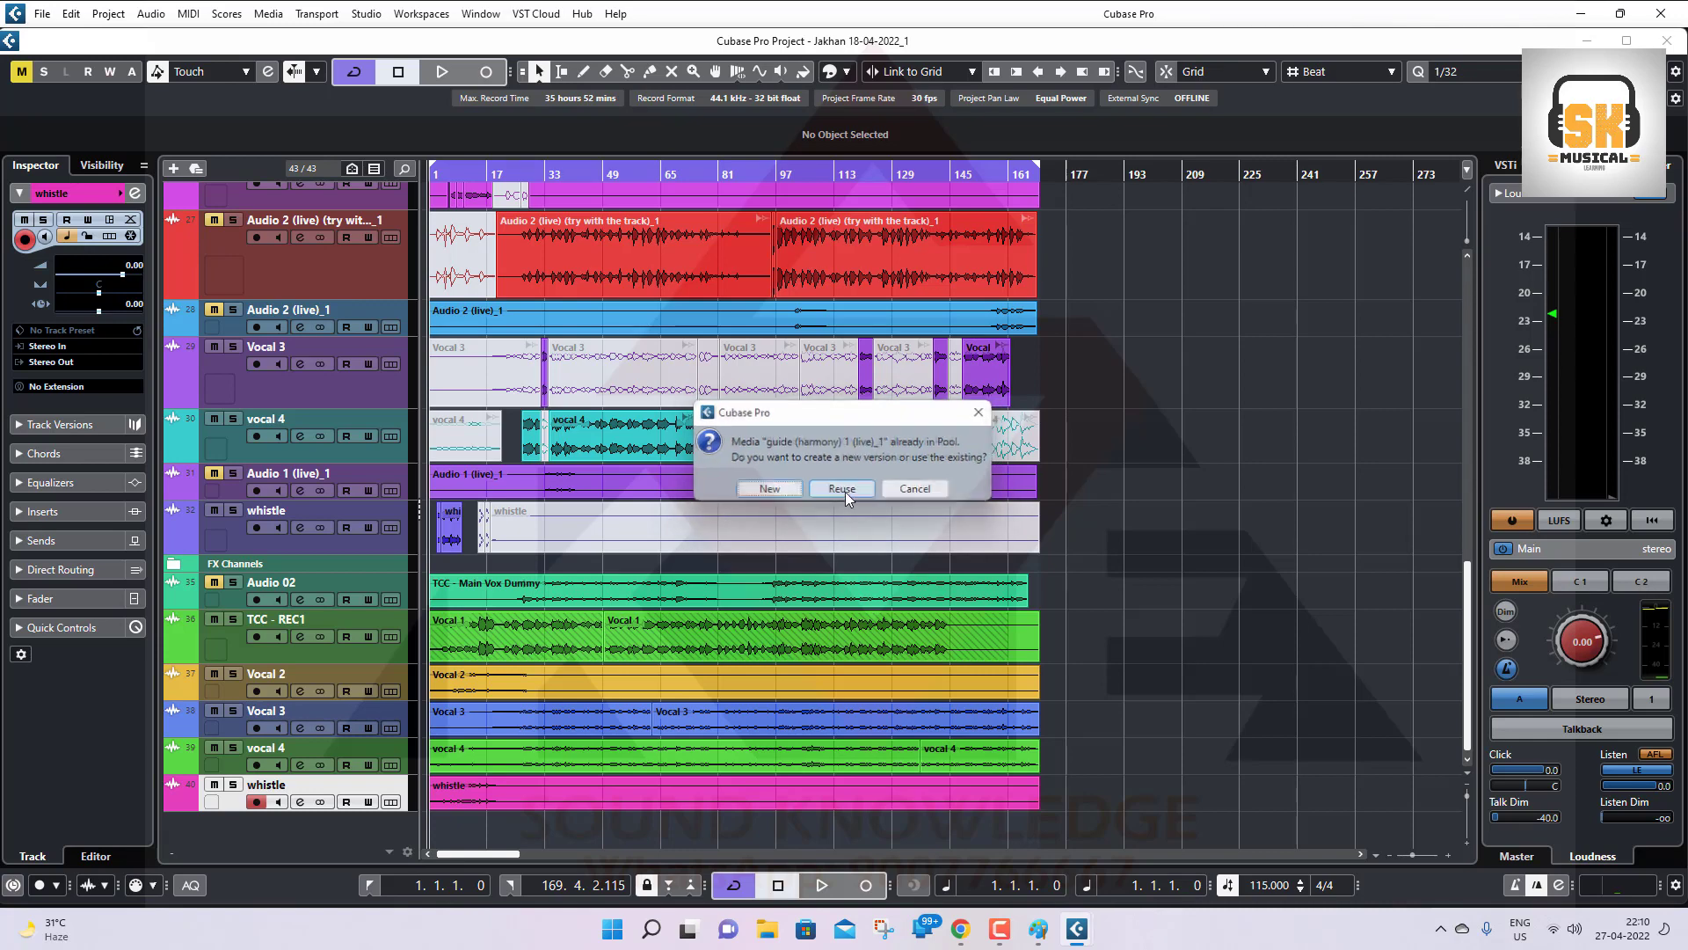
left_click(844, 495)
left_click(844, 495)
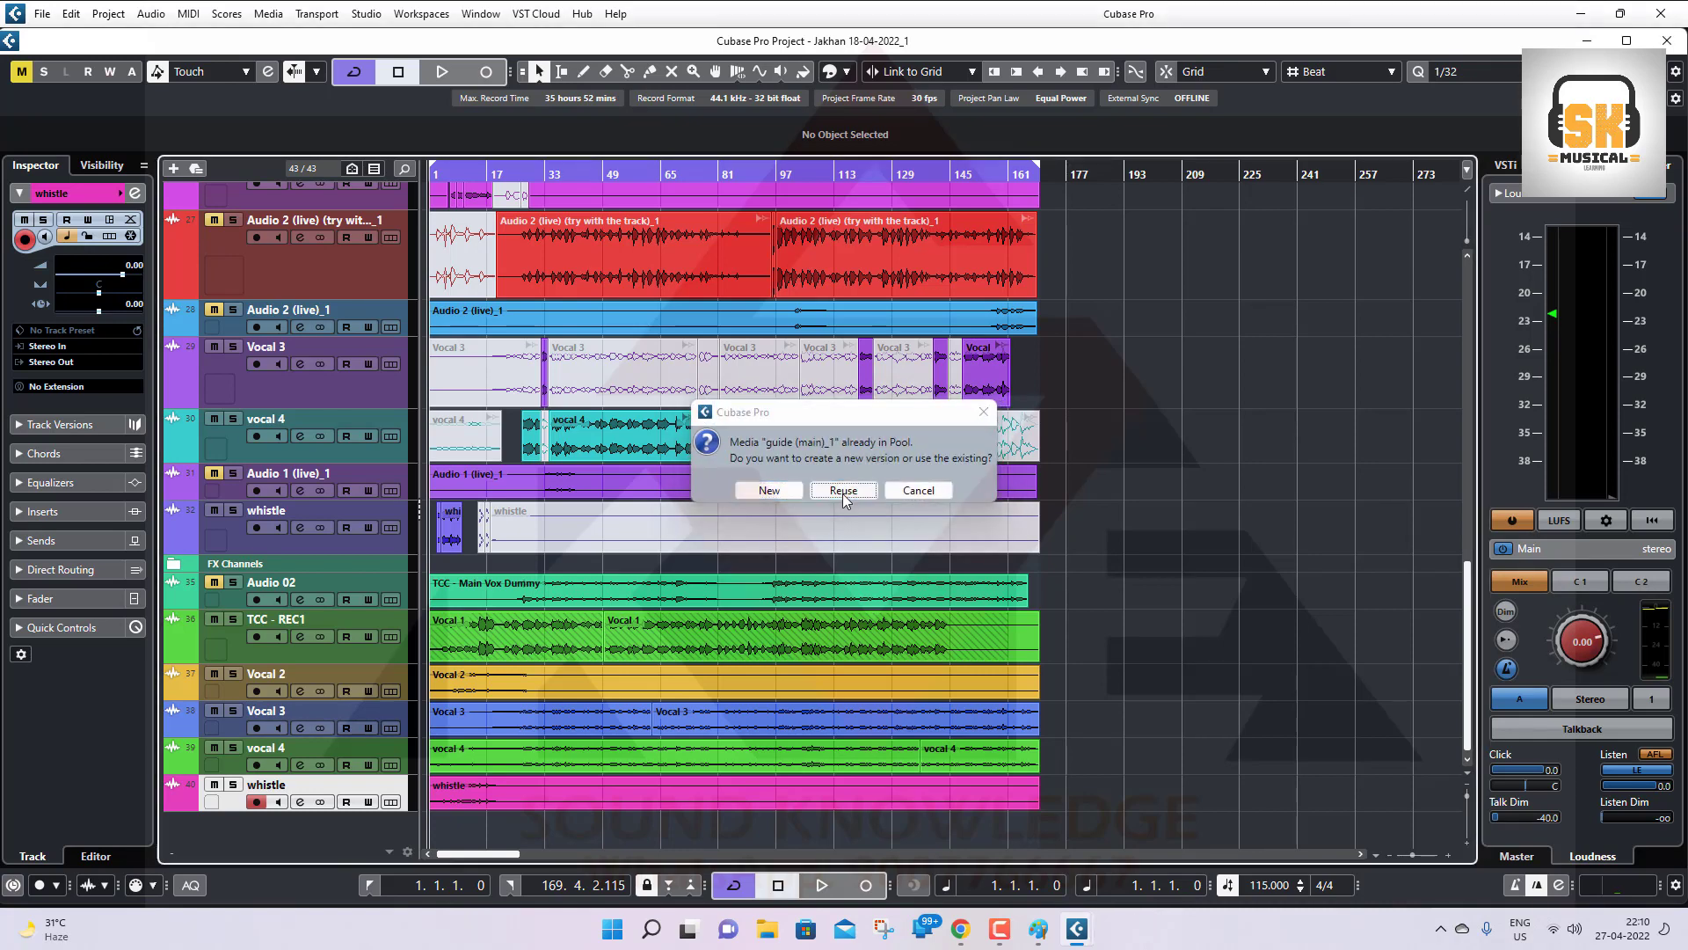
left_click(844, 494)
left_click(845, 494)
left_click(845, 494)
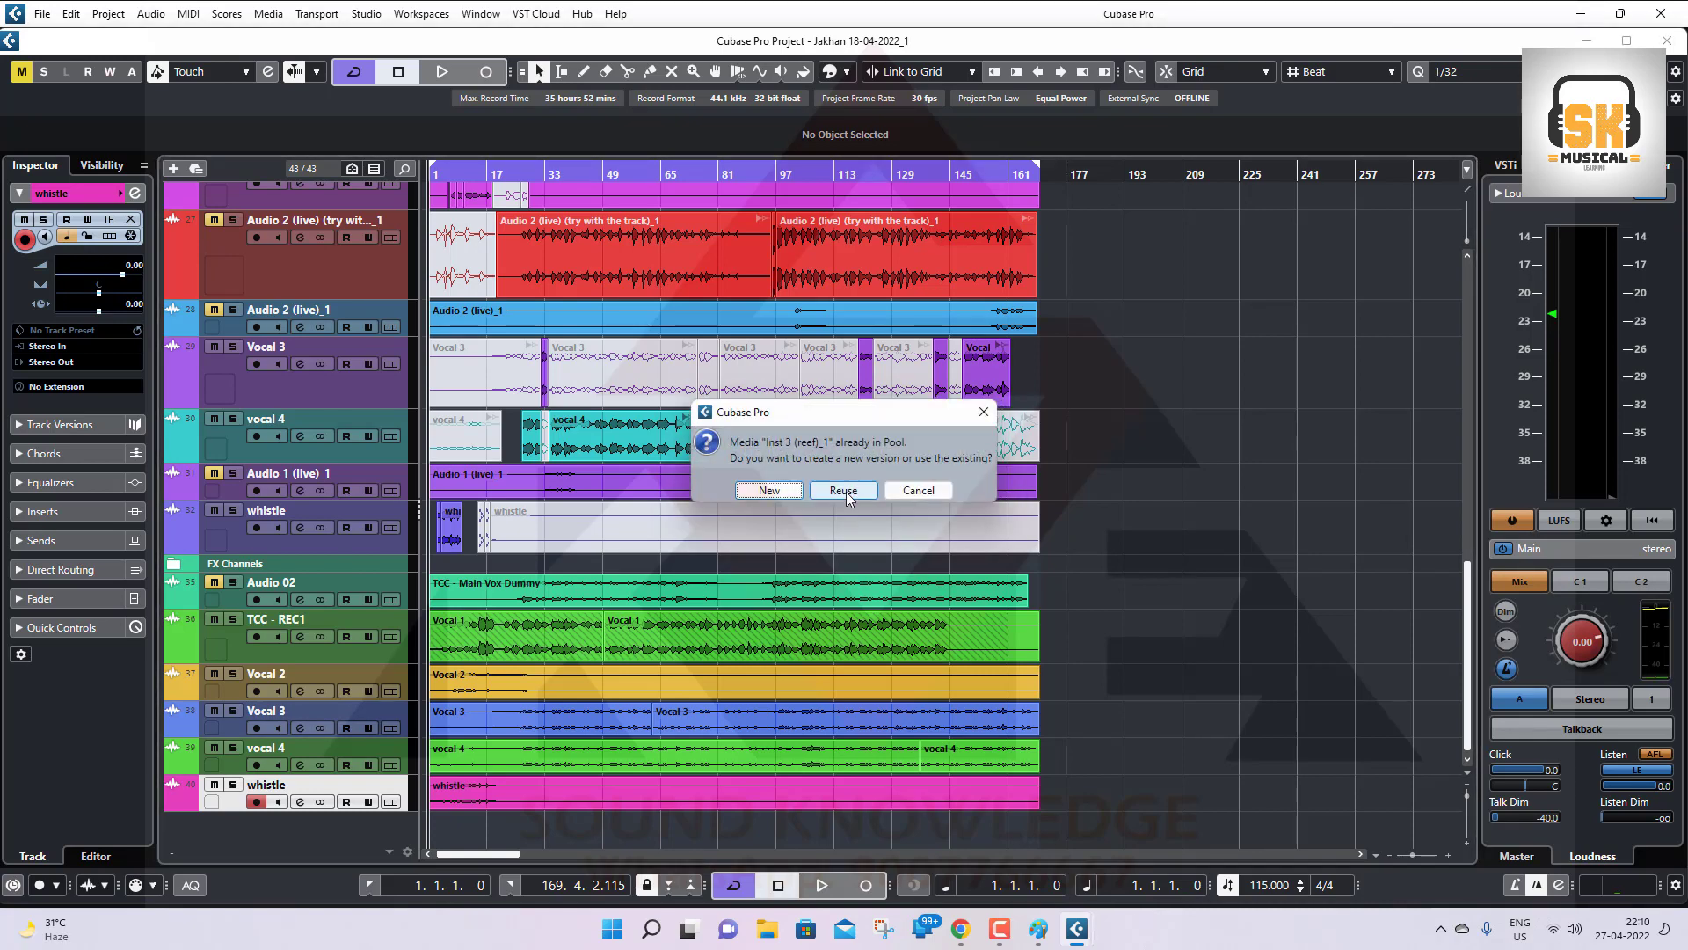
left_click(846, 493)
left_click(845, 492)
left_click(844, 493)
left_click(844, 494)
left_click(843, 494)
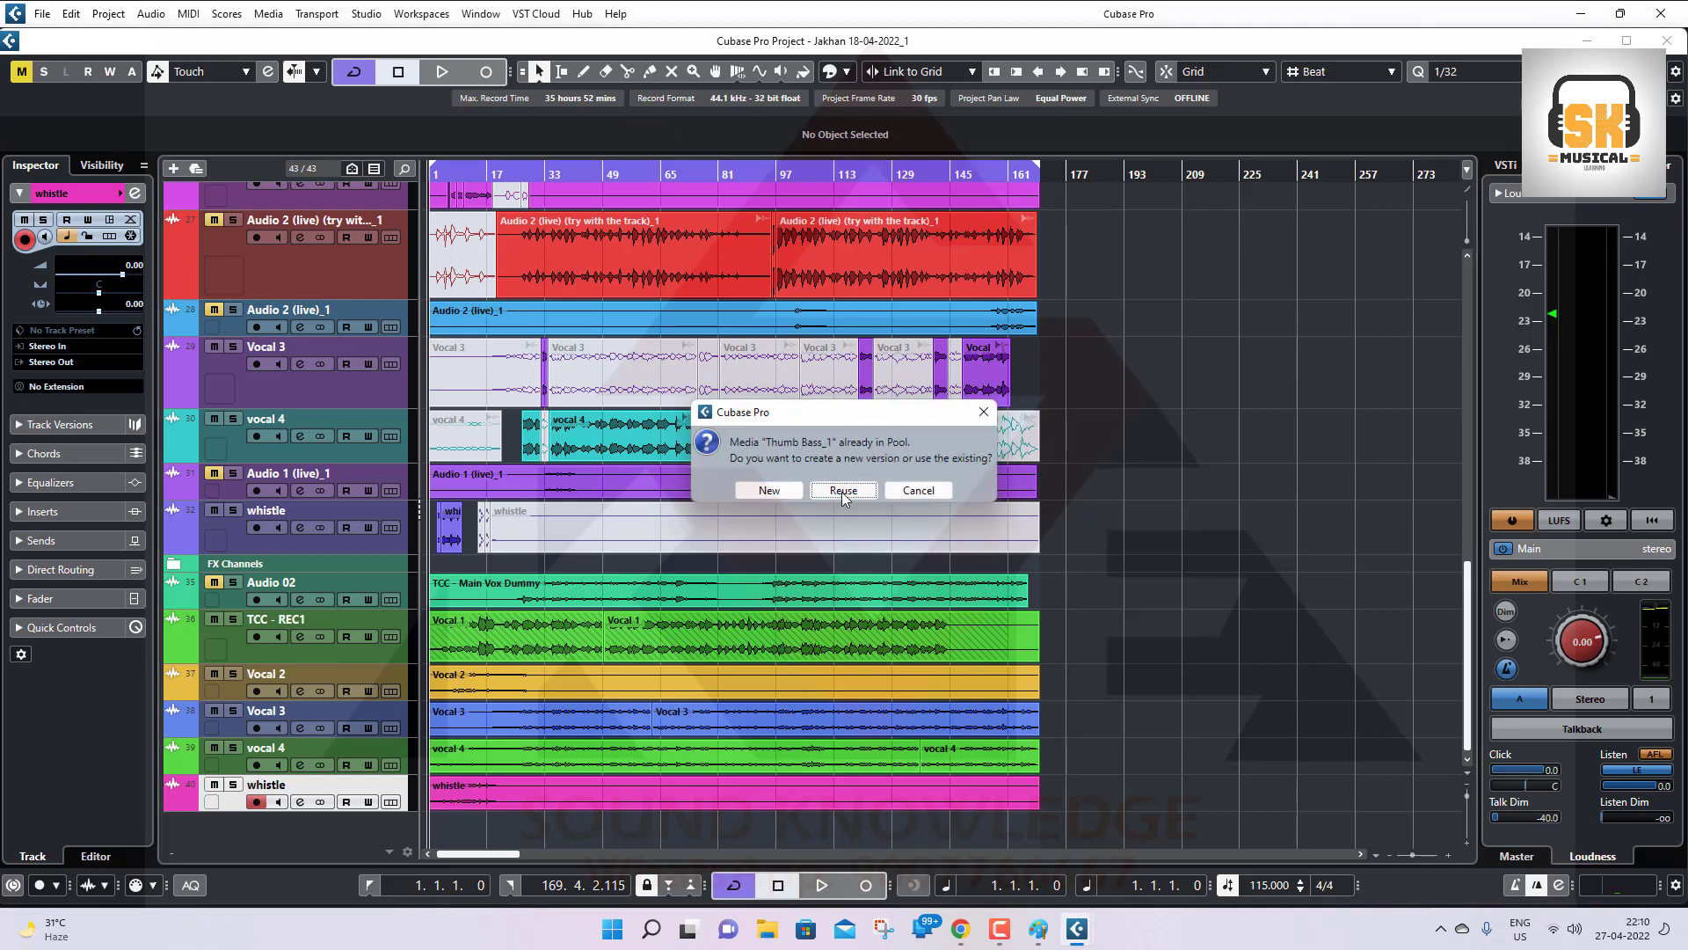
left_click(842, 492)
left_click(843, 492)
left_click(846, 493)
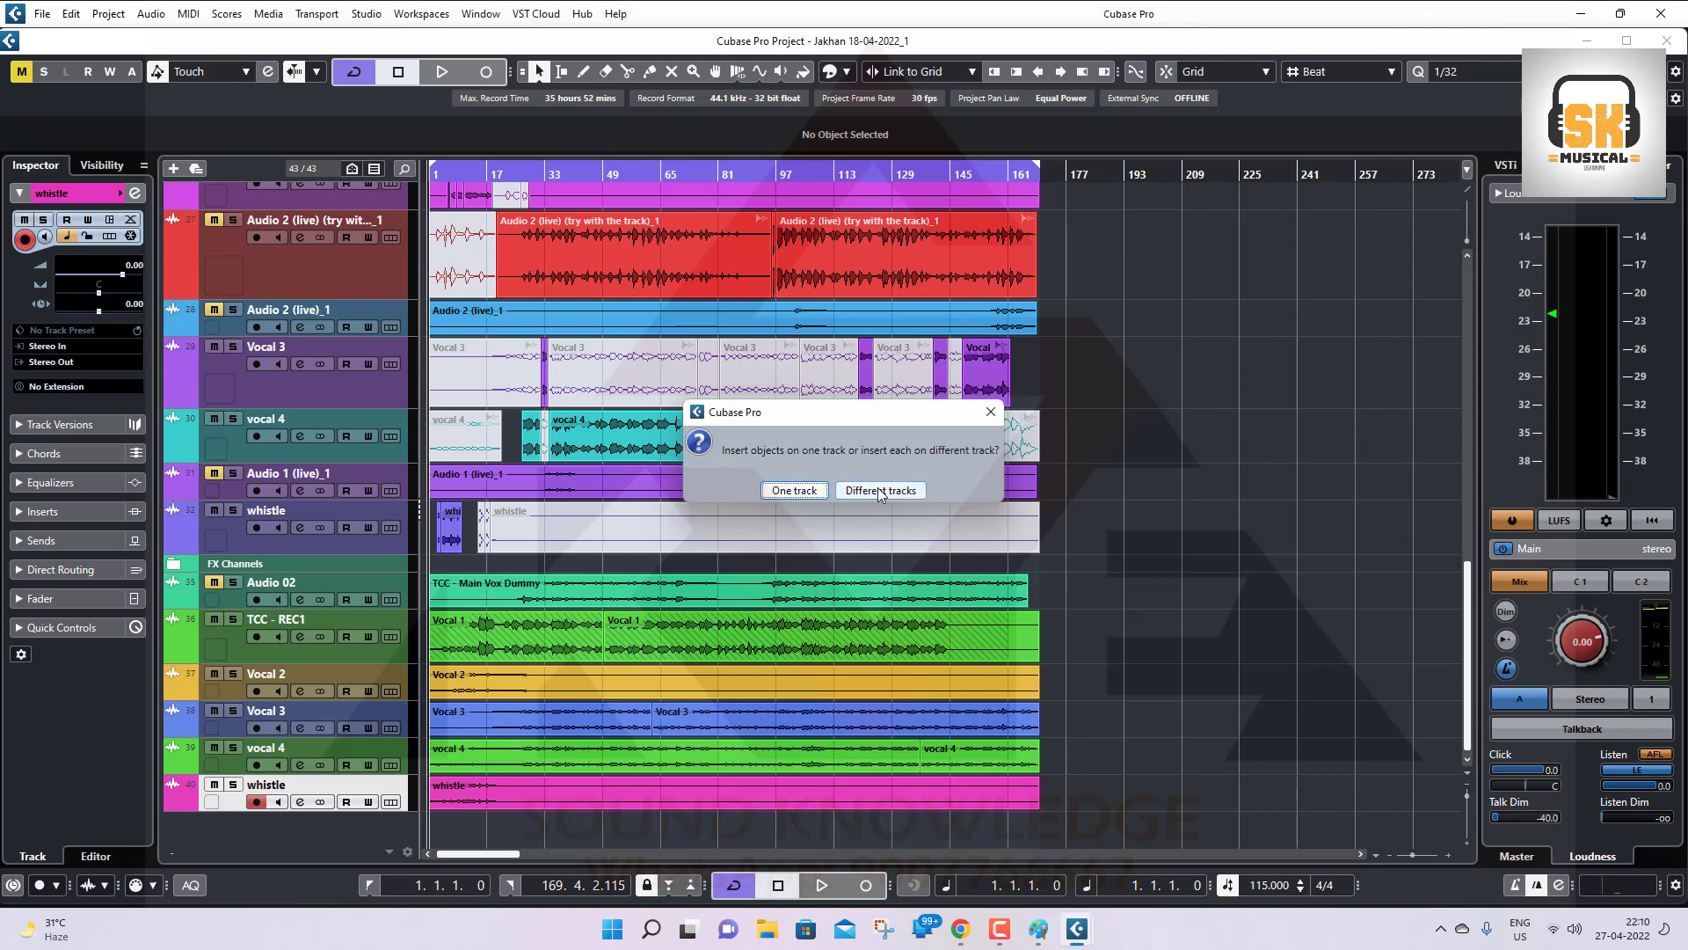
left_click(880, 491)
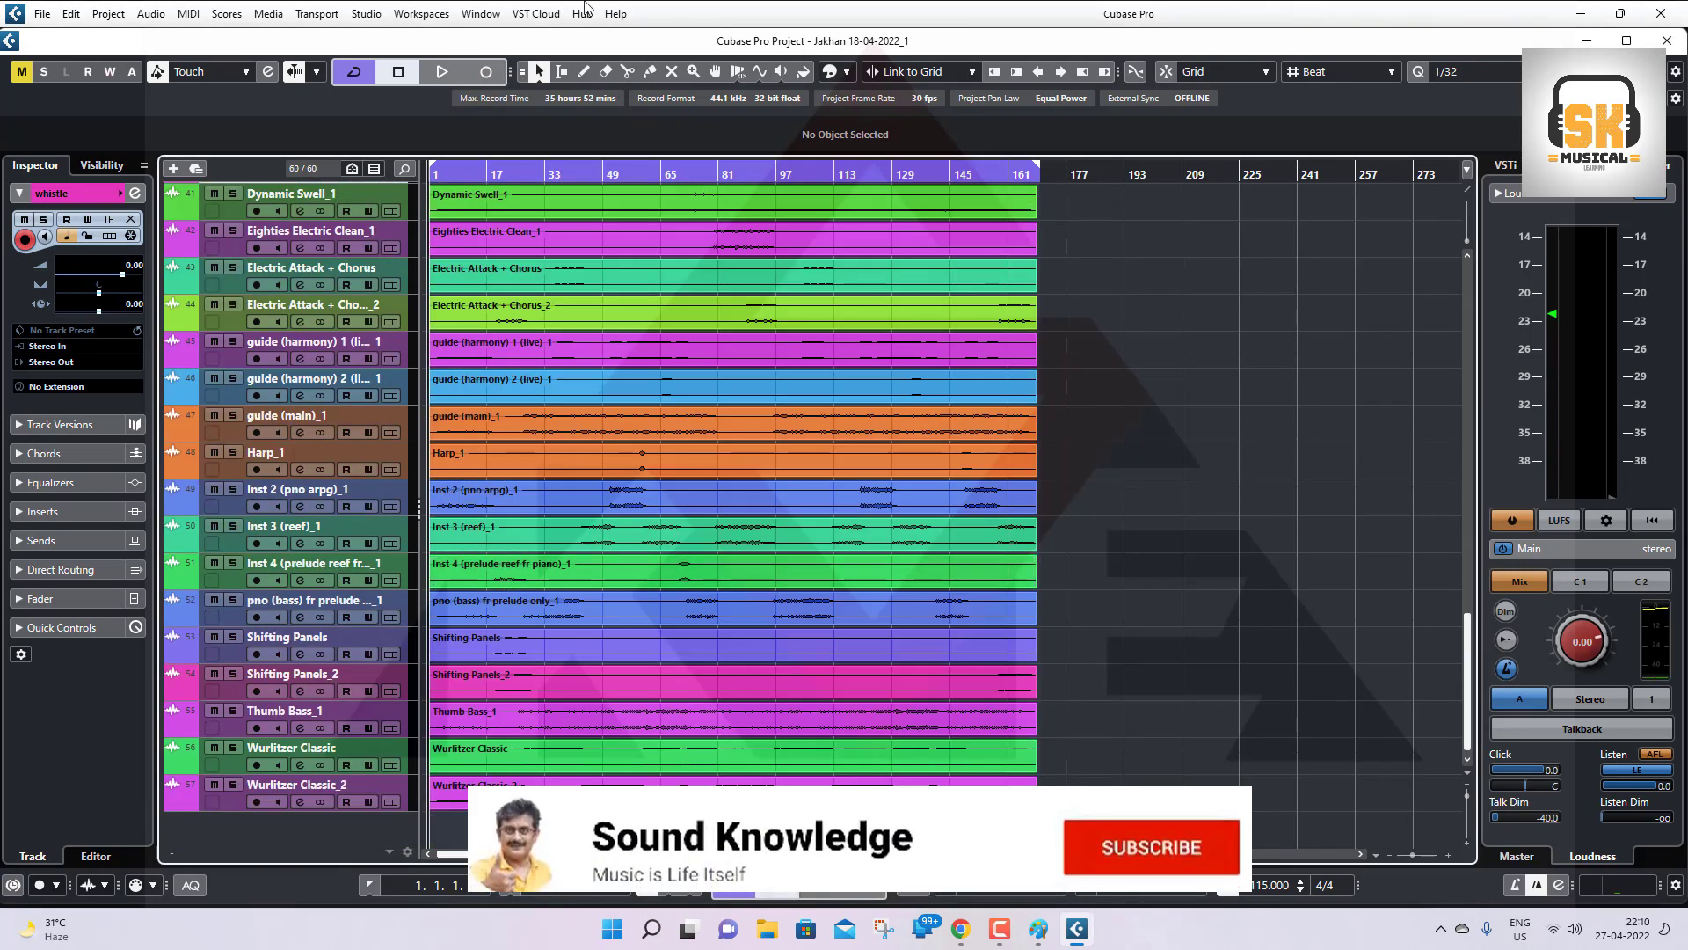
Reduce the height of the Electric Attack + Chorus_2 track near the start of the track list to match its neighbours, and clear the selection
scroll(636, 562, "up", 8)
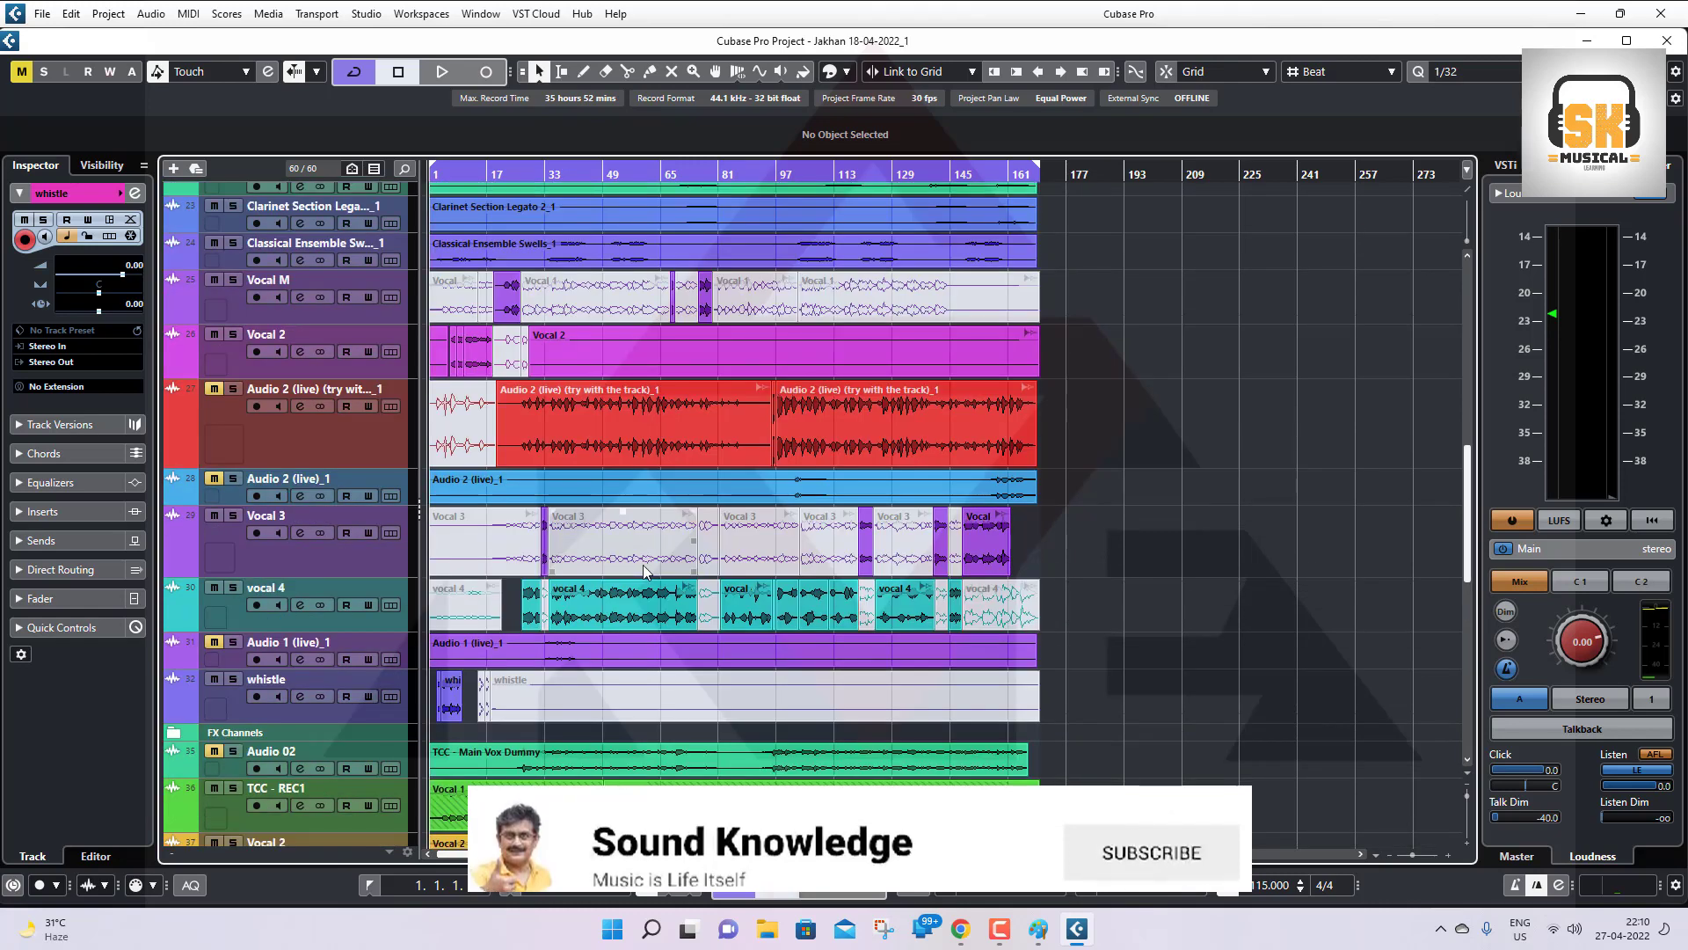
scroll(645, 572, "up", 10)
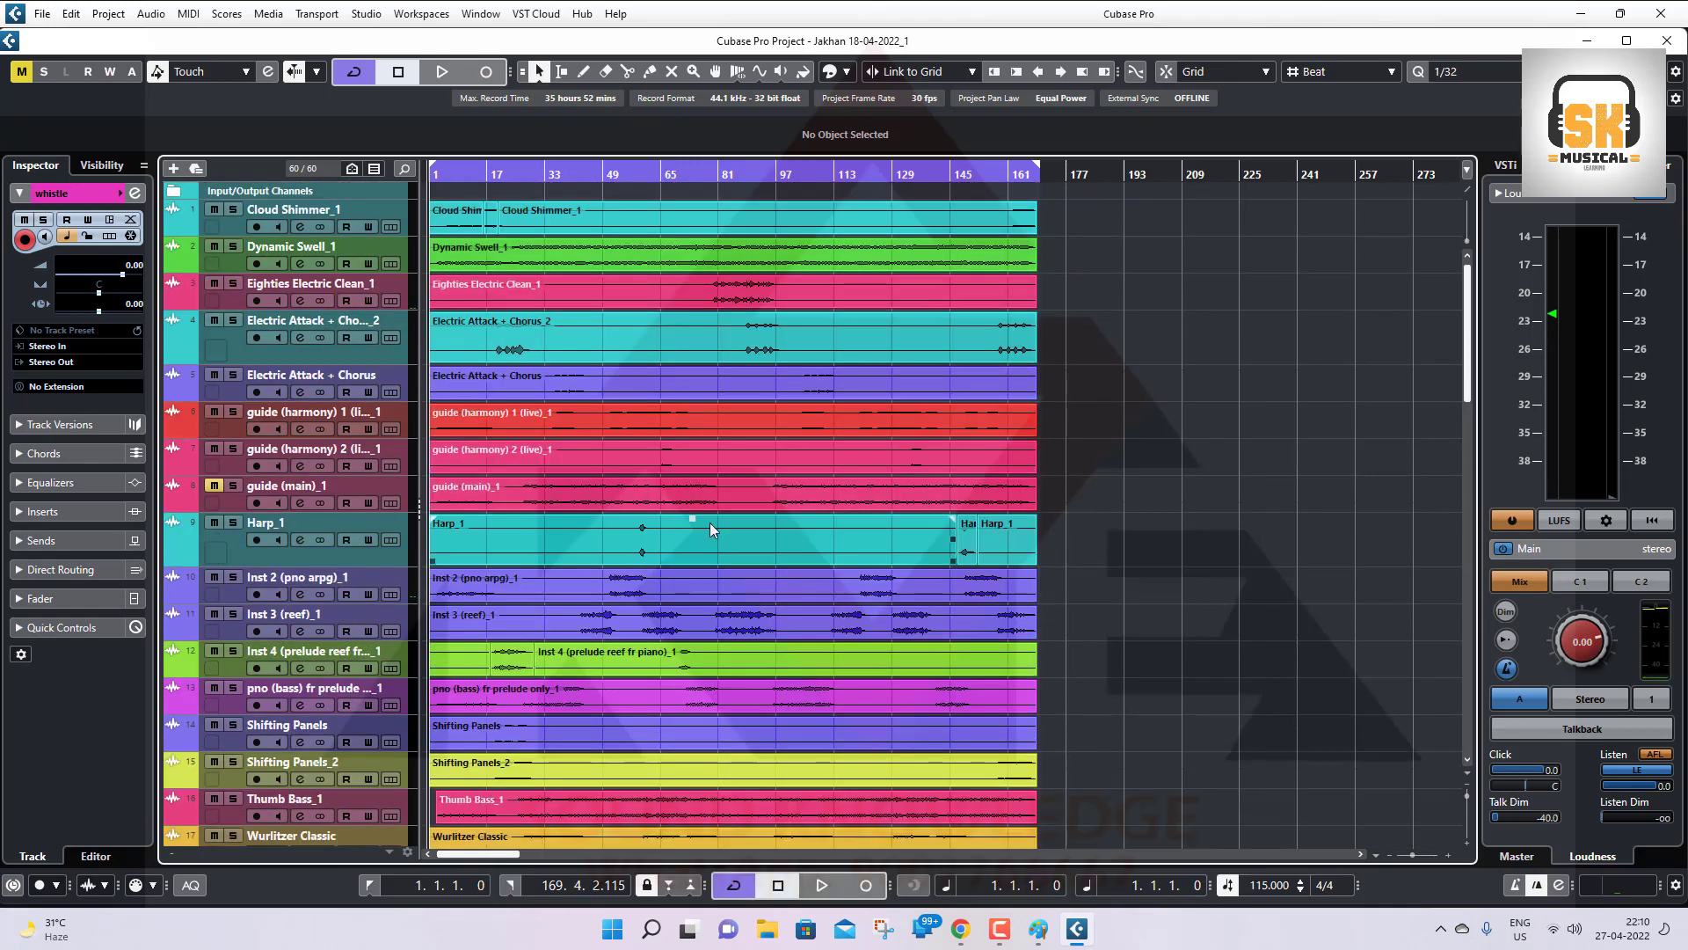
left_click(582, 351)
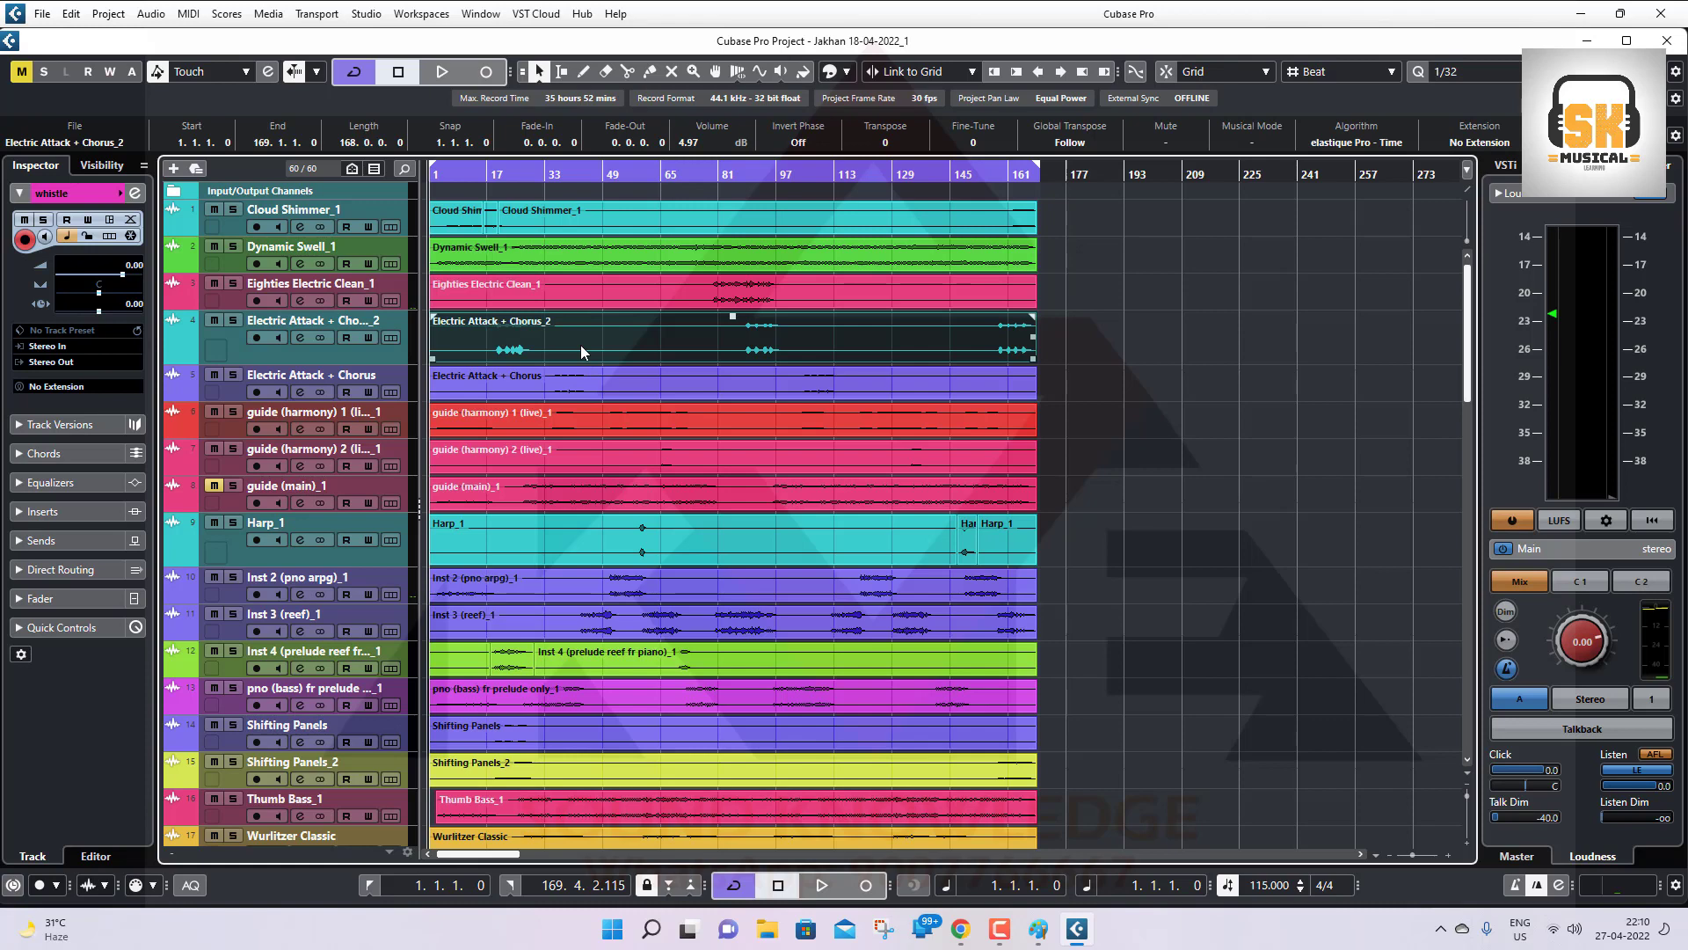
left_click(397, 359)
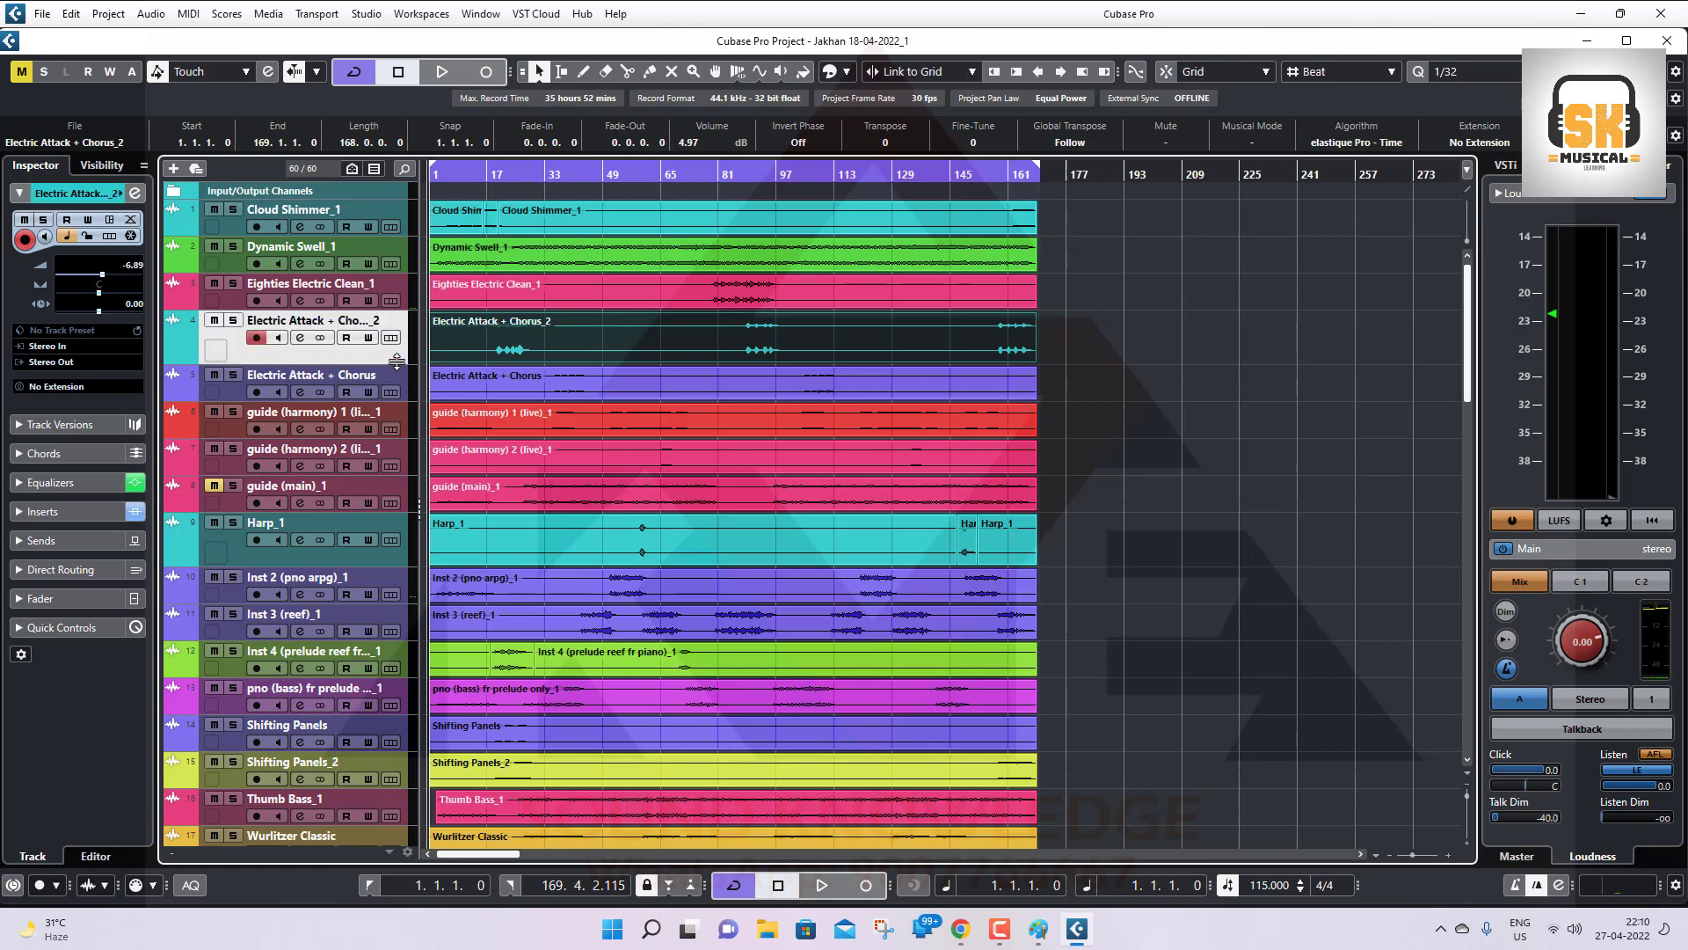
left_click_drag(397, 354, 396, 337)
left_click(1131, 396)
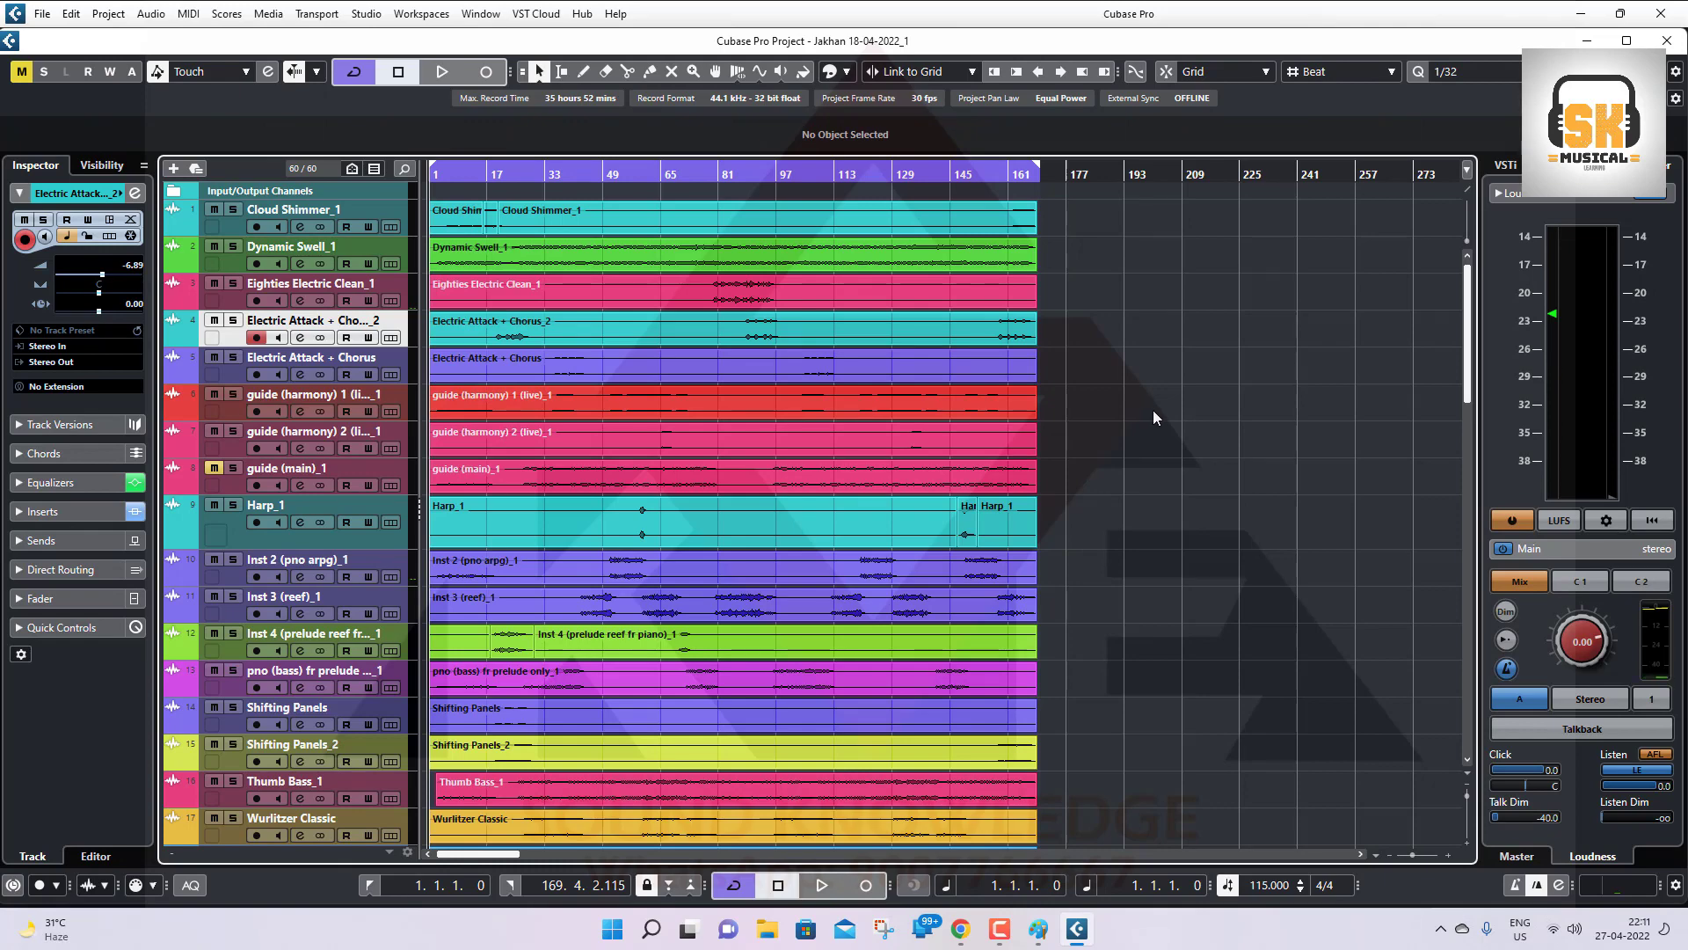
Look through the project's track list and start closing the project Jakhan 18-04-2022_1
scroll(1153, 410, "down", 10)
scroll(1158, 480, "up", 5)
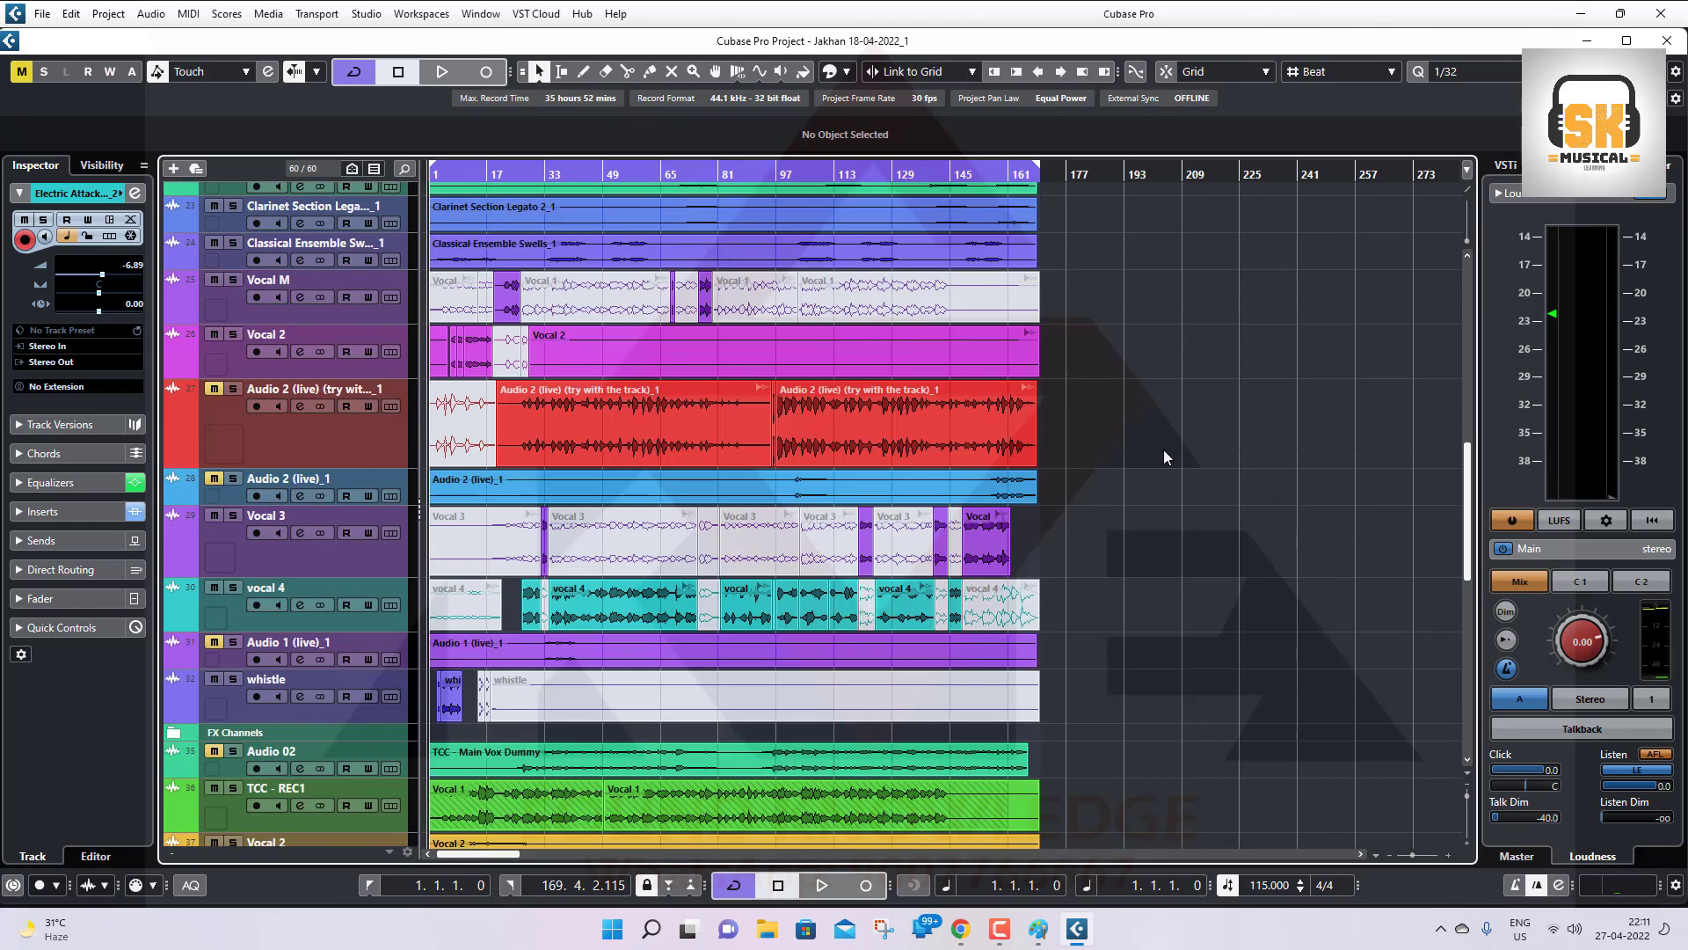
scroll(1377, 331, "up", 5)
left_click(1675, 42)
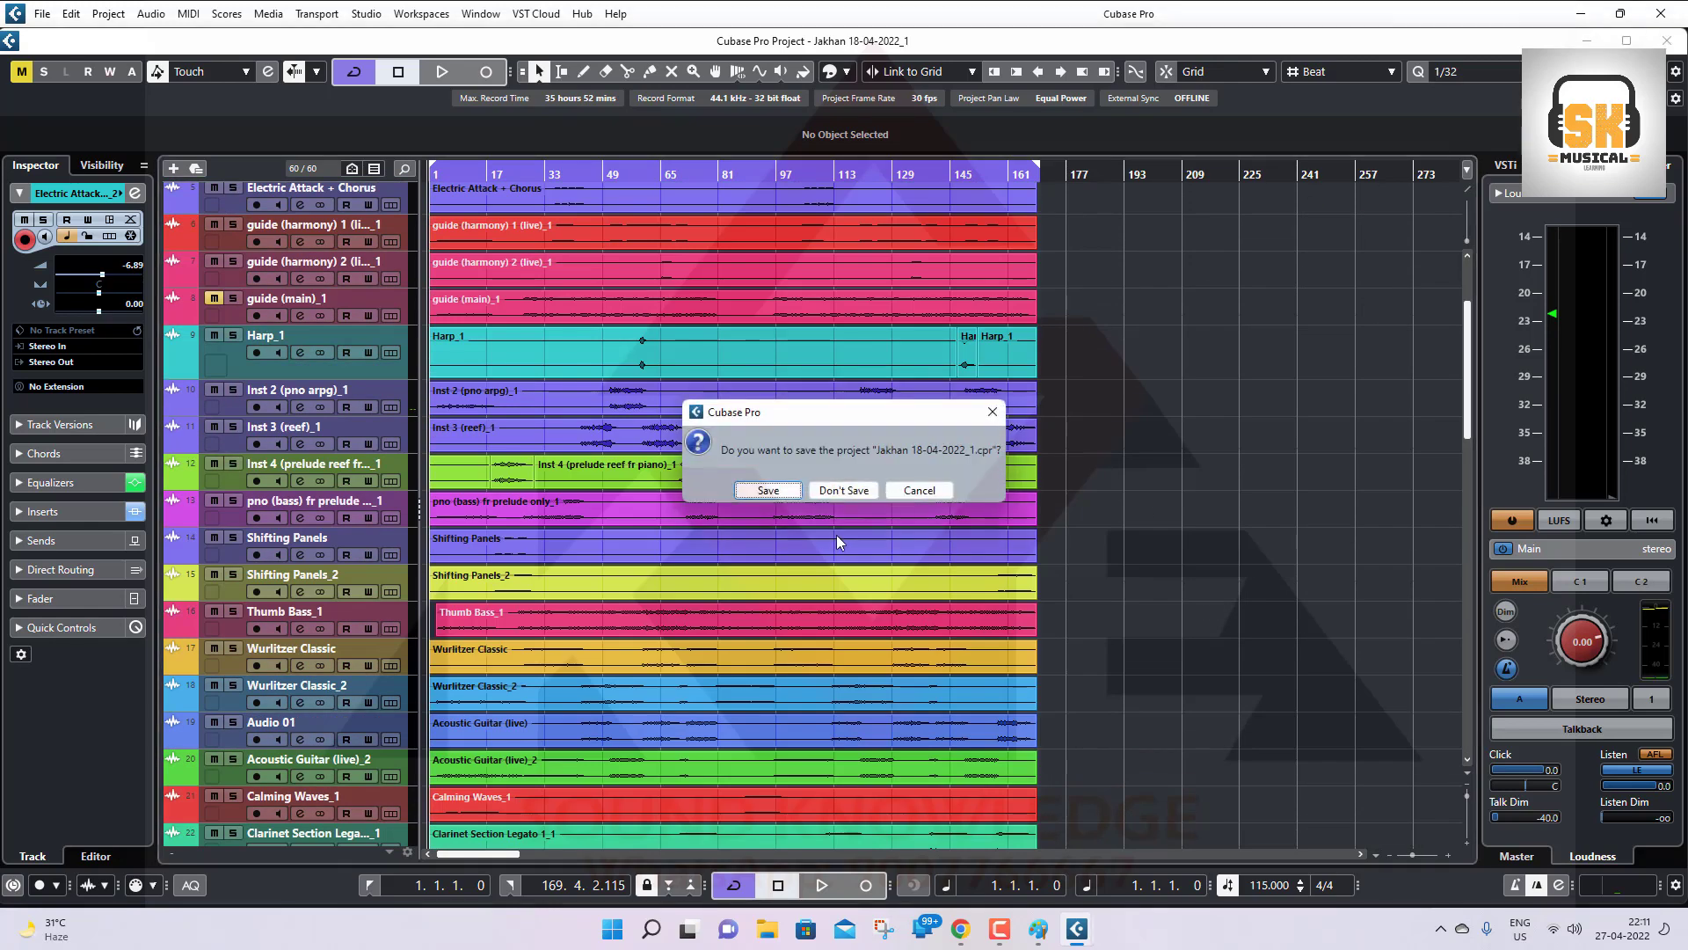